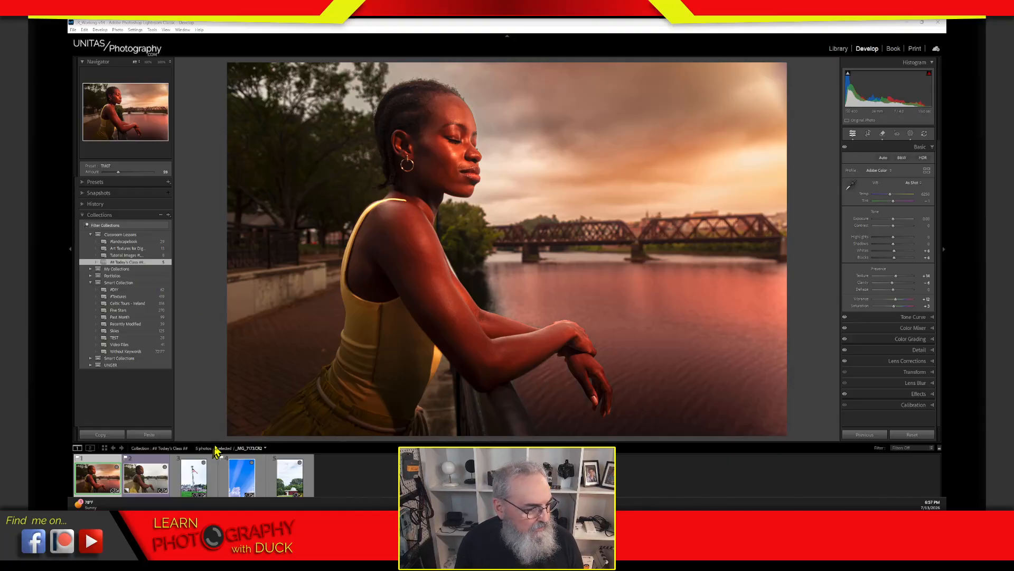
Show the collection in the Library grid with larger thumbnails and raise the first photo's rating to one star.
{"action": "key", "text": "g"}
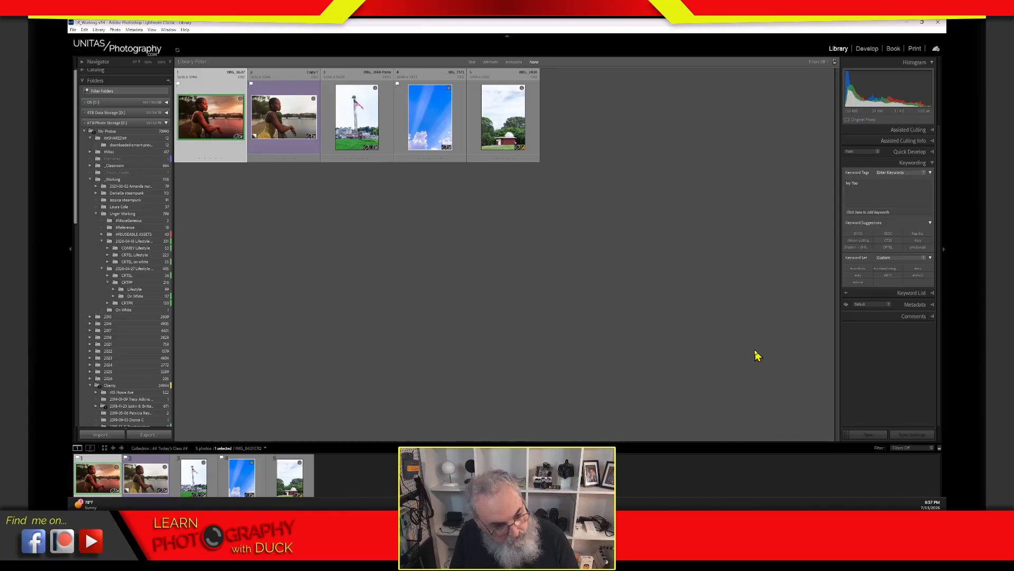
{"action": "key", "text": "bracketright"}
{"action": "key", "text": "equal"}
{"action": "key", "text": "equal"}
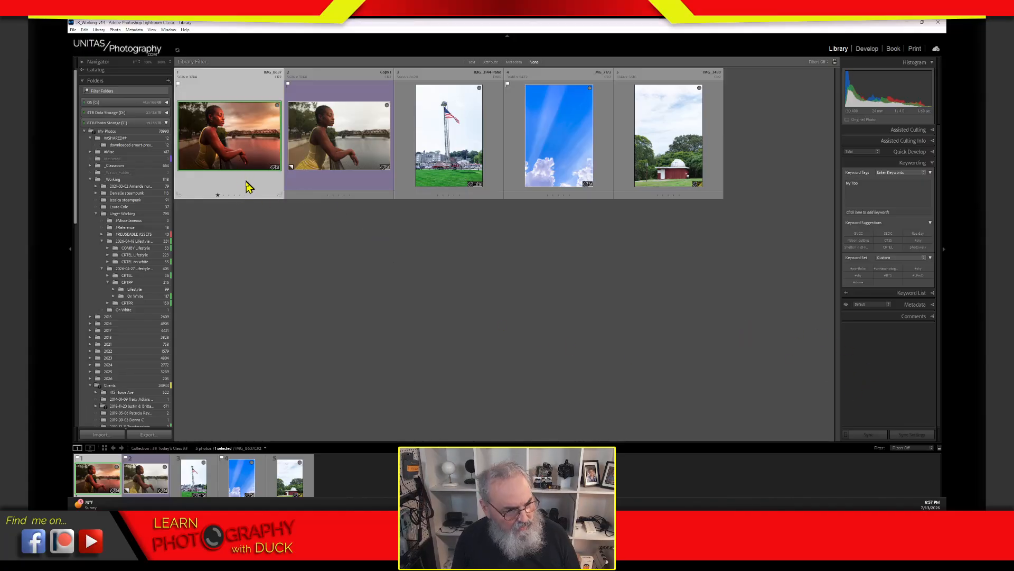
View the first portrait enlarged on its own and in Survey view, and return to it in the Develop module.
{"action": "double_click", "coordinate": [248, 186]}
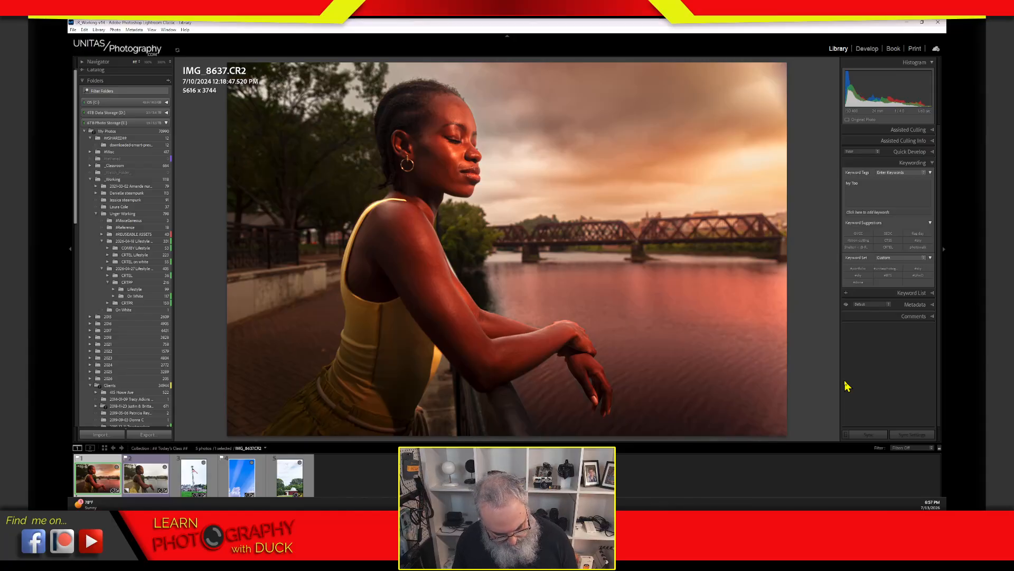
{"action": "key", "text": "n"}
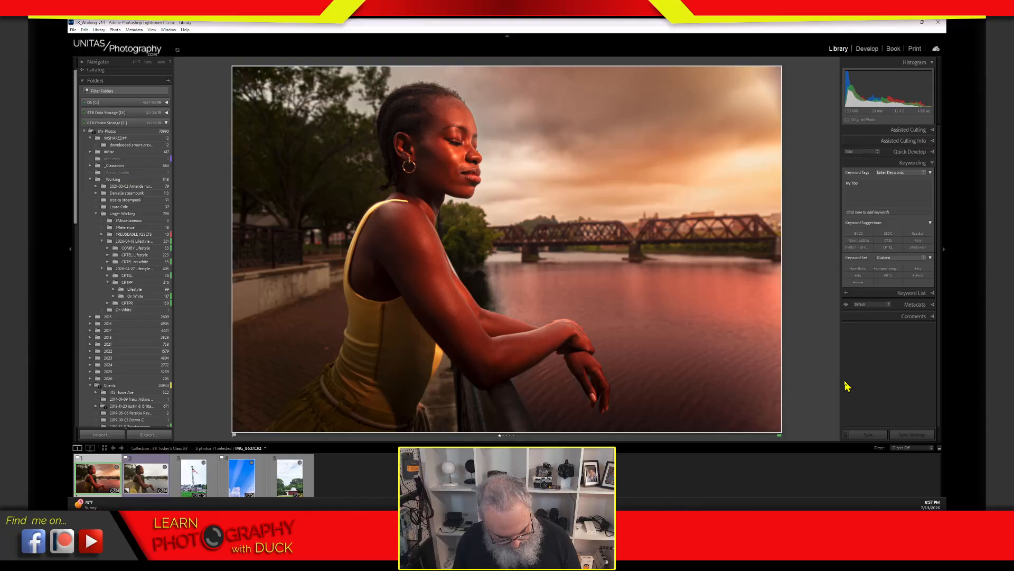
{"action": "key", "text": "g"}
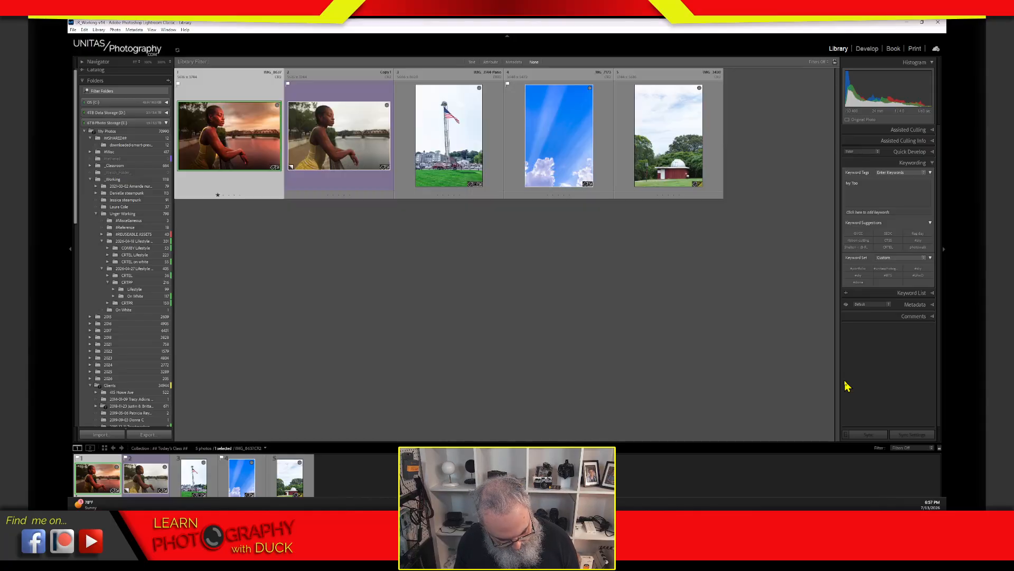
{"action": "key", "text": "d"}
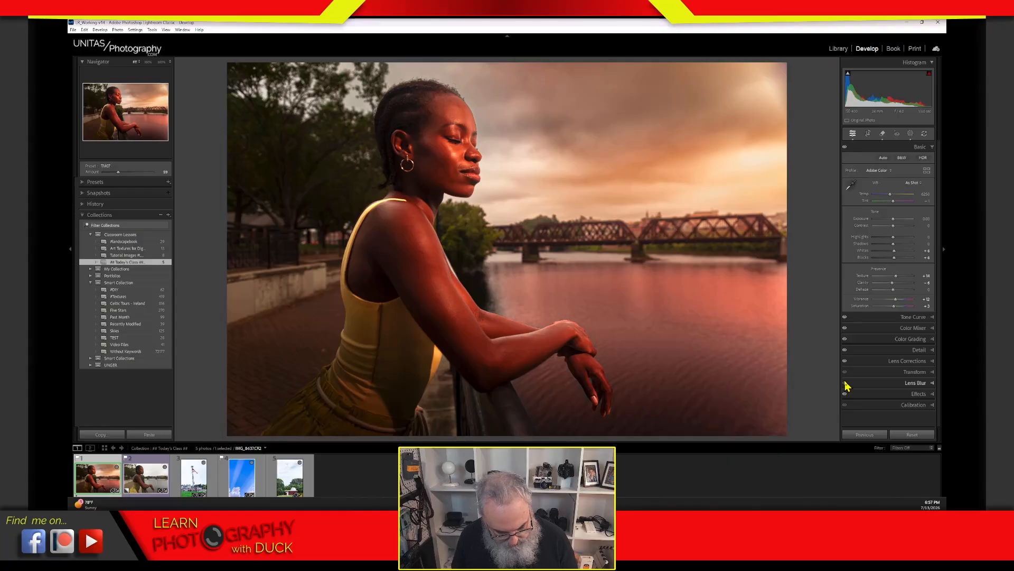
Compare the before and after versions of the edited sunset portrait, ending on the edited version.
{"action": "key", "text": "backslash"}
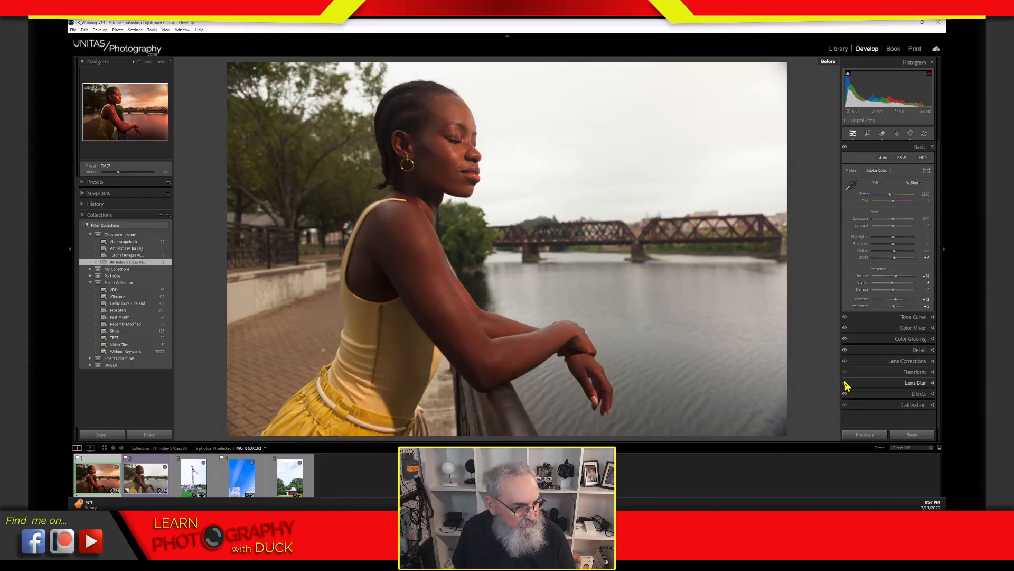
{"action": "key", "text": "backslash"}
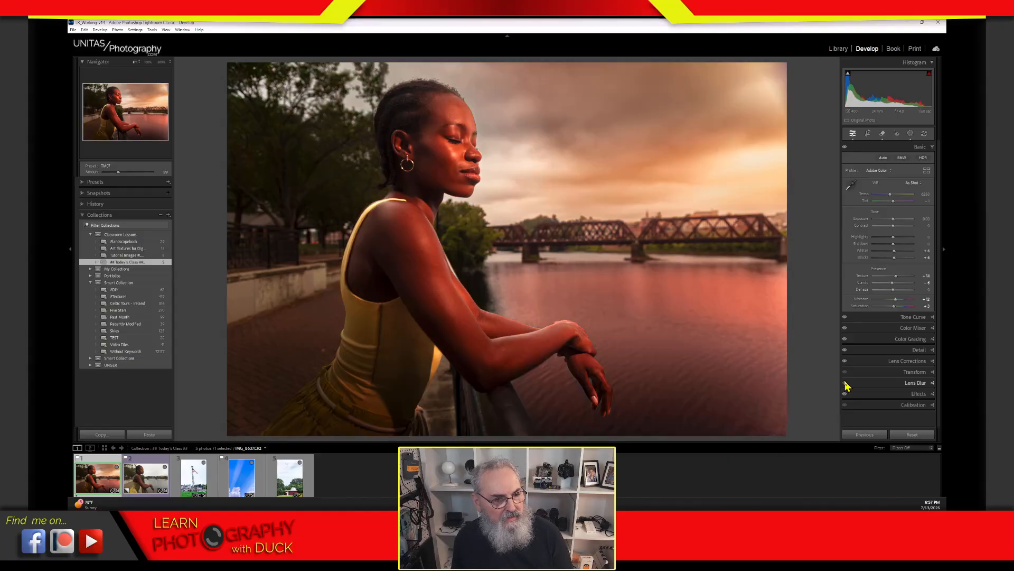
{"action": "key", "text": "backslash"}
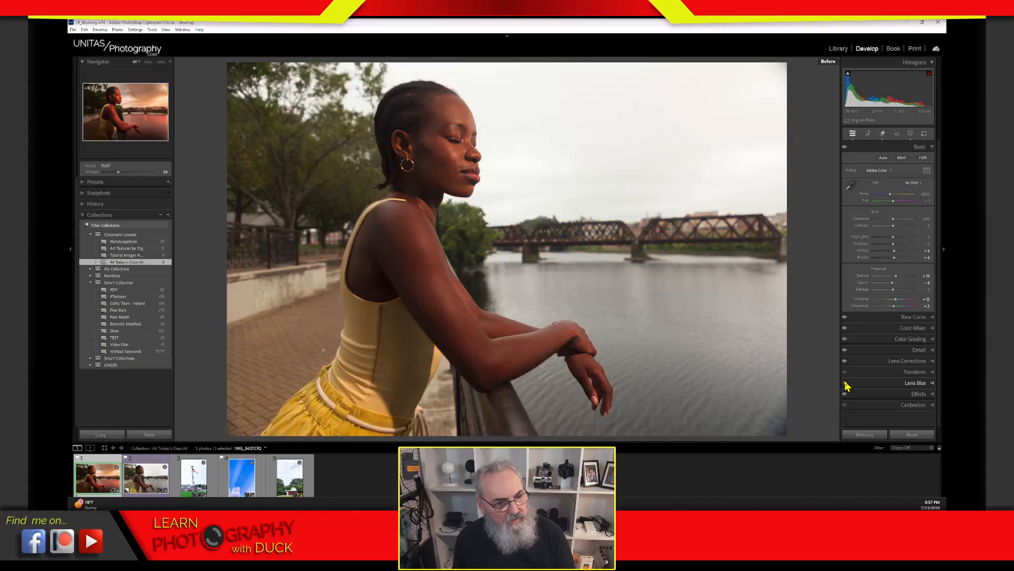
{"action": "key", "text": "backslash"}
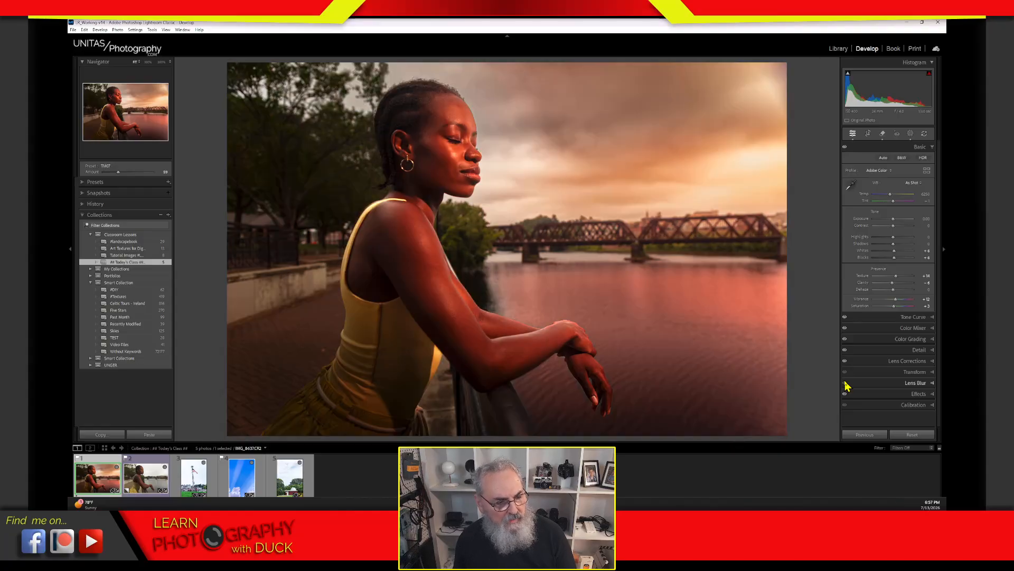
{"action": "key", "text": "backslash"}
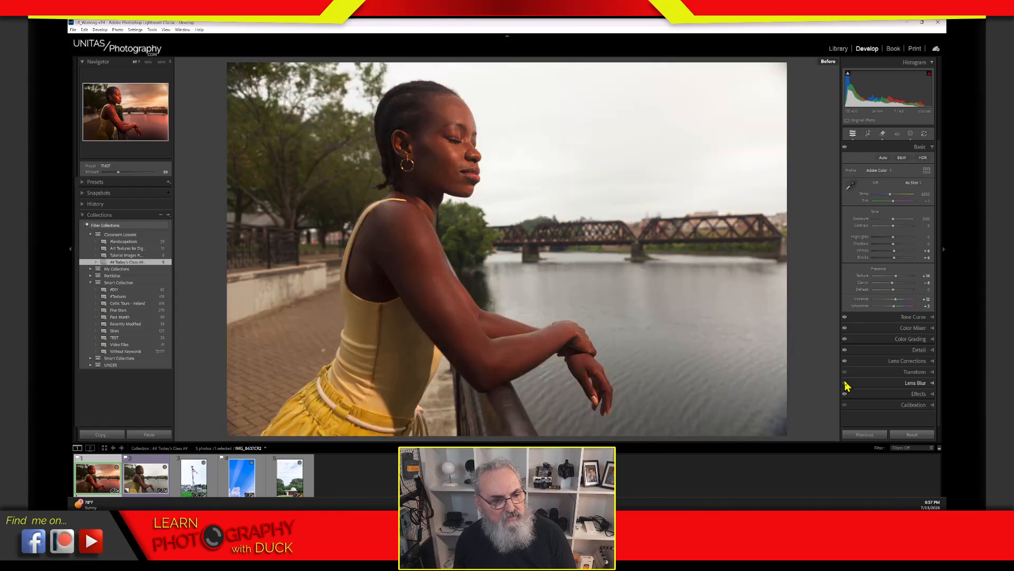
{"action": "key", "text": "backslash"}
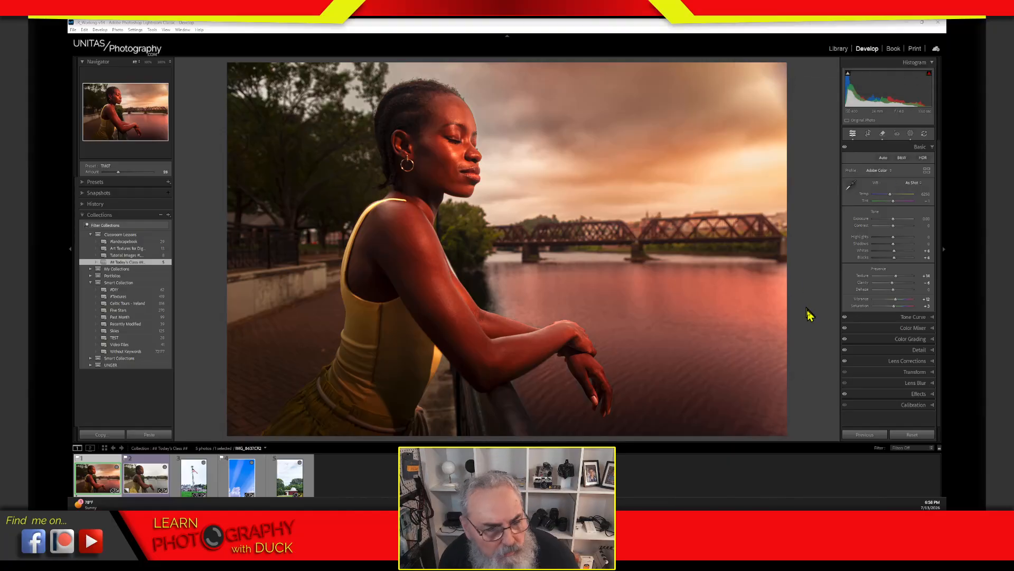
Open the masking tools for the unedited virtual copy of the portrait.
{"action": "left_click", "coordinate": [146, 472]}
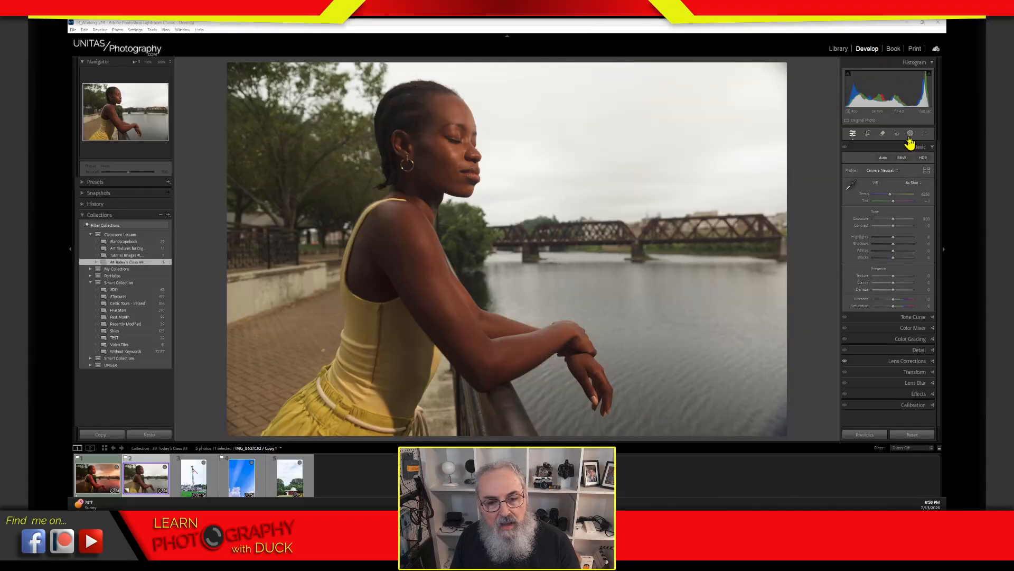
{"action": "left_click", "coordinate": [911, 135]}
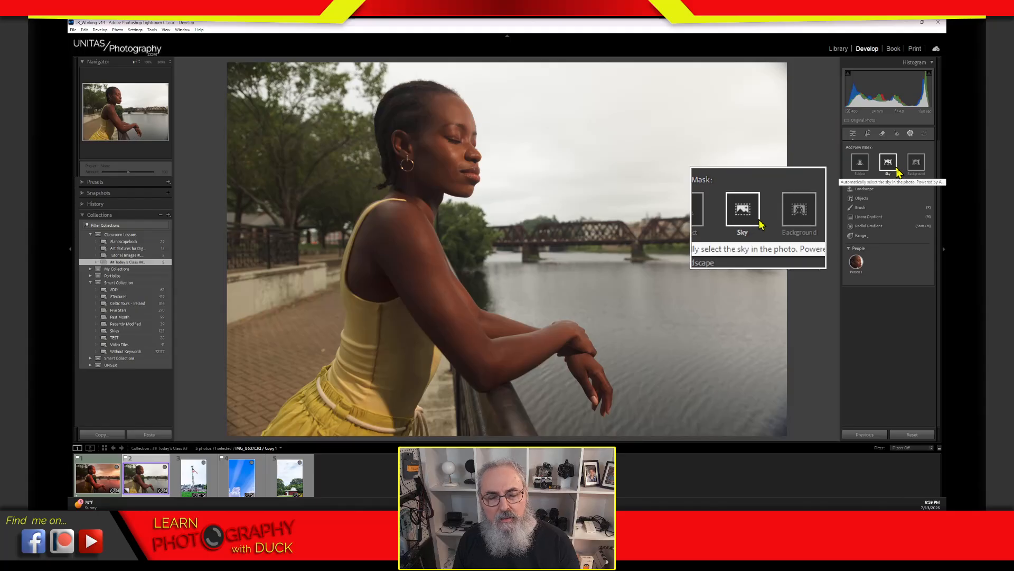
{"action": "left_click", "coordinate": [869, 218]}
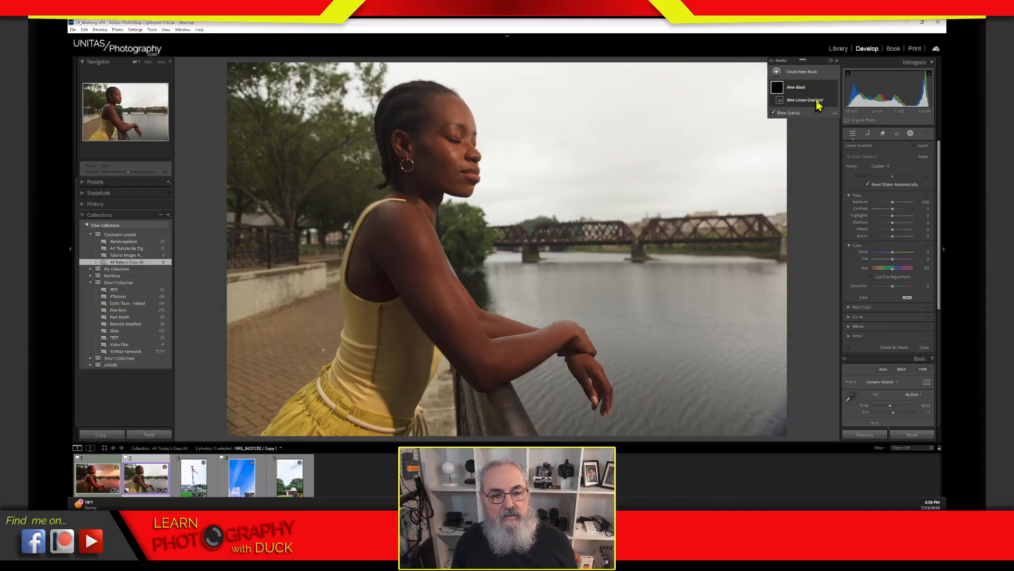
{"action": "left_click", "coordinate": [803, 86]}
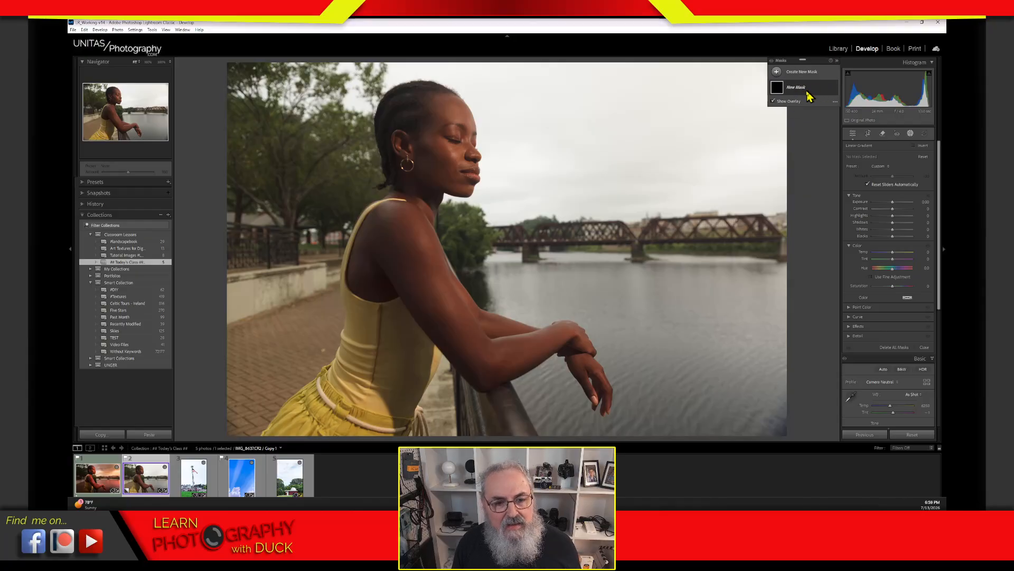
{"action": "key", "text": "Escape"}
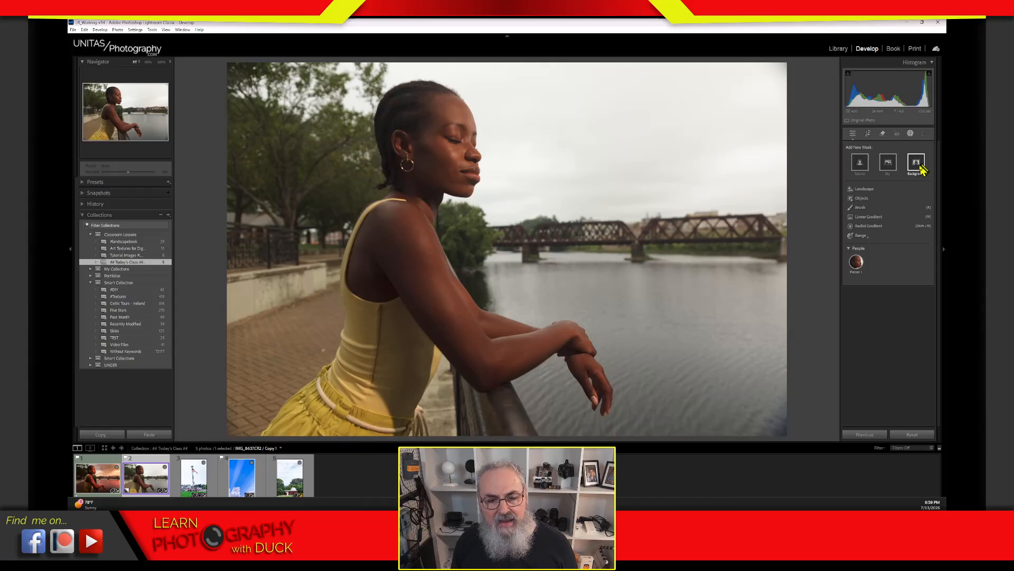
Create a Sky mask on the portrait copy and set the mask overlay mode to Color Overlay.
{"action": "left_click", "coordinate": [894, 167]}
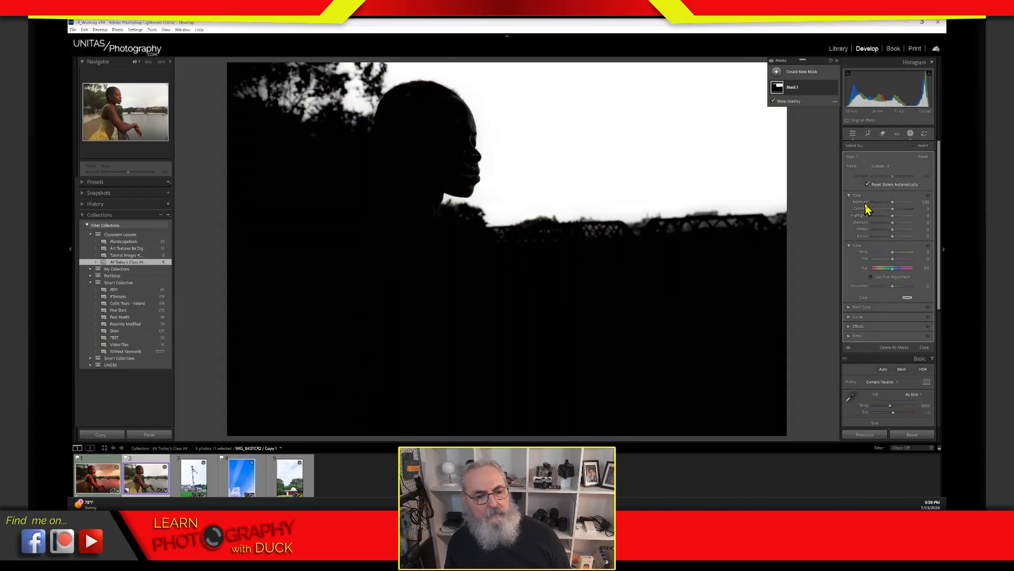
{"action": "left_click", "coordinate": [835, 102]}
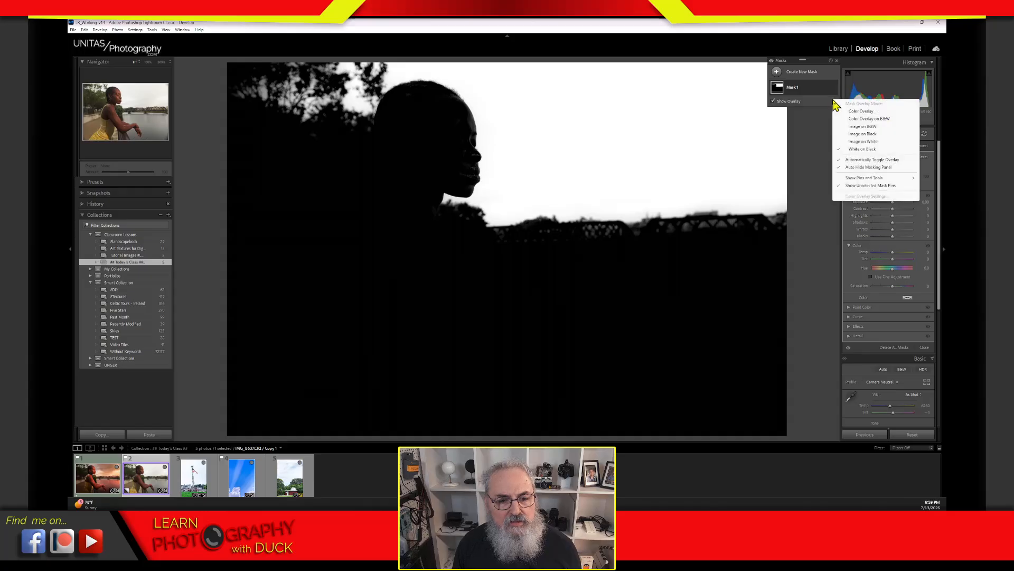
{"action": "left_click", "coordinate": [862, 111]}
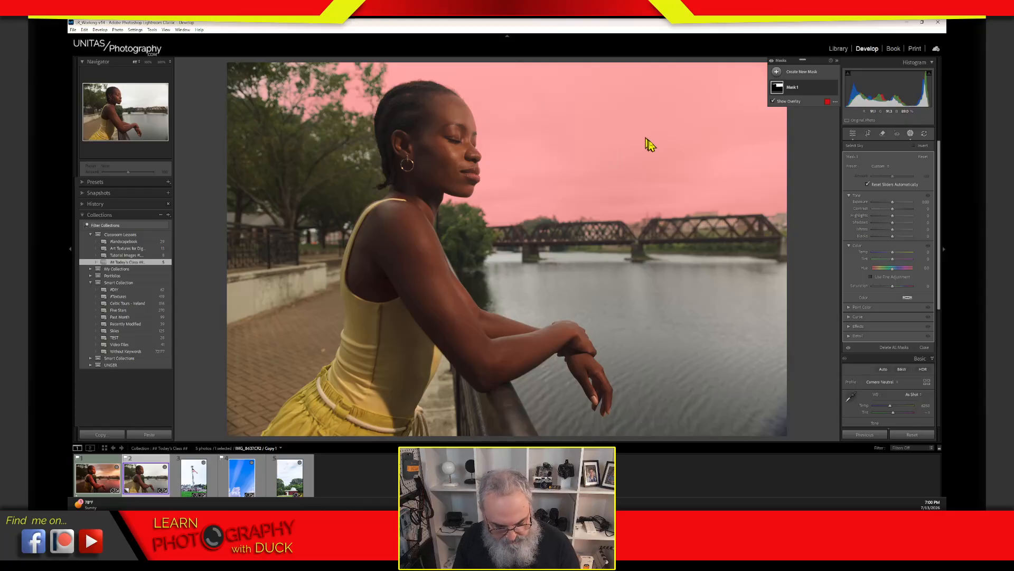
Toggle the sky mask's overlay off and on to examine the masked area, leaving the overlay shown.
{"action": "key", "text": "super+plus"}
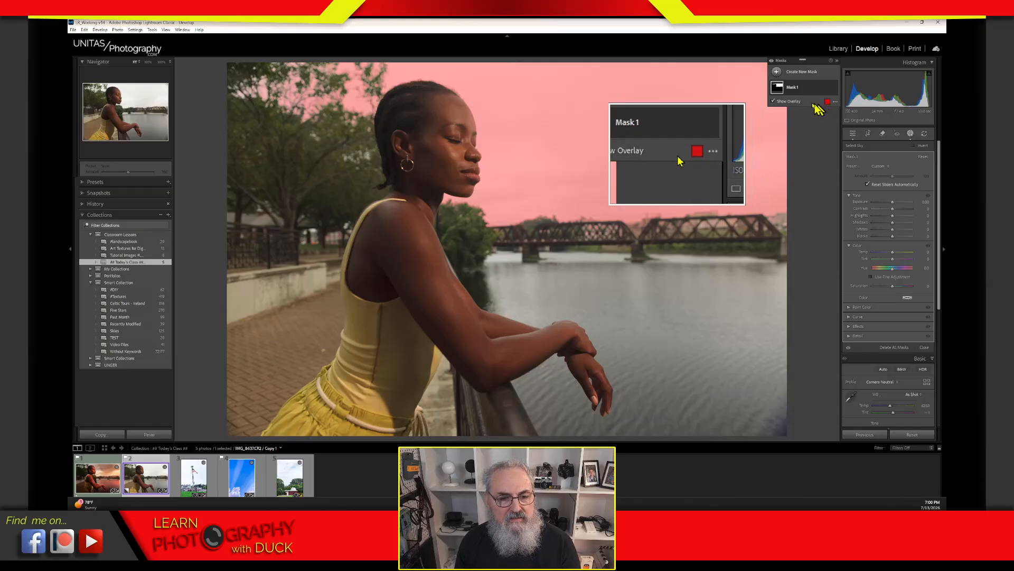
{"action": "left_click", "coordinate": [774, 102]}
{"action": "left_click", "coordinate": [773, 102]}
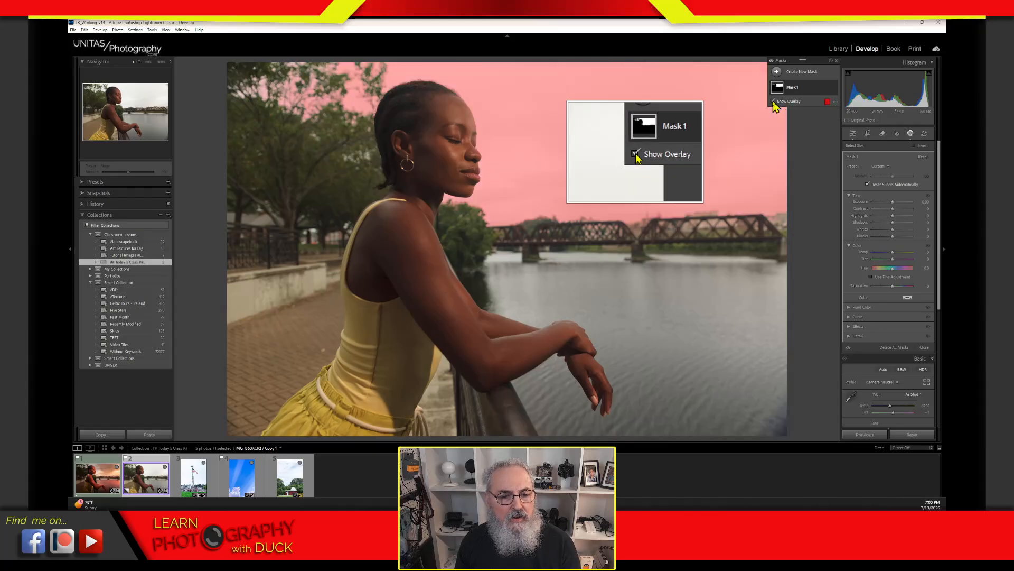
{"action": "left_click", "coordinate": [773, 102]}
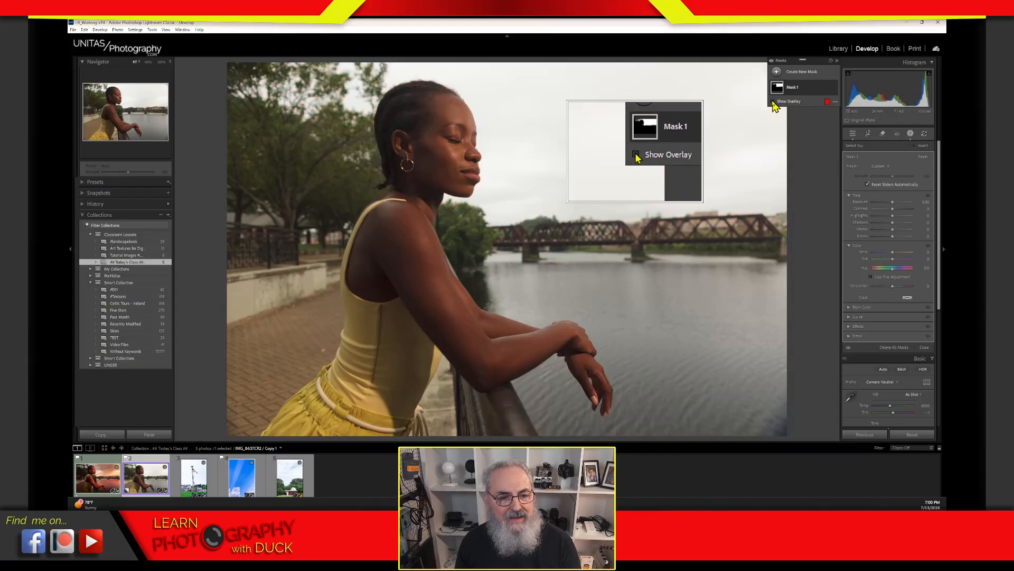
{"action": "left_click", "coordinate": [773, 102]}
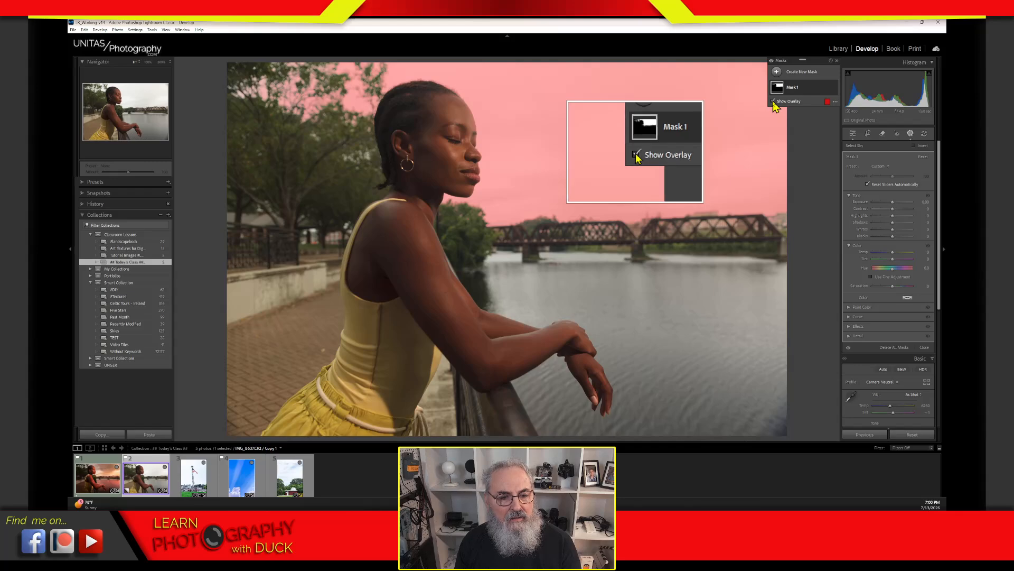
{"action": "left_click", "coordinate": [774, 102]}
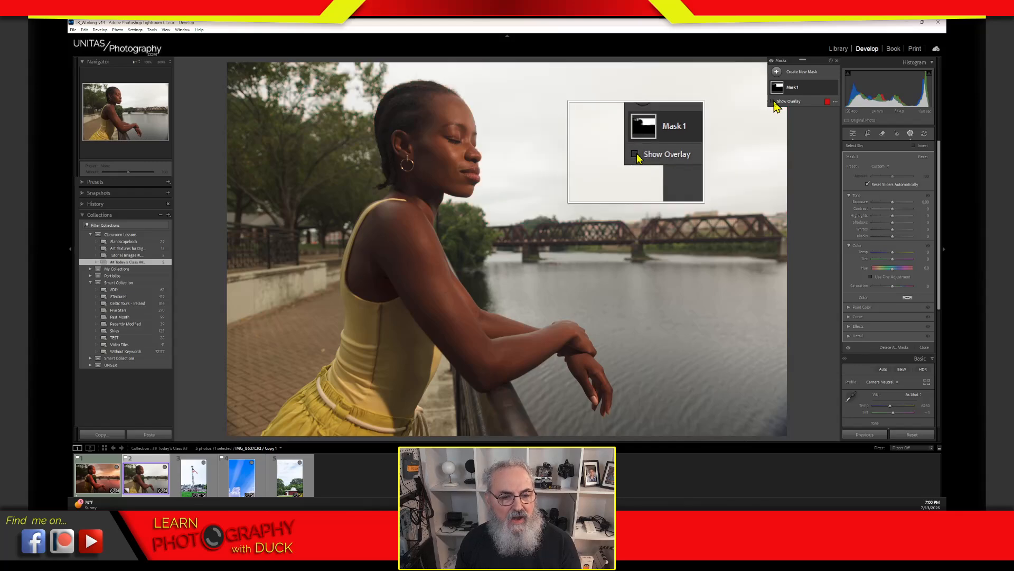
{"action": "left_click", "coordinate": [774, 102]}
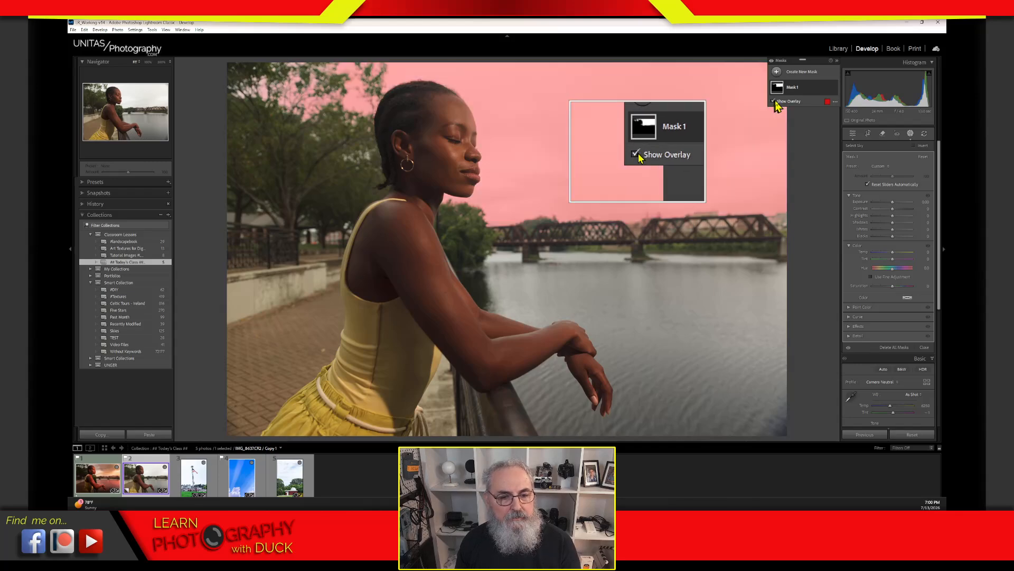
Check the available overlay modes and change the mask overlay color to a pinkish red.
{"action": "left_click", "coordinate": [837, 103]}
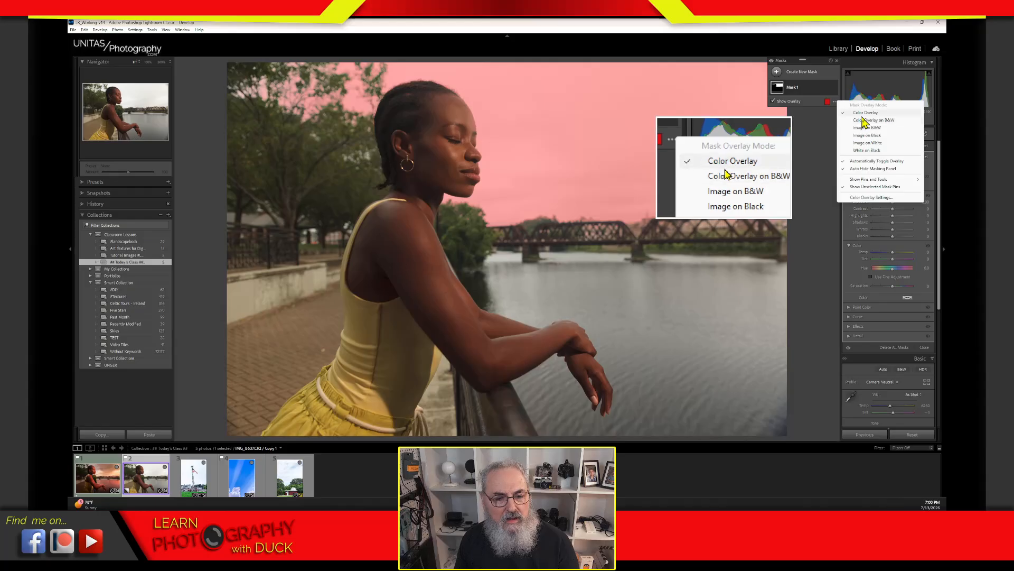
{"action": "left_click", "coordinate": [827, 102]}
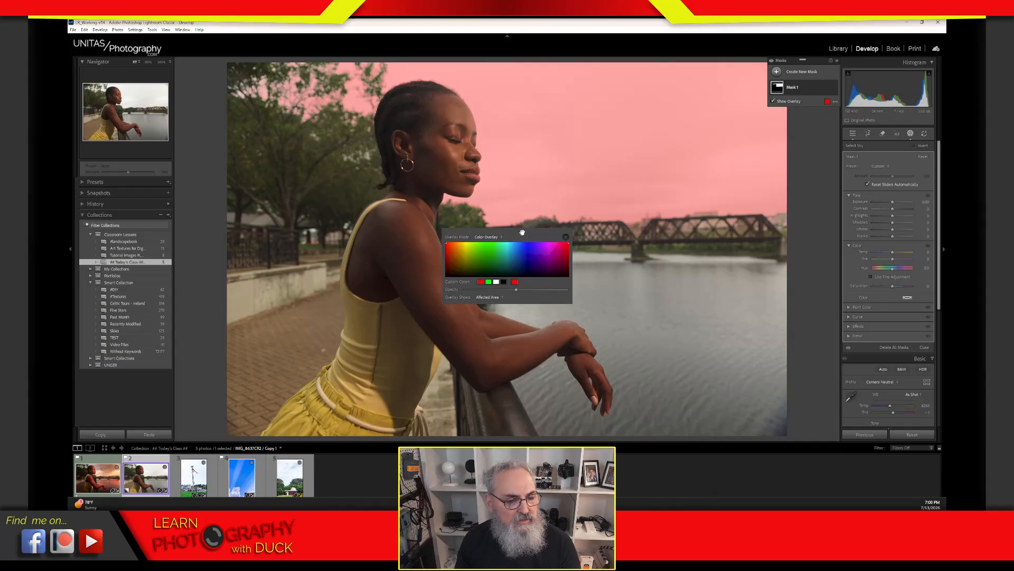
{"action": "left_click_drag", "start_coordinate": [522, 235], "coordinate": [614, 99]}
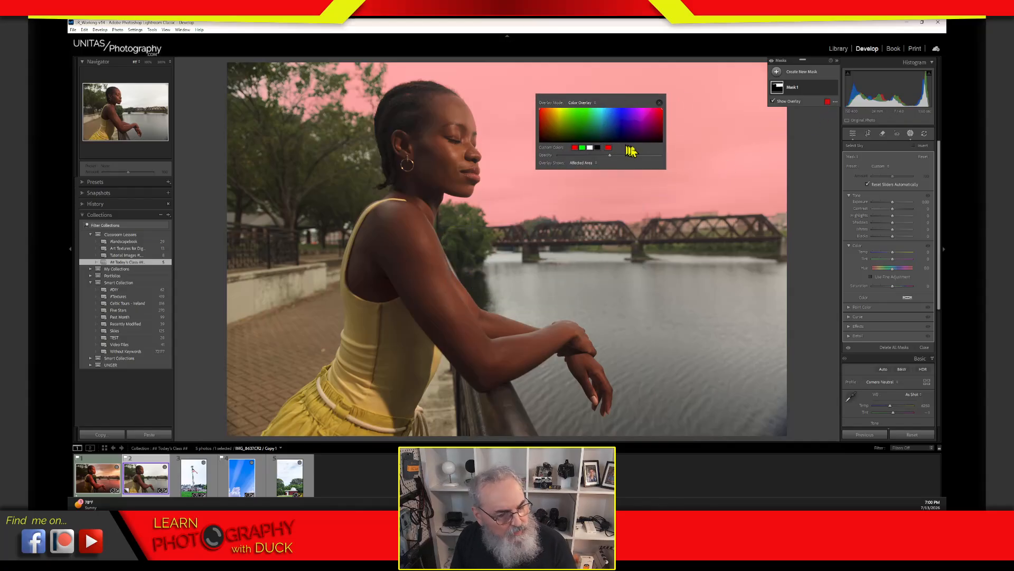
{"action": "left_click", "coordinate": [656, 110]}
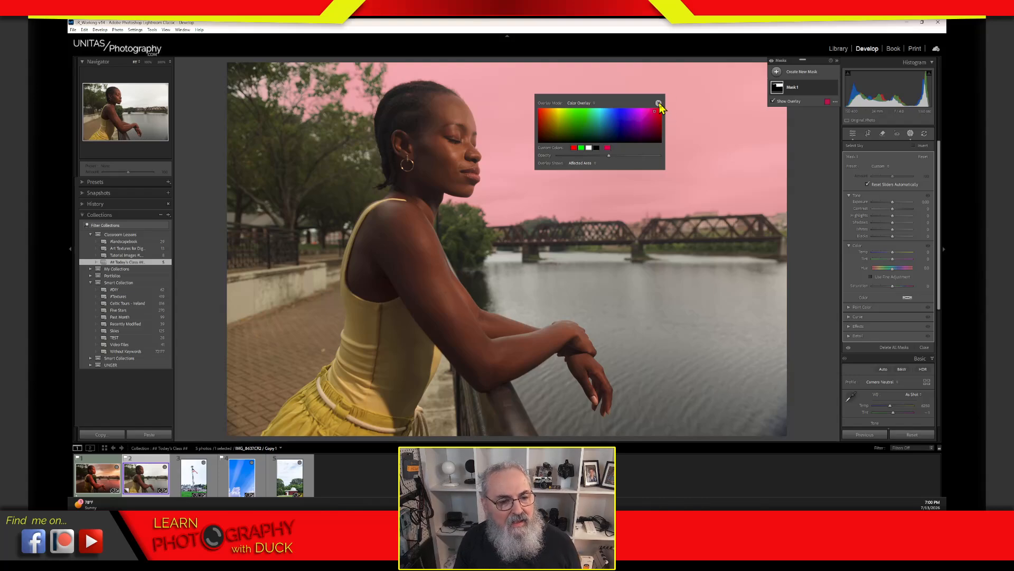
{"action": "left_click", "coordinate": [658, 103]}
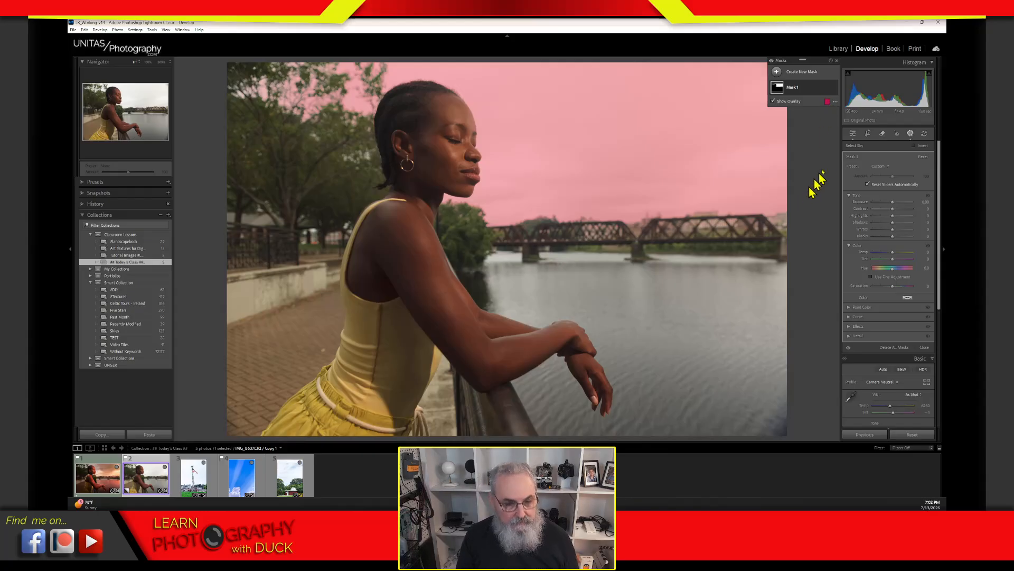
Open the color overlay settings, set the sky mask's overlay color to blue, and move the settings window over the water.
{"action": "left_click", "coordinate": [827, 102]}
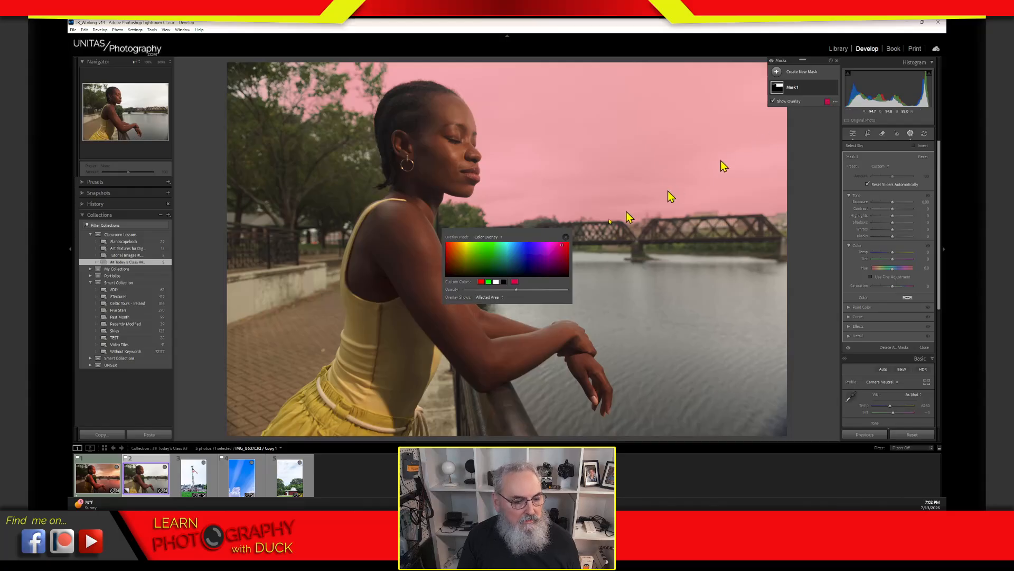
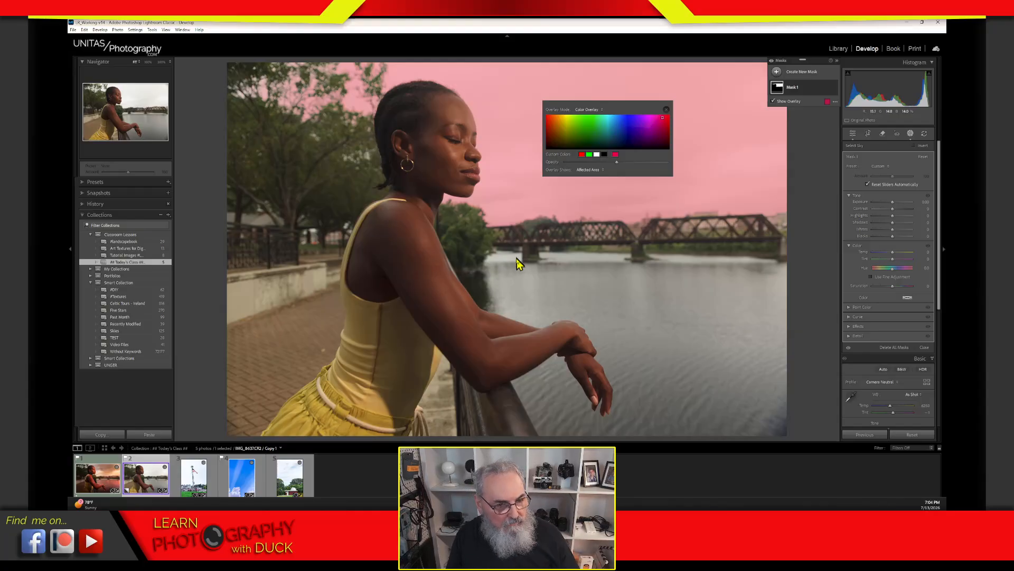
{"action": "left_click", "coordinate": [626, 122]}
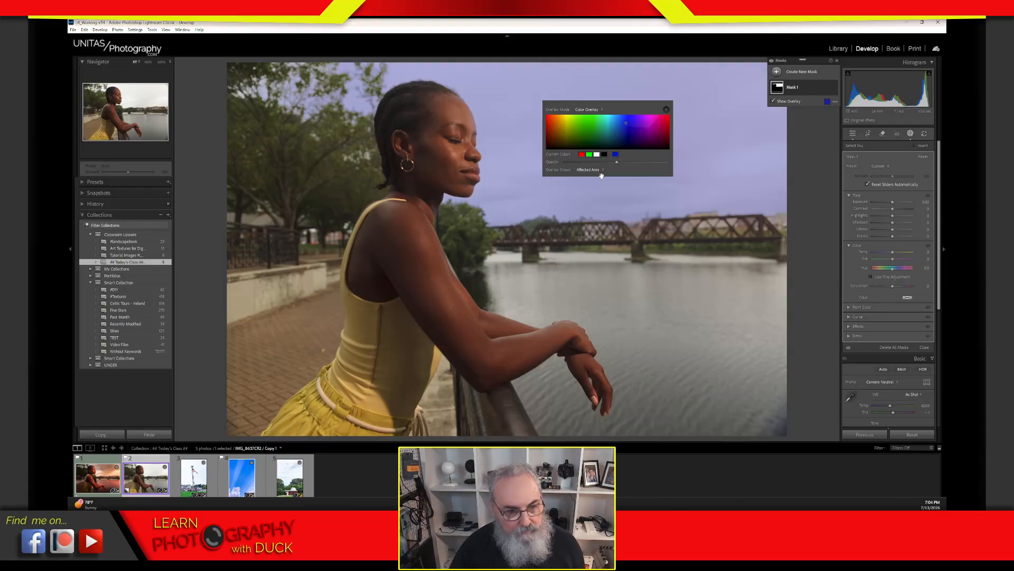
{"action": "left_click", "coordinate": [623, 110]}
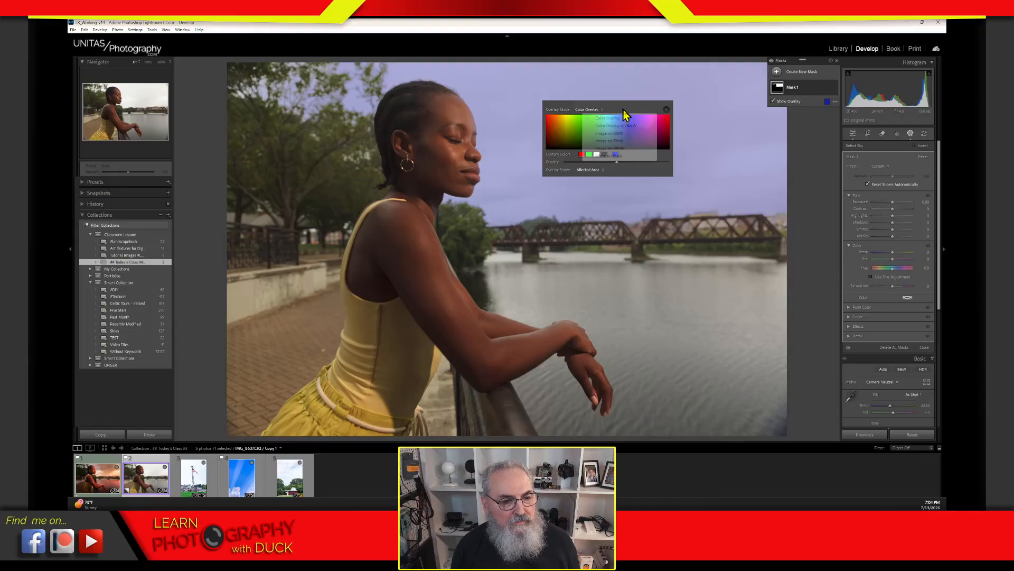
{"action": "left_click", "coordinate": [573, 108]}
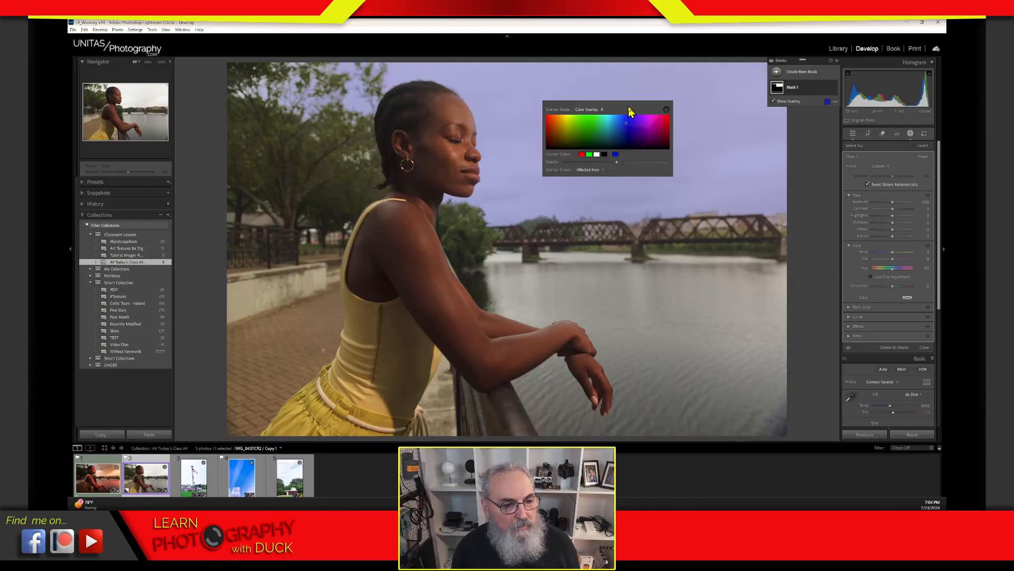
{"action": "left_click", "coordinate": [630, 108]}
{"action": "left_click", "coordinate": [658, 103]}
{"action": "left_click_drag", "start_coordinate": [653, 156], "coordinate": [764, 316]}
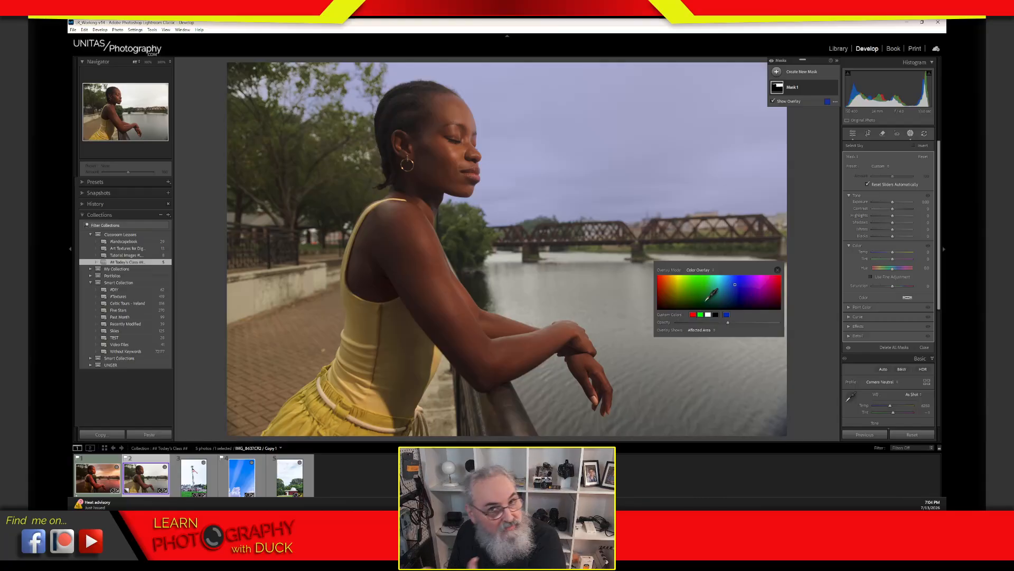
Try green and yellow for the sky mask's overlay, increase the overlay opacity, and settle on magenta as the overlay color.
{"action": "left_click_drag", "start_coordinate": [713, 296], "coordinate": [692, 276]}
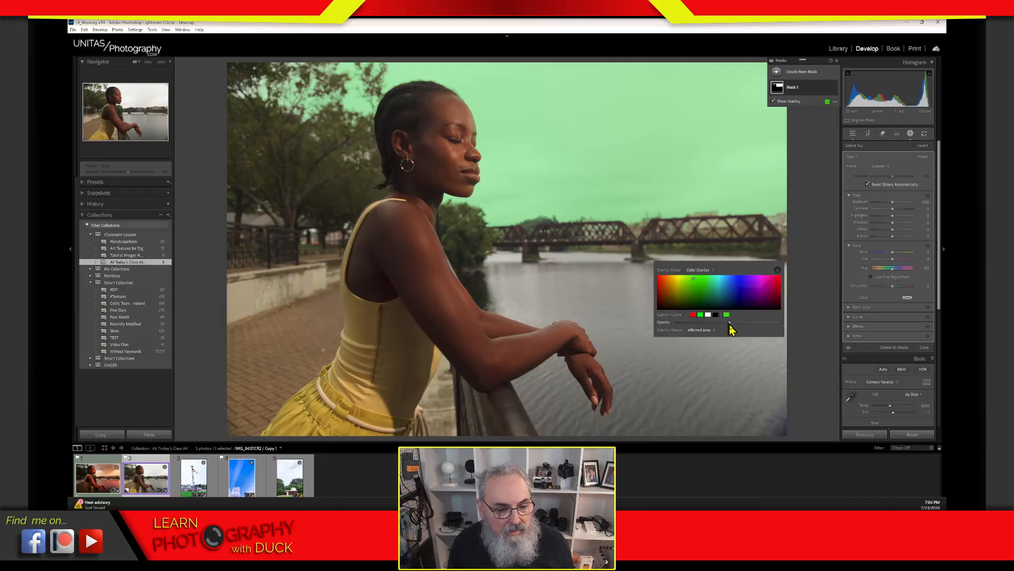
{"action": "left_click_drag", "start_coordinate": [753, 327], "coordinate": [747, 328]}
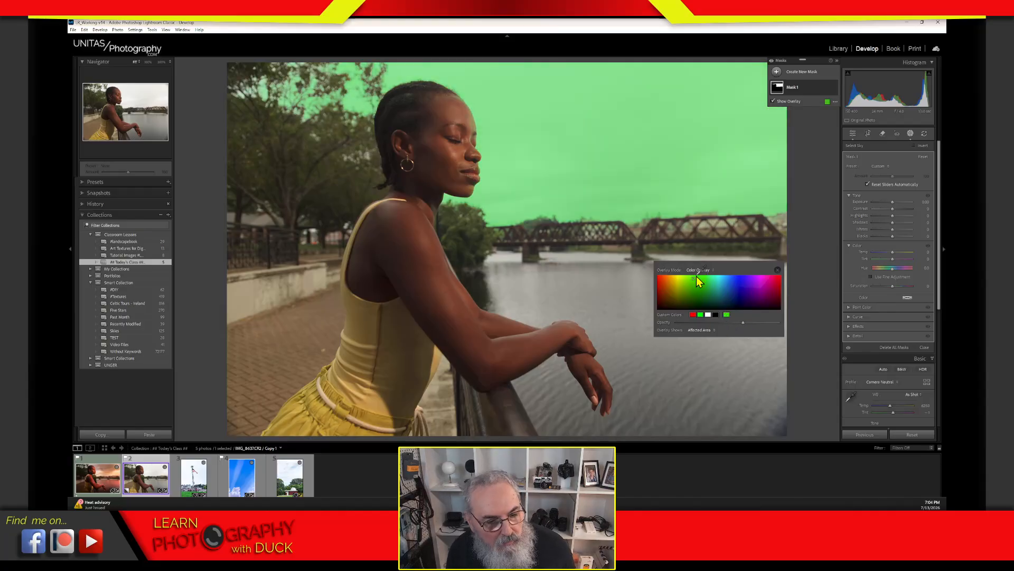
{"action": "left_click_drag", "start_coordinate": [697, 279], "coordinate": [679, 278]}
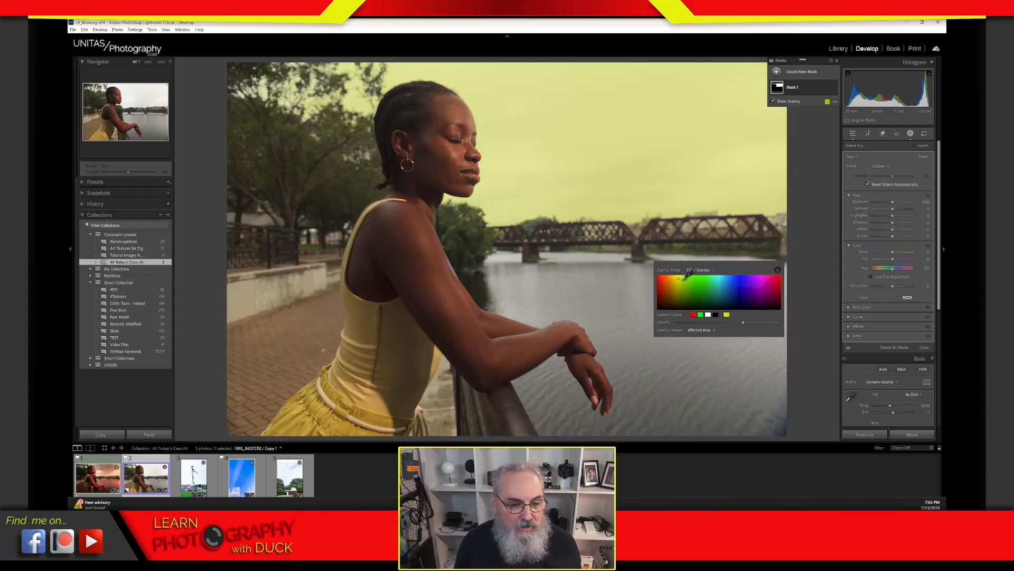
{"action": "left_click_drag", "start_coordinate": [684, 276], "coordinate": [763, 280]}
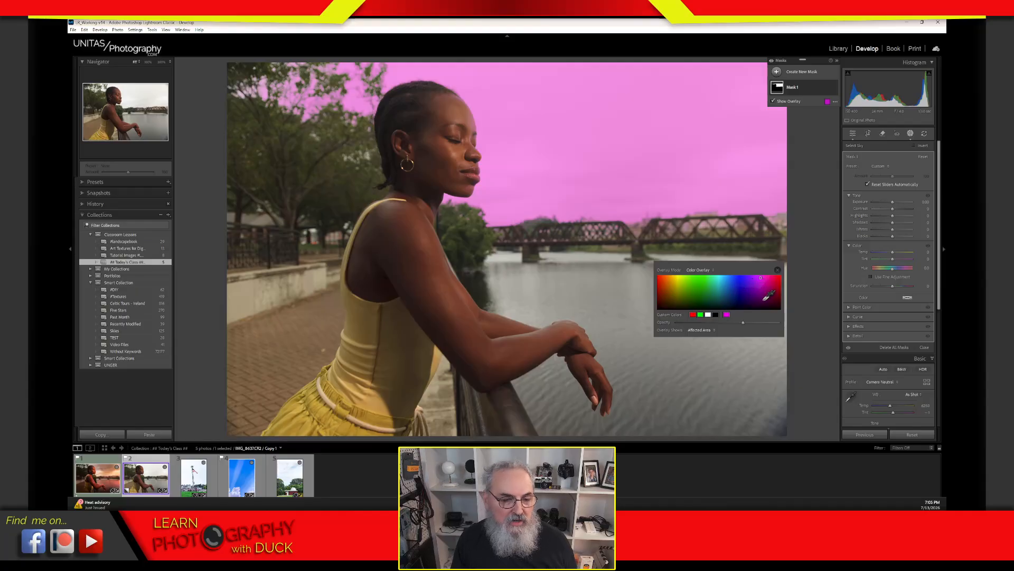
{"action": "left_click", "coordinate": [777, 270]}
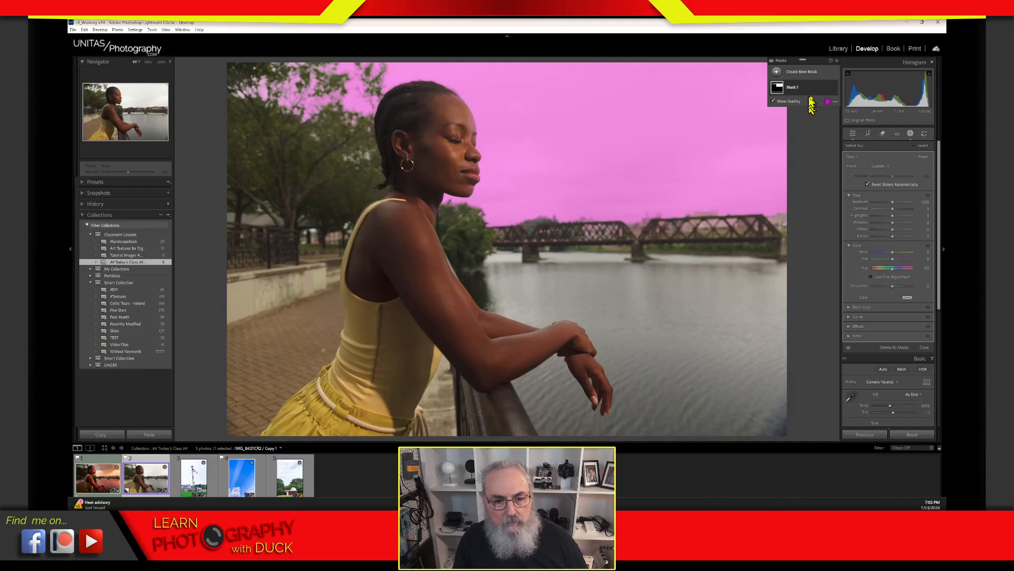
Preview the sky mask in the Color Overlay on B&W mode and in the Image on B&W mode.
{"action": "left_click", "coordinate": [835, 102]}
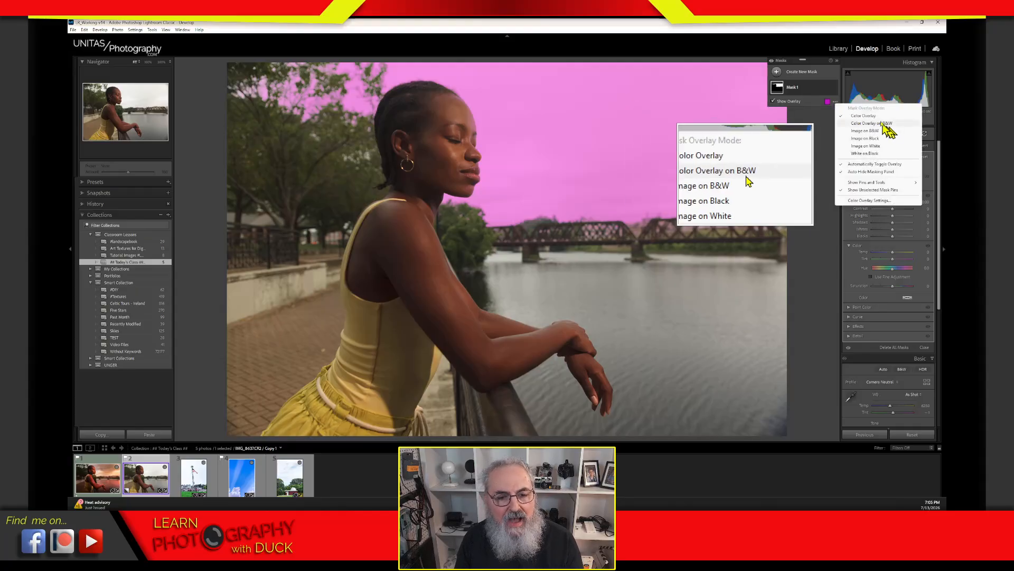
{"action": "left_click", "coordinate": [872, 138]}
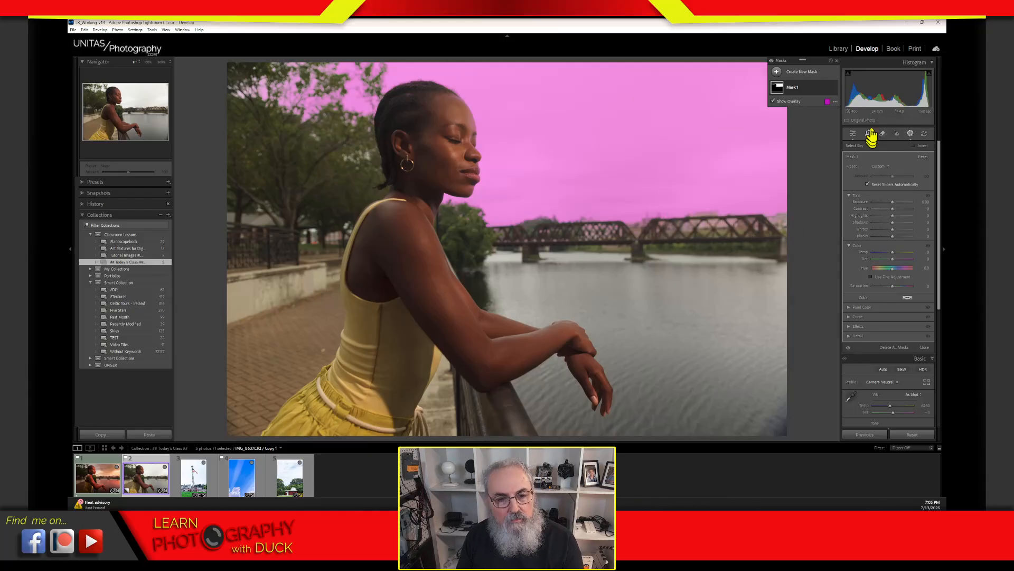
{"action": "left_click", "coordinate": [834, 103]}
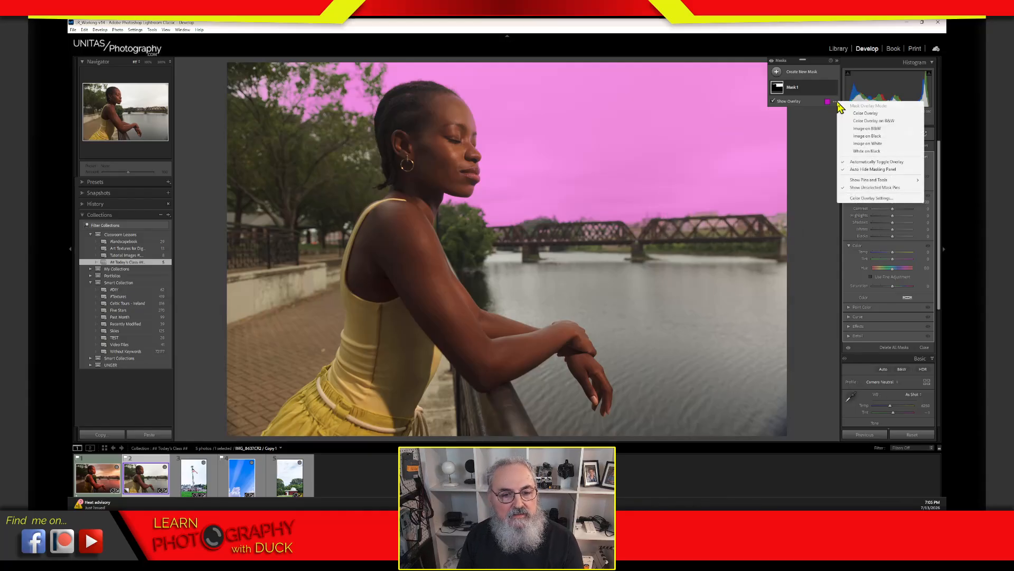
{"action": "left_click", "coordinate": [869, 121]}
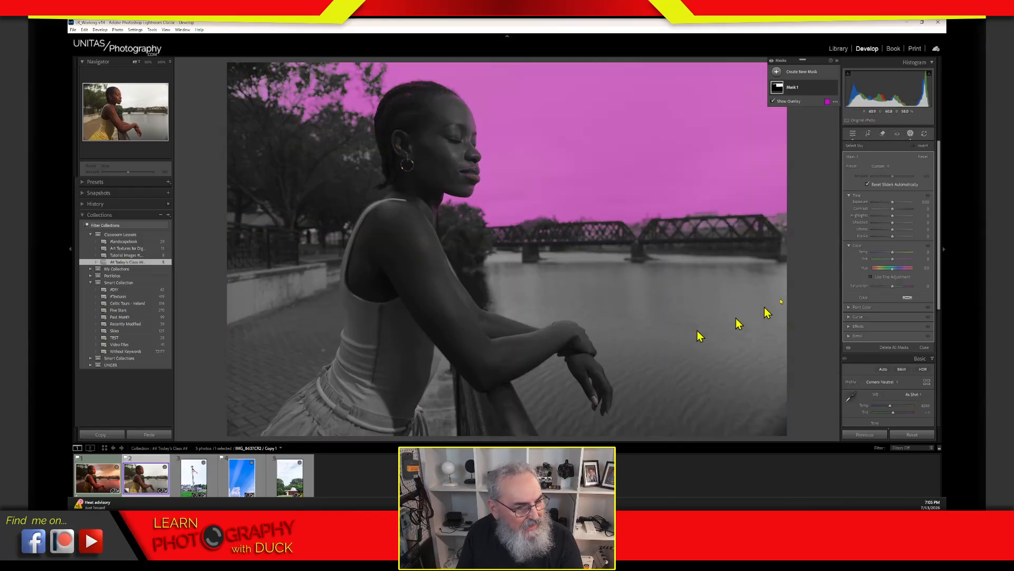
{"action": "left_click", "coordinate": [835, 102]}
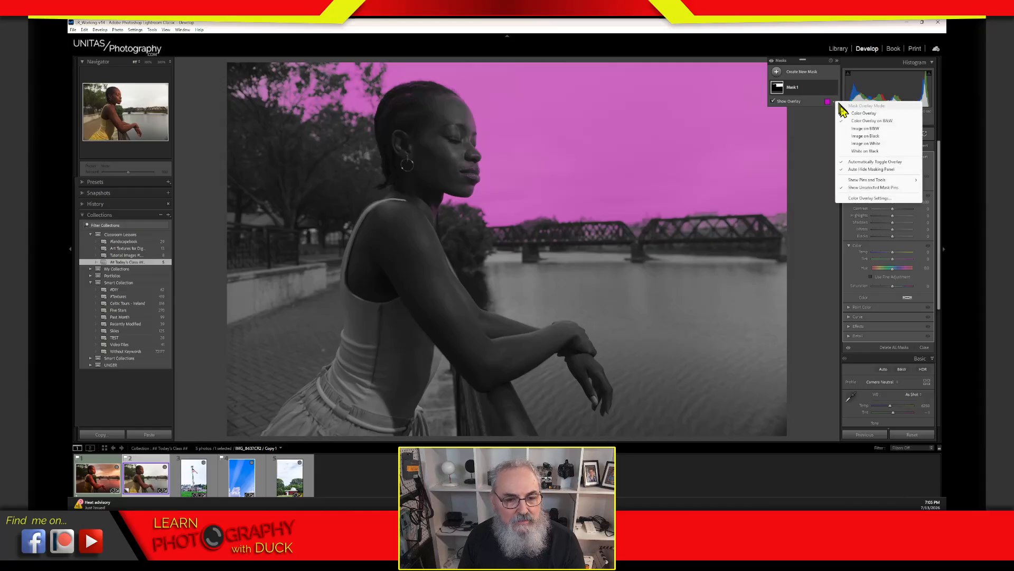
{"action": "left_click", "coordinate": [861, 128]}
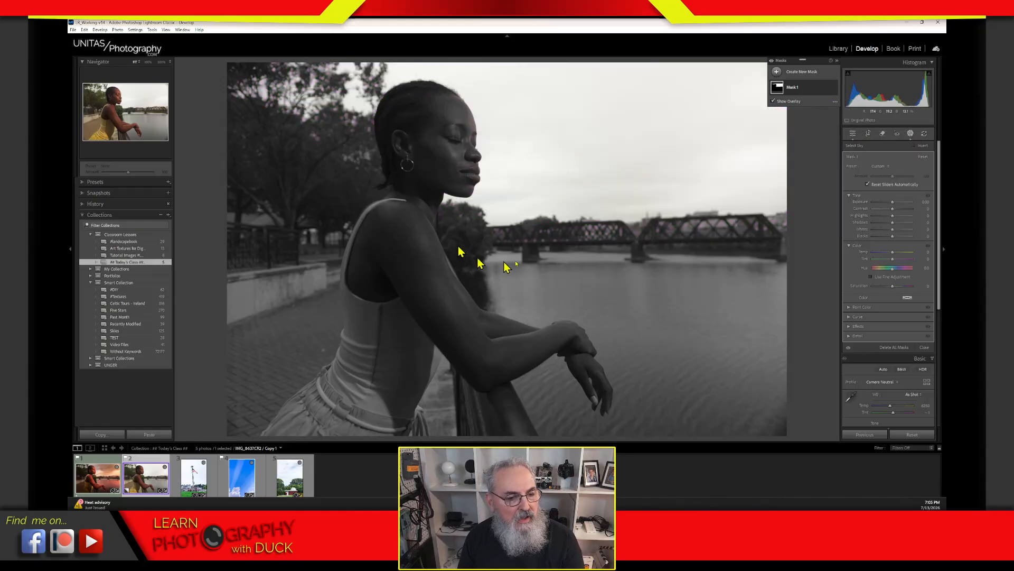
Preview the sky mask in the Image on Black, Image on White and White on Black overlay modes.
{"action": "left_click", "coordinate": [835, 101]}
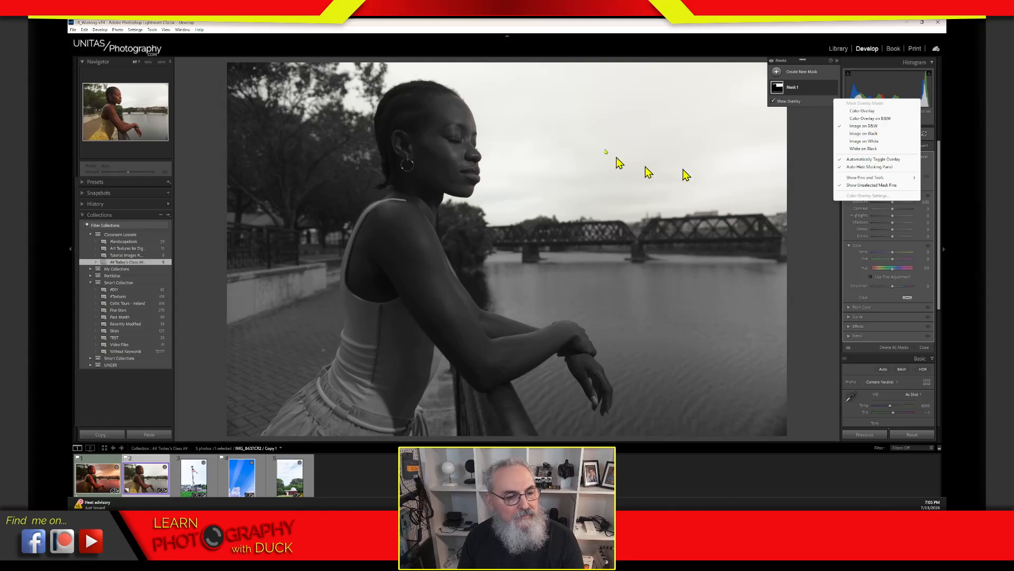
{"action": "left_click", "coordinate": [862, 133]}
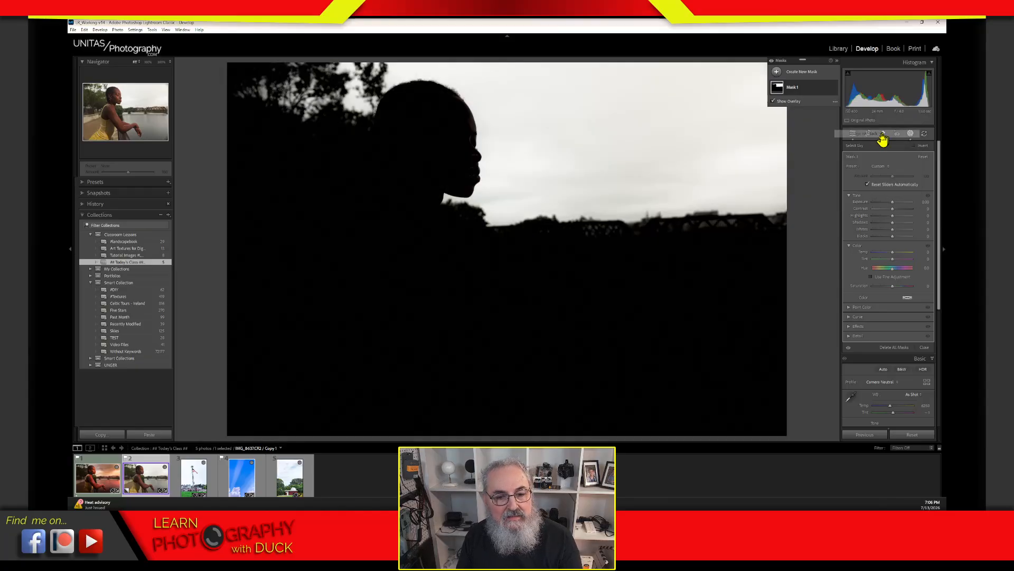
{"action": "left_click", "coordinate": [834, 101]}
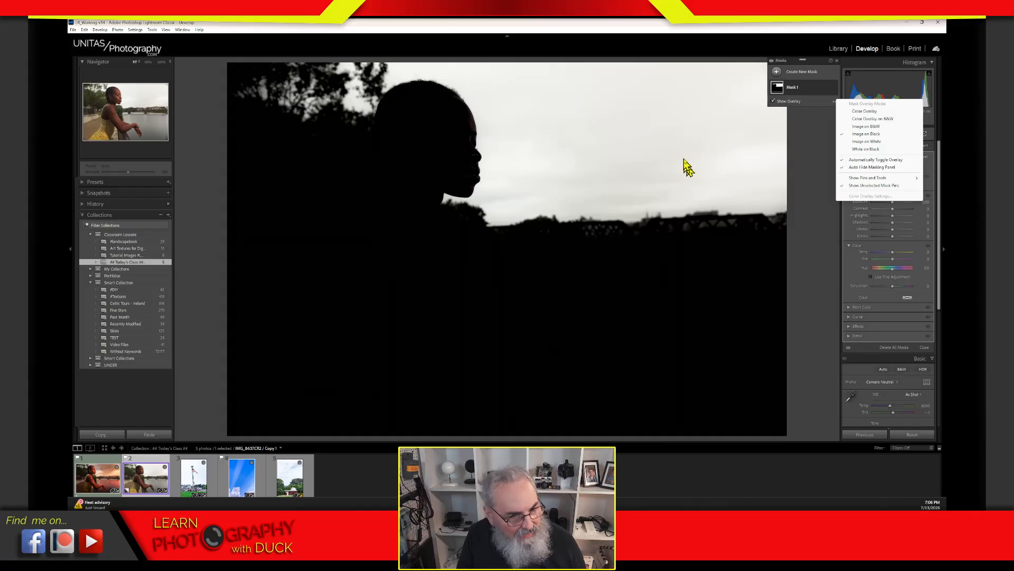
{"action": "left_click", "coordinate": [869, 142]}
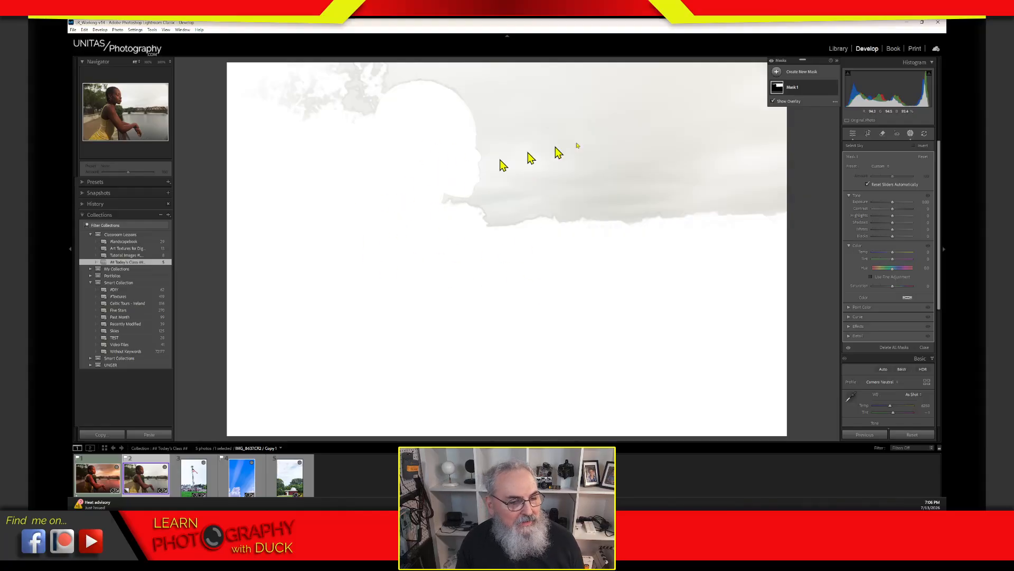
{"action": "left_click", "coordinate": [836, 103]}
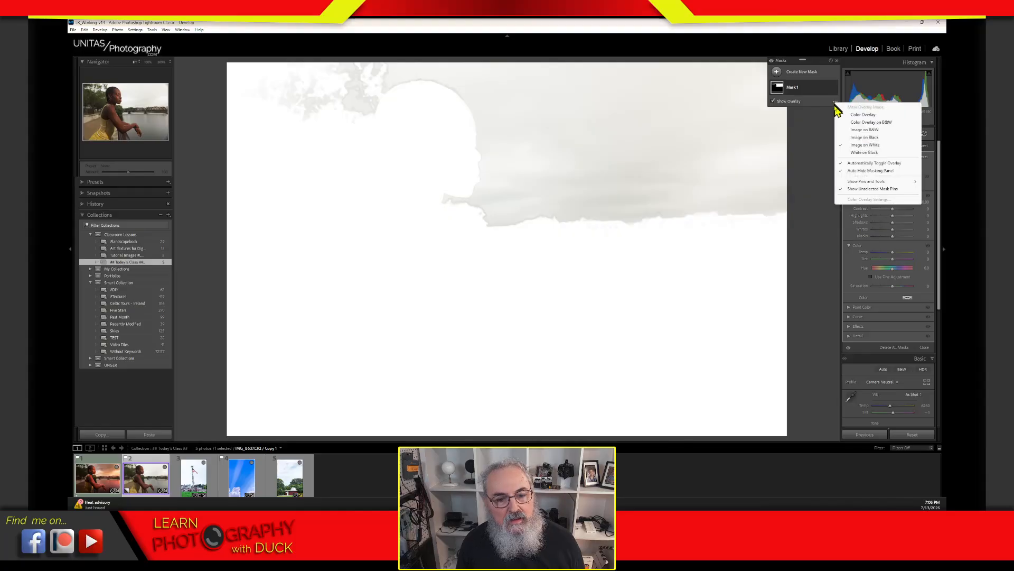
{"action": "left_click", "coordinate": [859, 153]}
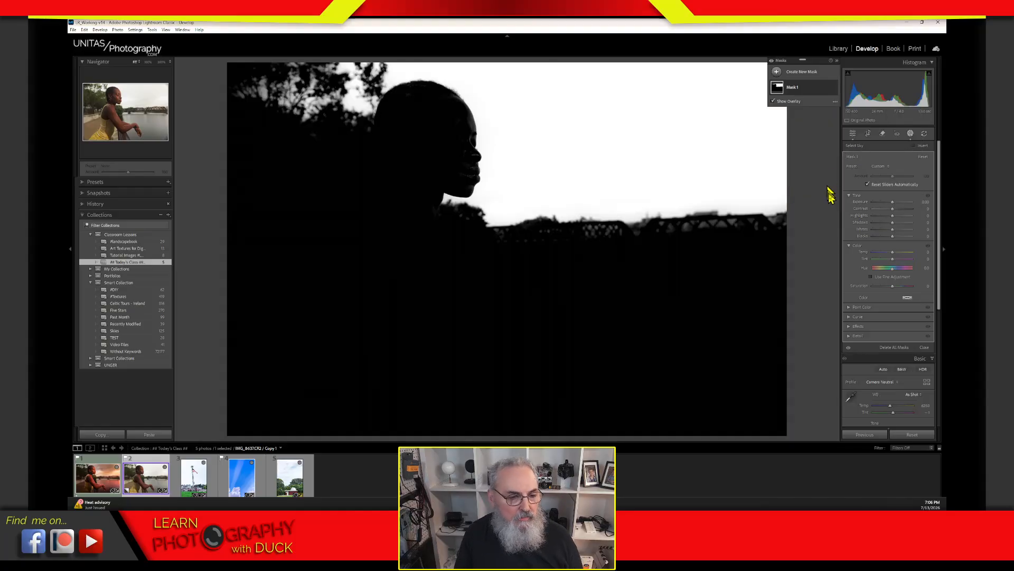
Switch the mask overlay back to Image on Black and examine the sky and its edge along the bridge.
{"action": "left_click", "coordinate": [835, 101]}
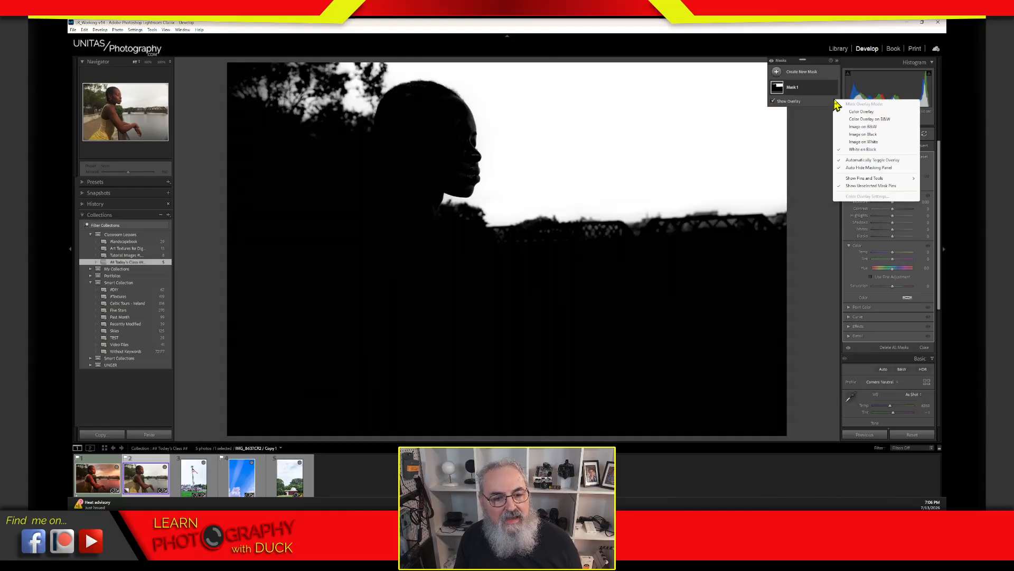
{"action": "left_click", "coordinate": [862, 135]}
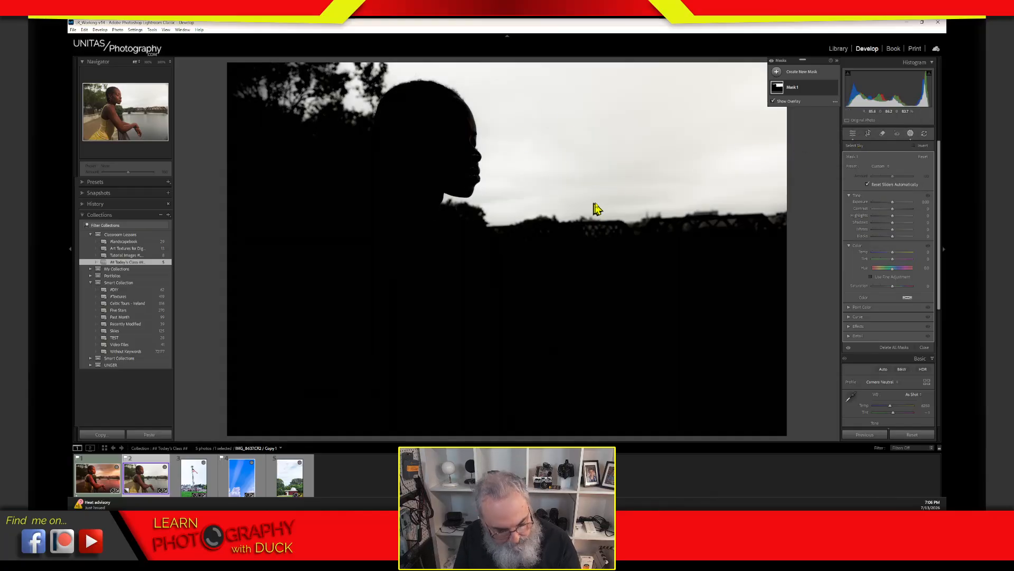
{"action": "key", "text": "ctrl"}
{"action": "key", "text": "ctrl"}
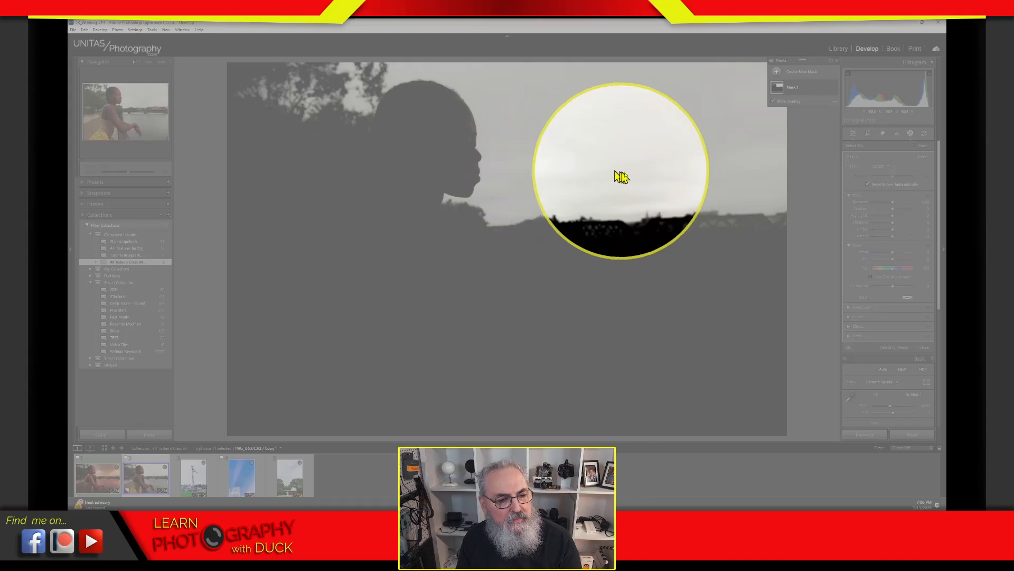
{"action": "key", "text": "ctrl"}
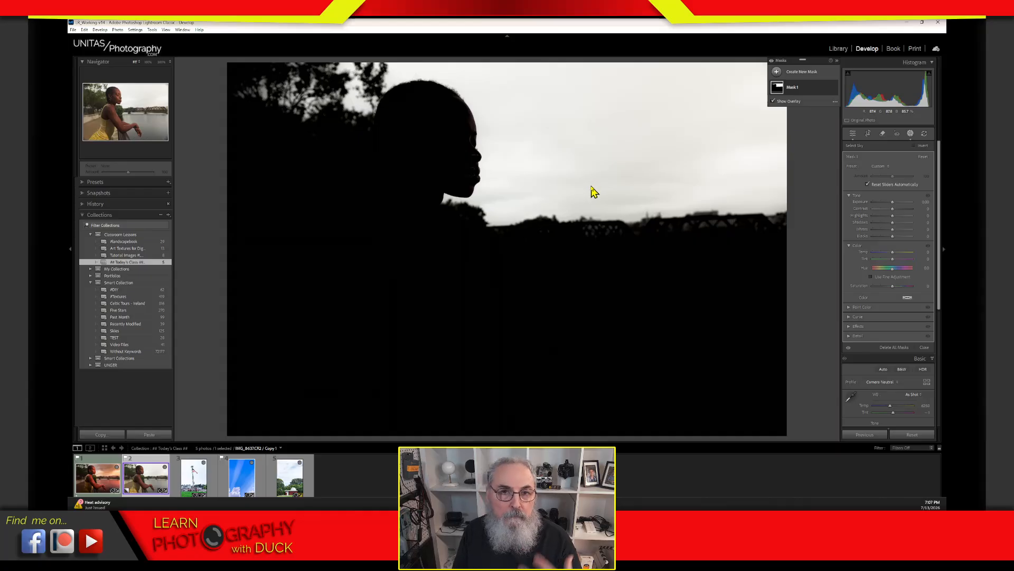
View the sky mask in White on Black mode and return the mask overlay mode to Color Overlay.
{"action": "left_click", "coordinate": [835, 101]}
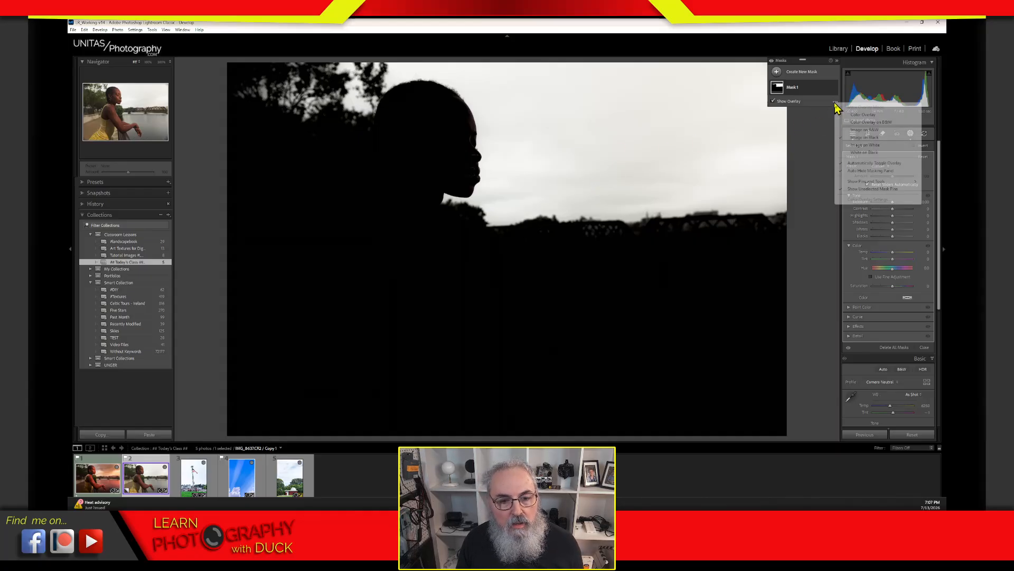
{"action": "left_click", "coordinate": [856, 154]}
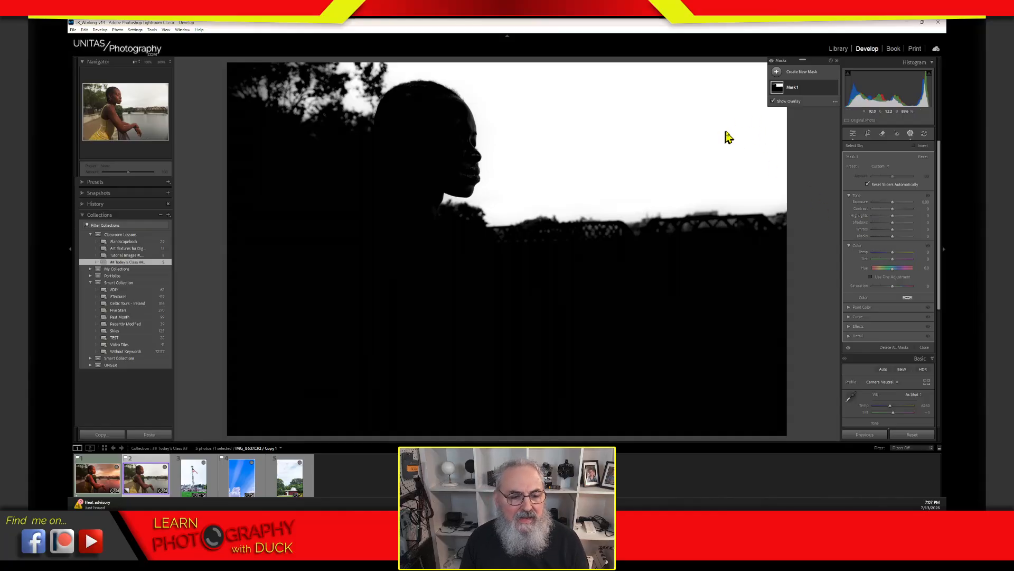
{"action": "left_click", "coordinate": [835, 101]}
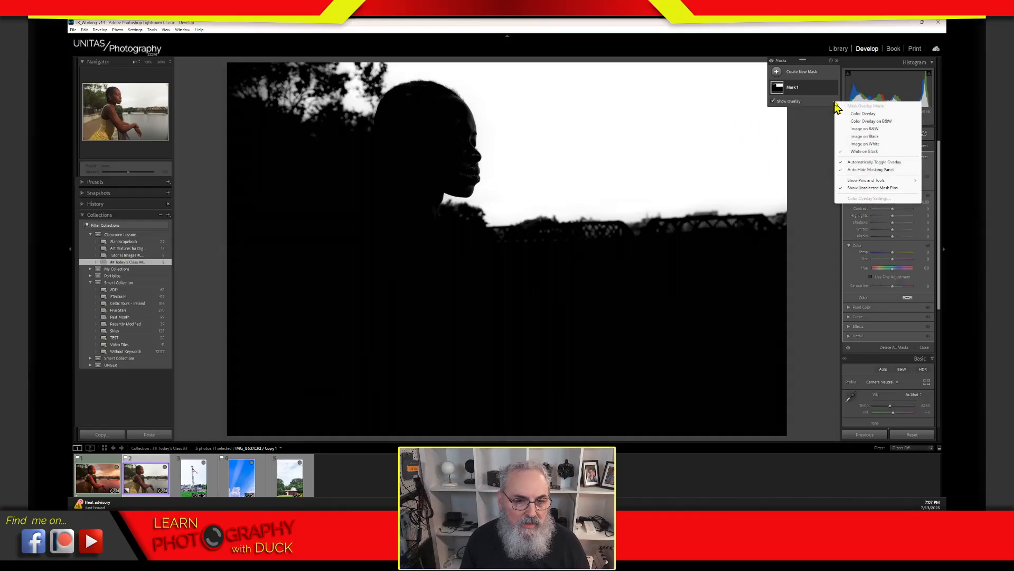
{"action": "left_click", "coordinate": [871, 152]}
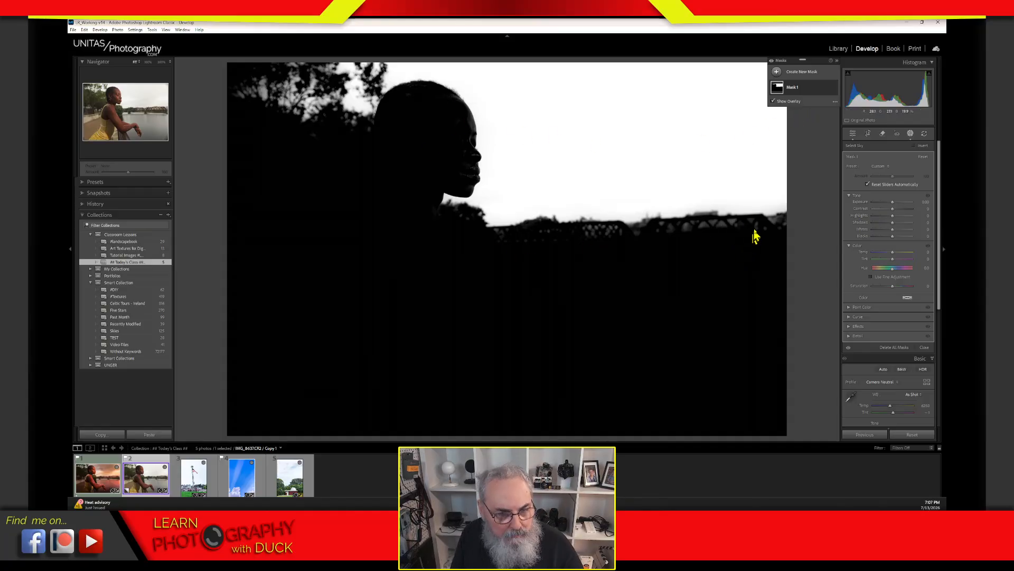
{"action": "left_click", "coordinate": [835, 101]}
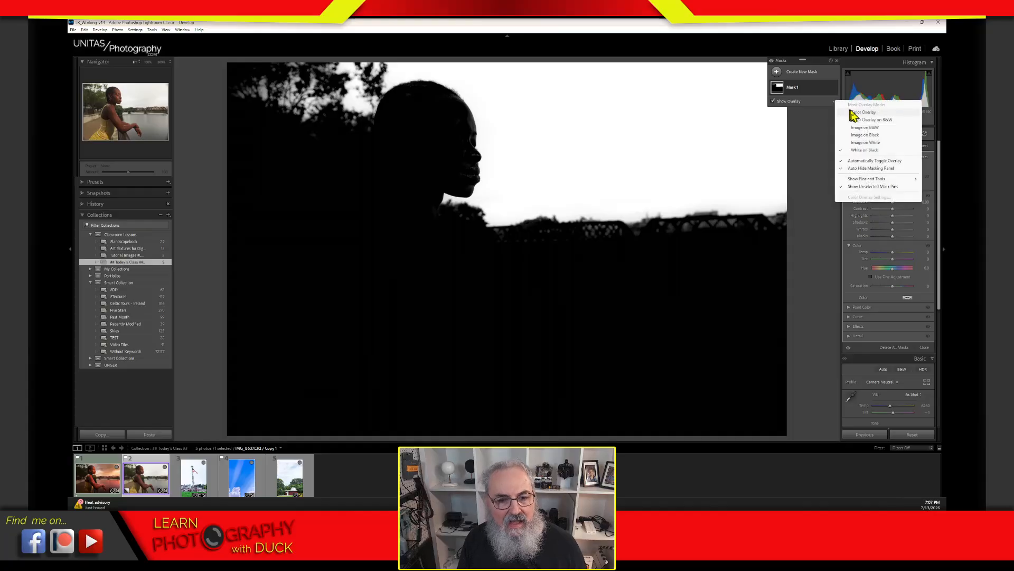
{"action": "left_click", "coordinate": [858, 112]}
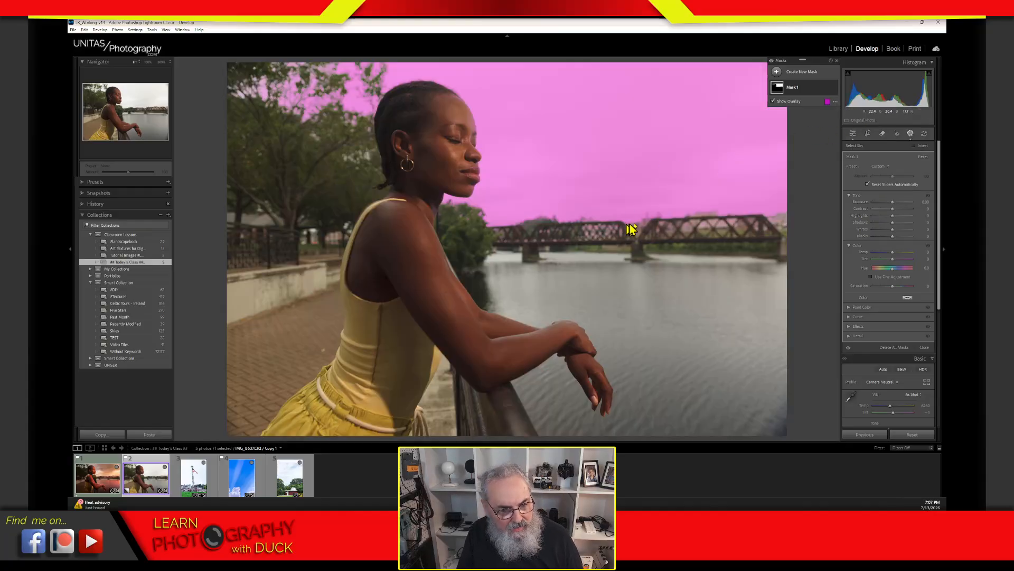
Try a lower Exposure on the sky mask and reset the Exposure adjustment to its default.
{"action": "left_click_drag", "start_coordinate": [892, 201], "coordinate": [885, 207]}
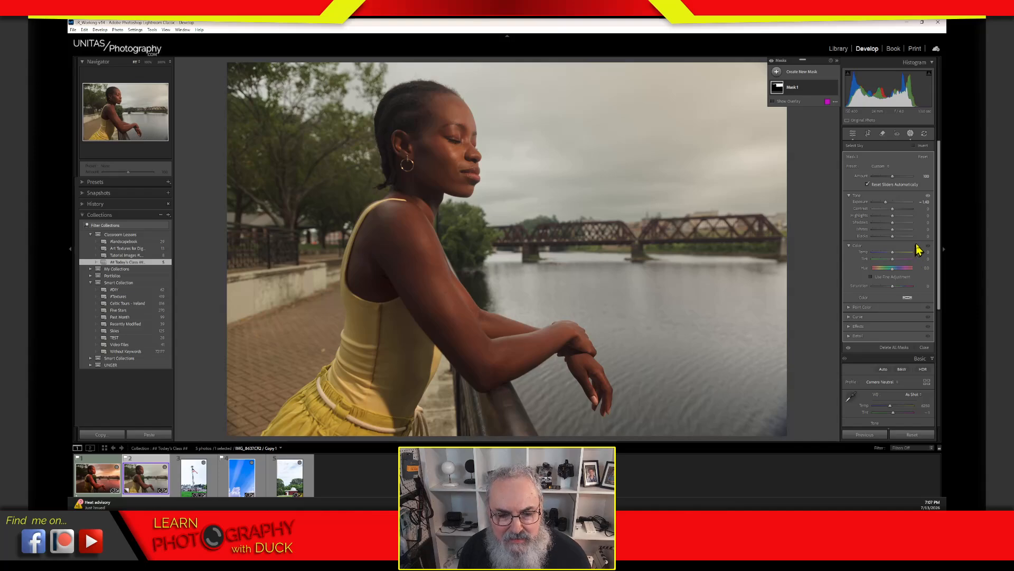
{"action": "double_click", "coordinate": [859, 203]}
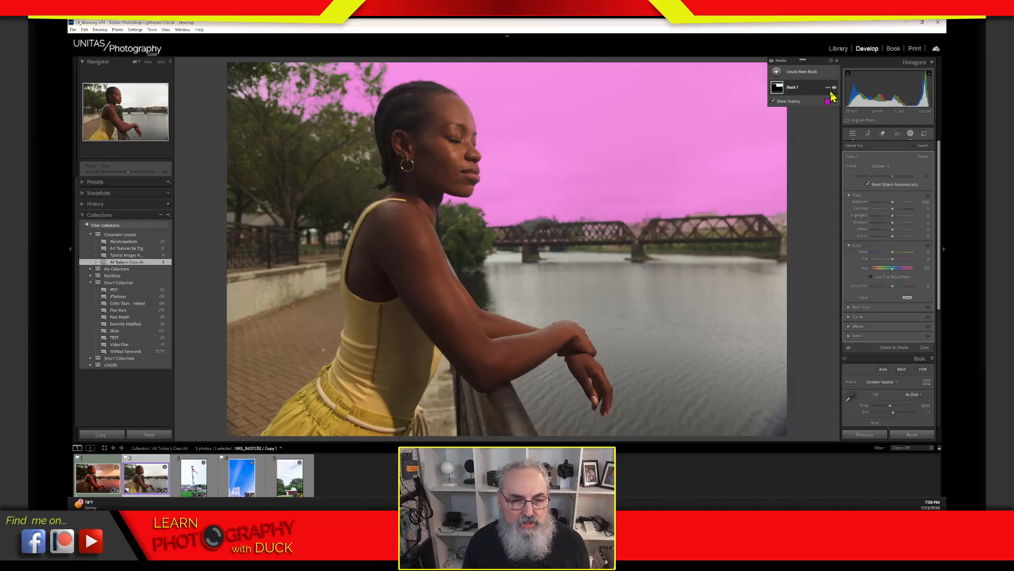
{"action": "left_click", "coordinate": [777, 73]}
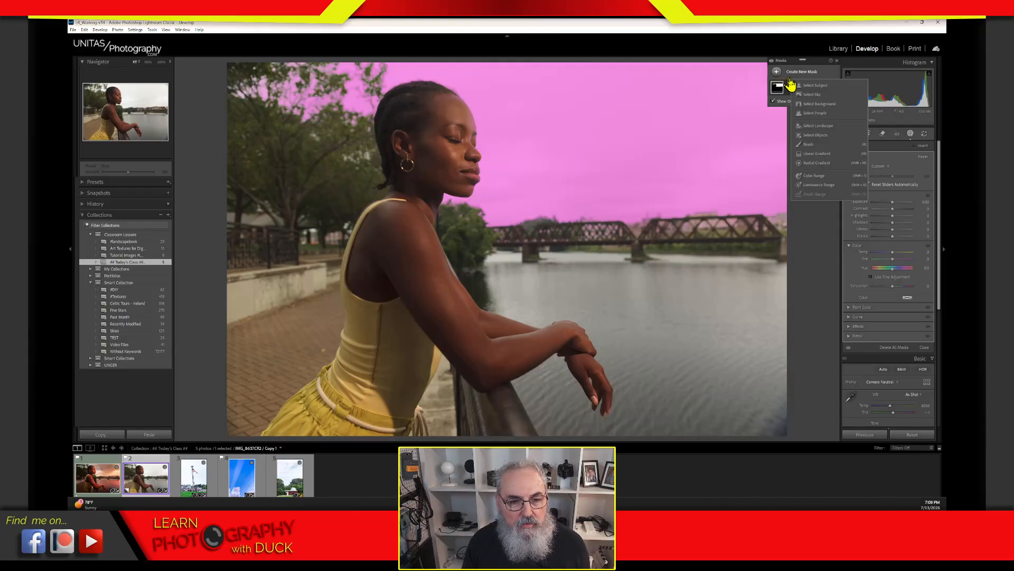
{"action": "left_click", "coordinate": [809, 144]}
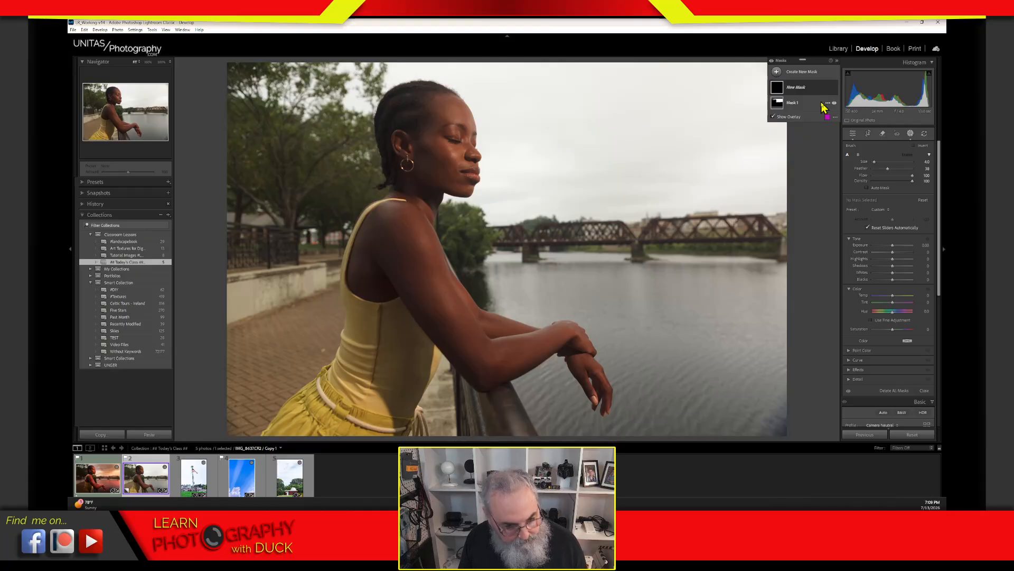
{"action": "key", "text": "Escape"}
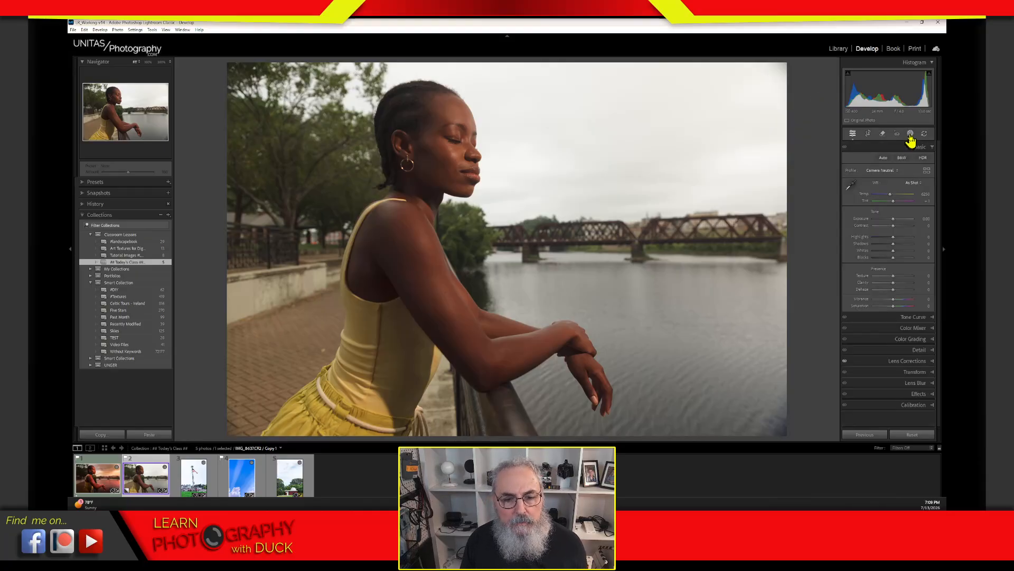
Reopen the photo's masks, select the sky mask and try lower Exposure settings on it.
{"action": "left_click", "coordinate": [910, 135]}
{"action": "left_click", "coordinate": [808, 88]}
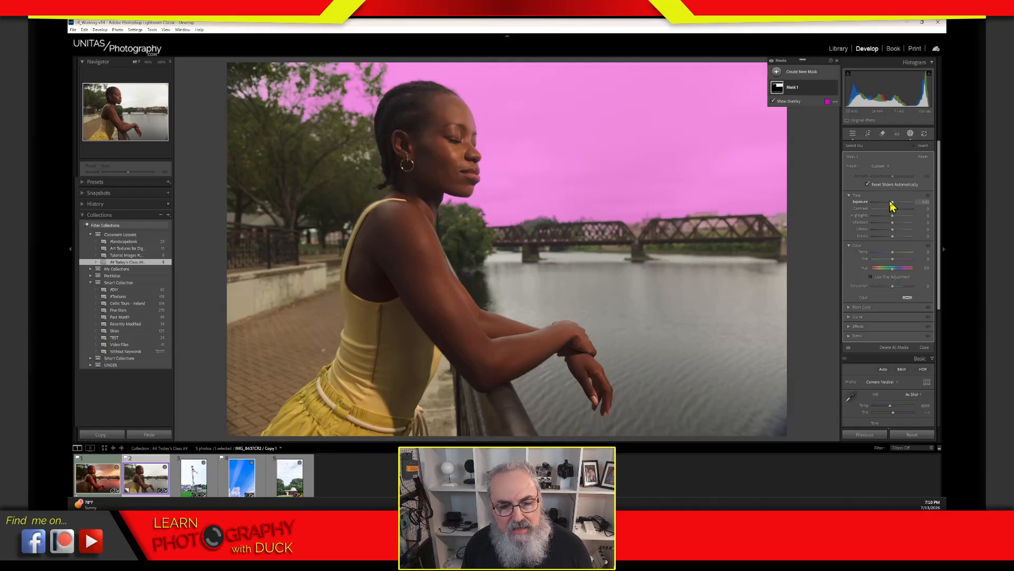
{"action": "left_click_drag", "start_coordinate": [894, 206], "coordinate": [886, 206]}
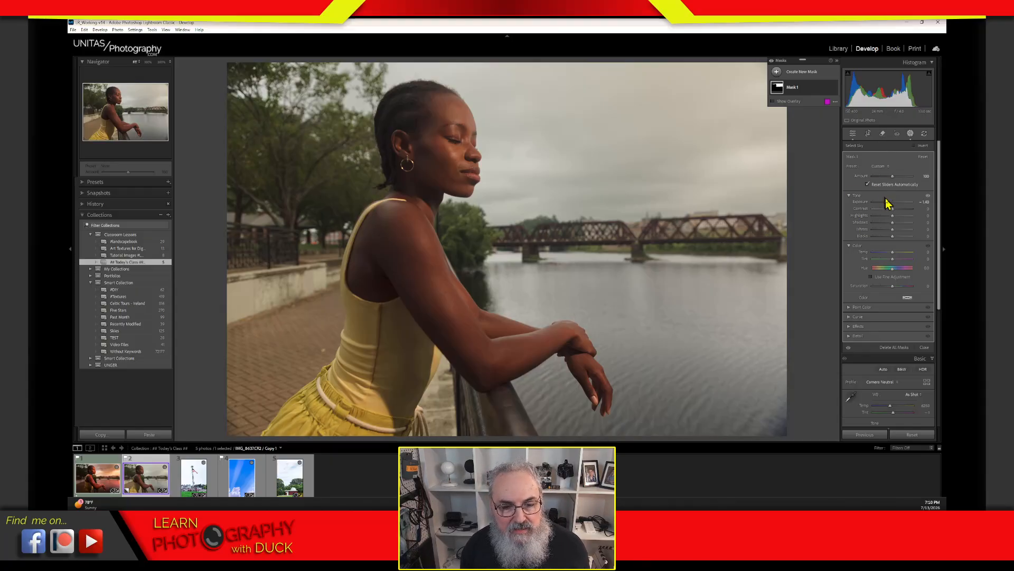
{"action": "left_click_drag", "start_coordinate": [886, 203], "coordinate": [891, 203]}
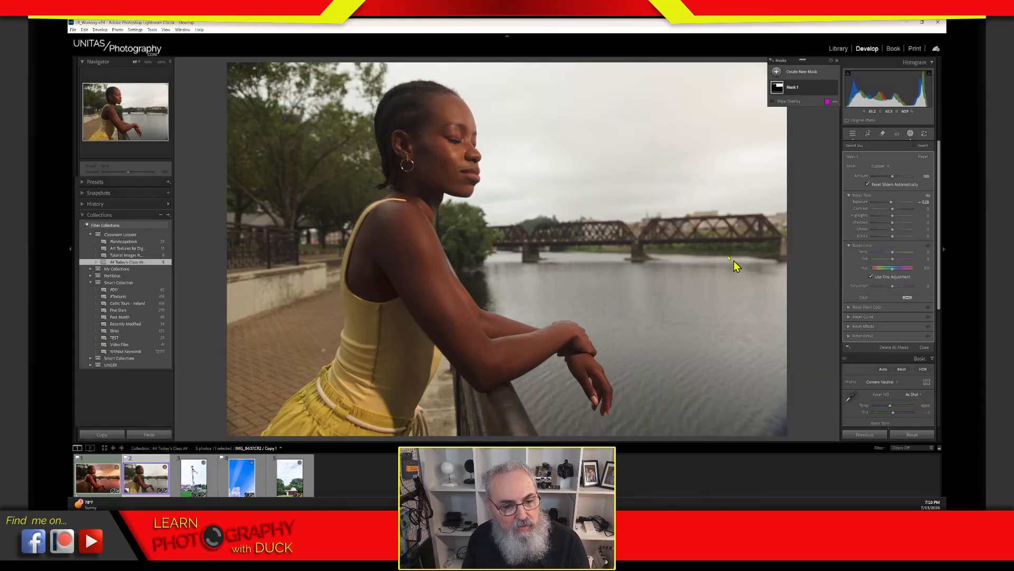
{"action": "mouse_move", "coordinate": [762, 203]}
{"action": "left_mouse_down"}
{"action": "mouse_move", "coordinate": [577, 193]}
{"action": "mouse_move", "coordinate": [529, 202]}
{"action": "left_mouse_up"}
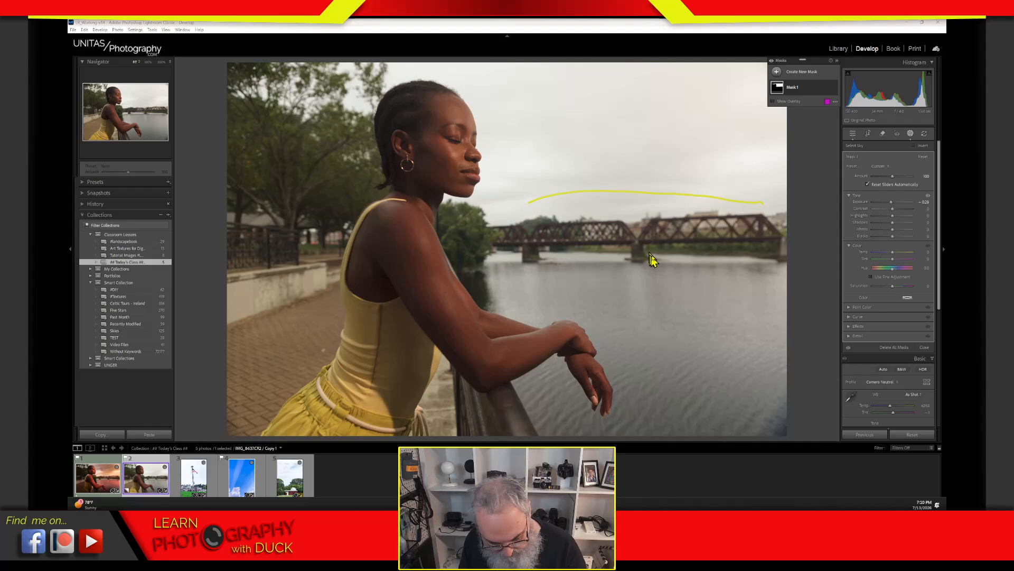
{"action": "key", "text": "Escape"}
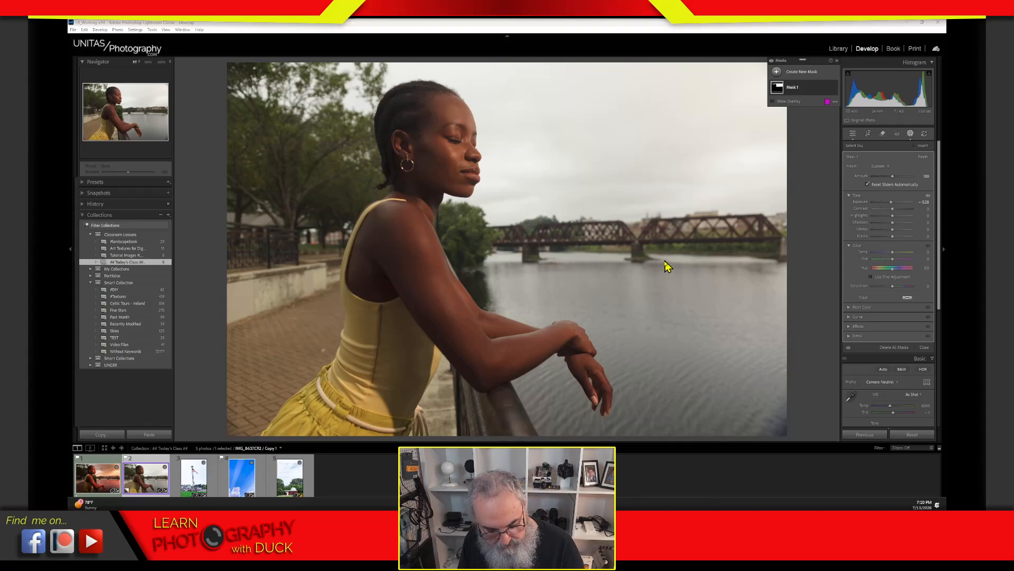
{"action": "mouse_move", "coordinate": [740, 197]}
{"action": "left_mouse_down"}
{"action": "mouse_move", "coordinate": [620, 195]}
{"action": "mouse_move", "coordinate": [502, 235]}
{"action": "mouse_move", "coordinate": [731, 252]}
{"action": "mouse_move", "coordinate": [736, 199]}
{"action": "mouse_move", "coordinate": [591, 205]}
{"action": "left_mouse_up"}
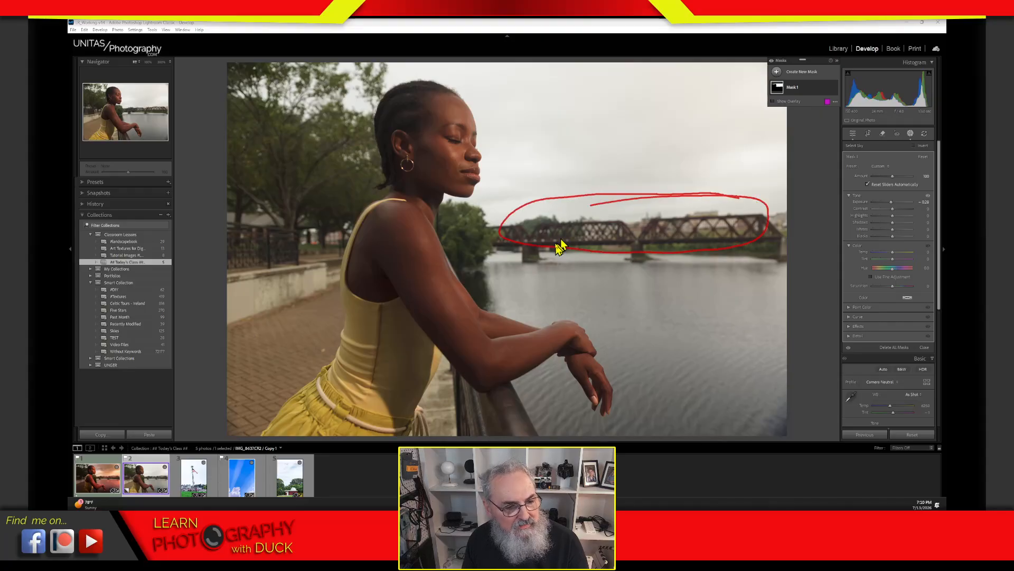
{"action": "mouse_move", "coordinate": [431, 85]}
{"action": "left_mouse_down"}
{"action": "mouse_move", "coordinate": [463, 137]}
{"action": "mouse_move", "coordinate": [490, 129]}
{"action": "mouse_move", "coordinate": [415, 92]}
{"action": "left_mouse_up"}
{"action": "mouse_move", "coordinate": [378, 63]}
{"action": "left_mouse_down"}
{"action": "mouse_move", "coordinate": [235, 99]}
{"action": "mouse_move", "coordinate": [262, 71]}
{"action": "mouse_move", "coordinate": [343, 41]}
{"action": "mouse_move", "coordinate": [405, 138]}
{"action": "left_mouse_up"}
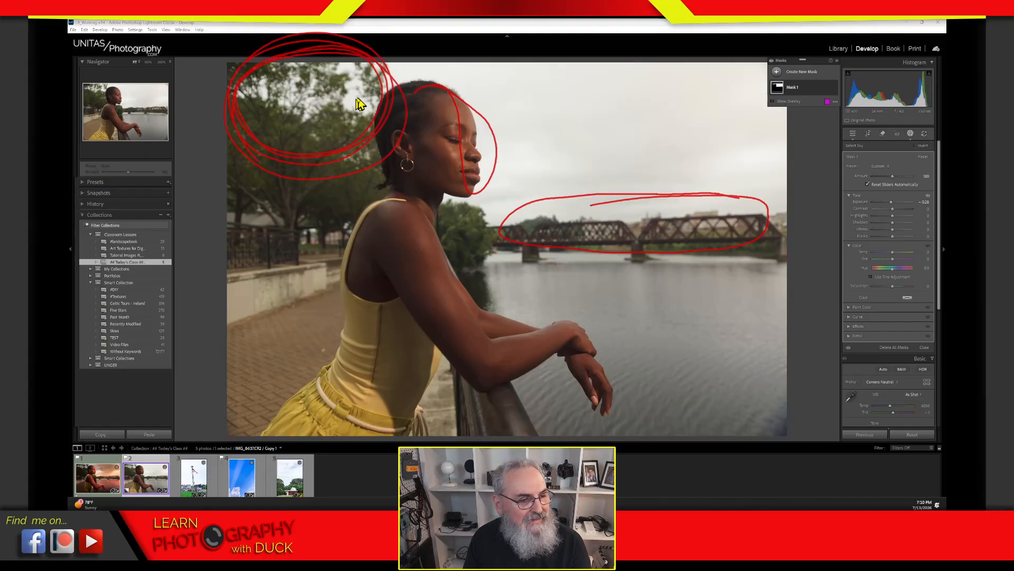
{"action": "mouse_move", "coordinate": [273, 224]}
{"action": "left_mouse_down"}
{"action": "mouse_move", "coordinate": [310, 124]}
{"action": "mouse_move", "coordinate": [289, 134]}
{"action": "mouse_move", "coordinate": [307, 121]}
{"action": "mouse_move", "coordinate": [335, 183]}
{"action": "left_mouse_up"}
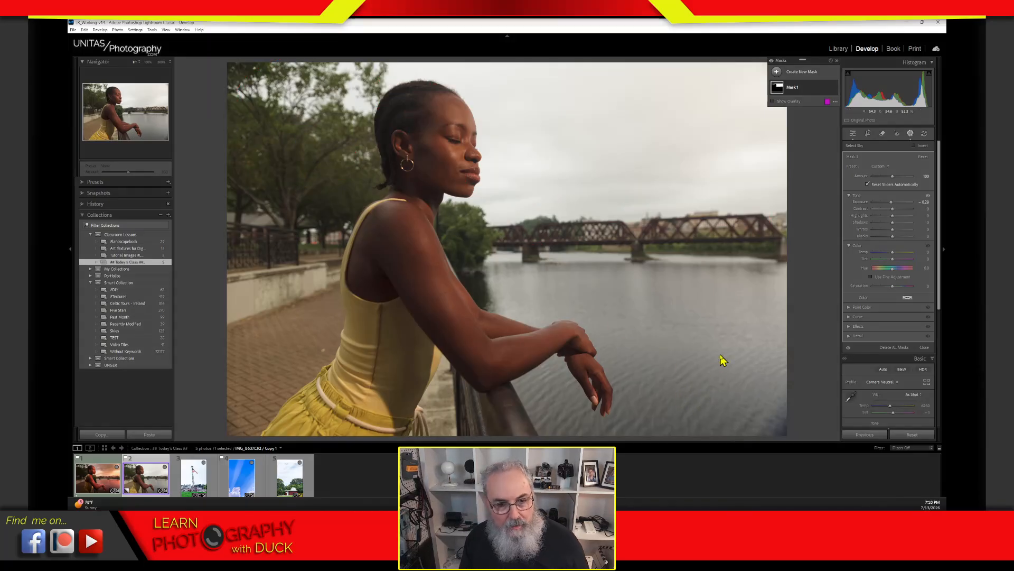
Lower the sky mask's Exposure strongly and examine the darkened mask edge along the bridge up close.
{"action": "left_click_drag", "start_coordinate": [894, 203], "coordinate": [878, 212]}
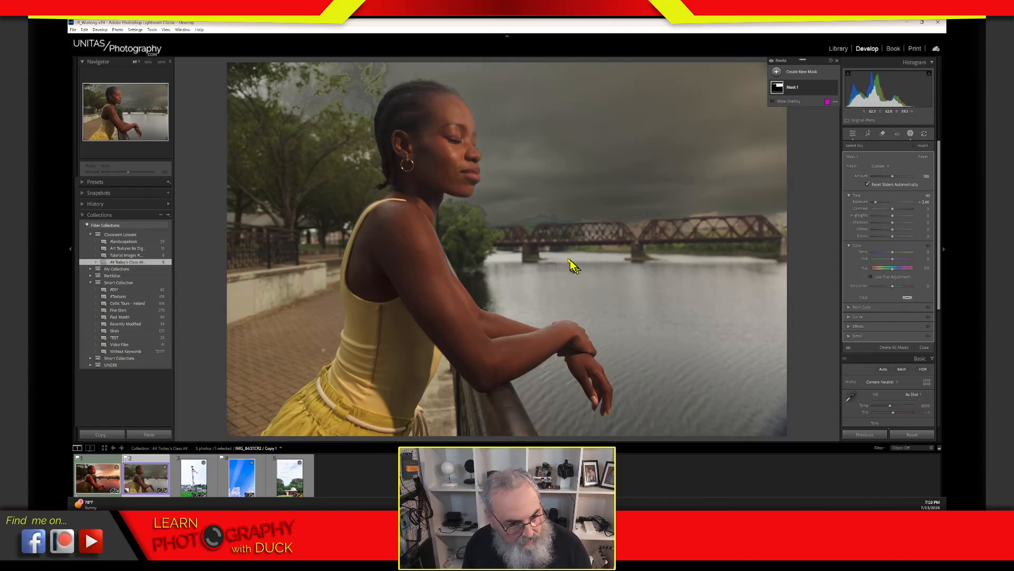
{"action": "left_click", "coordinate": [537, 220]}
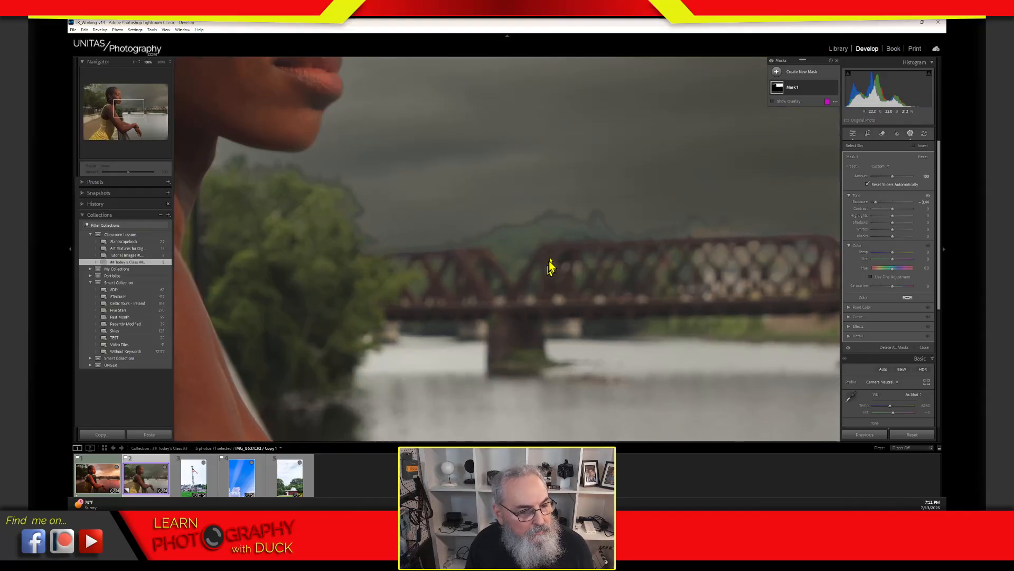
{"action": "left_click_drag", "start_coordinate": [555, 246], "coordinate": [446, 252]}
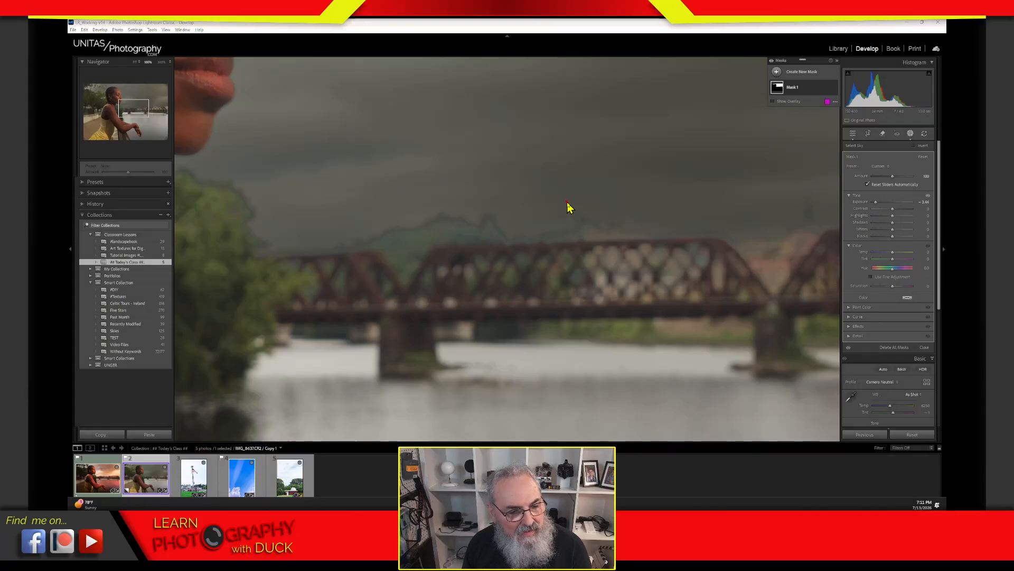
{"action": "mouse_move", "coordinate": [567, 203]}
{"action": "left_mouse_down"}
{"action": "mouse_move", "coordinate": [585, 242]}
{"action": "mouse_move", "coordinate": [600, 238]}
{"action": "left_mouse_up"}
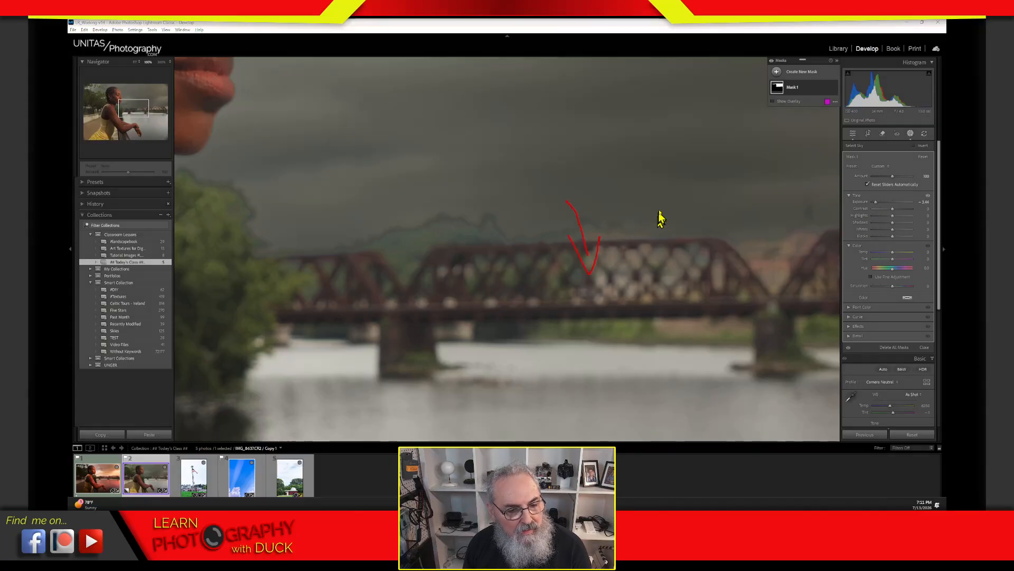
{"action": "mouse_move", "coordinate": [658, 203]}
{"action": "left_mouse_down"}
{"action": "mouse_move", "coordinate": [663, 254]}
{"action": "mouse_move", "coordinate": [683, 239]}
{"action": "left_mouse_up"}
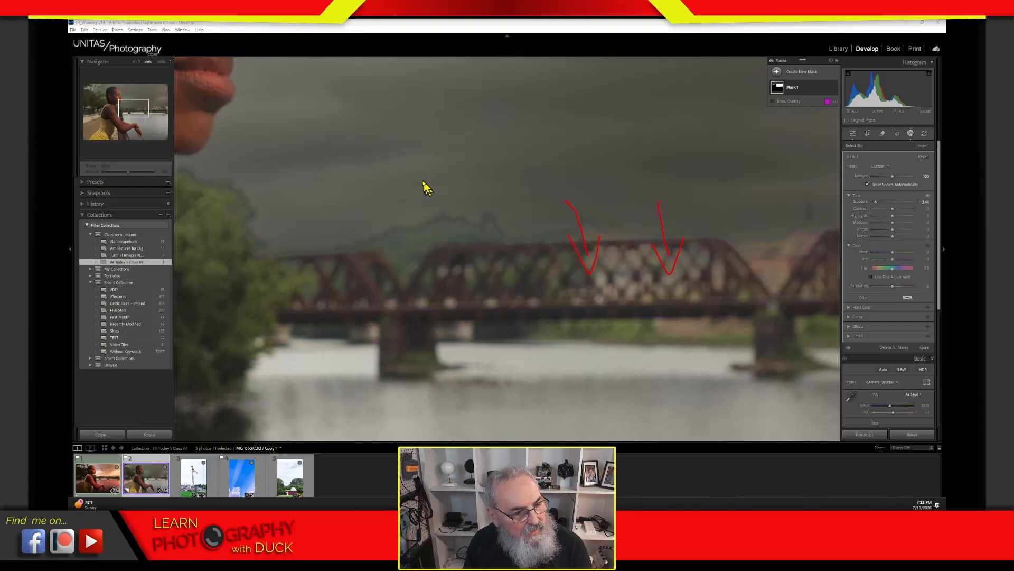
{"action": "mouse_move", "coordinate": [421, 178]}
{"action": "left_mouse_down"}
{"action": "mouse_move", "coordinate": [438, 270]}
{"action": "mouse_move", "coordinate": [452, 224]}
{"action": "left_mouse_up"}
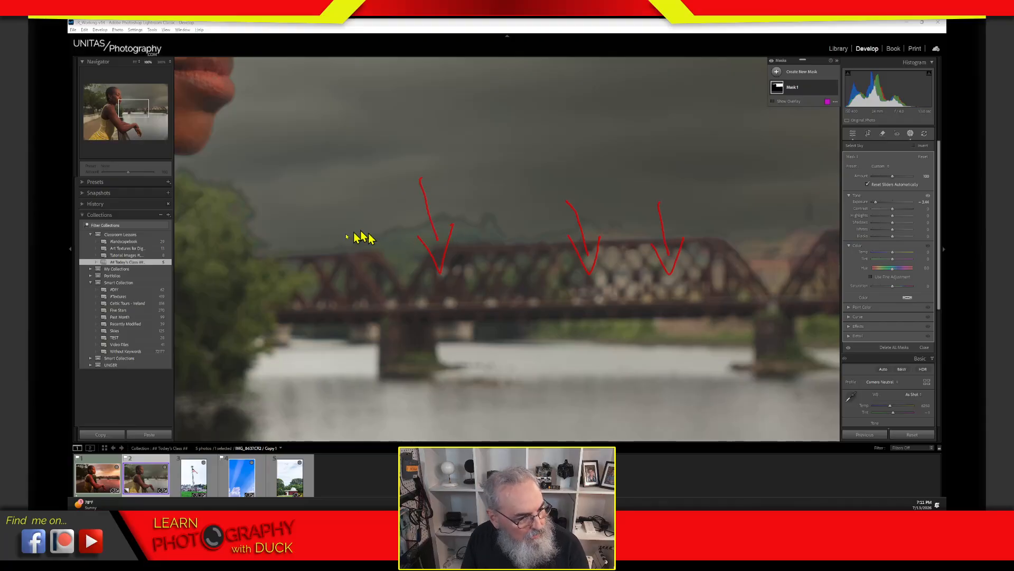
{"action": "mouse_move", "coordinate": [319, 210]}
{"action": "left_mouse_down"}
{"action": "mouse_move", "coordinate": [322, 277]}
{"action": "mouse_move", "coordinate": [342, 259]}
{"action": "left_mouse_up"}
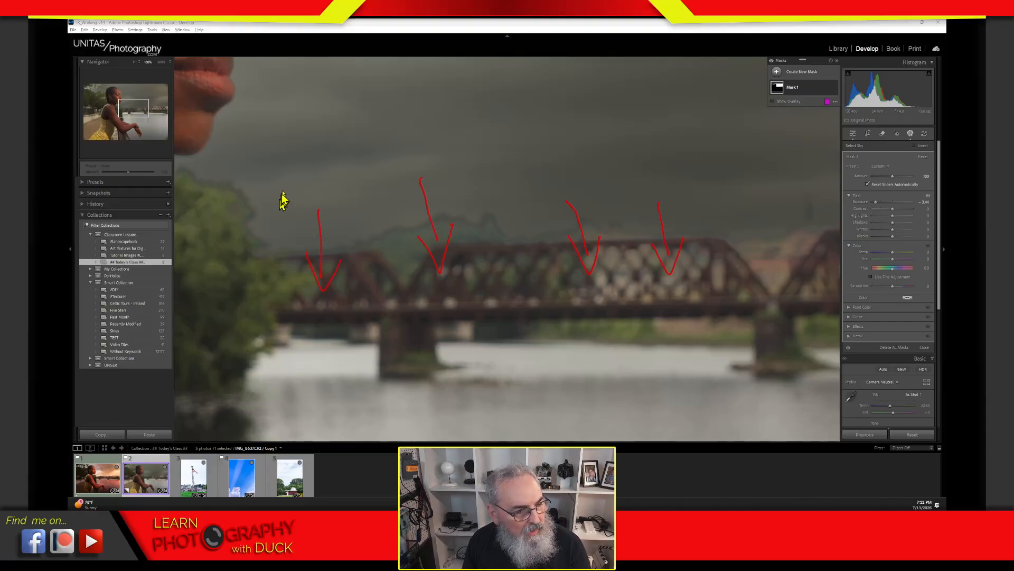
{"action": "left_click_drag", "start_coordinate": [286, 169], "coordinate": [214, 222]}
{"action": "left_click_drag", "start_coordinate": [215, 222], "coordinate": [243, 226]}
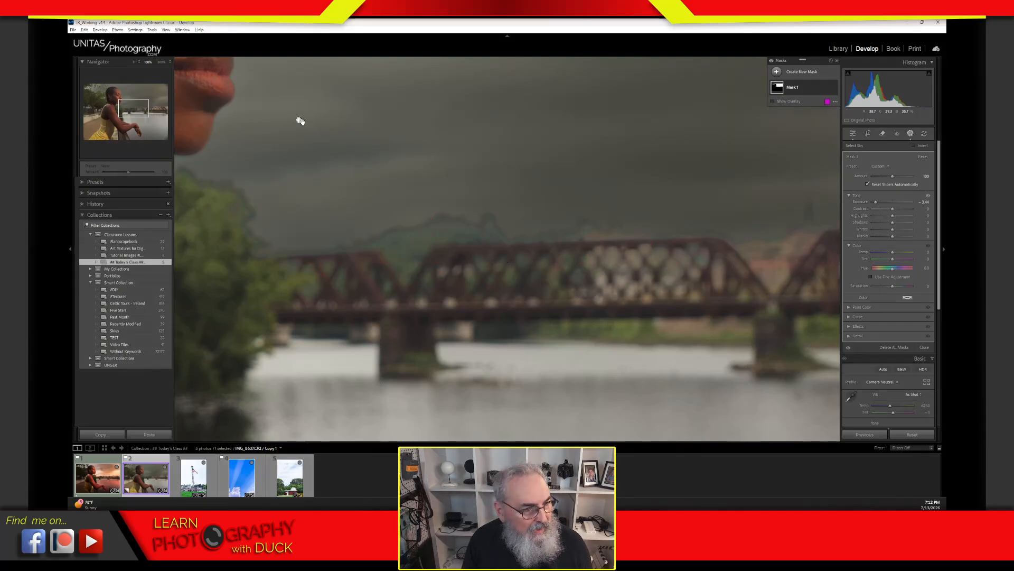
Examine the darkened sky mask's edge around the woman's face, her stray hairs and the tree branches up close.
{"action": "mouse_move", "coordinate": [297, 118]}
{"action": "left_mouse_down"}
{"action": "mouse_move", "coordinate": [610, 404]}
{"action": "mouse_move", "coordinate": [628, 448]}
{"action": "left_mouse_up"}
{"action": "left_click_drag", "start_coordinate": [622, 257], "coordinate": [682, 208]}
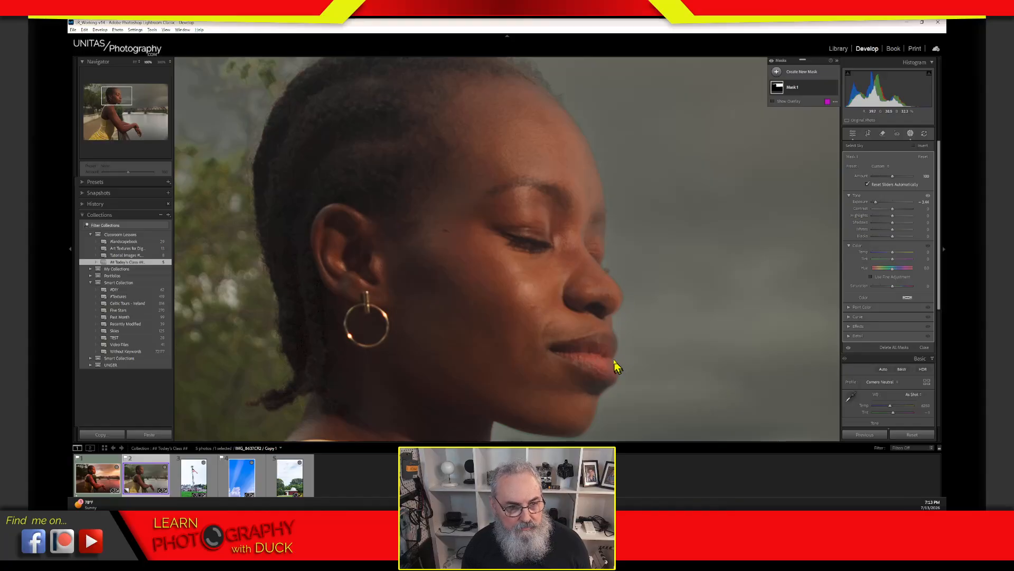
{"action": "left_click_drag", "start_coordinate": [593, 192], "coordinate": [686, 299]}
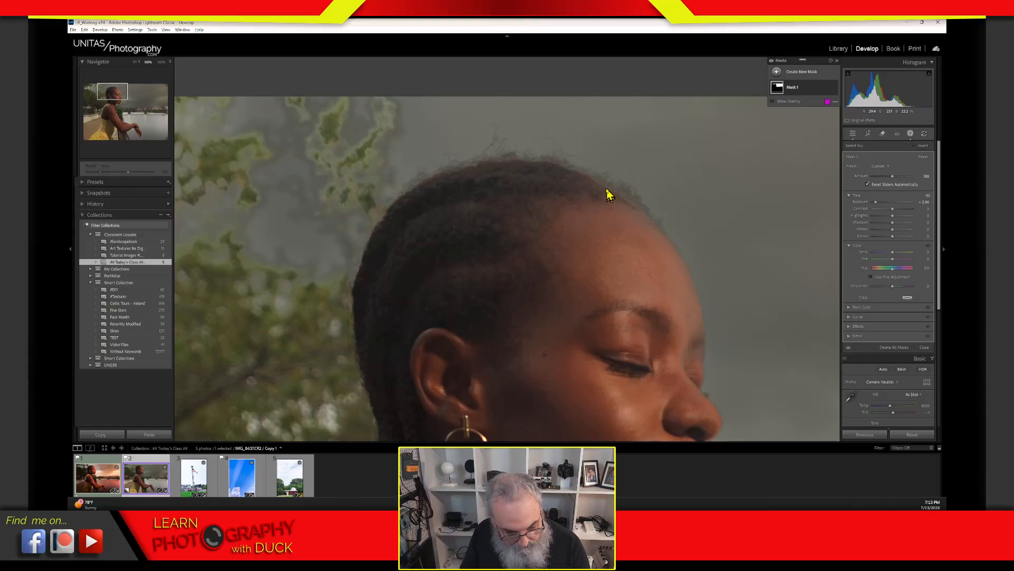
{"action": "key", "text": "super+plus"}
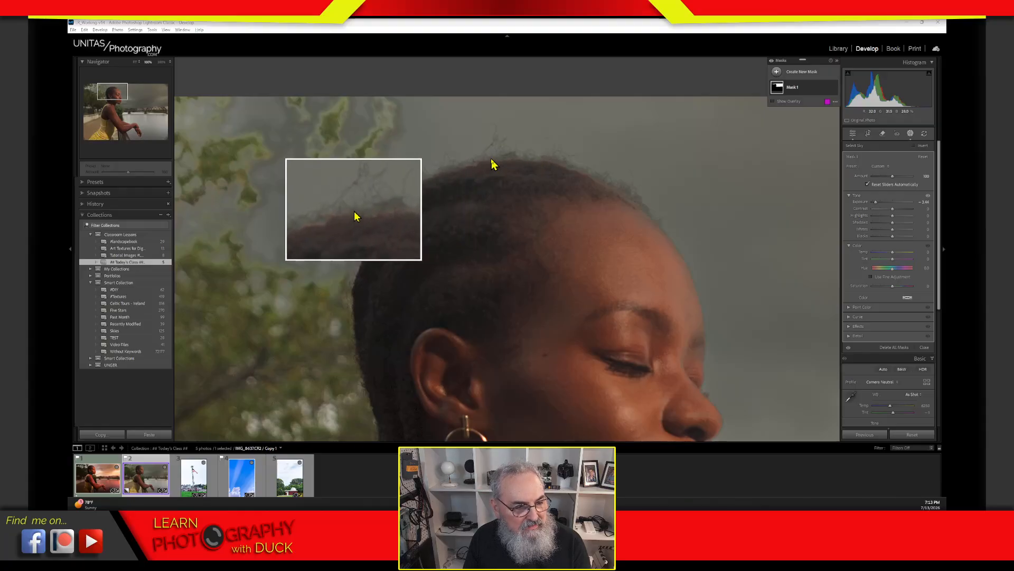
{"action": "key", "text": "Escape"}
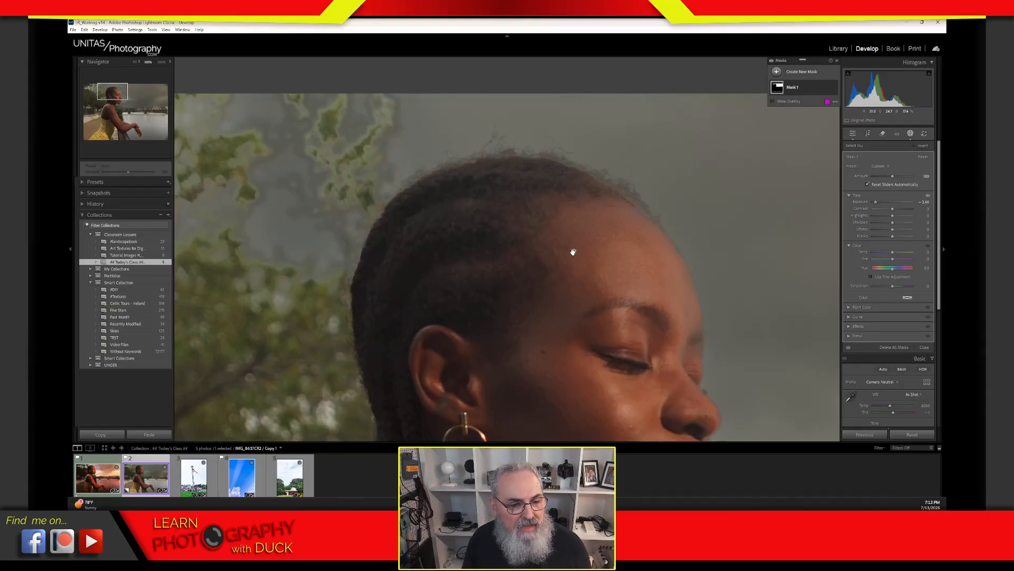
{"action": "left_click_drag", "start_coordinate": [569, 272], "coordinate": [563, 261]}
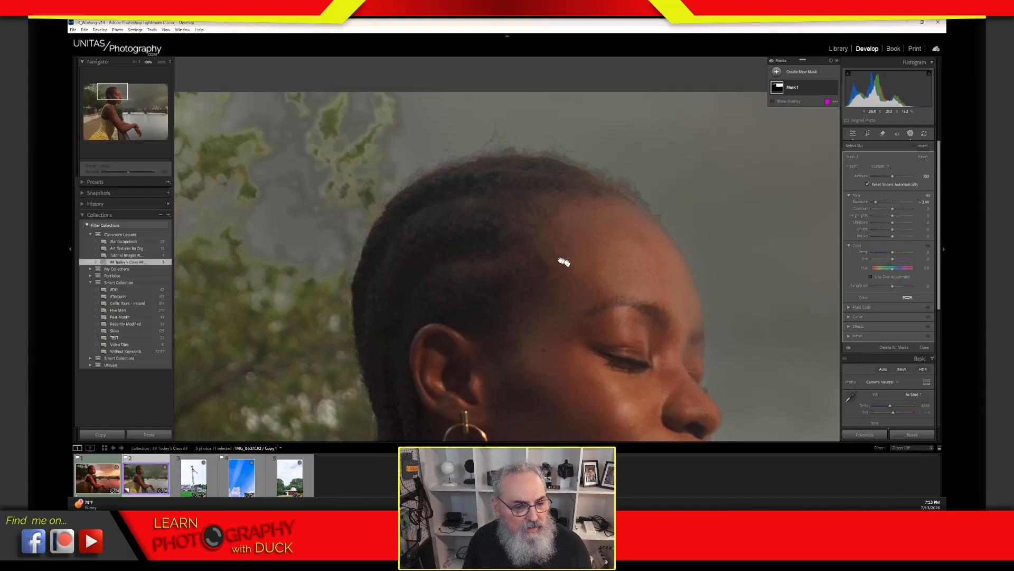
{"action": "left_click", "coordinate": [501, 235]}
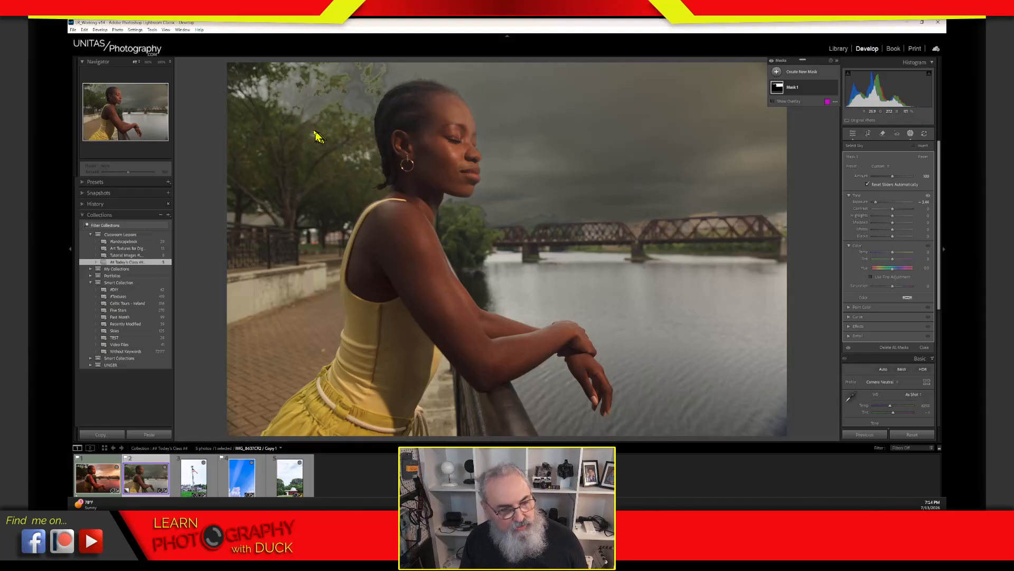
{"action": "left_click", "coordinate": [306, 107]}
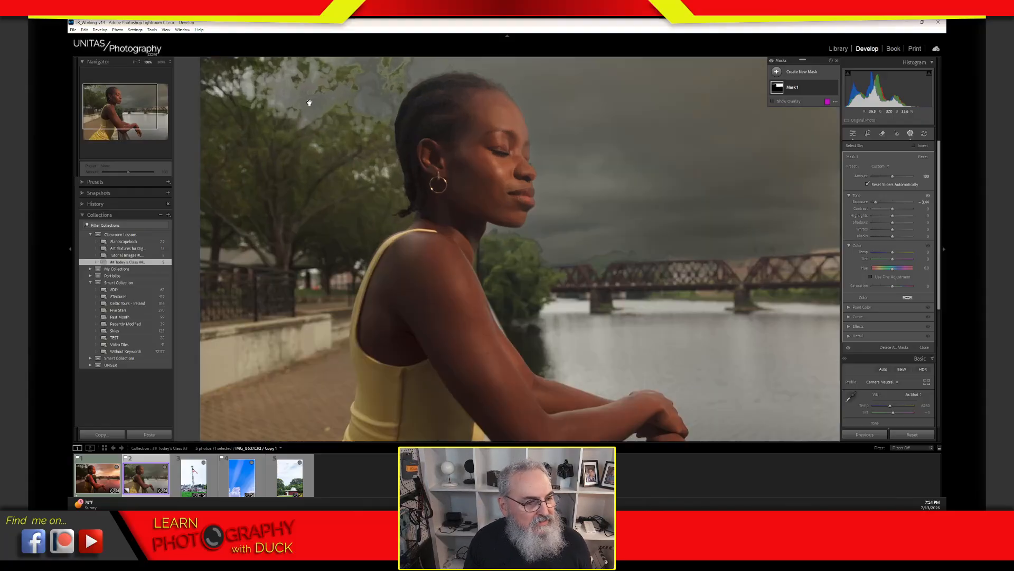
{"action": "left_click_drag", "start_coordinate": [450, 212], "coordinate": [537, 276]}
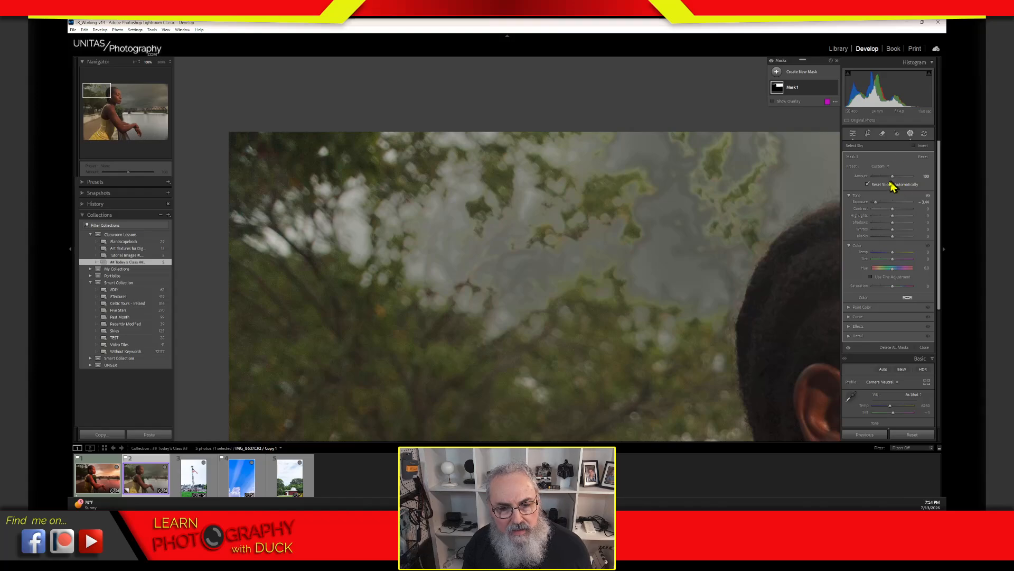
Try a brighter Exposure on the sky mask and reset the Exposure to its default.
{"action": "left_click_drag", "start_coordinate": [877, 201], "coordinate": [894, 204]}
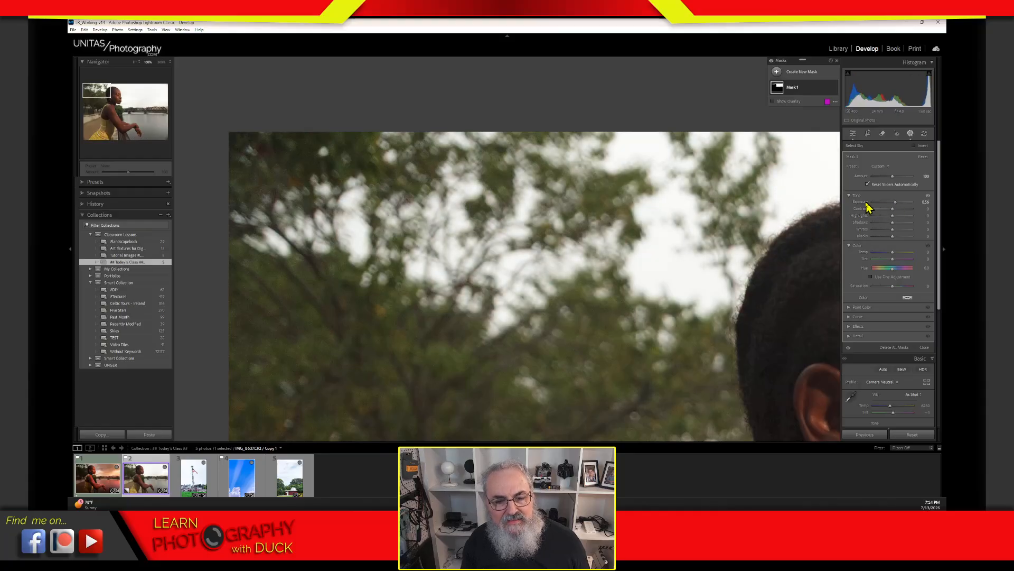
{"action": "double_click", "coordinate": [866, 202]}
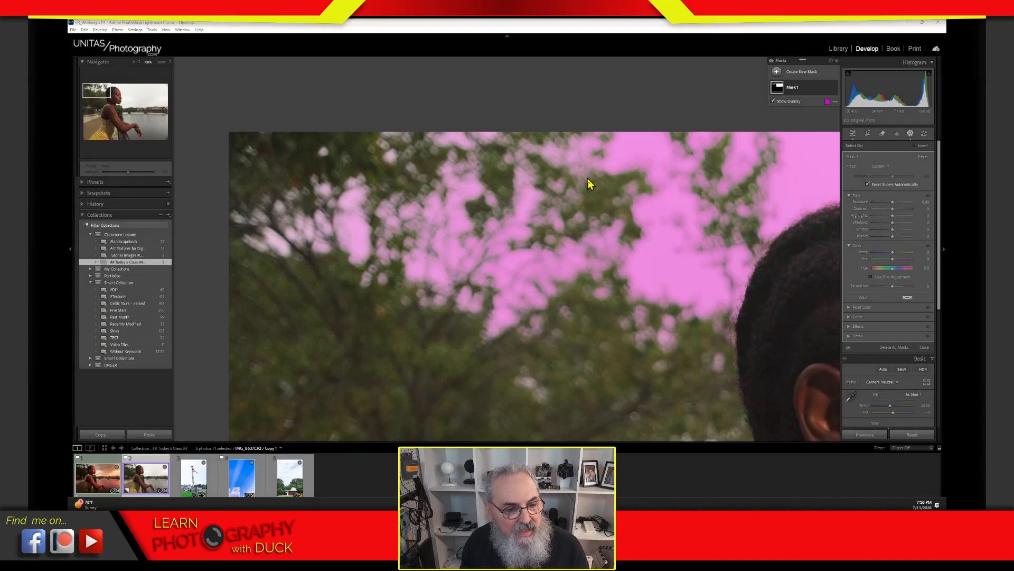
{"action": "mouse_move", "coordinate": [591, 177]}
{"action": "left_mouse_down"}
{"action": "mouse_move", "coordinate": [642, 169]}
{"action": "mouse_move", "coordinate": [651, 191]}
{"action": "mouse_move", "coordinate": [626, 183]}
{"action": "mouse_move", "coordinate": [613, 203]}
{"action": "mouse_move", "coordinate": [631, 199]}
{"action": "mouse_move", "coordinate": [641, 228]}
{"action": "mouse_move", "coordinate": [633, 249]}
{"action": "mouse_move", "coordinate": [620, 240]}
{"action": "mouse_move", "coordinate": [625, 224]}
{"action": "mouse_move", "coordinate": [586, 230]}
{"action": "left_mouse_up"}
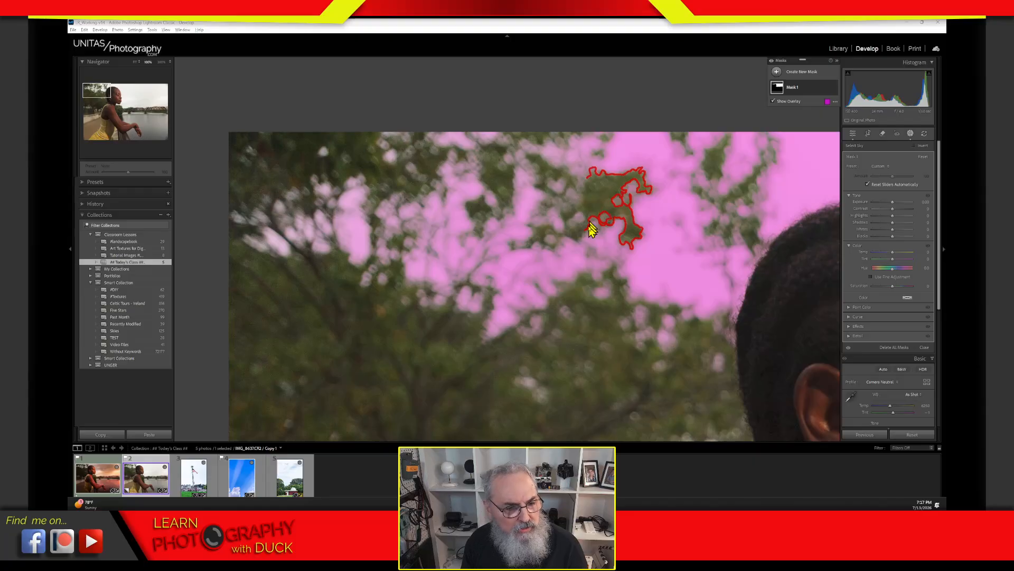
{"action": "mouse_move", "coordinate": [583, 233]}
{"action": "left_mouse_down"}
{"action": "mouse_move", "coordinate": [566, 236]}
{"action": "mouse_move", "coordinate": [560, 213]}
{"action": "mouse_move", "coordinate": [576, 213]}
{"action": "mouse_move", "coordinate": [586, 179]}
{"action": "mouse_move", "coordinate": [568, 226]}
{"action": "mouse_move", "coordinate": [576, 222]}
{"action": "left_mouse_up"}
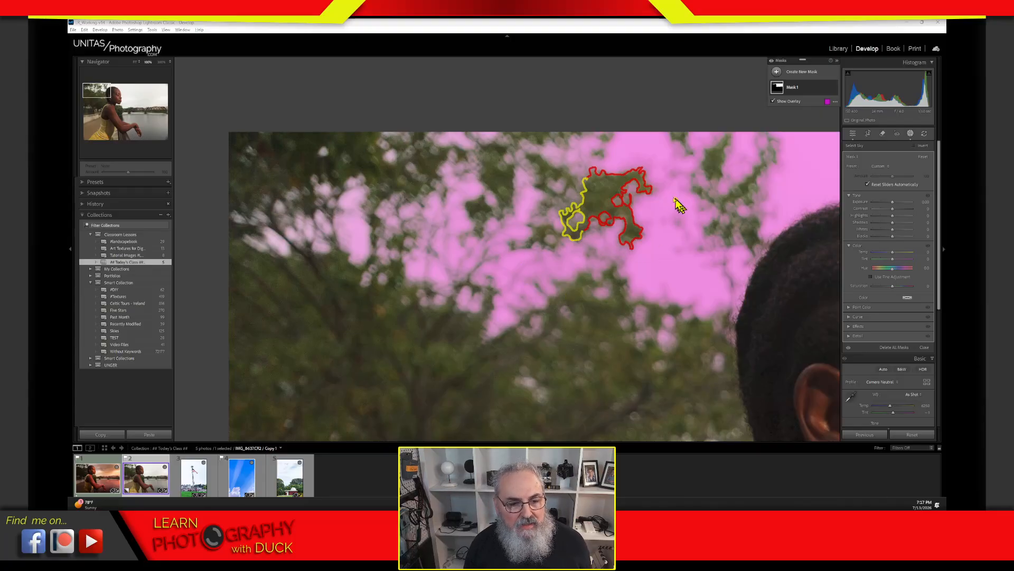
{"action": "mouse_move", "coordinate": [676, 199]}
{"action": "left_mouse_down"}
{"action": "mouse_move", "coordinate": [668, 197]}
{"action": "mouse_move", "coordinate": [677, 270]}
{"action": "mouse_move", "coordinate": [685, 234]}
{"action": "left_mouse_up"}
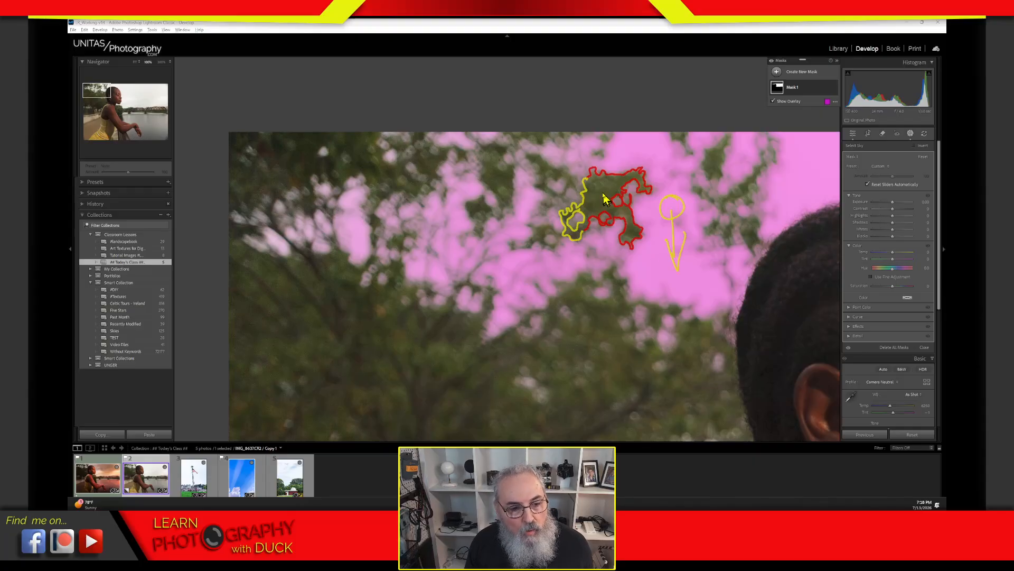
{"action": "mouse_move", "coordinate": [607, 180]}
{"action": "left_mouse_down"}
{"action": "mouse_move", "coordinate": [587, 190]}
{"action": "mouse_move", "coordinate": [613, 190]}
{"action": "mouse_move", "coordinate": [600, 202]}
{"action": "mouse_move", "coordinate": [592, 183]}
{"action": "mouse_move", "coordinate": [606, 195]}
{"action": "mouse_move", "coordinate": [595, 197]}
{"action": "left_mouse_up"}
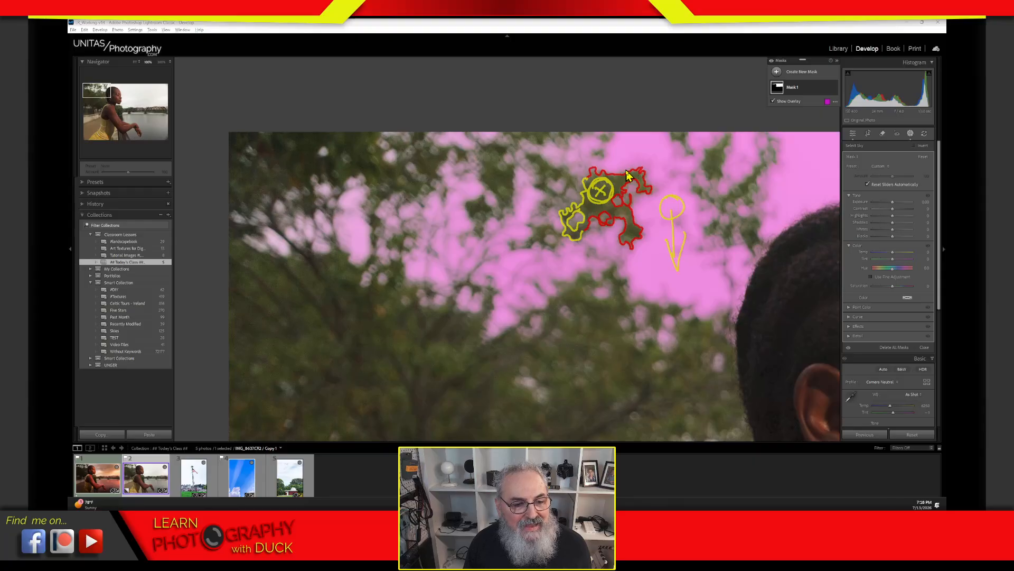
{"action": "left_click_drag", "start_coordinate": [622, 163], "coordinate": [641, 168]}
{"action": "left_click_drag", "start_coordinate": [651, 163], "coordinate": [646, 176]}
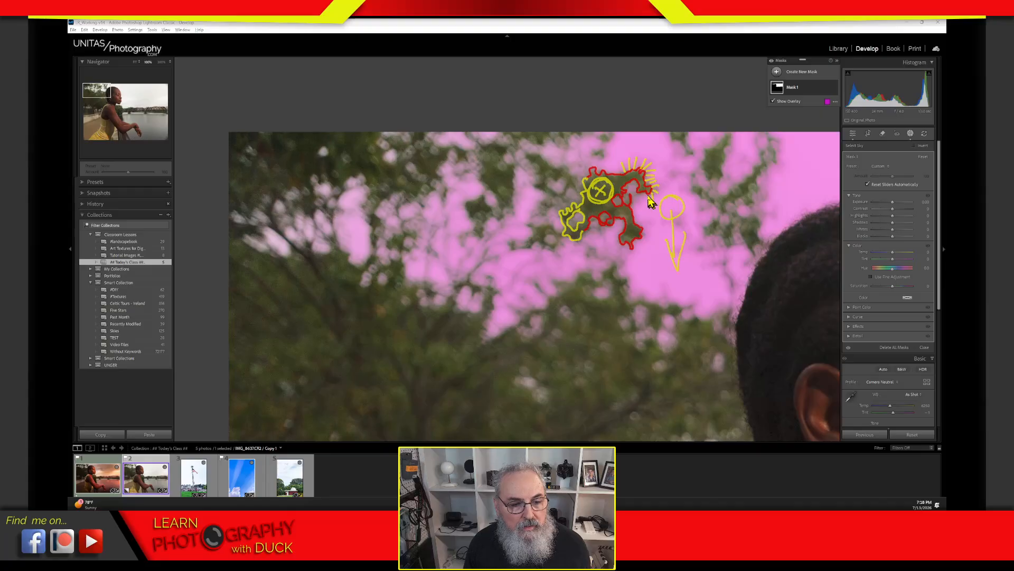
{"action": "mouse_move", "coordinate": [637, 198]}
{"action": "left_mouse_down"}
{"action": "mouse_move", "coordinate": [634, 181]}
{"action": "mouse_move", "coordinate": [641, 245]}
{"action": "left_mouse_up"}
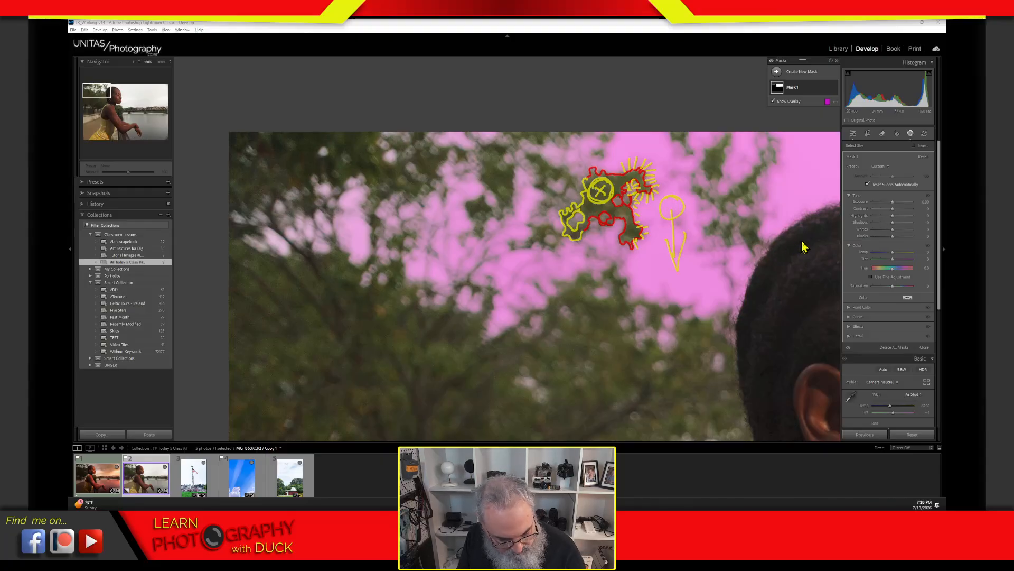
Lower the sky mask's Exposure and examine its darkened edge among the tree branches up close.
{"action": "key", "text": "Escape"}
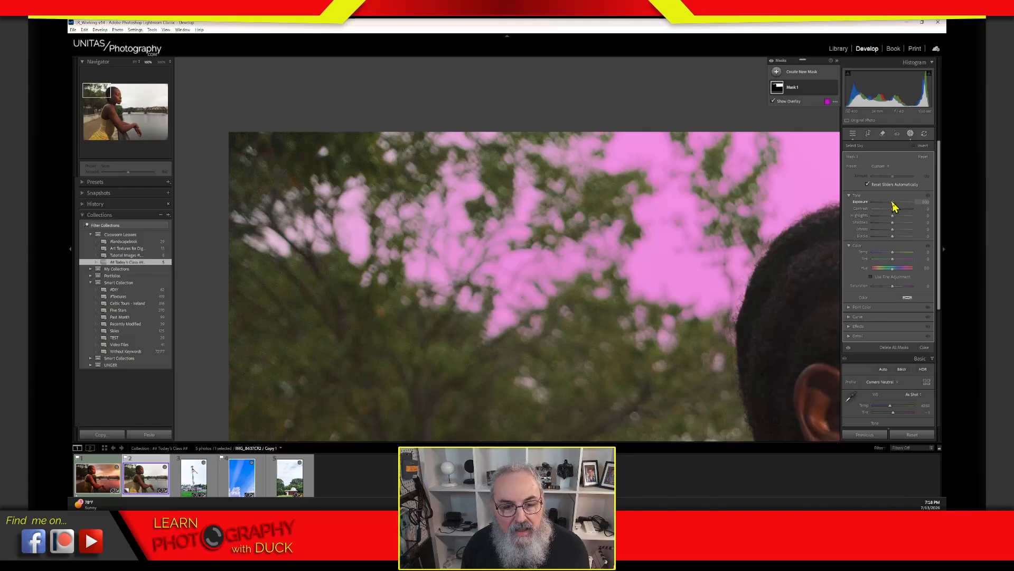
{"action": "left_click_drag", "start_coordinate": [893, 205], "coordinate": [882, 202]}
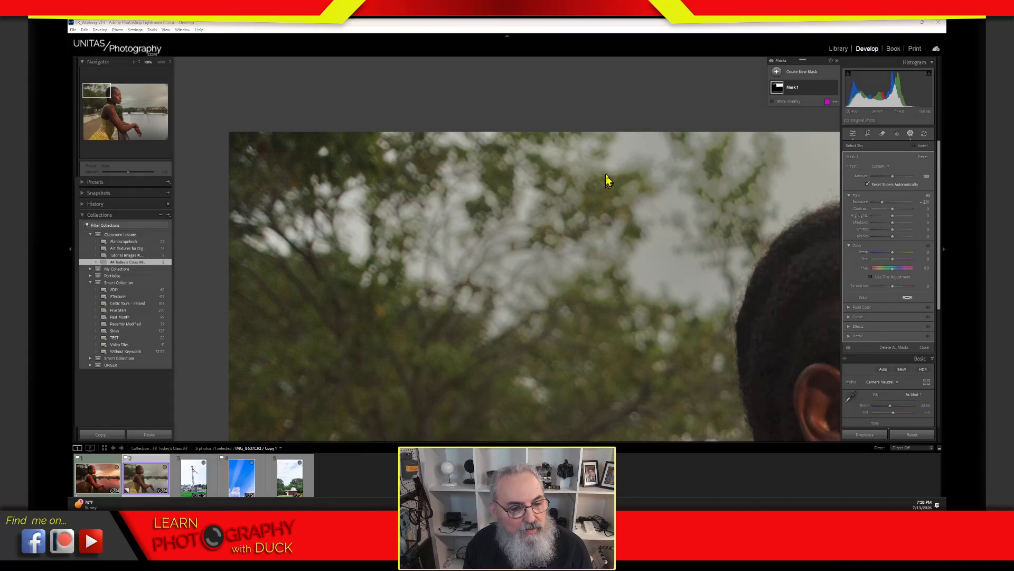
{"action": "mouse_move", "coordinate": [608, 181]}
{"action": "left_mouse_down"}
{"action": "mouse_move", "coordinate": [643, 180]}
{"action": "mouse_move", "coordinate": [613, 171]}
{"action": "mouse_move", "coordinate": [616, 162]}
{"action": "mouse_move", "coordinate": [651, 158]}
{"action": "mouse_move", "coordinate": [651, 183]}
{"action": "mouse_move", "coordinate": [662, 165]}
{"action": "mouse_move", "coordinate": [641, 204]}
{"action": "mouse_move", "coordinate": [651, 192]}
{"action": "mouse_move", "coordinate": [633, 184]}
{"action": "mouse_move", "coordinate": [615, 197]}
{"action": "mouse_move", "coordinate": [640, 222]}
{"action": "mouse_move", "coordinate": [678, 178]}
{"action": "left_mouse_up"}
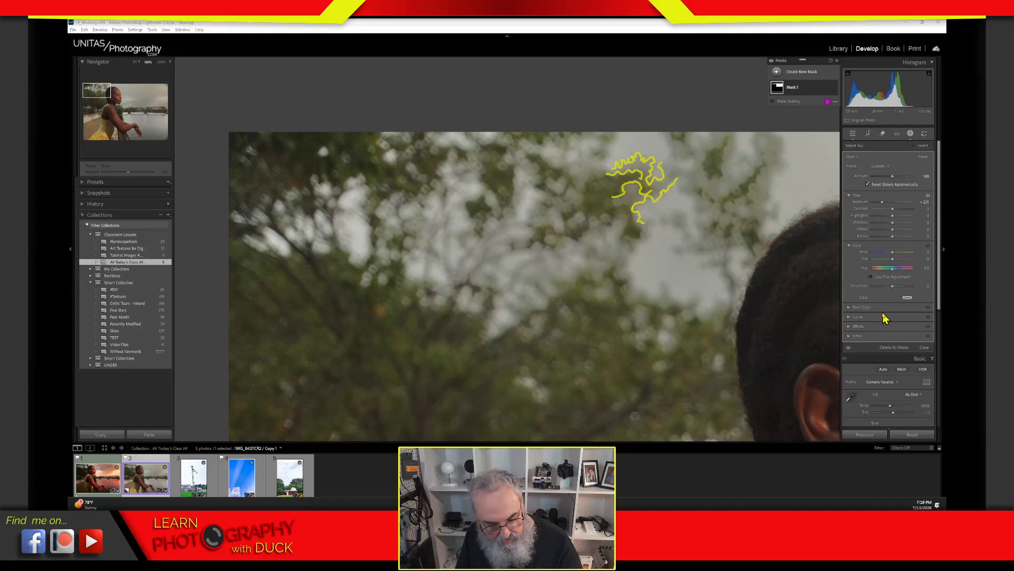
{"action": "key", "text": "Escape"}
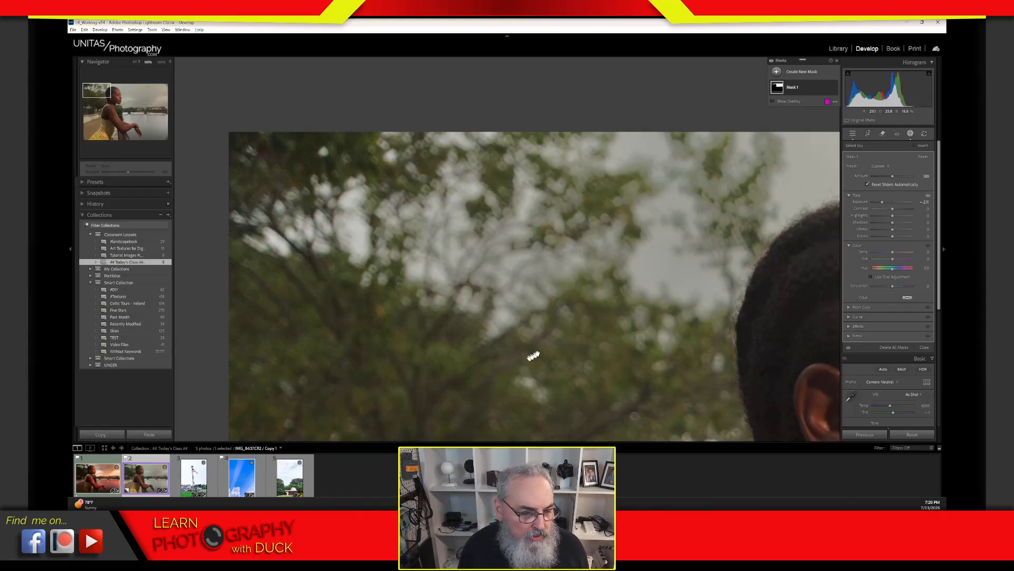
Examine the darkened mask edge around the woman's hair up close, and lower the sky mask's Exposure further with the whole photo in view.
{"action": "left_click_drag", "start_coordinate": [534, 354], "coordinate": [219, 315]}
{"action": "left_click_drag", "start_coordinate": [525, 326], "coordinate": [480, 324]}
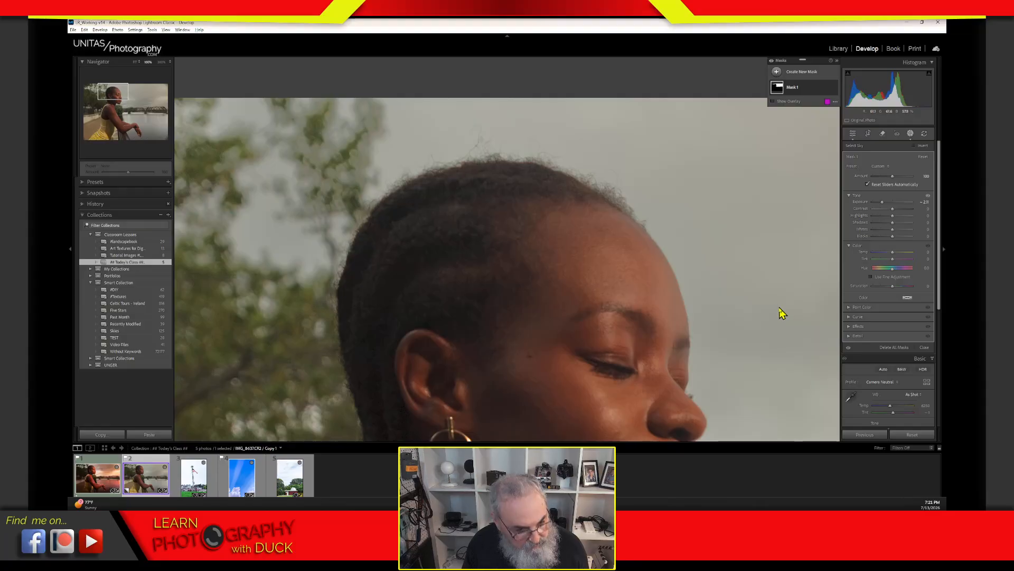
{"action": "left_click", "coordinate": [616, 292]}
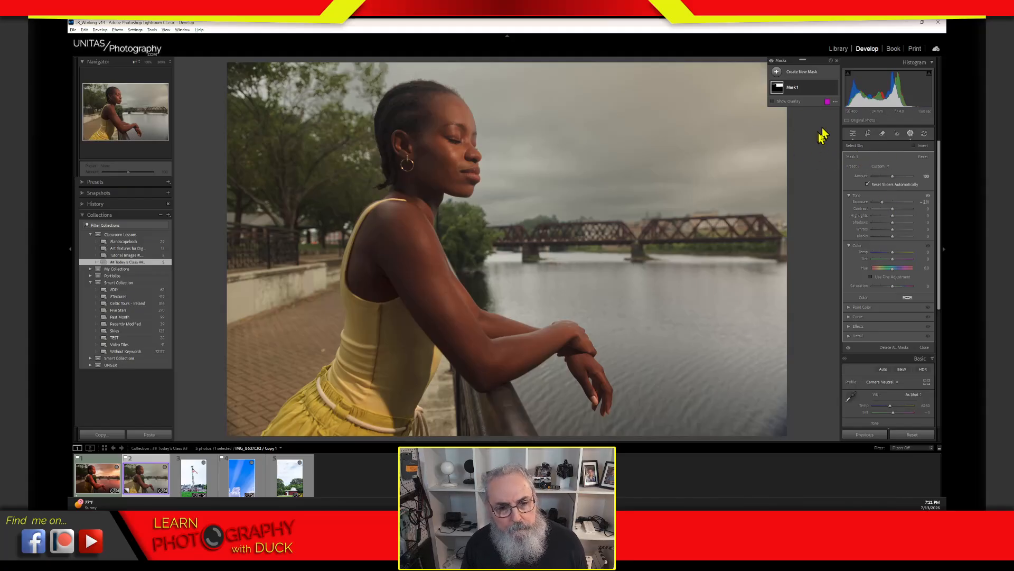
{"action": "left_click_drag", "start_coordinate": [889, 207], "coordinate": [877, 203]}
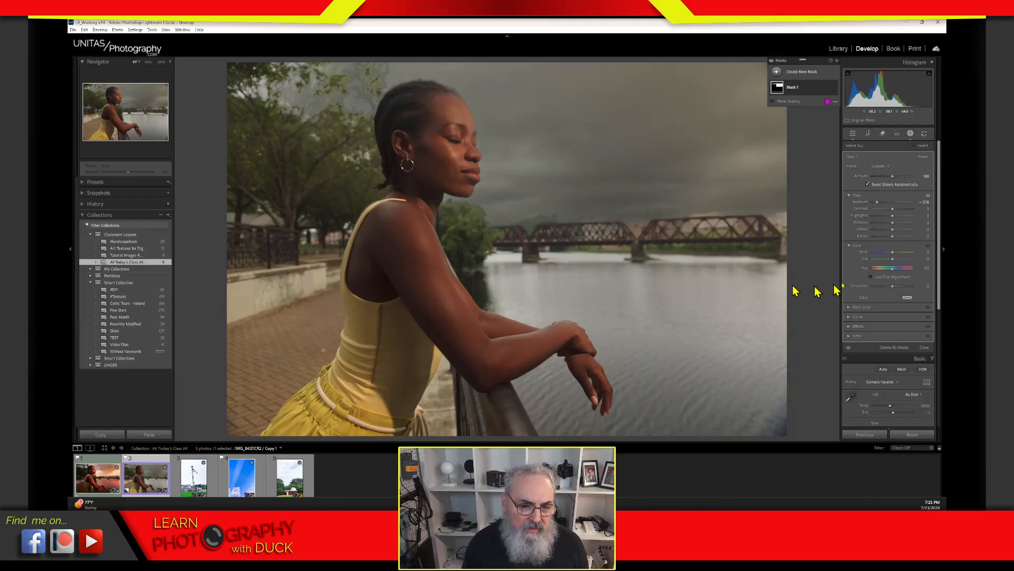
Create a separate brush mask on the portrait copy for the areas around the bridge and trees.
{"action": "left_click", "coordinate": [786, 74]}
{"action": "left_click", "coordinate": [809, 145]}
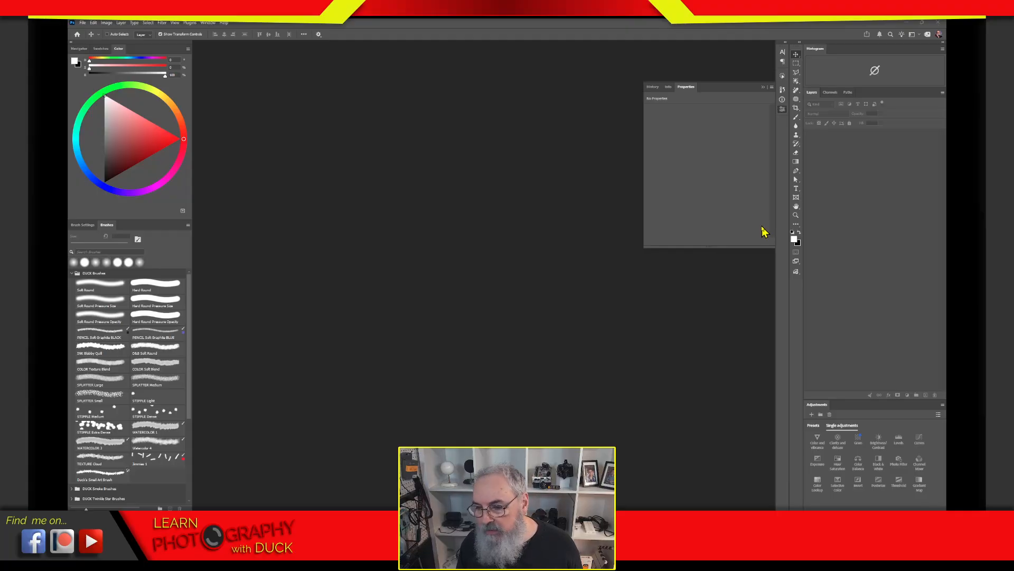
{"action": "key", "text": "alt+Tab"}
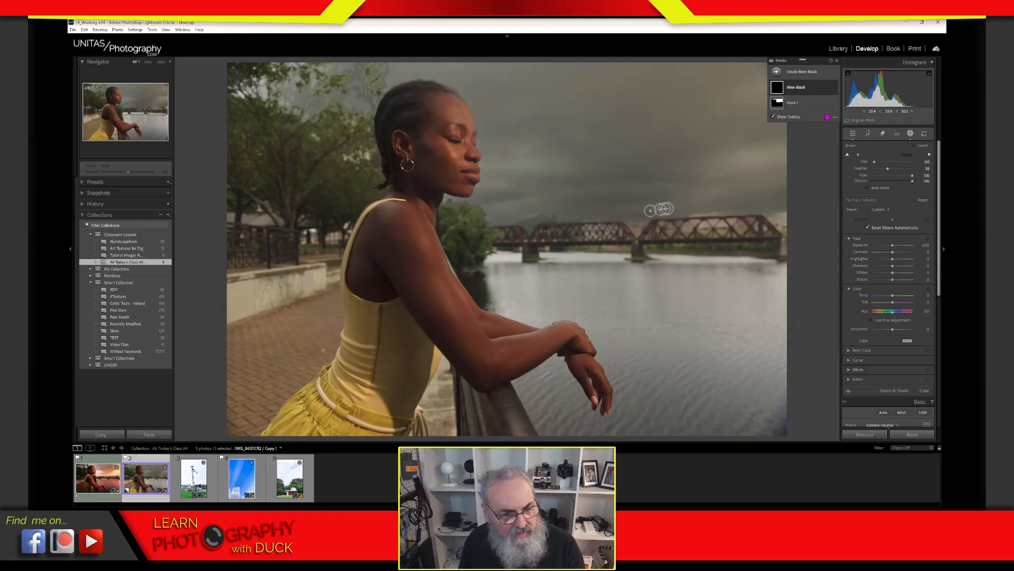
{"action": "mouse_move", "coordinate": [683, 199]}
{"action": "left_mouse_down"}
{"action": "mouse_move", "coordinate": [587, 190]}
{"action": "mouse_move", "coordinate": [682, 247]}
{"action": "mouse_move", "coordinate": [669, 198]}
{"action": "left_mouse_up"}
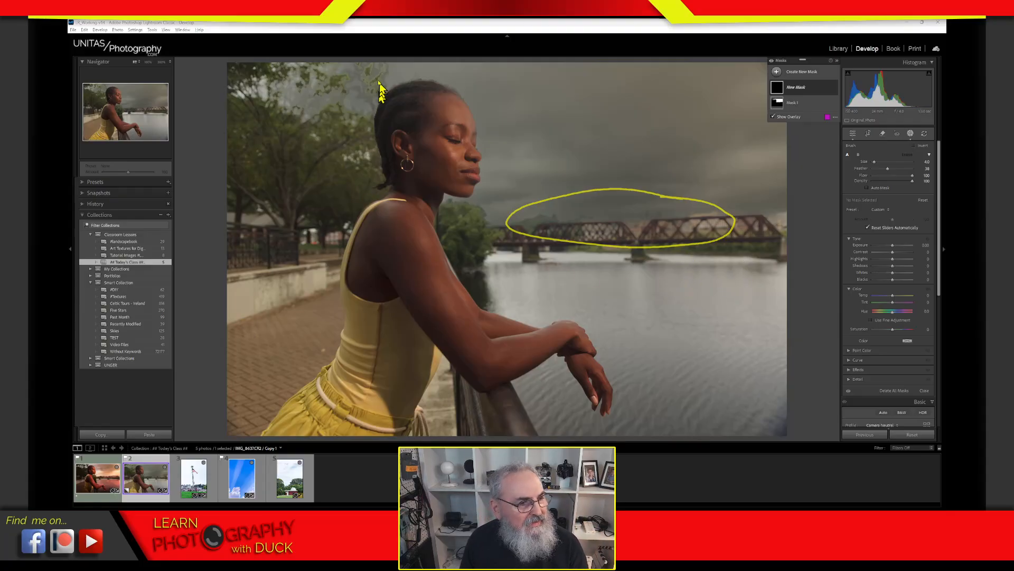
{"action": "mouse_move", "coordinate": [380, 90]}
{"action": "left_mouse_down"}
{"action": "mouse_move", "coordinate": [319, 60]}
{"action": "mouse_move", "coordinate": [273, 137]}
{"action": "mouse_move", "coordinate": [373, 74]}
{"action": "left_mouse_up"}
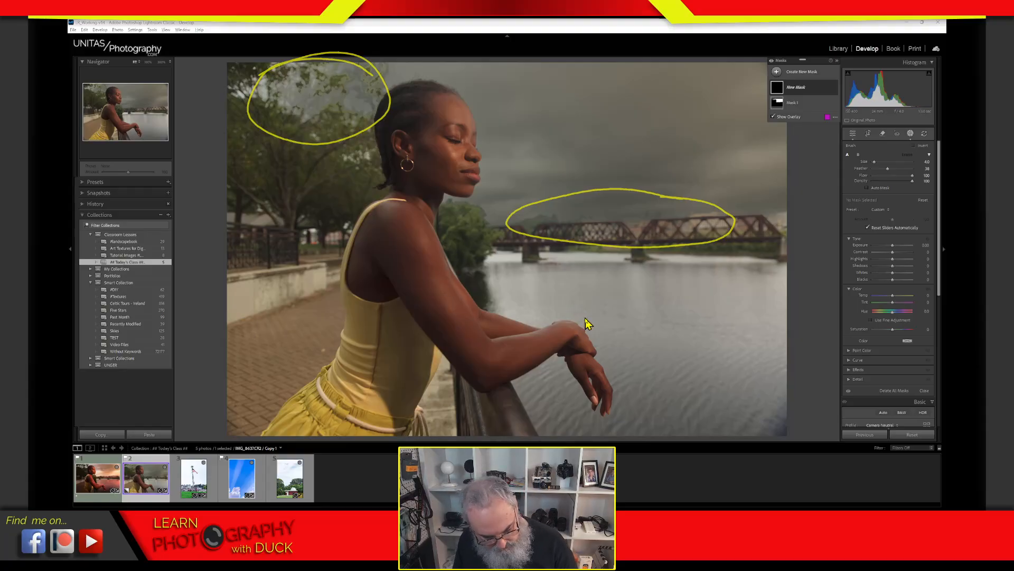
{"action": "key", "text": "Escape"}
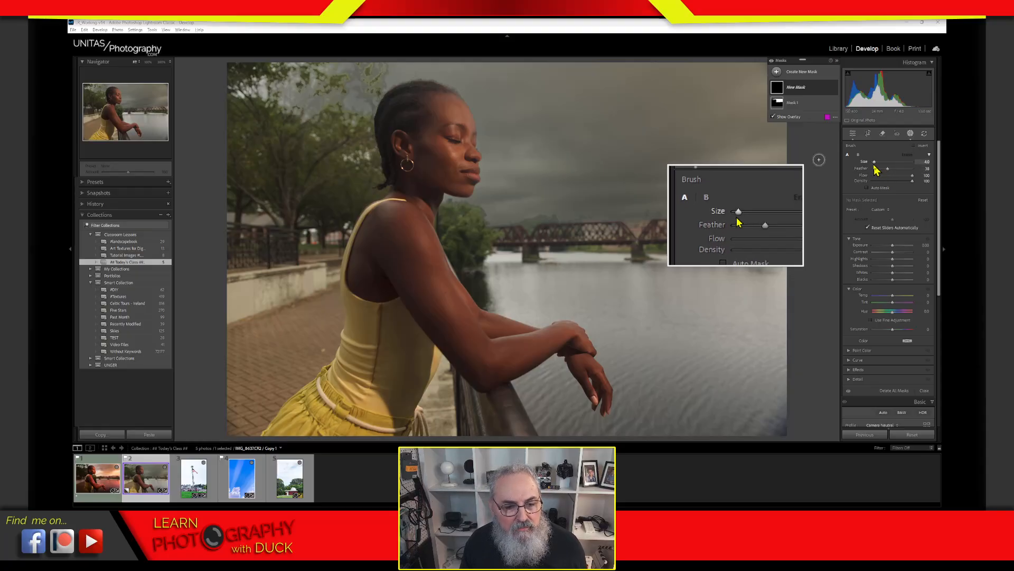
Enlarge the brush and compare its soft edge at Feather 100 with its hard edge at Feather 0.
{"action": "left_click_drag", "start_coordinate": [875, 162], "coordinate": [878, 162]}
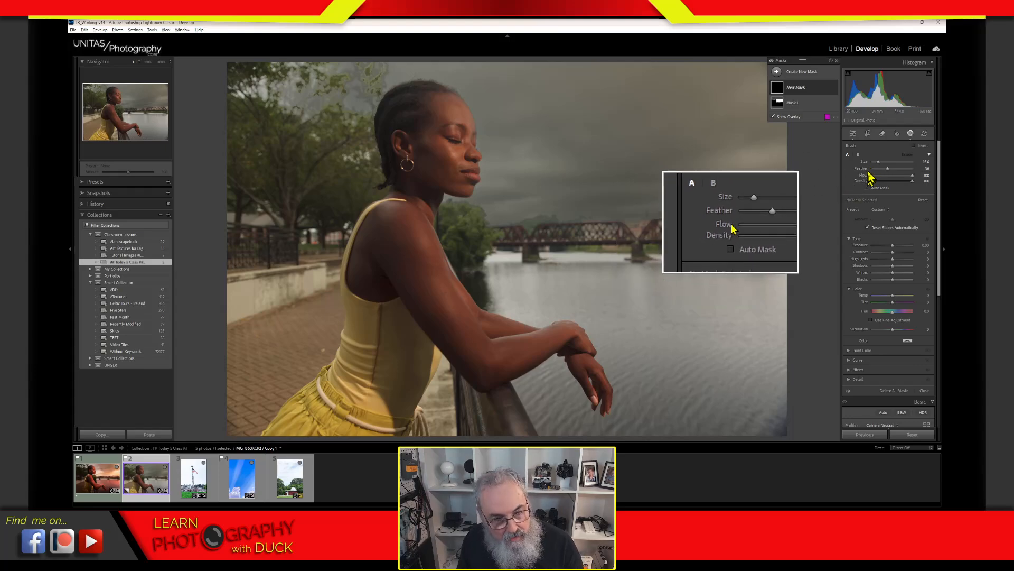
{"action": "left_click_drag", "start_coordinate": [877, 170], "coordinate": [914, 175]}
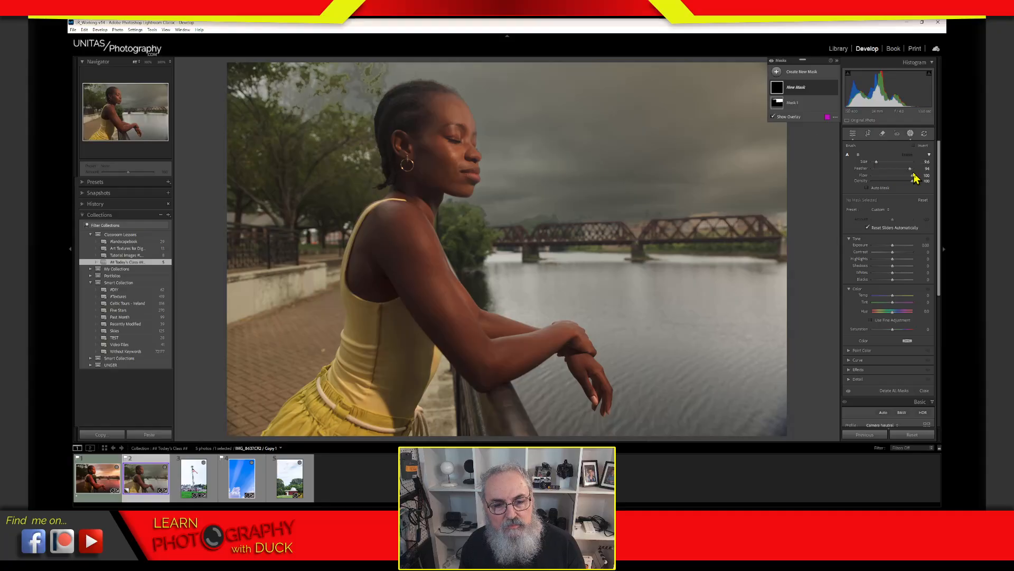
{"action": "left_click_drag", "start_coordinate": [910, 169], "coordinate": [915, 169]}
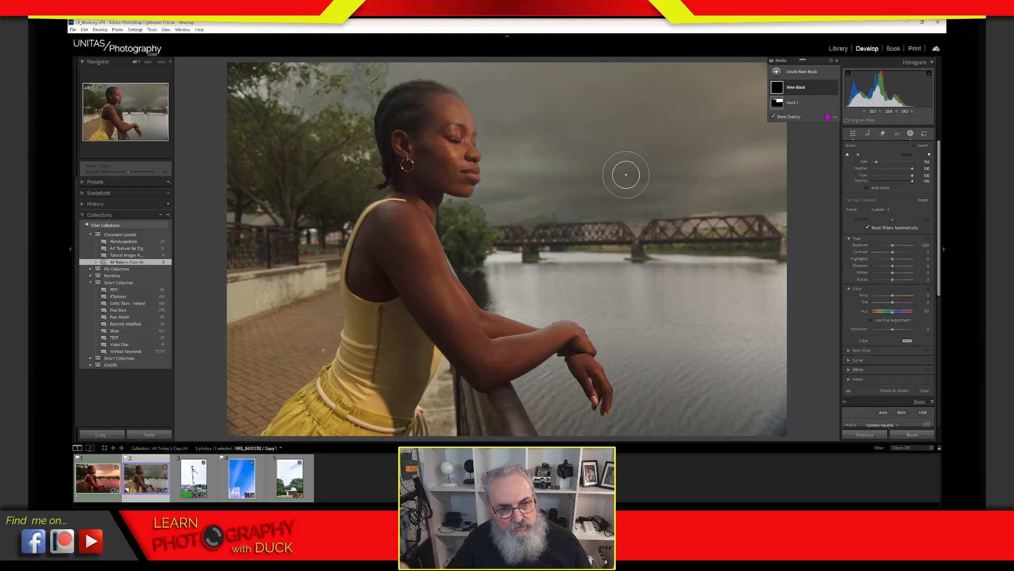
{"action": "mouse_move", "coordinate": [679, 174]}
{"action": "left_mouse_down"}
{"action": "mouse_move", "coordinate": [631, 163]}
{"action": "mouse_move", "coordinate": [640, 168]}
{"action": "left_mouse_up"}
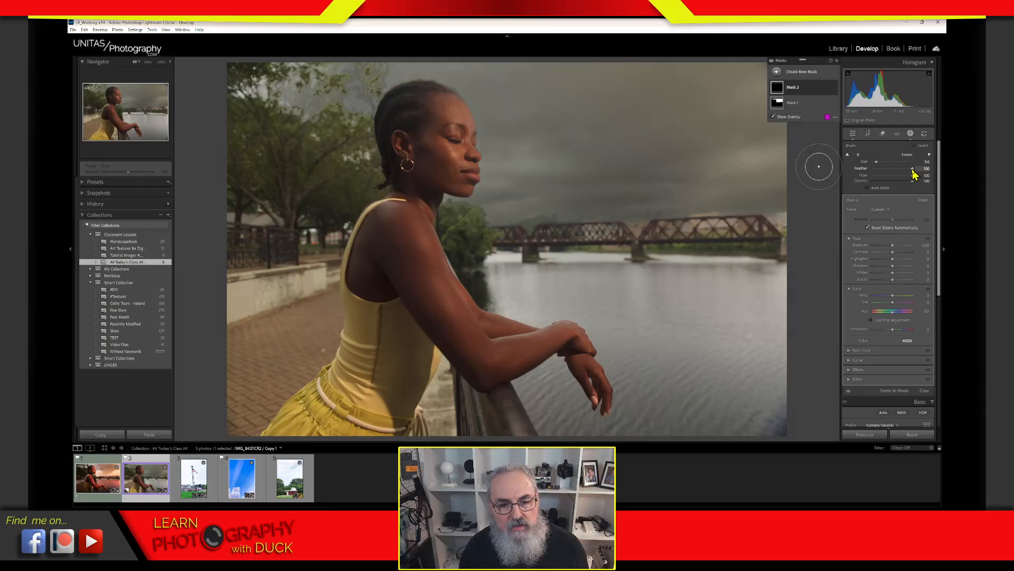
{"action": "left_click_drag", "start_coordinate": [905, 169], "coordinate": [886, 169]}
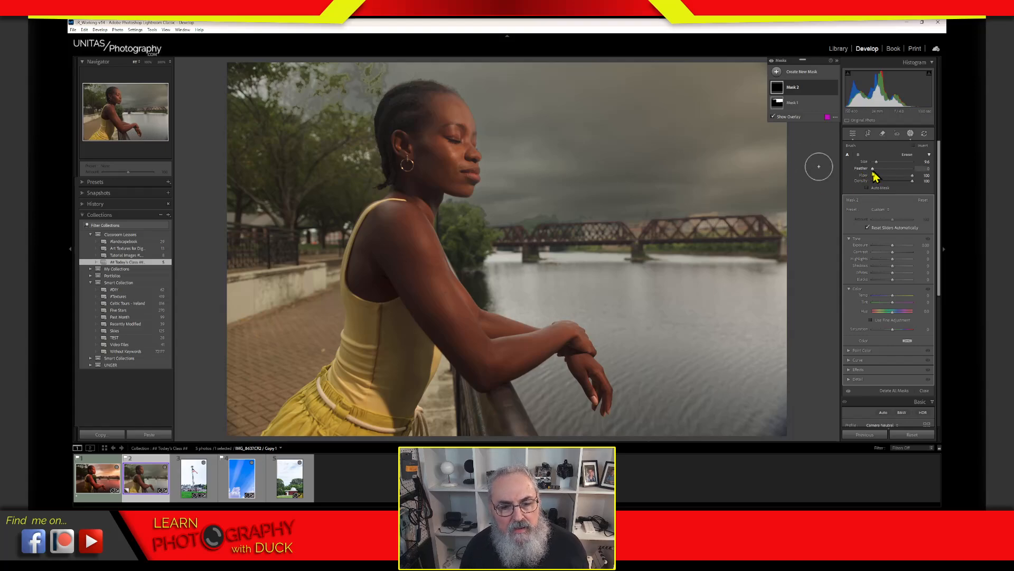
{"action": "left_click_drag", "start_coordinate": [886, 169], "coordinate": [914, 169]}
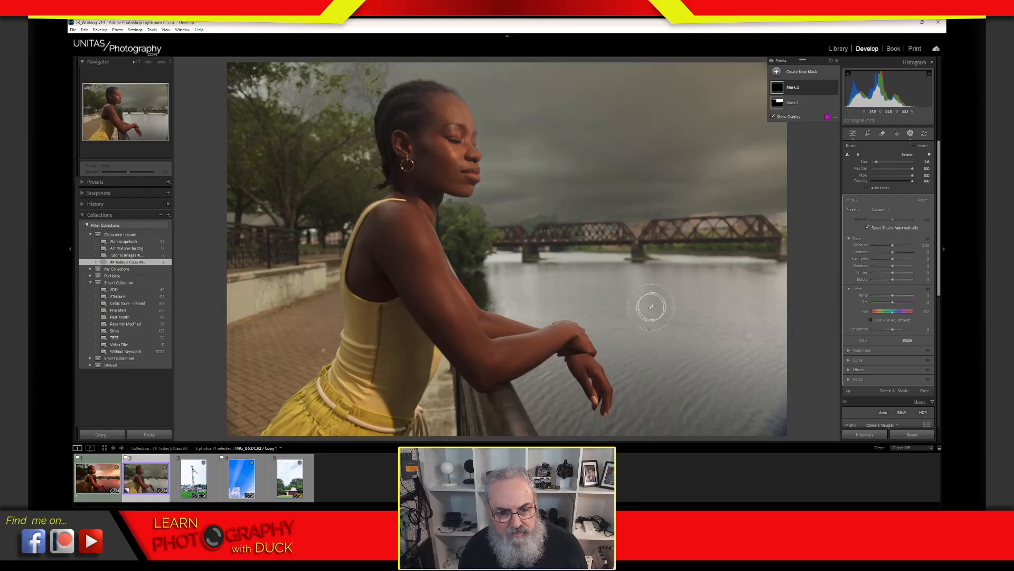
Raise the brush mask's Exposure to 4.00 and paint one feathered and one hard-edged stroke down the sky.
{"action": "left_click_drag", "start_coordinate": [893, 245], "coordinate": [896, 247]}
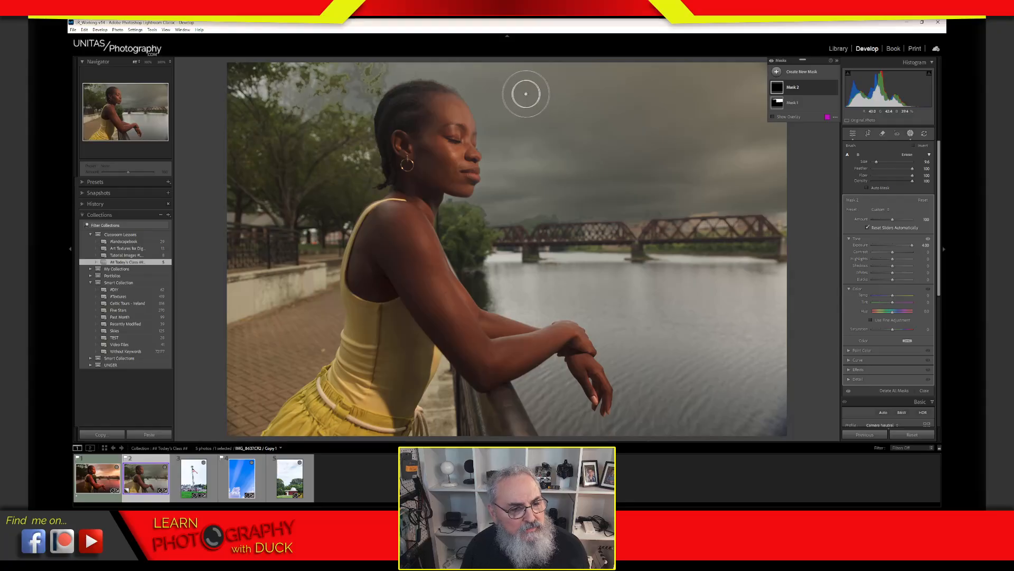
{"action": "mouse_move", "coordinate": [526, 93]}
{"action": "left_mouse_down"}
{"action": "mouse_move", "coordinate": [571, 154]}
{"action": "mouse_move", "coordinate": [584, 196]}
{"action": "left_mouse_up"}
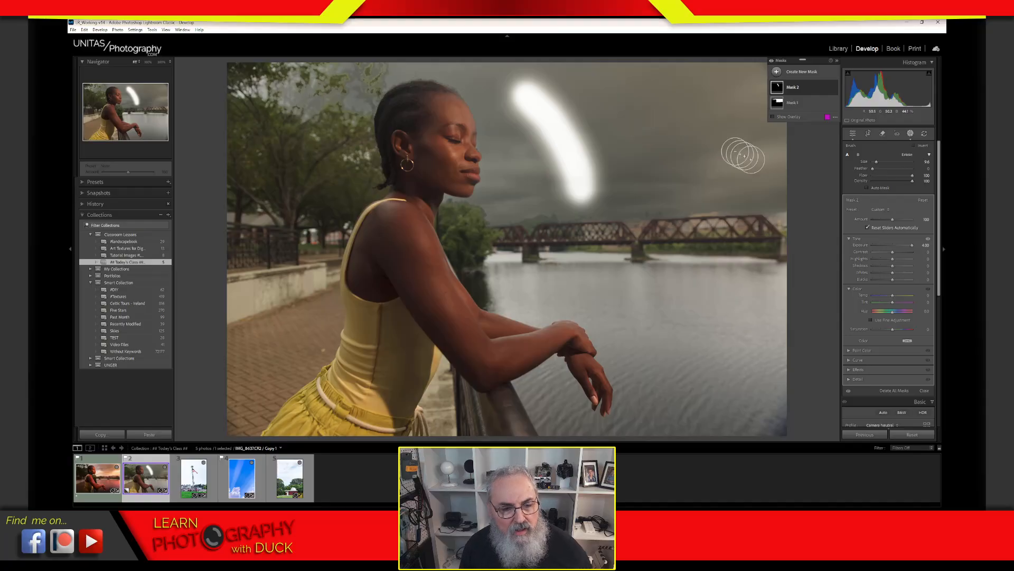
{"action": "left_click_drag", "start_coordinate": [651, 88], "coordinate": [682, 183]}
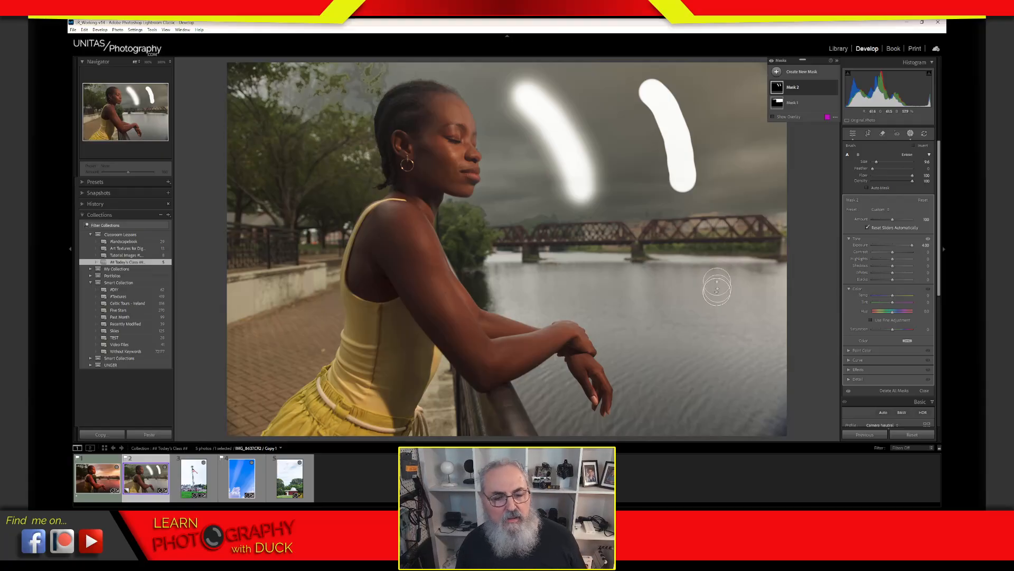
Undo the two test brush strokes painted in the sky.
{"action": "key", "text": "ctrl+z"}
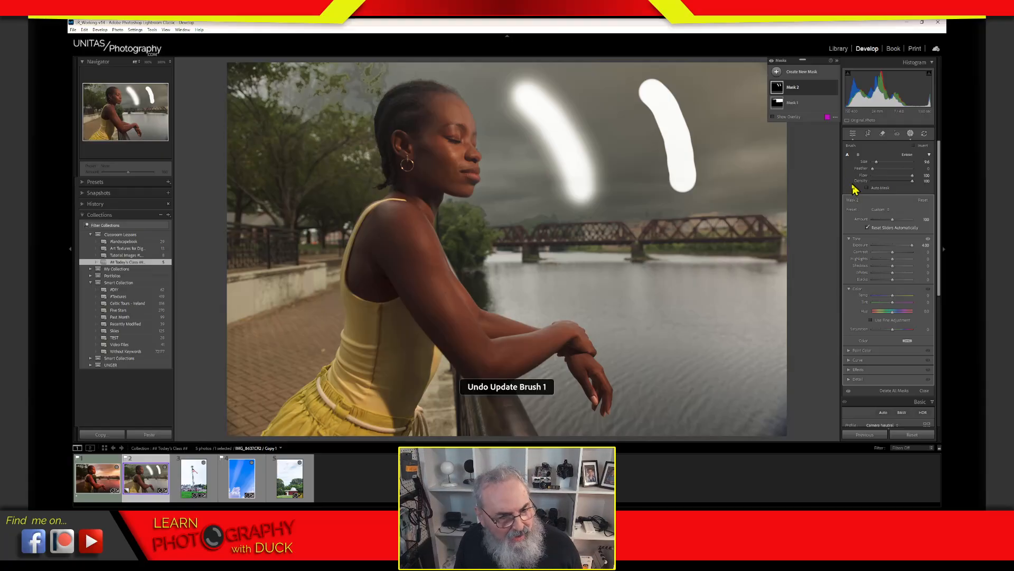
{"action": "key", "text": "ctrl+z"}
{"action": "key", "text": "ctrl+z"}
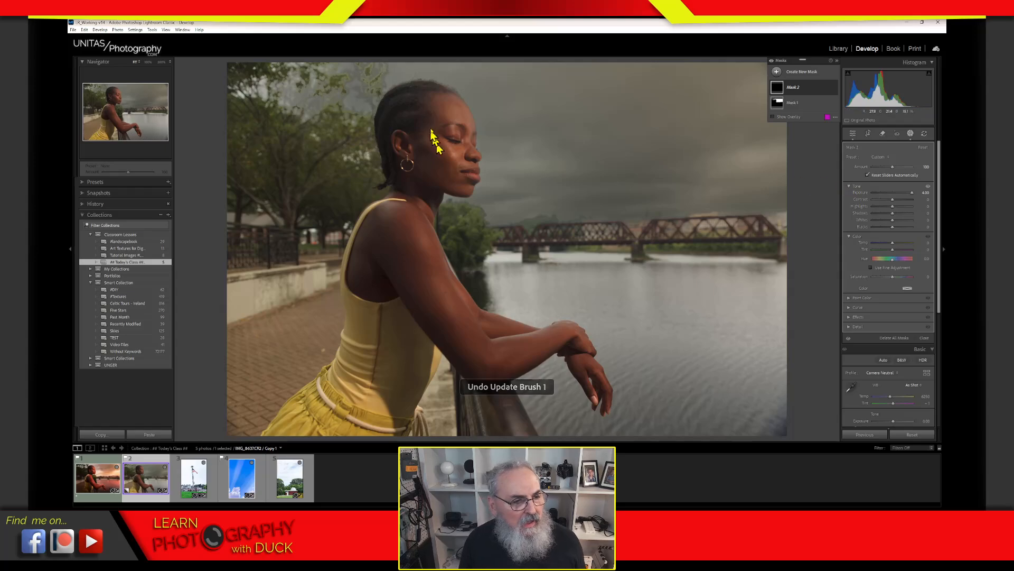
Add a brush component to the existing sky mask with a larger size, Feather 100 and Flow 19.
{"action": "left_click", "coordinate": [792, 103]}
{"action": "left_click", "coordinate": [794, 91]}
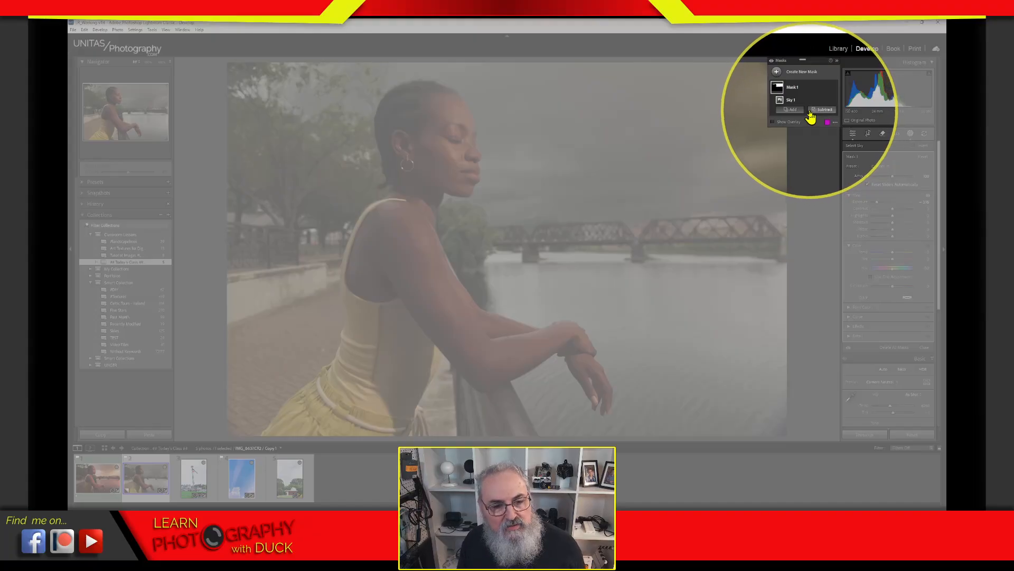
{"action": "key", "text": "alt"}
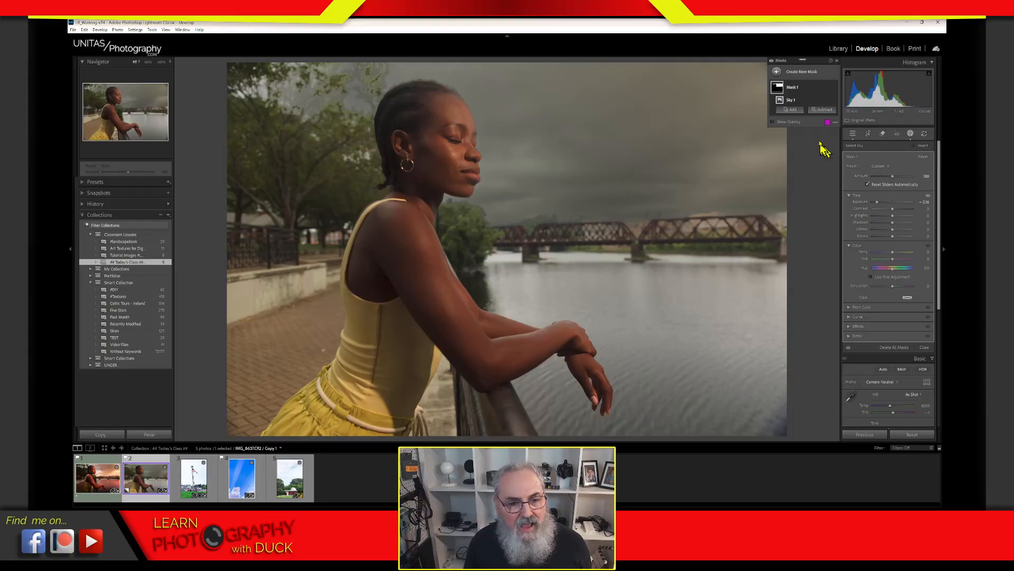
{"action": "left_click", "coordinate": [792, 114]}
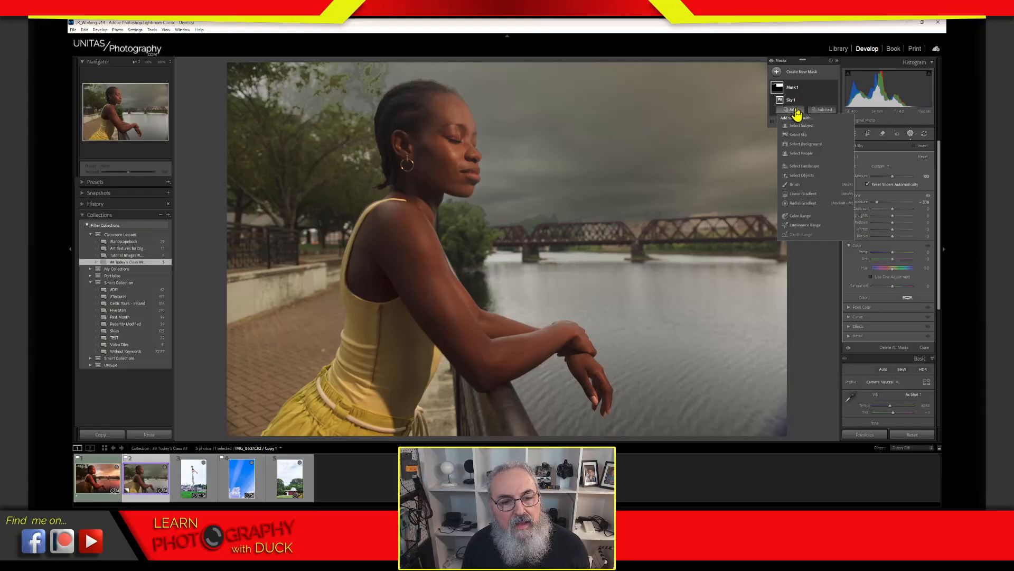
{"action": "left_click", "coordinate": [796, 186]}
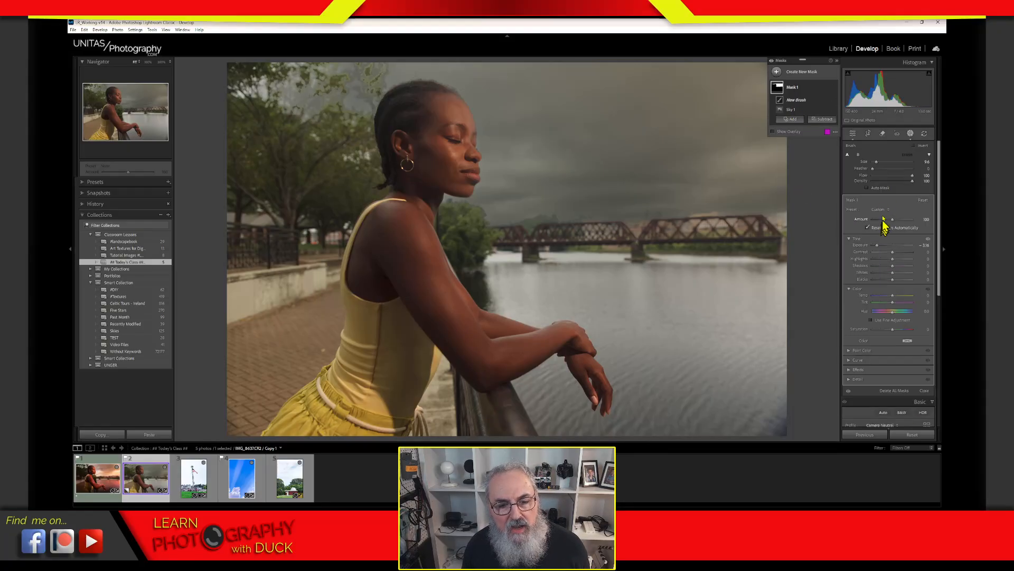
{"action": "mouse_move", "coordinate": [873, 173]}
{"action": "left_mouse_down"}
{"action": "mouse_move", "coordinate": [928, 170]}
{"action": "mouse_move", "coordinate": [880, 164]}
{"action": "left_mouse_up"}
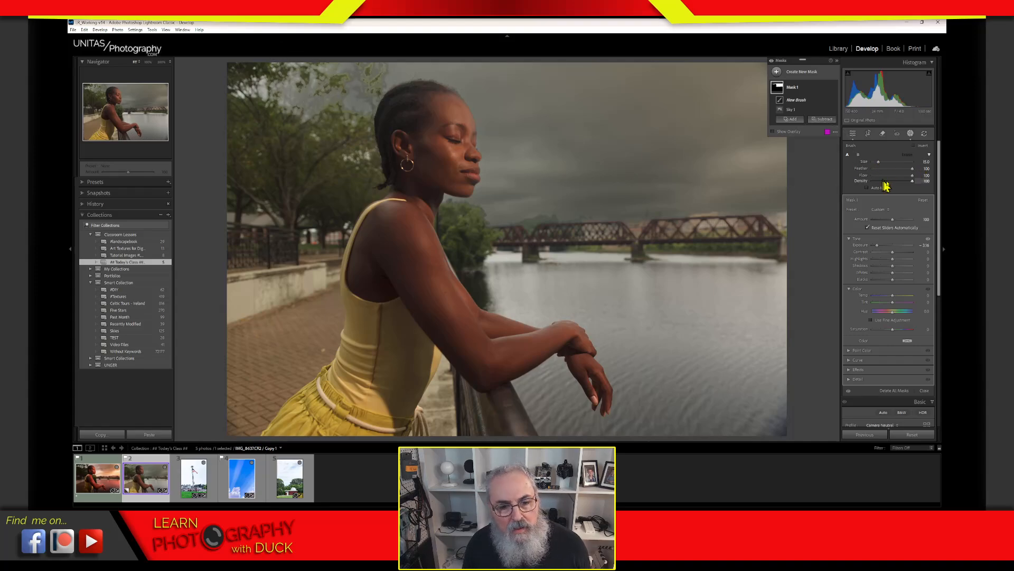
{"action": "left_click_drag", "start_coordinate": [913, 174], "coordinate": [882, 181]}
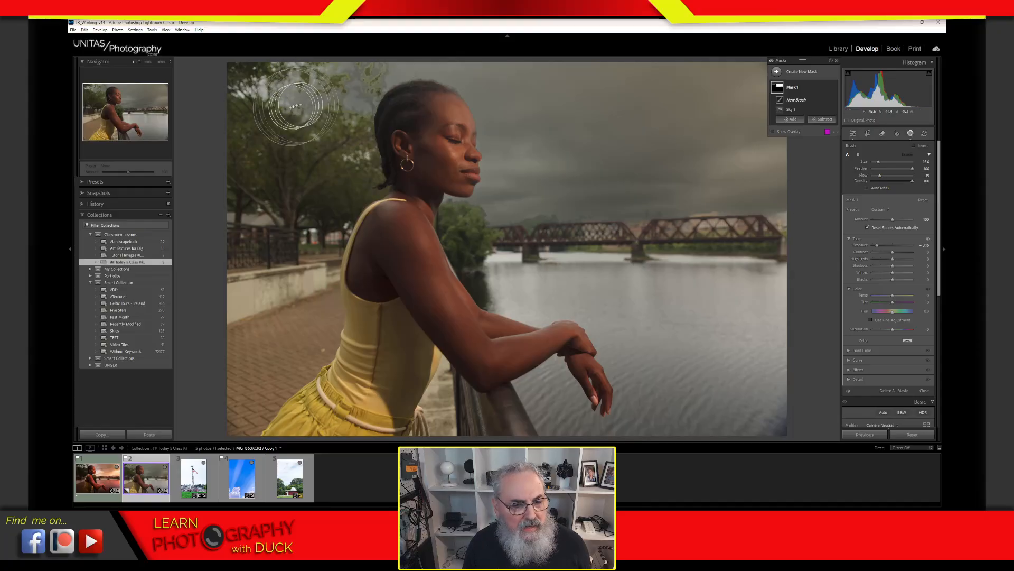
Paint the darkening over the bright gaps in the tree branches and down behind the woman's head.
{"action": "mouse_move", "coordinate": [293, 107]}
{"action": "left_mouse_down"}
{"action": "mouse_move", "coordinate": [269, 94]}
{"action": "mouse_move", "coordinate": [275, 86]}
{"action": "mouse_move", "coordinate": [301, 107]}
{"action": "mouse_move", "coordinate": [323, 106]}
{"action": "mouse_move", "coordinate": [342, 94]}
{"action": "mouse_move", "coordinate": [286, 94]}
{"action": "mouse_move", "coordinate": [331, 88]}
{"action": "mouse_move", "coordinate": [303, 76]}
{"action": "mouse_move", "coordinate": [337, 87]}
{"action": "mouse_move", "coordinate": [366, 77]}
{"action": "mouse_move", "coordinate": [331, 126]}
{"action": "mouse_move", "coordinate": [354, 83]}
{"action": "mouse_move", "coordinate": [270, 88]}
{"action": "mouse_move", "coordinate": [330, 110]}
{"action": "left_mouse_up"}
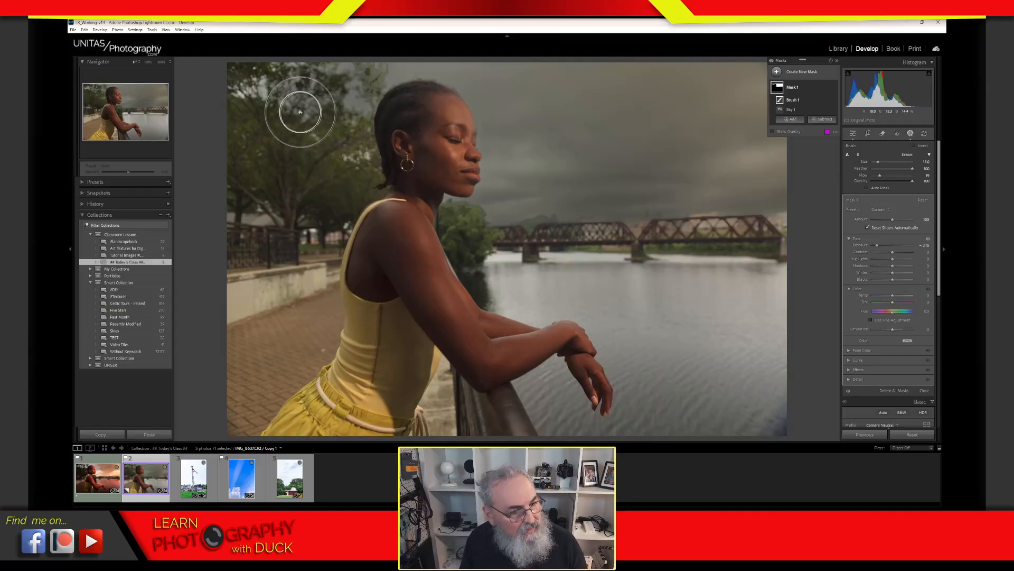
{"action": "left_click_drag", "start_coordinate": [305, 107], "coordinate": [275, 97]}
{"action": "mouse_move", "coordinate": [360, 77]}
{"action": "left_mouse_down"}
{"action": "mouse_move", "coordinate": [358, 66]}
{"action": "mouse_move", "coordinate": [377, 89]}
{"action": "left_mouse_up"}
{"action": "mouse_move", "coordinate": [378, 89]}
{"action": "left_mouse_down"}
{"action": "mouse_move", "coordinate": [376, 67]}
{"action": "mouse_move", "coordinate": [360, 129]}
{"action": "mouse_move", "coordinate": [361, 74]}
{"action": "mouse_move", "coordinate": [316, 86]}
{"action": "mouse_move", "coordinate": [239, 75]}
{"action": "mouse_move", "coordinate": [254, 91]}
{"action": "mouse_move", "coordinate": [238, 89]}
{"action": "mouse_move", "coordinate": [259, 86]}
{"action": "mouse_move", "coordinate": [352, 126]}
{"action": "mouse_move", "coordinate": [374, 167]}
{"action": "left_mouse_up"}
{"action": "mouse_move", "coordinate": [374, 167]}
{"action": "left_mouse_down"}
{"action": "mouse_move", "coordinate": [369, 131]}
{"action": "mouse_move", "coordinate": [339, 84]}
{"action": "mouse_move", "coordinate": [221, 60]}
{"action": "mouse_move", "coordinate": [257, 94]}
{"action": "mouse_move", "coordinate": [338, 125]}
{"action": "mouse_move", "coordinate": [355, 146]}
{"action": "mouse_move", "coordinate": [275, 129]}
{"action": "mouse_move", "coordinate": [362, 181]}
{"action": "left_mouse_up"}
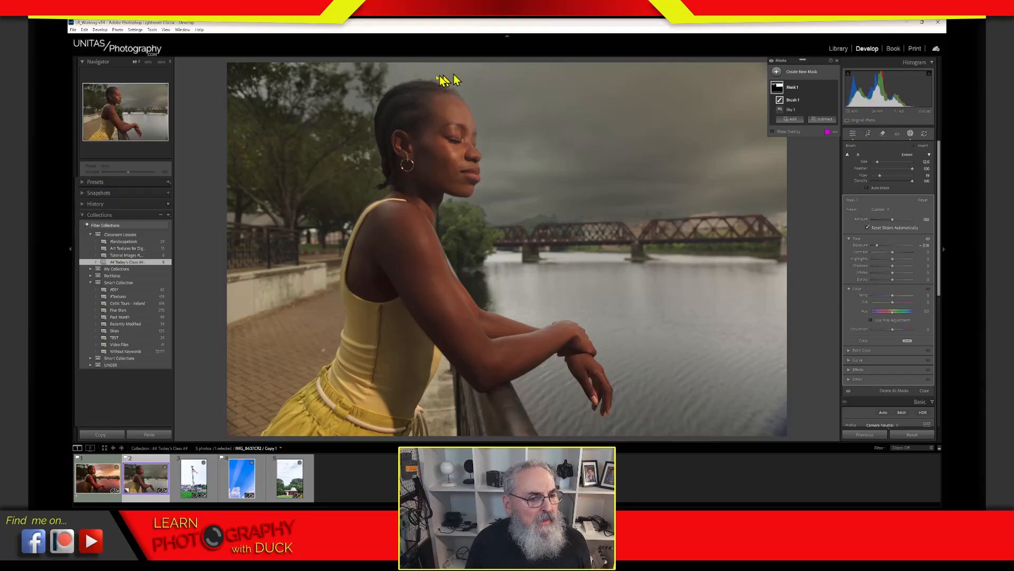
Show the mask overlay and paint more of the tree area behind the woman's head into the sky mask.
{"action": "mouse_move", "coordinate": [598, 104]}
{"action": "left_mouse_down"}
{"action": "mouse_move", "coordinate": [651, 112]}
{"action": "mouse_move", "coordinate": [676, 92]}
{"action": "mouse_move", "coordinate": [699, 112]}
{"action": "left_mouse_up"}
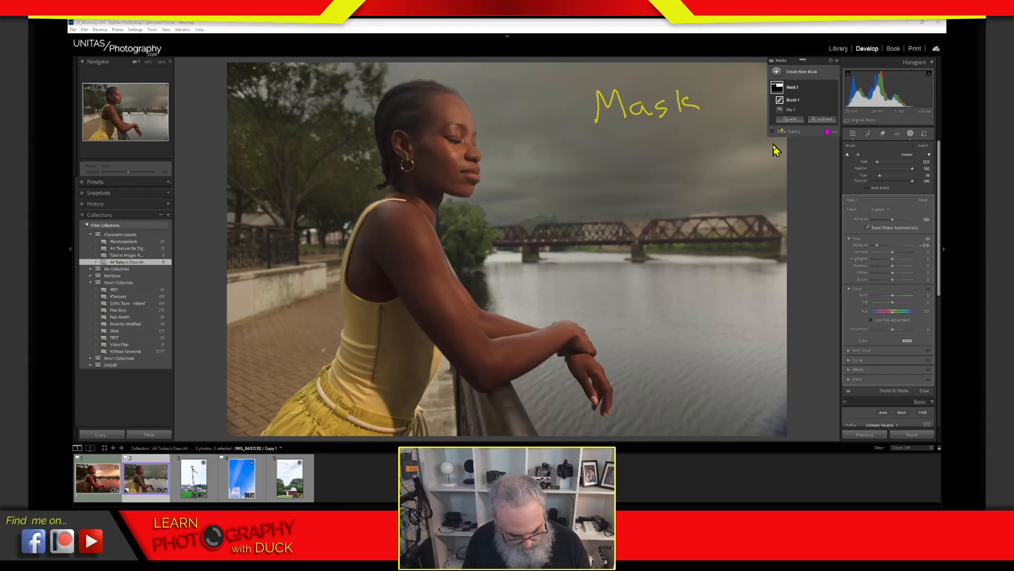
{"action": "key", "text": "Escape"}
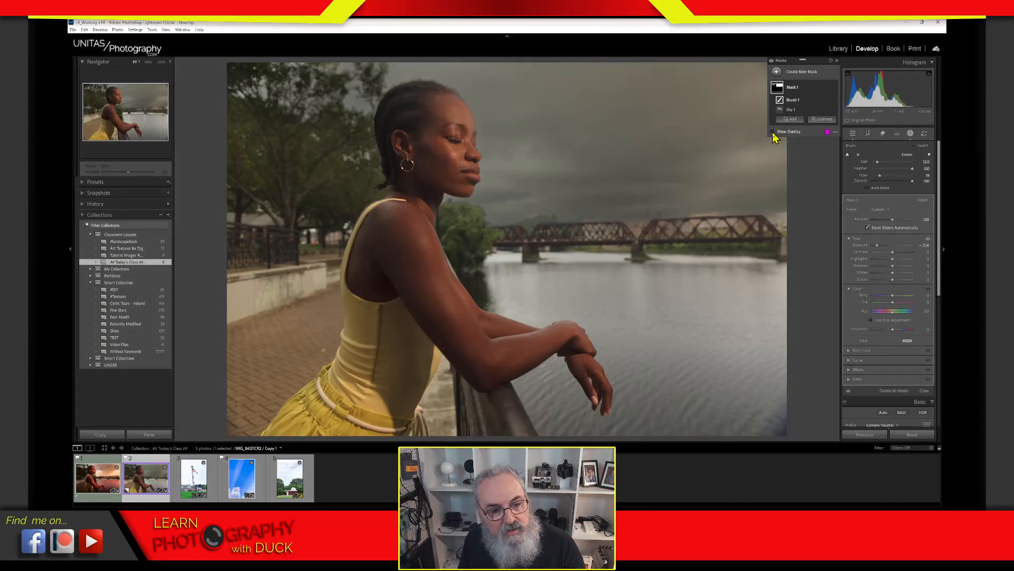
{"action": "left_click", "coordinate": [773, 132]}
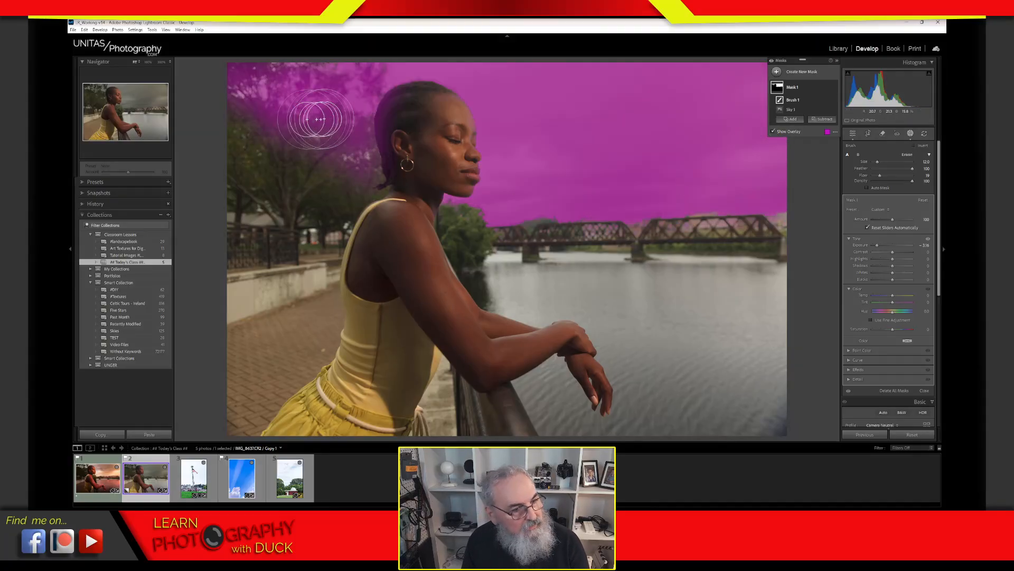
{"action": "mouse_move", "coordinate": [293, 84]}
{"action": "left_mouse_down"}
{"action": "mouse_move", "coordinate": [246, 77]}
{"action": "mouse_move", "coordinate": [364, 75]}
{"action": "mouse_move", "coordinate": [364, 87]}
{"action": "left_mouse_up"}
{"action": "mouse_move", "coordinate": [359, 111]}
{"action": "left_mouse_down"}
{"action": "mouse_move", "coordinate": [356, 149]}
{"action": "mouse_move", "coordinate": [373, 179]}
{"action": "mouse_move", "coordinate": [335, 153]}
{"action": "mouse_move", "coordinate": [344, 163]}
{"action": "left_mouse_up"}
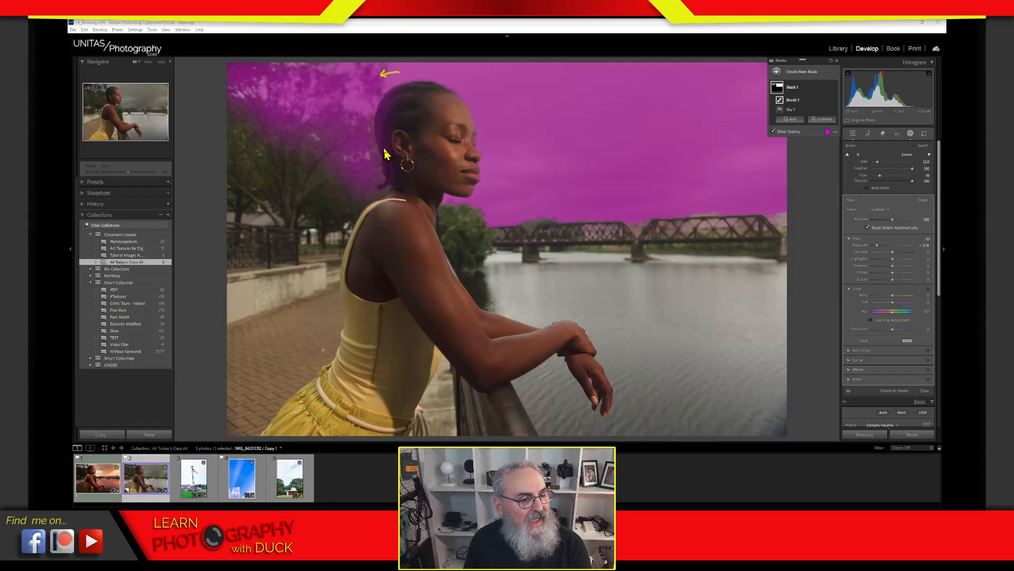
{"action": "mouse_move", "coordinate": [409, 78]}
{"action": "left_mouse_down"}
{"action": "mouse_move", "coordinate": [336, 113]}
{"action": "mouse_move", "coordinate": [355, 89]}
{"action": "mouse_move", "coordinate": [368, 122]}
{"action": "left_mouse_up"}
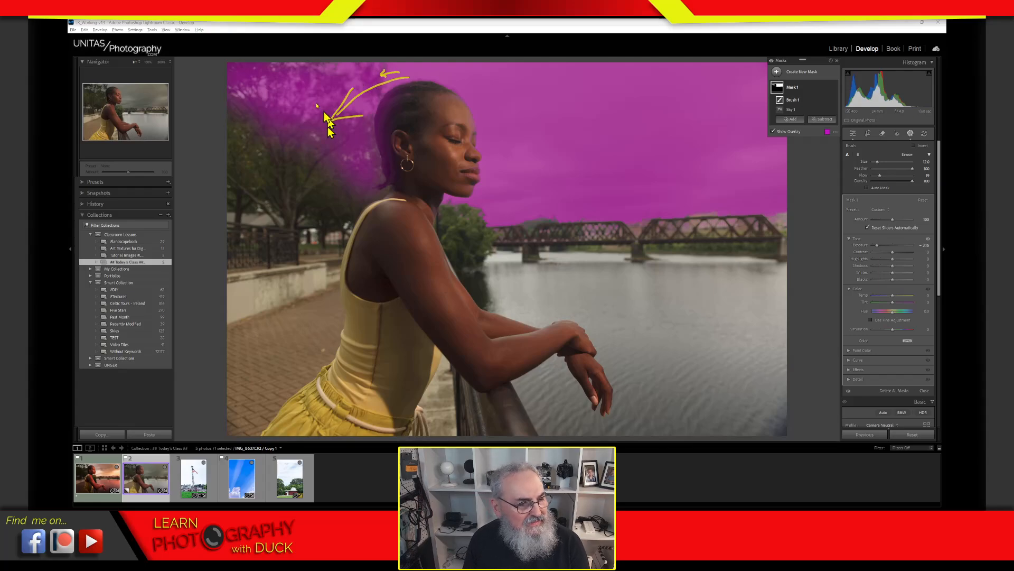
{"action": "mouse_move", "coordinate": [245, 96]}
{"action": "left_mouse_down"}
{"action": "mouse_move", "coordinate": [280, 91]}
{"action": "mouse_move", "coordinate": [294, 76]}
{"action": "mouse_move", "coordinate": [298, 101]}
{"action": "mouse_move", "coordinate": [310, 91]}
{"action": "mouse_move", "coordinate": [313, 104]}
{"action": "mouse_move", "coordinate": [325, 97]}
{"action": "mouse_move", "coordinate": [365, 106]}
{"action": "mouse_move", "coordinate": [366, 153]}
{"action": "left_mouse_up"}
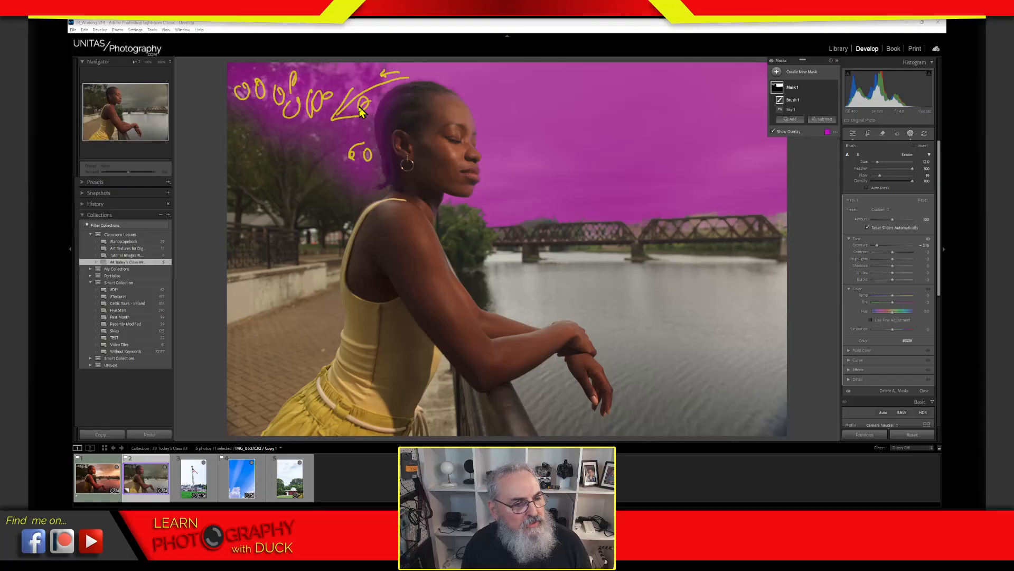
{"action": "mouse_move", "coordinate": [609, 127]}
{"action": "left_mouse_down"}
{"action": "mouse_move", "coordinate": [650, 136]}
{"action": "mouse_move", "coordinate": [680, 119]}
{"action": "mouse_move", "coordinate": [704, 167]}
{"action": "left_mouse_up"}
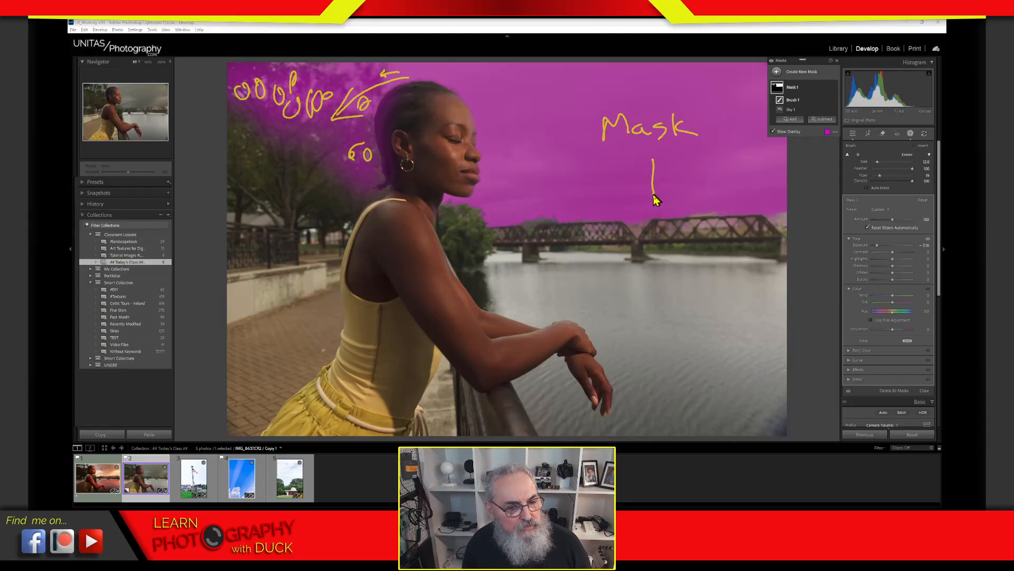
{"action": "mouse_move", "coordinate": [645, 179]}
{"action": "left_mouse_down"}
{"action": "mouse_move", "coordinate": [663, 180]}
{"action": "mouse_move", "coordinate": [653, 164]}
{"action": "left_mouse_up"}
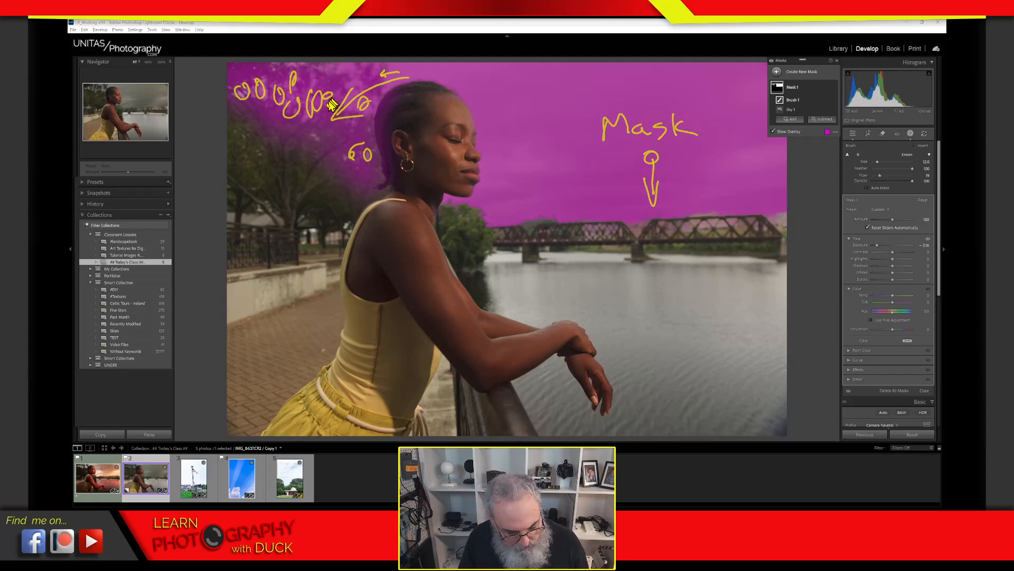
{"action": "key", "text": "Escape"}
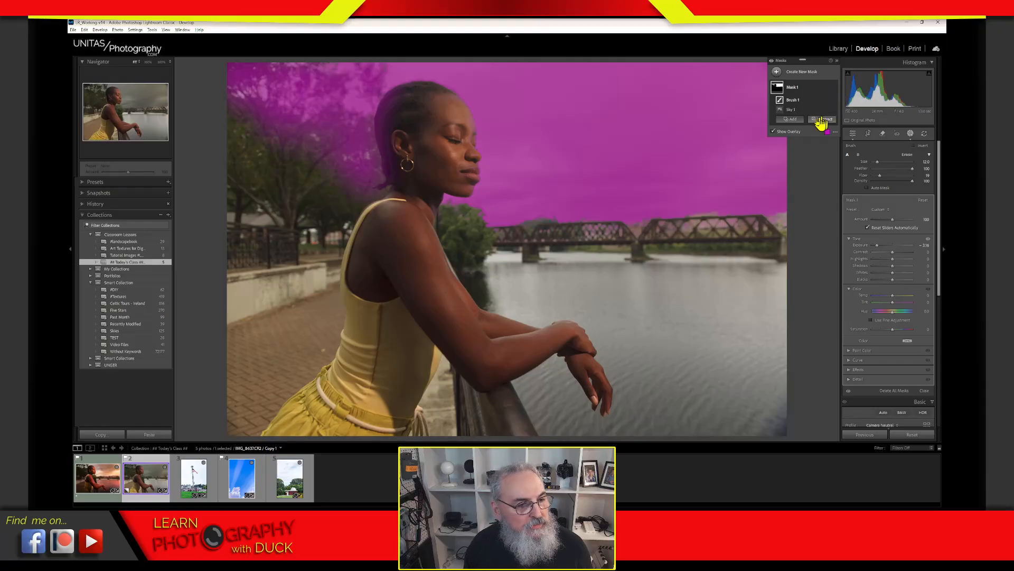
Compare the sky mask without and with its brush component, close up on the tree branches behind the woman's head.
{"action": "left_click", "coordinate": [835, 100]}
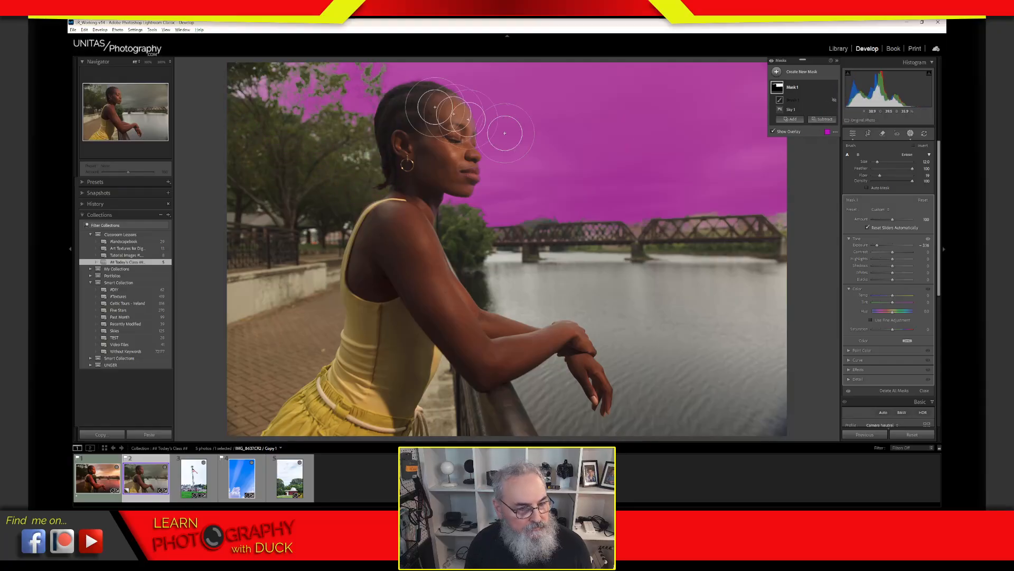
{"action": "mouse_move", "coordinate": [303, 92]}
{"action": "left_mouse_down"}
{"action": "mouse_move", "coordinate": [359, 91]}
{"action": "mouse_move", "coordinate": [330, 87]}
{"action": "mouse_move", "coordinate": [522, 229]}
{"action": "mouse_move", "coordinate": [538, 227]}
{"action": "left_mouse_up"}
{"action": "left_click", "coordinate": [330, 87]}
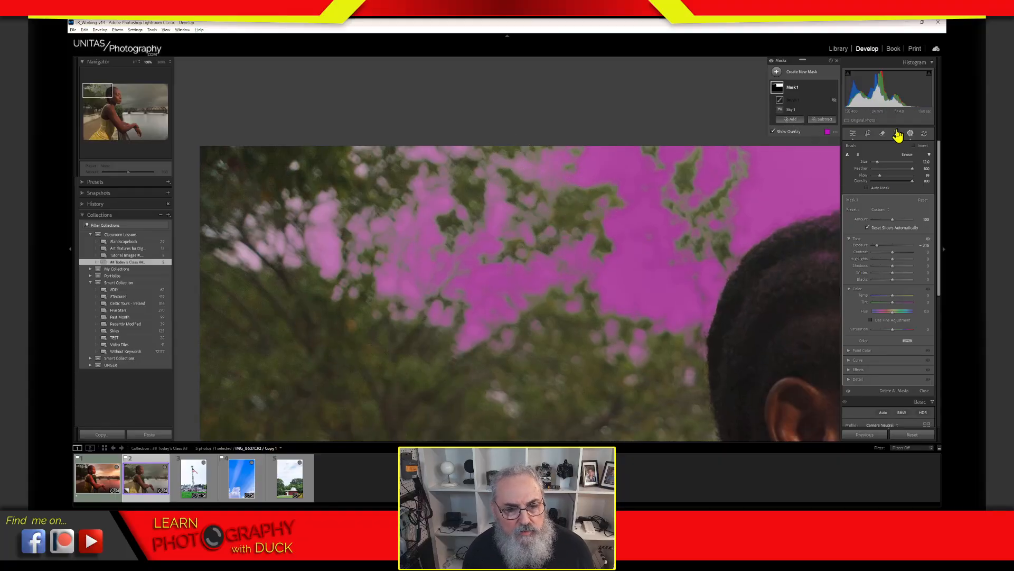
{"action": "left_click", "coordinate": [834, 100]}
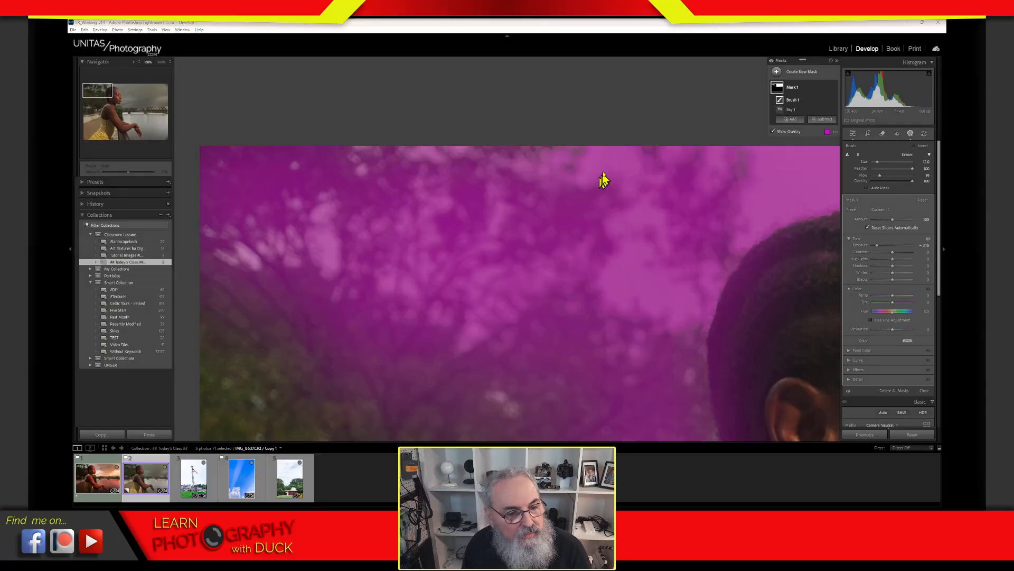
{"action": "mouse_move", "coordinate": [587, 171]}
{"action": "left_mouse_down"}
{"action": "mouse_move", "coordinate": [619, 167]}
{"action": "mouse_move", "coordinate": [593, 162]}
{"action": "mouse_move", "coordinate": [583, 186]}
{"action": "left_mouse_up"}
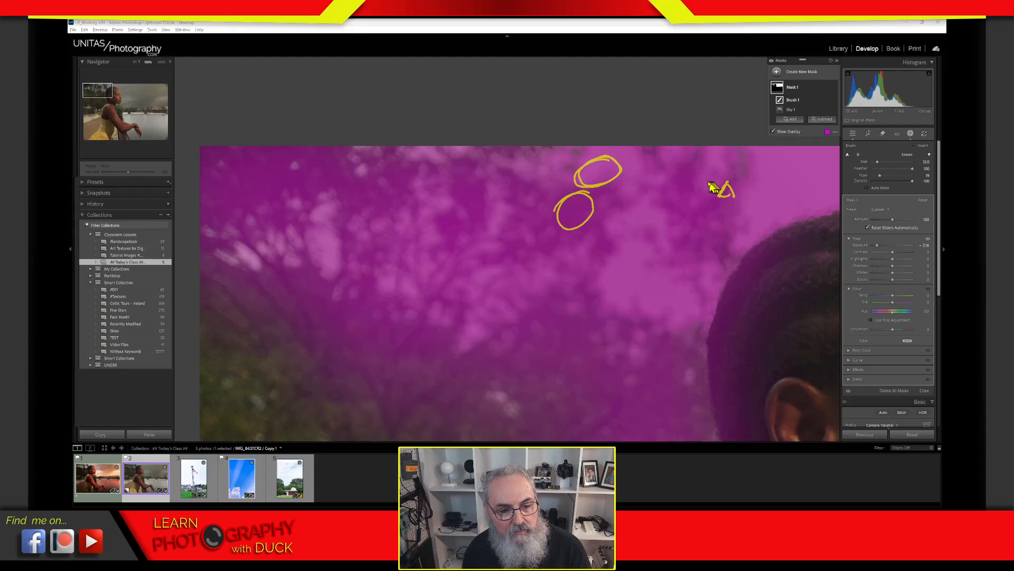
{"action": "left_click_drag", "start_coordinate": [706, 179], "coordinate": [767, 192]}
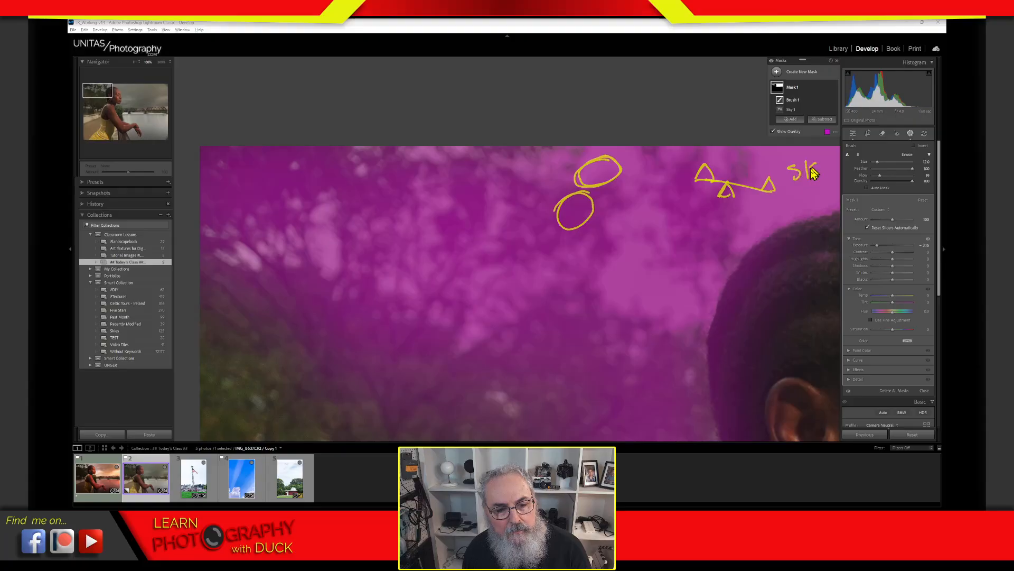
{"action": "left_click_drag", "start_coordinate": [829, 170], "coordinate": [820, 180]}
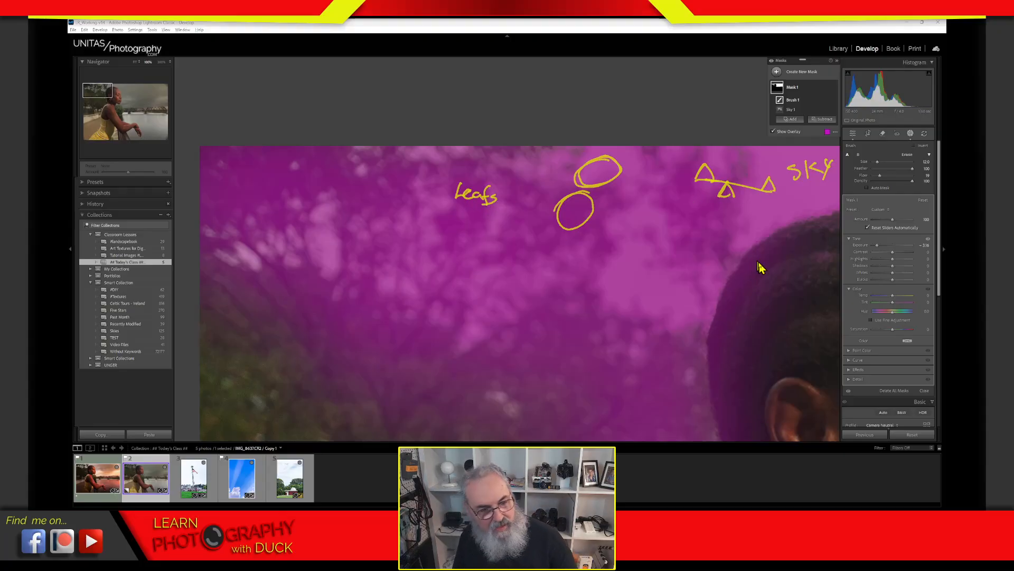
{"action": "key", "text": "Escape"}
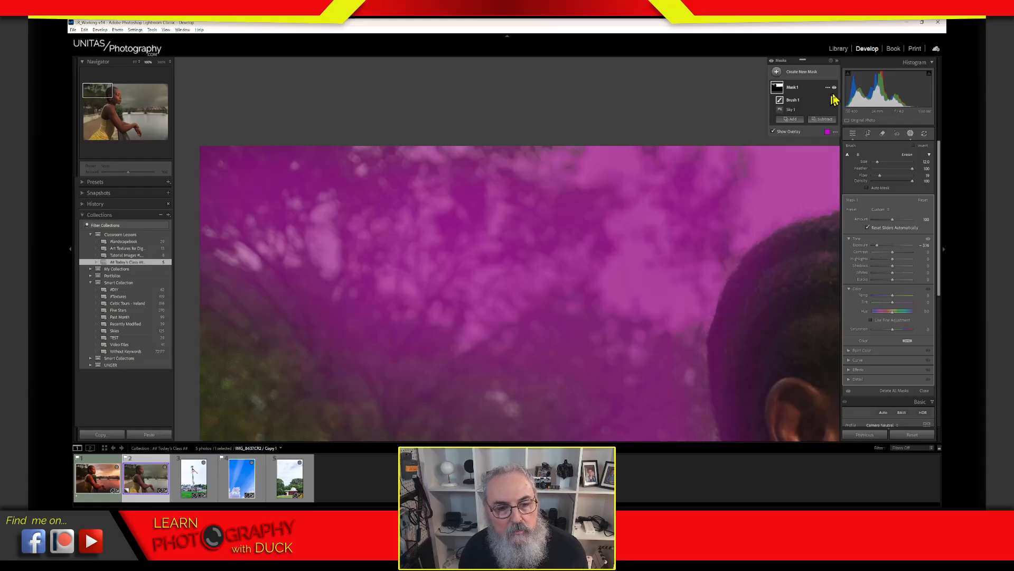
Compare the tree area with Mask 1 hidden and shown, and turn off the mask overlay.
{"action": "left_click", "coordinate": [835, 88]}
{"action": "left_click", "coordinate": [834, 87]}
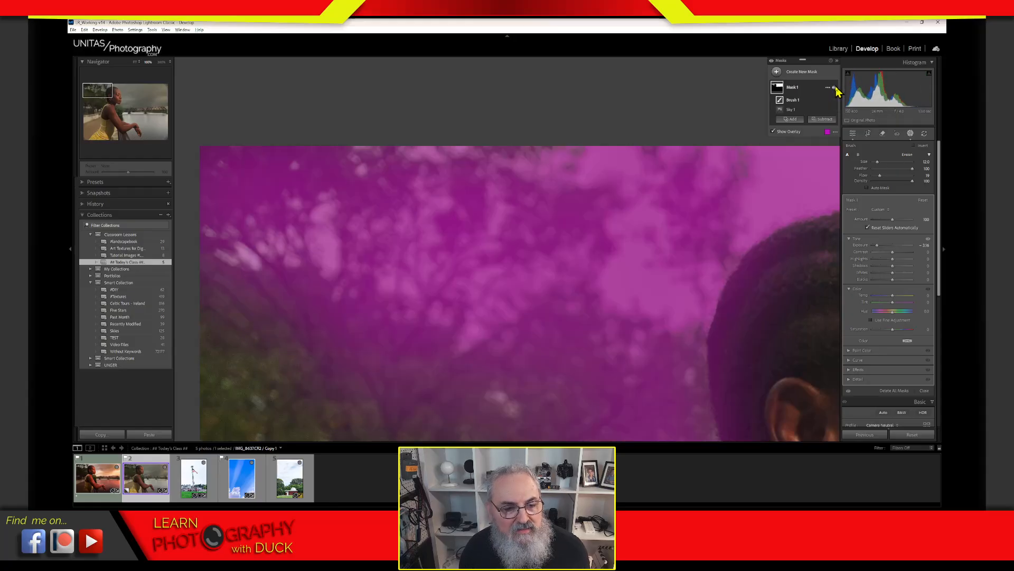
{"action": "left_click", "coordinate": [835, 88]}
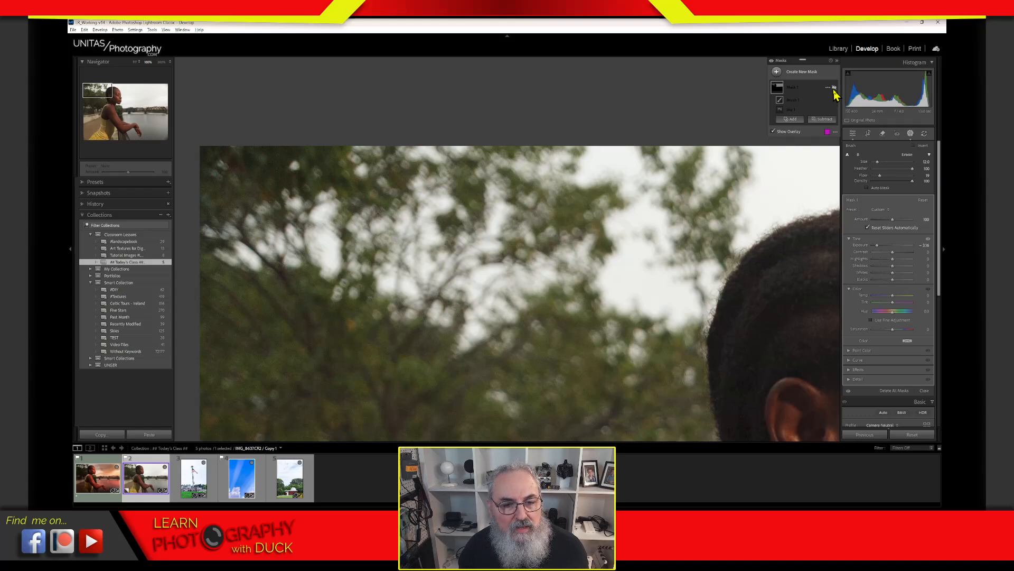
{"action": "left_click", "coordinate": [834, 88]}
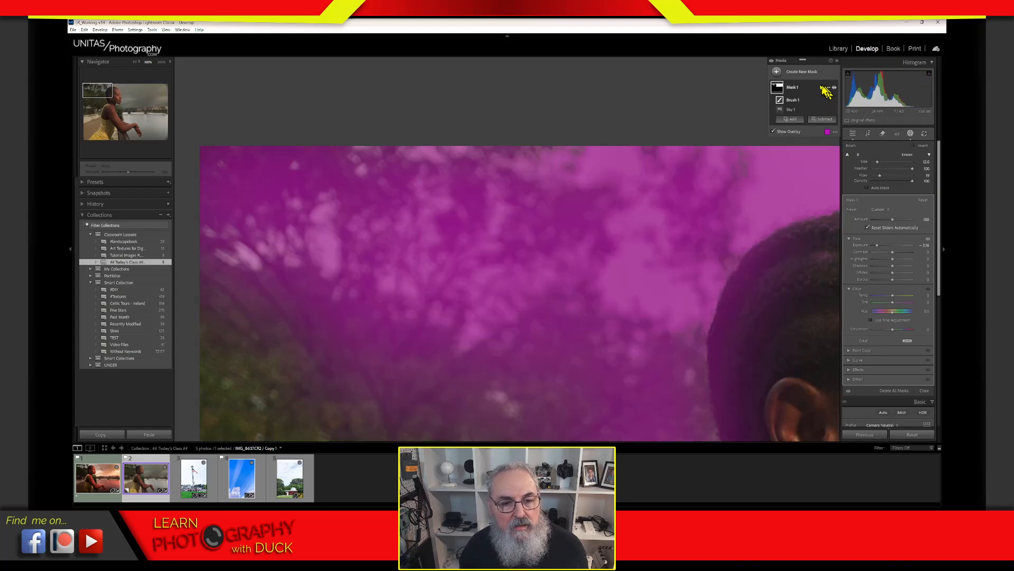
{"action": "left_click", "coordinate": [774, 132]}
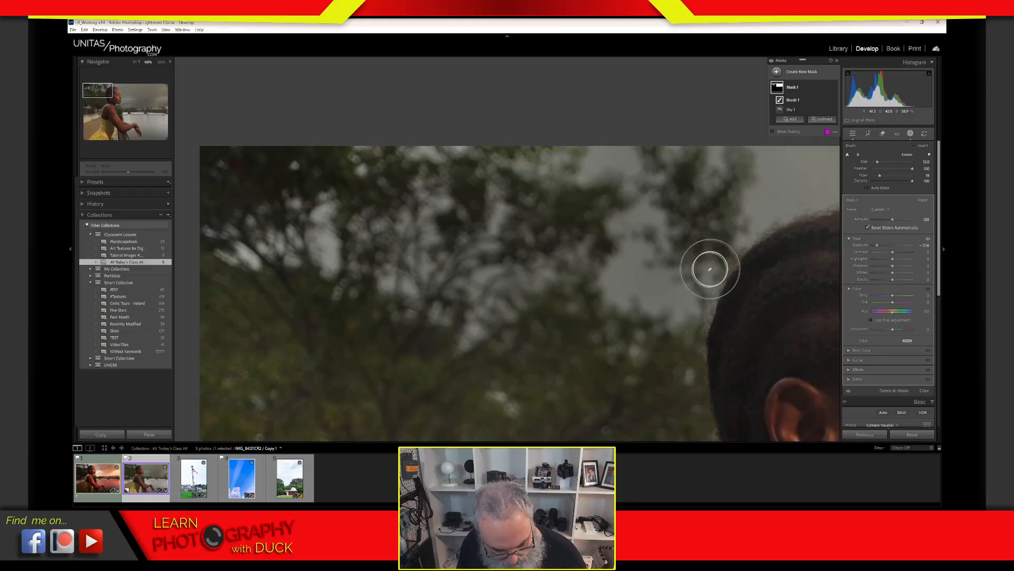
Brush more darkening along the bridge, the bushes beside it and the trees behind the woman, and check the coverage with the overlay.
{"action": "left_click", "coordinate": [656, 272]}
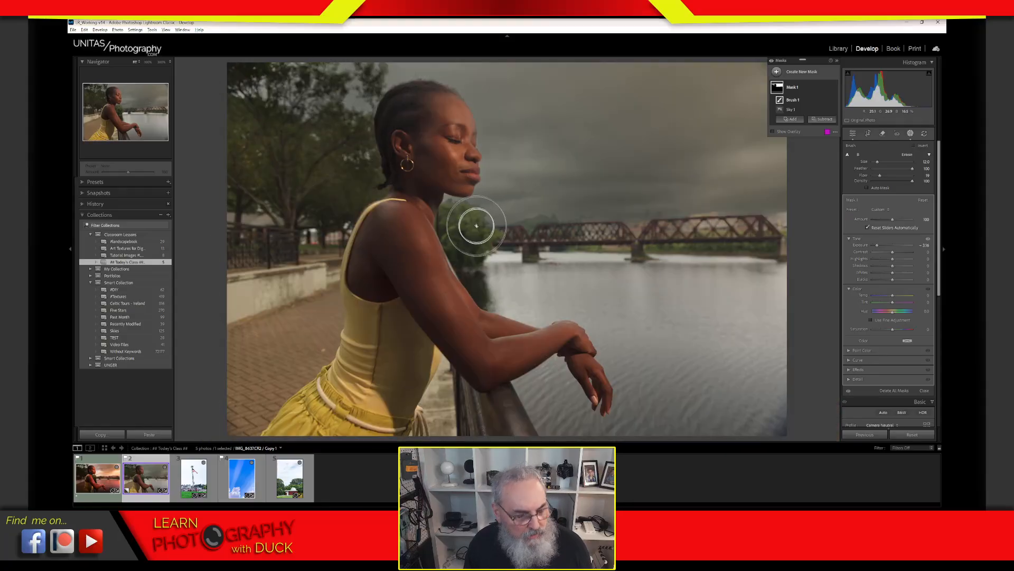
{"action": "mouse_move", "coordinate": [470, 220]}
{"action": "left_mouse_down"}
{"action": "mouse_move", "coordinate": [459, 214]}
{"action": "mouse_move", "coordinate": [623, 227]}
{"action": "mouse_move", "coordinate": [582, 220]}
{"action": "mouse_move", "coordinate": [623, 222]}
{"action": "mouse_move", "coordinate": [608, 220]}
{"action": "left_mouse_up"}
{"action": "mouse_move", "coordinate": [607, 221]}
{"action": "left_mouse_down"}
{"action": "mouse_move", "coordinate": [583, 223]}
{"action": "mouse_move", "coordinate": [758, 214]}
{"action": "mouse_move", "coordinate": [785, 217]}
{"action": "mouse_move", "coordinate": [662, 219]}
{"action": "mouse_move", "coordinate": [800, 222]}
{"action": "mouse_move", "coordinate": [758, 238]}
{"action": "mouse_move", "coordinate": [768, 244]}
{"action": "mouse_move", "coordinate": [759, 222]}
{"action": "mouse_move", "coordinate": [552, 209]}
{"action": "mouse_move", "coordinate": [555, 222]}
{"action": "mouse_move", "coordinate": [501, 223]}
{"action": "mouse_move", "coordinate": [789, 222]}
{"action": "mouse_move", "coordinate": [591, 220]}
{"action": "left_mouse_up"}
{"action": "left_click_drag", "start_coordinate": [503, 226], "coordinate": [450, 214]}
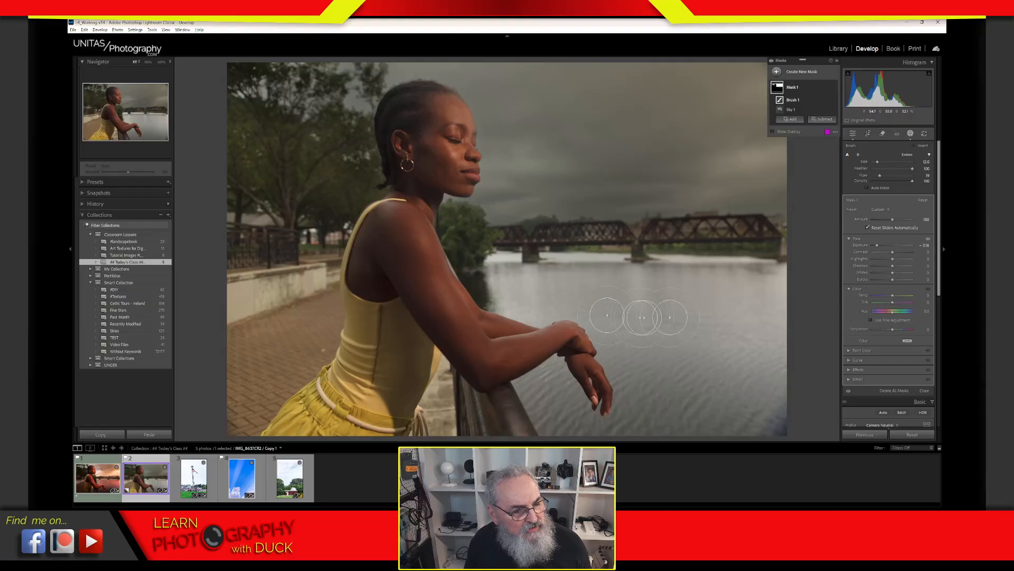
{"action": "mouse_move", "coordinate": [358, 117]}
{"action": "left_mouse_down"}
{"action": "mouse_move", "coordinate": [316, 113]}
{"action": "mouse_move", "coordinate": [280, 80]}
{"action": "mouse_move", "coordinate": [242, 93]}
{"action": "mouse_move", "coordinate": [276, 157]}
{"action": "mouse_move", "coordinate": [280, 124]}
{"action": "mouse_move", "coordinate": [253, 149]}
{"action": "mouse_move", "coordinate": [258, 114]}
{"action": "mouse_move", "coordinate": [249, 155]}
{"action": "mouse_move", "coordinate": [299, 129]}
{"action": "mouse_move", "coordinate": [310, 153]}
{"action": "mouse_move", "coordinate": [340, 141]}
{"action": "mouse_move", "coordinate": [347, 182]}
{"action": "mouse_move", "coordinate": [249, 137]}
{"action": "mouse_move", "coordinate": [293, 154]}
{"action": "mouse_move", "coordinate": [307, 177]}
{"action": "mouse_move", "coordinate": [288, 196]}
{"action": "left_mouse_up"}
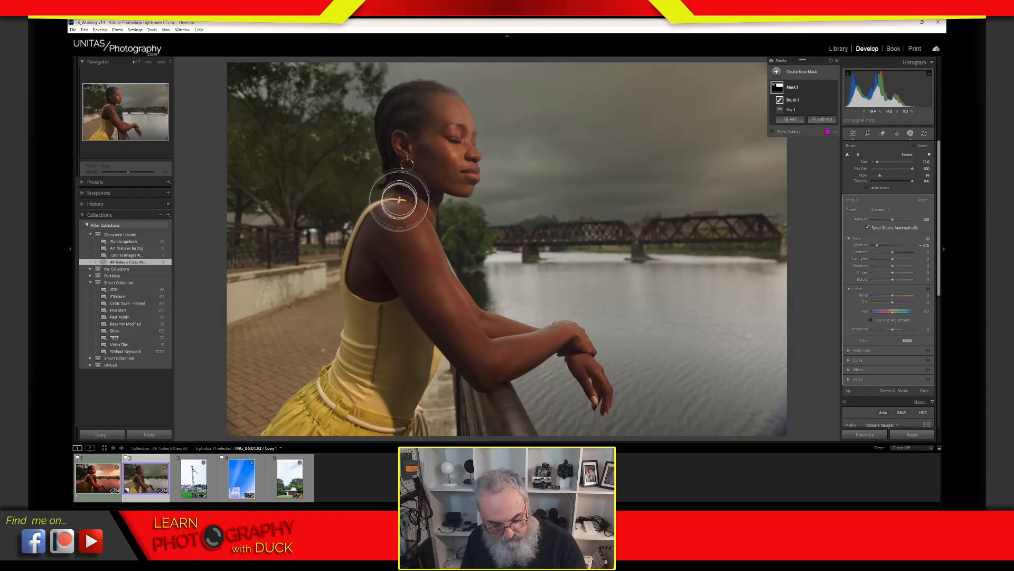
{"action": "key", "text": "o"}
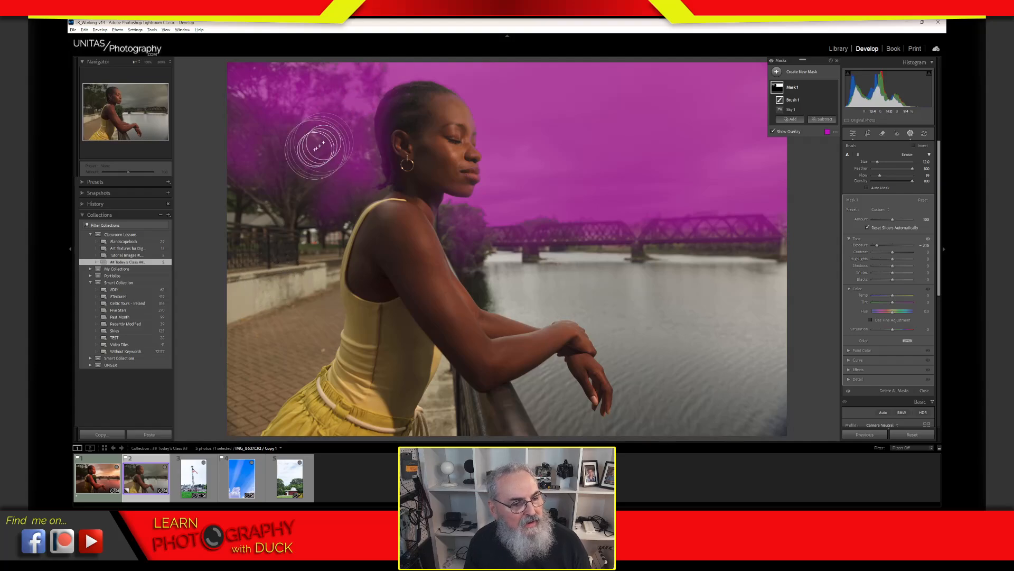
{"action": "key", "text": "o"}
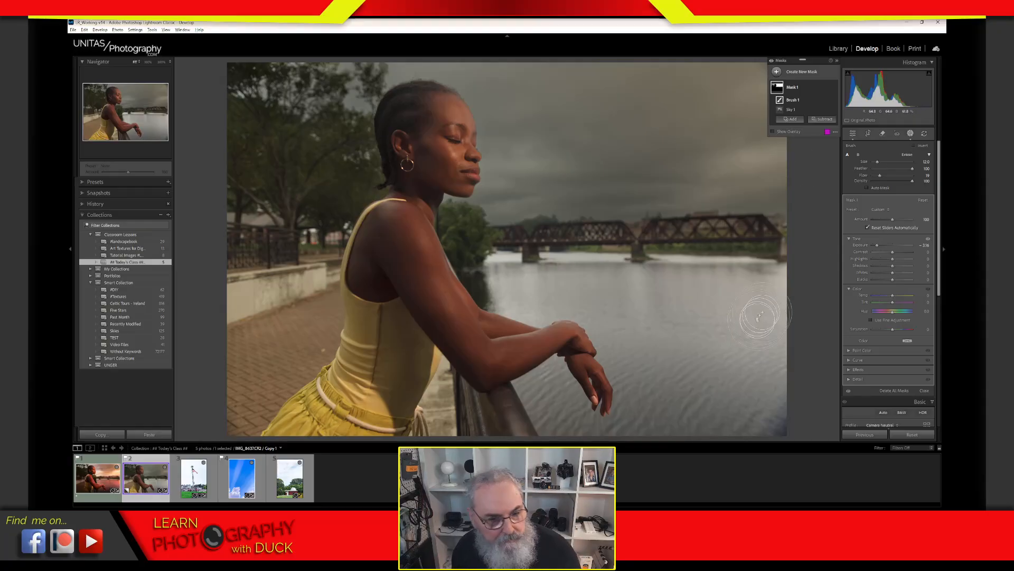
Delete Mask 1 from the portrait and return to the general edit settings.
{"action": "left_click", "coordinate": [828, 87]}
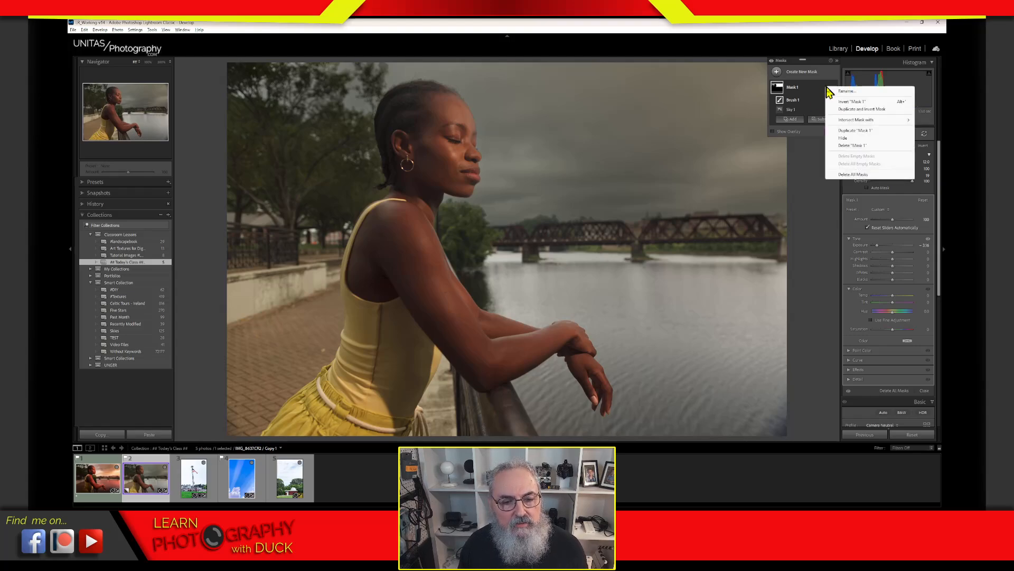
{"action": "left_click", "coordinate": [855, 150]}
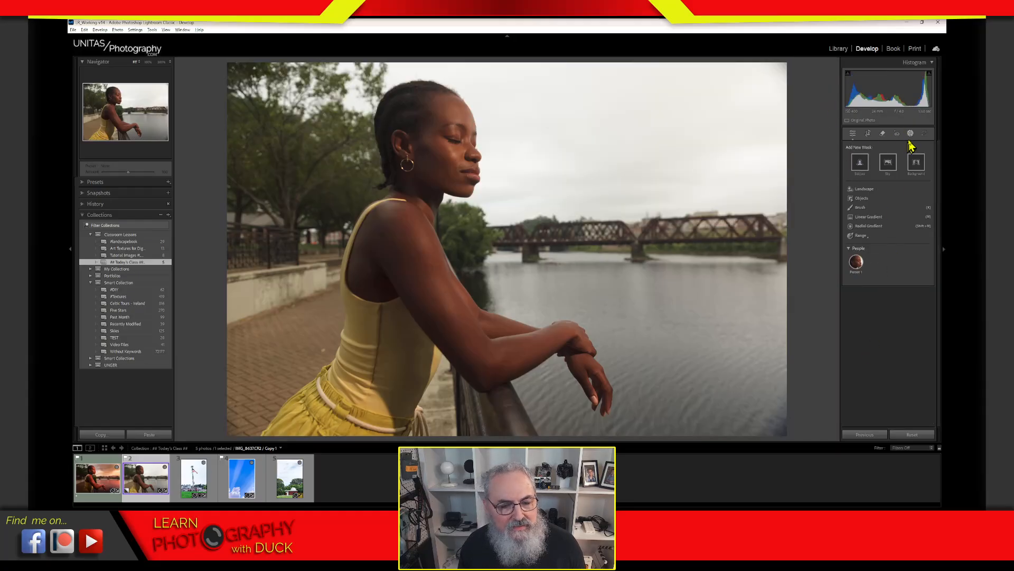
{"action": "left_click", "coordinate": [853, 133]}
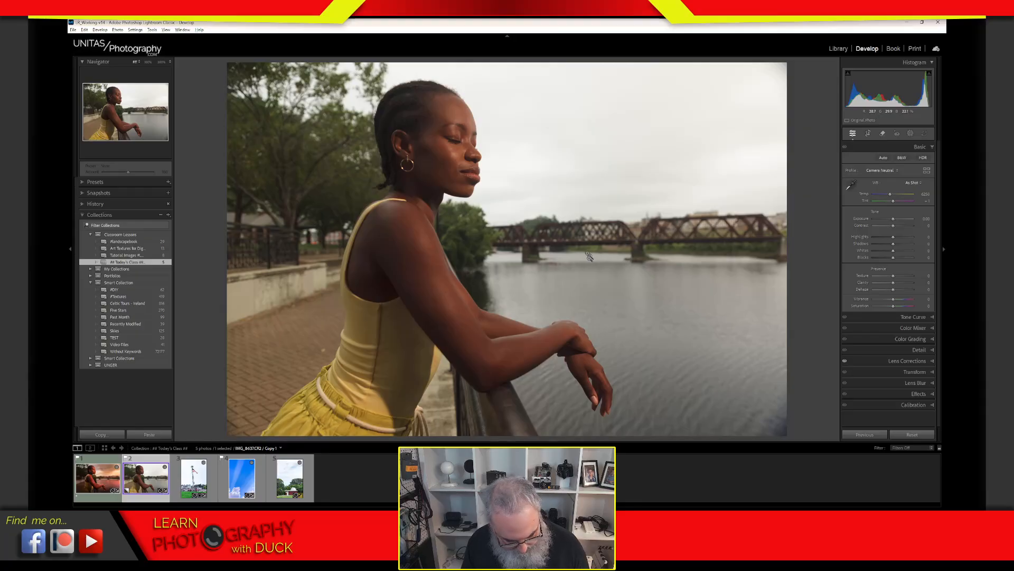
Open the portrait from Lightroom Classic as a smart object in Photoshop.
{"action": "right_click", "coordinate": [580, 220]}
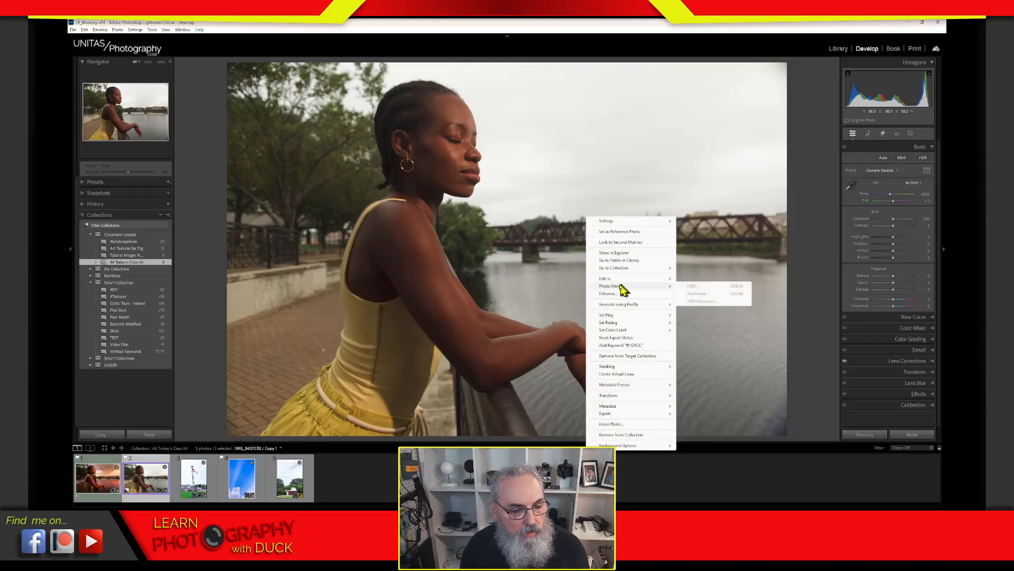
{"action": "mouse_move", "coordinate": [618, 283]}
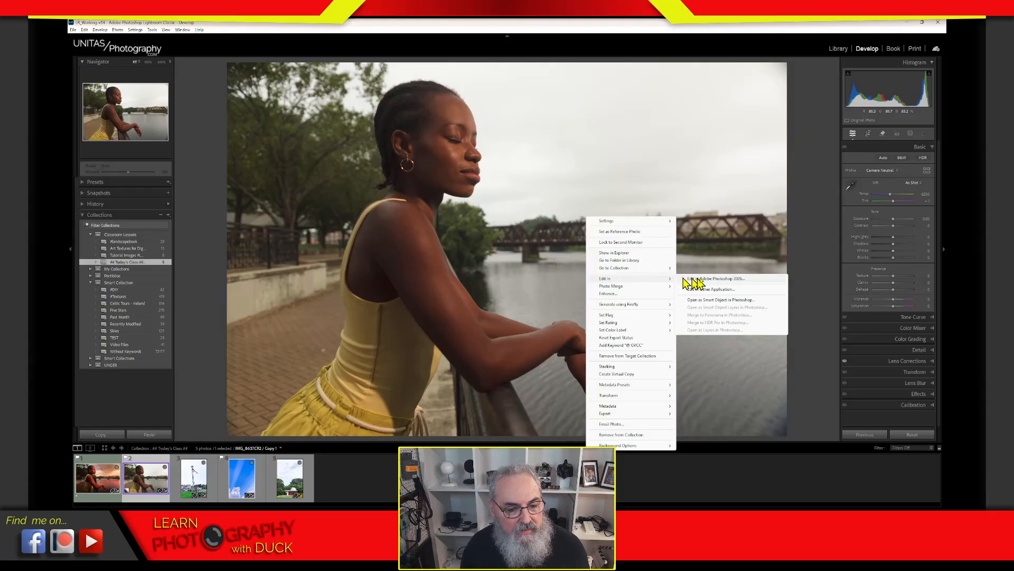
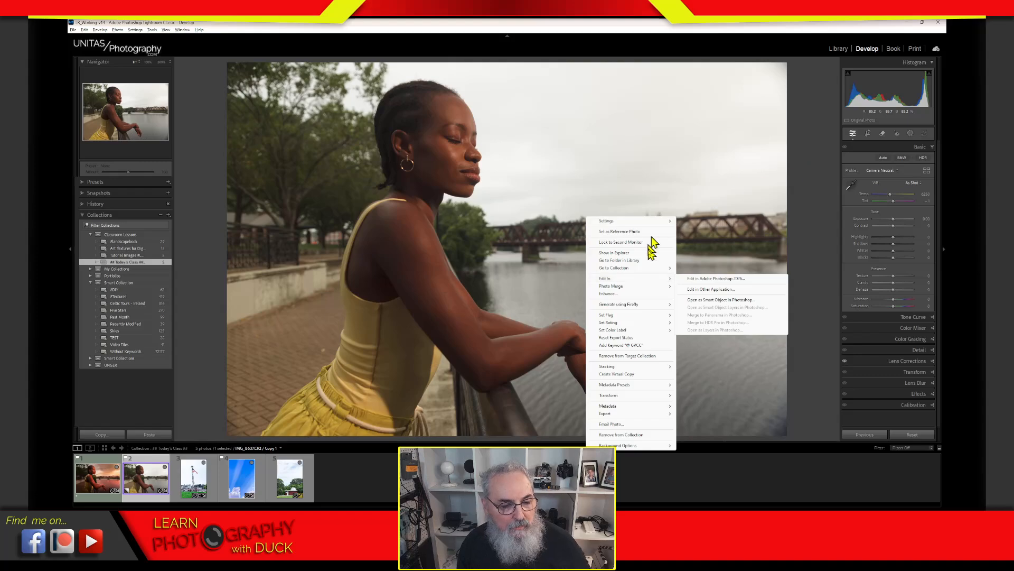
{"action": "left_click", "coordinate": [708, 275]}
{"action": "key", "text": "ctrl"}
{"action": "key", "text": "ctrl"}
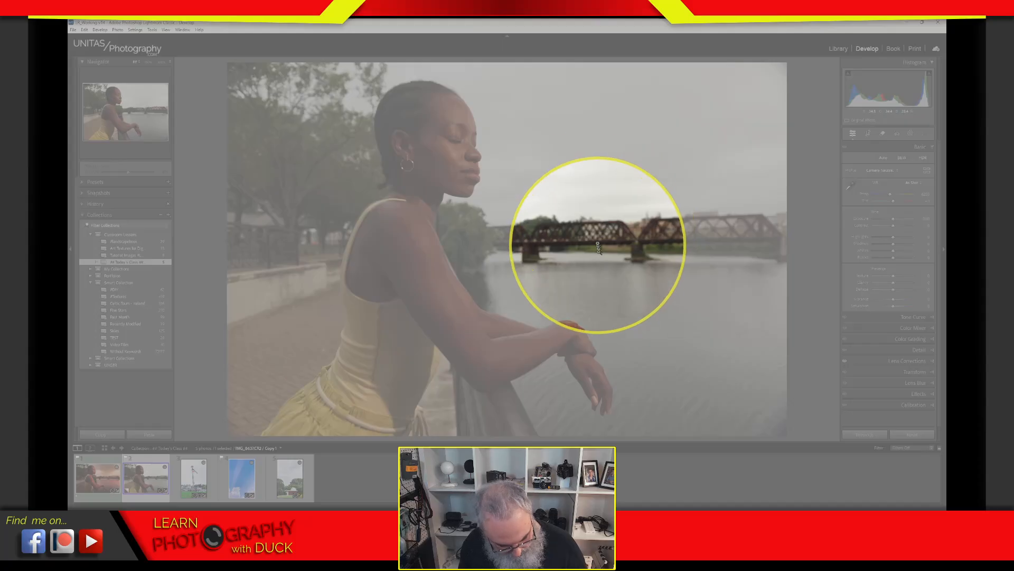
{"action": "right_click", "coordinate": [595, 223]}
{"action": "mouse_move", "coordinate": [634, 287]}
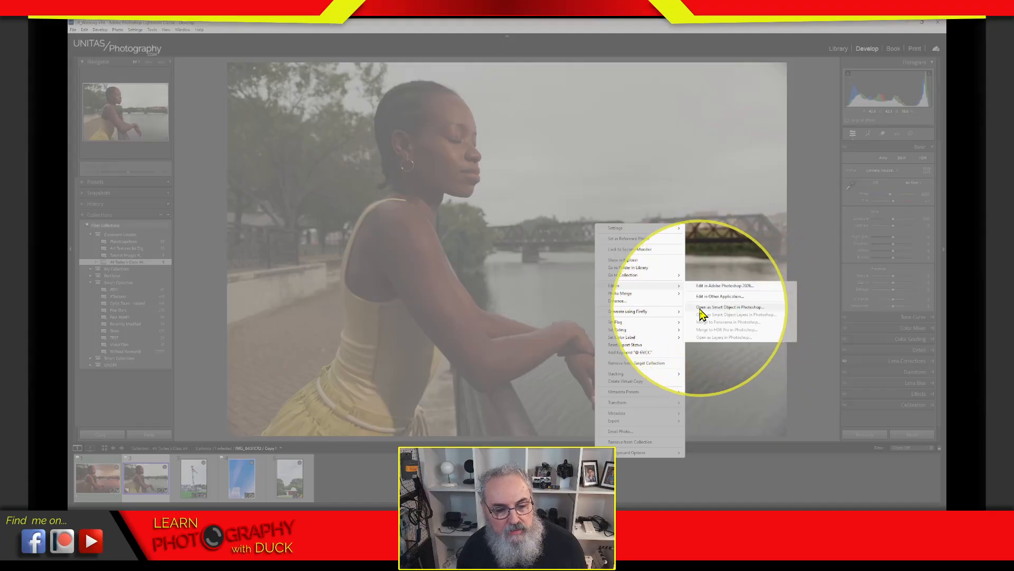
{"action": "left_click", "coordinate": [734, 307]}
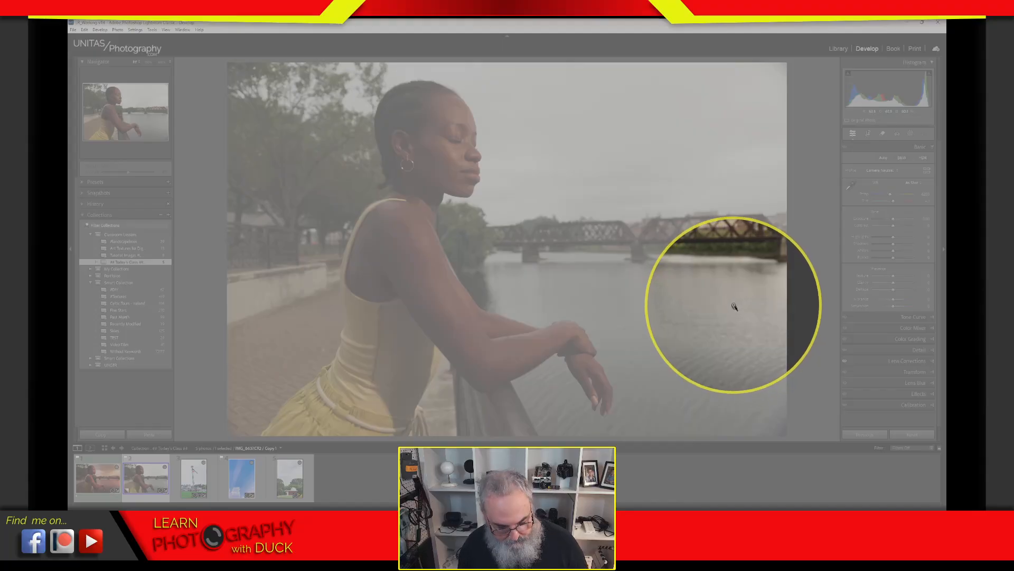
{"action": "key", "text": "Escape"}
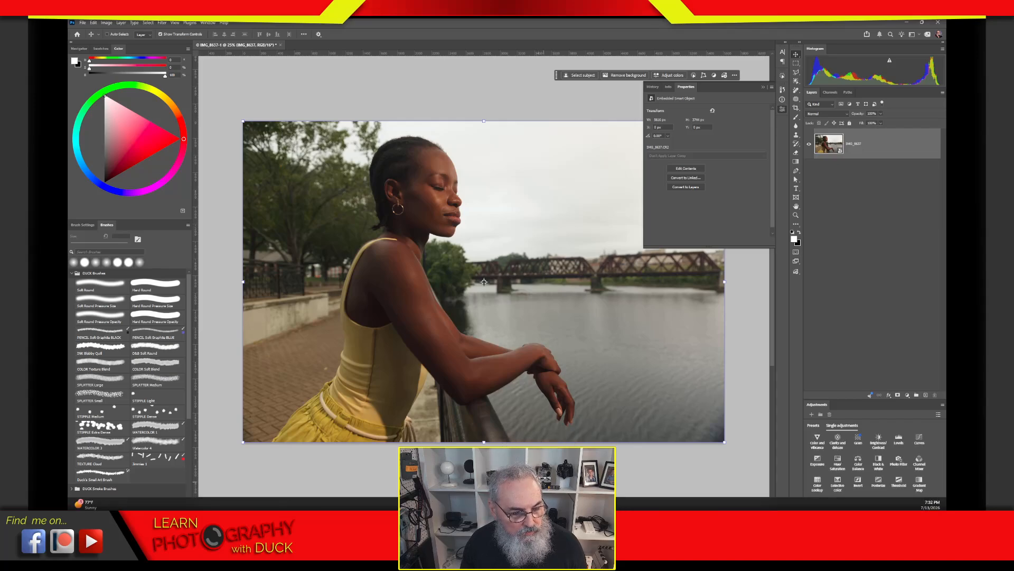
Compare the portrait in Lightroom Classic and Photoshop, view the smart object in Camera Raw, and dismiss it without changes.
{"action": "key", "text": "alt+Tab"}
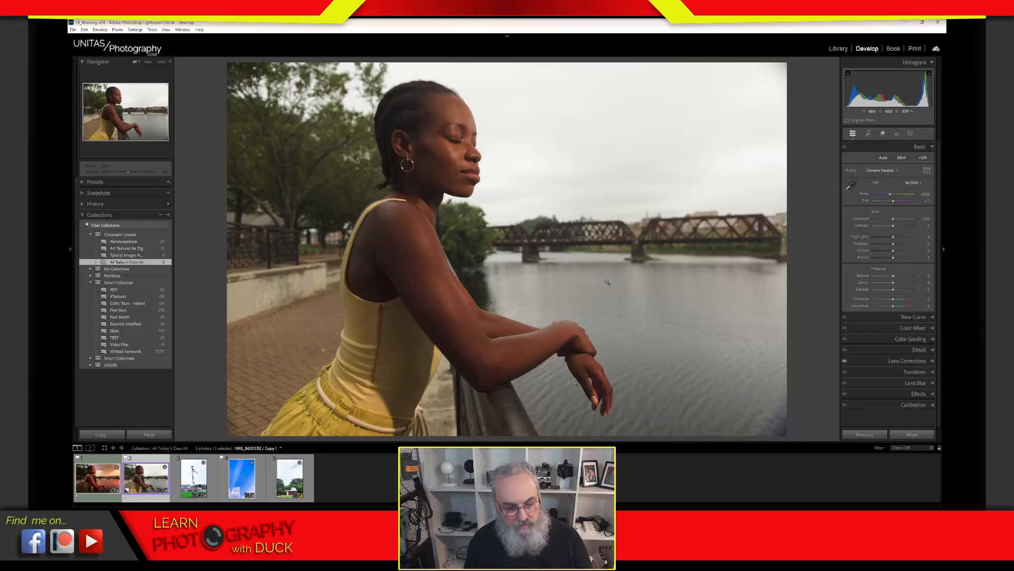
{"action": "key", "text": "alt+Tab"}
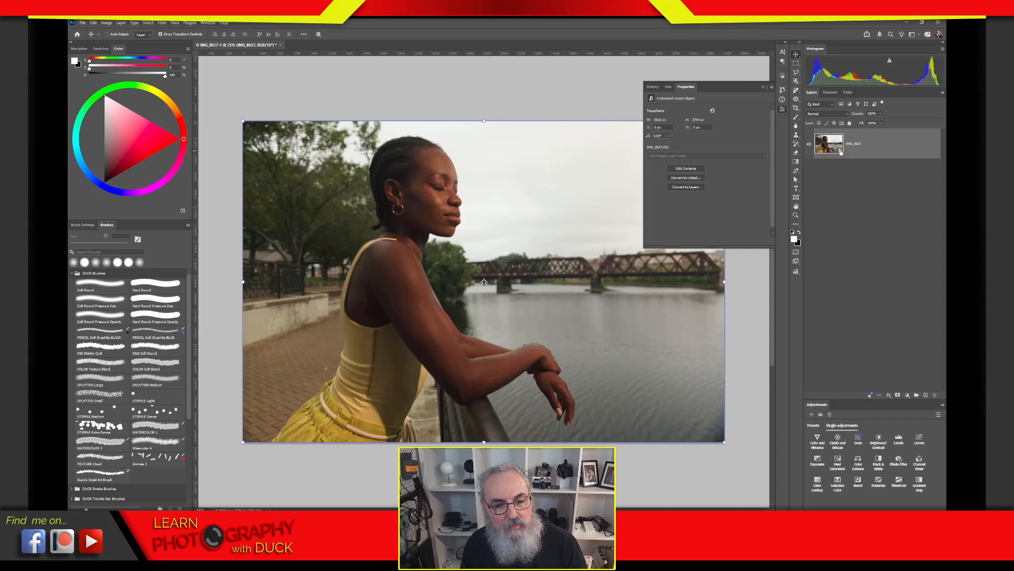
{"action": "double_click", "coordinate": [840, 150]}
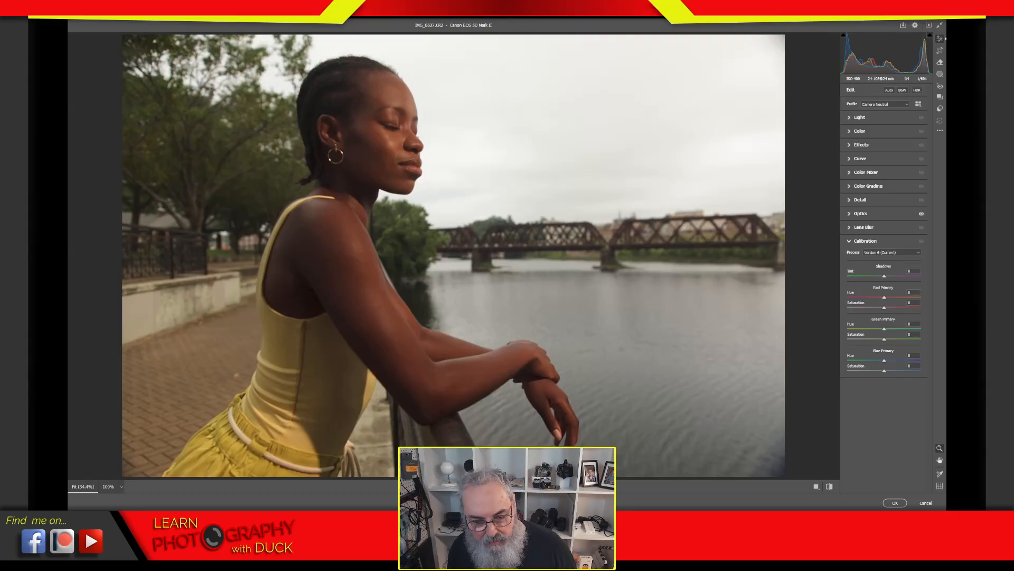
{"action": "left_click", "coordinate": [930, 503]}
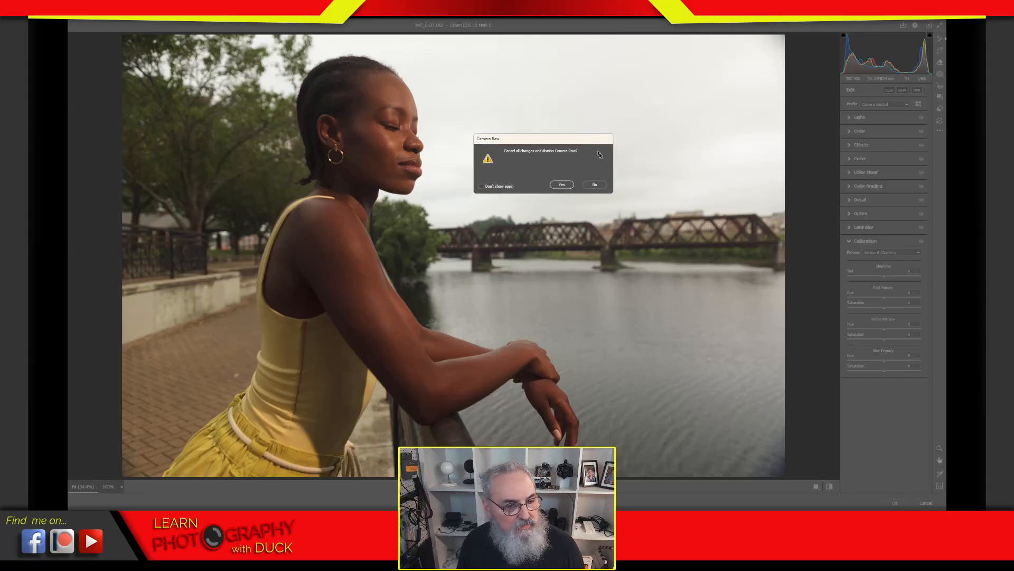
{"action": "left_click", "coordinate": [596, 184]}
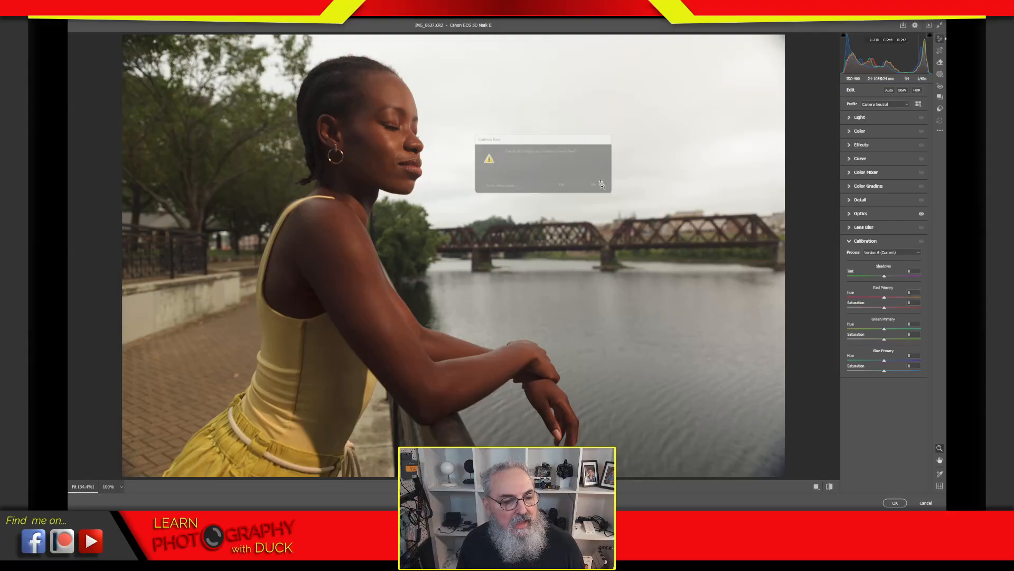
{"action": "left_click", "coordinate": [926, 501]}
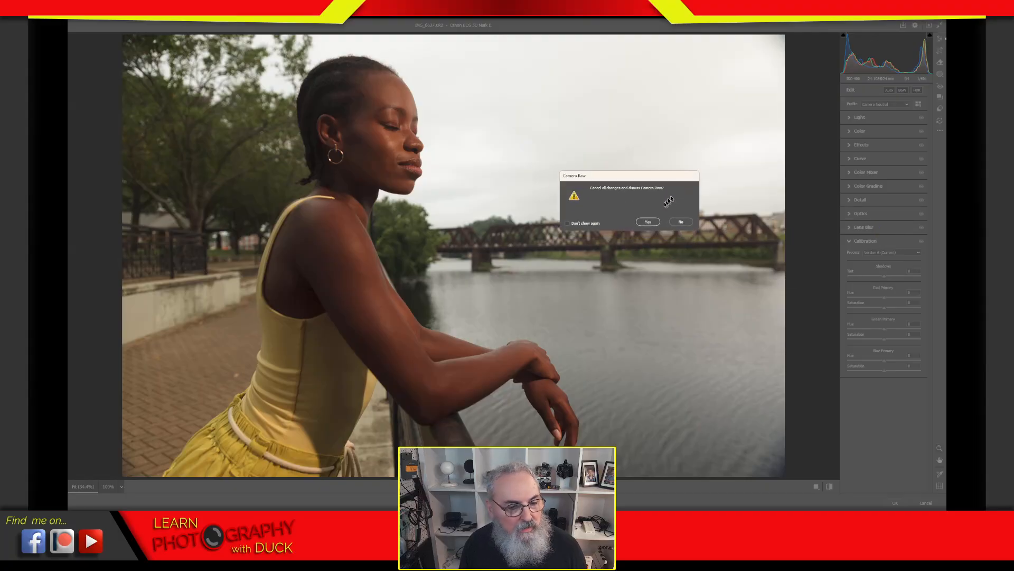
{"action": "left_click", "coordinate": [656, 217]}
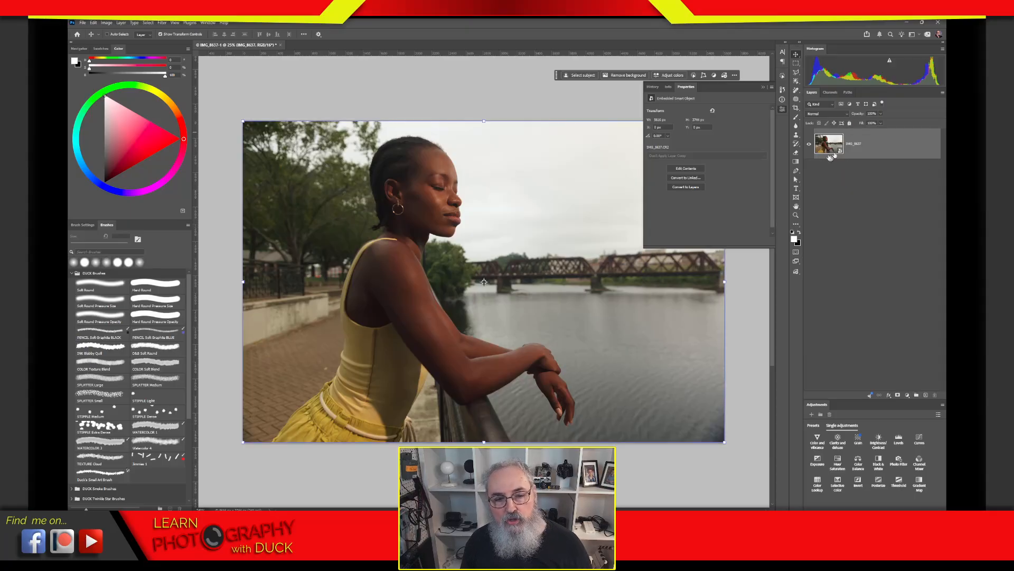
{"action": "left_click", "coordinate": [190, 23]}
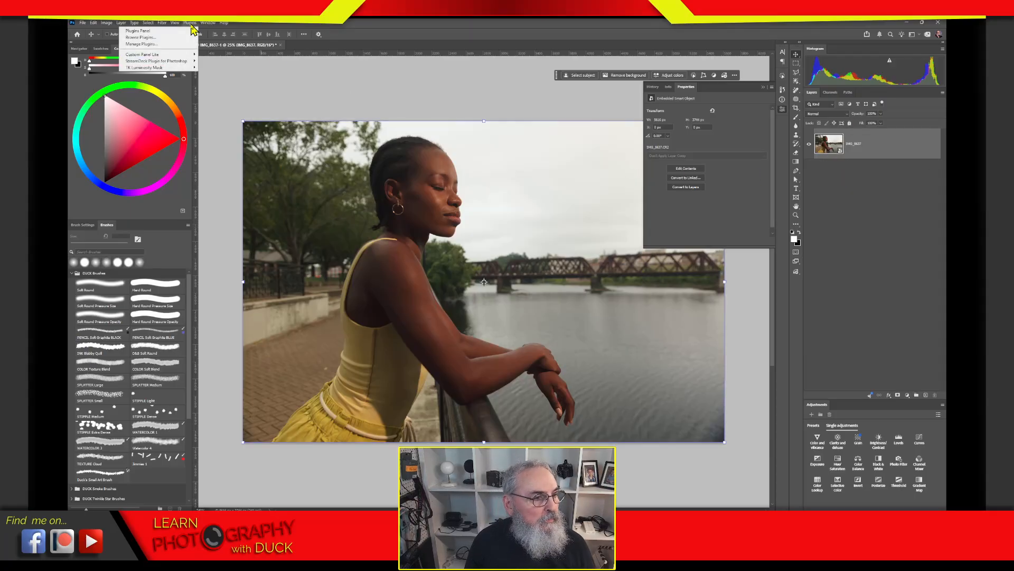
{"action": "left_click", "coordinate": [191, 23]}
{"action": "left_click", "coordinate": [161, 22]}
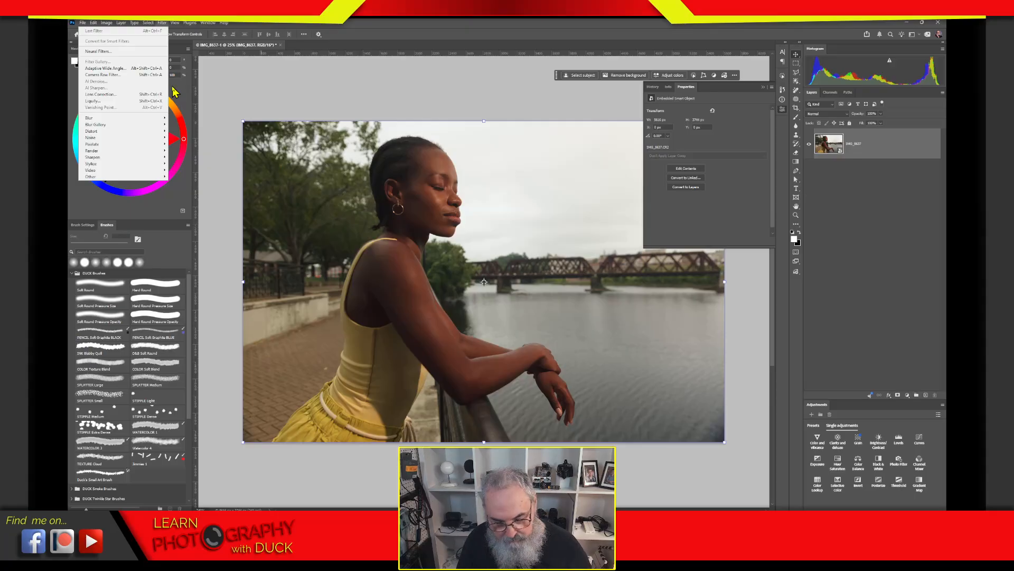
{"action": "left_click", "coordinate": [869, 274]}
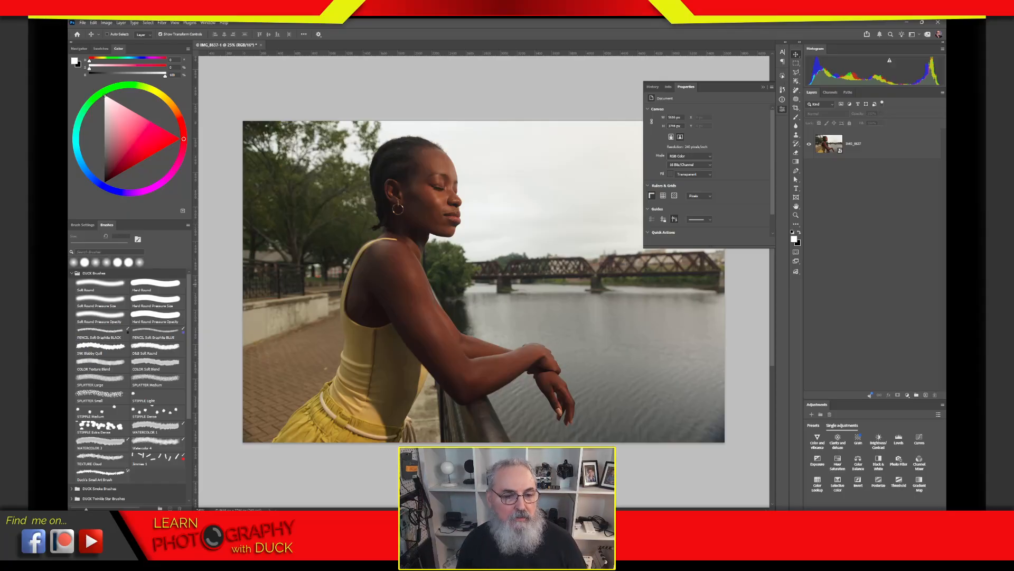
Open the portrait's smart object layer in Camera Raw and go to its masking options.
{"action": "left_click", "coordinate": [830, 144]}
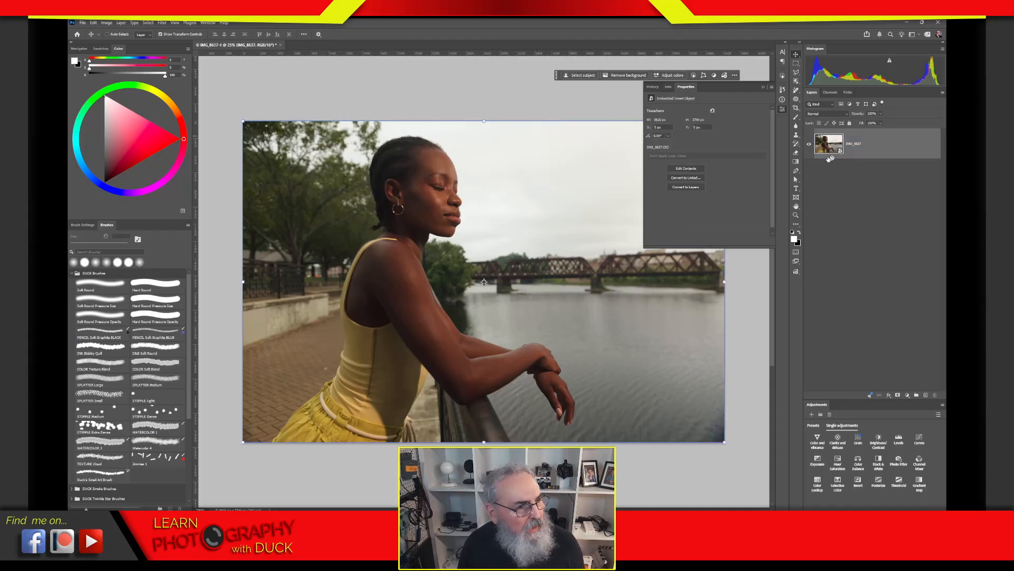
{"action": "left_click_drag", "start_coordinate": [842, 151], "coordinate": [844, 158]}
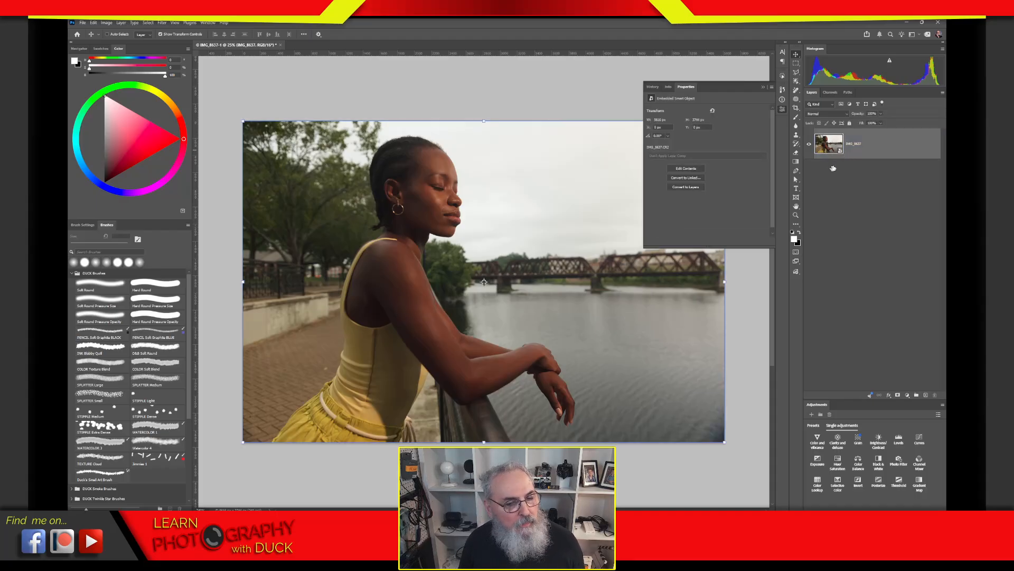
{"action": "double_click", "coordinate": [838, 156]}
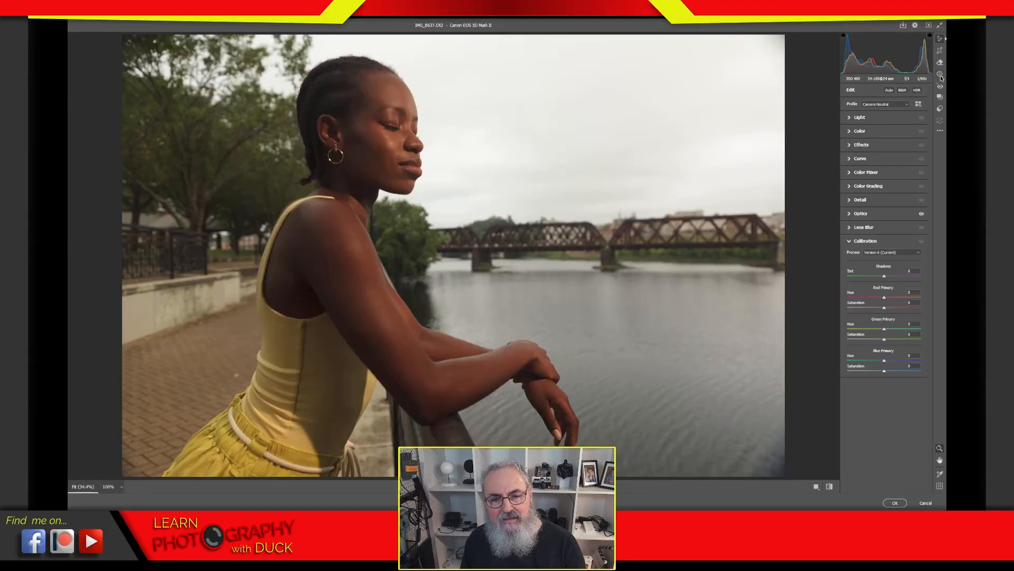
{"action": "left_click", "coordinate": [941, 76]}
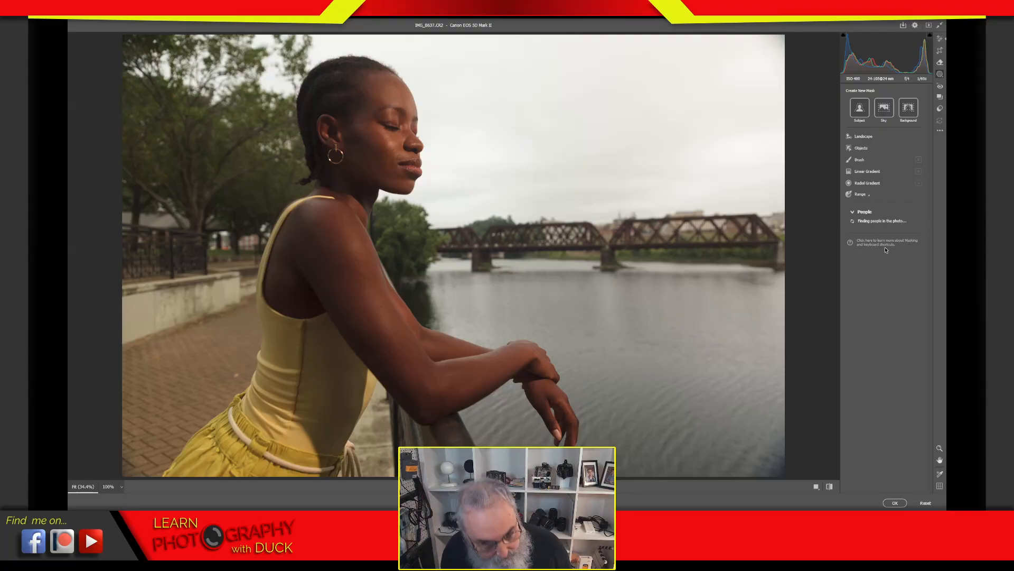
Switch to Lightroom Classic and create a sky mask on the same portrait.
{"action": "key", "text": "alt+Tab"}
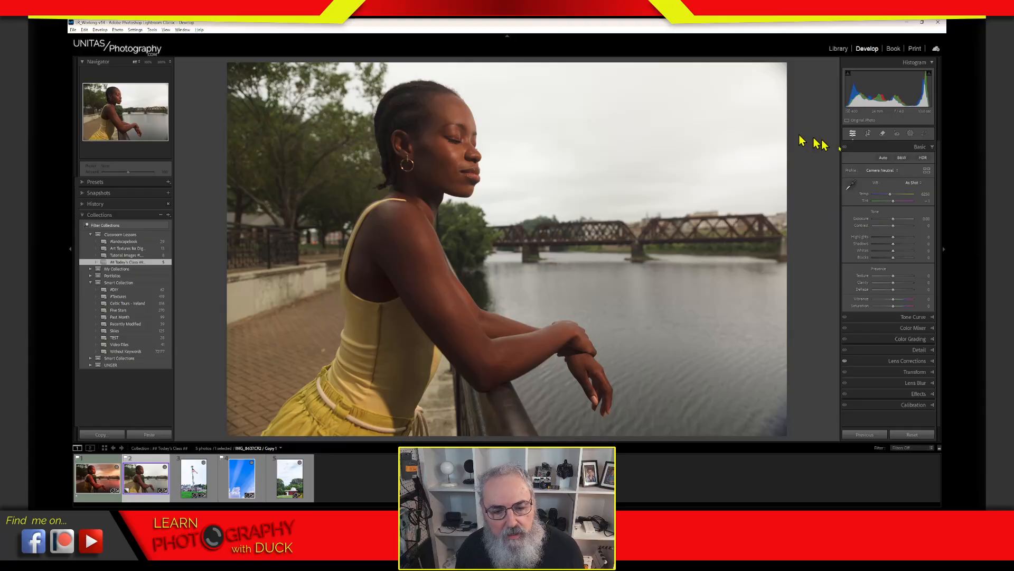
{"action": "left_click", "coordinate": [909, 134]}
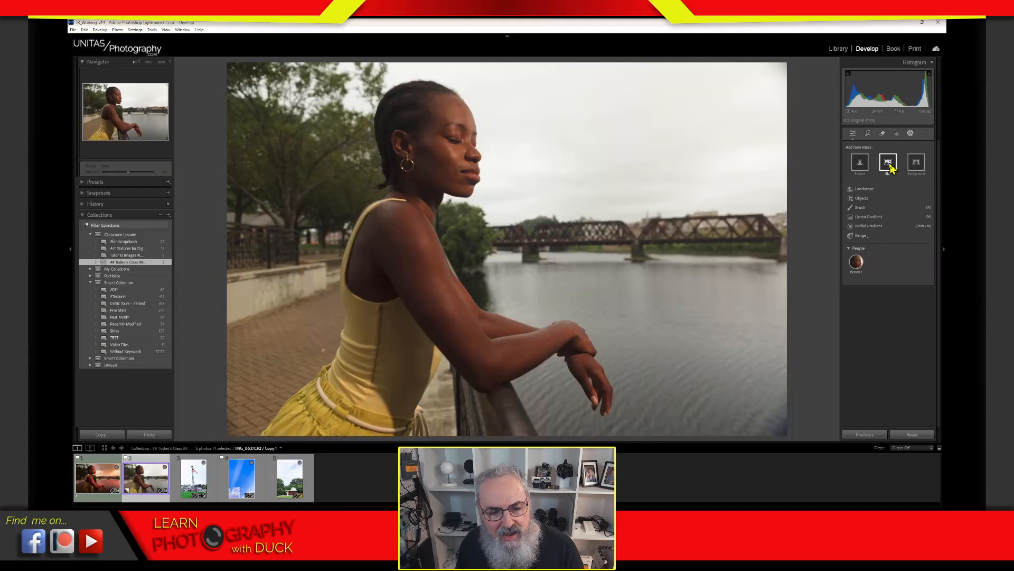
{"action": "left_click", "coordinate": [889, 166]}
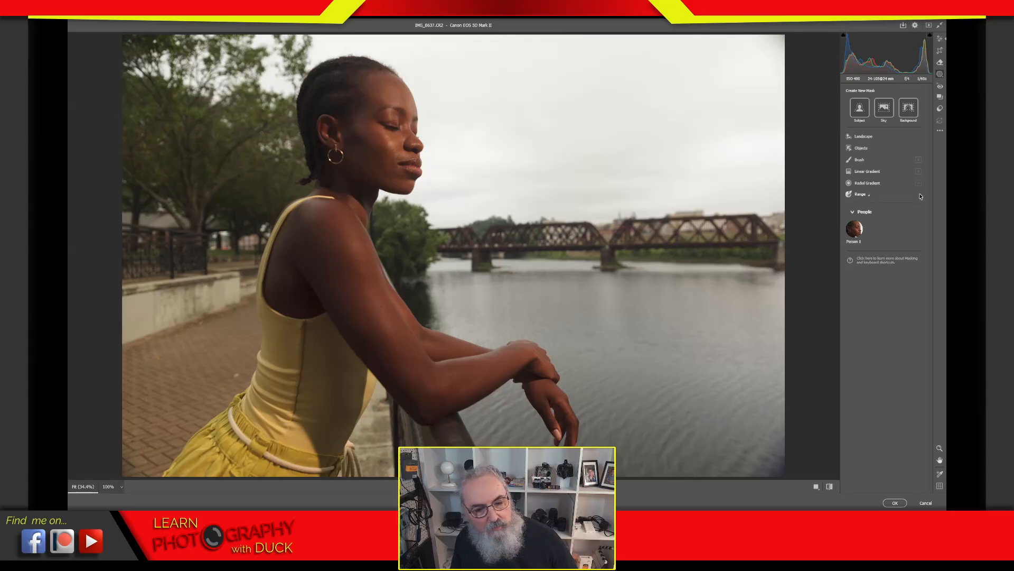
Return to Camera Raw, create a sky mask on the portrait, and display it as a color overlay on the image.
{"action": "left_click", "coordinate": [886, 110]}
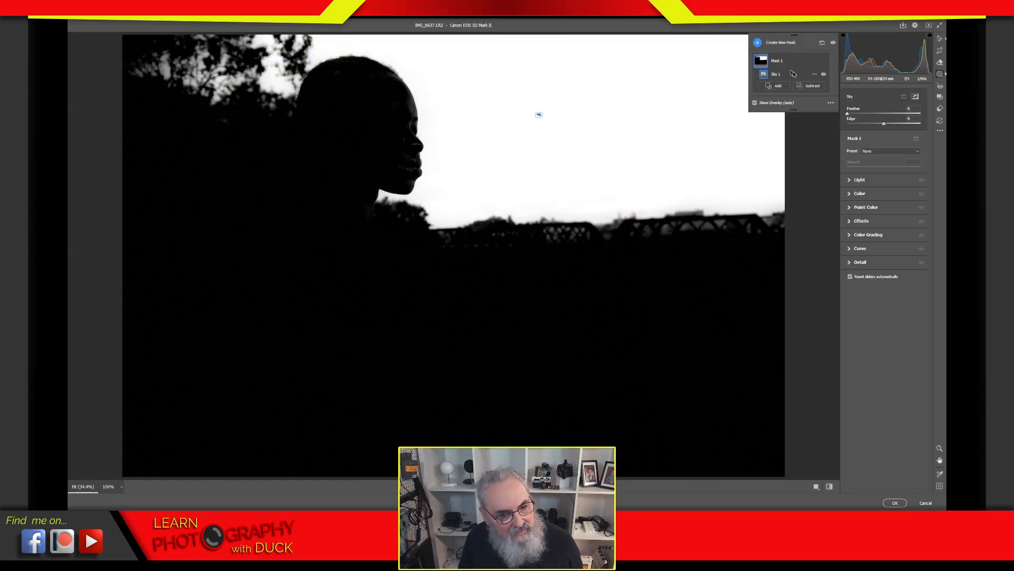
{"action": "left_click", "coordinate": [830, 103]}
{"action": "left_click", "coordinate": [848, 113]}
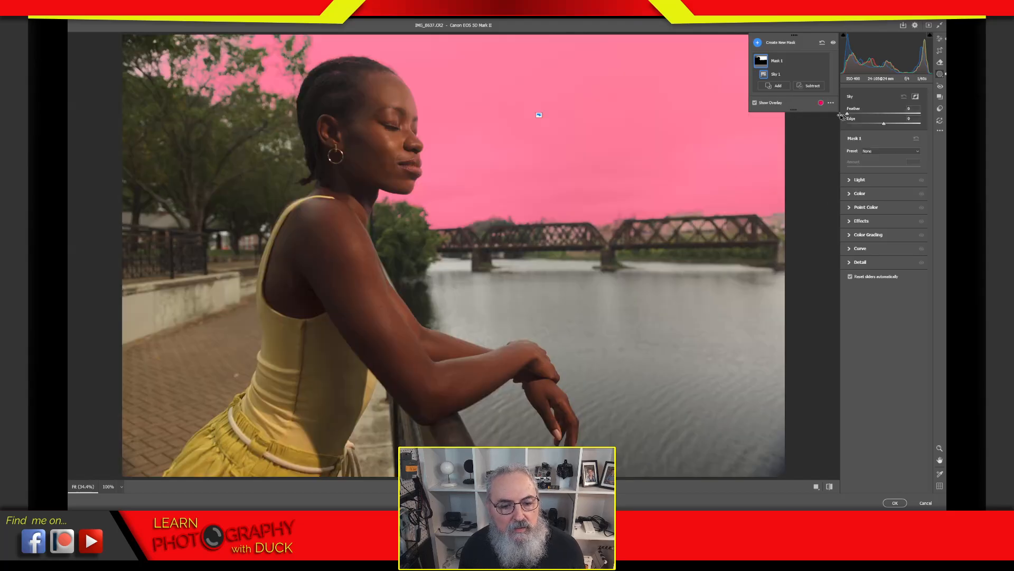
Set the mask overlay color to magenta for the affected areas.
{"action": "left_click", "coordinate": [821, 103]}
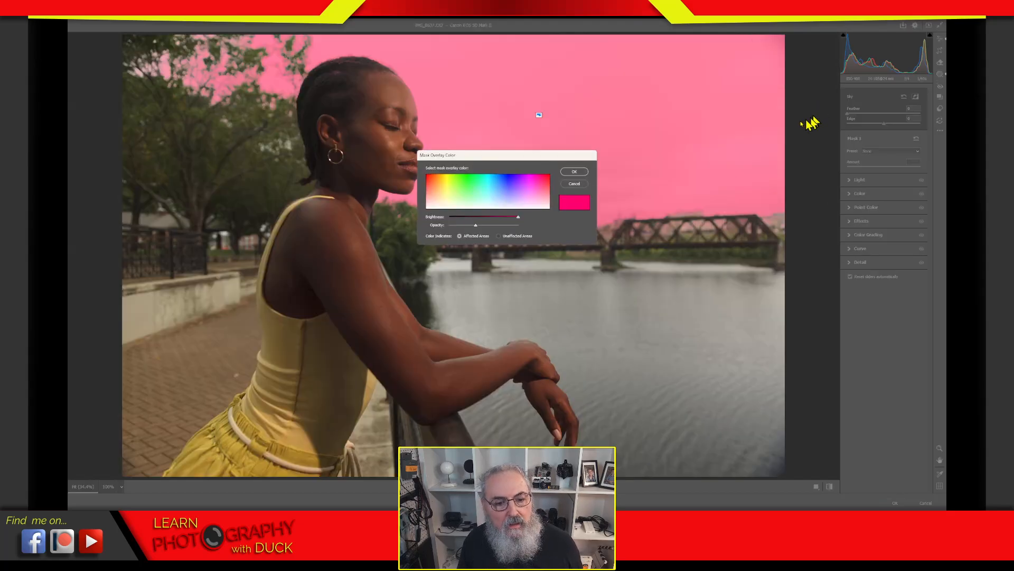
{"action": "left_click_drag", "start_coordinate": [541, 181], "coordinate": [535, 175]}
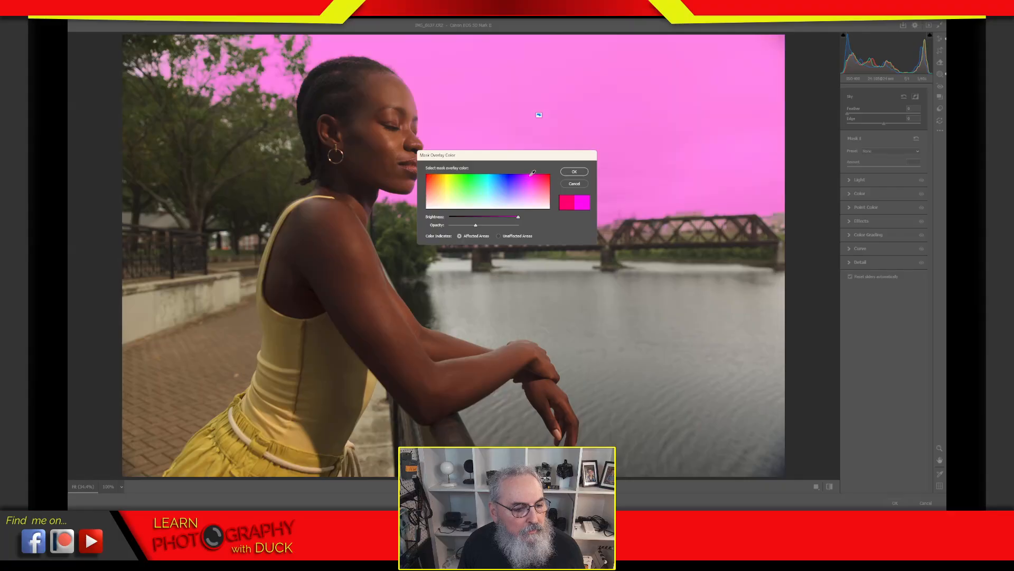
{"action": "left_click", "coordinate": [573, 172]}
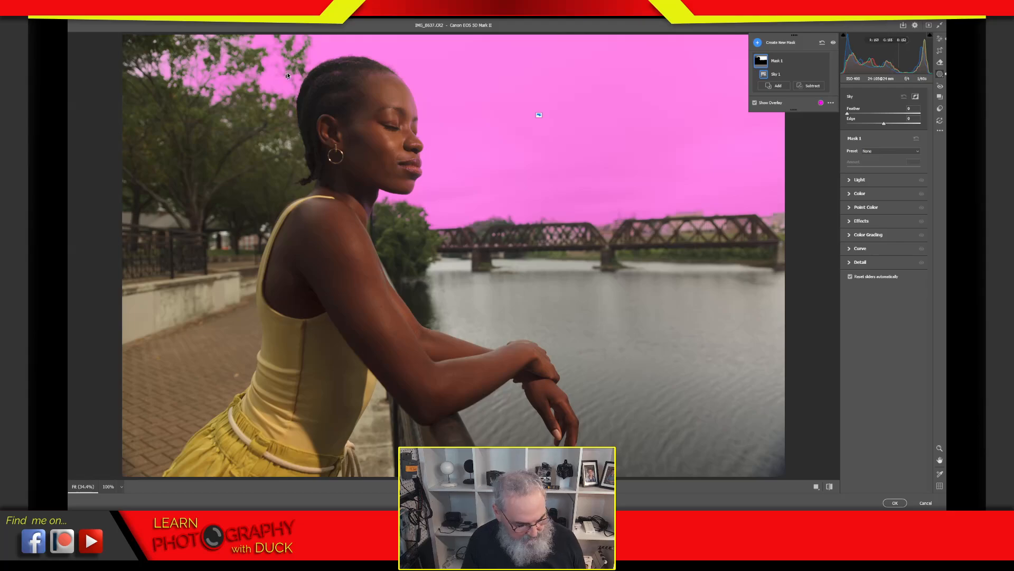
Lower the sky mask's exposure to about -2.7, turn off the overlay and inspect the bridge area up close.
{"action": "left_click", "coordinate": [850, 180]}
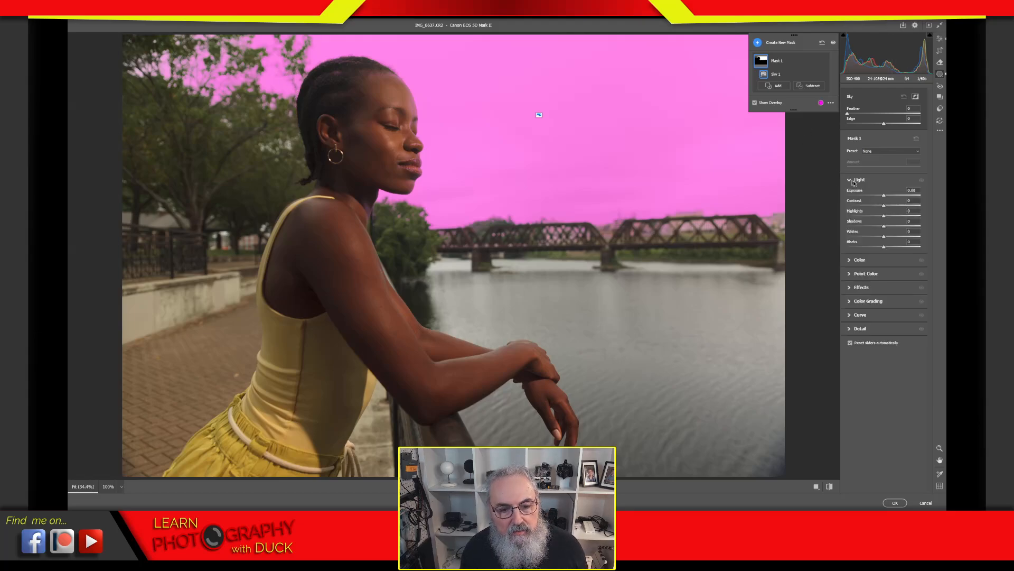
{"action": "left_click_drag", "start_coordinate": [883, 192], "coordinate": [863, 194]}
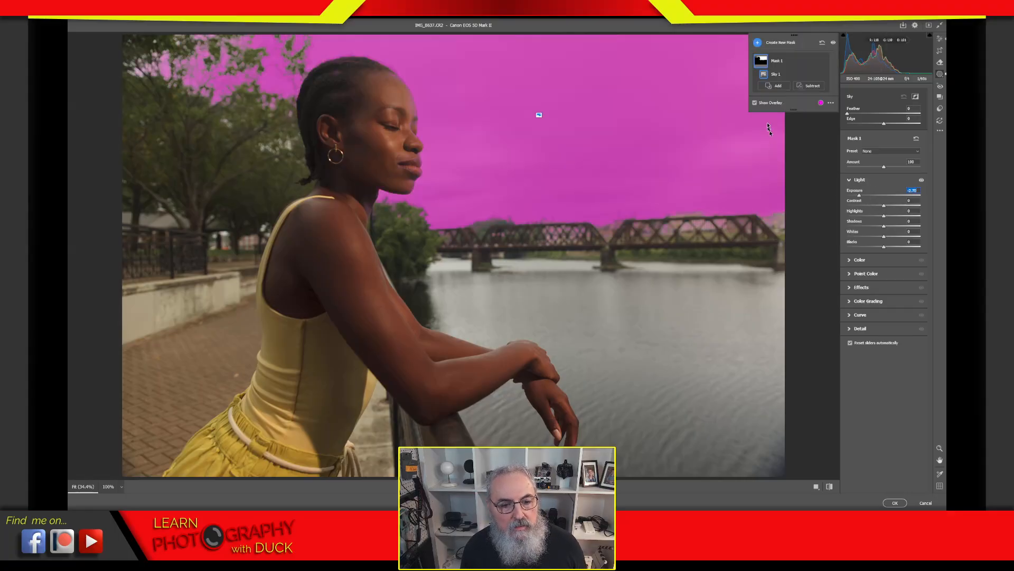
{"action": "left_click", "coordinate": [755, 103]}
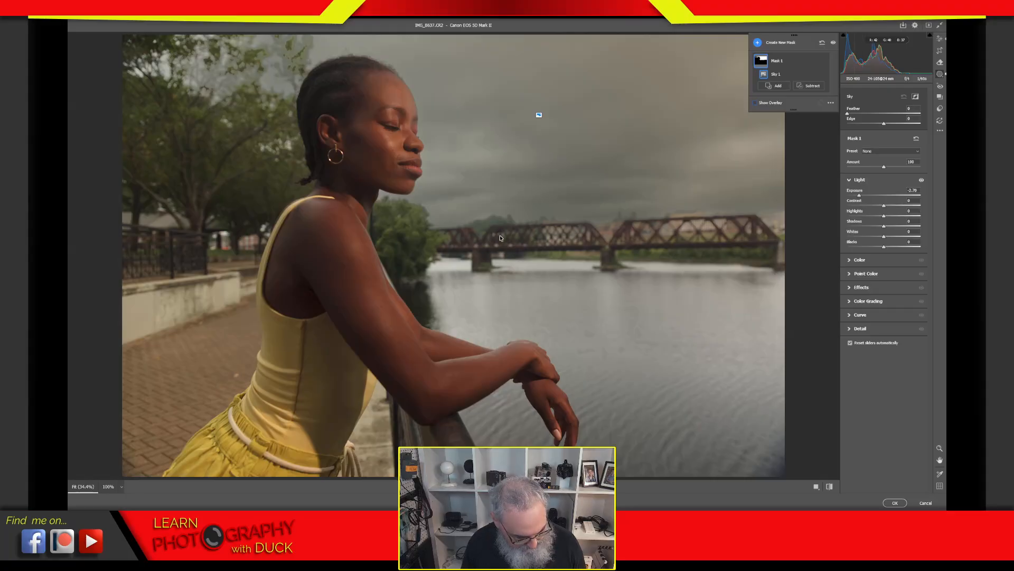
{"action": "left_click_drag", "start_coordinate": [493, 223], "coordinate": [569, 207]}
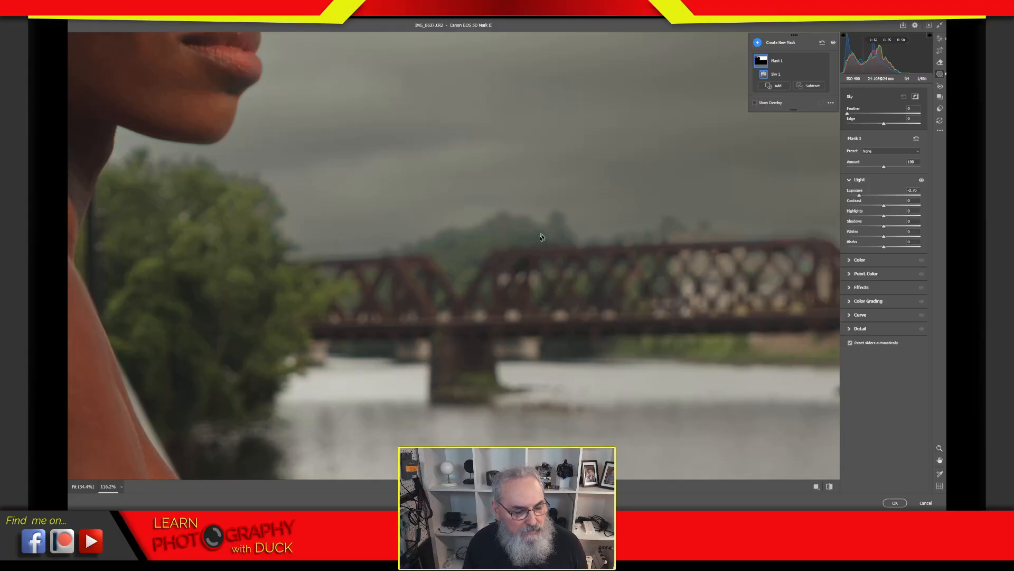
Switch to Lightroom Classic and lower its sky mask's exposure to about -2.8 while viewing the same bridge area.
{"action": "key", "text": "Return"}
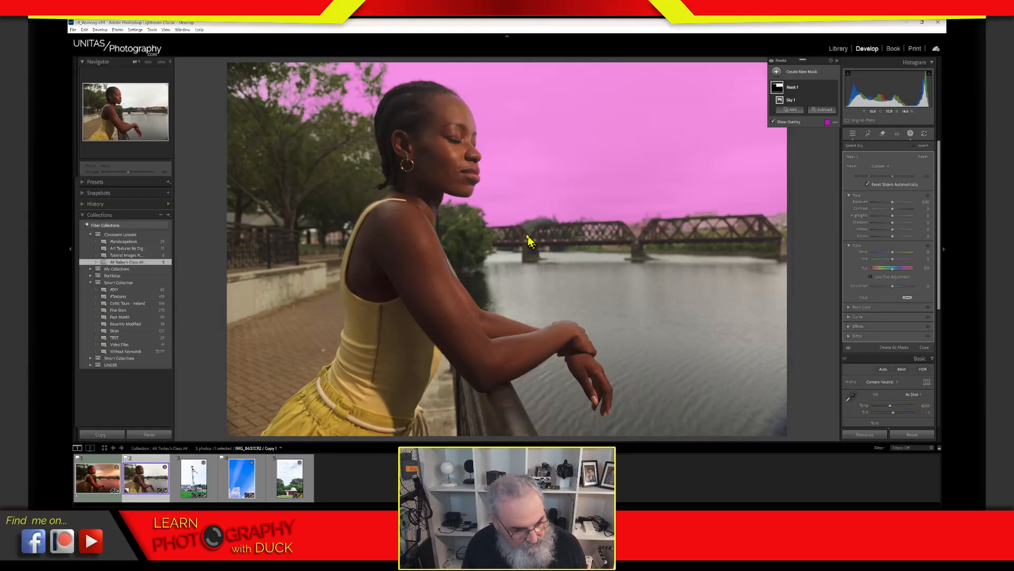
{"action": "key", "text": "z"}
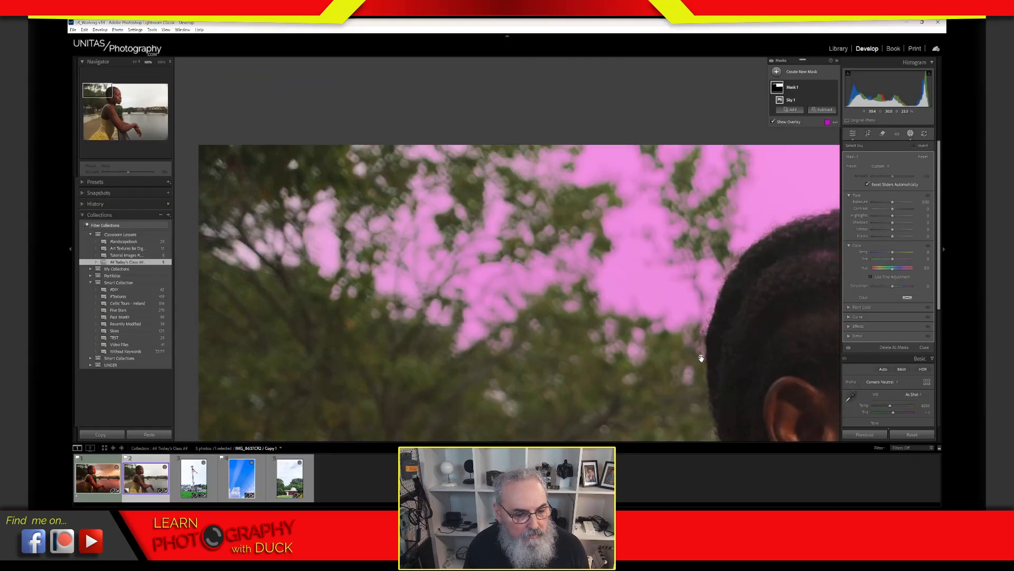
{"action": "left_click_drag", "start_coordinate": [701, 357], "coordinate": [319, 104]}
{"action": "left_click_drag", "start_coordinate": [597, 243], "coordinate": [298, 28]}
{"action": "left_click_drag", "start_coordinate": [632, 268], "coordinate": [510, 284]}
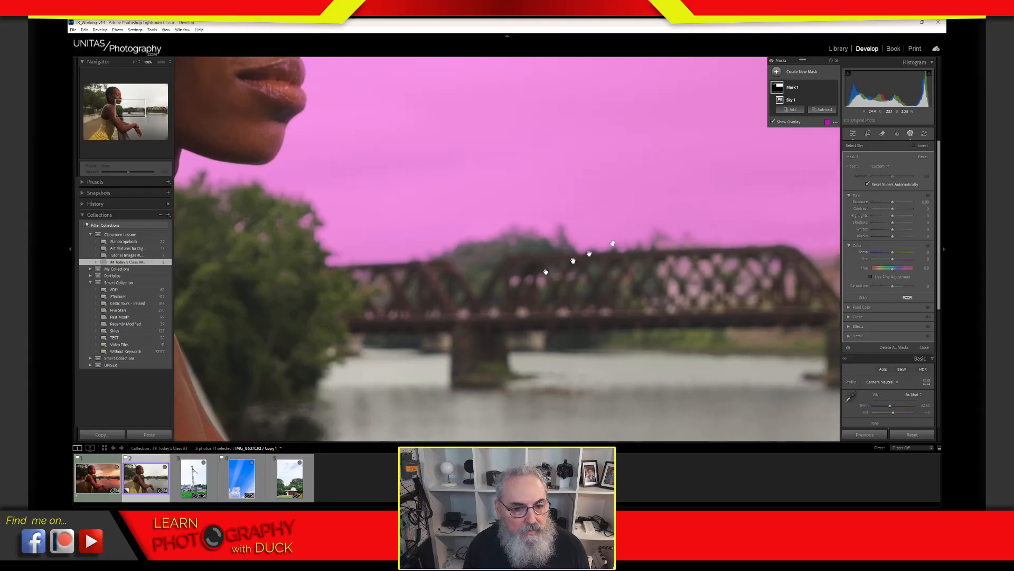
{"action": "left_click_drag", "start_coordinate": [891, 203], "coordinate": [878, 204]}
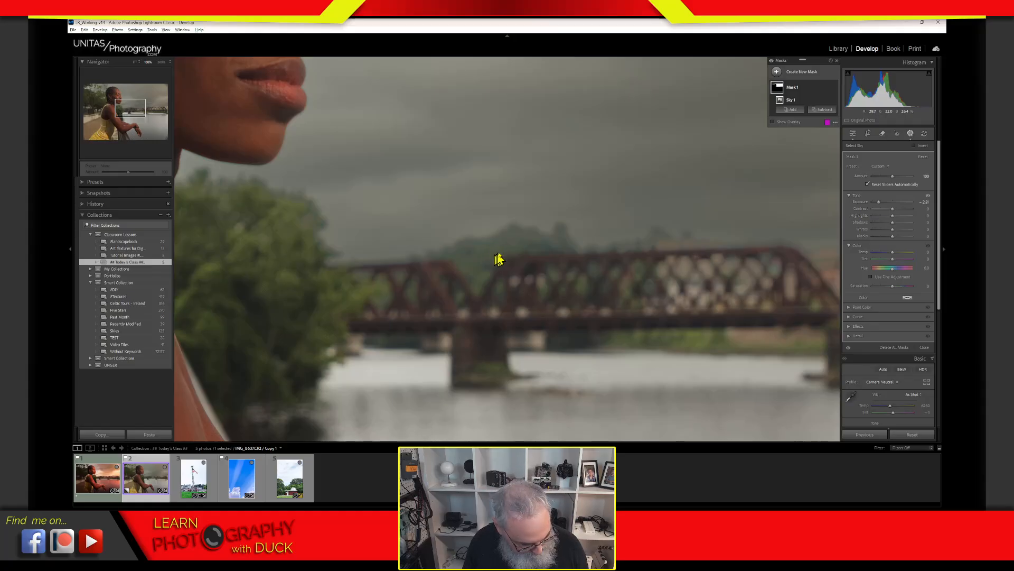
{"action": "left_click_drag", "start_coordinate": [881, 203], "coordinate": [878, 208]}
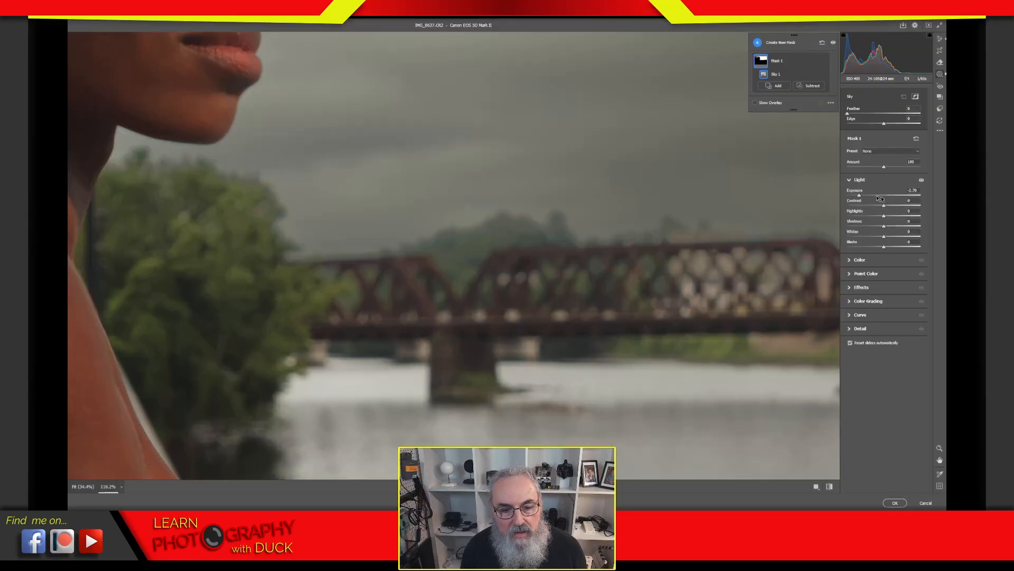
Return to Camera Raw, lower the sky mask's exposure to about -3.20 and reset its contrast to 0.
{"action": "left_click_drag", "start_coordinate": [879, 199], "coordinate": [913, 206]}
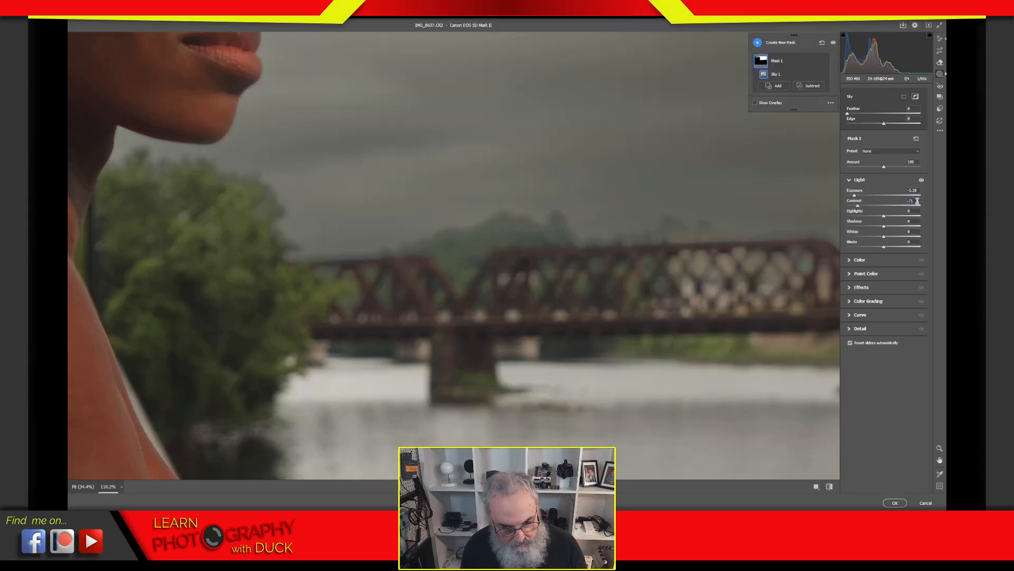
{"action": "type", "text": "-29"}
{"action": "key", "text": "Return"}
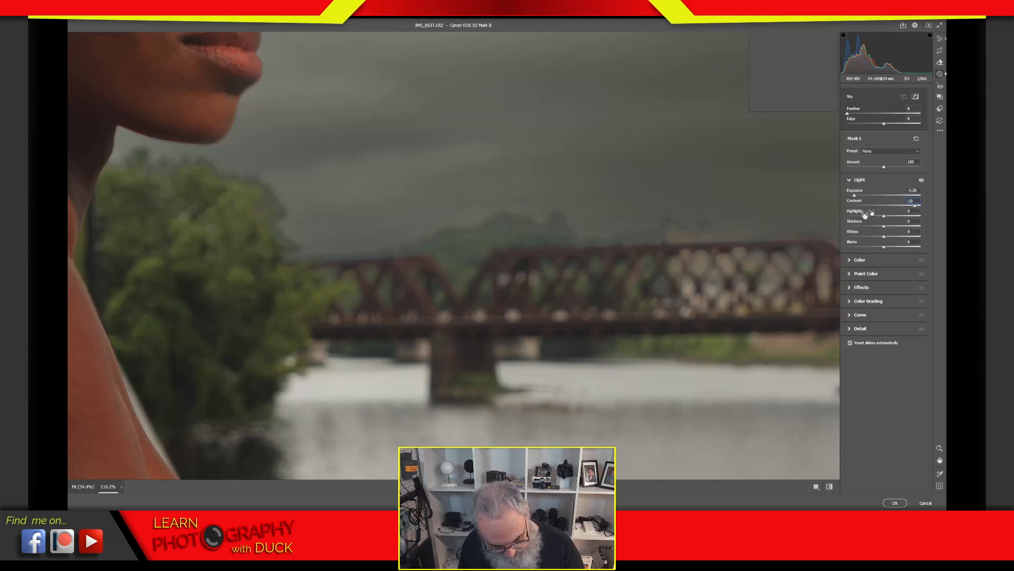
{"action": "type", "text": "0"}
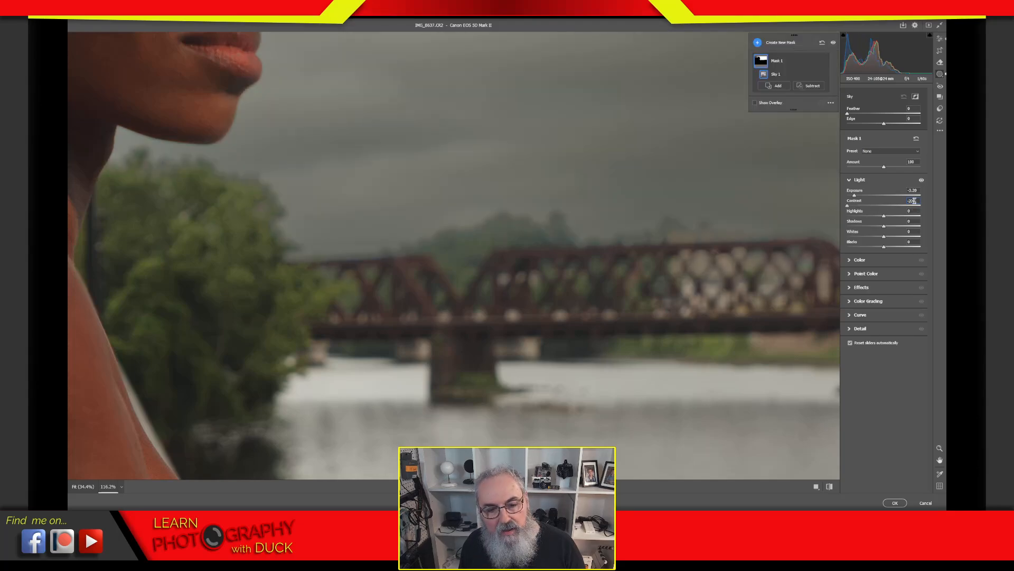
{"action": "type", "text": "0"}
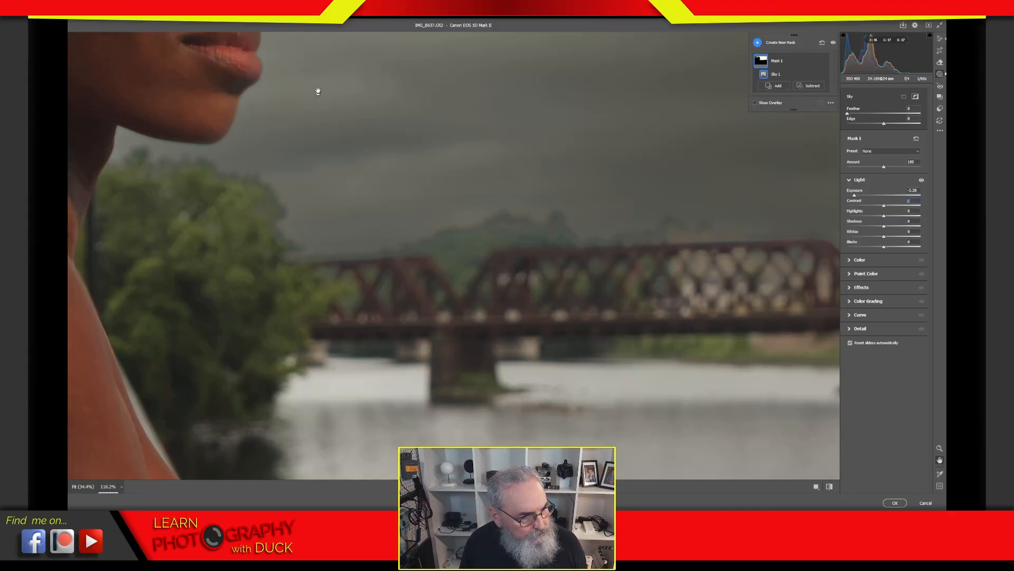
Compare the sky mask's edges around the chin, hair and tree leaves in Camera Raw and in Lightroom Classic.
{"action": "left_click_drag", "start_coordinate": [318, 91], "coordinate": [557, 417]}
{"action": "left_click_drag", "start_coordinate": [546, 199], "coordinate": [682, 316]}
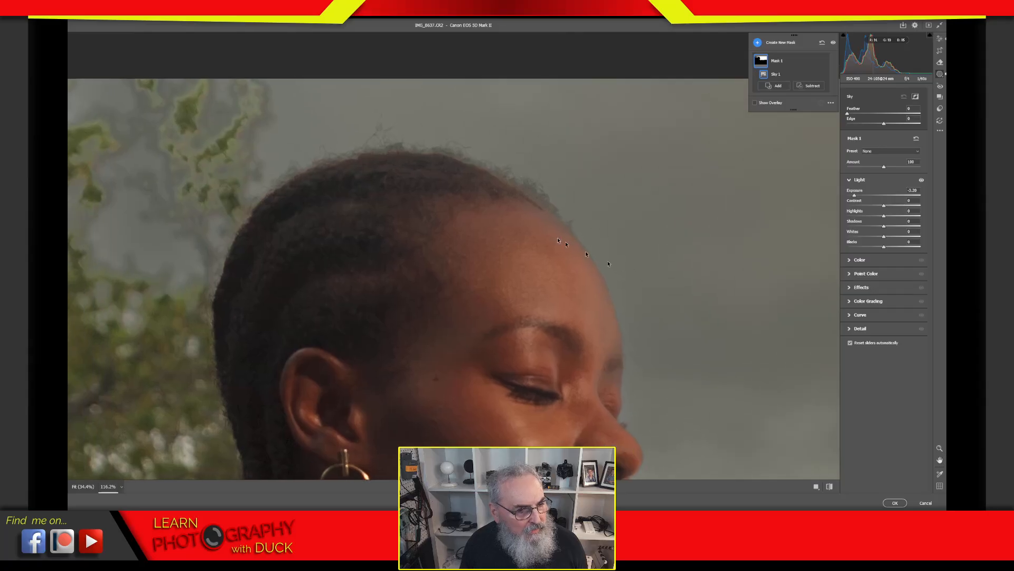
{"action": "left_click_drag", "start_coordinate": [398, 224], "coordinate": [715, 233]}
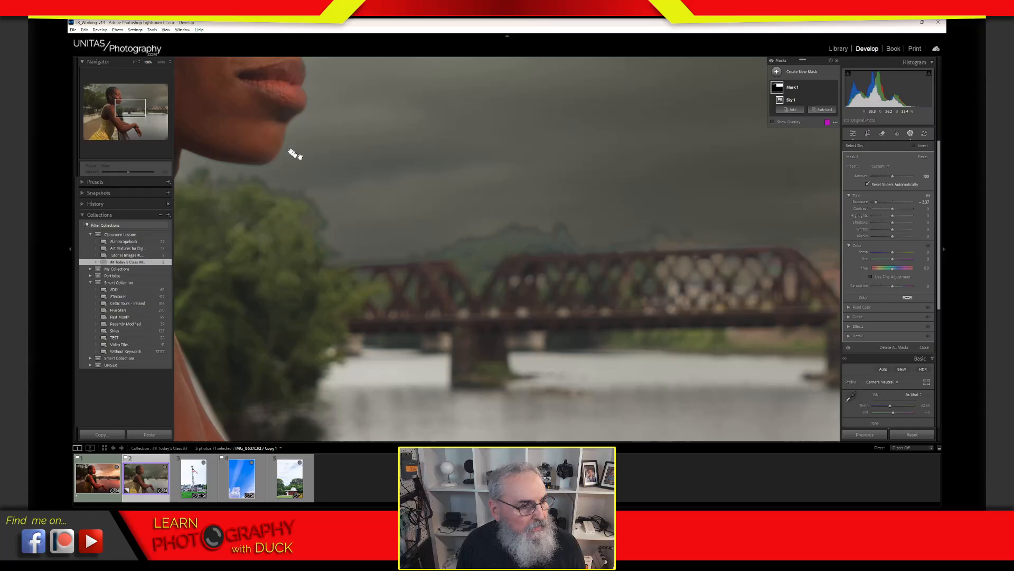
{"action": "left_click", "coordinate": [295, 155]}
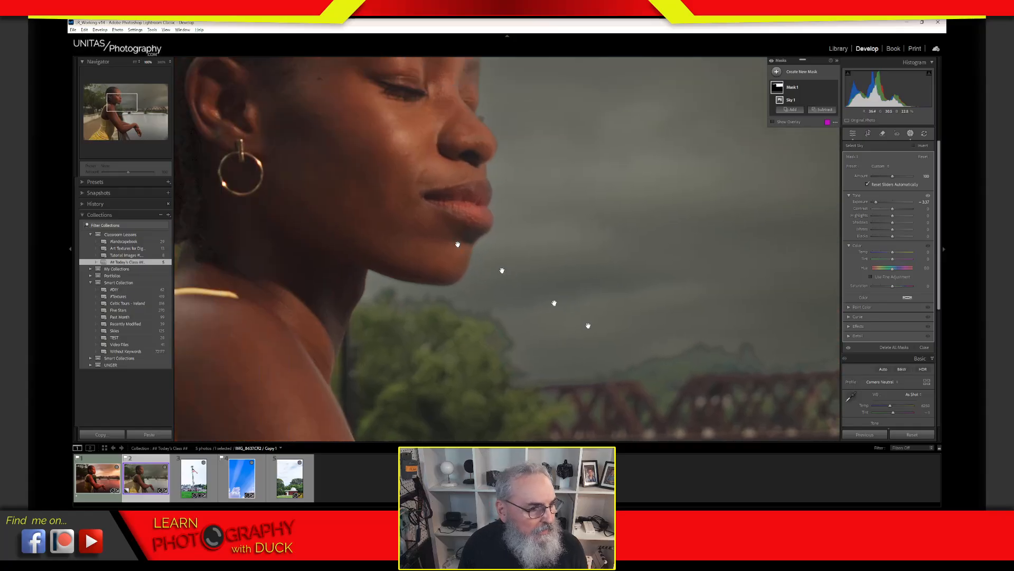
{"action": "left_click", "coordinate": [528, 224]}
{"action": "left_click_drag", "start_coordinate": [529, 224], "coordinate": [618, 311]}
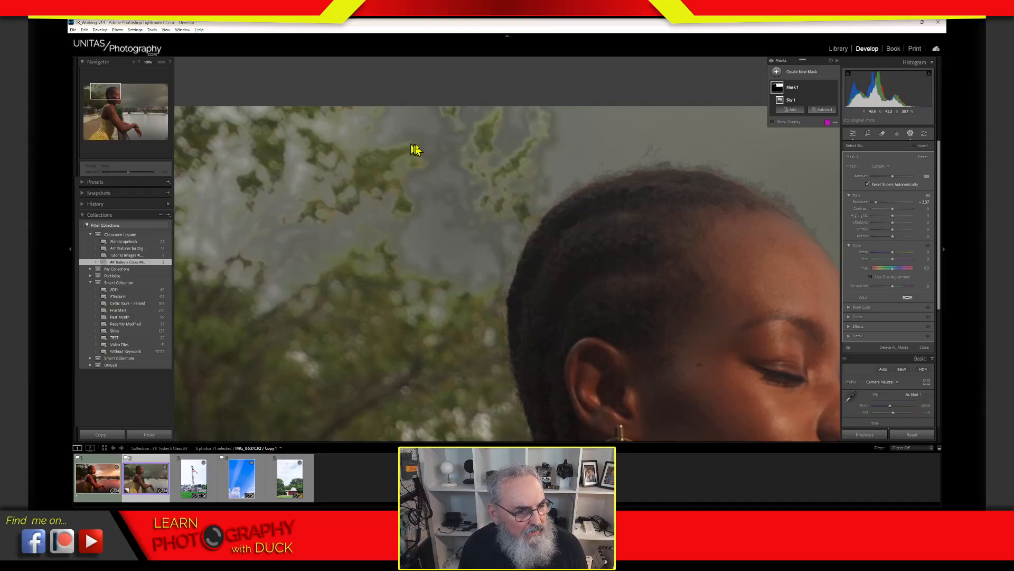
Switch to Camera Raw and examine the mask edge from the foliage and hair down to the face profile.
{"action": "key", "text": "alt"}
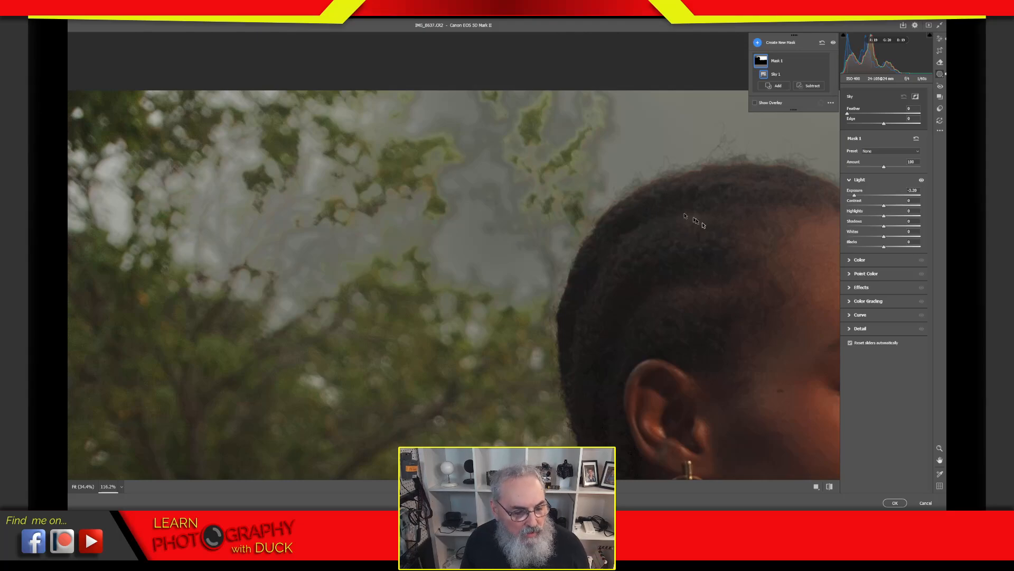
{"action": "key", "text": "alt"}
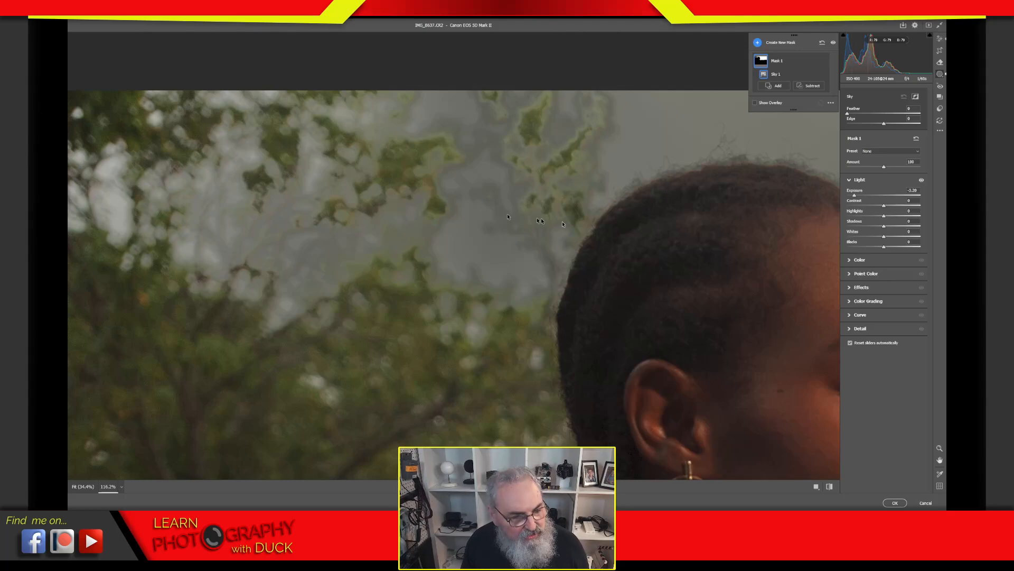
{"action": "left_click_drag", "start_coordinate": [645, 243], "coordinate": [174, 206]}
{"action": "left_click_drag", "start_coordinate": [528, 396], "coordinate": [325, 99]}
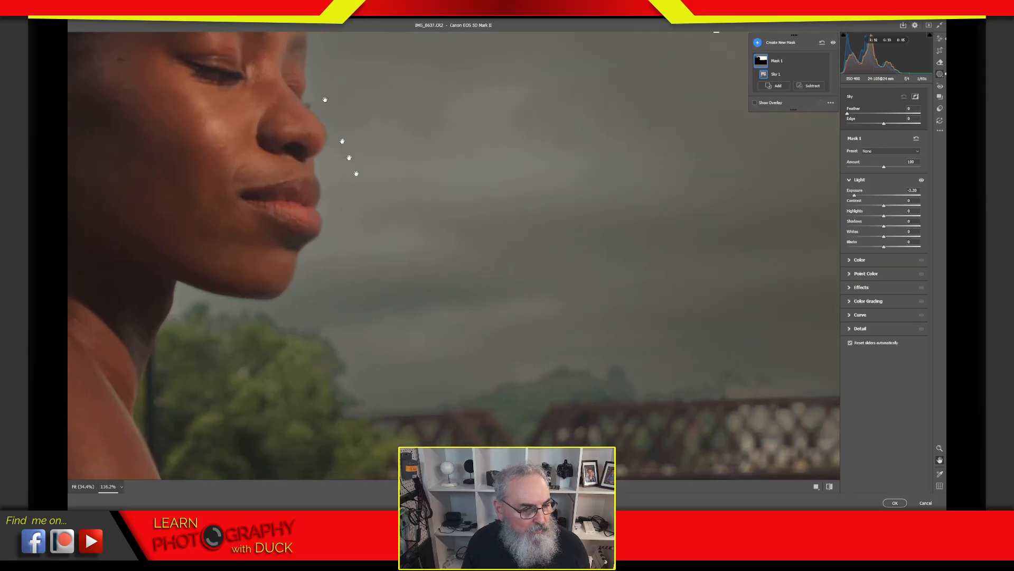
{"action": "left_click_drag", "start_coordinate": [436, 254], "coordinate": [584, 355]}
{"action": "left_click_drag", "start_coordinate": [455, 102], "coordinate": [501, 172]}
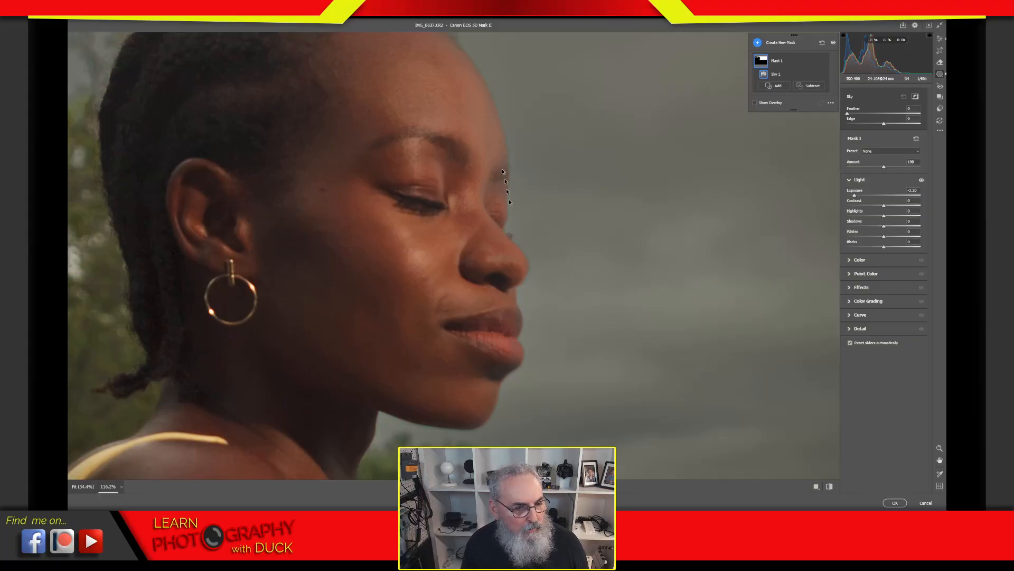
Switch to Lightroom Classic and magnify the mask edge along the woman's forehead.
{"action": "key", "text": "Return"}
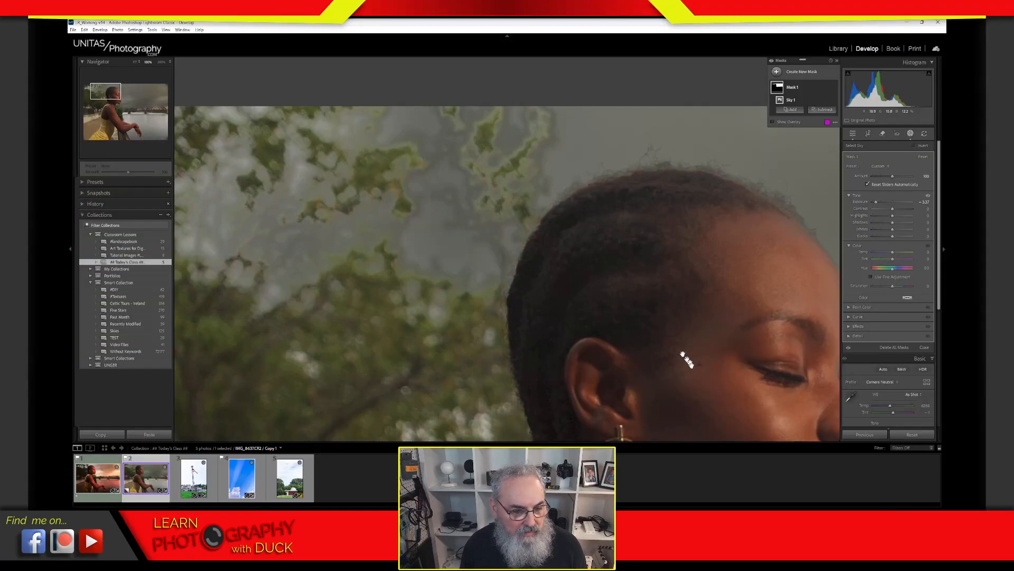
{"action": "left_click_drag", "start_coordinate": [684, 358], "coordinate": [432, 294]}
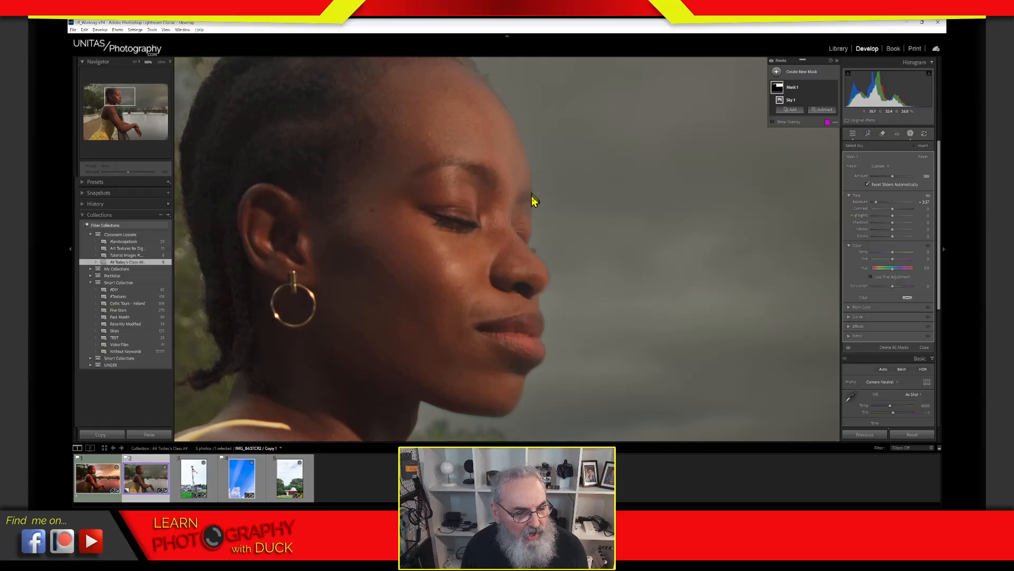
{"action": "key", "text": "super+plus"}
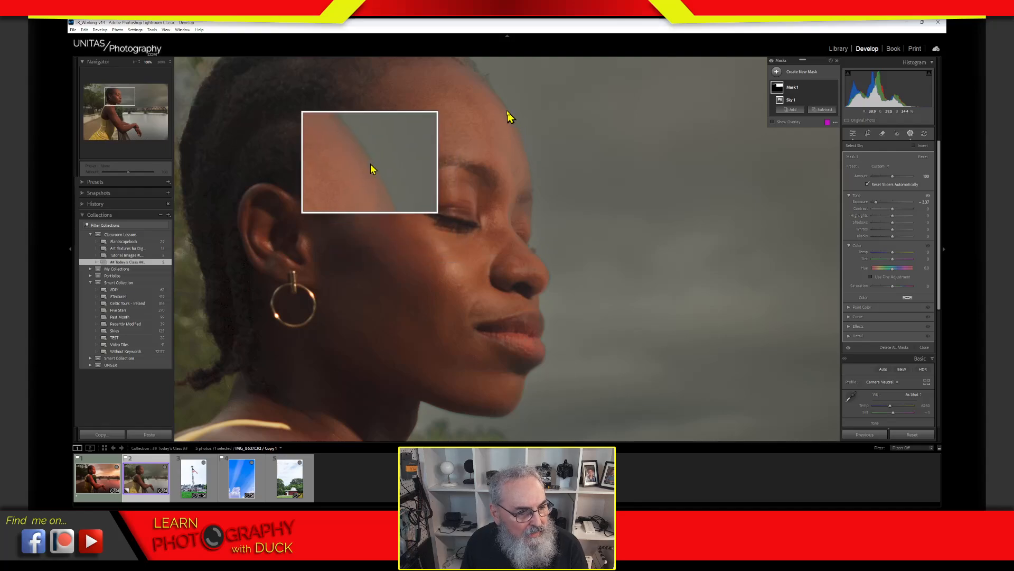
Return to Camera Raw and magnify the mask edge along the same part of the forehead.
{"action": "key", "text": "ctrl+alt+m"}
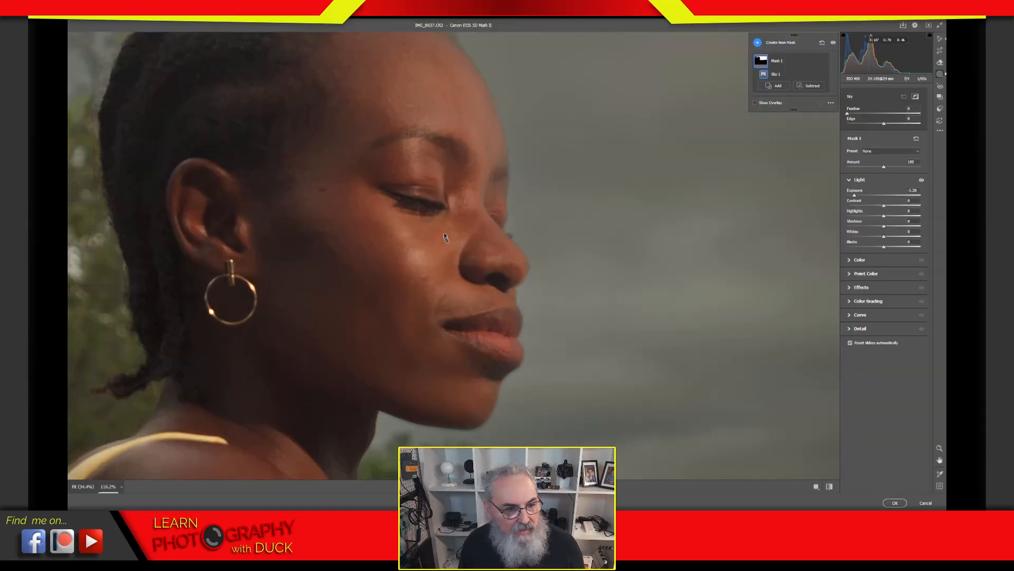
{"action": "left_click_drag", "start_coordinate": [530, 128], "coordinate": [575, 204]}
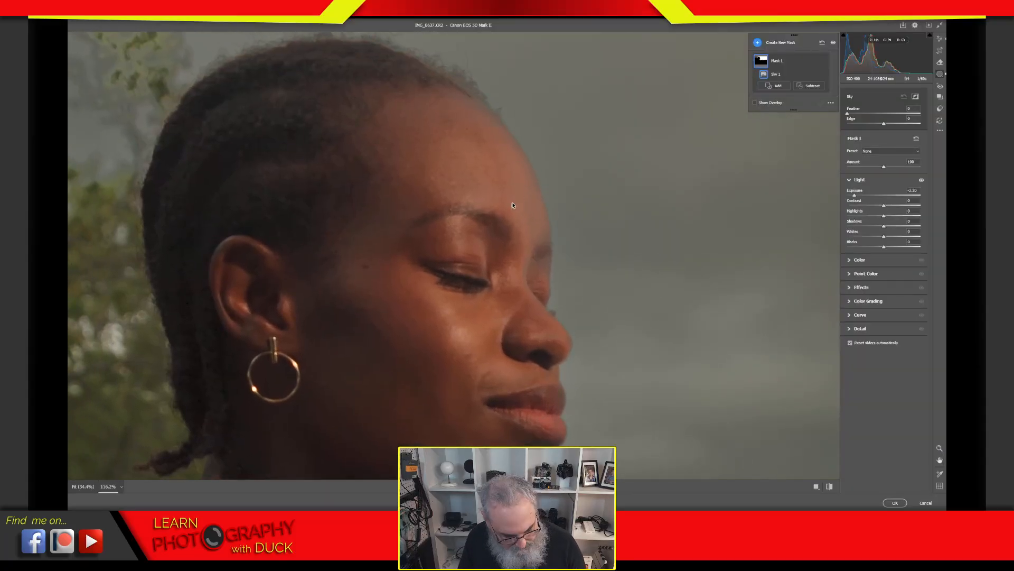
{"action": "key", "text": "super+plus"}
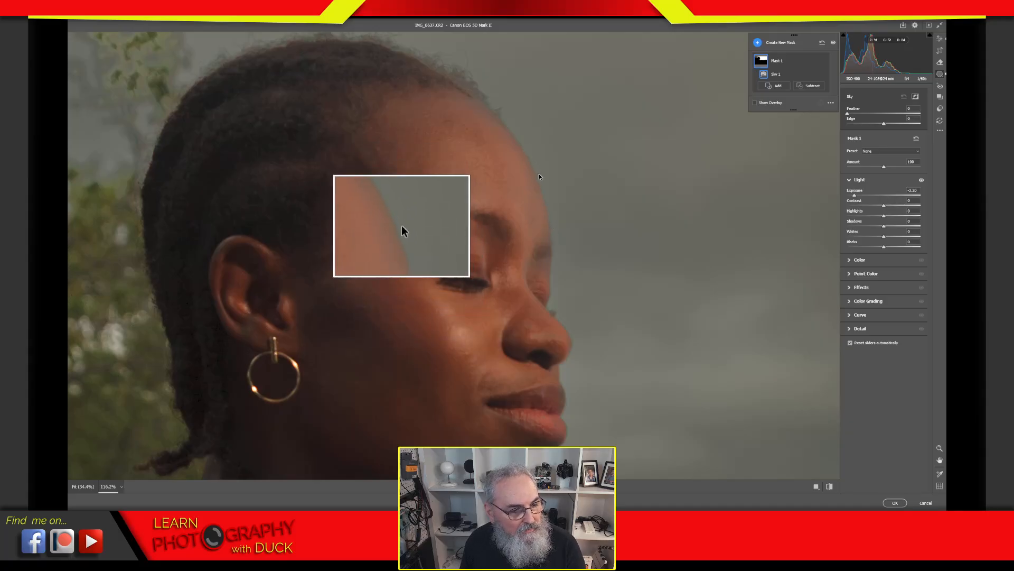
{"action": "key", "text": "super+Escape"}
Set the sky mask's feather to about 8 while viewing the hair and foliage in Camera Raw.
{"action": "key", "text": "space"}
{"action": "left_click_drag", "start_coordinate": [612, 328], "coordinate": [519, 111]}
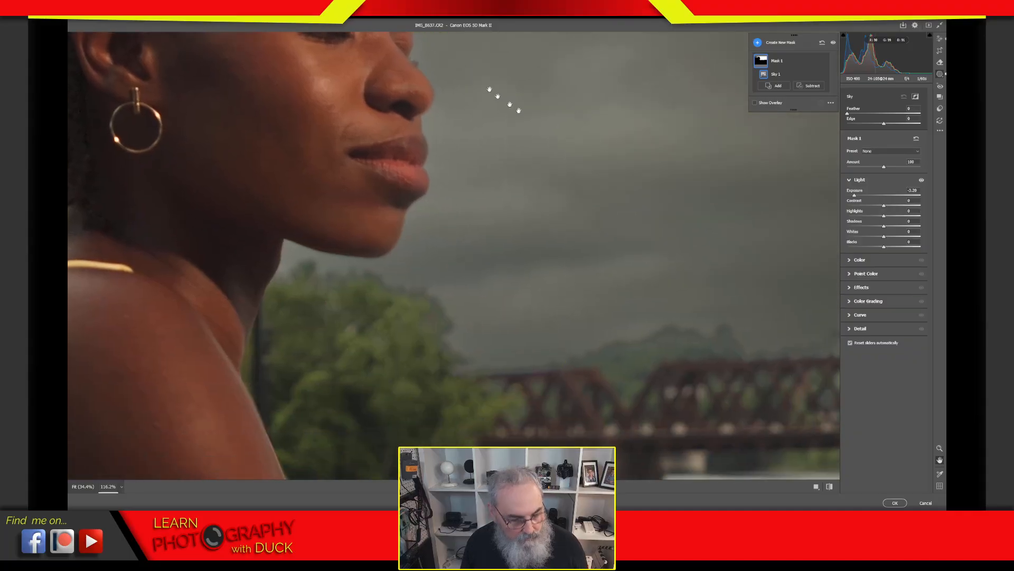
{"action": "key", "text": "space"}
{"action": "left_click_drag", "start_coordinate": [566, 217], "coordinate": [677, 364]}
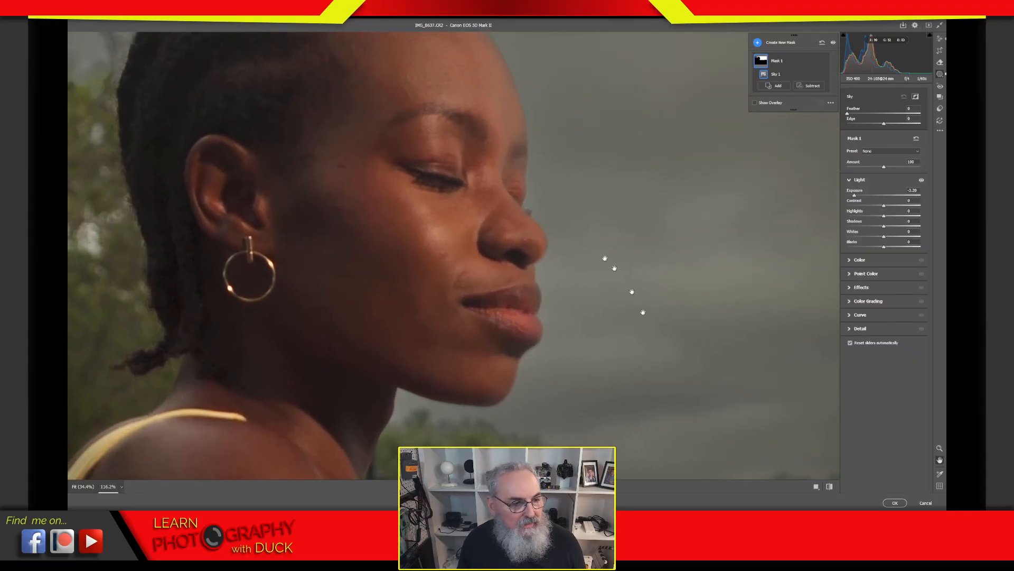
{"action": "left_click_drag", "start_coordinate": [601, 239], "coordinate": [898, 390]}
{"action": "left_click_drag", "start_coordinate": [666, 331], "coordinate": [671, 336]}
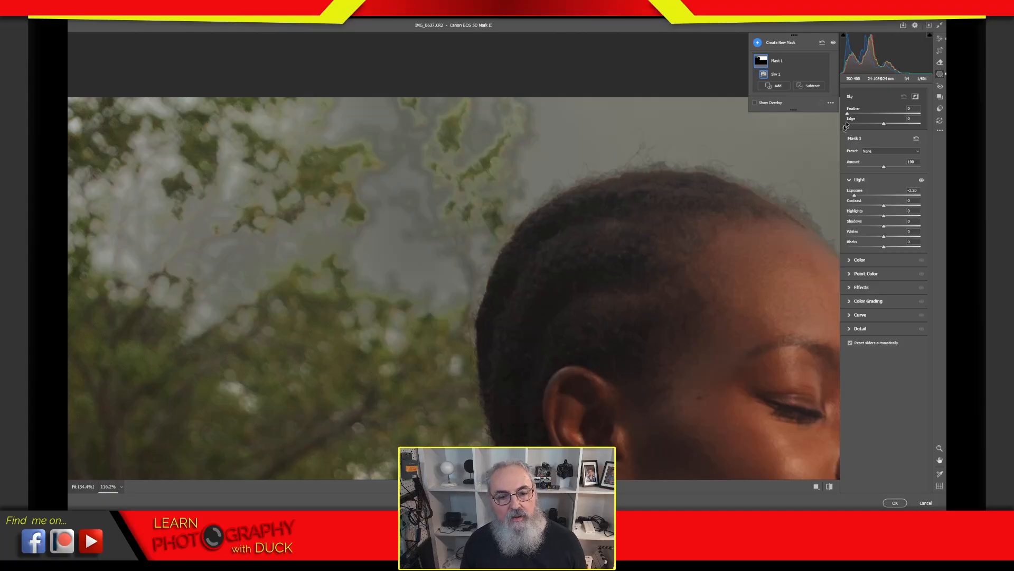
{"action": "left_click_drag", "start_coordinate": [848, 114], "coordinate": [864, 110]}
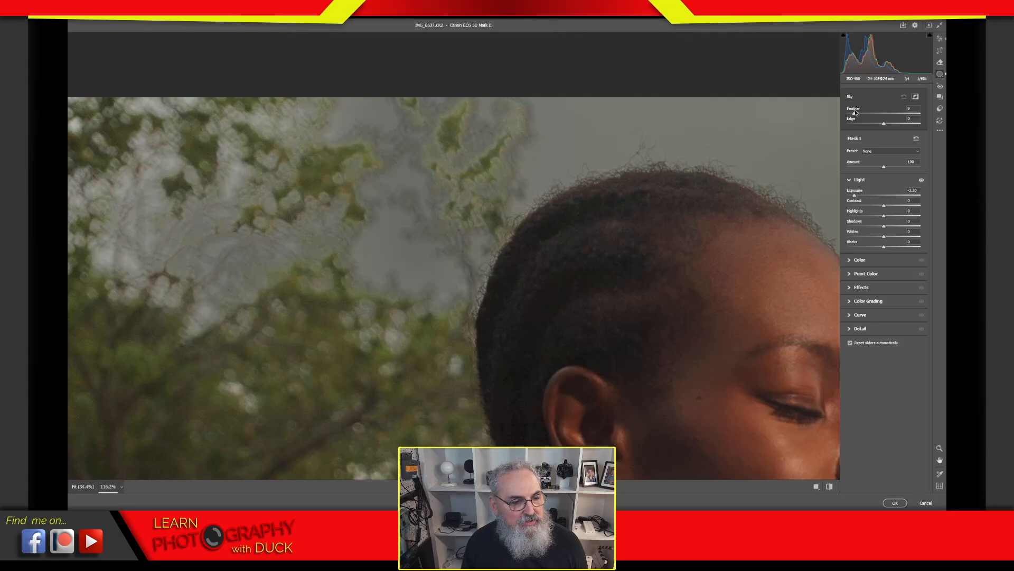
{"action": "left_click_drag", "start_coordinate": [855, 112], "coordinate": [854, 113]}
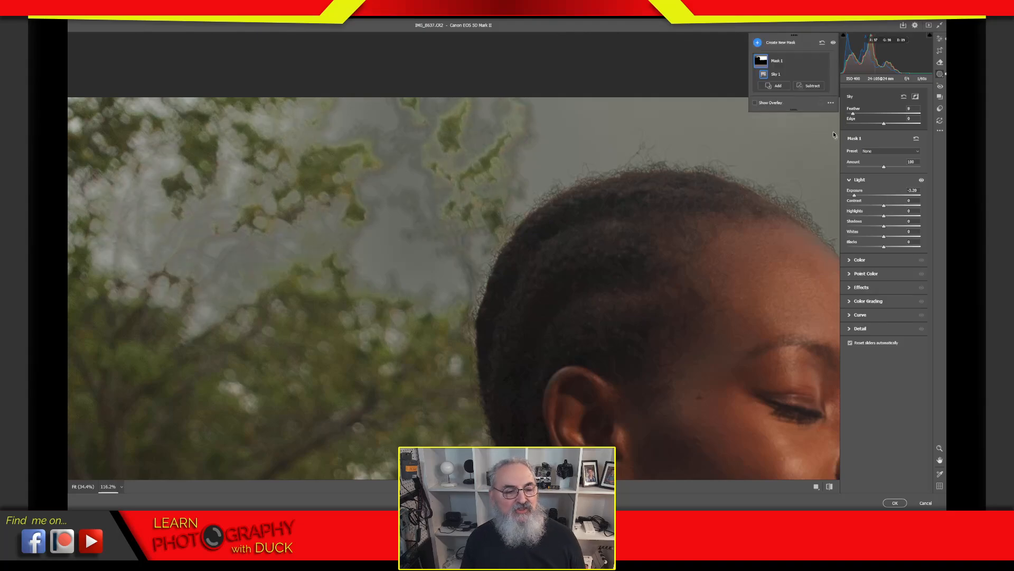
Set the sky mask's edge to about 9 and inspect the outline of the foliage, hair and face.
{"action": "left_click_drag", "start_coordinate": [854, 120], "coordinate": [860, 119]}
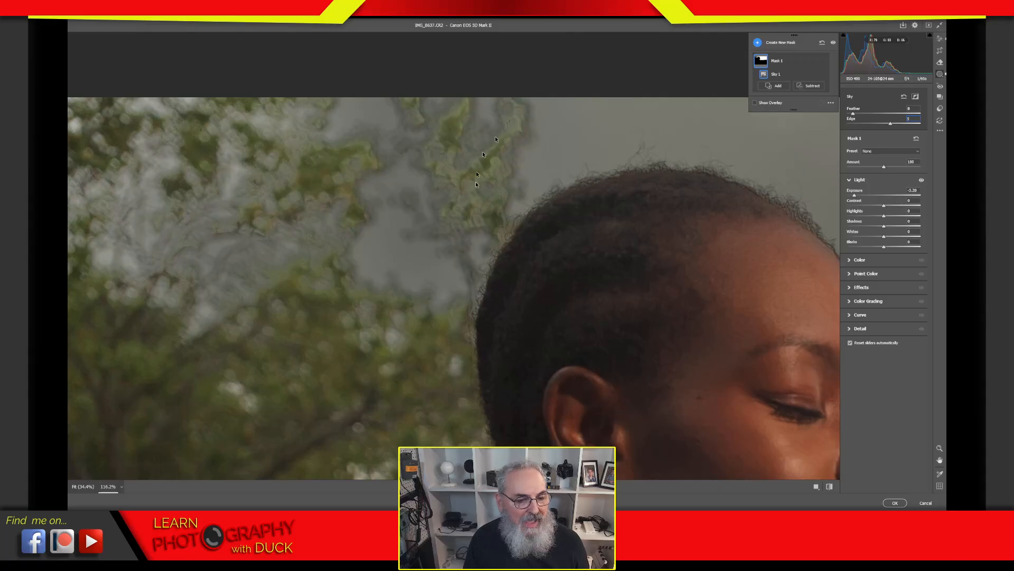
{"action": "left_click_drag", "start_coordinate": [645, 238], "coordinate": [351, 165]}
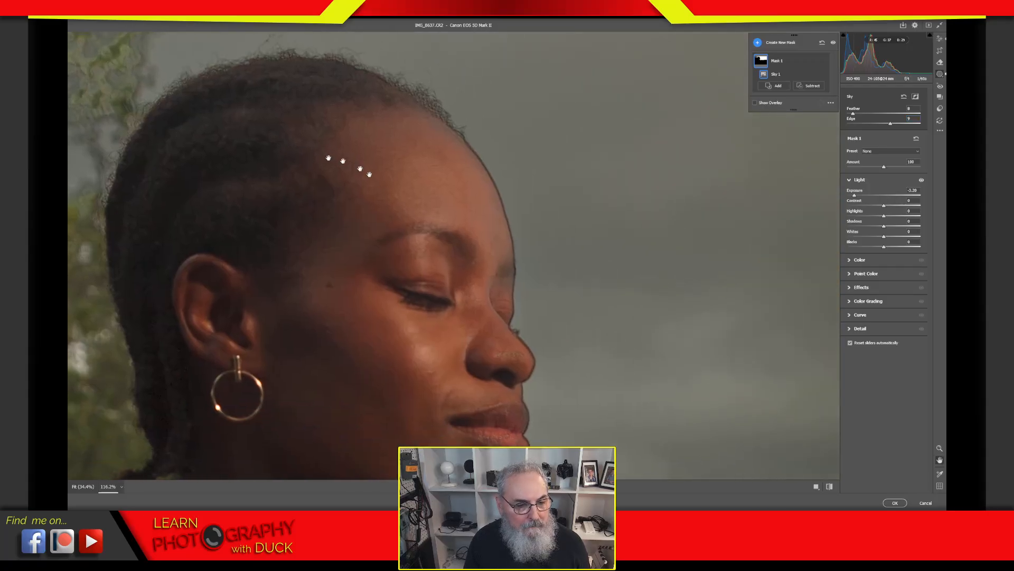
{"action": "left_click_drag", "start_coordinate": [566, 351], "coordinate": [550, 136]}
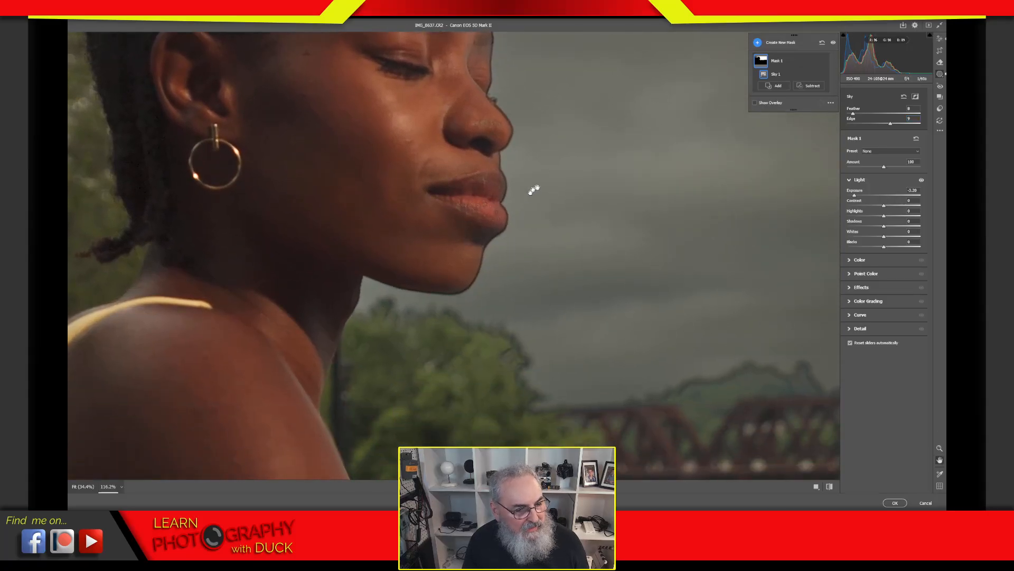
{"action": "left_click_drag", "start_coordinate": [534, 189], "coordinate": [589, 307]}
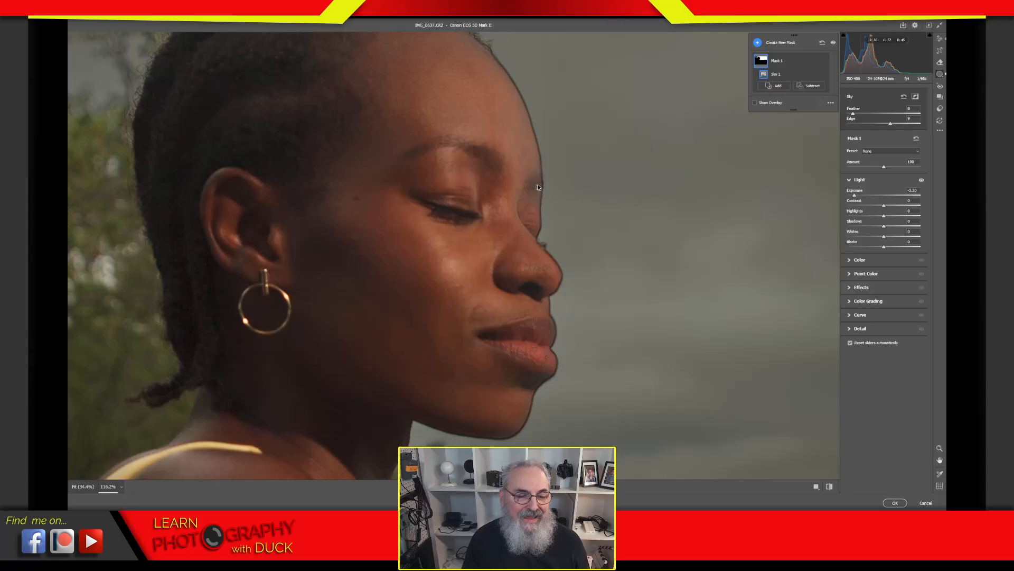
{"action": "left_click_drag", "start_coordinate": [554, 102], "coordinate": [627, 197]}
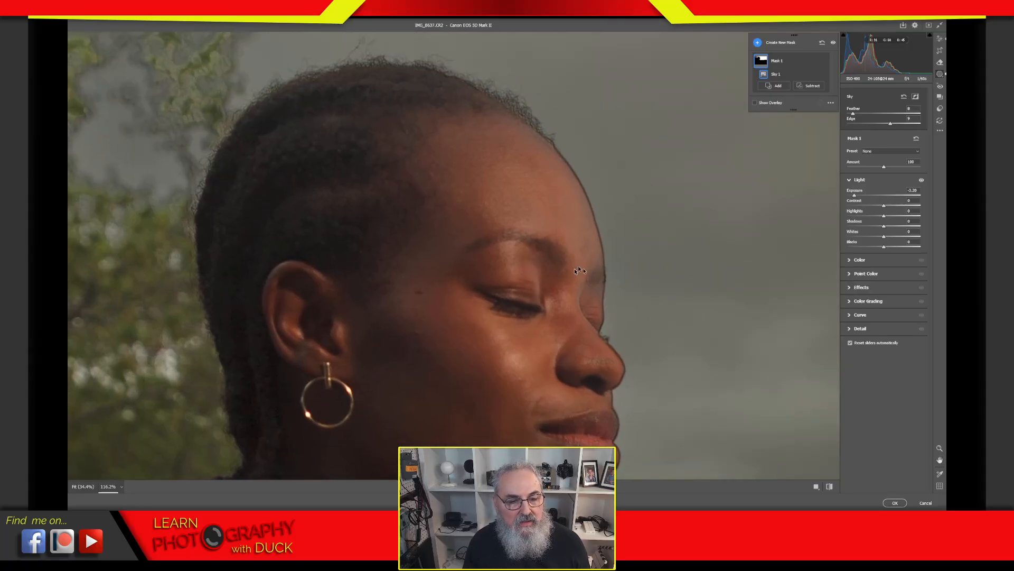
Set the sky mask's feather to about 23 and its exposure to about -3.05.
{"action": "left_click_drag", "start_coordinate": [853, 114], "coordinate": [865, 113]}
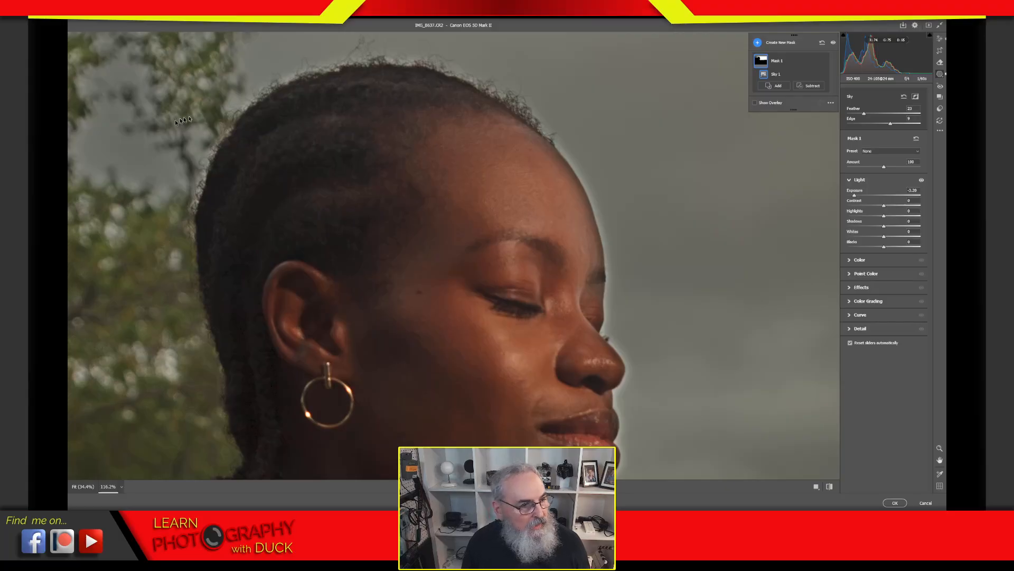
{"action": "left_click_drag", "start_coordinate": [180, 121], "coordinate": [464, 178]}
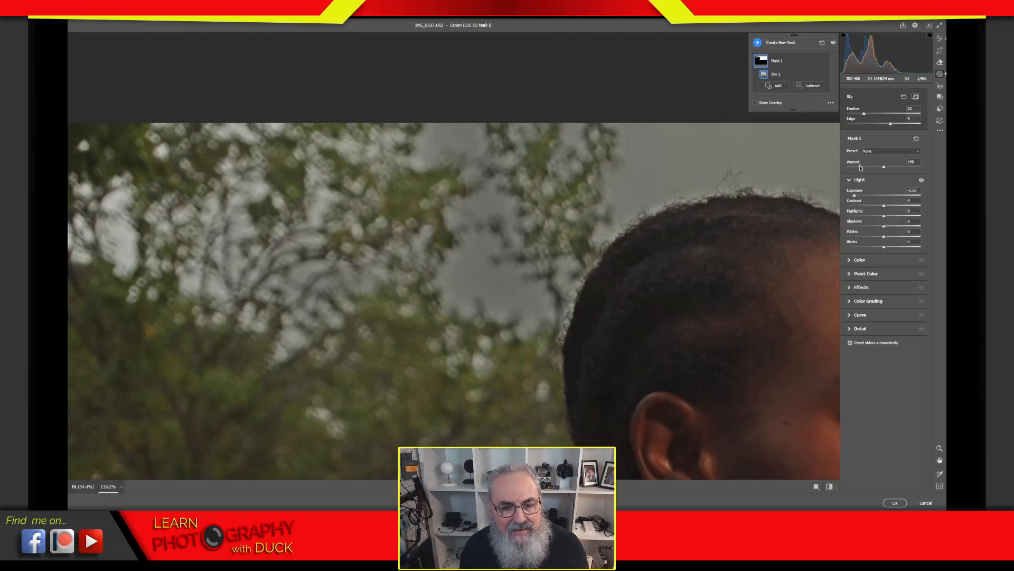
{"action": "mouse_move", "coordinate": [855, 198]}
{"action": "left_mouse_down"}
{"action": "mouse_move", "coordinate": [869, 197]}
{"action": "mouse_move", "coordinate": [856, 198]}
{"action": "left_mouse_up"}
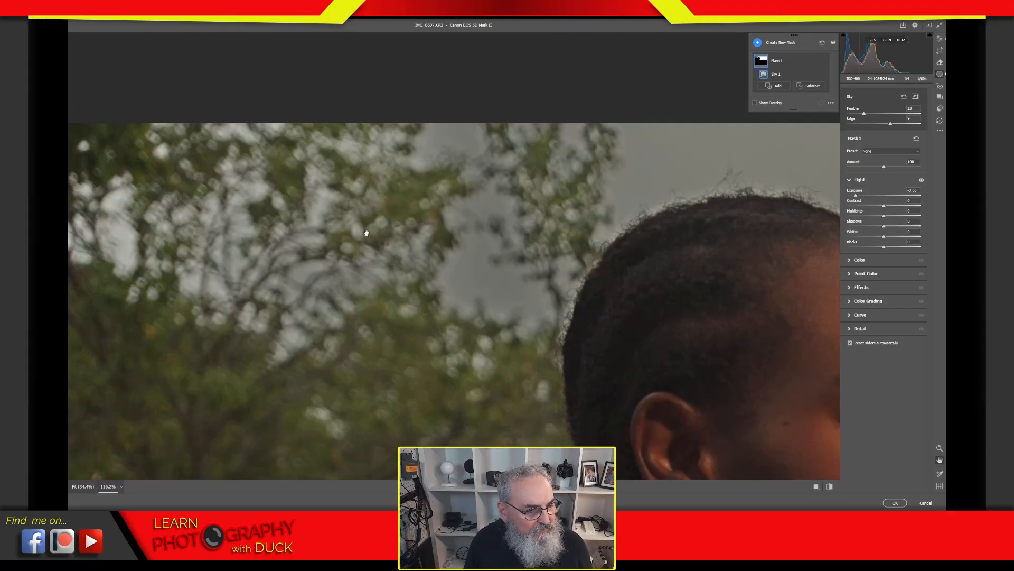
Examine the sky mask's transitions in the foliage, along the bridge and around the face profile.
{"action": "left_click_drag", "start_coordinate": [366, 233], "coordinate": [552, 211]}
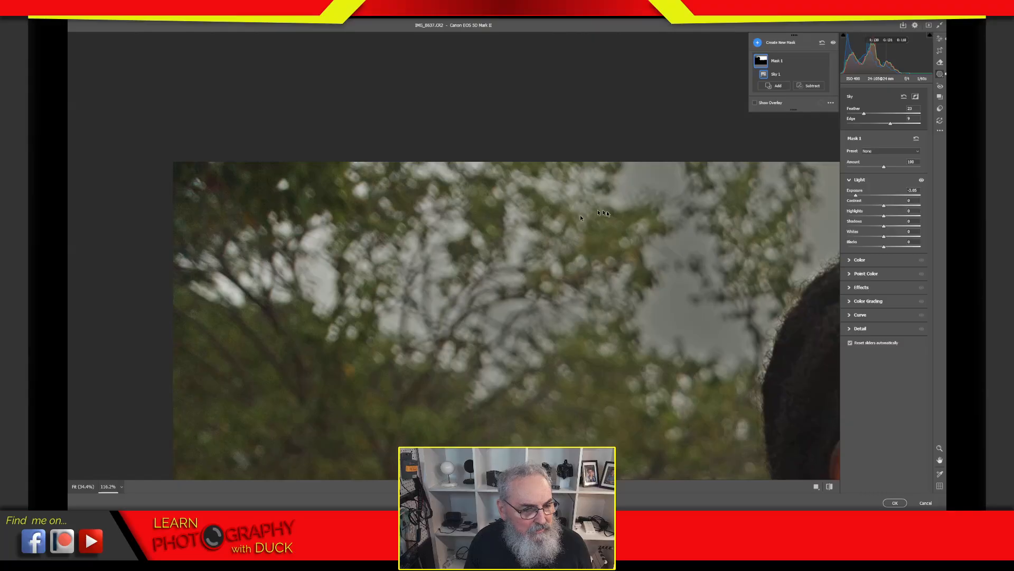
{"action": "left_click_drag", "start_coordinate": [638, 282], "coordinate": [443, 227]}
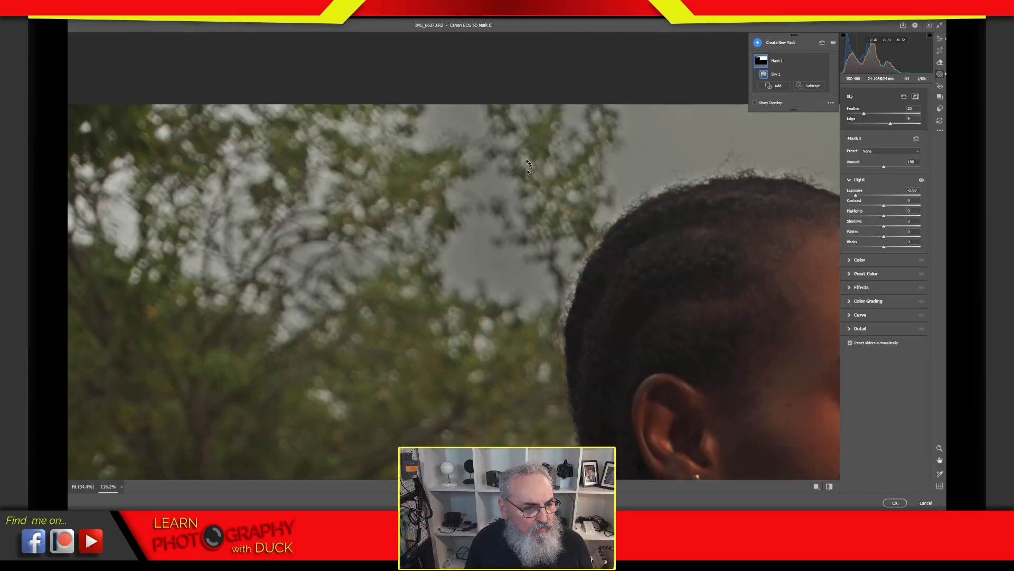
{"action": "left_click_drag", "start_coordinate": [452, 305], "coordinate": [375, 240]}
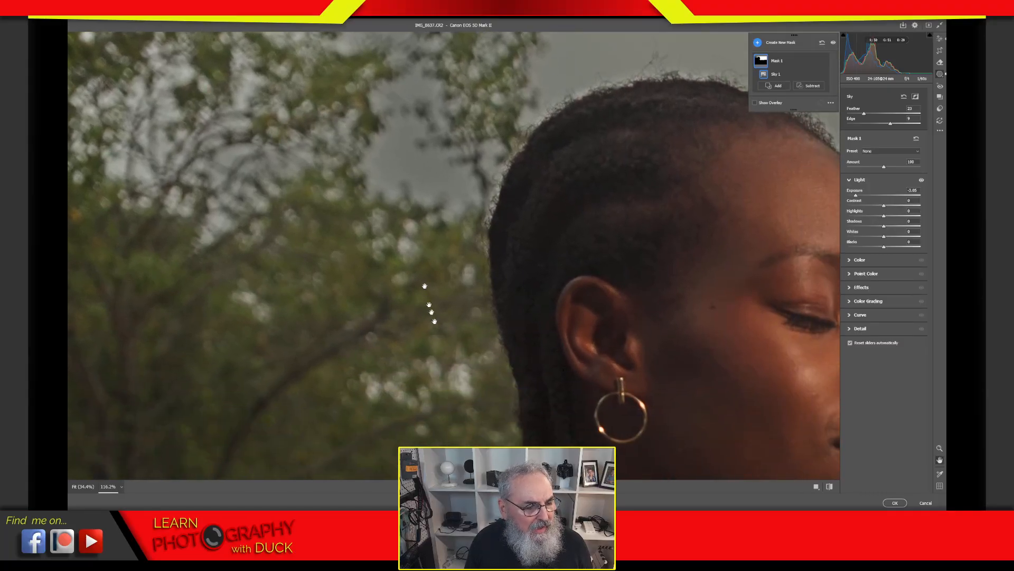
{"action": "left_click_drag", "start_coordinate": [430, 311], "coordinate": [155, 44]}
{"action": "left_click_drag", "start_coordinate": [545, 333], "coordinate": [140, 152]}
{"action": "left_click_drag", "start_coordinate": [528, 206], "coordinate": [315, 225]}
{"action": "left_click_drag", "start_coordinate": [627, 210], "coordinate": [347, 224]}
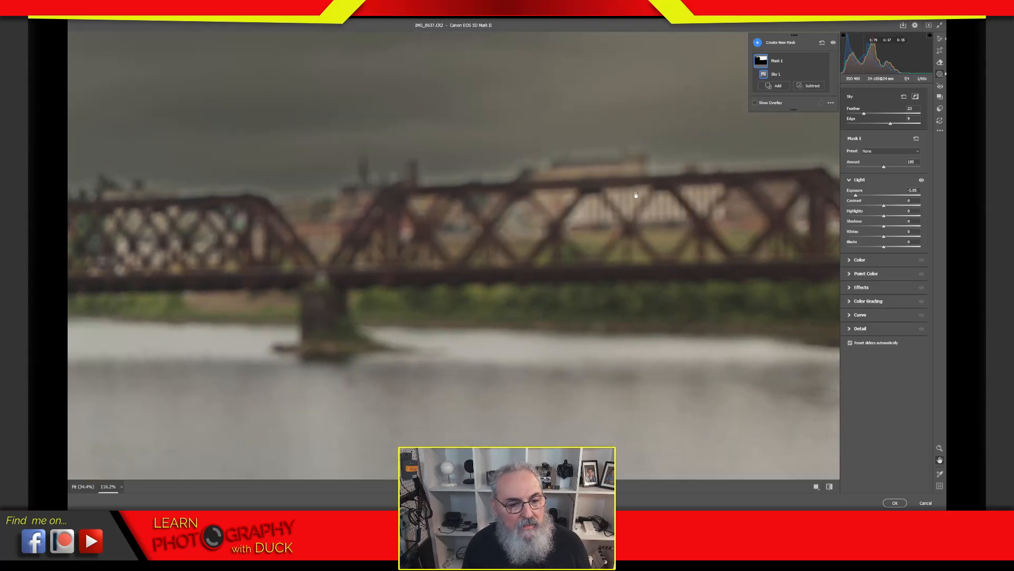
{"action": "left_click_drag", "start_coordinate": [441, 230], "coordinate": [868, 418]}
{"action": "left_click_drag", "start_coordinate": [505, 248], "coordinate": [803, 312]}
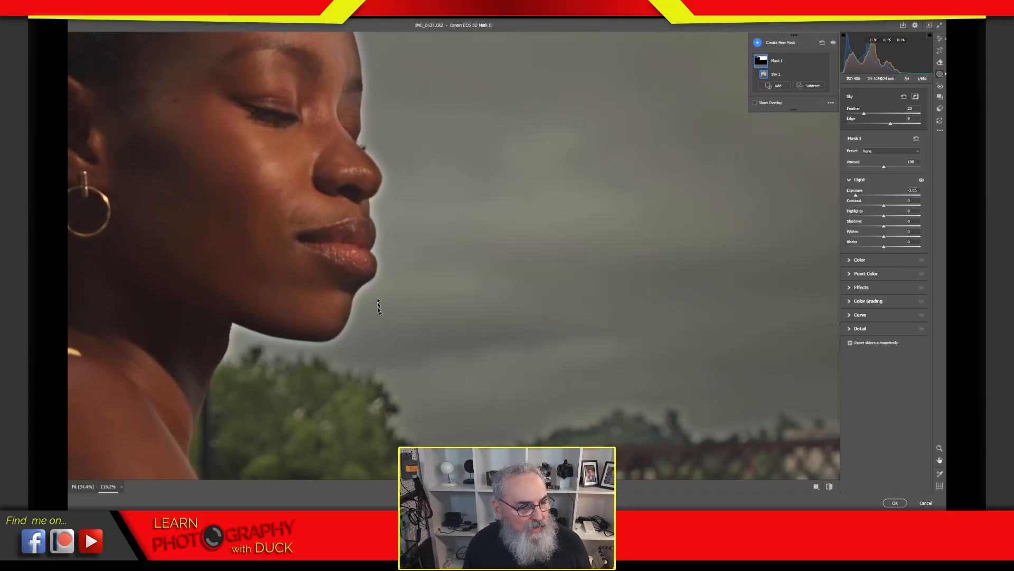
{"action": "left_click_drag", "start_coordinate": [731, 330], "coordinate": [222, 145]}
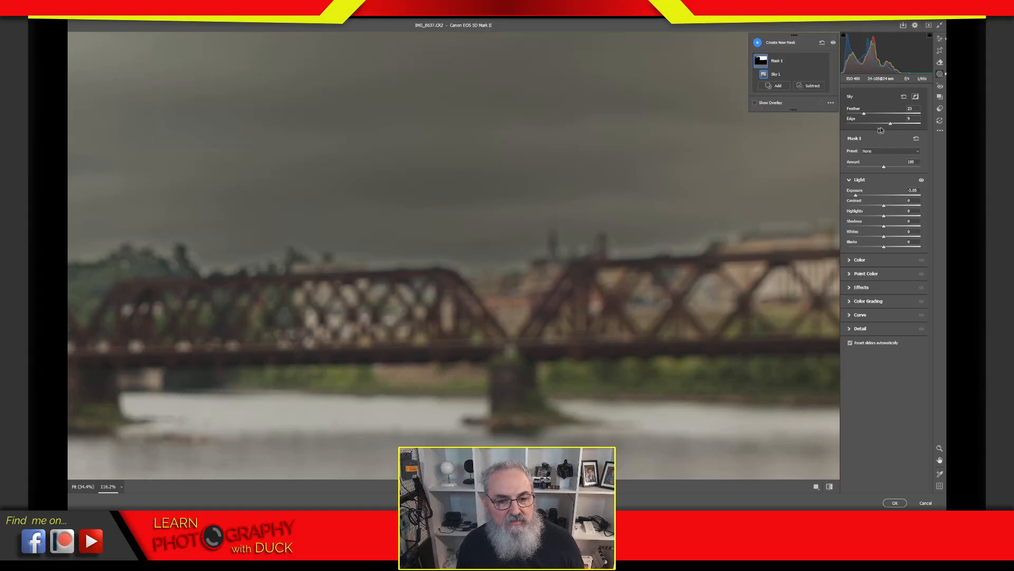
Set the sky mask's edge to about 17 and inspect the outline around the woman's face.
{"action": "mouse_move", "coordinate": [885, 127]}
{"action": "left_mouse_down"}
{"action": "mouse_move", "coordinate": [872, 125]}
{"action": "mouse_move", "coordinate": [898, 125]}
{"action": "mouse_move", "coordinate": [866, 126]}
{"action": "mouse_move", "coordinate": [896, 125]}
{"action": "left_mouse_up"}
{"action": "key", "text": "space"}
{"action": "left_click_drag", "start_coordinate": [342, 192], "coordinate": [806, 283]}
{"action": "left_click_drag", "start_coordinate": [618, 215], "coordinate": [645, 270]}
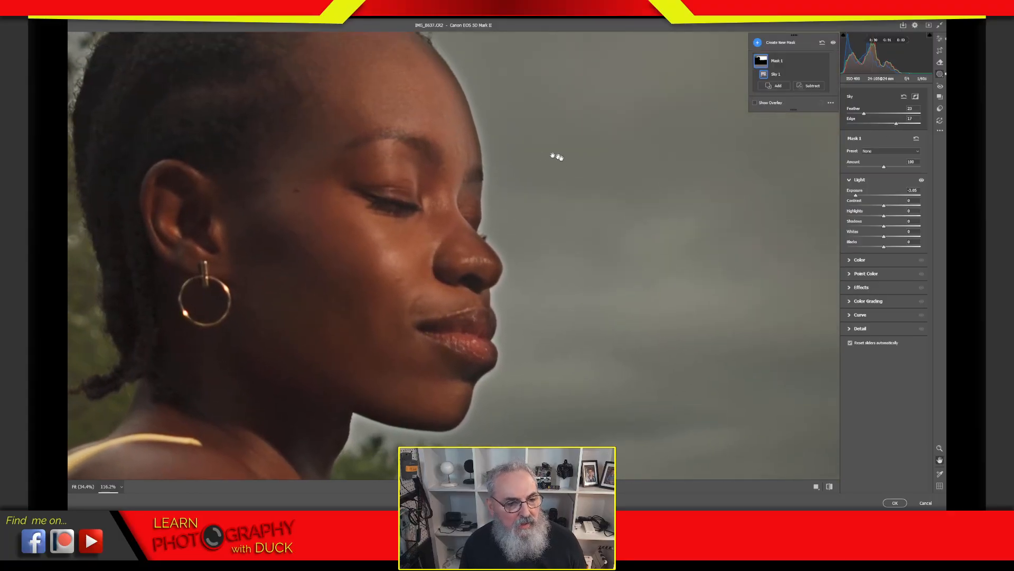
{"action": "left_click_drag", "start_coordinate": [554, 154], "coordinate": [600, 199]}
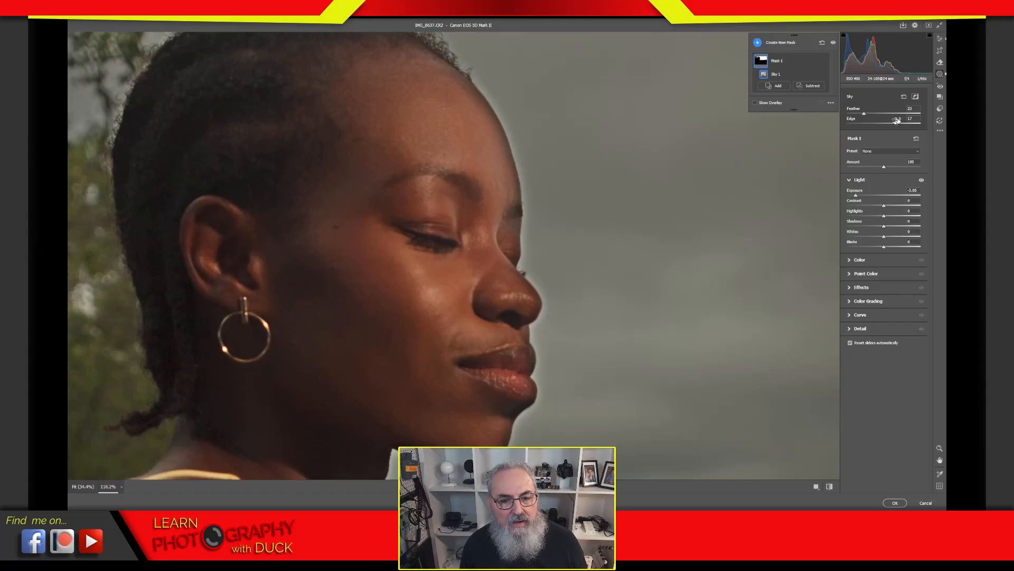
Set the sky mask's edge to 48 and inspect the woman's hairline, forehead and face profile.
{"action": "left_click_drag", "start_coordinate": [895, 123], "coordinate": [885, 125]}
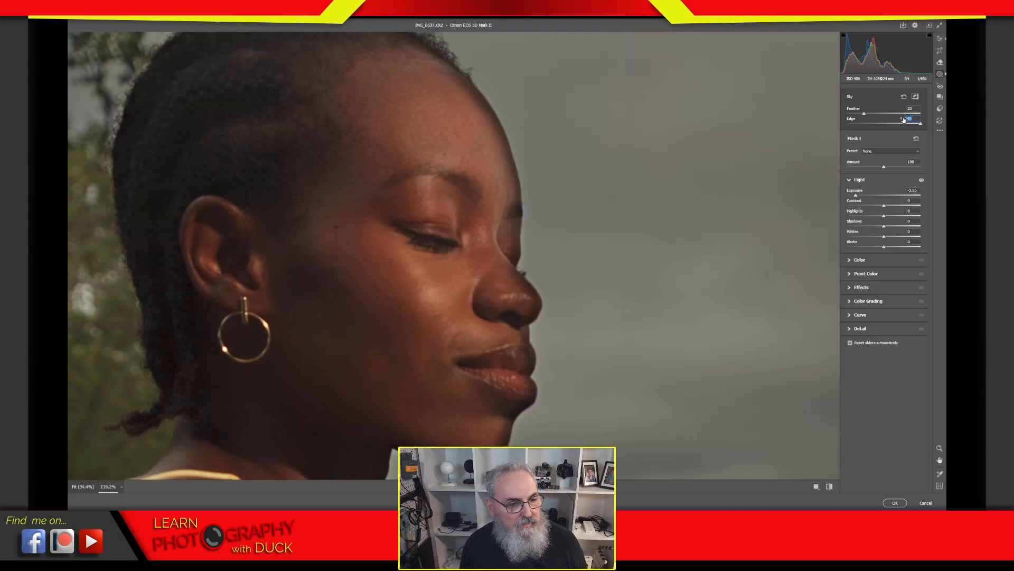
{"action": "left_click_drag", "start_coordinate": [904, 119], "coordinate": [897, 123]}
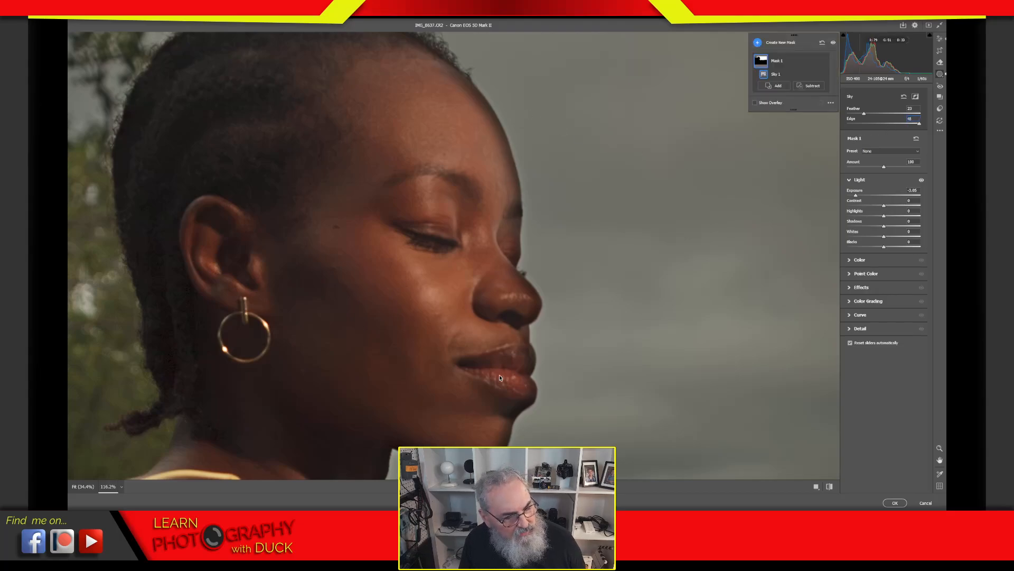
{"action": "left_click_drag", "start_coordinate": [534, 254], "coordinate": [515, 242]}
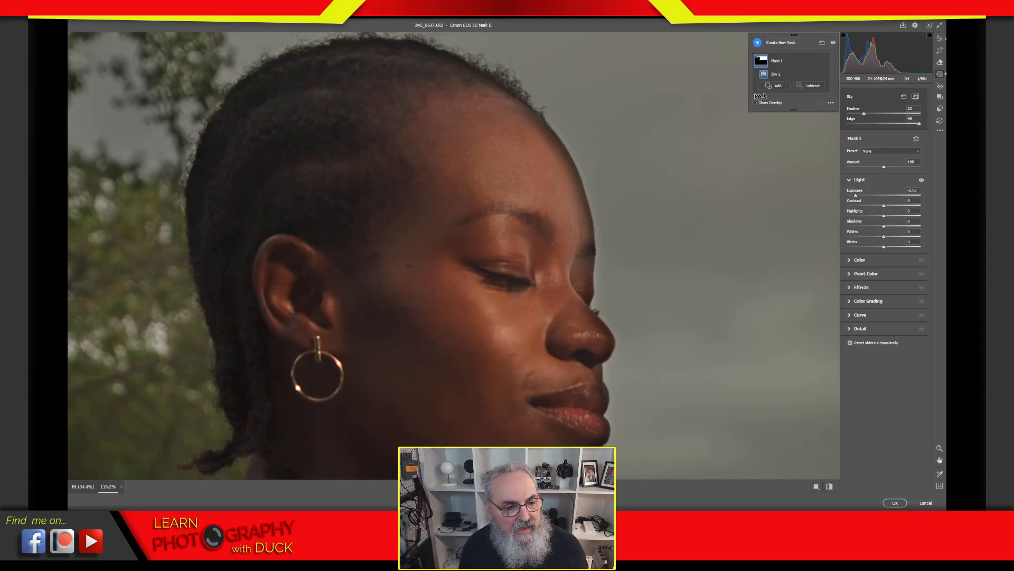
Subtract a brush from the sky mask and paint along the forehead and nose bridge, setting the brush feather to about 83 and flow to 96.
{"action": "left_click", "coordinate": [813, 86]}
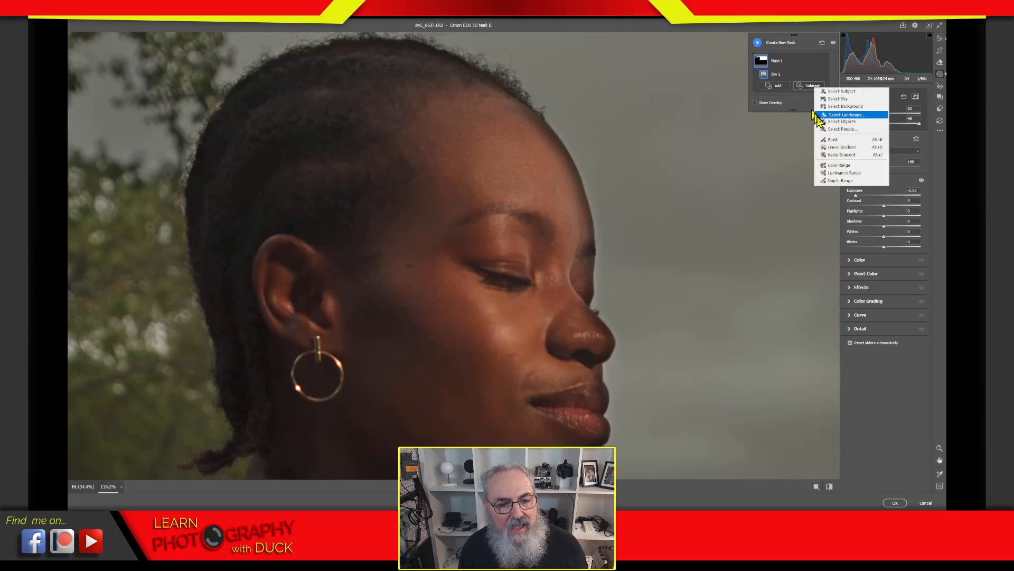
{"action": "left_click", "coordinate": [828, 141]}
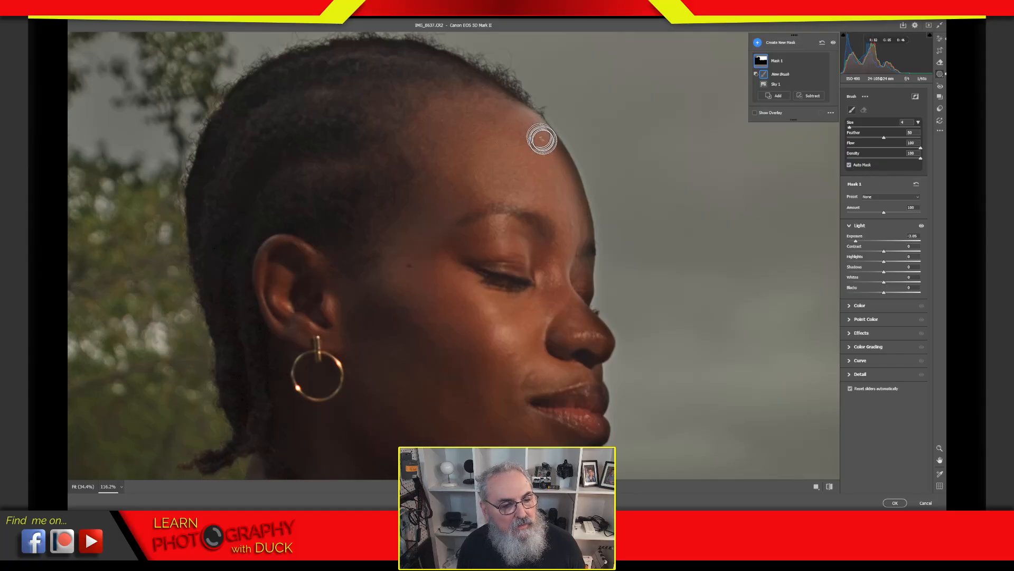
{"action": "mouse_move", "coordinate": [542, 139]}
{"action": "left_mouse_down"}
{"action": "mouse_move", "coordinate": [573, 199]}
{"action": "mouse_move", "coordinate": [585, 284]}
{"action": "left_mouse_up"}
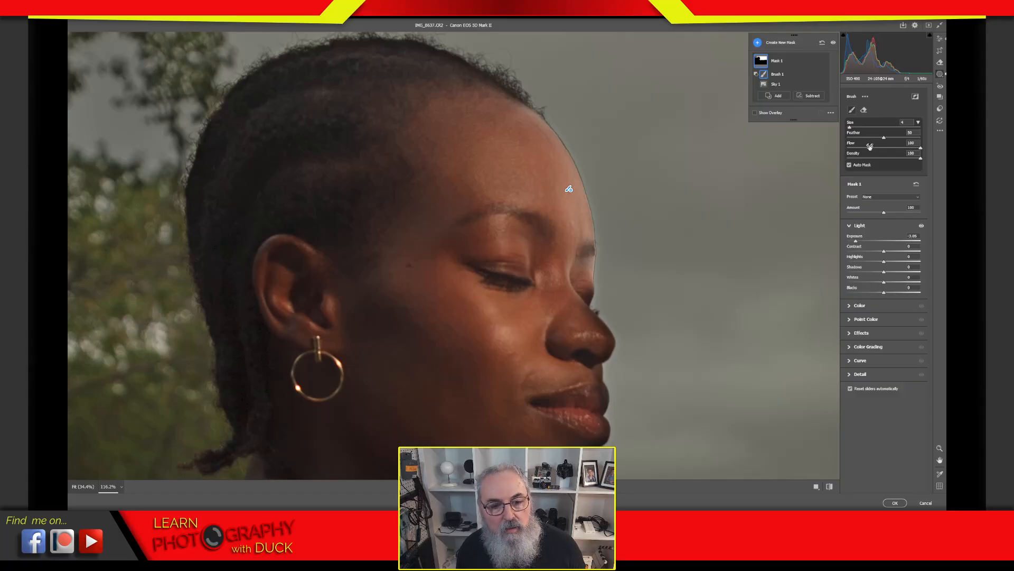
{"action": "left_click_drag", "start_coordinate": [885, 138], "coordinate": [908, 138]}
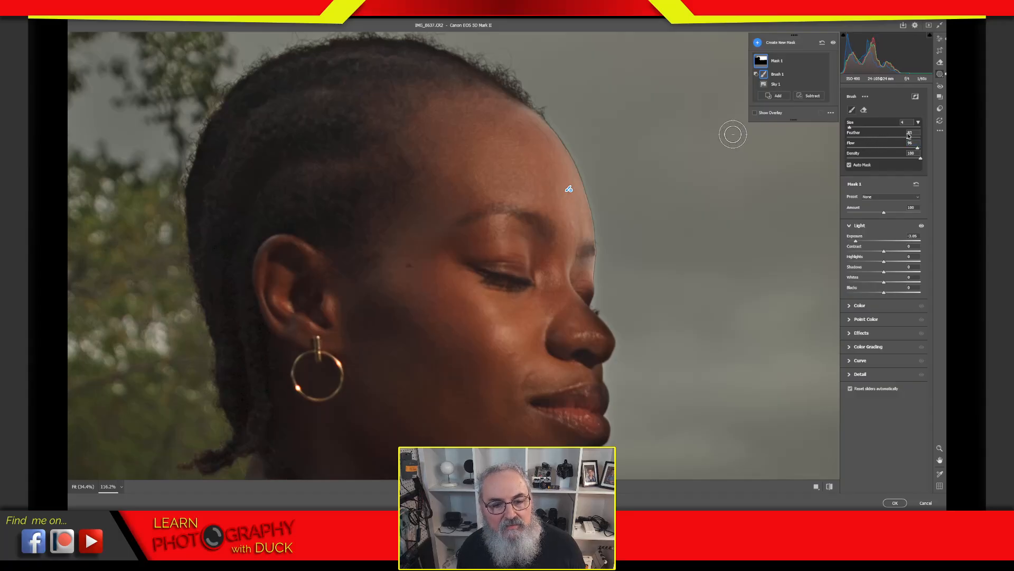
{"action": "mouse_move", "coordinate": [536, 141]}
{"action": "left_mouse_down"}
{"action": "mouse_move", "coordinate": [546, 129]}
{"action": "mouse_move", "coordinate": [566, 164]}
{"action": "mouse_move", "coordinate": [585, 274]}
{"action": "left_mouse_up"}
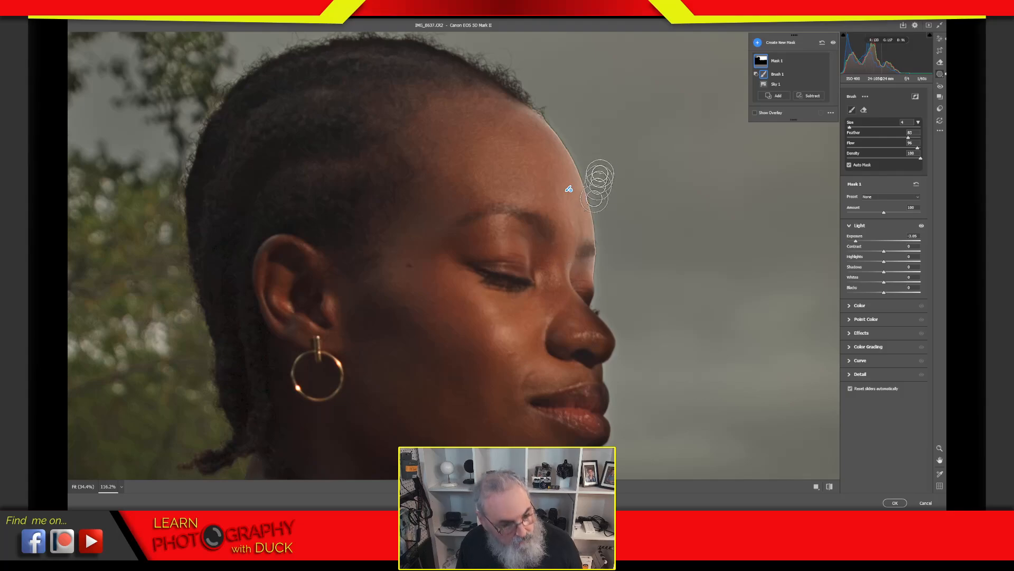
Set the brush eraser's feather to about 99 and size to 7, and erase along the forehead outline.
{"action": "key", "text": "alt"}
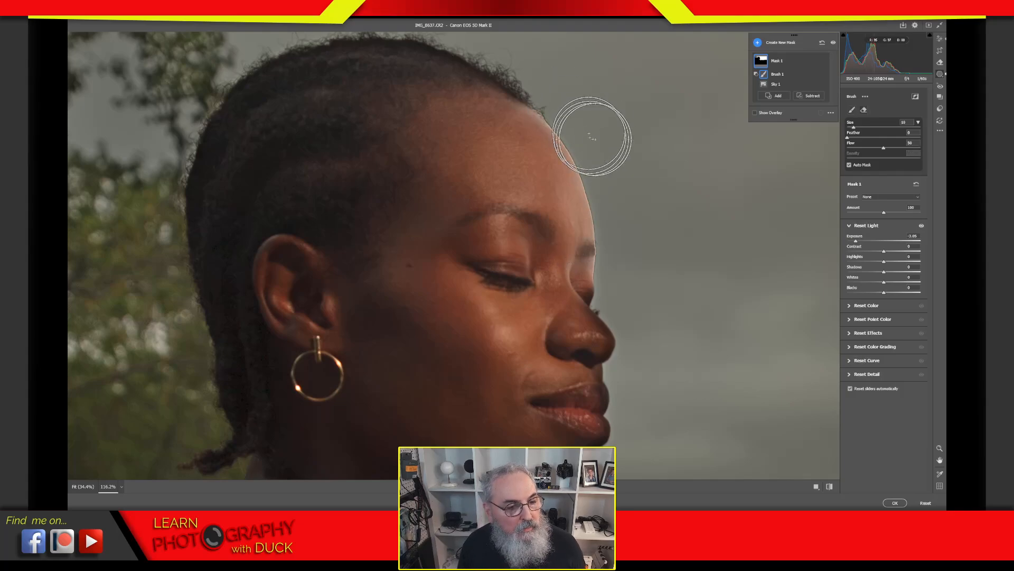
{"action": "left_click_drag", "start_coordinate": [848, 139], "coordinate": [919, 138]}
{"action": "left_click_drag", "start_coordinate": [854, 130], "coordinate": [920, 130]}
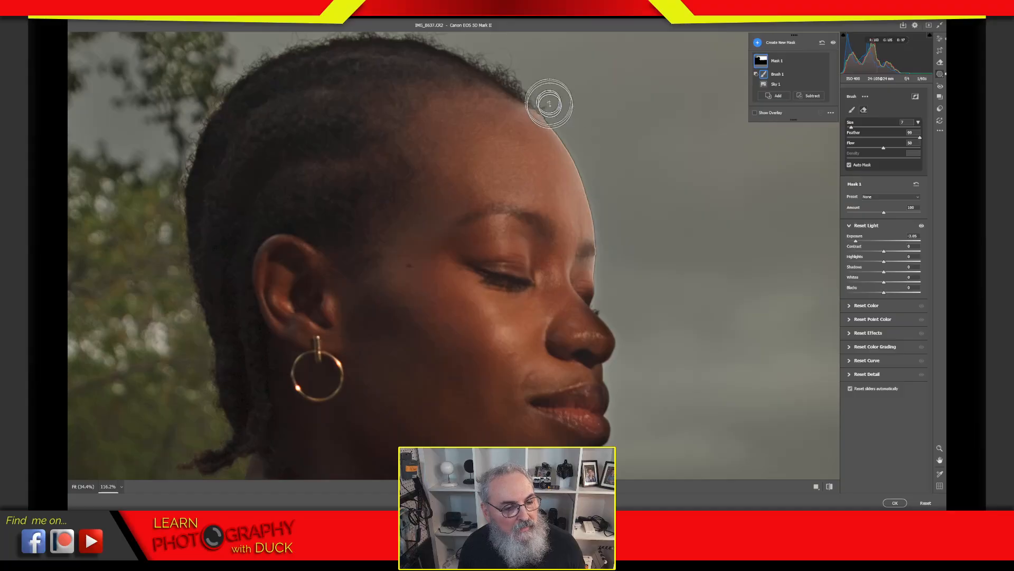
{"action": "left_click_drag", "start_coordinate": [600, 243], "coordinate": [597, 234]}
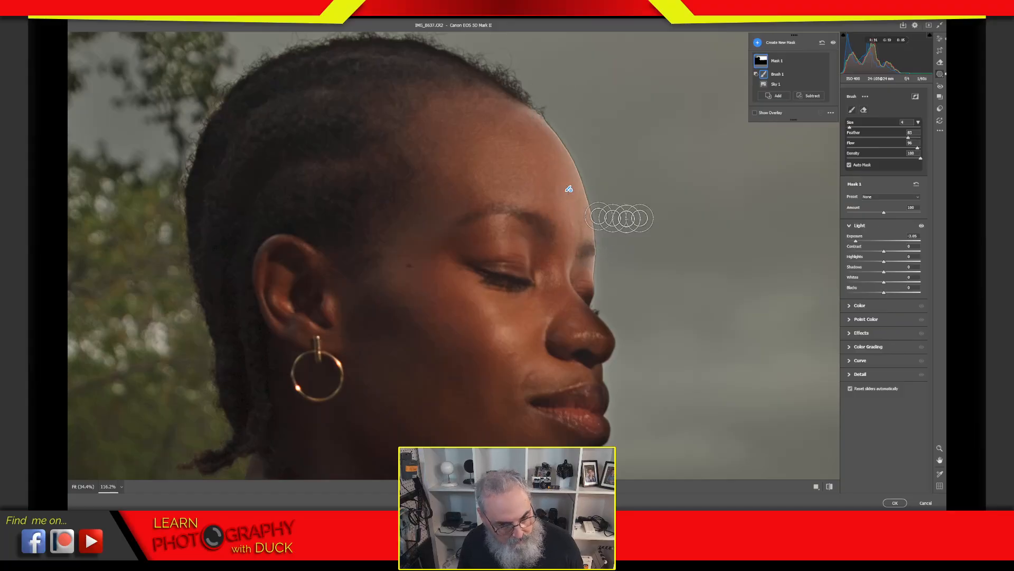
Erase more of the subtracted brush strokes along the forehead with an eraser flow of about 66, and check the face profile.
{"action": "key", "text": "alt"}
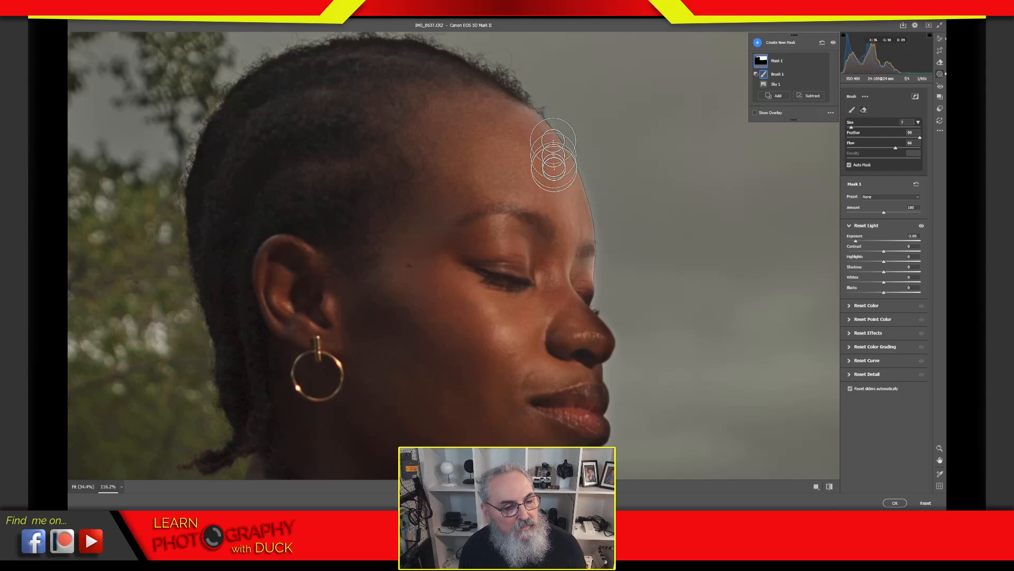
{"action": "mouse_move", "coordinate": [584, 179]}
{"action": "left_mouse_down"}
{"action": "mouse_move", "coordinate": [600, 253]}
{"action": "mouse_move", "coordinate": [550, 109]}
{"action": "mouse_move", "coordinate": [575, 153]}
{"action": "left_mouse_up"}
{"action": "key", "text": "space"}
{"action": "left_click_drag", "start_coordinate": [574, 260], "coordinate": [573, 257]}
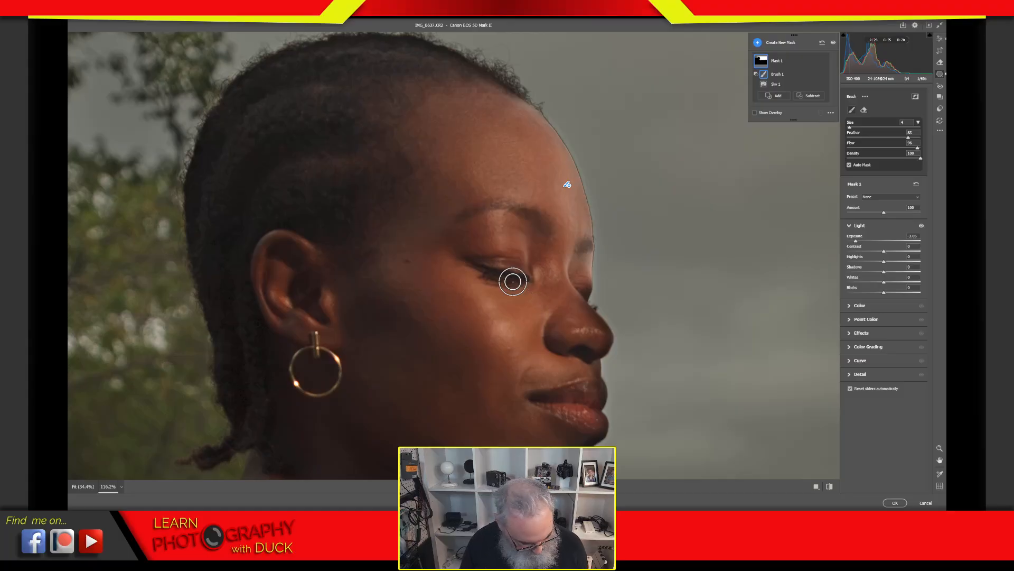
{"action": "left_click_drag", "start_coordinate": [564, 298], "coordinate": [498, 298]}
{"action": "left_click_drag", "start_coordinate": [560, 332], "coordinate": [454, 208]}
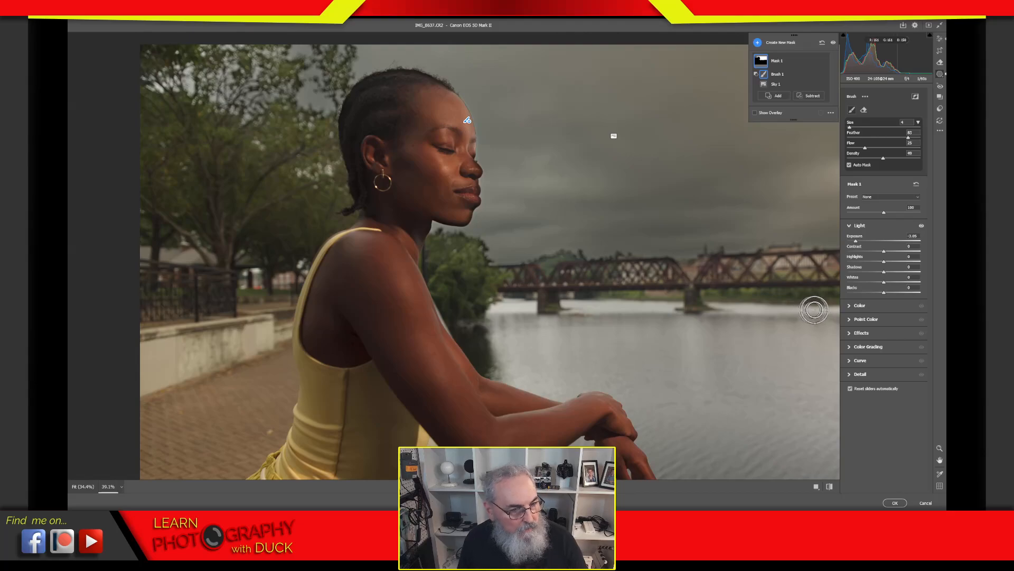
Inspect the darkened sky around the whole figure and cancel the Camera Raw edits.
{"action": "key", "text": "space"}
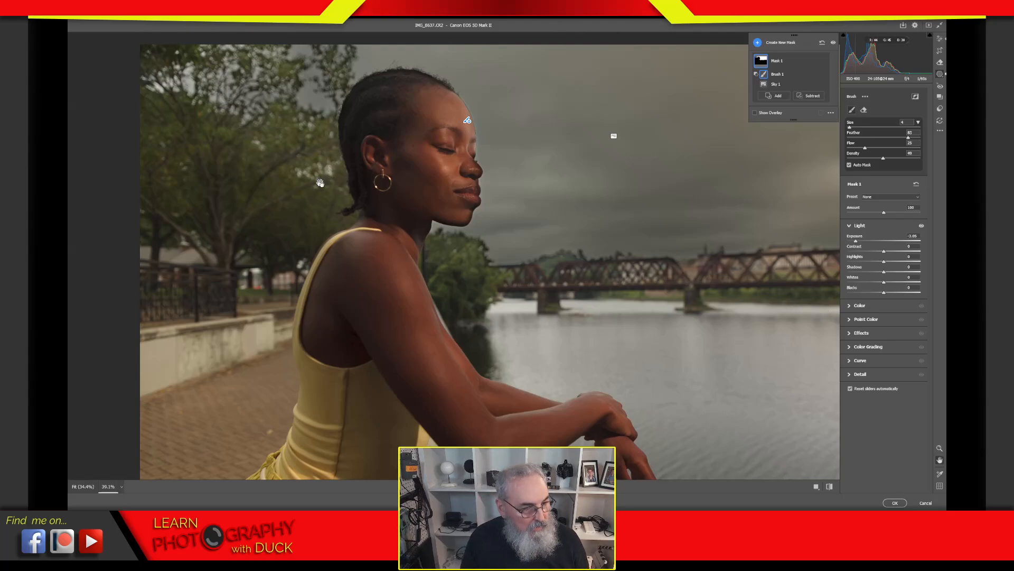
{"action": "left_click_drag", "start_coordinate": [328, 185], "coordinate": [339, 214]}
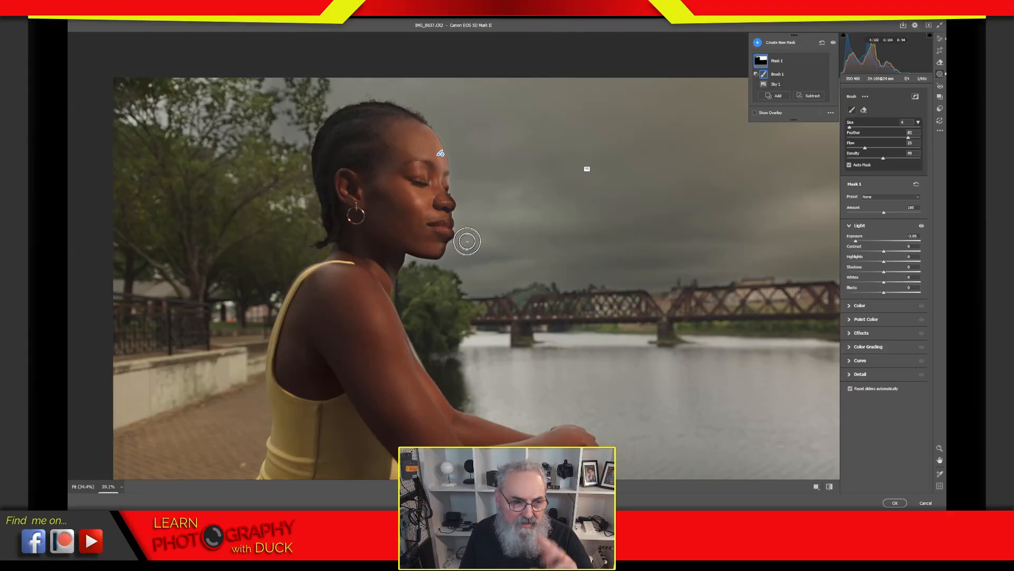
{"action": "key", "text": "space"}
{"action": "left_click_drag", "start_coordinate": [422, 263], "coordinate": [559, 317]}
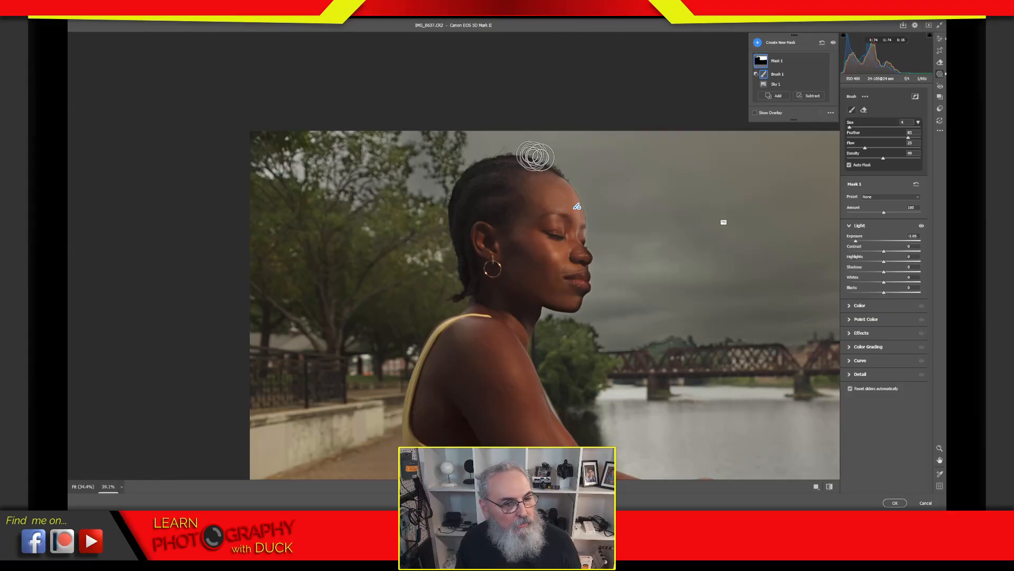
{"action": "left_click", "coordinate": [927, 503]}
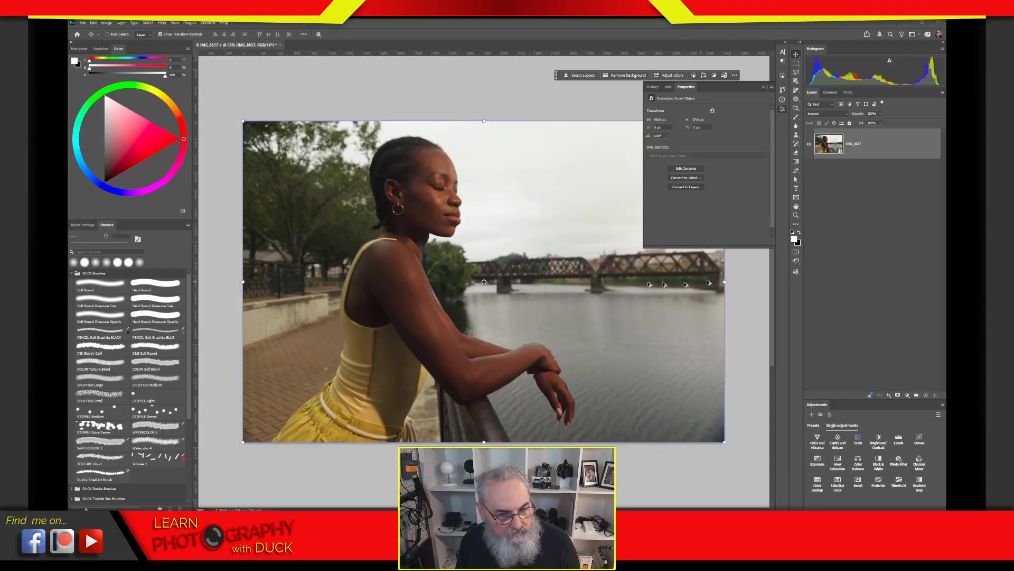
Switch to Lightroom Classic and display the whole photo of the red observatory building.
{"action": "key", "text": "alt+Tab"}
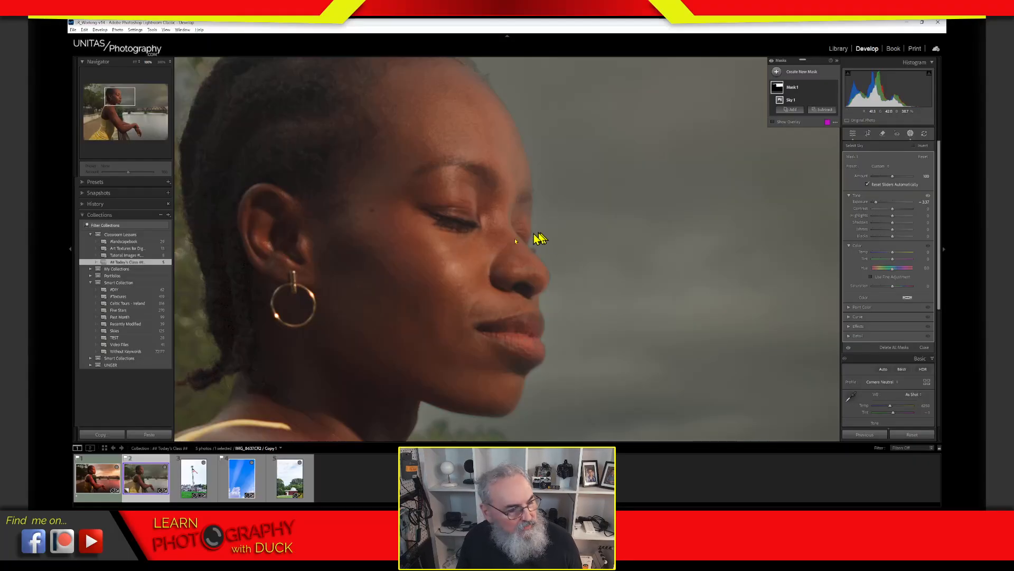
{"action": "left_click", "coordinate": [288, 477]}
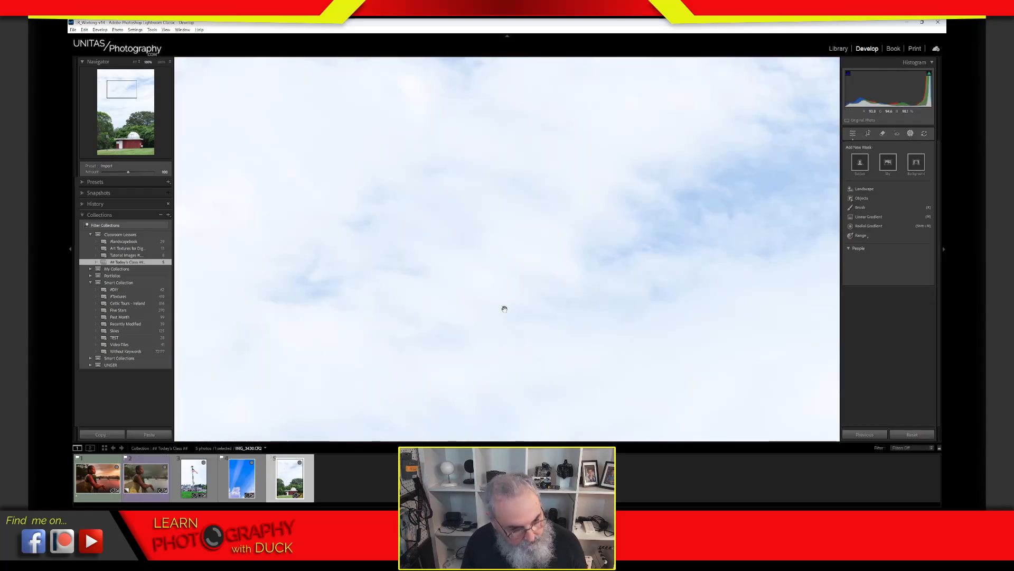
{"action": "left_click", "coordinate": [503, 309]}
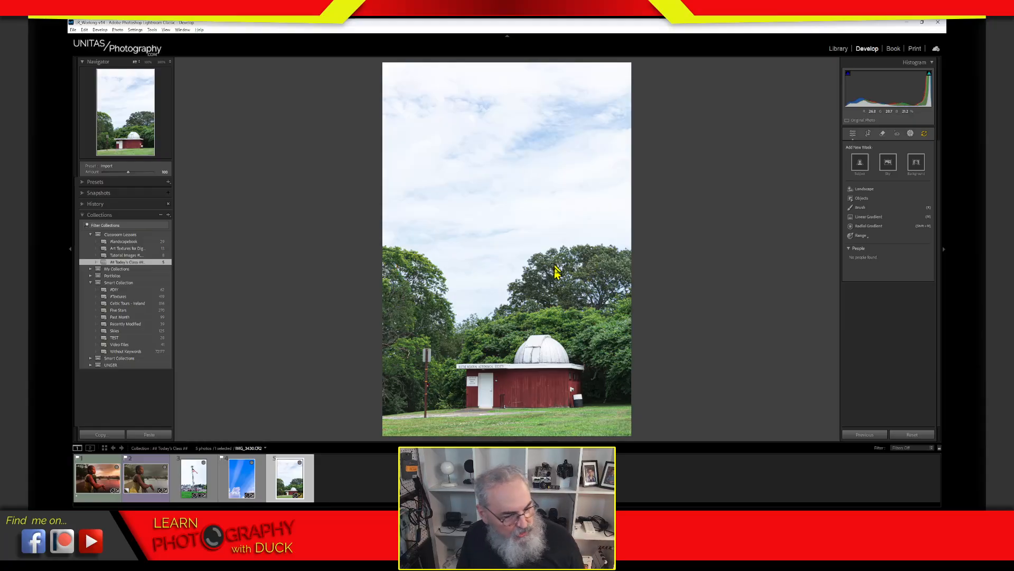
Open the observatory photo as a Smart Object in Photoshop.
{"action": "right_click", "coordinate": [524, 194]}
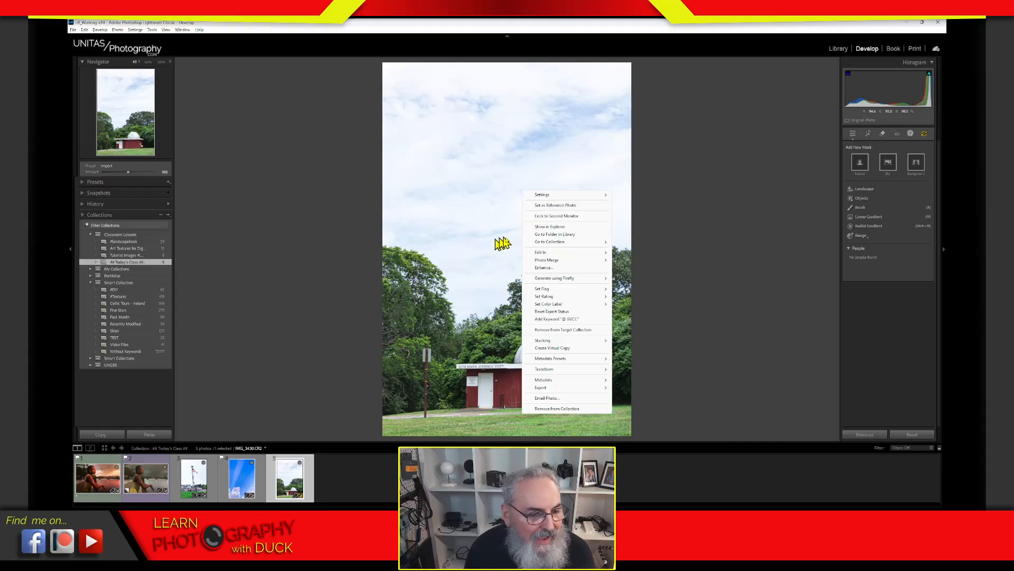
{"action": "mouse_move", "coordinate": [547, 253]}
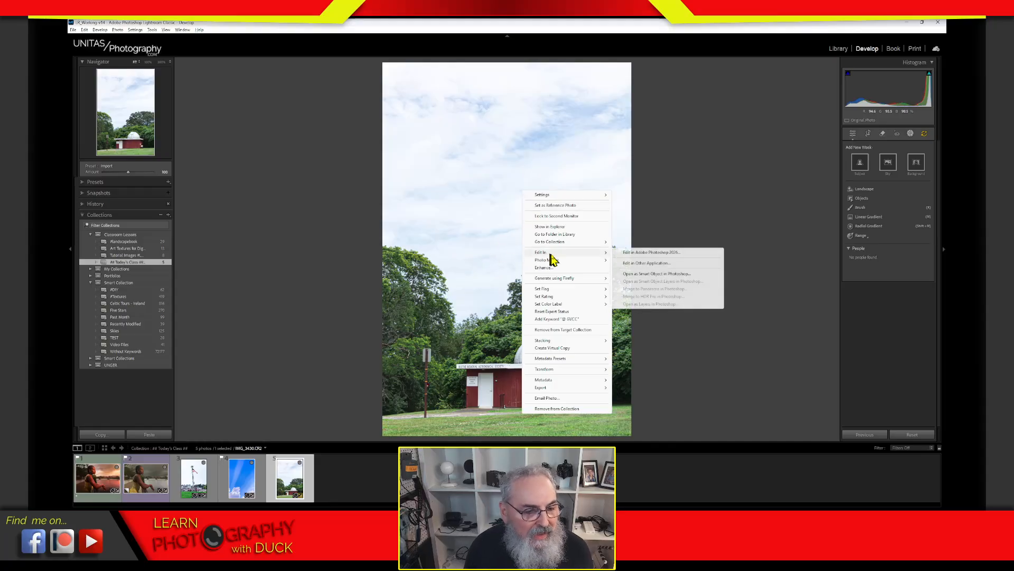
{"action": "left_click", "coordinate": [665, 274]}
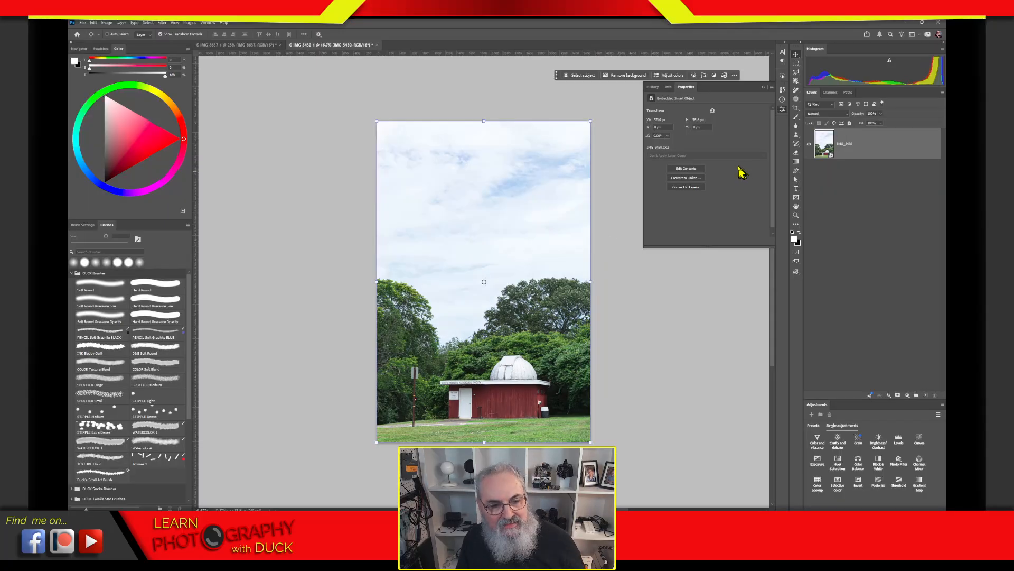
Try to open the observatory Smart Object in Camera Raw and send the Photoshop error report.
{"action": "double_click", "coordinate": [831, 155]}
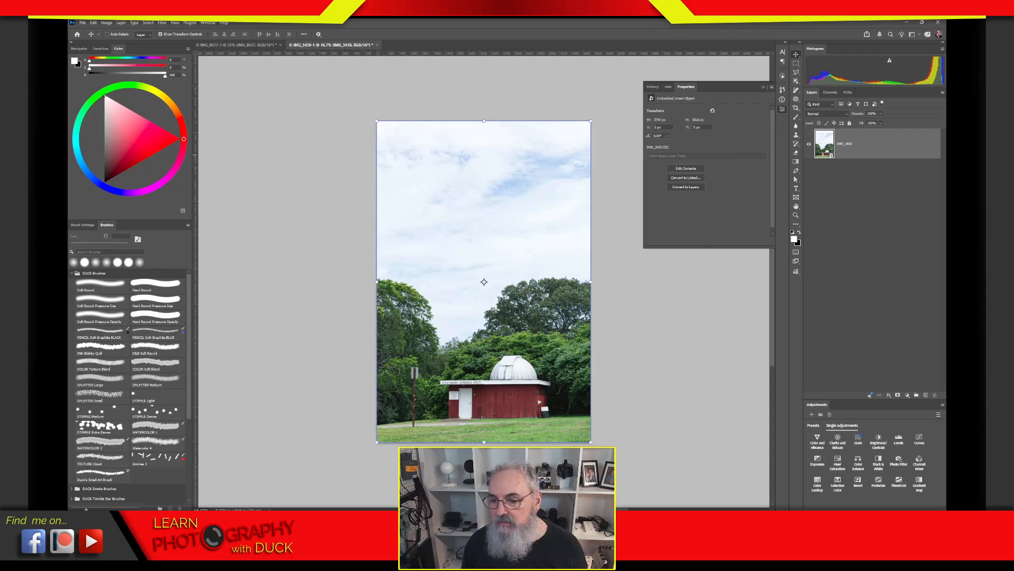
{"action": "left_click_drag", "start_coordinate": [720, 169], "coordinate": [379, 106]}
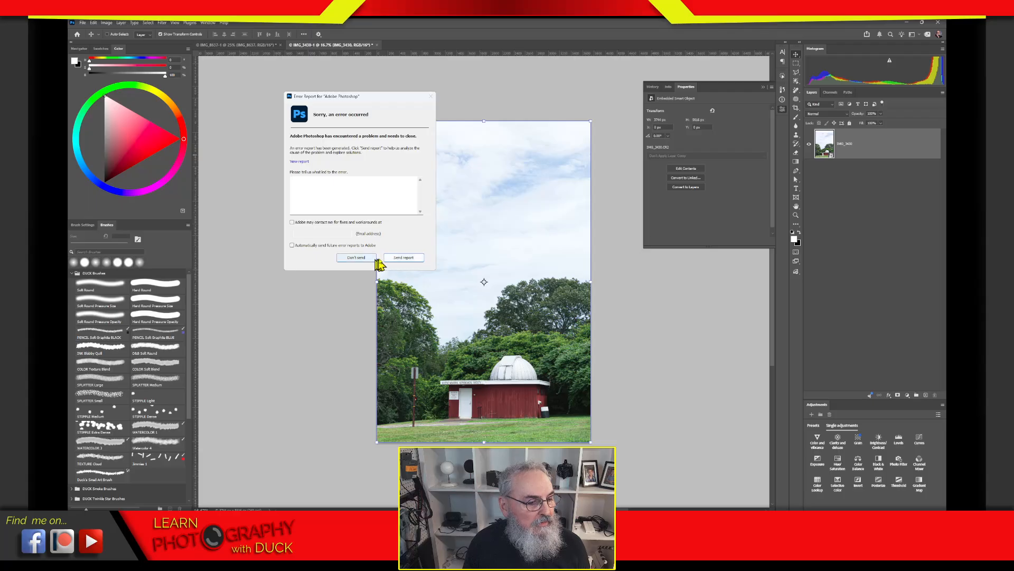
{"action": "left_click", "coordinate": [398, 256]}
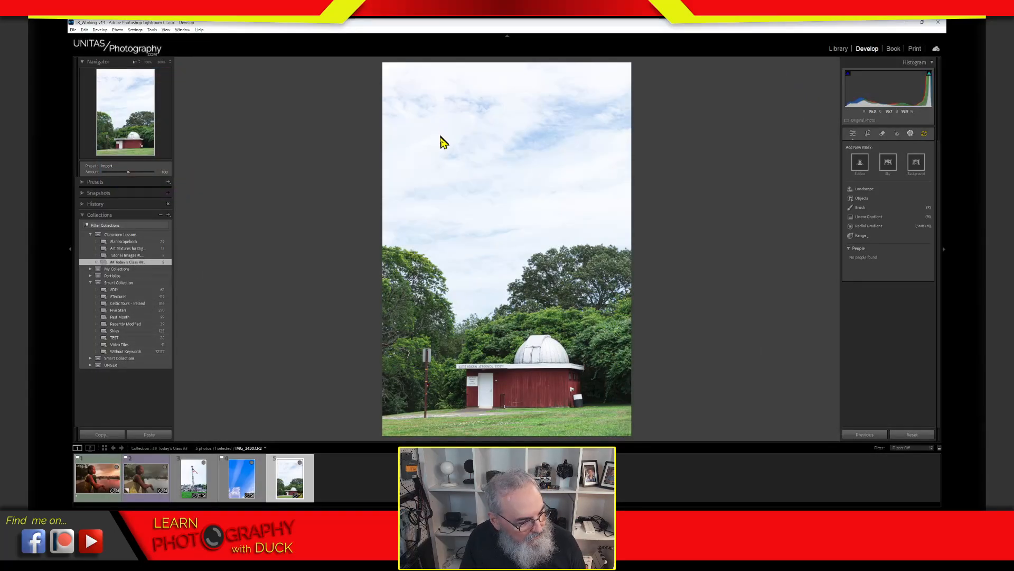
Try again to open the observatory photo as a Smart Object in Photoshop and close the error report without sending it.
{"action": "right_click", "coordinate": [489, 175]}
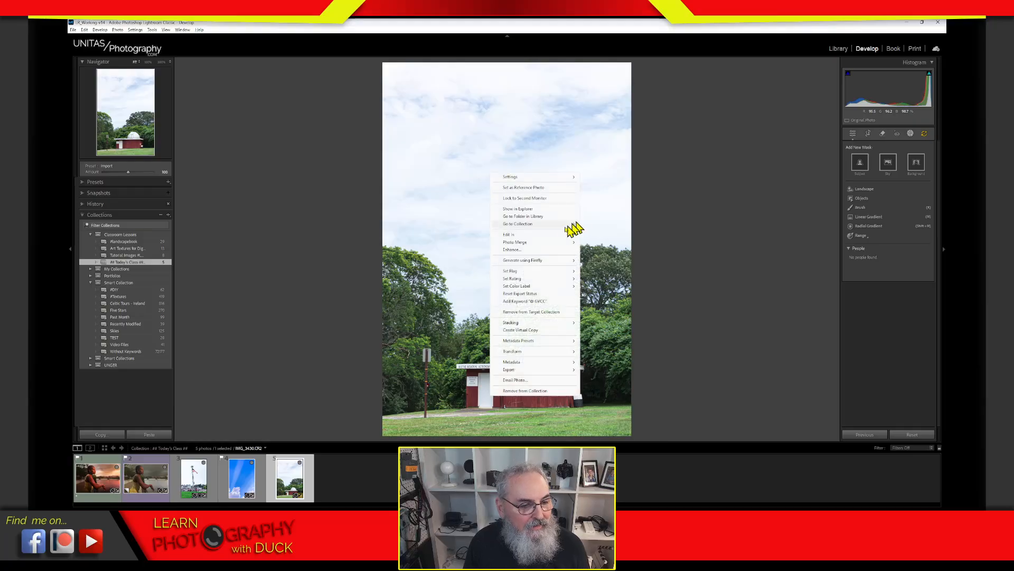
{"action": "mouse_move", "coordinate": [561, 234]}
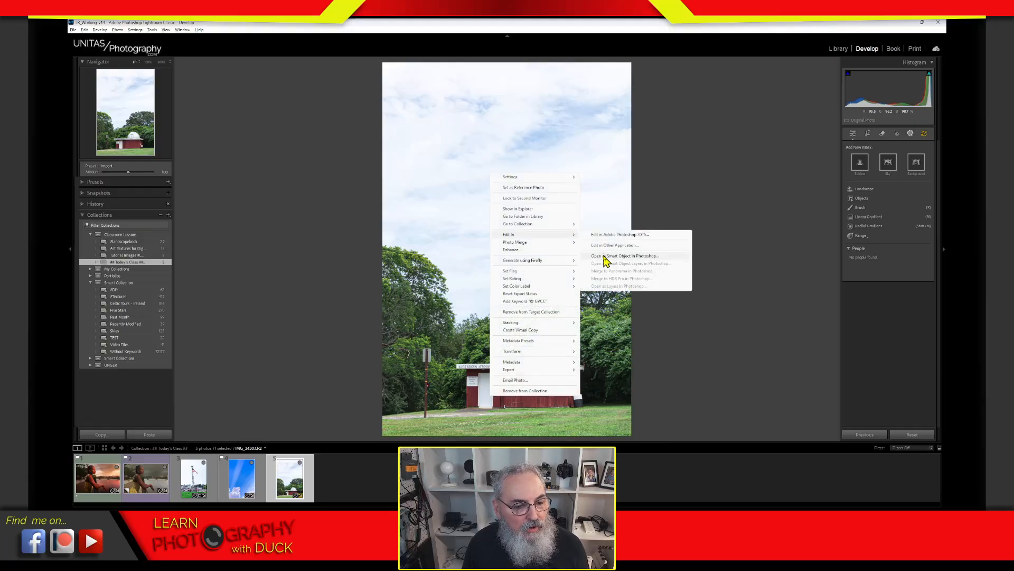
{"action": "left_click", "coordinate": [604, 256]}
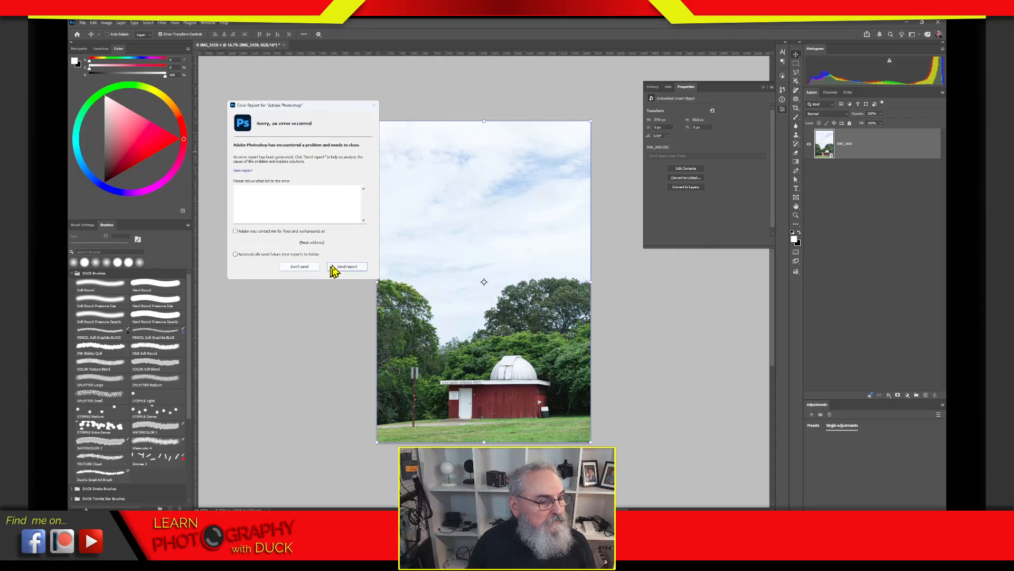
{"action": "left_click", "coordinate": [313, 268]}
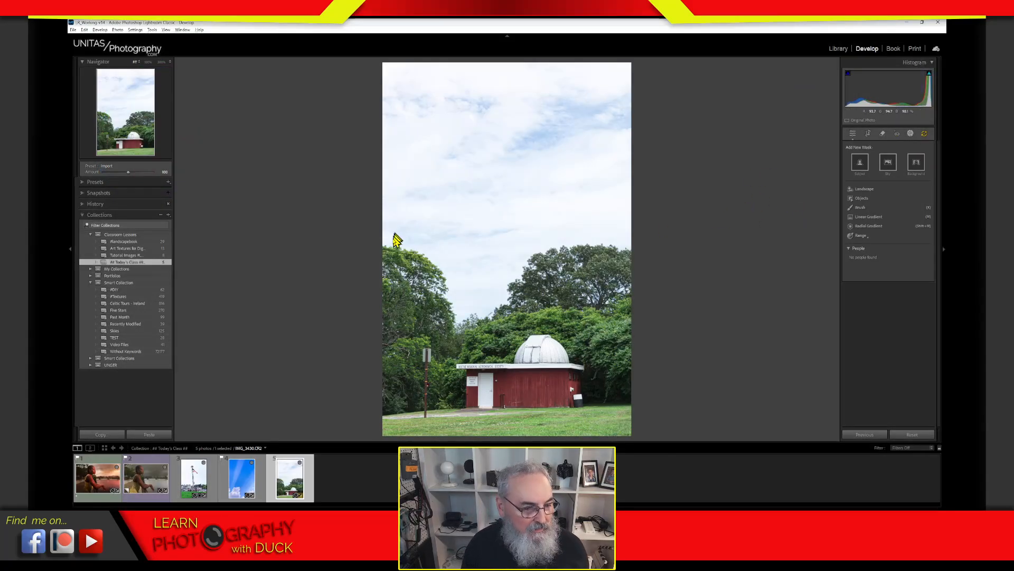
Update the observatory photo's Adaptive Profile setting in Lightroom Classic.
{"action": "right_click", "coordinate": [500, 204]}
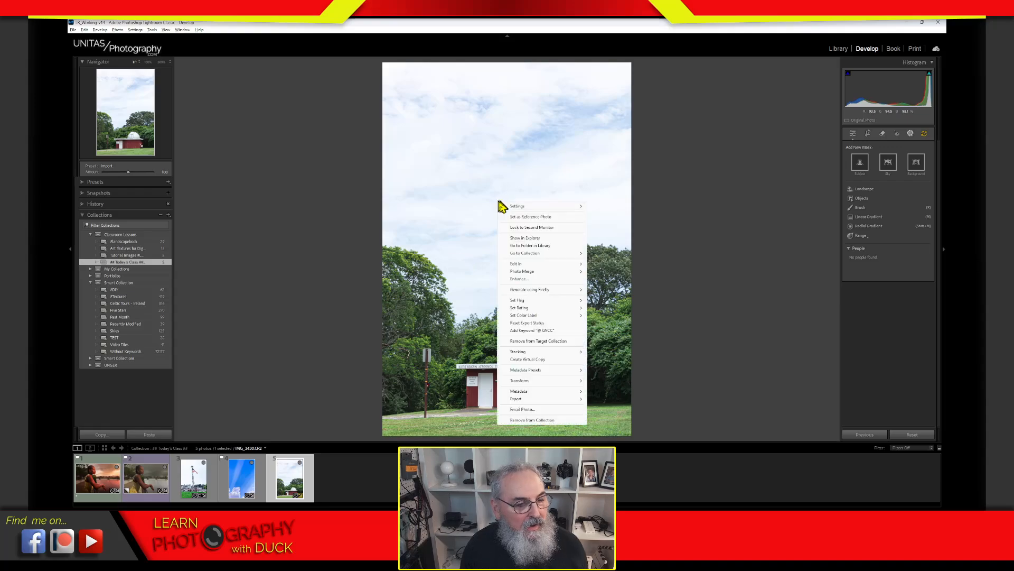
{"action": "left_click", "coordinate": [909, 321]}
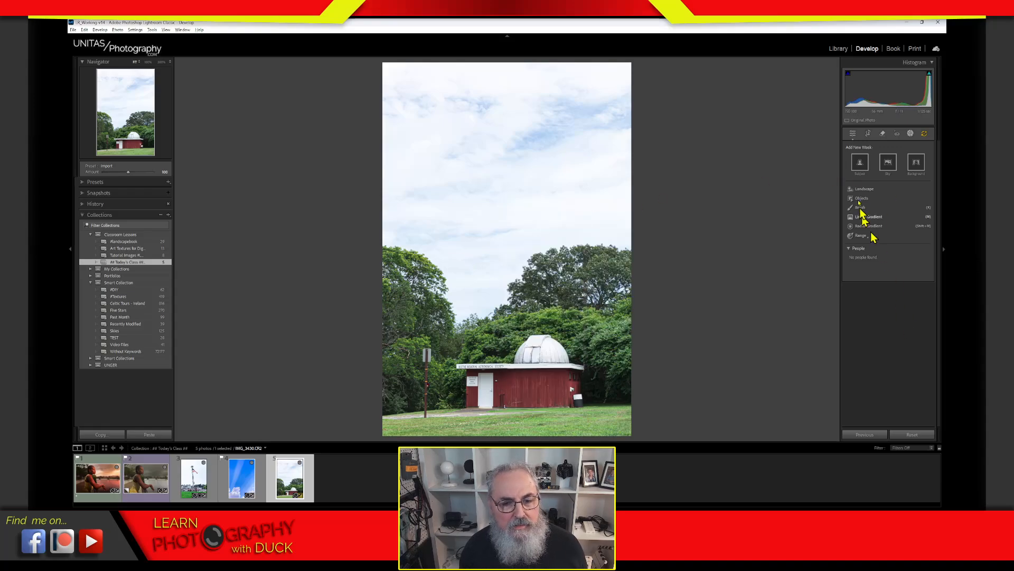
{"action": "mouse_move", "coordinate": [926, 136]}
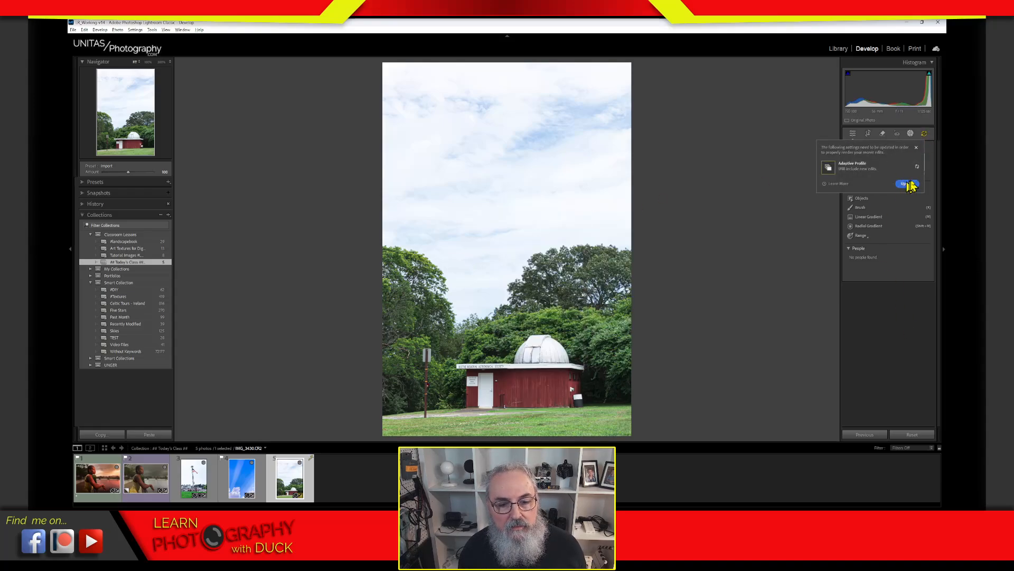
{"action": "left_click", "coordinate": [909, 185]}
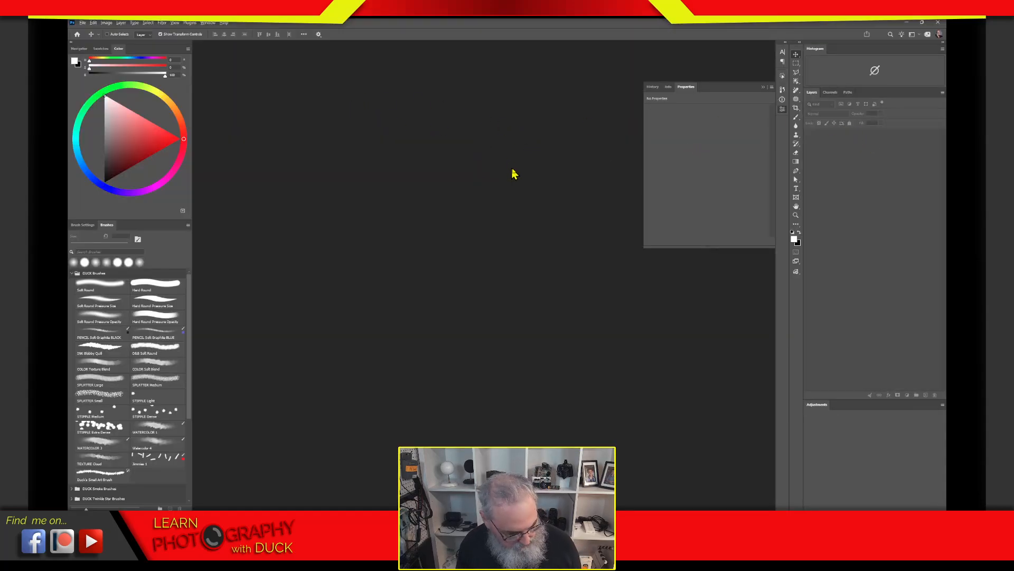
Show the observatory raw file in Explorer from Lightroom Classic and bring it into Photoshop to open it directly in Camera Raw.
{"action": "key", "text": "alt+Tab"}
{"action": "key", "text": "alt+Tab"}
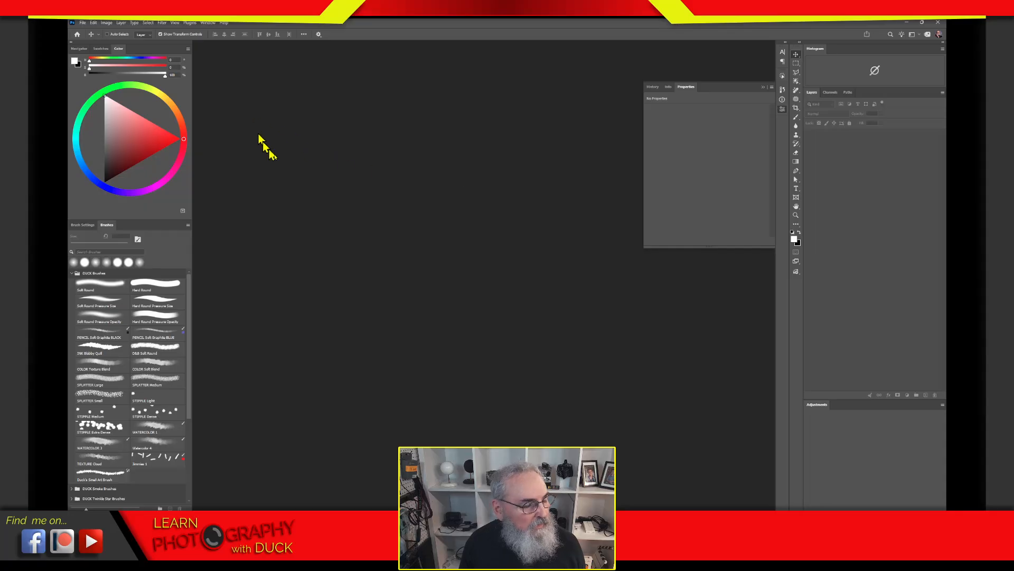
{"action": "key", "text": "alt+Tab"}
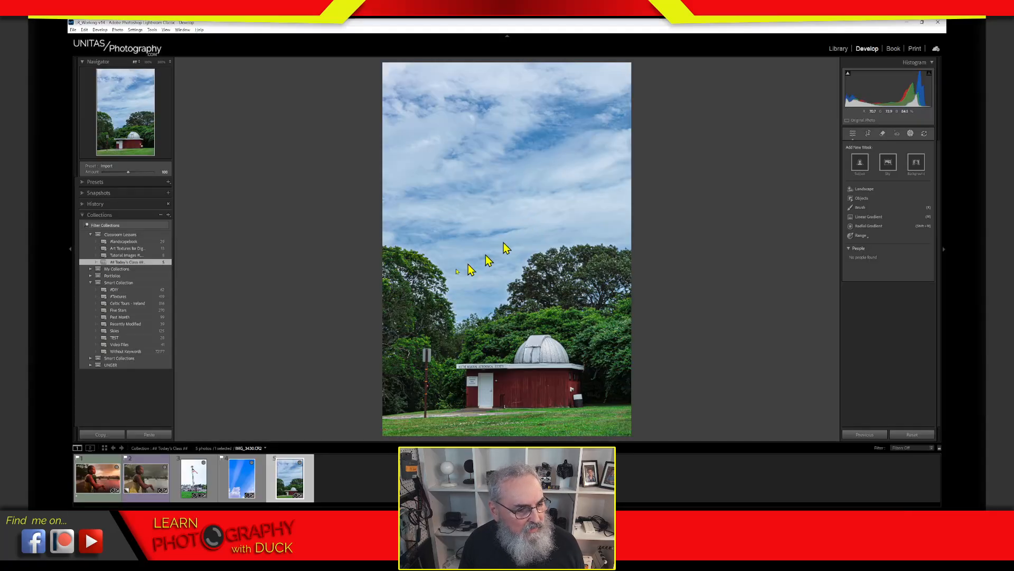
{"action": "right_click", "coordinate": [503, 204]}
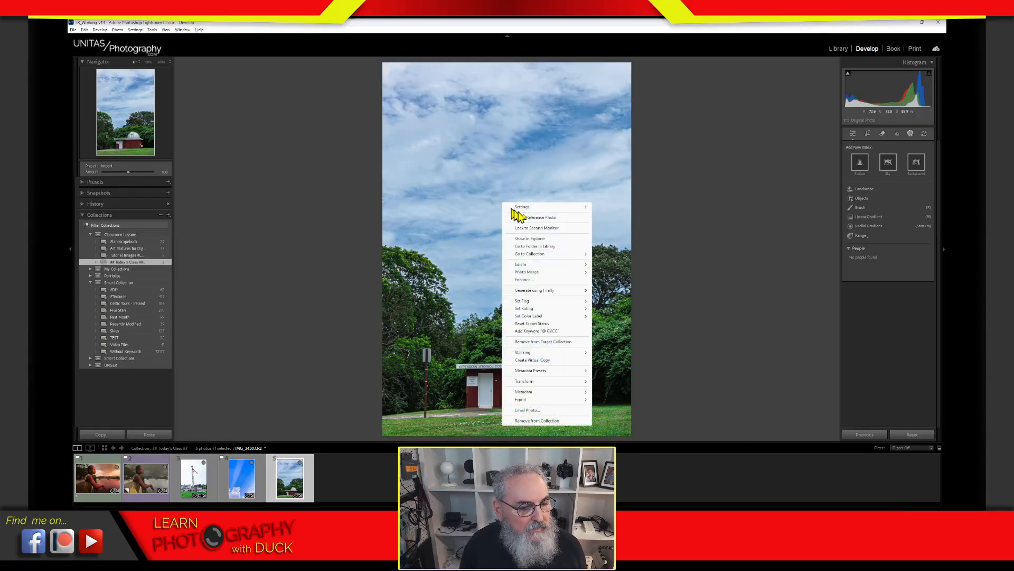
{"action": "left_click", "coordinate": [537, 239]}
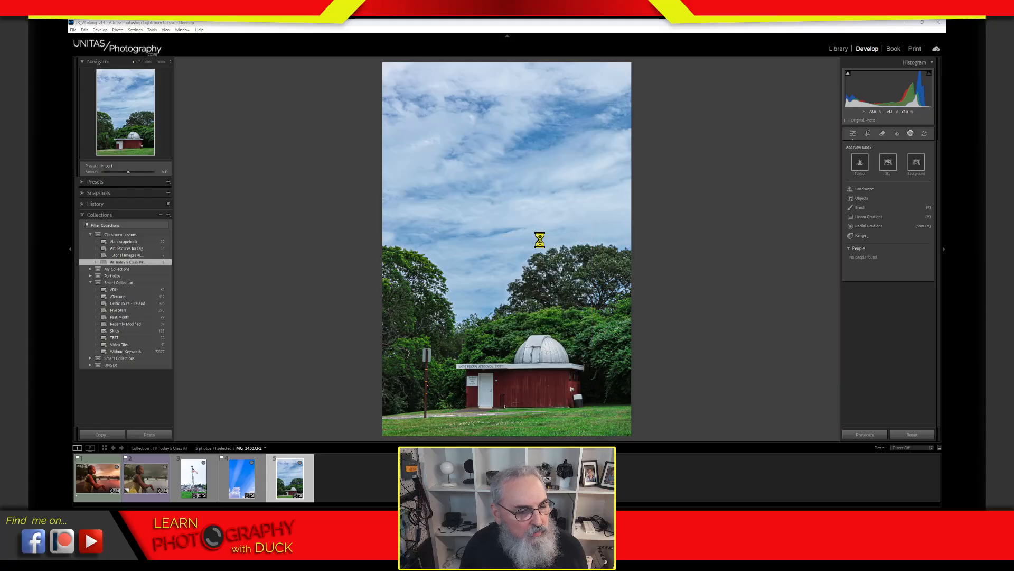
{"action": "left_click_drag", "start_coordinate": [567, 77], "coordinate": [946, 135]}
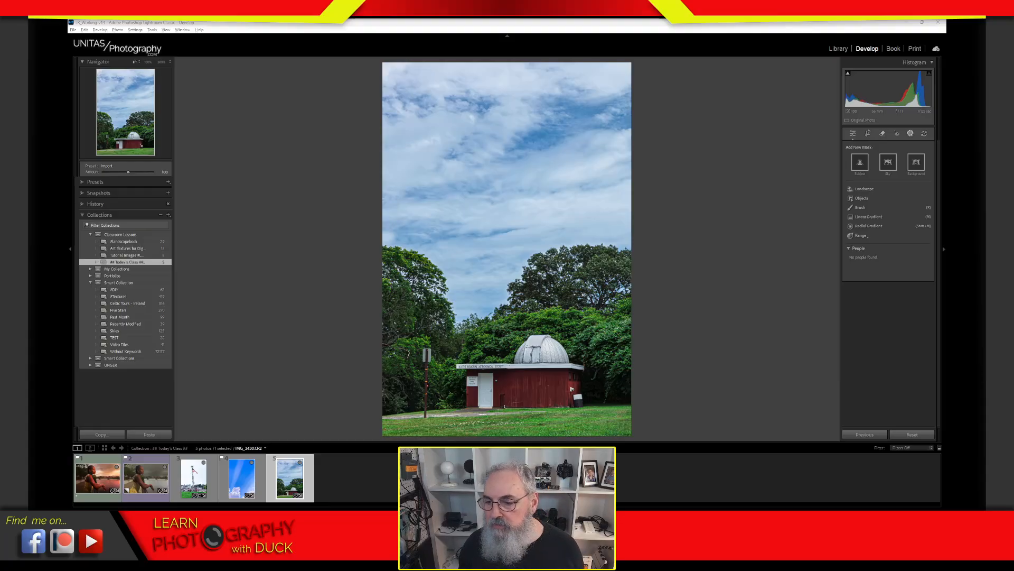
{"action": "key", "text": "alt+Tab"}
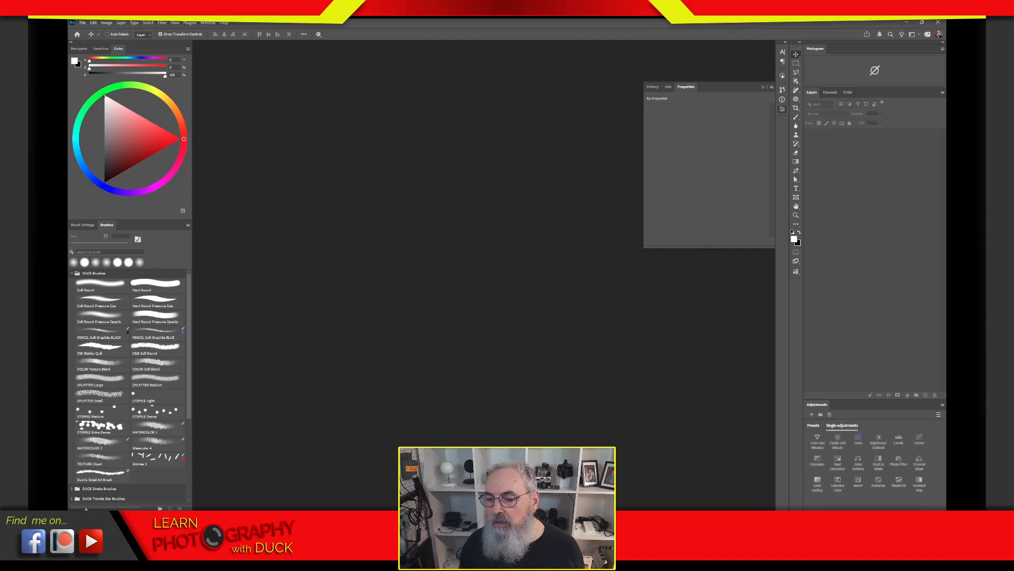
{"action": "left_click_drag", "start_coordinate": [811, 236], "coordinate": [423, 149]}
{"action": "left_click_drag", "start_coordinate": [365, 127], "coordinate": [370, 131]}
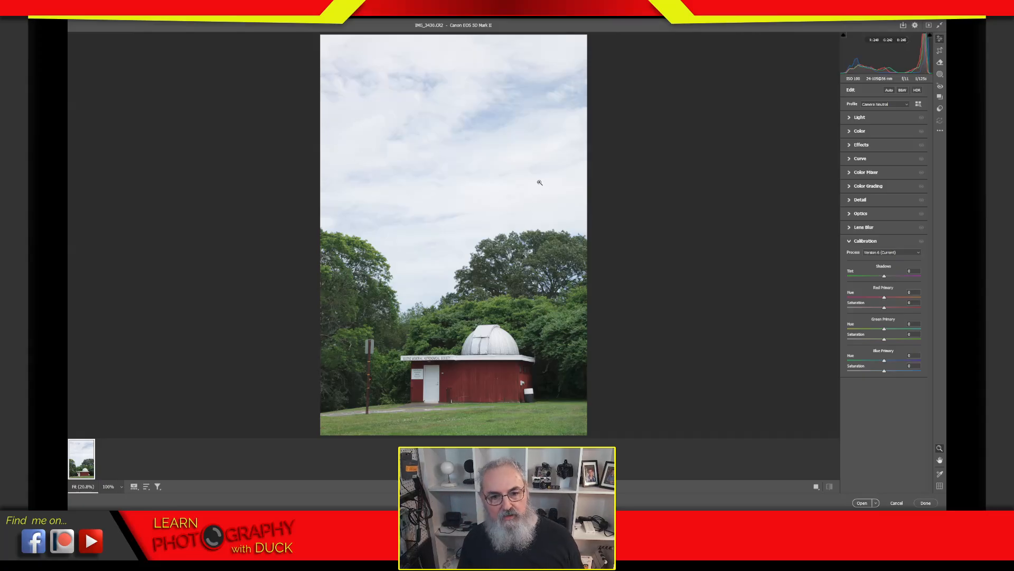
Create a Sky mask on the observatory photo and lower its Exposure to about -3.35.
{"action": "left_click", "coordinate": [939, 75]}
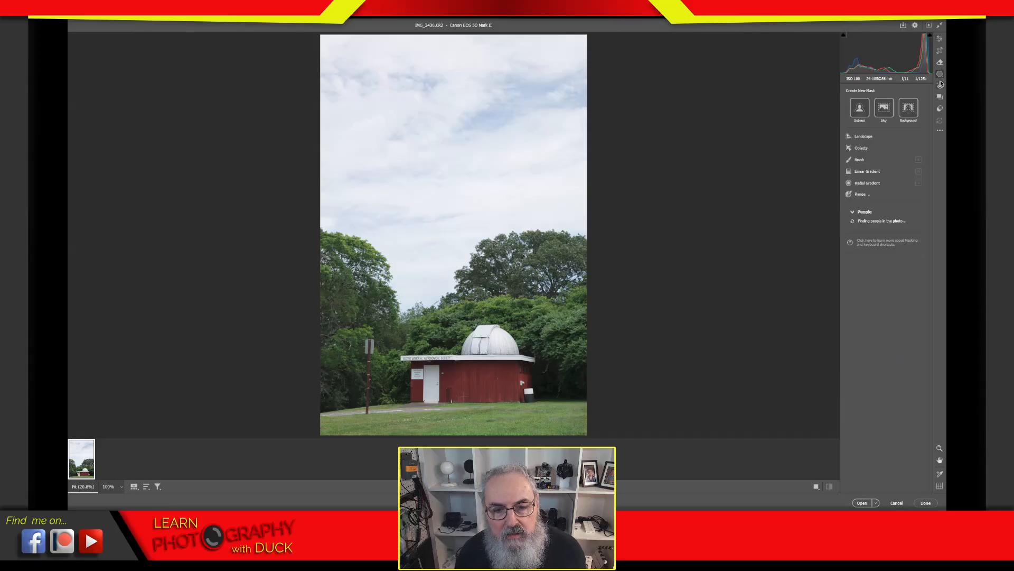
{"action": "left_click", "coordinate": [887, 111]}
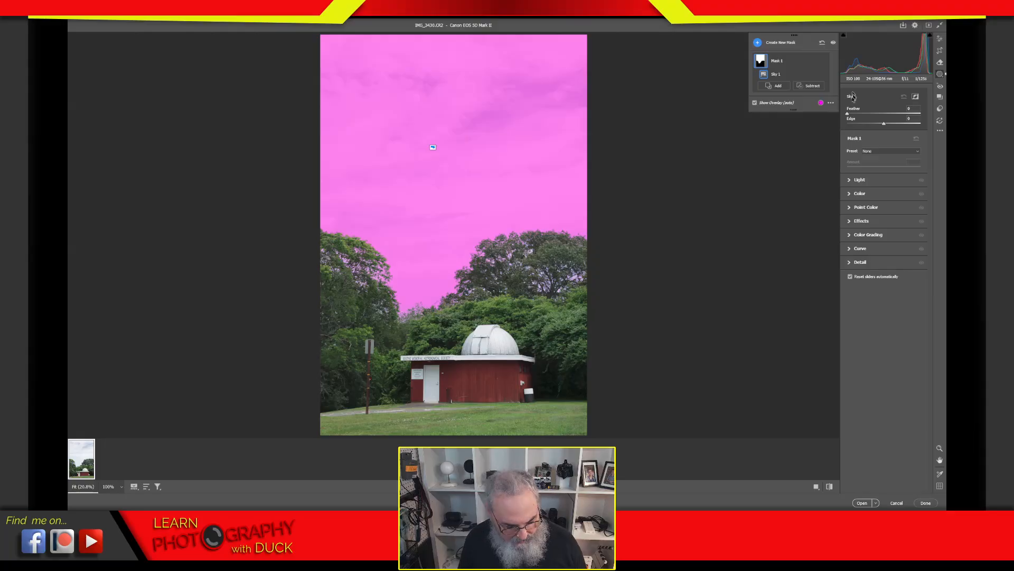
{"action": "left_click", "coordinate": [852, 180]}
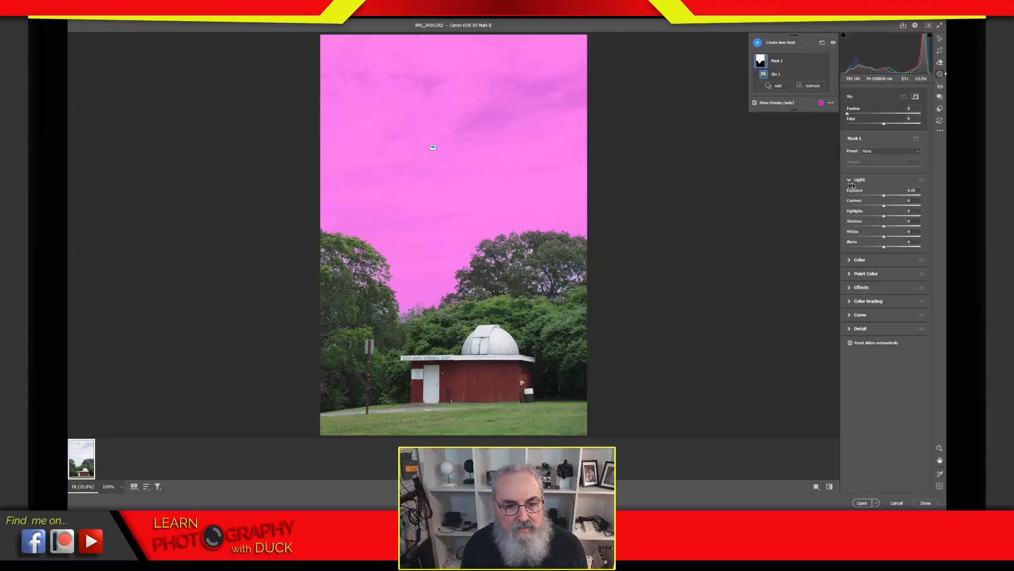
{"action": "left_click", "coordinate": [874, 197]}
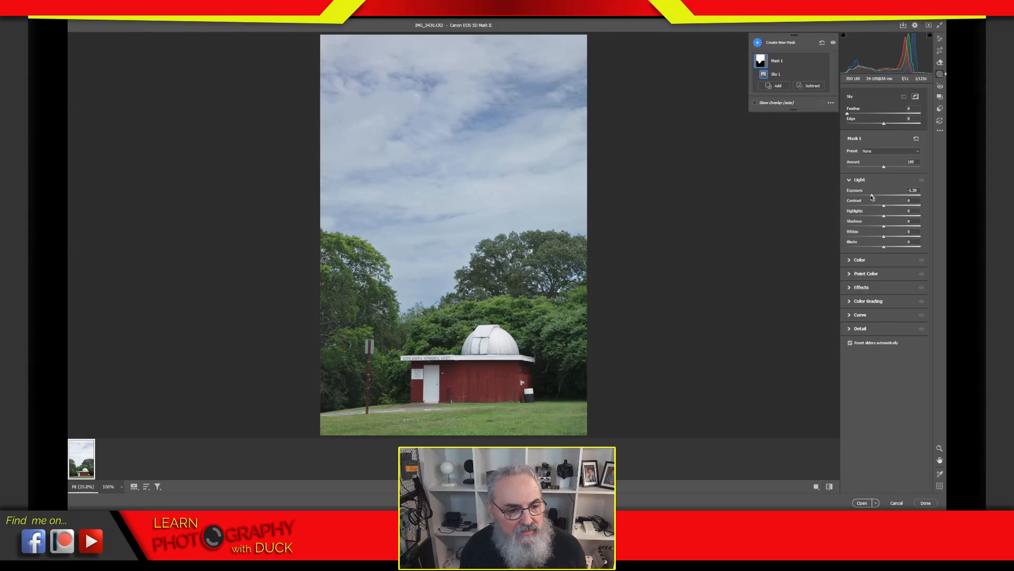
{"action": "left_click_drag", "start_coordinate": [873, 197], "coordinate": [853, 194]}
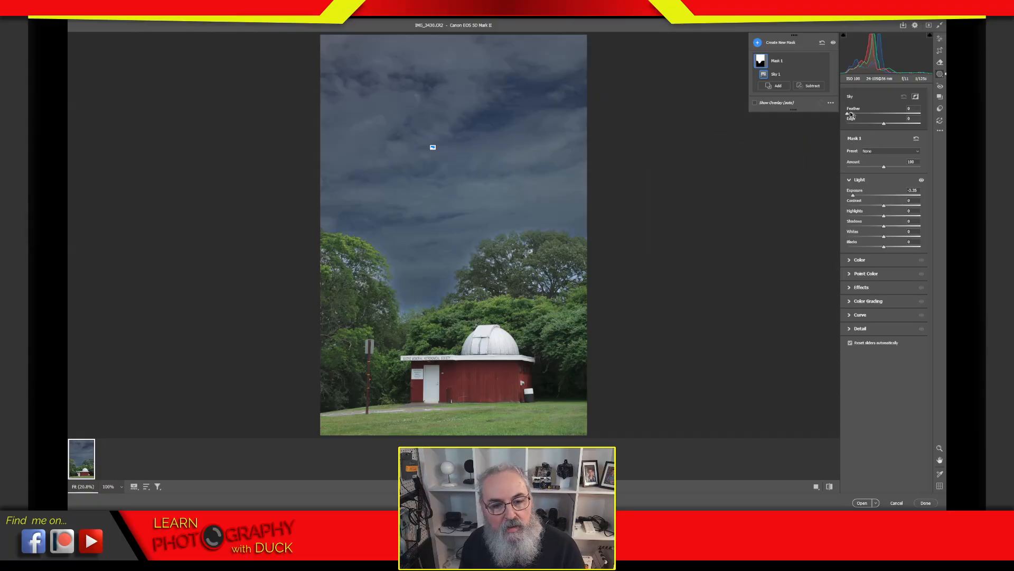
Set the sky mask's Feather to 30 and expand its Edge almost to the maximum after trying a negative value.
{"action": "left_click_drag", "start_coordinate": [859, 109], "coordinate": [870, 105]}
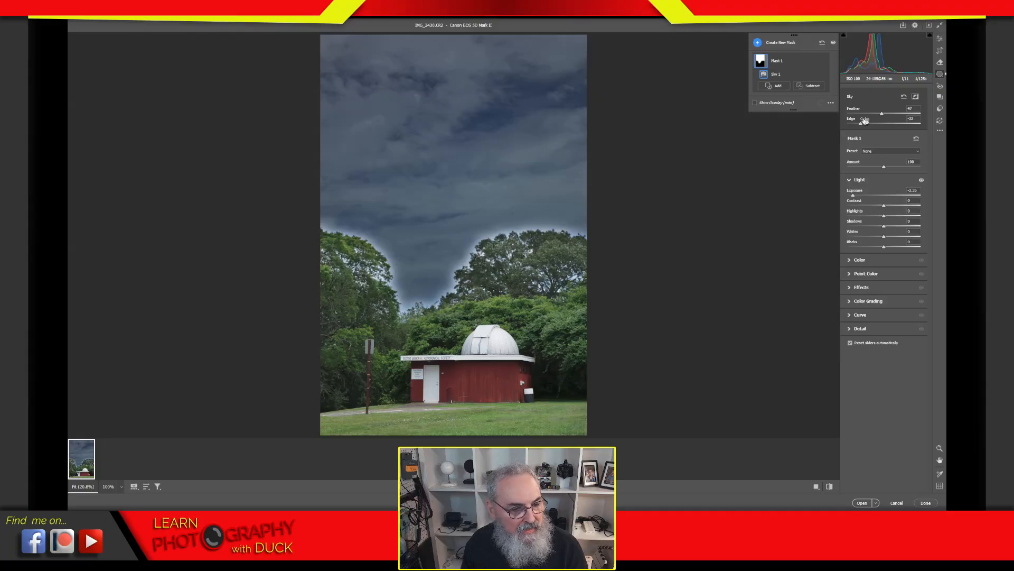
{"action": "left_click_drag", "start_coordinate": [865, 121], "coordinate": [888, 120]}
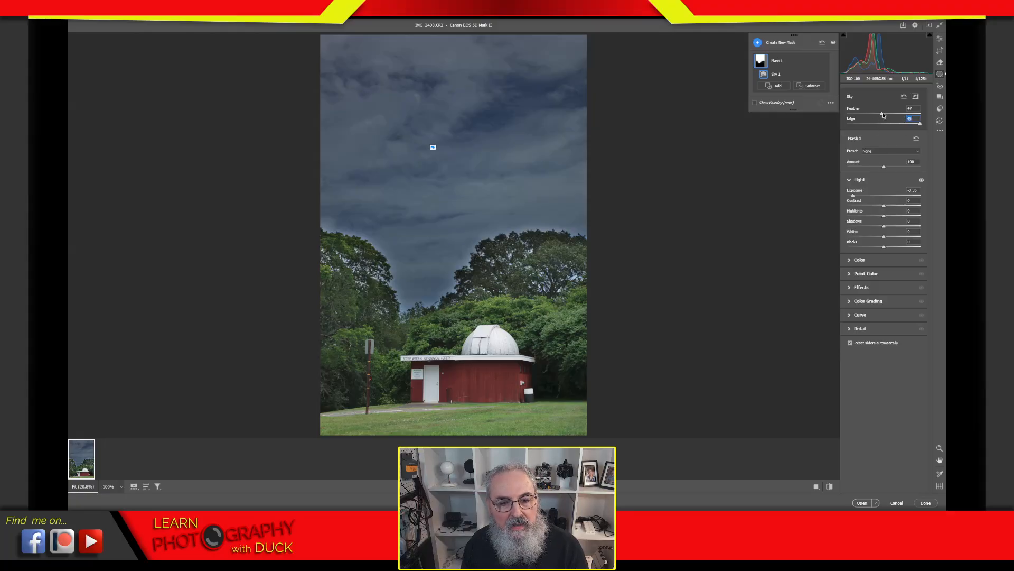
{"action": "mouse_move", "coordinate": [881, 116]}
{"action": "left_mouse_down"}
{"action": "mouse_move", "coordinate": [892, 113]}
{"action": "mouse_move", "coordinate": [878, 114]}
{"action": "left_mouse_up"}
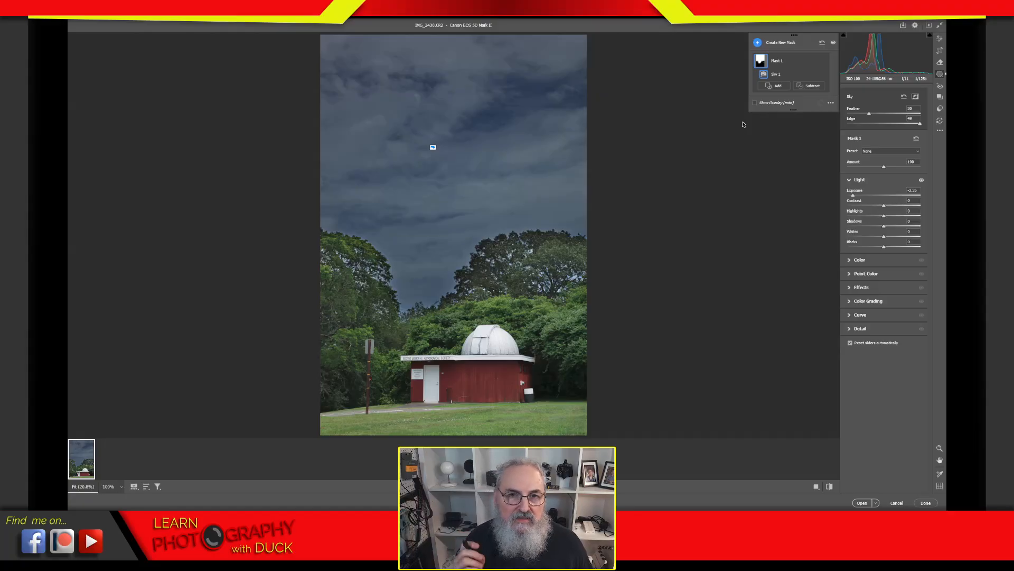
Add a brush component to the sky mask with Size 7, Feather 100, Flow 26, Density 52 and Auto Mask off.
{"action": "left_click", "coordinate": [774, 86]}
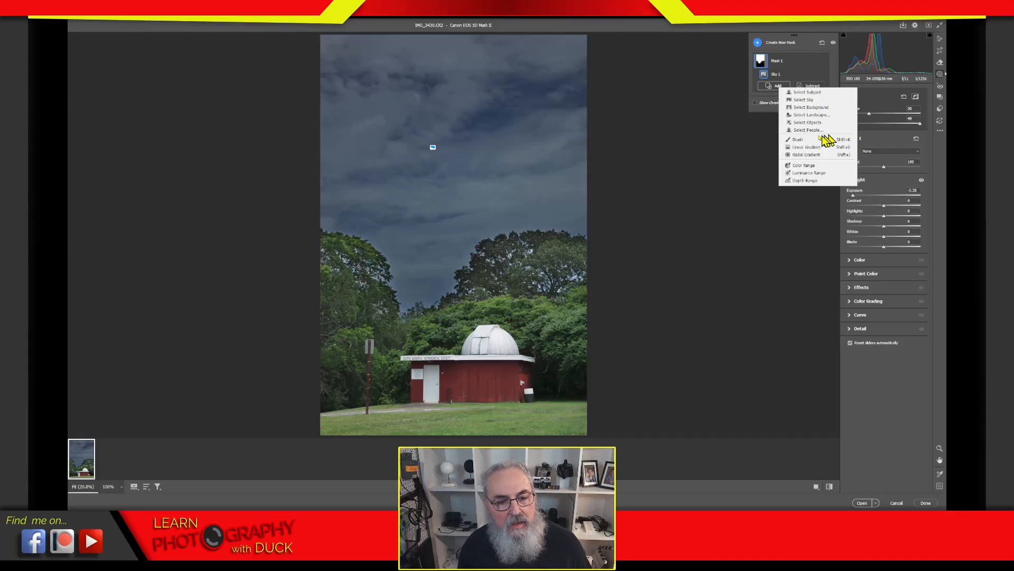
{"action": "left_click", "coordinate": [803, 140]}
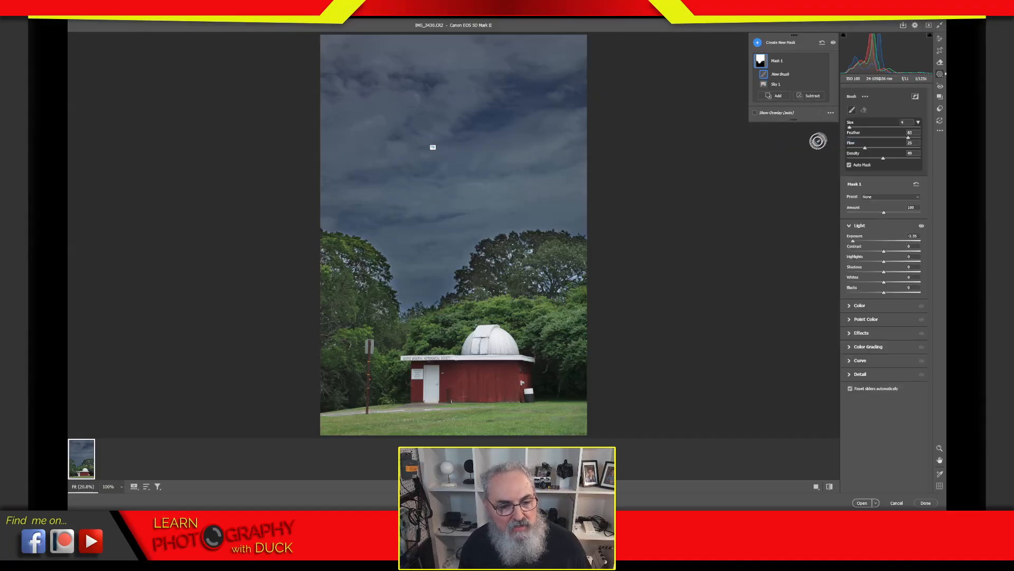
{"action": "left_click_drag", "start_coordinate": [856, 136], "coordinate": [893, 143]}
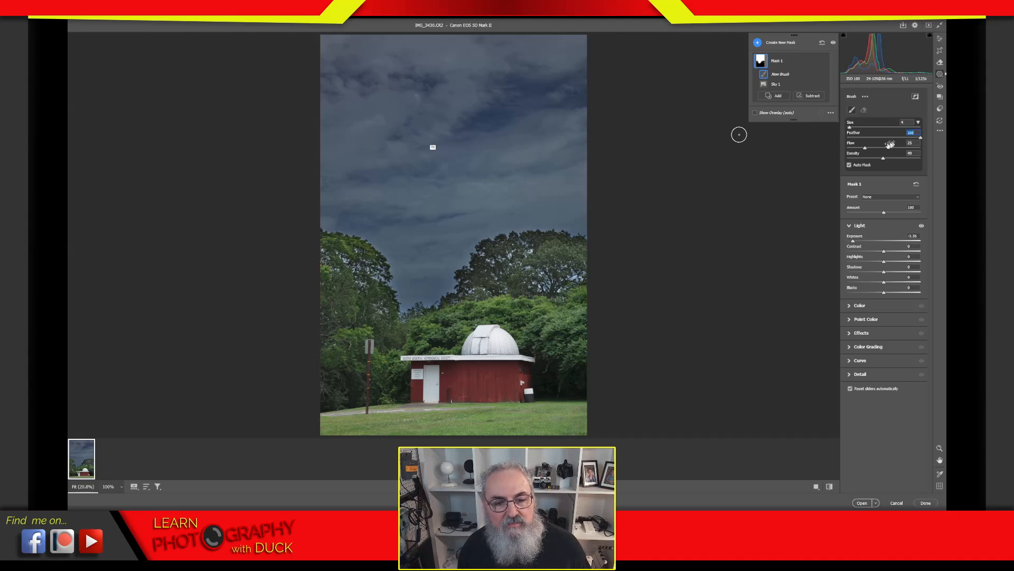
{"action": "left_click_drag", "start_coordinate": [891, 144], "coordinate": [877, 145]}
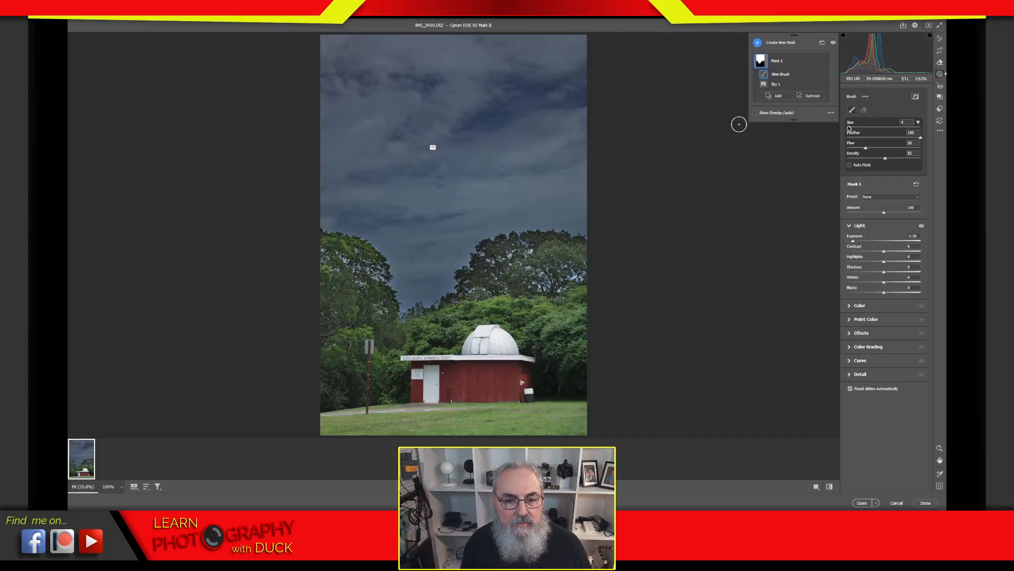
{"action": "key", "text": "bracketright"}
{"action": "key", "text": "bracketright"}
{"action": "key", "text": "bracketright"}
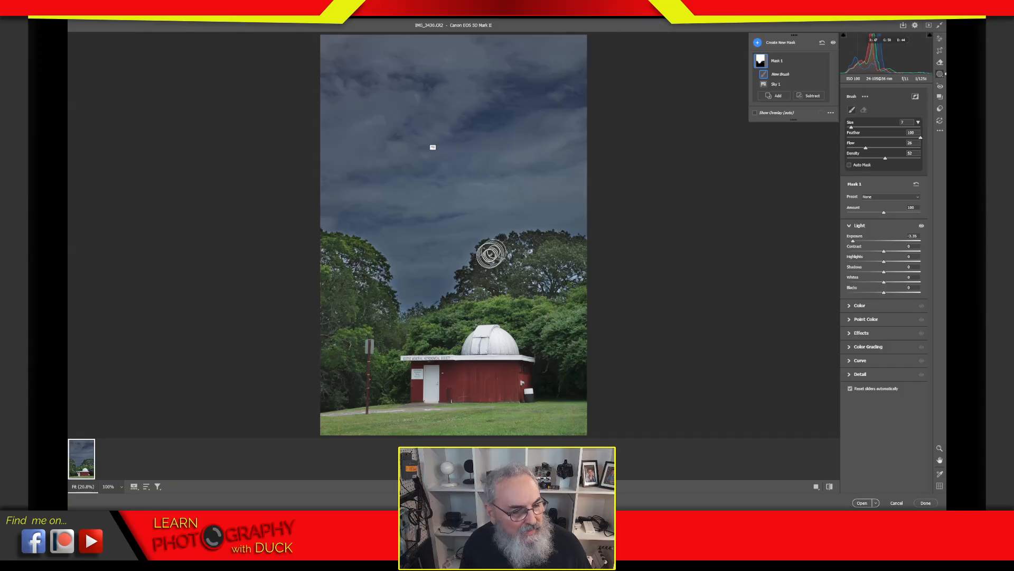
Brush the mask over the trees on both sides of the sky, raise its Exposure slightly, and discard the Camera Raw edits.
{"action": "mouse_move", "coordinate": [384, 268]}
{"action": "left_mouse_down"}
{"action": "mouse_move", "coordinate": [317, 253]}
{"action": "mouse_move", "coordinate": [376, 258]}
{"action": "mouse_move", "coordinate": [369, 284]}
{"action": "mouse_move", "coordinate": [333, 273]}
{"action": "mouse_move", "coordinate": [374, 288]}
{"action": "mouse_move", "coordinate": [364, 299]}
{"action": "mouse_move", "coordinate": [358, 266]}
{"action": "mouse_move", "coordinate": [329, 260]}
{"action": "mouse_move", "coordinate": [369, 283]}
{"action": "mouse_move", "coordinate": [398, 323]}
{"action": "left_mouse_up"}
{"action": "mouse_move", "coordinate": [507, 282]}
{"action": "left_mouse_down"}
{"action": "mouse_move", "coordinate": [496, 274]}
{"action": "mouse_move", "coordinate": [538, 281]}
{"action": "mouse_move", "coordinate": [532, 256]}
{"action": "mouse_move", "coordinate": [561, 267]}
{"action": "mouse_move", "coordinate": [545, 278]}
{"action": "left_mouse_up"}
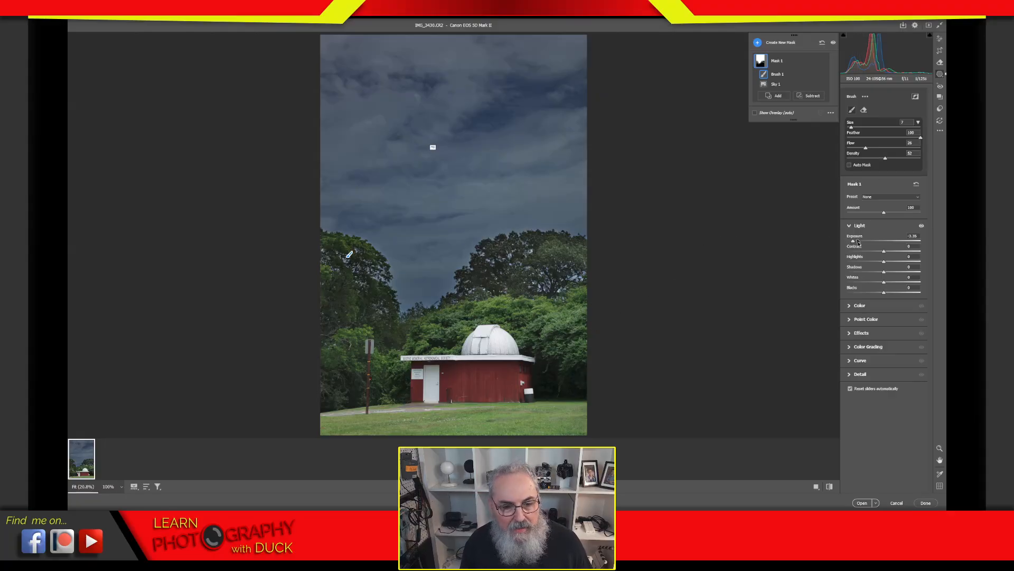
{"action": "mouse_move", "coordinate": [856, 242]}
{"action": "left_mouse_down"}
{"action": "mouse_move", "coordinate": [884, 238]}
{"action": "mouse_move", "coordinate": [856, 248]}
{"action": "left_mouse_up"}
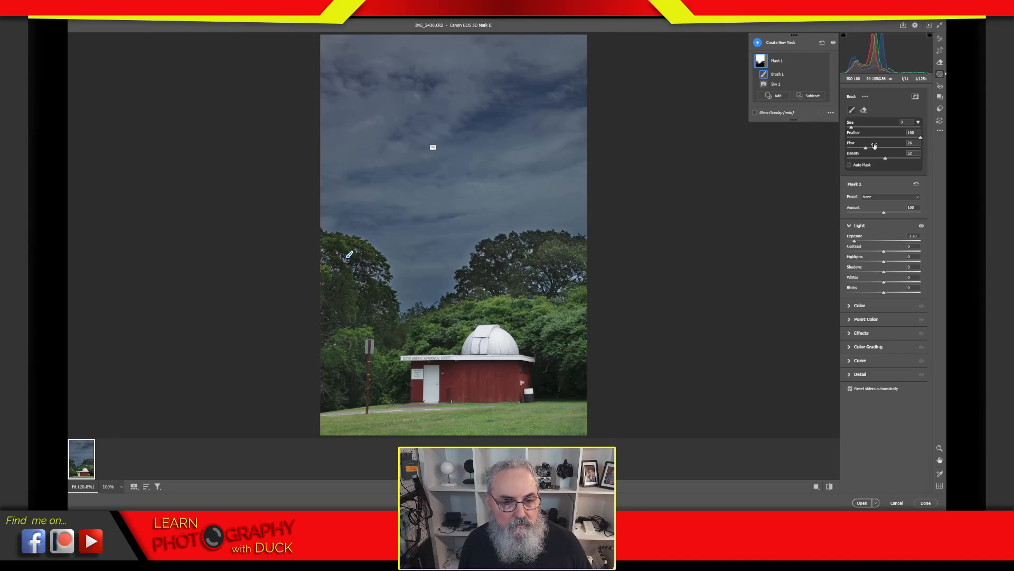
{"action": "left_click", "coordinate": [868, 197]}
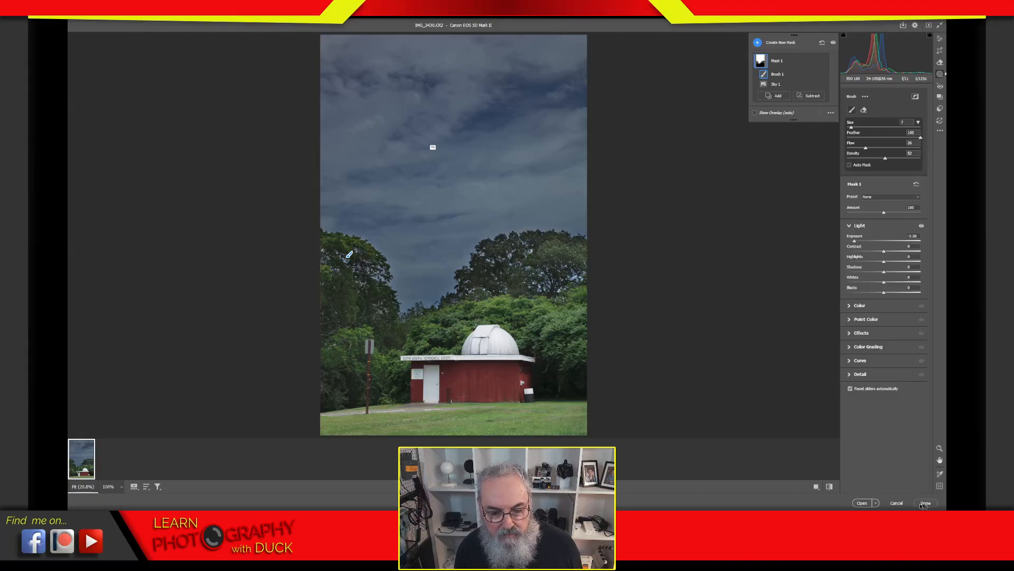
{"action": "left_click", "coordinate": [903, 503]}
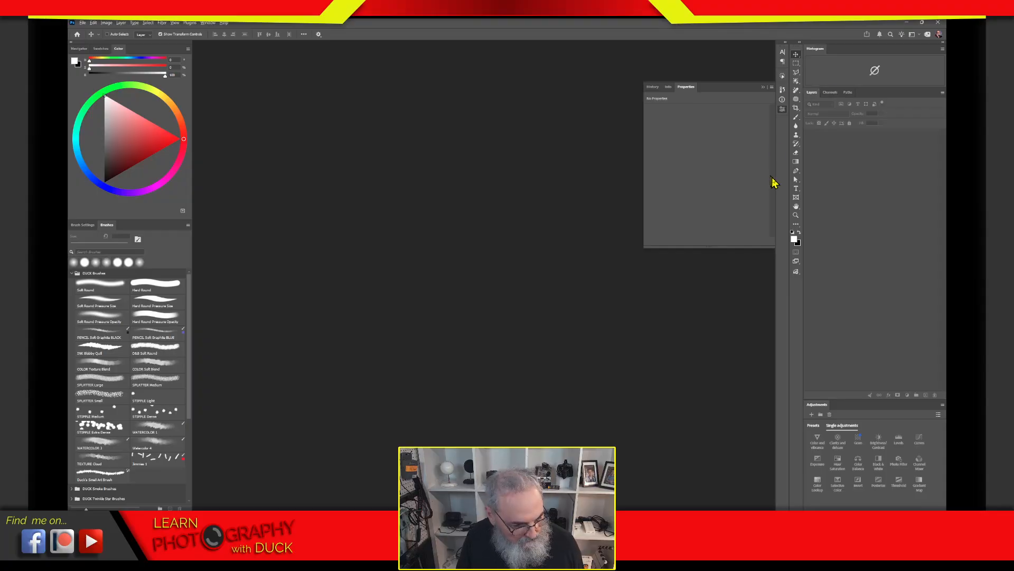
Switch back to Lightroom Classic and send the observatory photo to Photoshop as a regular pixel image.
{"action": "key", "text": "alt+Tab"}
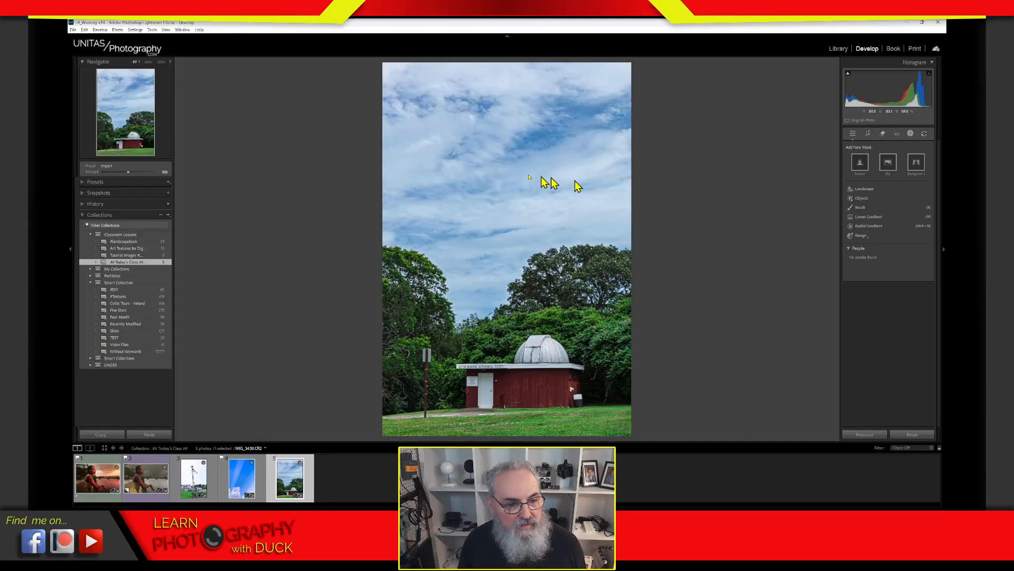
{"action": "right_click", "coordinate": [498, 174]}
{"action": "mouse_move", "coordinate": [560, 238]}
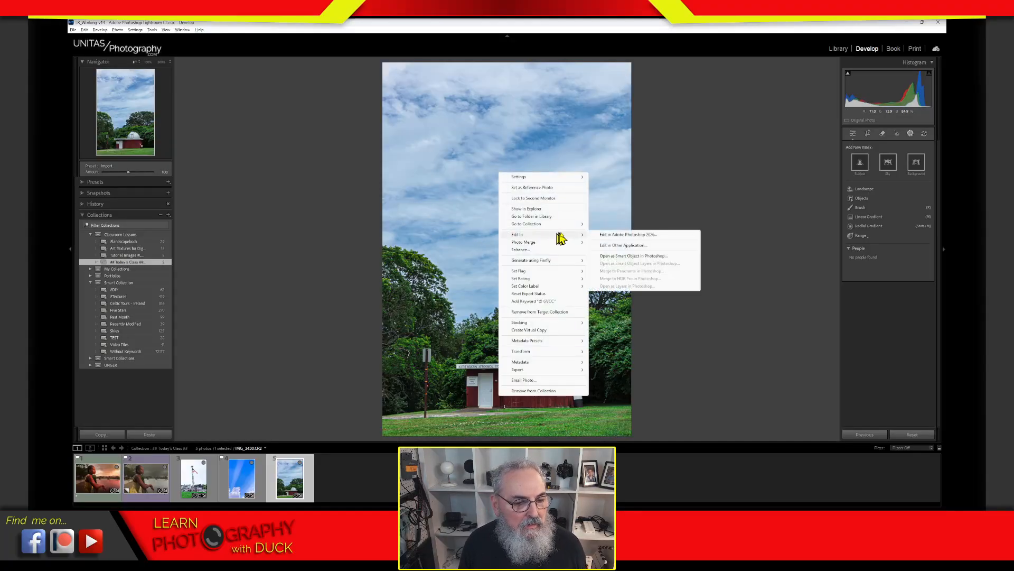
{"action": "left_click", "coordinate": [619, 237]}
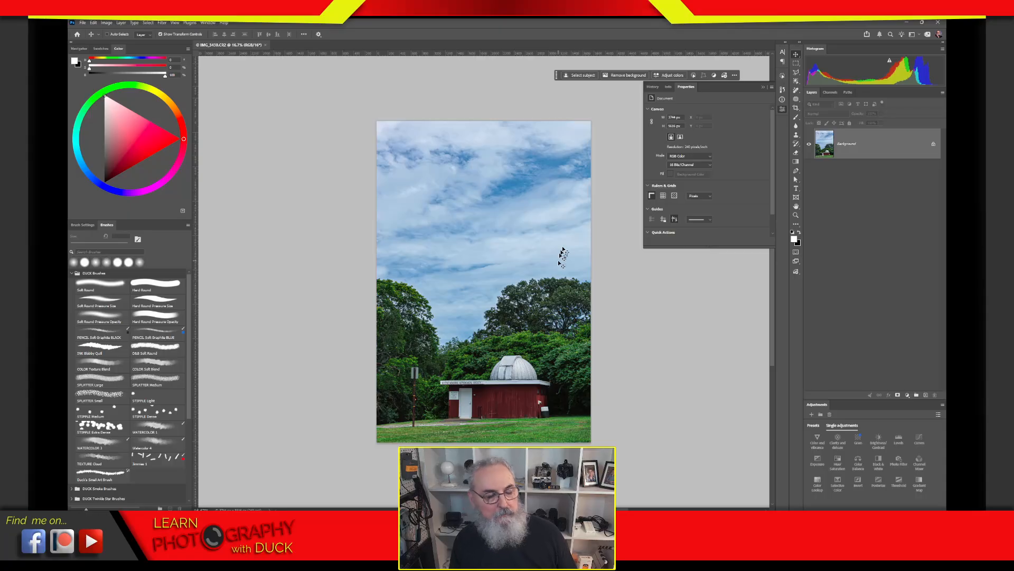
Inspect the tree edges against the sky up close and select the observatory photo's sky with the automatic Sky selection.
{"action": "left_click_drag", "start_coordinate": [673, 359], "coordinate": [599, 353]}
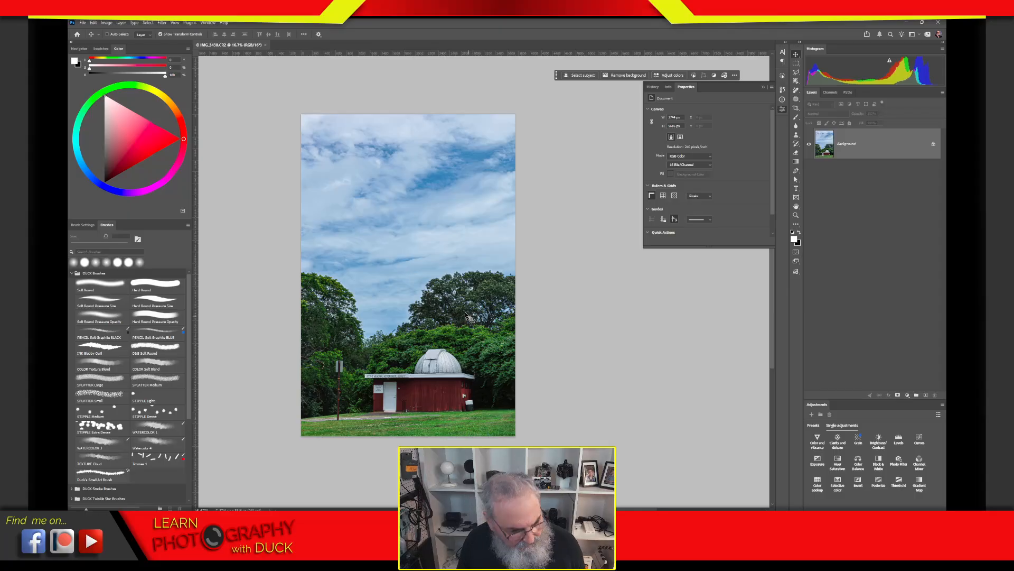
{"action": "key", "text": "z"}
{"action": "left_click_drag", "start_coordinate": [461, 307], "coordinate": [511, 291]}
{"action": "key", "text": "v"}
{"action": "left_click_drag", "start_coordinate": [434, 276], "coordinate": [485, 221]}
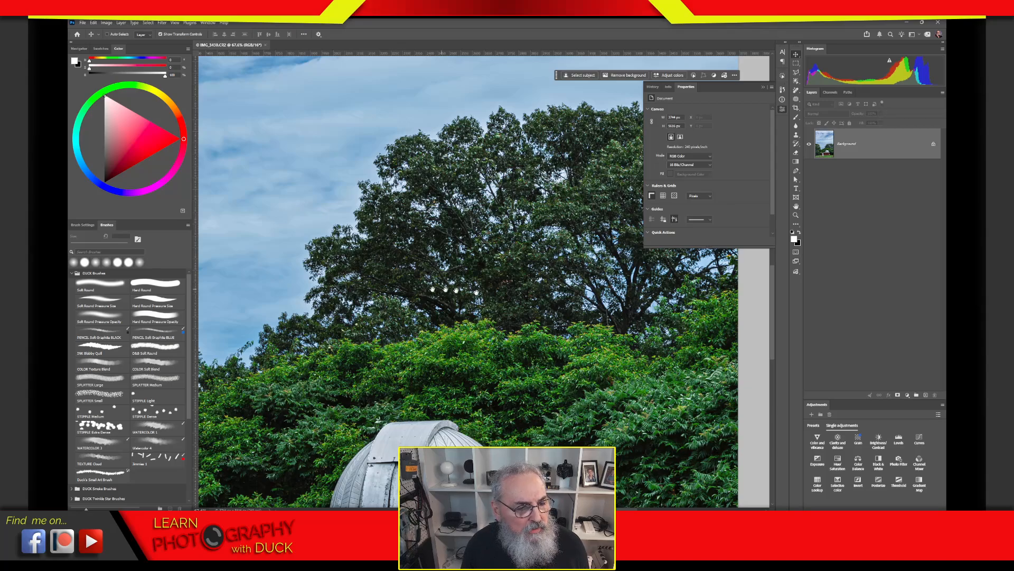
{"action": "scroll", "coordinate": [385, 242], "scroll_direction": "left", "scroll_amount": 10}
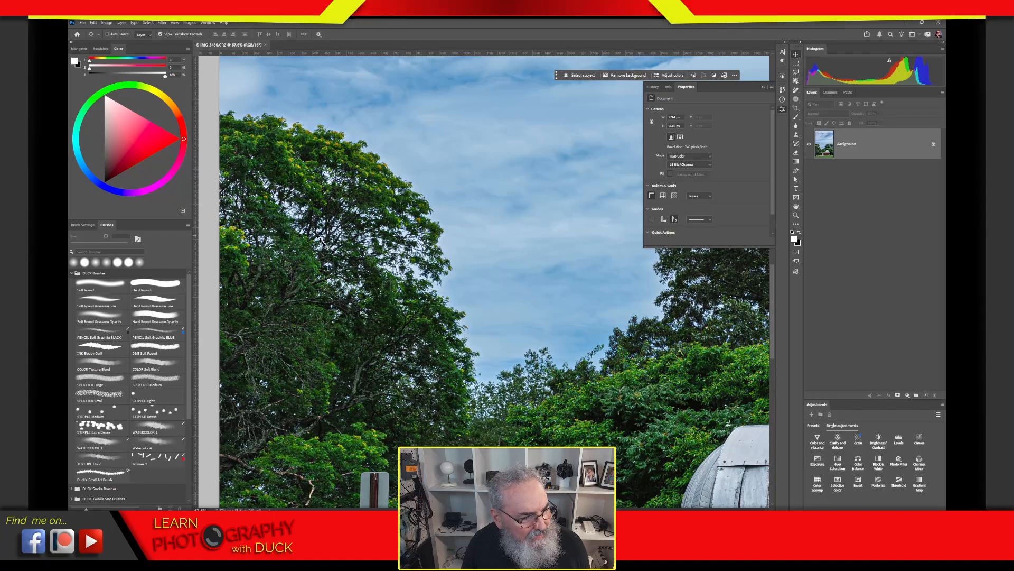
{"action": "scroll", "coordinate": [364, 255], "scroll_direction": "up", "scroll_amount": 2}
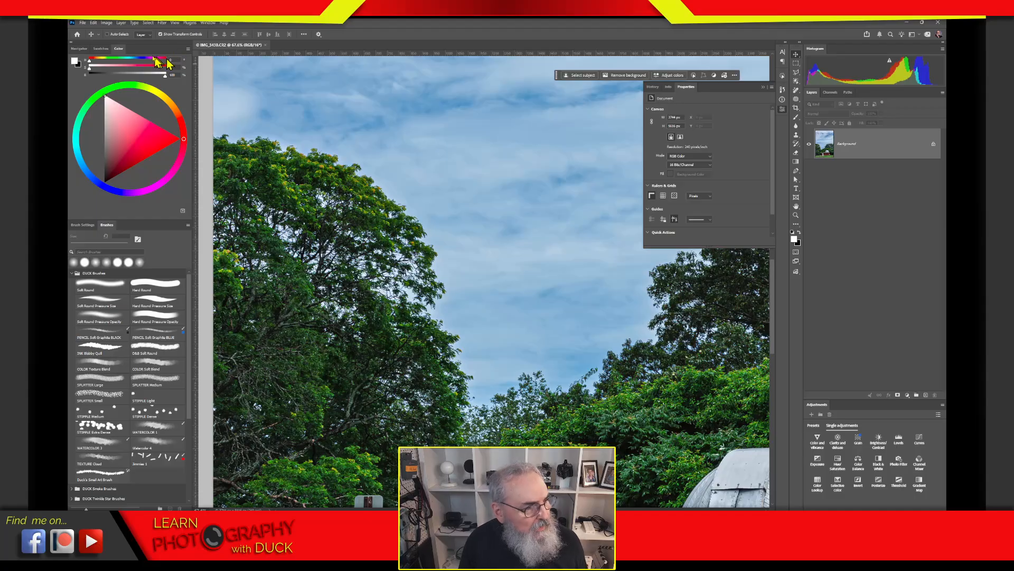
{"action": "left_click", "coordinate": [148, 23]}
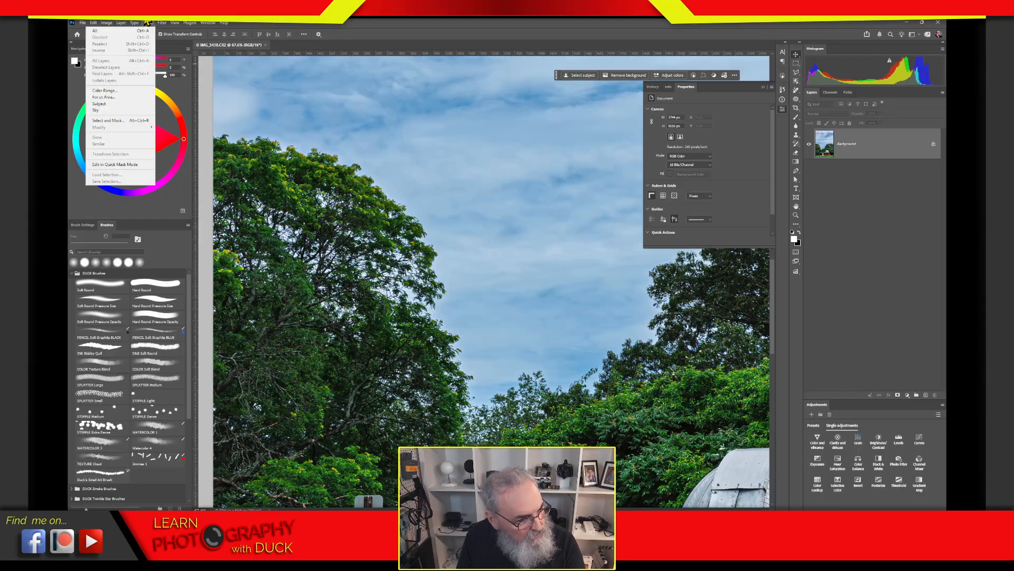
{"action": "left_click", "coordinate": [148, 23]}
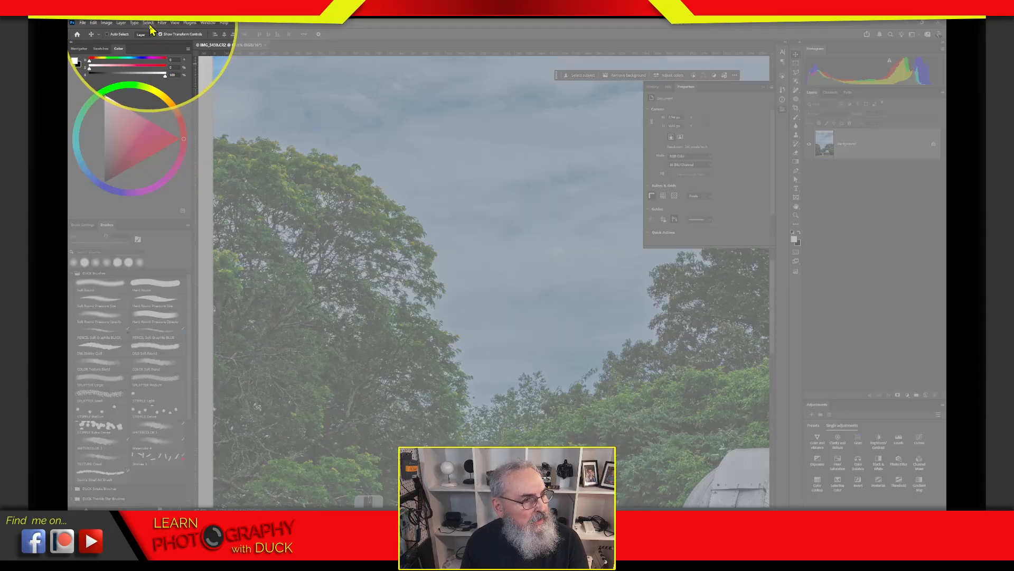
{"action": "left_click", "coordinate": [149, 24]}
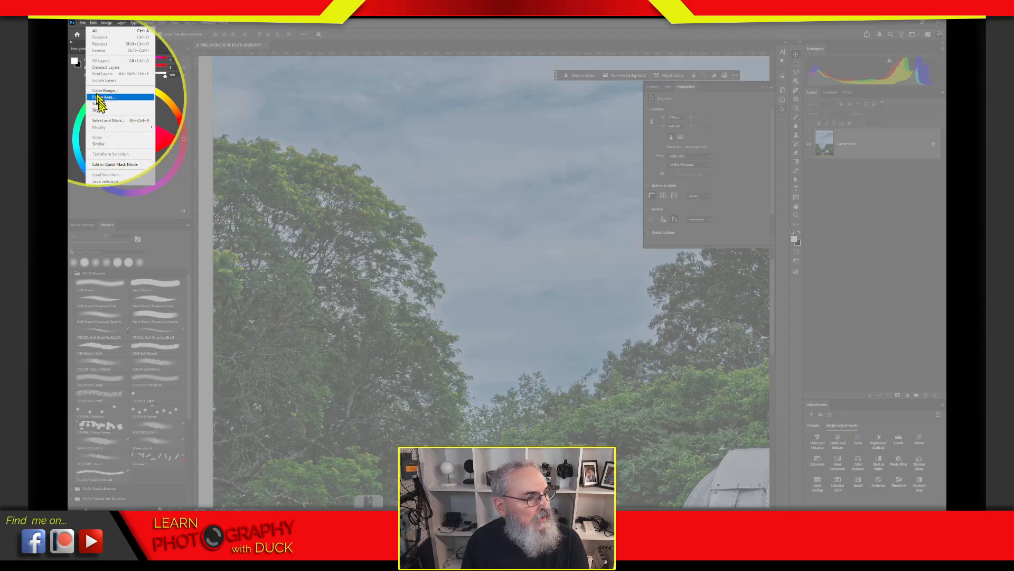
{"action": "left_click", "coordinate": [124, 110]}
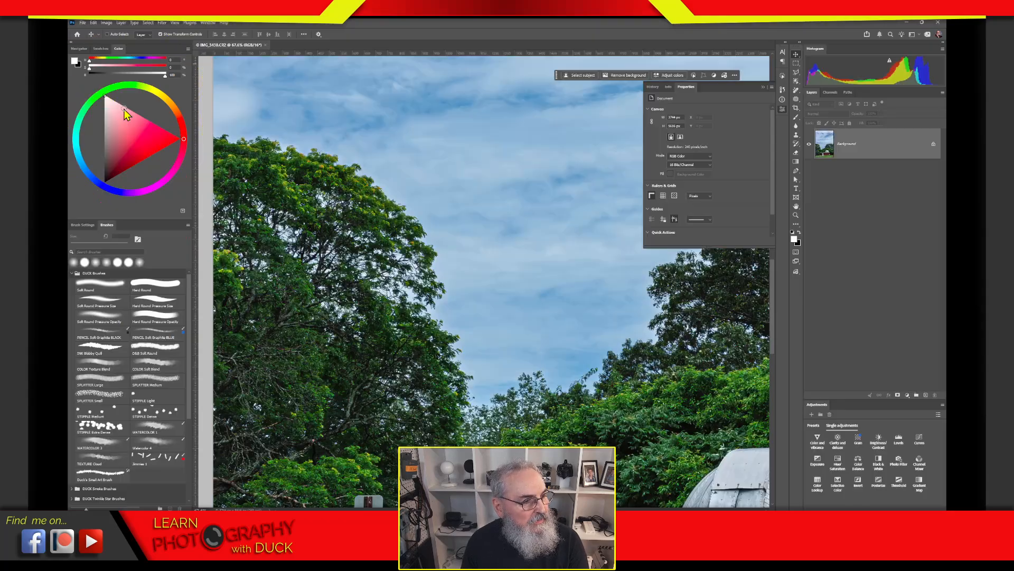
Select the photo's sky with the automatic Sky selection and collapse the document properties.
{"action": "left_click", "coordinate": [148, 24]}
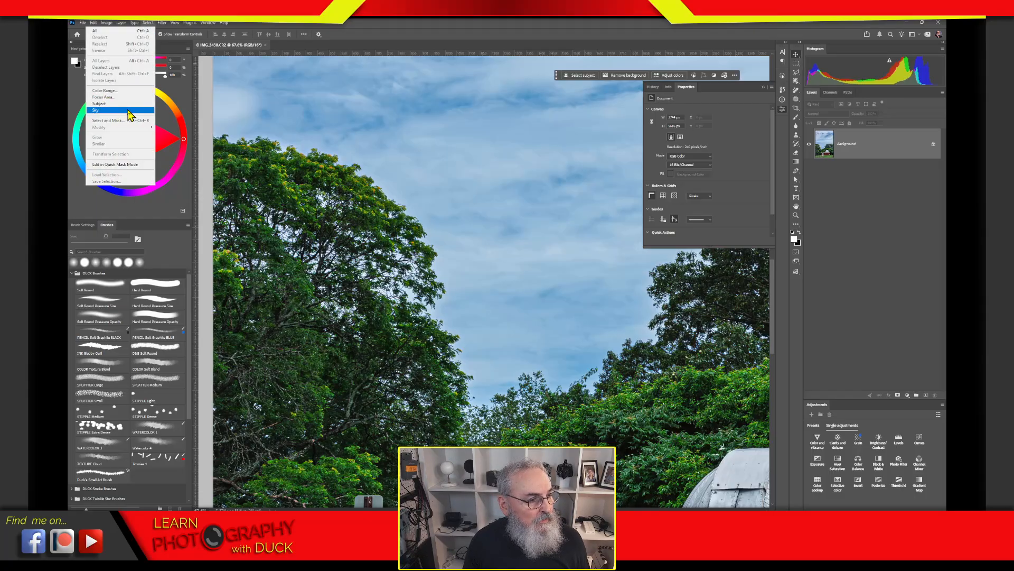
{"action": "left_click", "coordinate": [129, 112]}
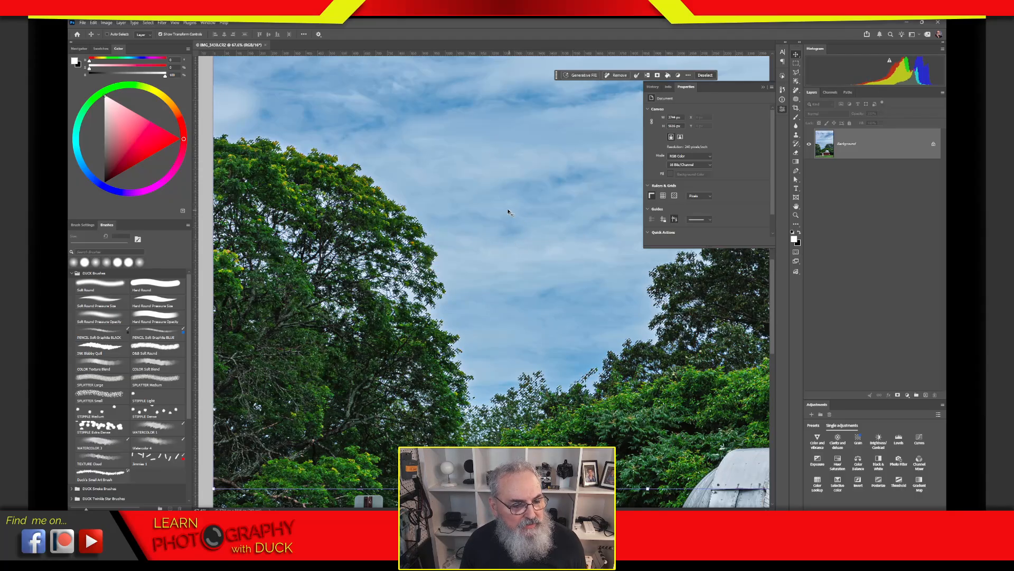
{"action": "left_click", "coordinate": [783, 109]}
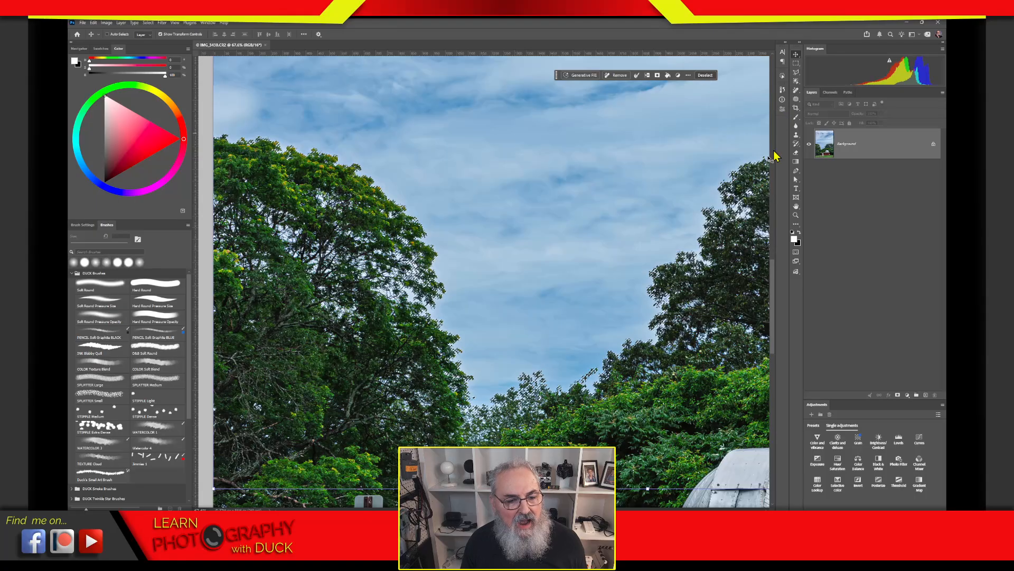
Examine the sky selection's edge up close along the tops of the trees on the right side of the photo.
{"action": "left_click_drag", "start_coordinate": [661, 219], "coordinate": [354, 222]}
{"action": "left_click_drag", "start_coordinate": [629, 192], "coordinate": [530, 186]}
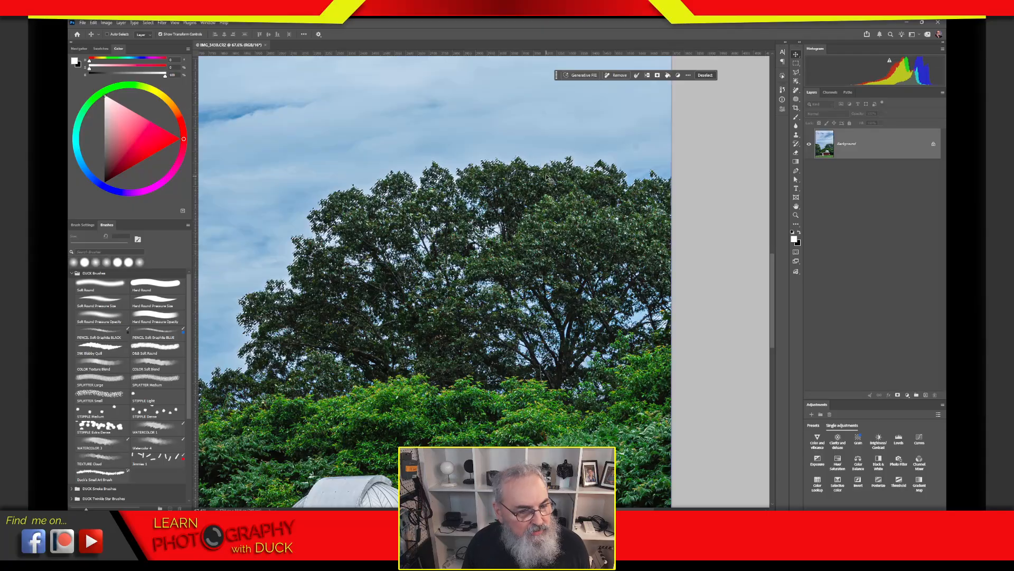
{"action": "key", "text": "z"}
{"action": "left_click_drag", "start_coordinate": [558, 158], "coordinate": [612, 146]}
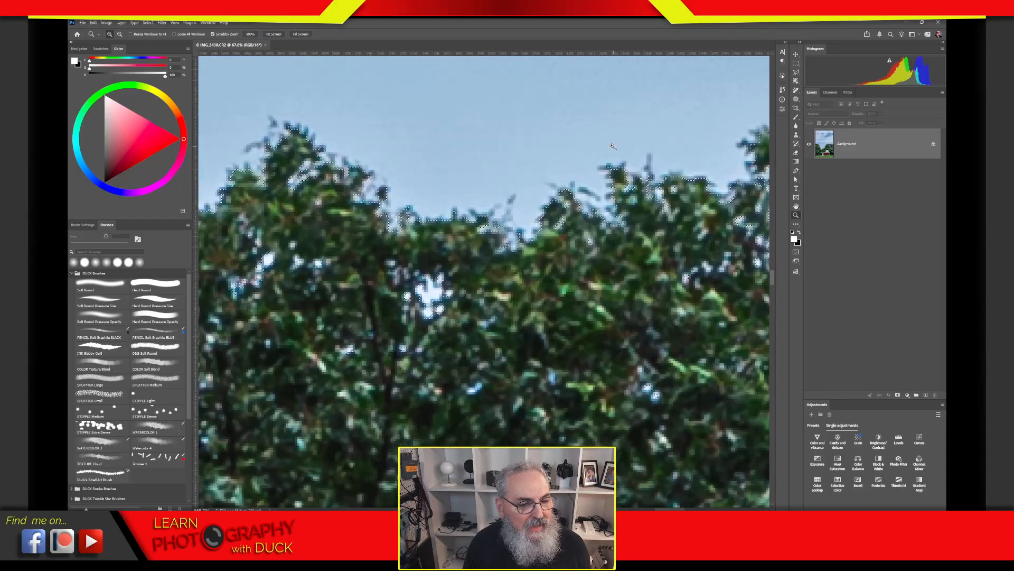
{"action": "left_click_drag", "start_coordinate": [356, 293], "coordinate": [612, 276]}
{"action": "left_click_drag", "start_coordinate": [357, 239], "coordinate": [582, 239]}
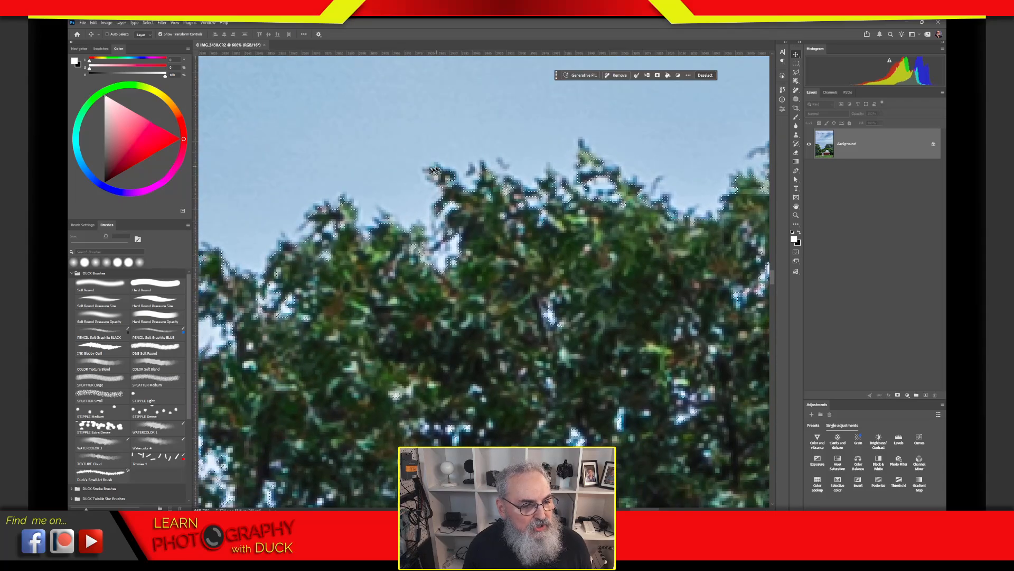
{"action": "left_click_drag", "start_coordinate": [385, 294], "coordinate": [659, 214]}
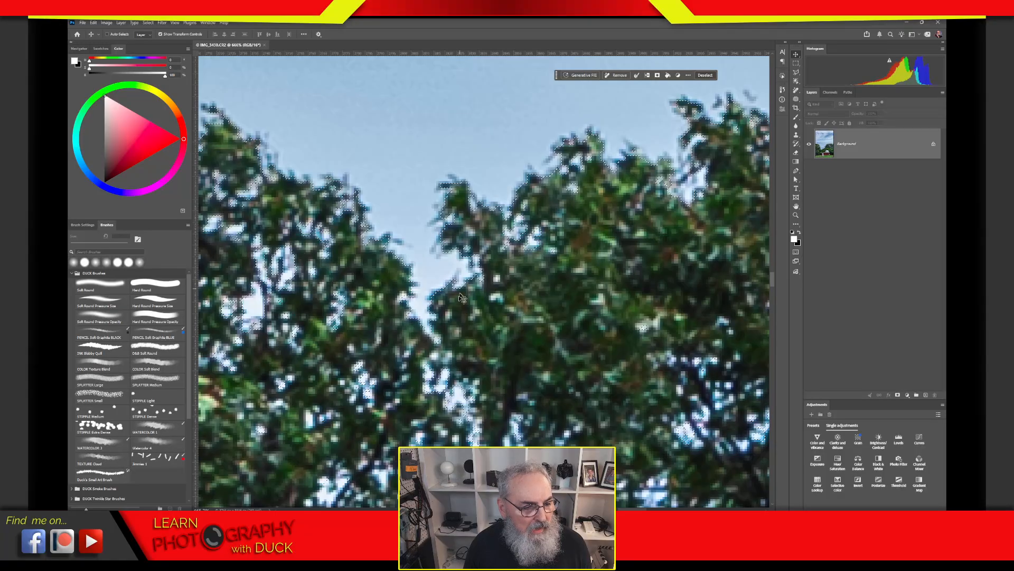
{"action": "left_click_drag", "start_coordinate": [426, 256], "coordinate": [554, 275]}
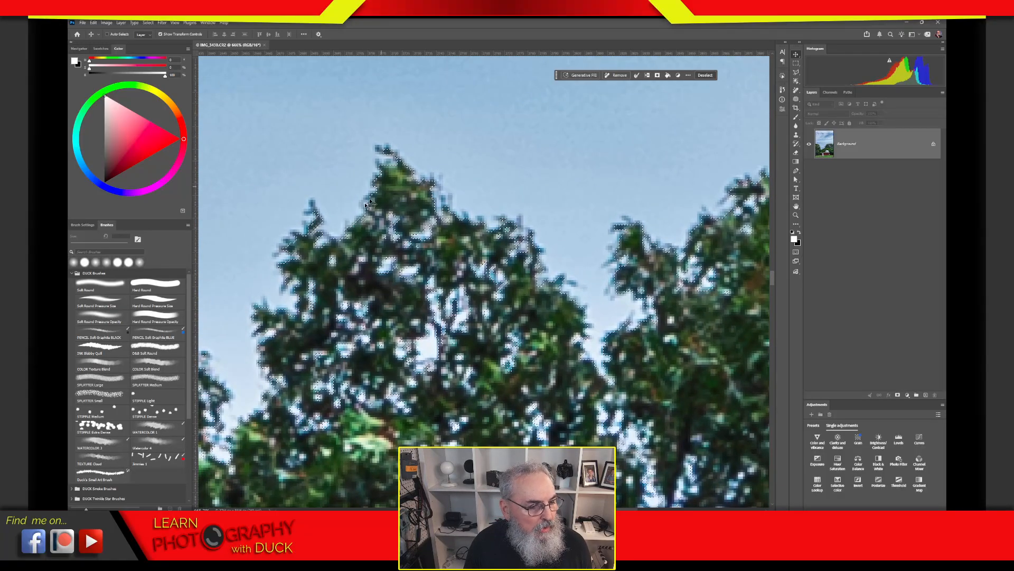
{"action": "left_click_drag", "start_coordinate": [381, 295], "coordinate": [608, 221]}
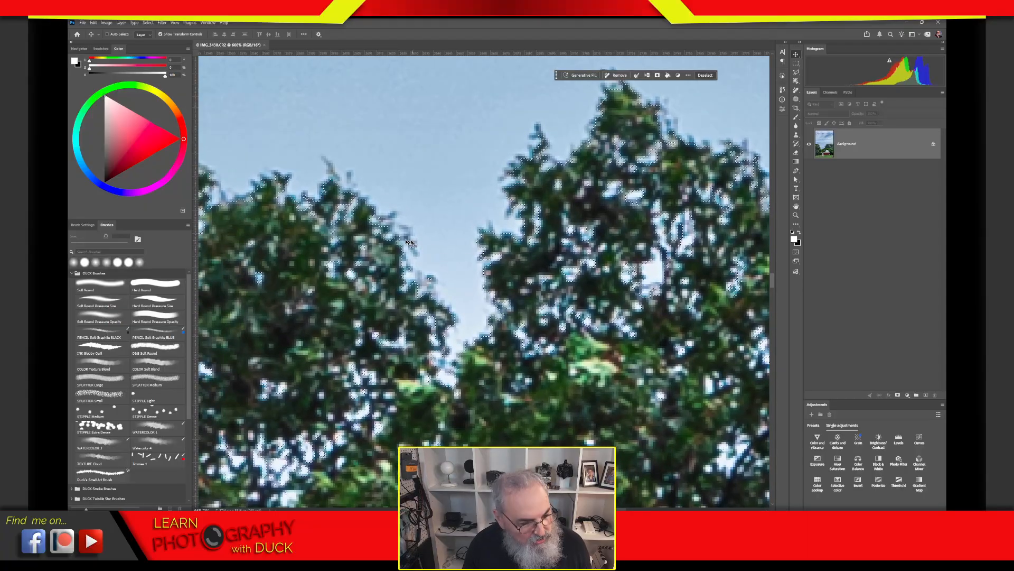
{"action": "left_click_drag", "start_coordinate": [416, 241], "coordinate": [576, 241]}
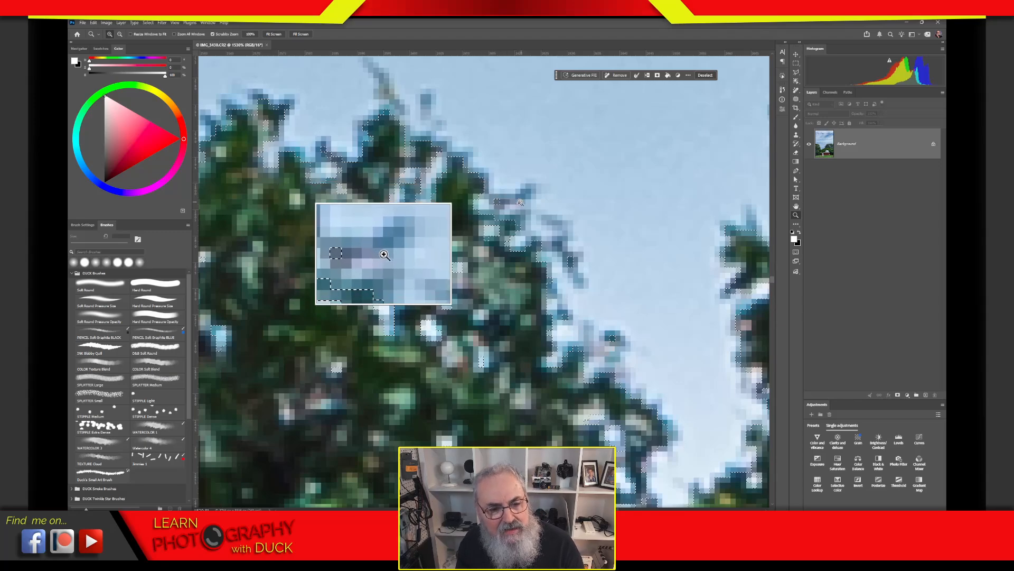
Sample the fine leaf pixels at the treetop with the Magic Wand, adding to and subtracting from the sky selection.
{"action": "left_click", "coordinate": [796, 92]}
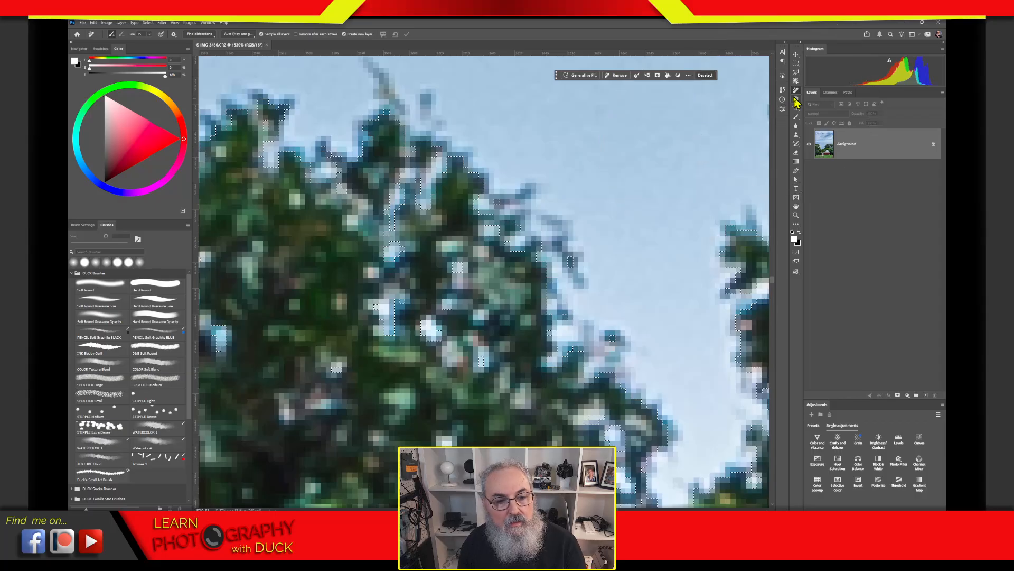
{"action": "right_click", "coordinate": [796, 90]}
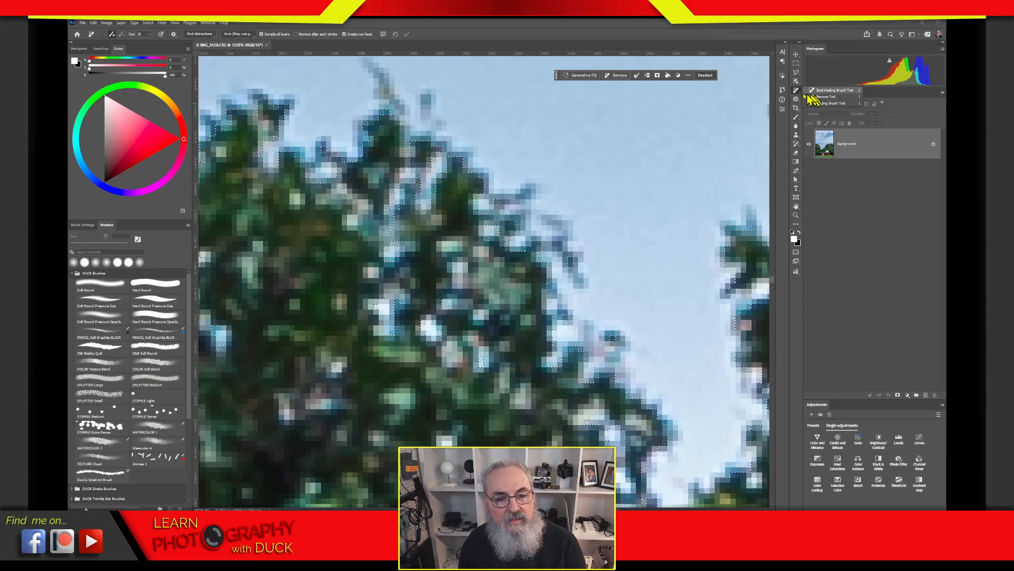
{"action": "left_click", "coordinate": [798, 83]}
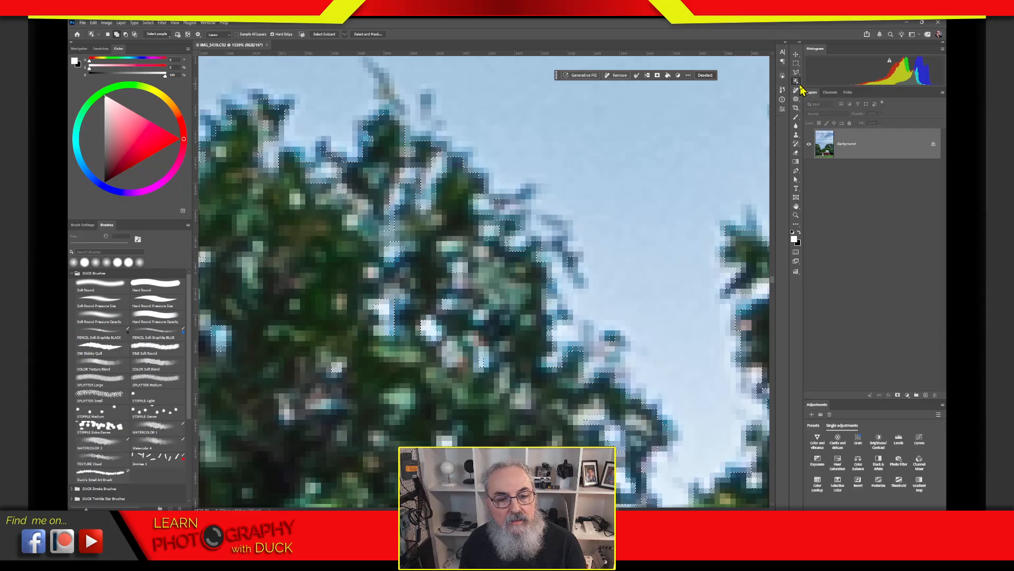
{"action": "right_click", "coordinate": [797, 82]}
{"action": "left_click", "coordinate": [828, 95]}
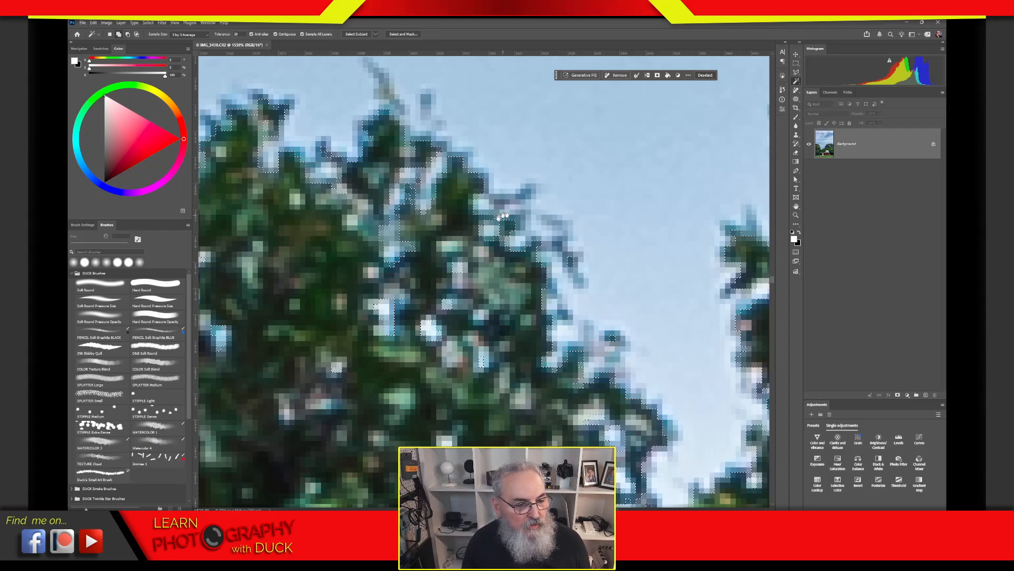
{"action": "left_click_drag", "start_coordinate": [503, 214], "coordinate": [699, 280]}
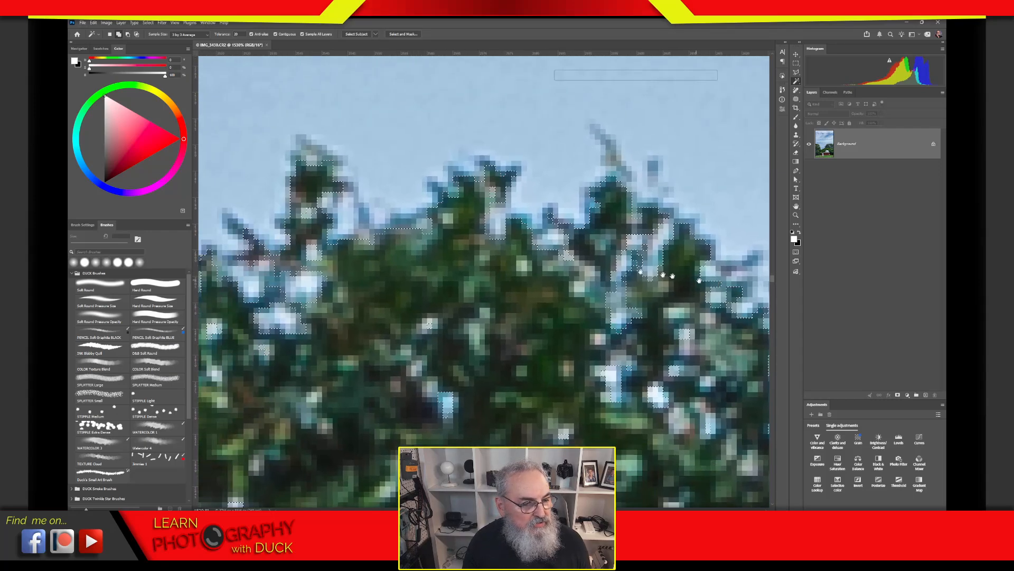
{"action": "left_click", "coordinate": [324, 165], "text": "shift"}
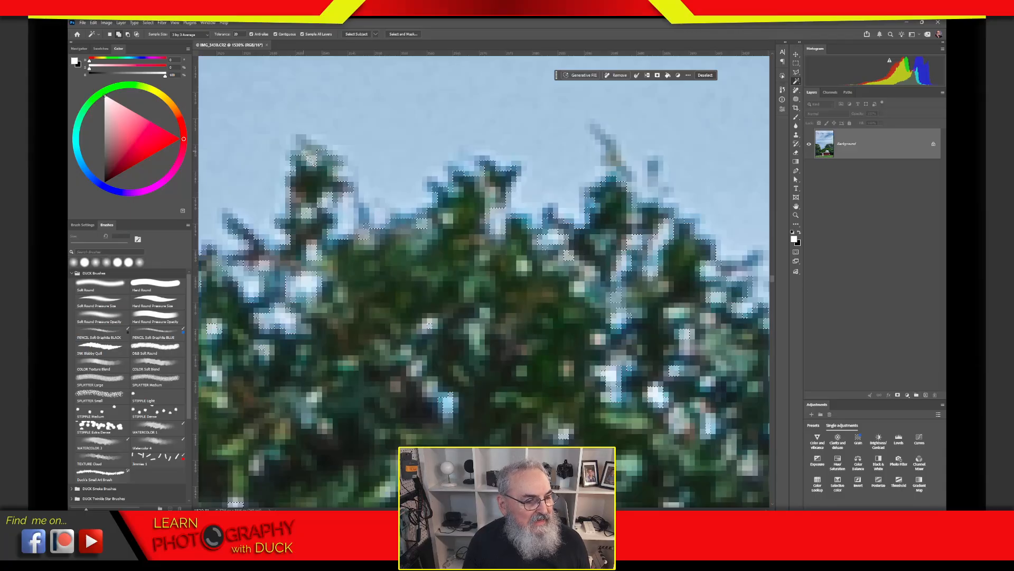
{"action": "left_click", "coordinate": [322, 173], "text": "alt"}
{"action": "left_click", "coordinate": [323, 176]}
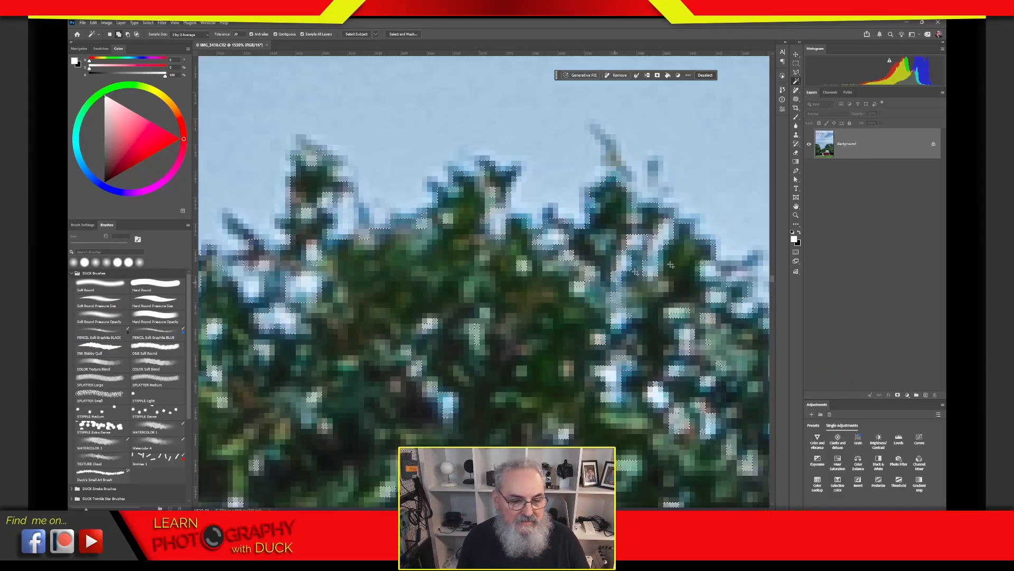
Add a Curves adjustment layer masked by the sky selection and examine its mask alone, up close and in full.
{"action": "left_click", "coordinate": [920, 441]}
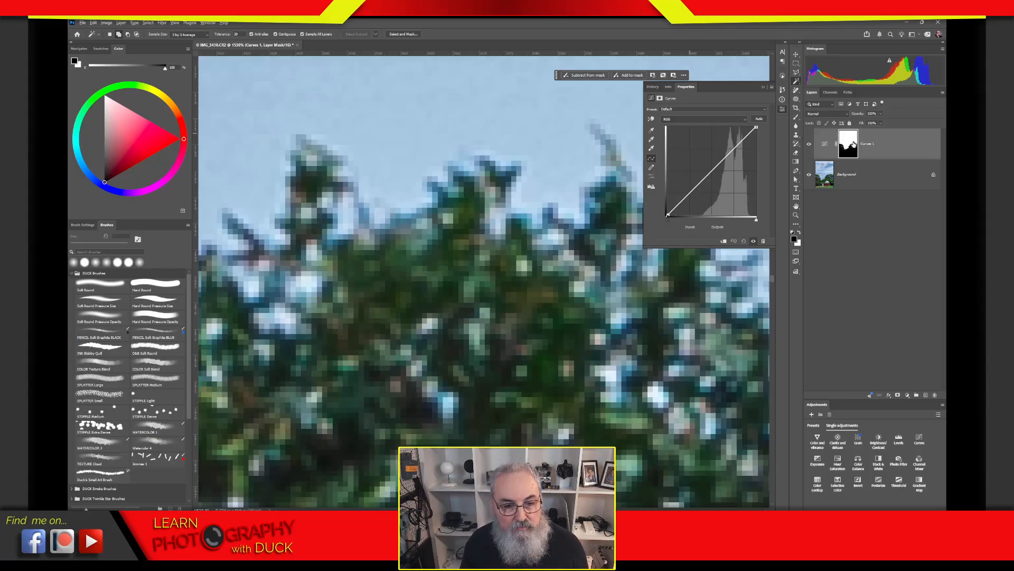
{"action": "left_click", "coordinate": [849, 150], "text": "alt"}
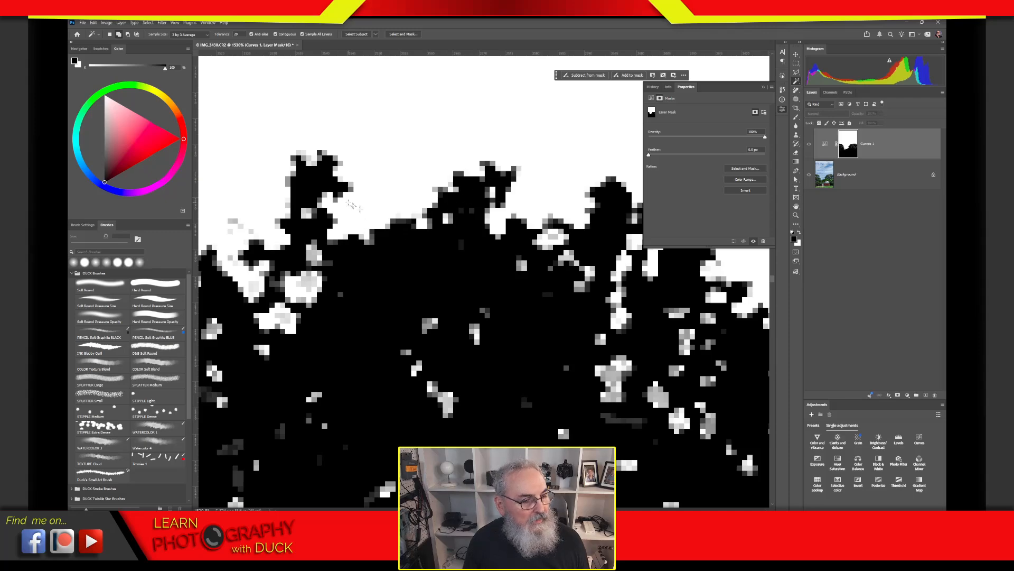
{"action": "left_click_drag", "start_coordinate": [580, 303], "coordinate": [279, 196]}
{"action": "left_click_drag", "start_coordinate": [505, 341], "coordinate": [425, 334]}
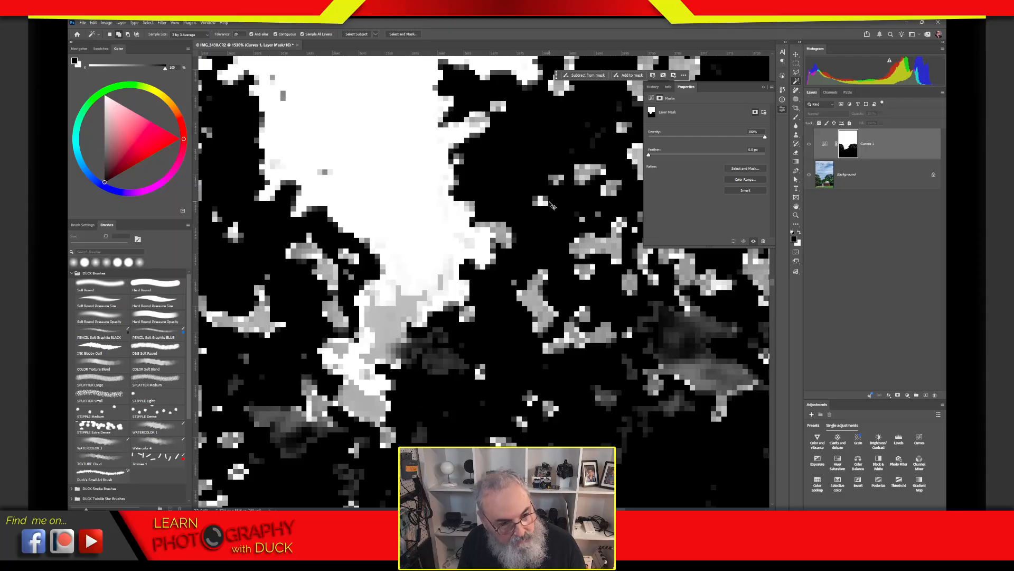
{"action": "key", "text": "ctrl+0"}
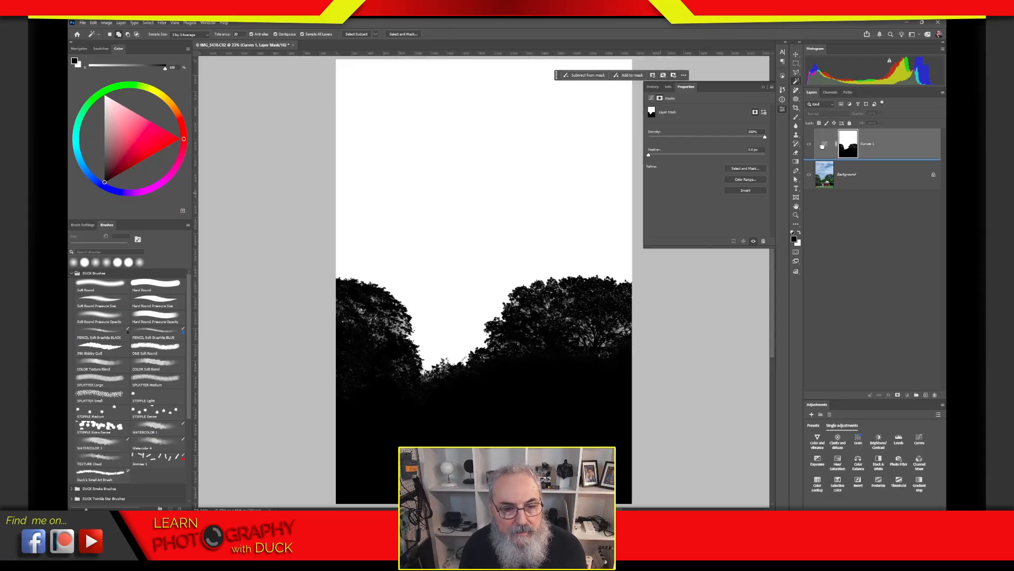
Return to the image view and pull the RGB curve down at its upper middle to darken the sky.
{"action": "left_click", "coordinate": [825, 148]}
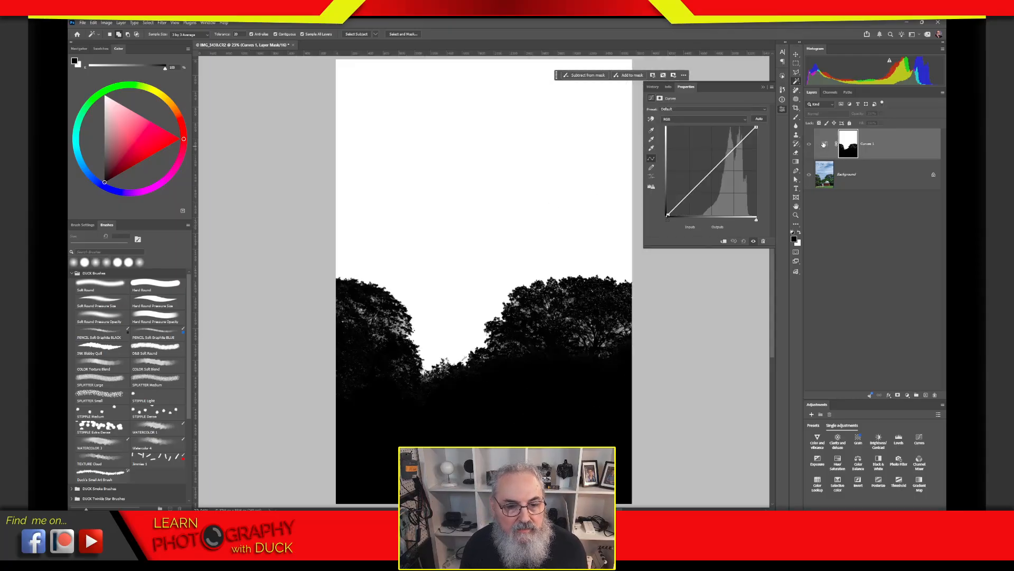
{"action": "left_click", "coordinate": [824, 143]}
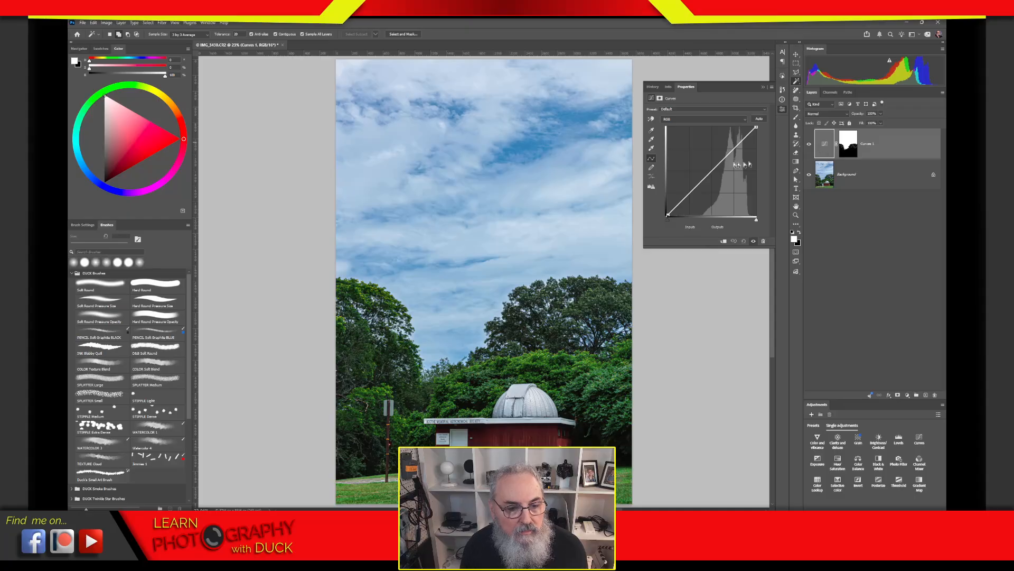
{"action": "left_click_drag", "start_coordinate": [720, 162], "coordinate": [724, 185]}
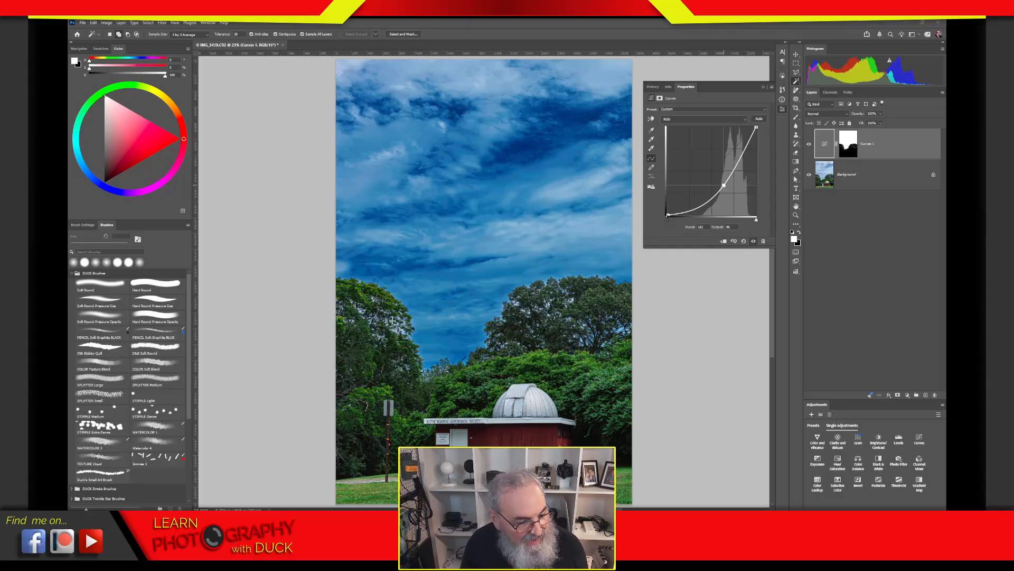
Inspect the left tree's edges and gaps, and shift the RGB curve point slightly to strengthen the sky's darkening.
{"action": "key", "text": "z"}
{"action": "left_click_drag", "start_coordinate": [392, 320], "coordinate": [452, 312]}
{"action": "key", "text": "w"}
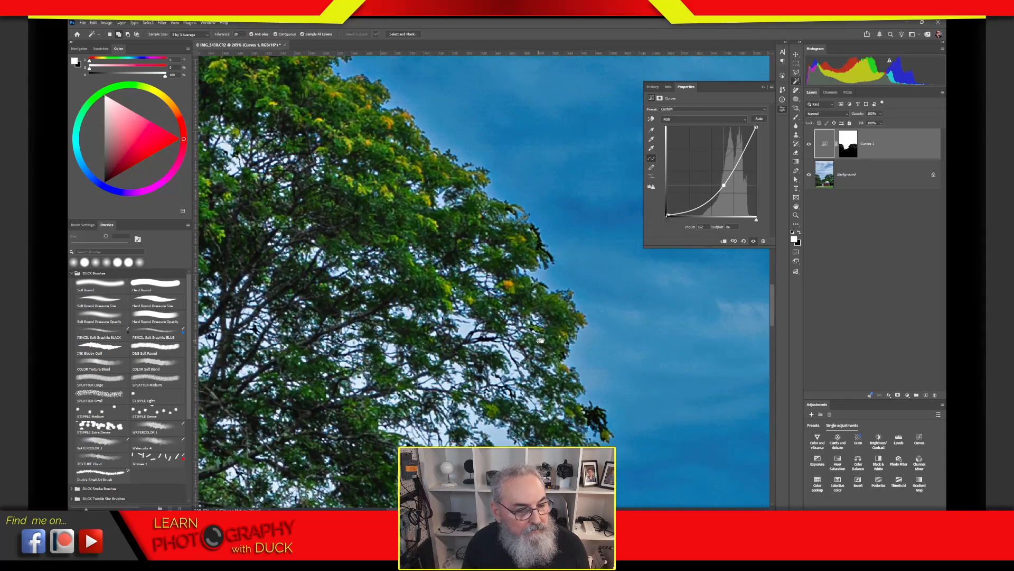
{"action": "left_click_drag", "start_coordinate": [542, 347], "coordinate": [643, 426]}
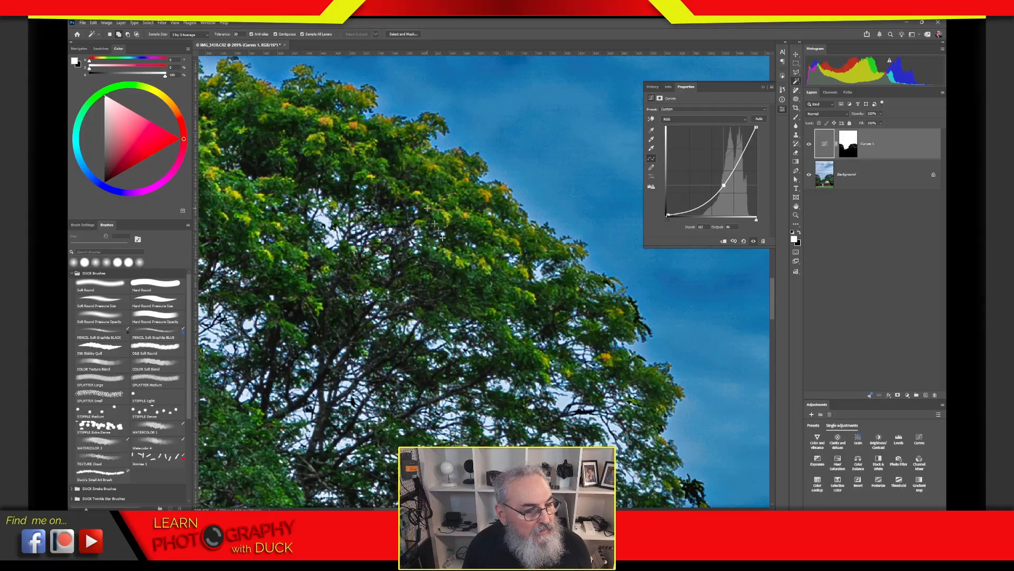
{"action": "left_click_drag", "start_coordinate": [547, 396], "coordinate": [404, 205]}
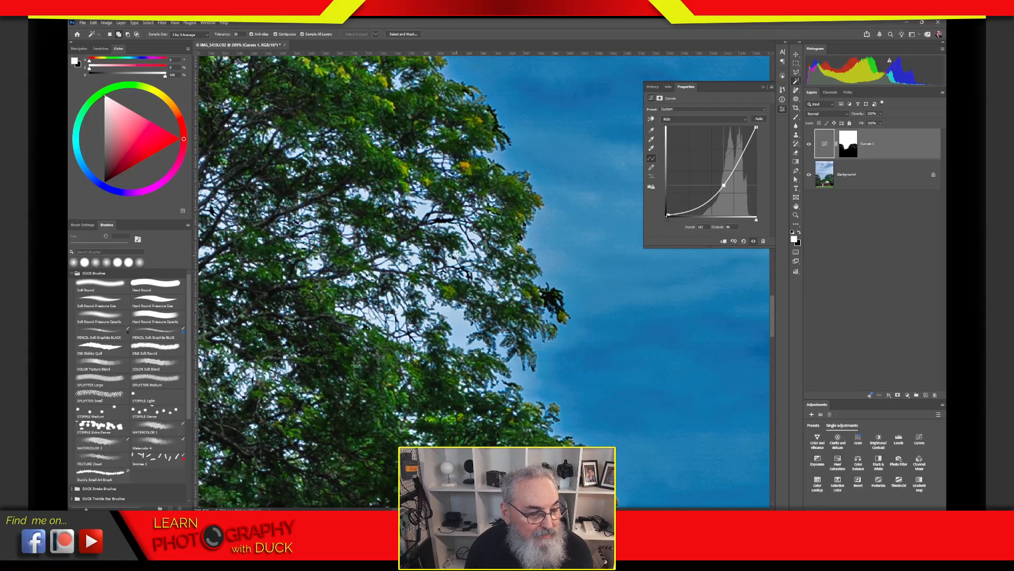
{"action": "left_click_drag", "start_coordinate": [514, 287], "coordinate": [400, 277]}
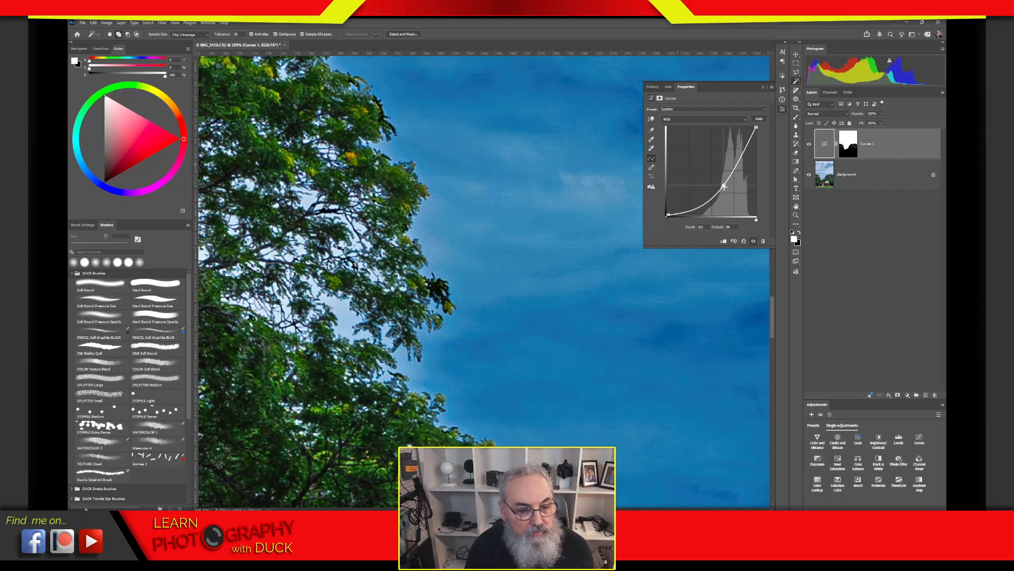
{"action": "left_click_drag", "start_coordinate": [724, 186], "coordinate": [730, 183]}
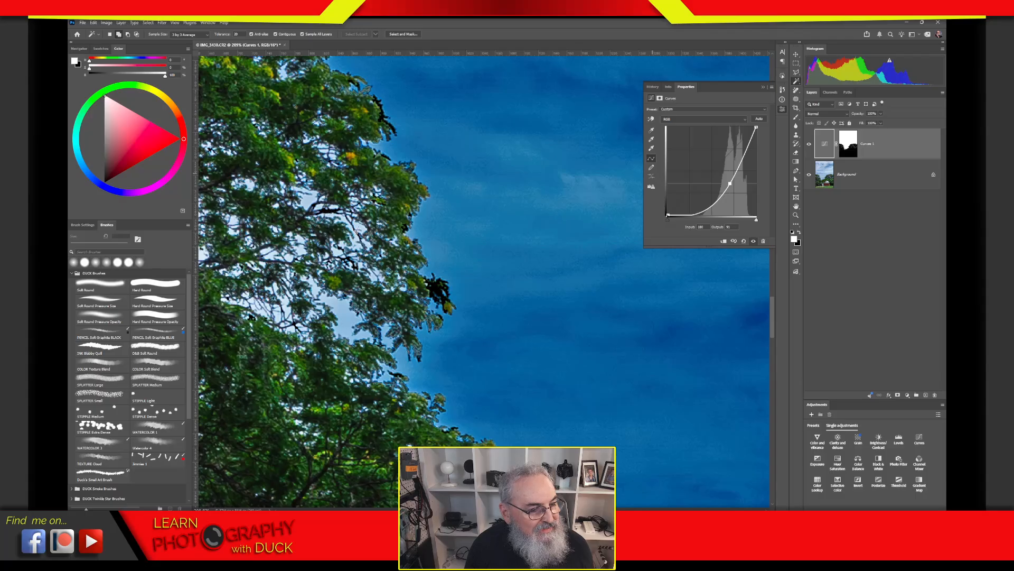
Circle the treeline edge against the sky and the gaps between the left tree's branches with screen annotations.
{"action": "left_click_drag", "start_coordinate": [299, 205], "coordinate": [506, 245]}
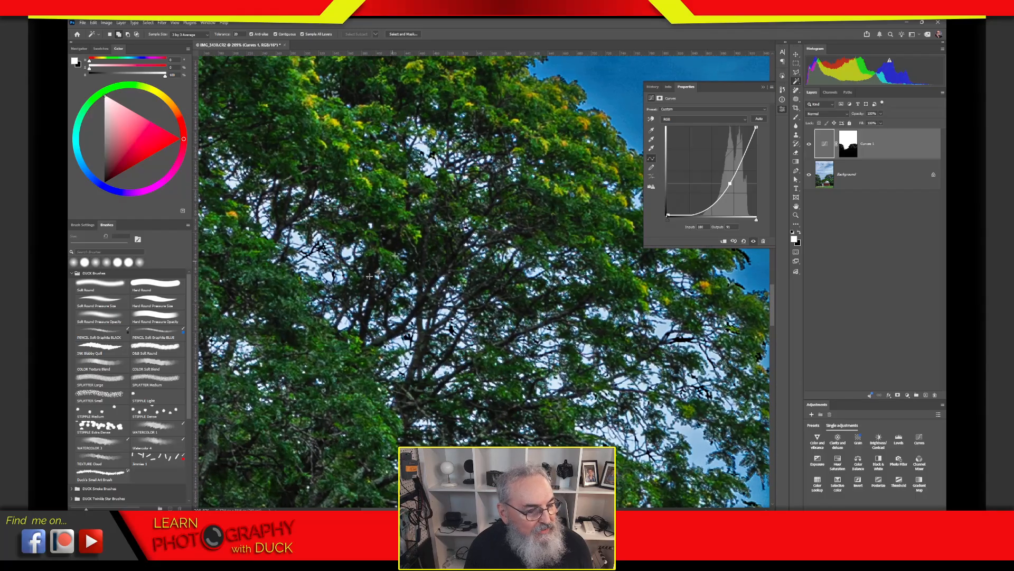
{"action": "left_click_drag", "start_coordinate": [369, 276], "coordinate": [588, 357]}
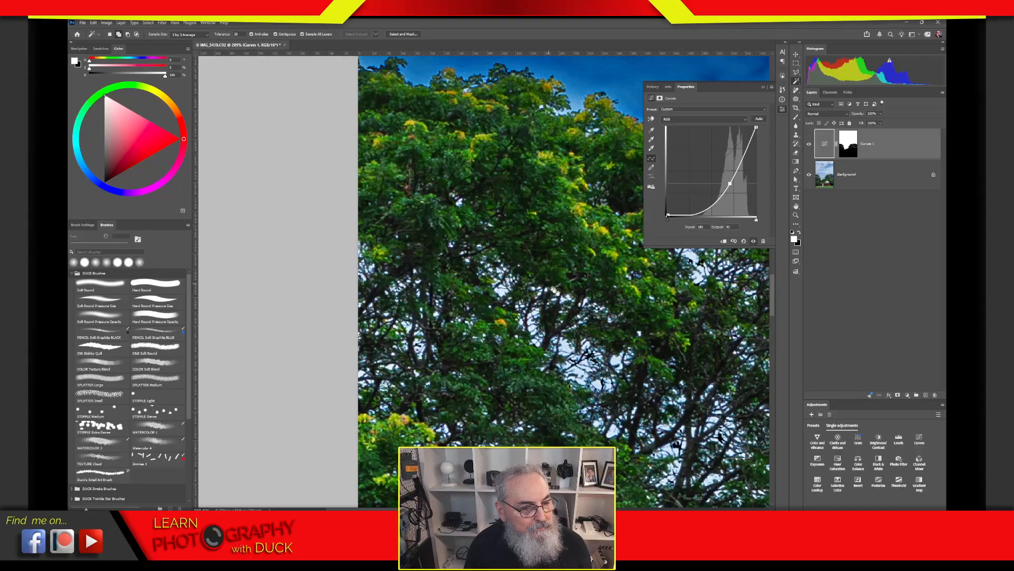
{"action": "left_click_drag", "start_coordinate": [553, 289], "coordinate": [418, 289]}
{"action": "left_click_drag", "start_coordinate": [467, 341], "coordinate": [472, 380]}
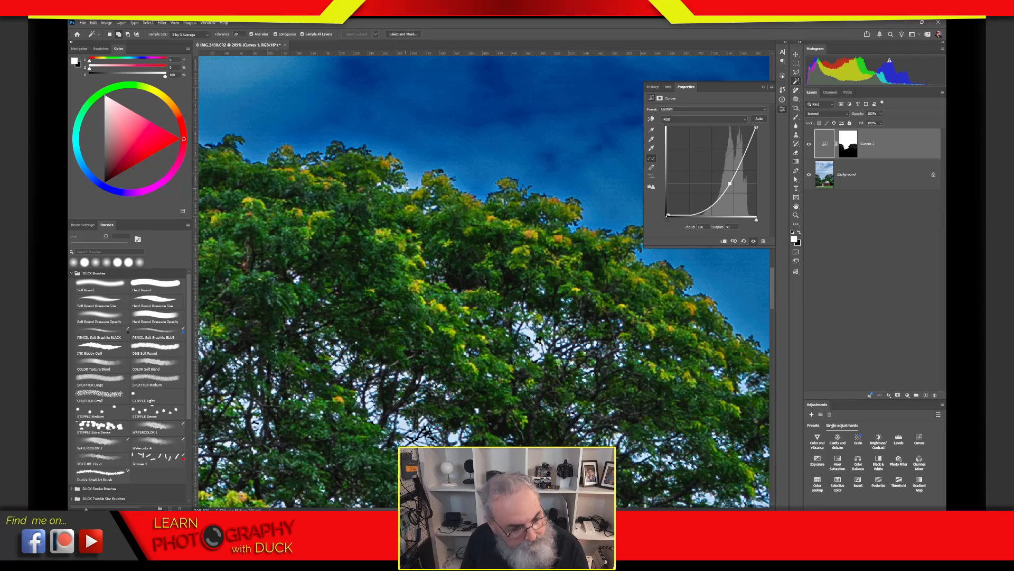
{"action": "mouse_move", "coordinate": [405, 149]}
{"action": "left_mouse_down"}
{"action": "mouse_move", "coordinate": [413, 133]}
{"action": "mouse_move", "coordinate": [355, 170]}
{"action": "left_mouse_up"}
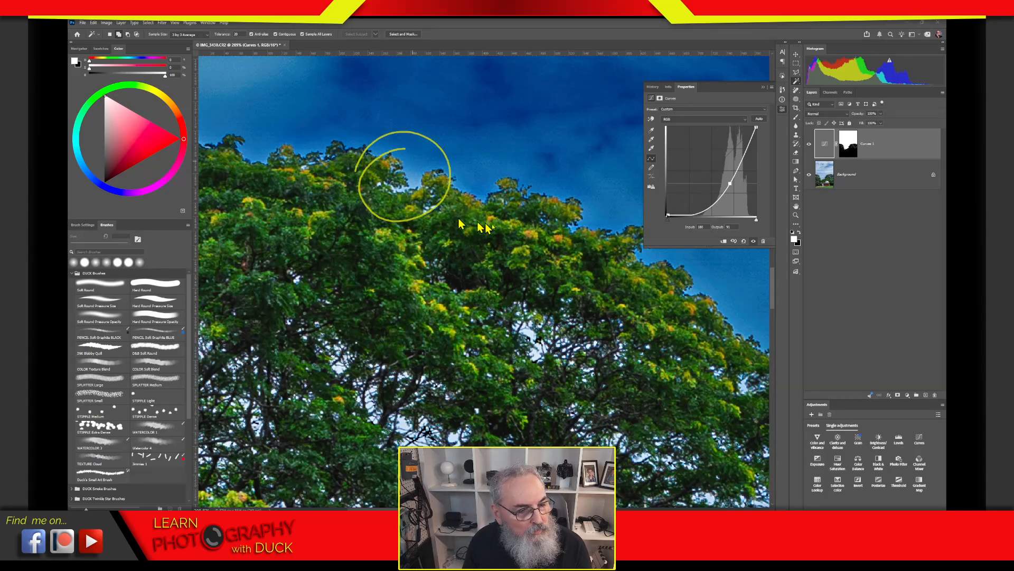
{"action": "mouse_move", "coordinate": [529, 293]}
{"action": "left_mouse_down"}
{"action": "mouse_move", "coordinate": [561, 292]}
{"action": "mouse_move", "coordinate": [501, 328]}
{"action": "left_mouse_up"}
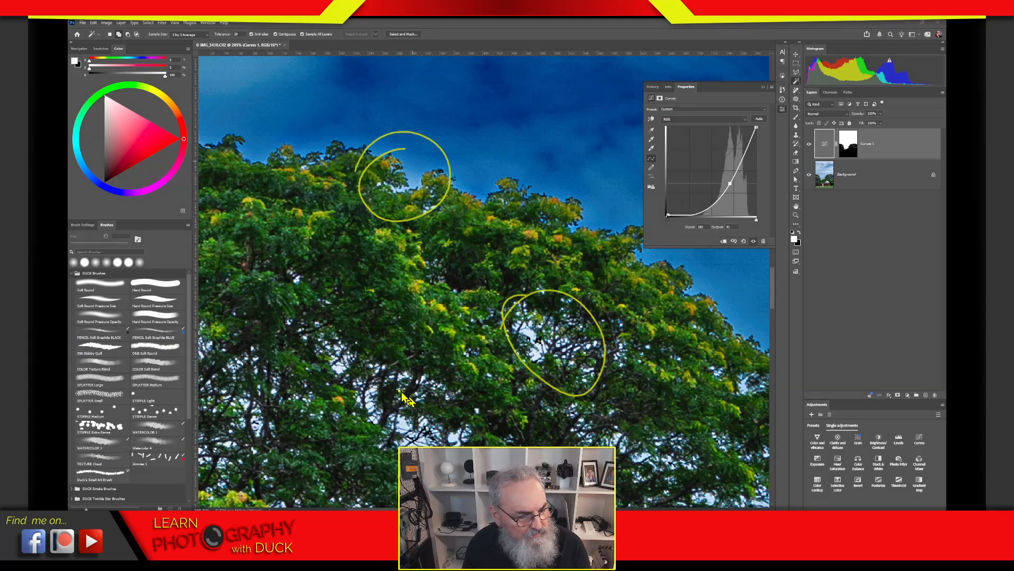
{"action": "left_click_drag", "start_coordinate": [374, 354], "coordinate": [397, 445]}
{"action": "left_click_drag", "start_coordinate": [366, 393], "coordinate": [480, 445]}
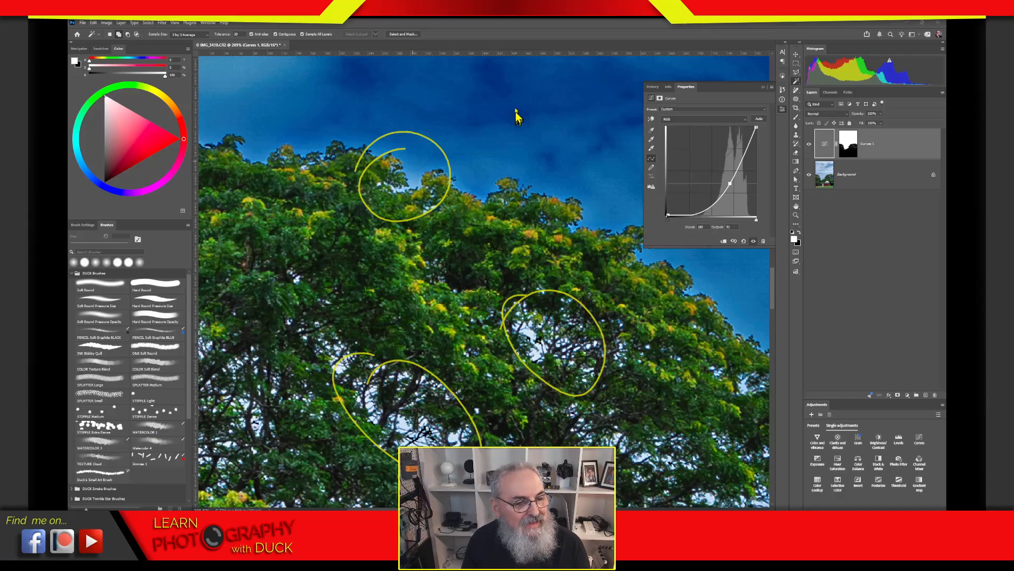
Annotate the sky with "SKY" and the foliage with "Trees", and draw an arrow to the circled lower branch gaps.
{"action": "mouse_move", "coordinate": [496, 83]}
{"action": "left_mouse_down"}
{"action": "mouse_move", "coordinate": [481, 110]}
{"action": "mouse_move", "coordinate": [504, 111]}
{"action": "left_mouse_up"}
{"action": "mouse_move", "coordinate": [527, 81]}
{"action": "left_mouse_down"}
{"action": "mouse_move", "coordinate": [521, 100]}
{"action": "mouse_move", "coordinate": [551, 99]}
{"action": "left_mouse_up"}
{"action": "left_click_drag", "start_coordinate": [560, 76], "coordinate": [549, 126]}
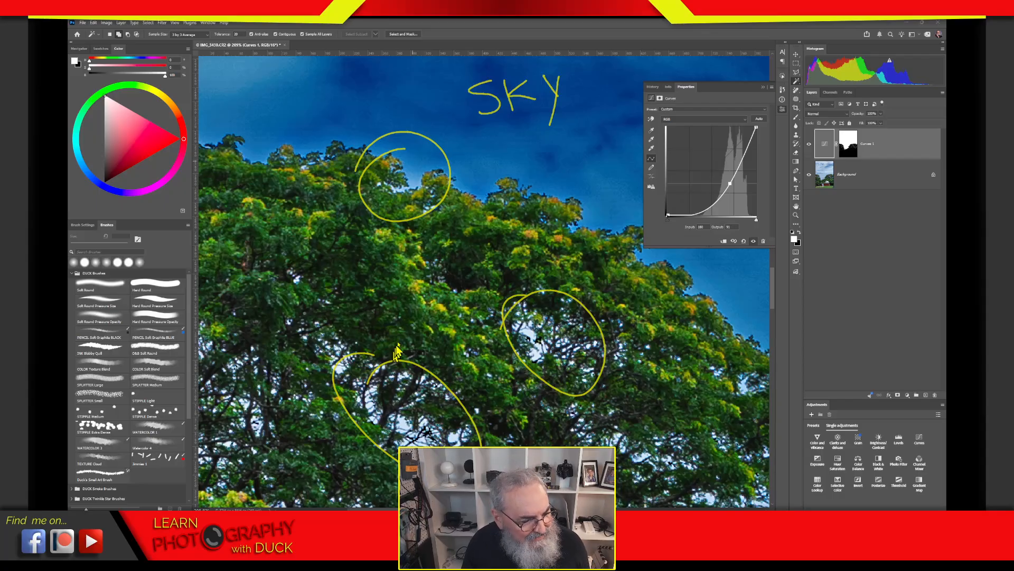
{"action": "left_click_drag", "start_coordinate": [442, 321], "coordinate": [429, 382]}
{"action": "left_click_drag", "start_coordinate": [418, 345], "coordinate": [417, 410]}
{"action": "mouse_move", "coordinate": [371, 296]}
{"action": "left_mouse_down"}
{"action": "mouse_move", "coordinate": [377, 320]}
{"action": "mouse_move", "coordinate": [391, 283]}
{"action": "left_mouse_up"}
{"action": "mouse_move", "coordinate": [389, 320]}
{"action": "left_mouse_down"}
{"action": "mouse_move", "coordinate": [400, 281]}
{"action": "mouse_move", "coordinate": [432, 292]}
{"action": "mouse_move", "coordinate": [459, 275]}
{"action": "left_mouse_up"}
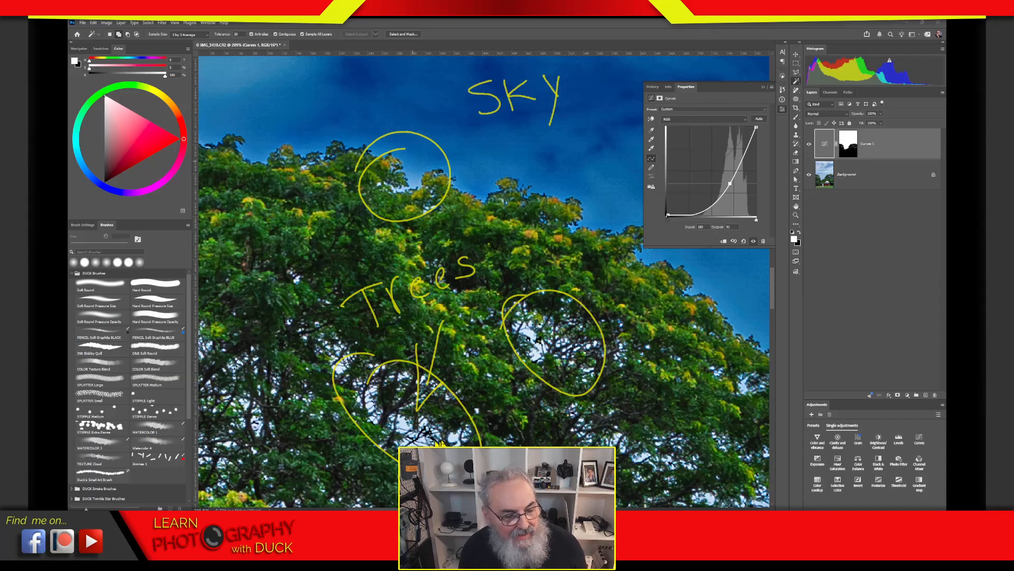
{"action": "mouse_move", "coordinate": [436, 429]}
{"action": "left_mouse_down"}
{"action": "mouse_move", "coordinate": [398, 461]}
{"action": "mouse_move", "coordinate": [455, 418]}
{"action": "mouse_move", "coordinate": [423, 475]}
{"action": "left_mouse_up"}
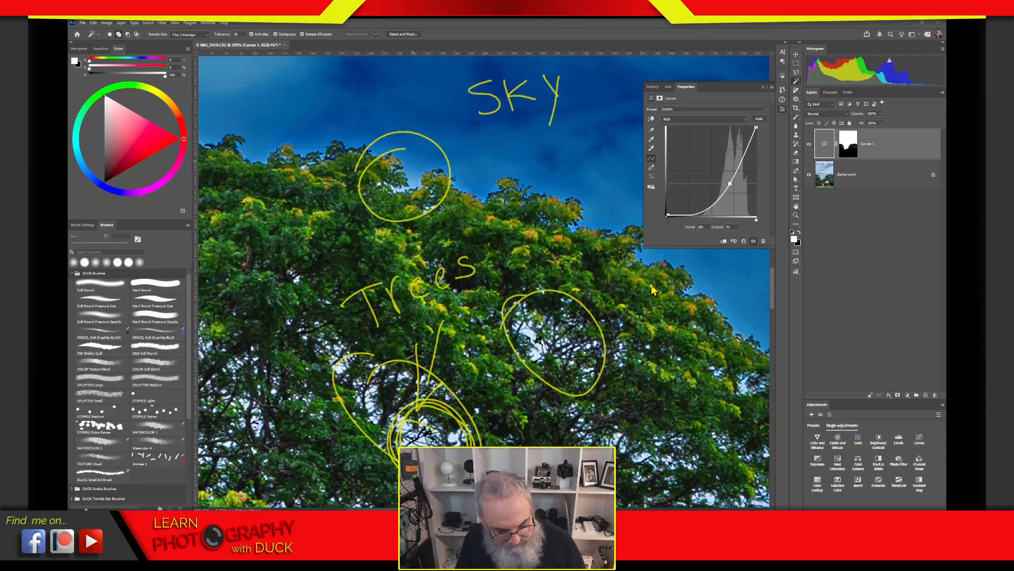
{"action": "key", "text": "Escape"}
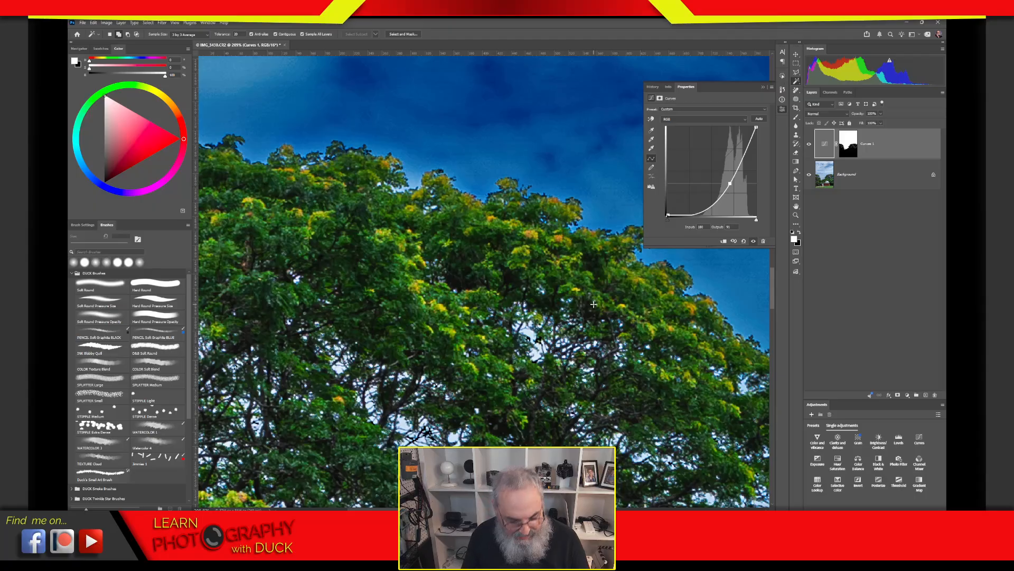
Delete the Curves 1 adjustment layer together with its mask, leaving only the Background layer.
{"action": "key", "text": "ctrl+0"}
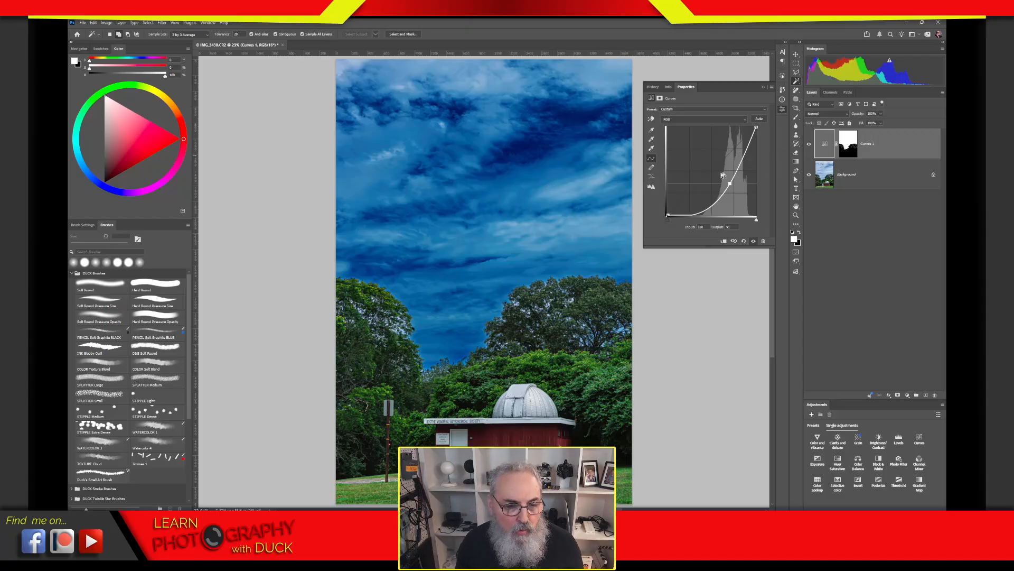
{"action": "left_click_drag", "start_coordinate": [730, 183], "coordinate": [721, 175]}
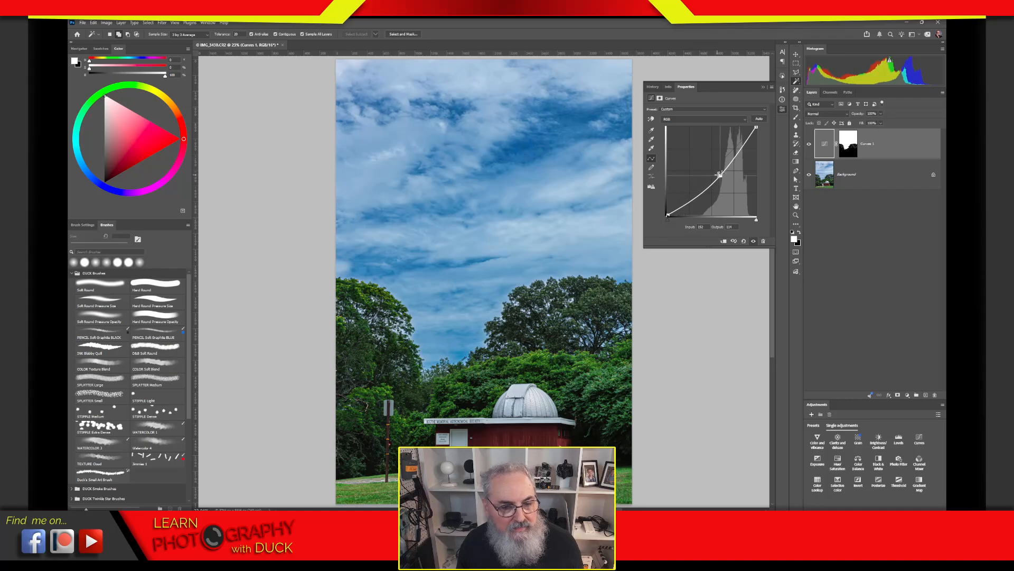
{"action": "left_click_drag", "start_coordinate": [822, 150], "coordinate": [935, 395]}
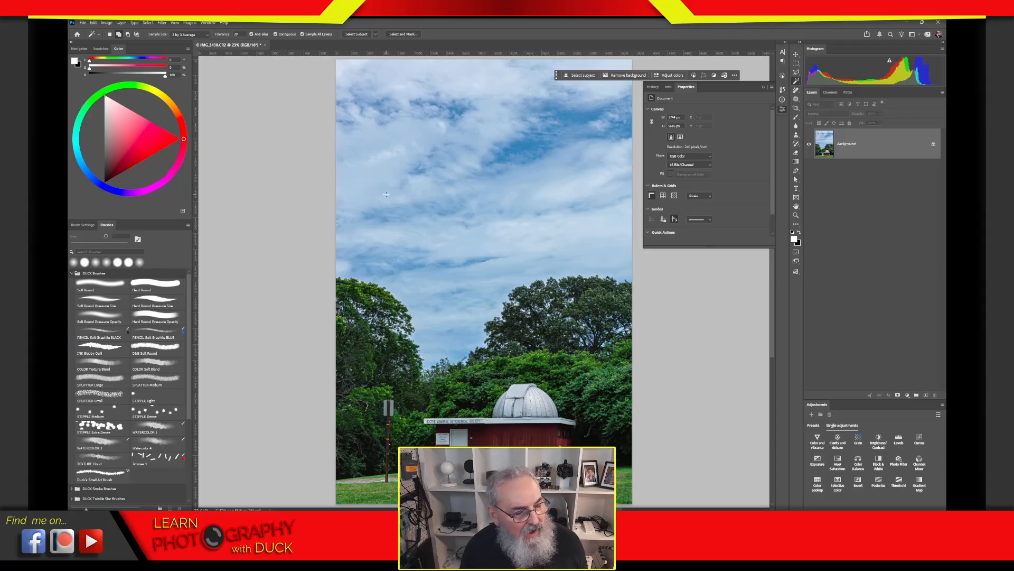
{"action": "left_click", "coordinate": [149, 23]}
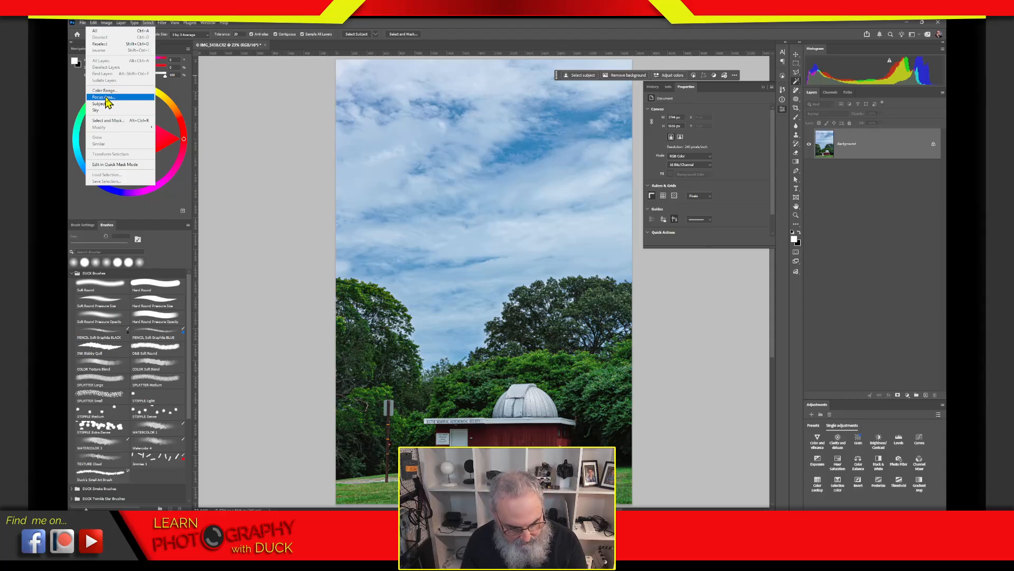
{"action": "key", "text": "Escape"}
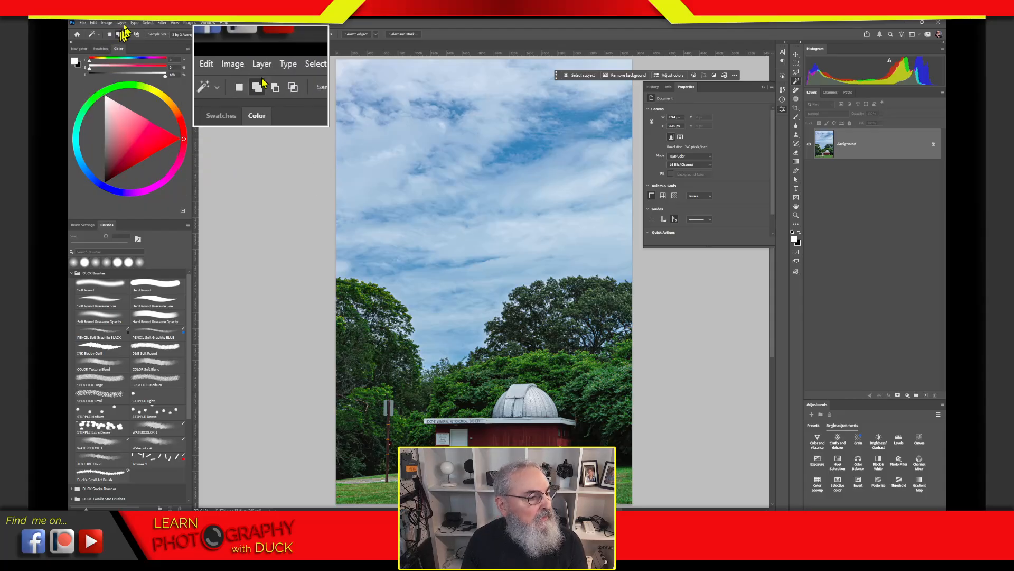
{"action": "left_click", "coordinate": [148, 22]}
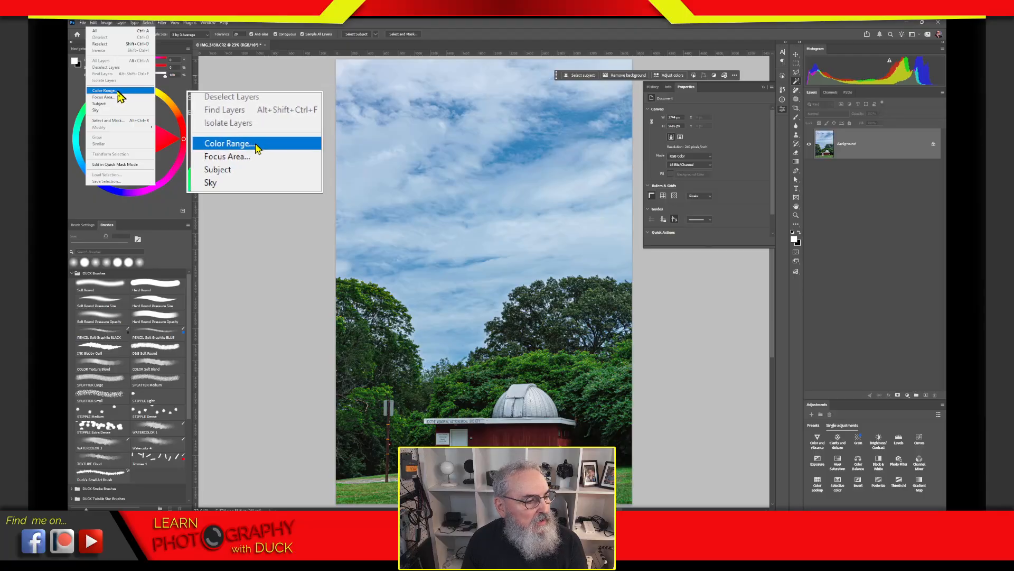
{"action": "key", "text": "Escape"}
{"action": "left_click", "coordinate": [148, 24]}
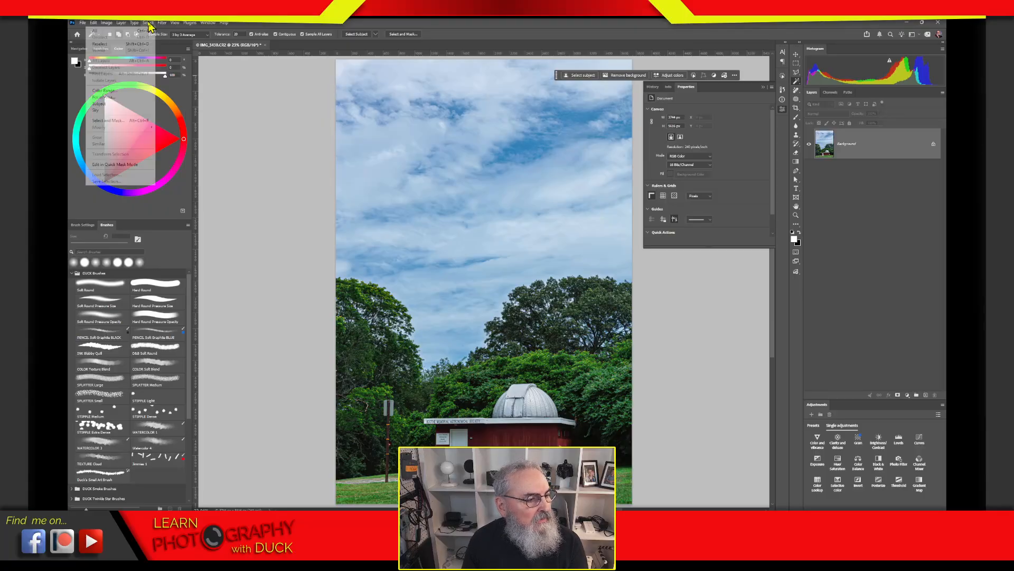
{"action": "left_click", "coordinate": [109, 91]}
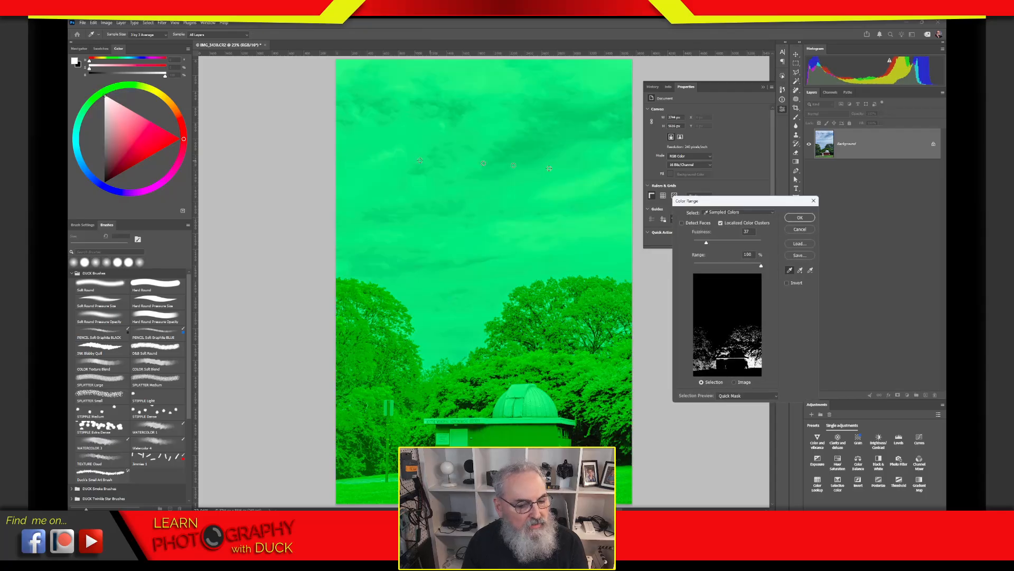
{"action": "left_click_drag", "start_coordinate": [716, 199], "coordinate": [702, 175]}
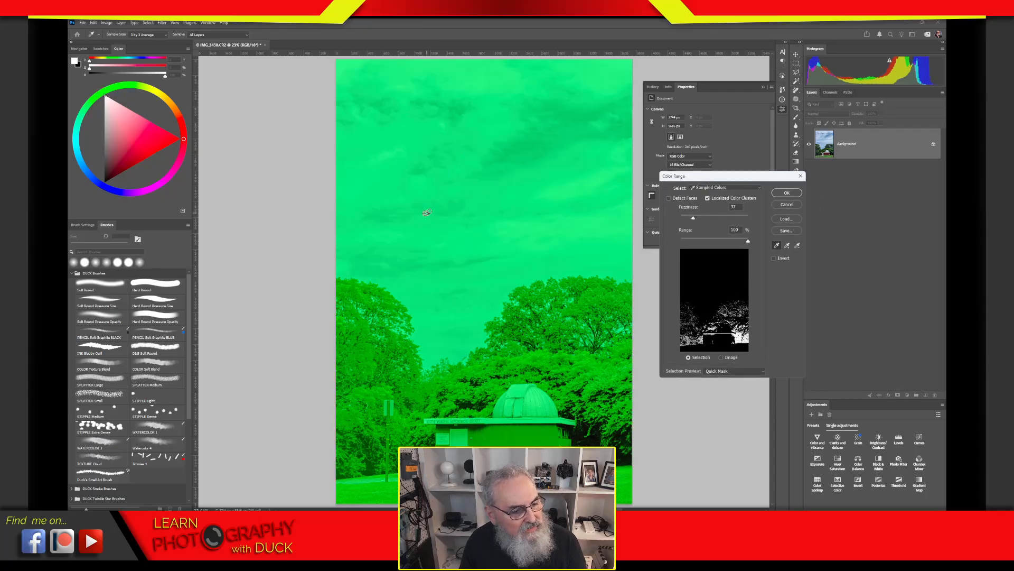
{"action": "left_click", "coordinate": [428, 217]}
{"action": "left_click", "coordinate": [466, 286]}
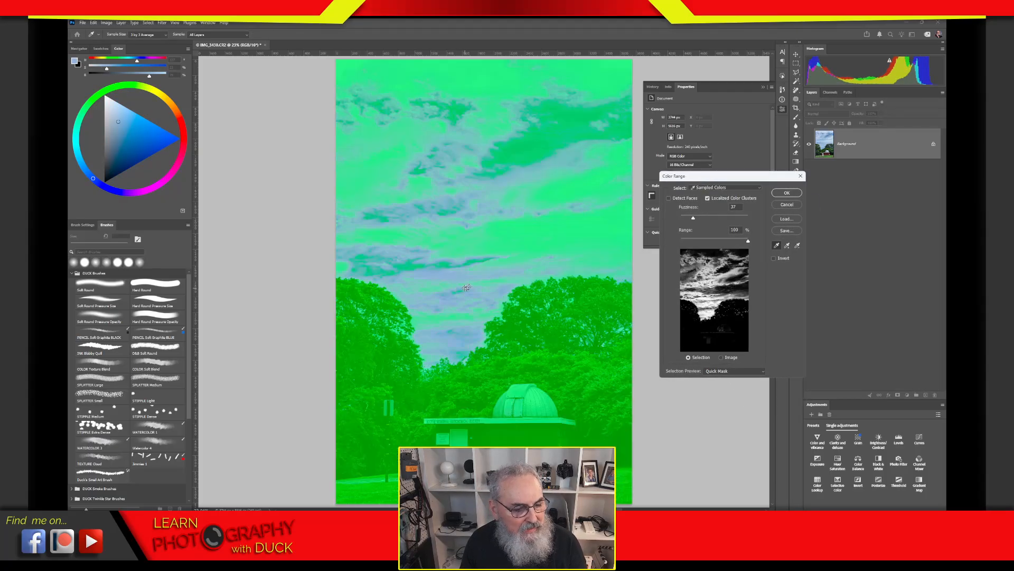
{"action": "left_click_drag", "start_coordinate": [695, 222], "coordinate": [689, 222]}
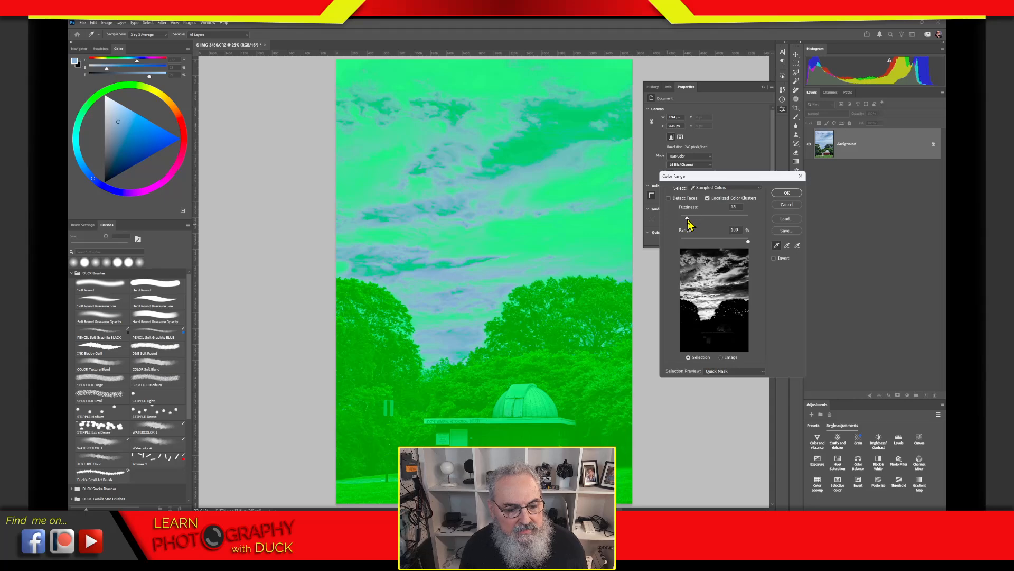
{"action": "mouse_move", "coordinate": [748, 241]}
{"action": "left_mouse_down"}
{"action": "mouse_move", "coordinate": [720, 248]}
{"action": "mouse_move", "coordinate": [739, 246]}
{"action": "left_mouse_up"}
{"action": "left_click_drag", "start_coordinate": [687, 218], "coordinate": [691, 217]}
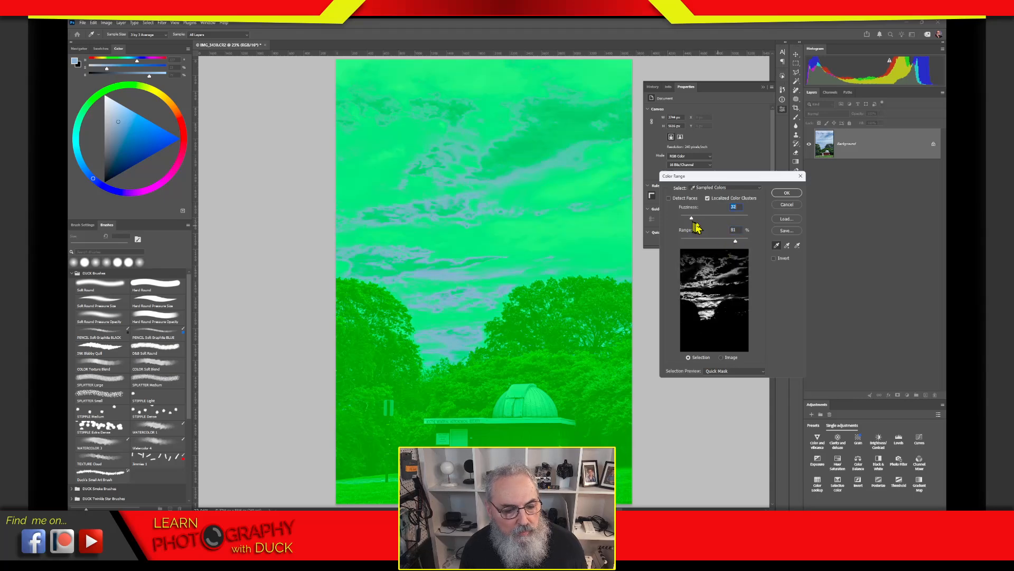
{"action": "left_click", "coordinate": [426, 324]}
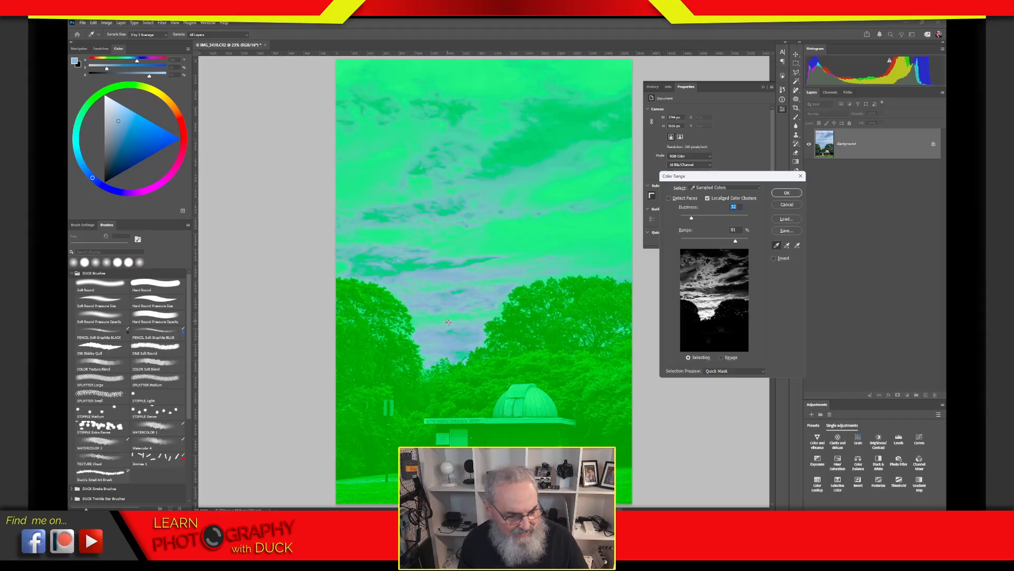
{"action": "left_click", "coordinate": [787, 204]}
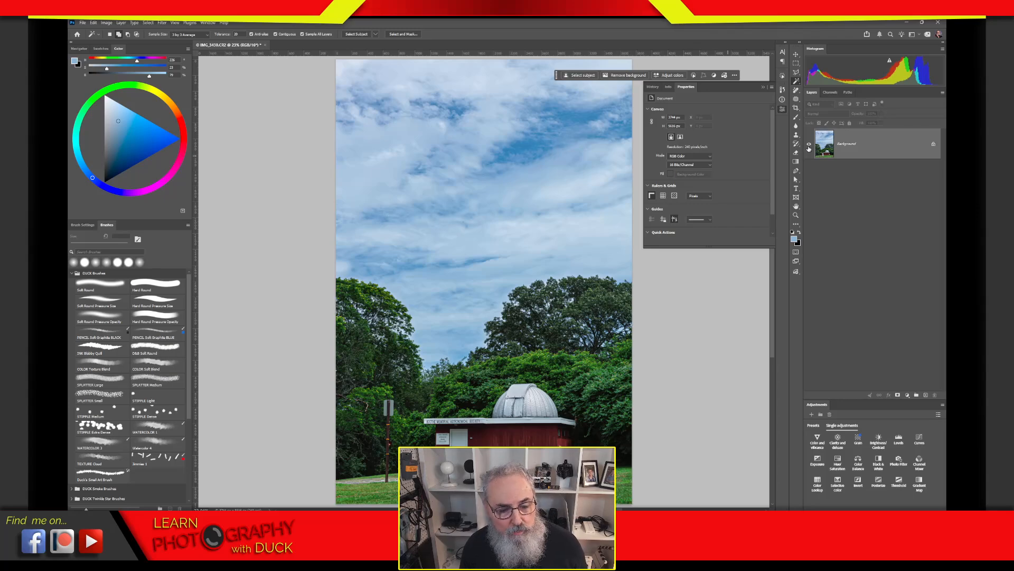
Start a Color Range selection on the Background layer and sample the deep blue patch near the top right of the sky.
{"action": "left_click", "coordinate": [148, 23]}
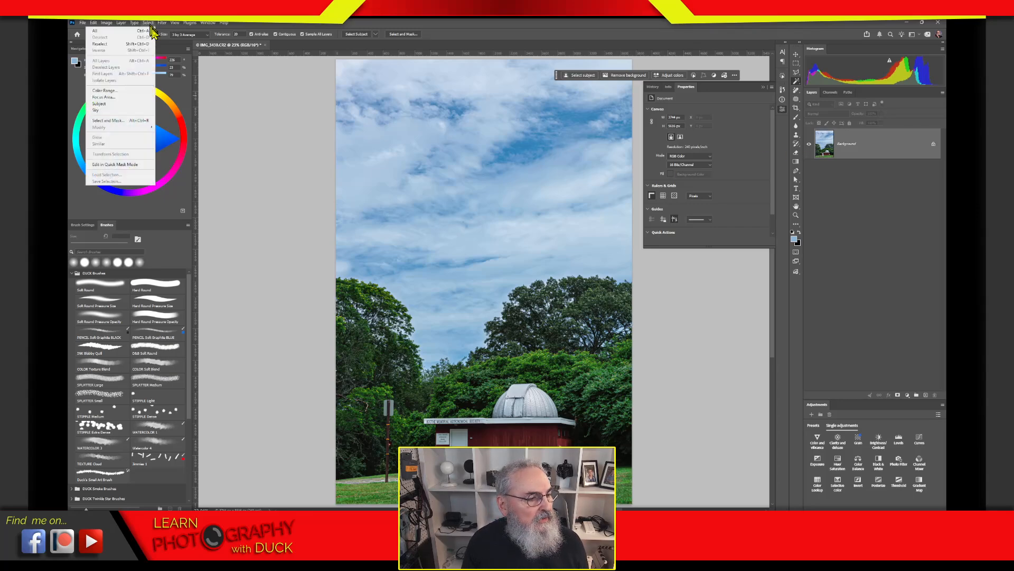
{"action": "left_click", "coordinate": [123, 91]}
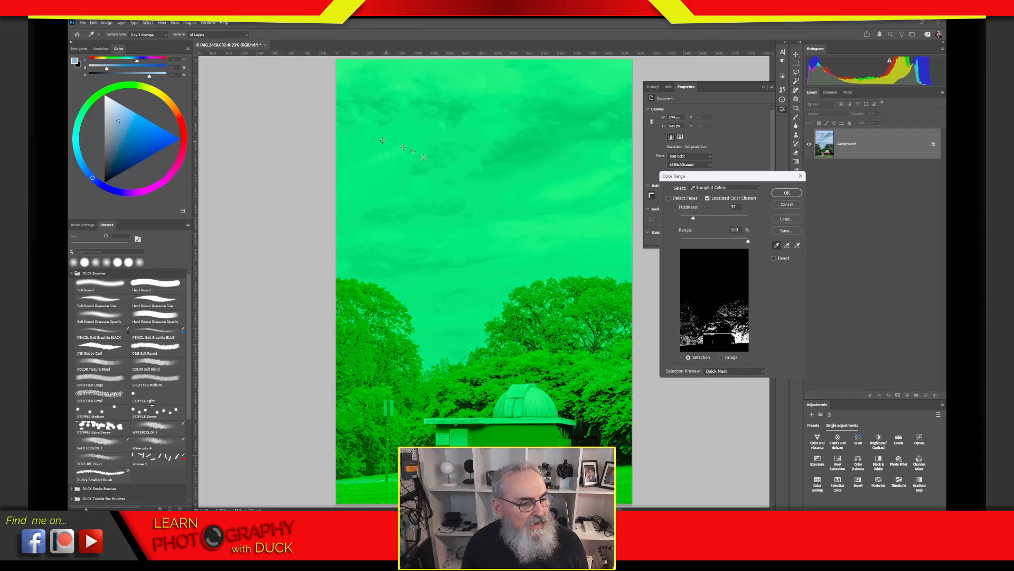
{"action": "left_click", "coordinate": [569, 119]}
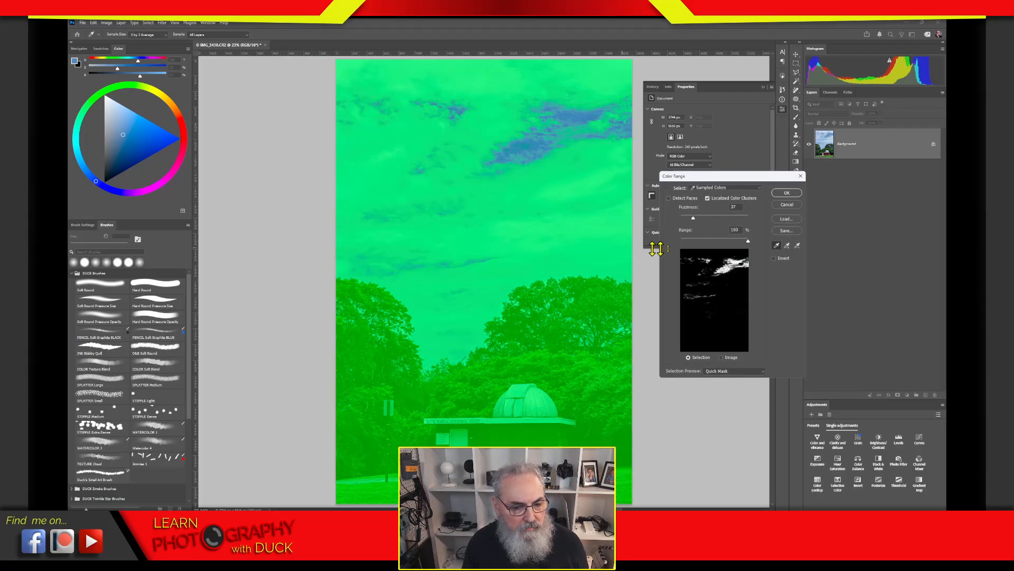
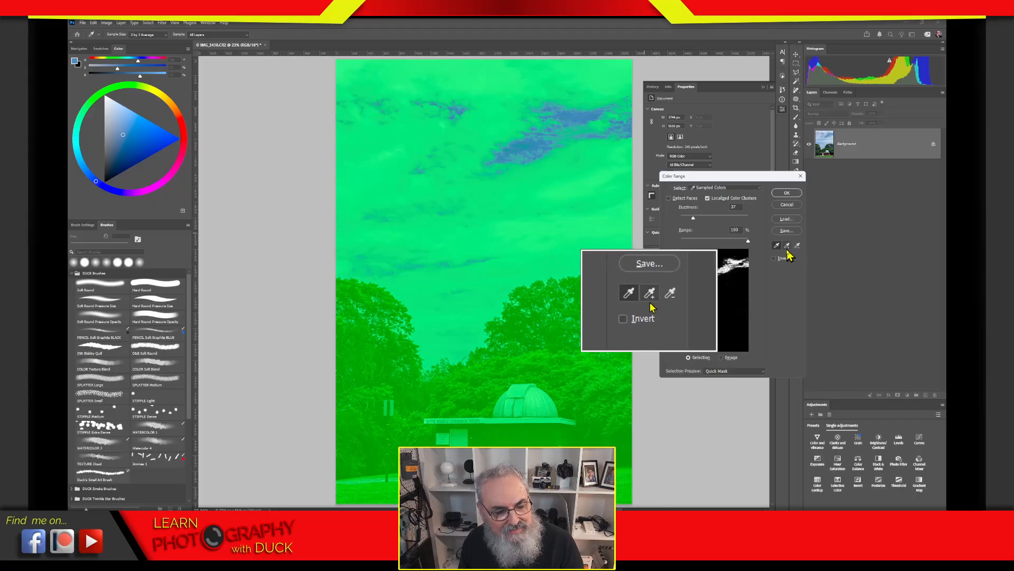
Add pale cloud and mid-blue tones from the upper middle and right side of the sky to the sampled colors.
{"action": "left_click", "coordinate": [787, 246]}
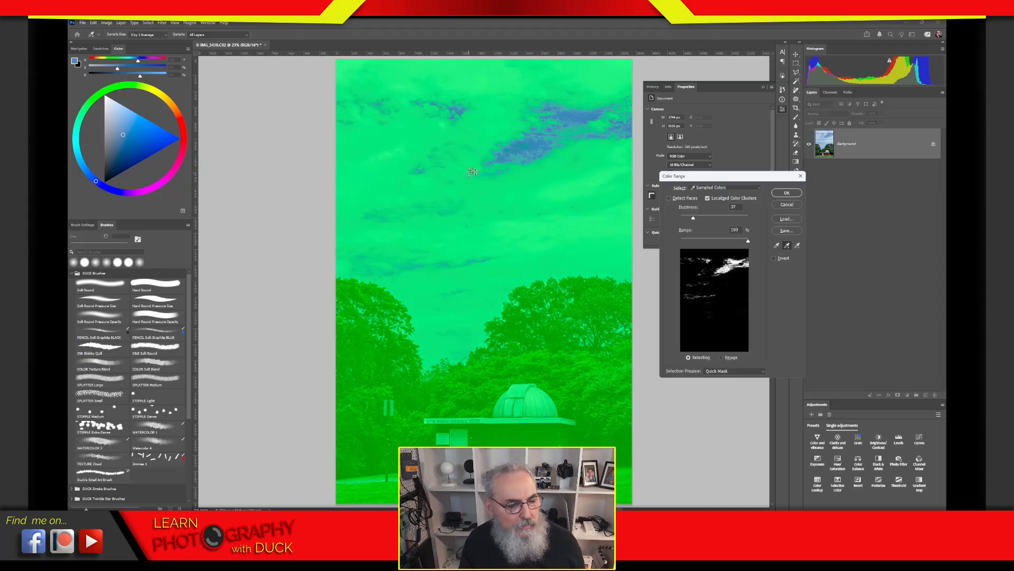
{"action": "left_click", "coordinate": [476, 179]}
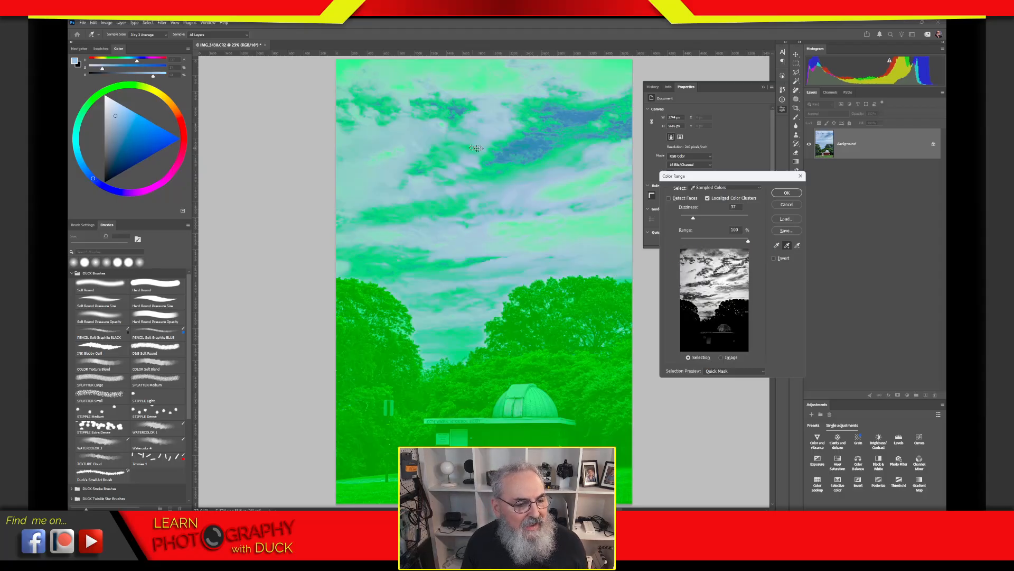
{"action": "left_click", "coordinate": [492, 153]}
{"action": "left_click", "coordinate": [453, 140]}
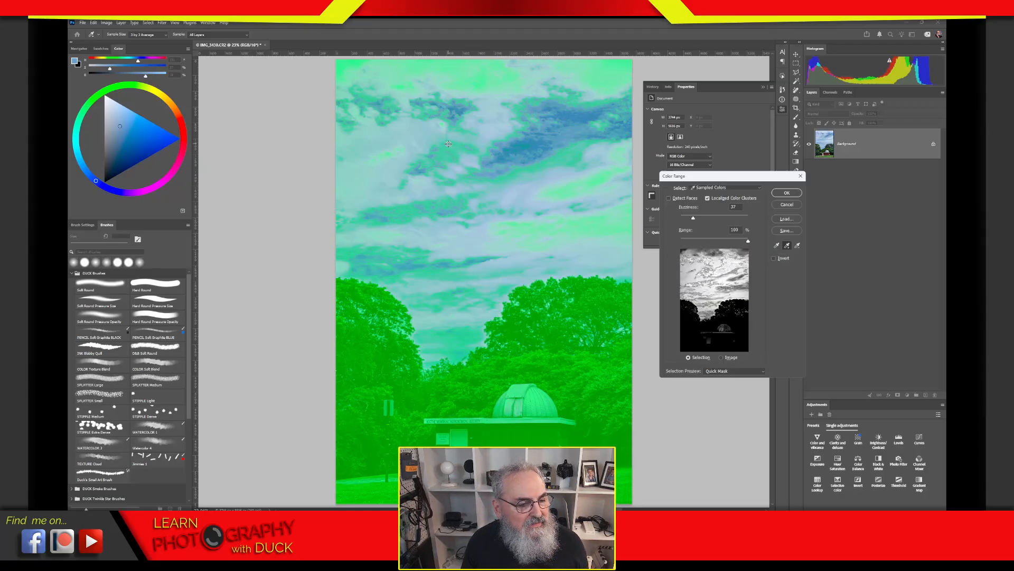
{"action": "left_click", "coordinate": [457, 144]}
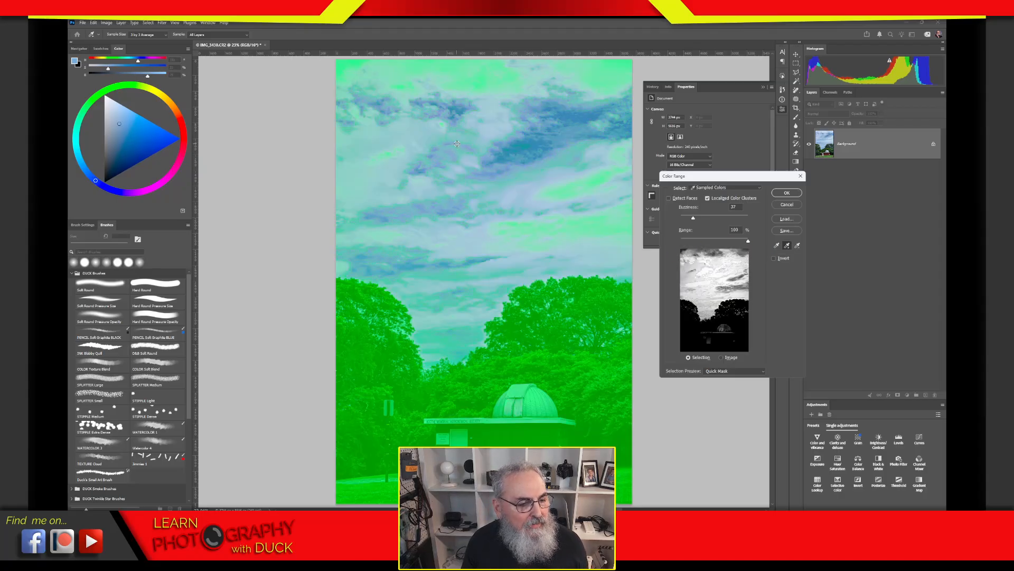
{"action": "left_click", "coordinate": [589, 181]}
{"action": "left_click", "coordinate": [600, 166]}
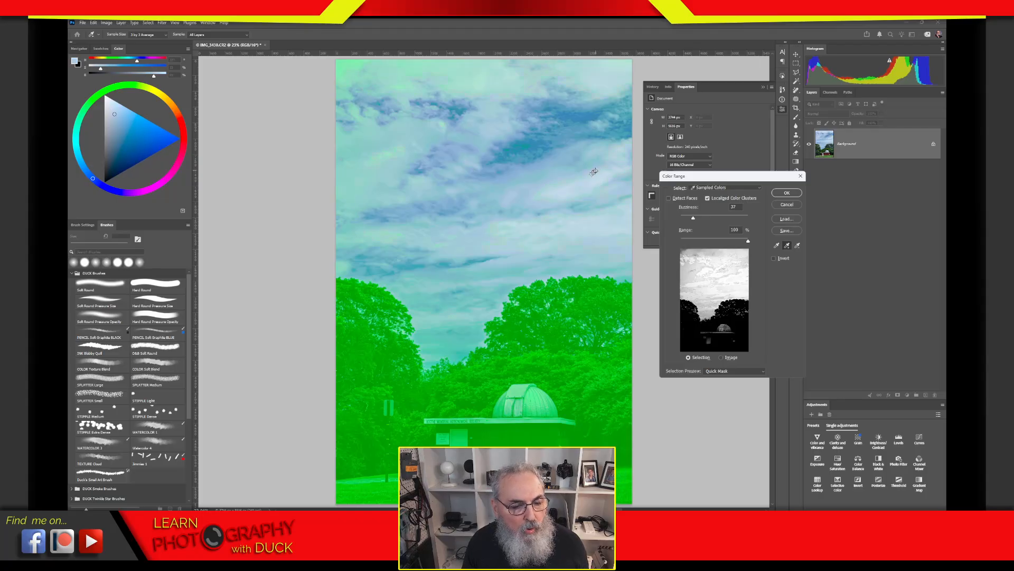
Add cloud and blue tones along the photo's top edge and down the left side of the sky to the sampled colors.
{"action": "left_click", "coordinate": [343, 64]}
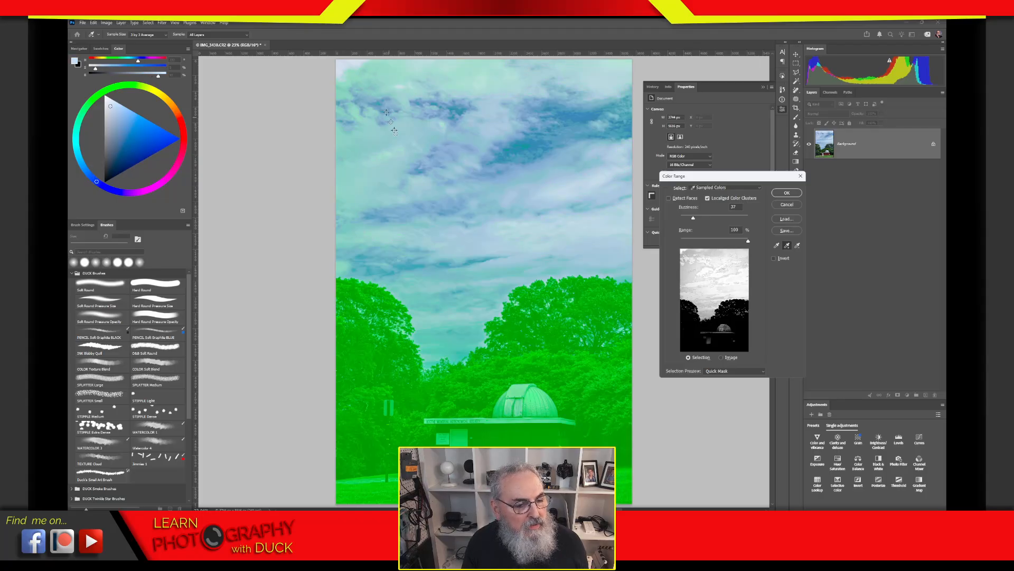
{"action": "left_click", "coordinate": [360, 79]}
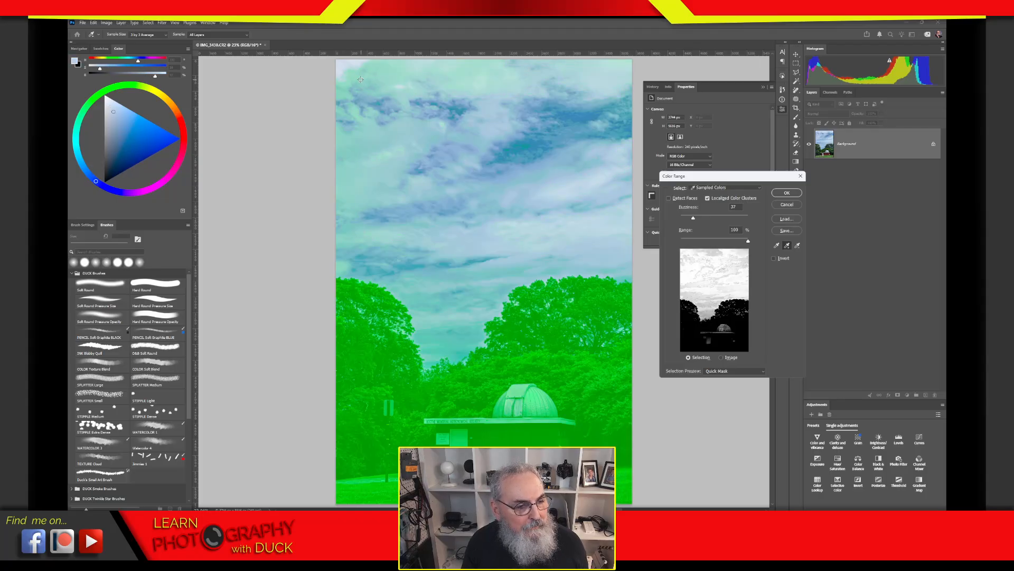
{"action": "left_click", "coordinate": [402, 183]}
{"action": "left_click", "coordinate": [421, 220]}
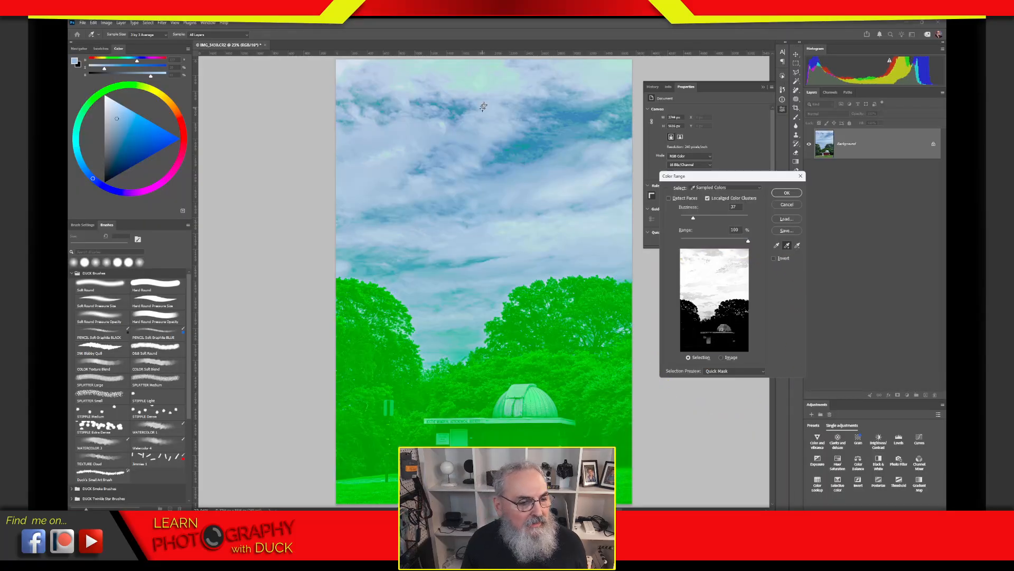
{"action": "left_click", "coordinate": [482, 88]}
{"action": "left_click", "coordinate": [381, 128]}
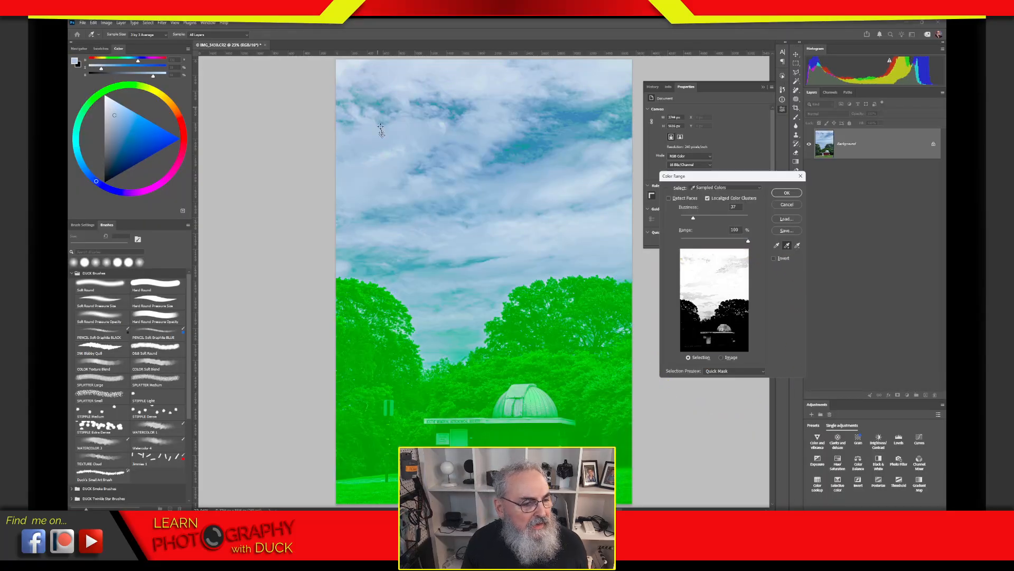
{"action": "left_click", "coordinate": [389, 153]}
{"action": "left_click", "coordinate": [400, 238]}
{"action": "left_click", "coordinate": [431, 285]}
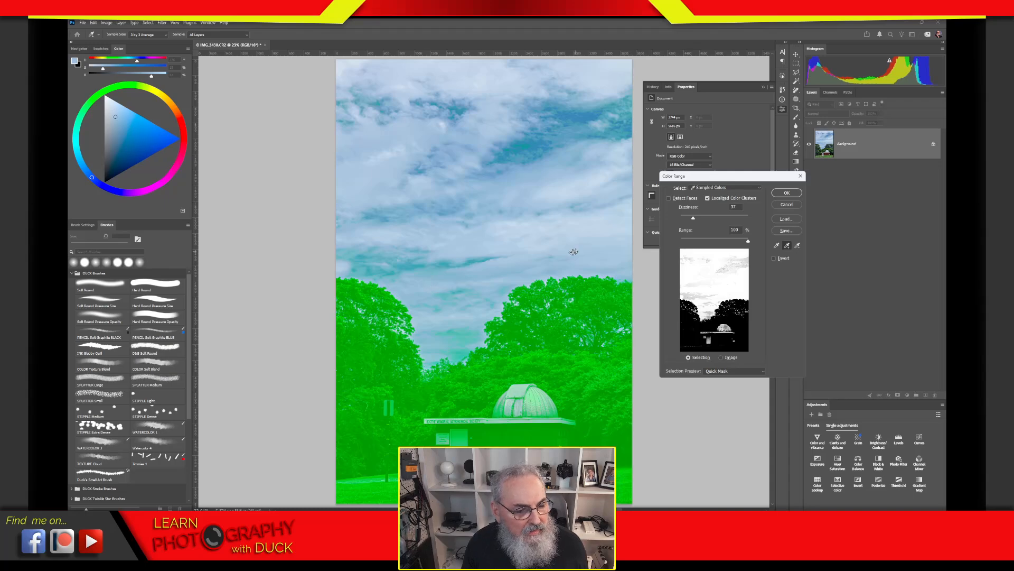
Add the remaining masked sky tones at the right edge, the lower-left blue bands and the central deep blue patch to the sampled colors.
{"action": "left_click", "coordinate": [620, 235]}
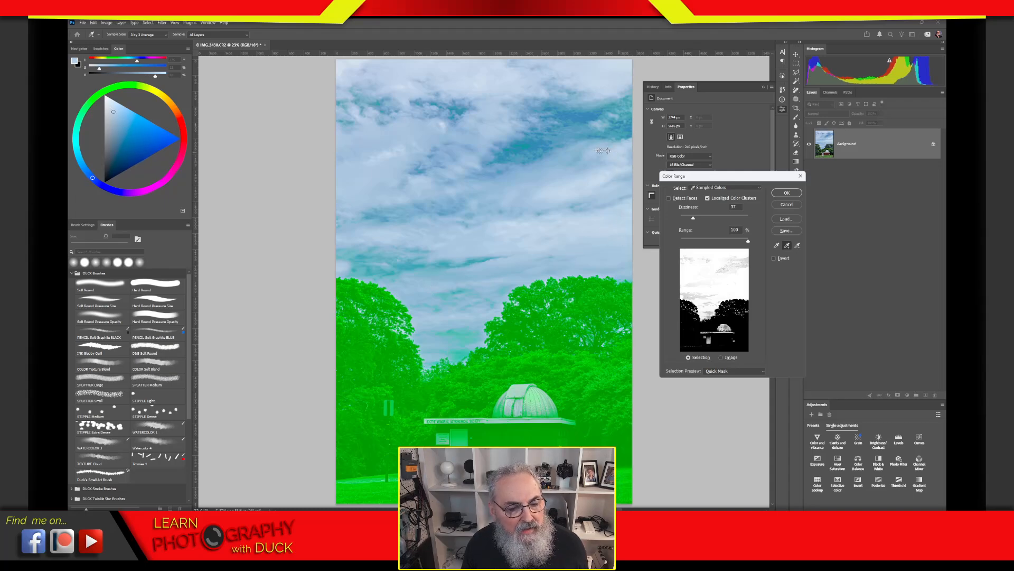
{"action": "left_click", "coordinate": [607, 132]}
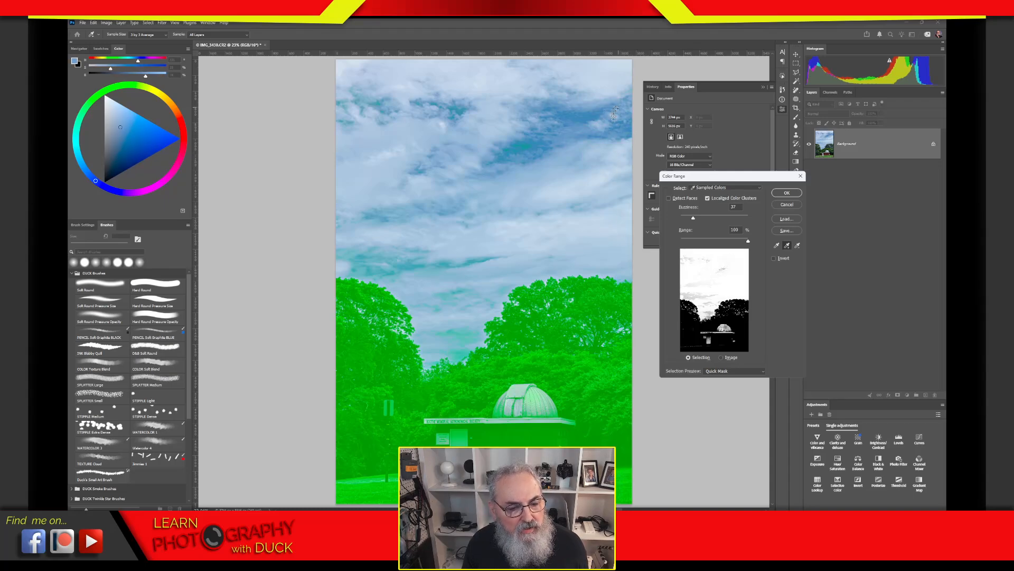
{"action": "left_click", "coordinate": [396, 212]}
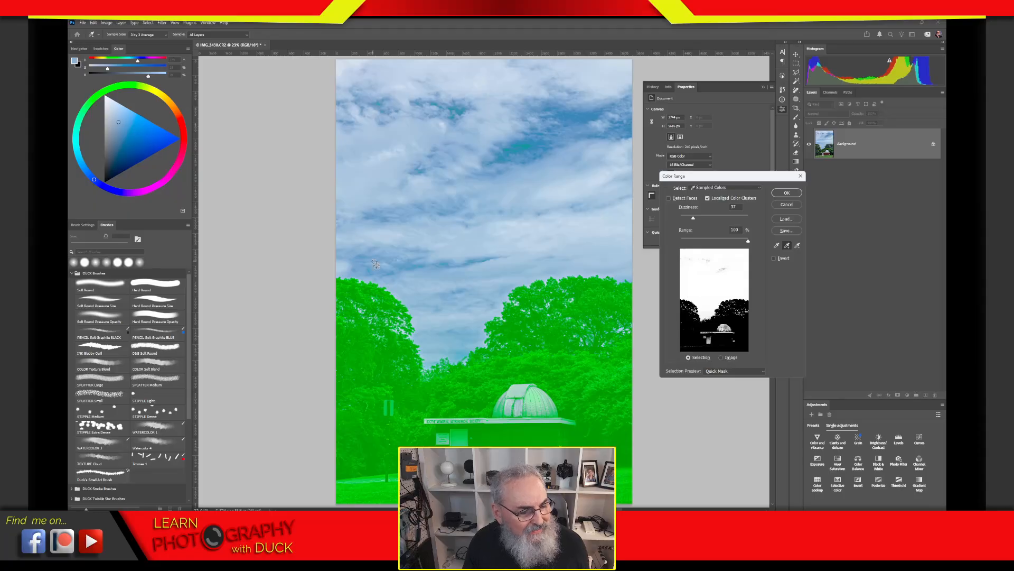
{"action": "left_click", "coordinate": [400, 278]}
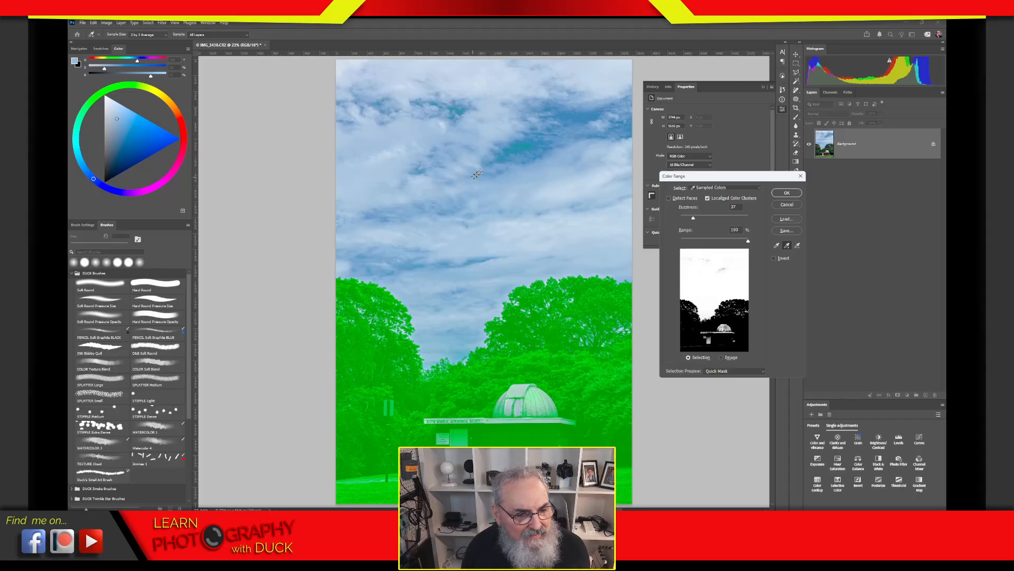
{"action": "left_click", "coordinate": [513, 147]}
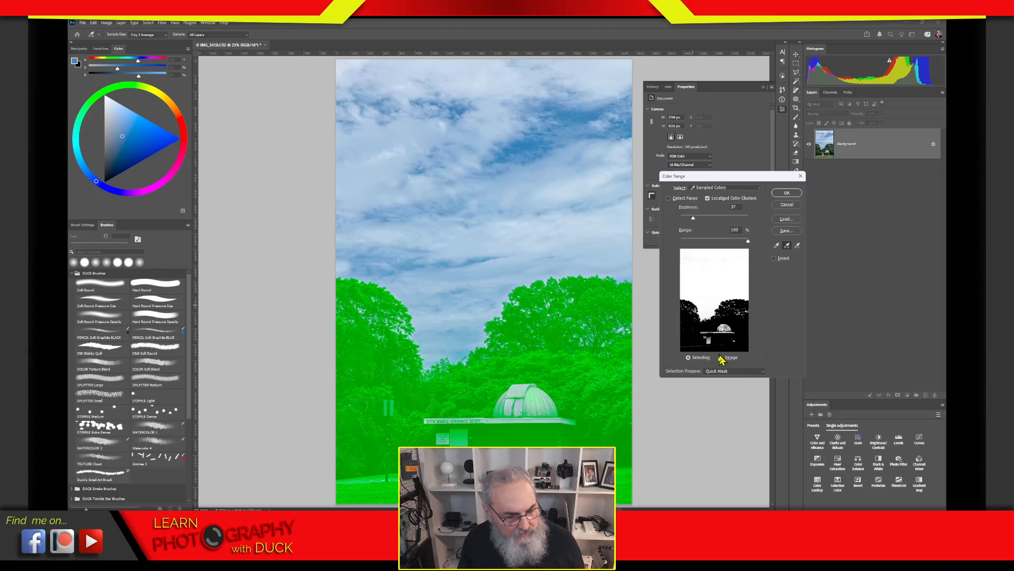
Accept the Color Range settings so the sampled sky tones become the active selection.
{"action": "key", "text": "ctrl"}
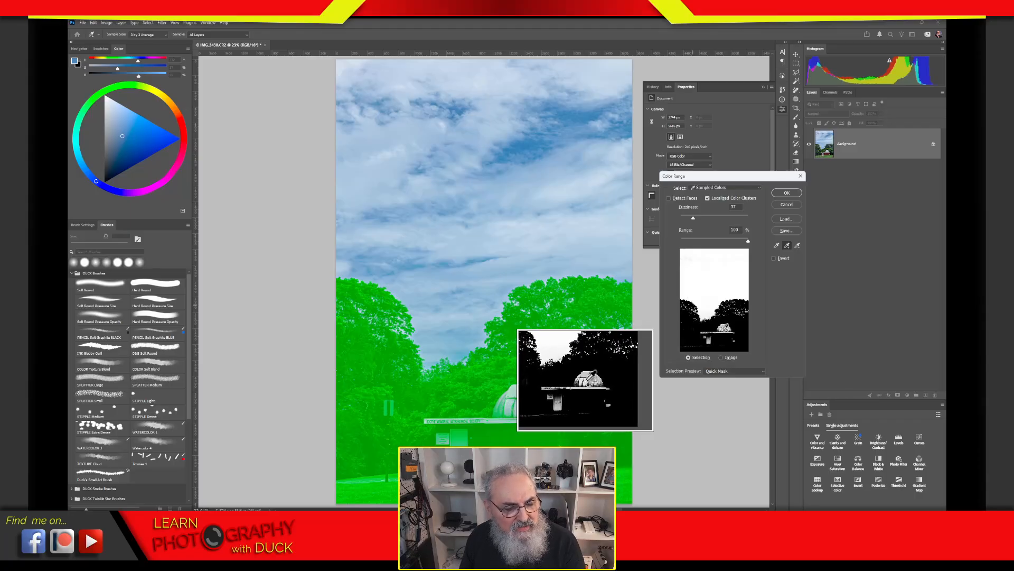
{"action": "key", "text": "alt"}
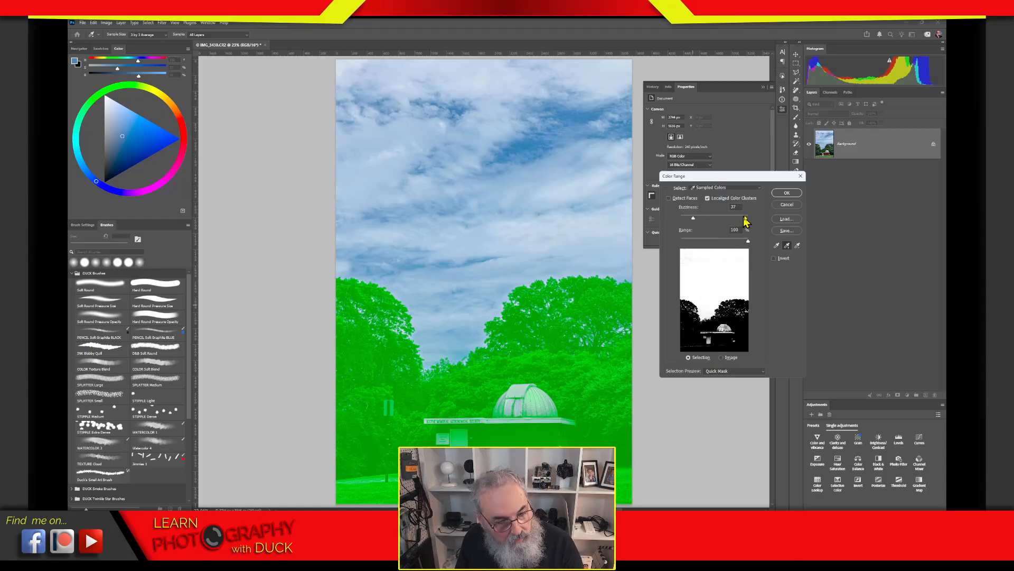
{"action": "left_click", "coordinate": [787, 193]}
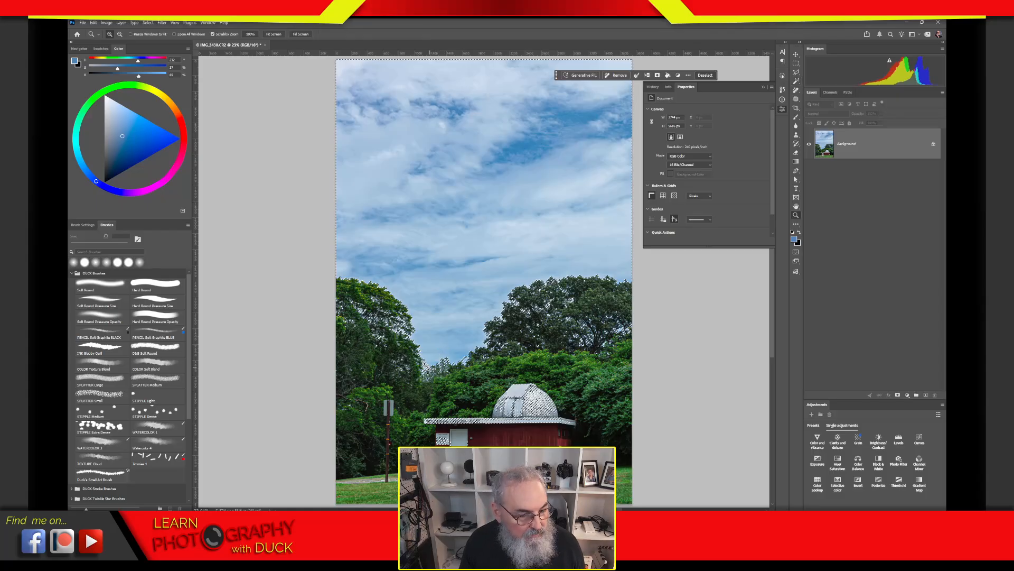
Examine the sky selection's edge up close, from the left tree across the central treetops to the right-hand tree.
{"action": "key", "text": "z"}
{"action": "left_click_drag", "start_coordinate": [428, 364], "coordinate": [502, 334]}
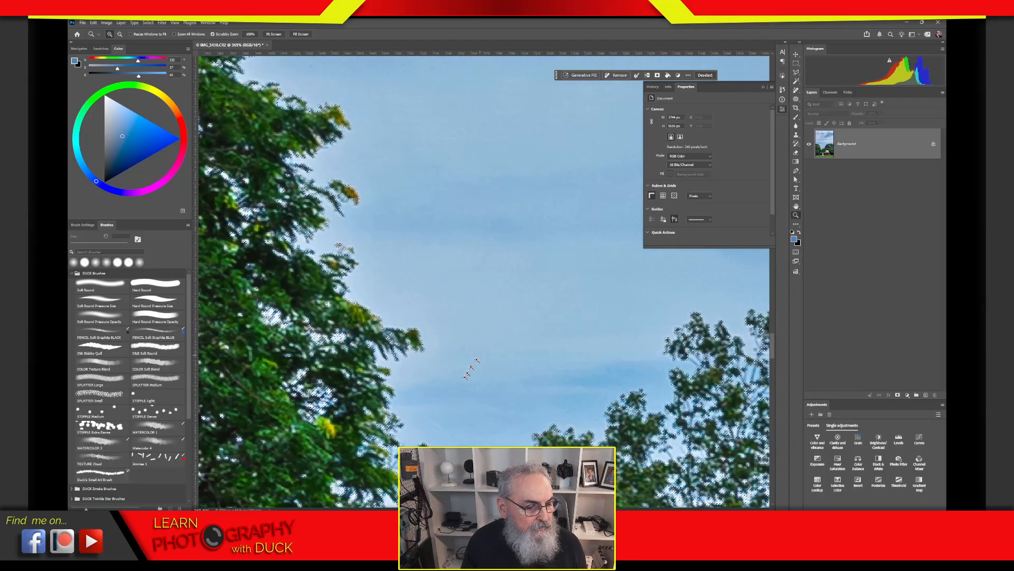
{"action": "key", "text": "w"}
{"action": "left_click_drag", "start_coordinate": [470, 368], "coordinate": [403, 183]}
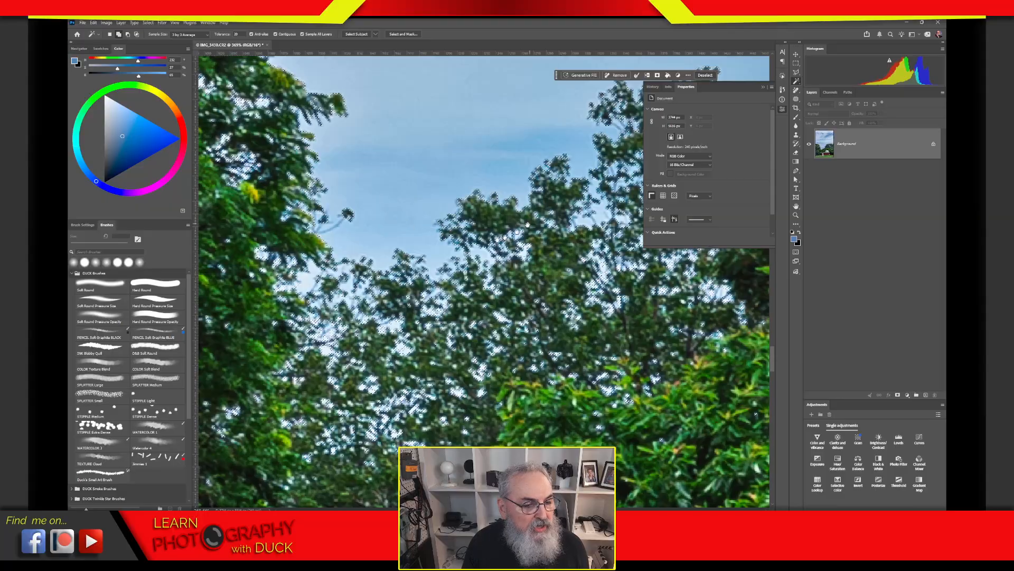
{"action": "left_click_drag", "start_coordinate": [528, 224], "coordinate": [375, 249]}
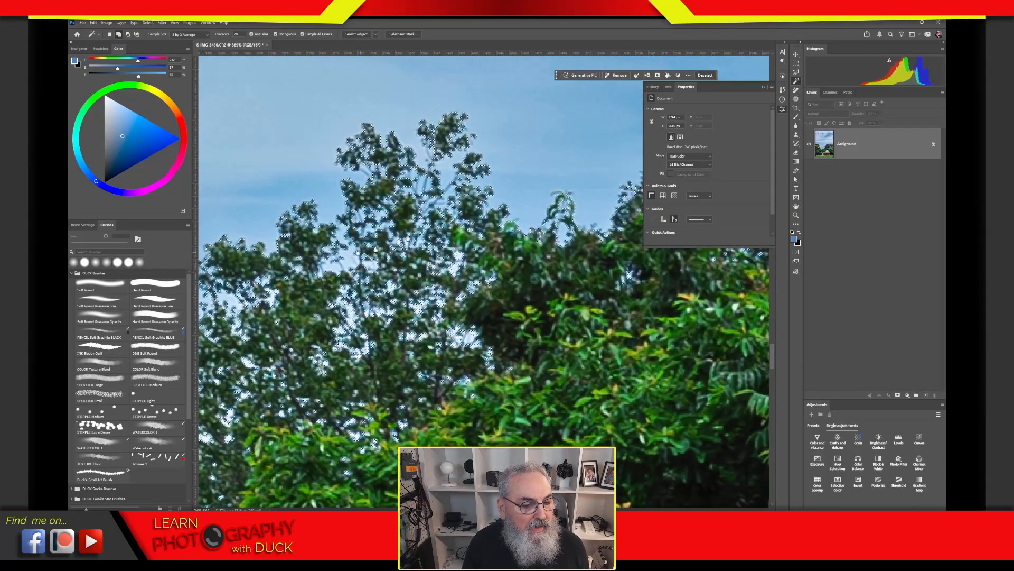
{"action": "left_click_drag", "start_coordinate": [449, 211], "coordinate": [240, 248]}
{"action": "left_click_drag", "start_coordinate": [453, 207], "coordinate": [189, 339]}
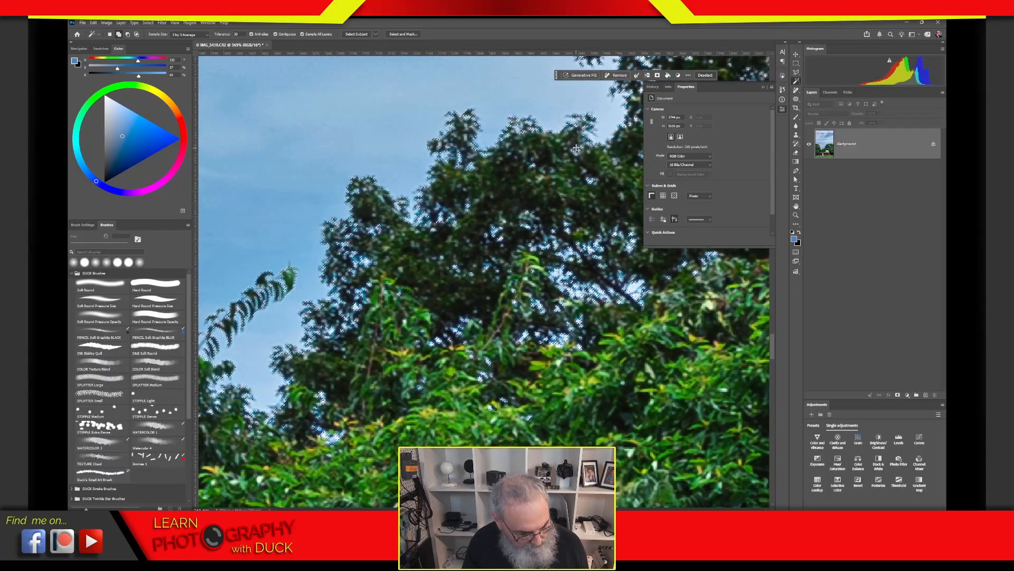
Inspect how the selection picks up the small sky gaps inside the right-hand tree's foliage, ending on the whole photo.
{"action": "left_click_drag", "start_coordinate": [576, 149], "coordinate": [607, 150]}
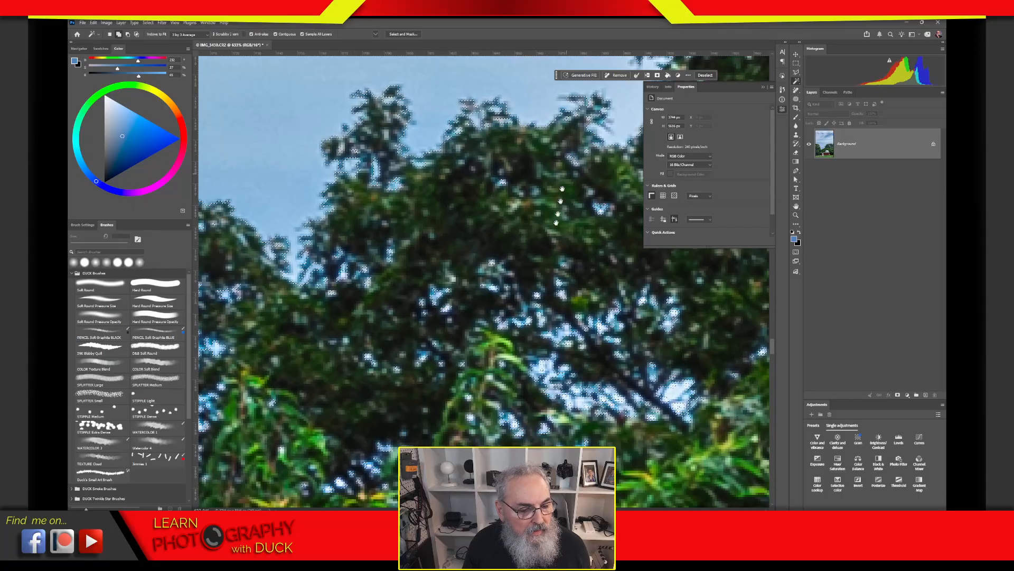
{"action": "left_click_drag", "start_coordinate": [534, 278], "coordinate": [322, 77]}
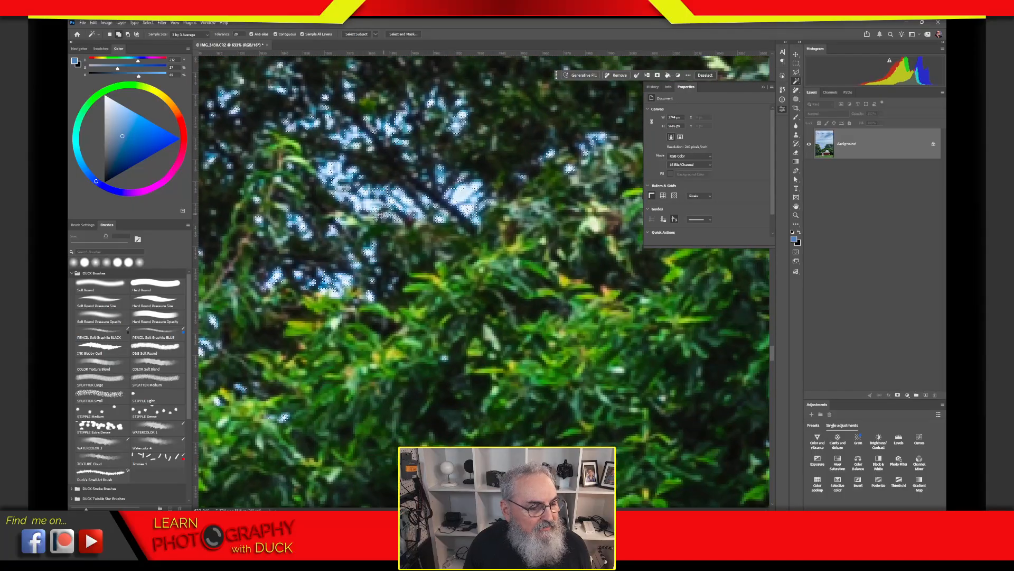
{"action": "left_click_drag", "start_coordinate": [472, 208], "coordinate": [144, 333]}
{"action": "left_click_drag", "start_coordinate": [410, 174], "coordinate": [179, 176]}
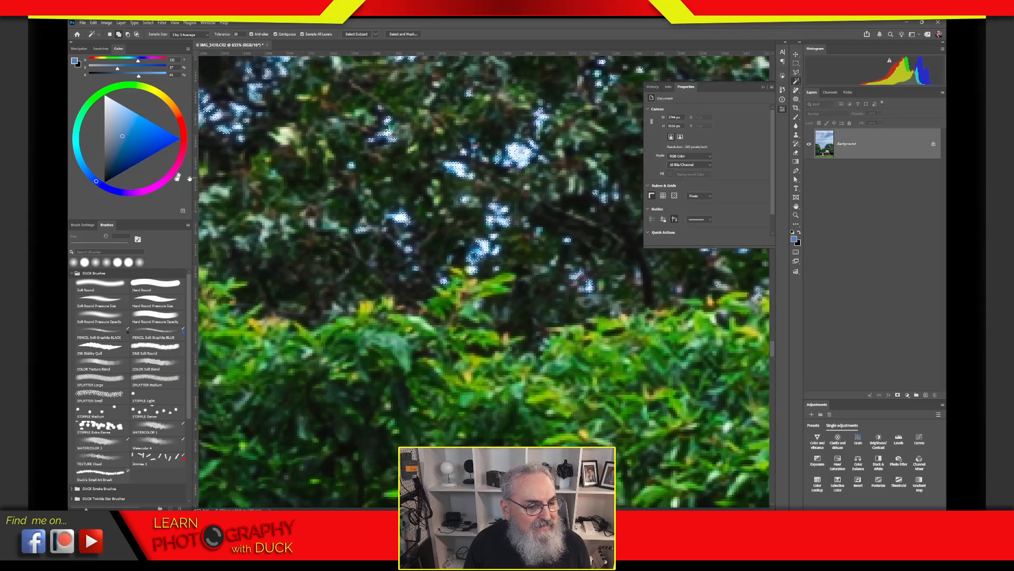
{"action": "left_click_drag", "start_coordinate": [498, 189], "coordinate": [553, 381]}
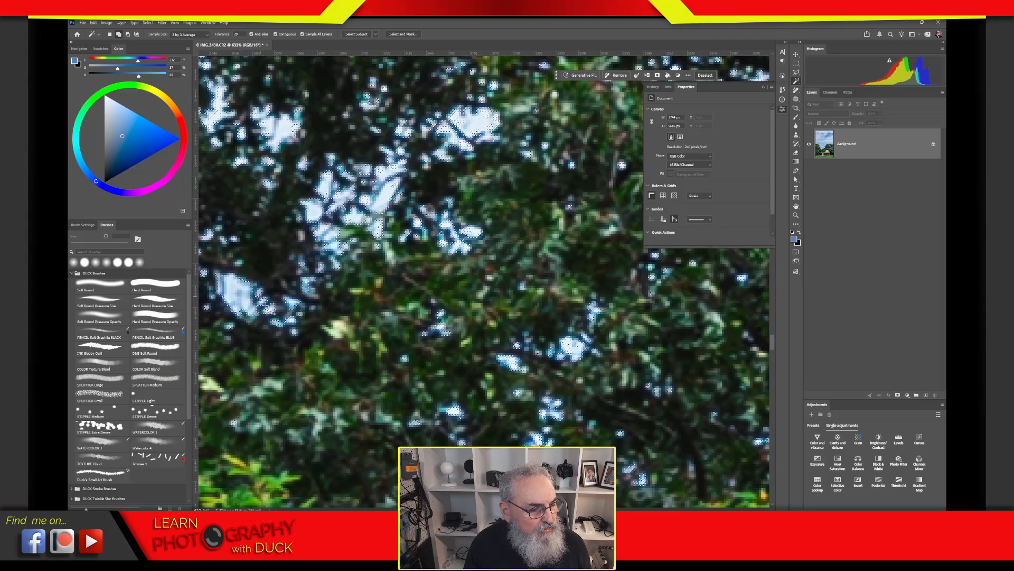
{"action": "left_click_drag", "start_coordinate": [387, 216], "coordinate": [552, 287]}
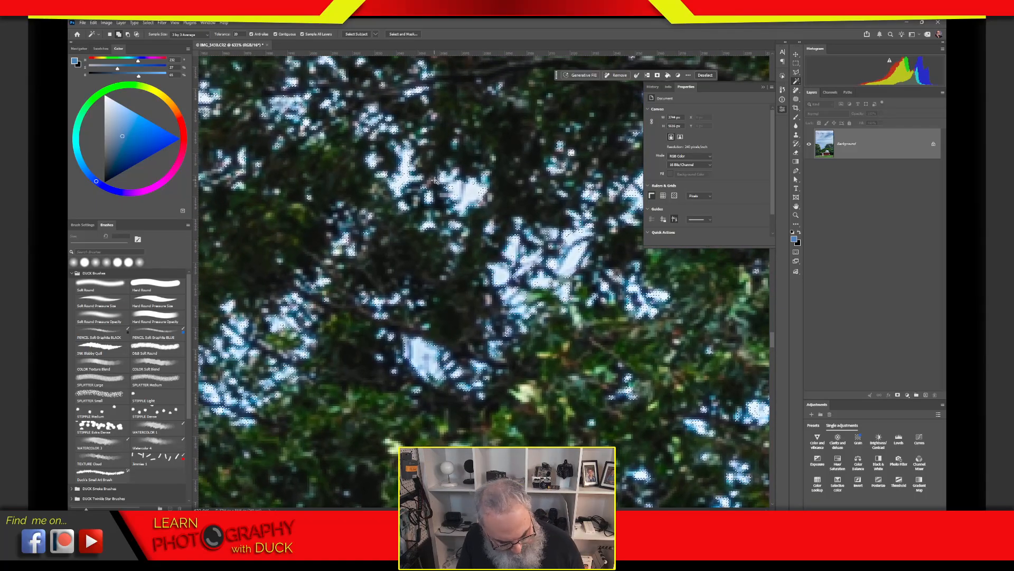
{"action": "key", "text": "z"}
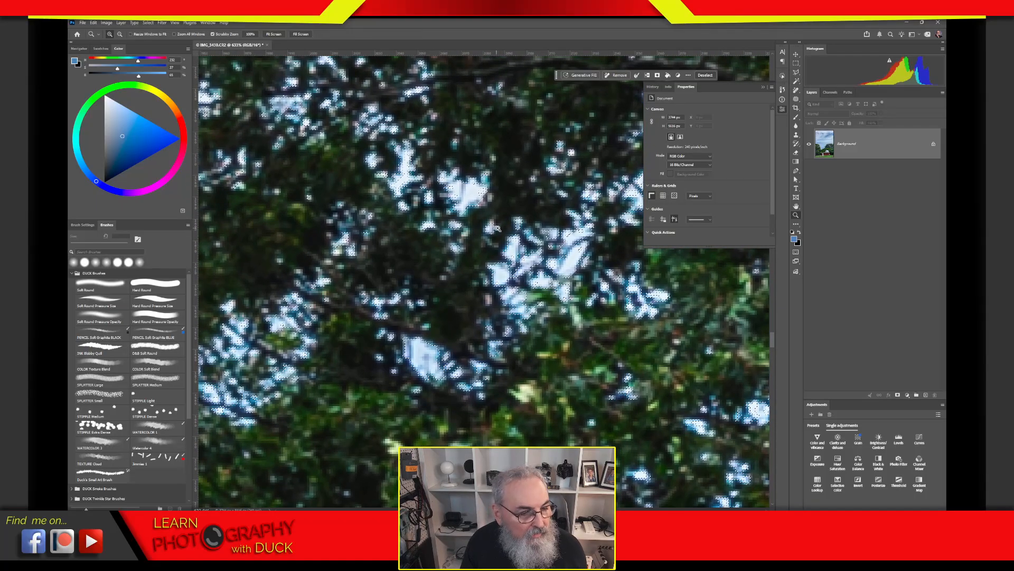
{"action": "left_click", "coordinate": [502, 228]}
{"action": "key", "text": "w"}
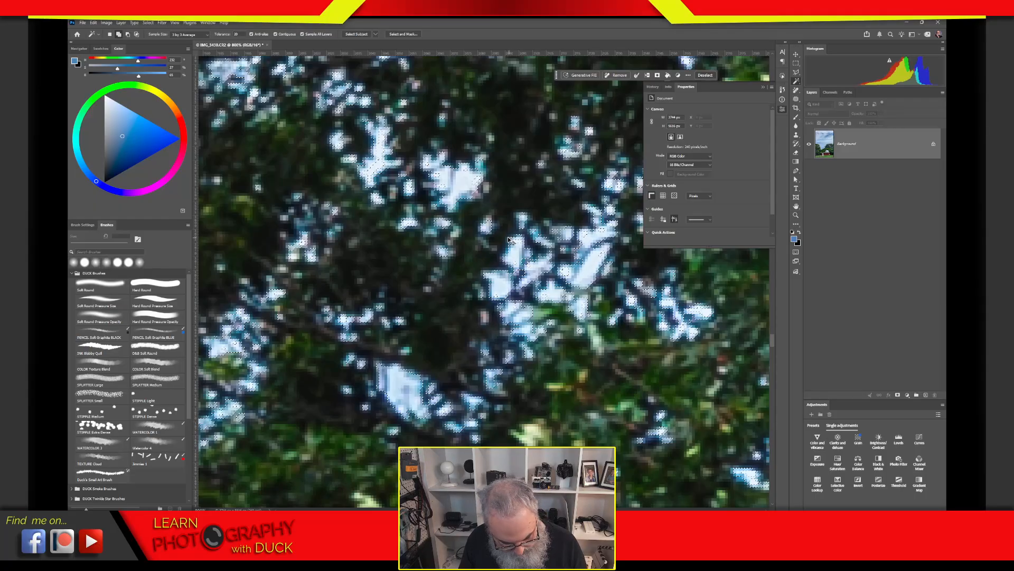
{"action": "key", "text": "ctrl+0"}
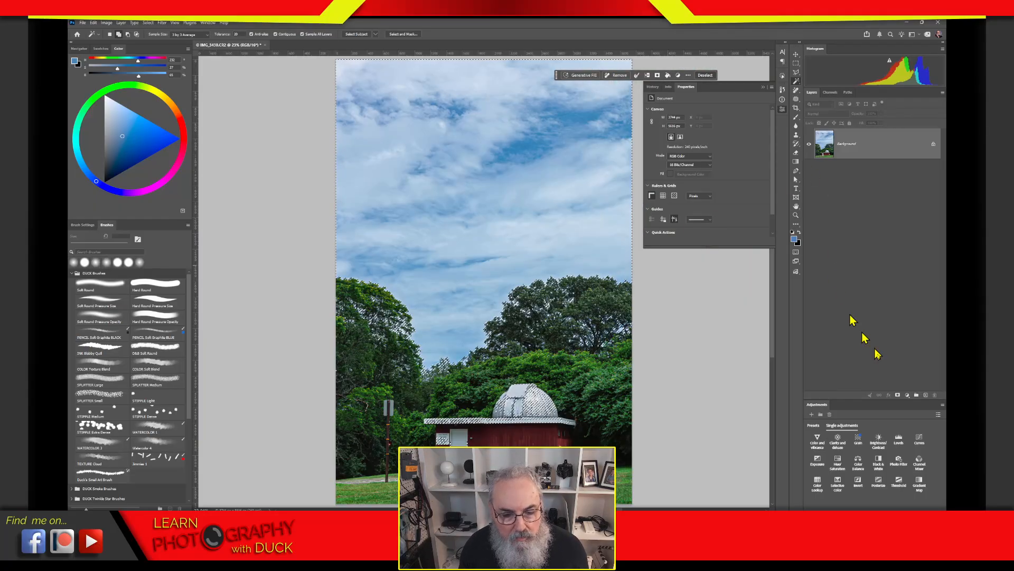
Add a Curves adjustment masked by the sky selection and pull the RGB curve's midtones down to darken the sky strongly.
{"action": "left_click", "coordinate": [919, 439]}
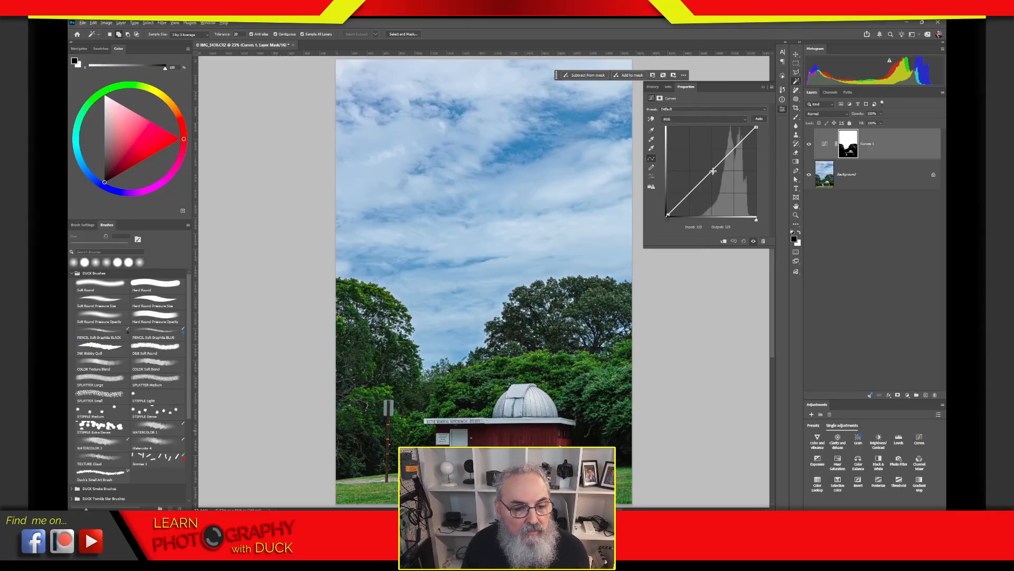
{"action": "left_click_drag", "start_coordinate": [713, 171], "coordinate": [729, 188]}
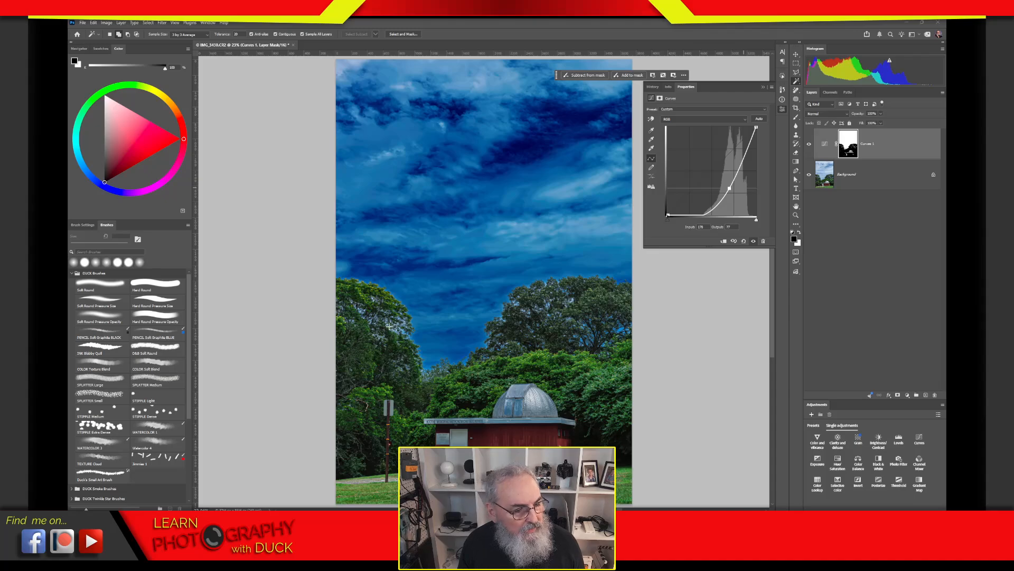
Lower the curve's white point to an output of about 204 and reposition its midtone point, judging the sky against the left tree.
{"action": "key", "text": "z"}
{"action": "left_click_drag", "start_coordinate": [395, 329], "coordinate": [539, 292]}
{"action": "key", "text": "w"}
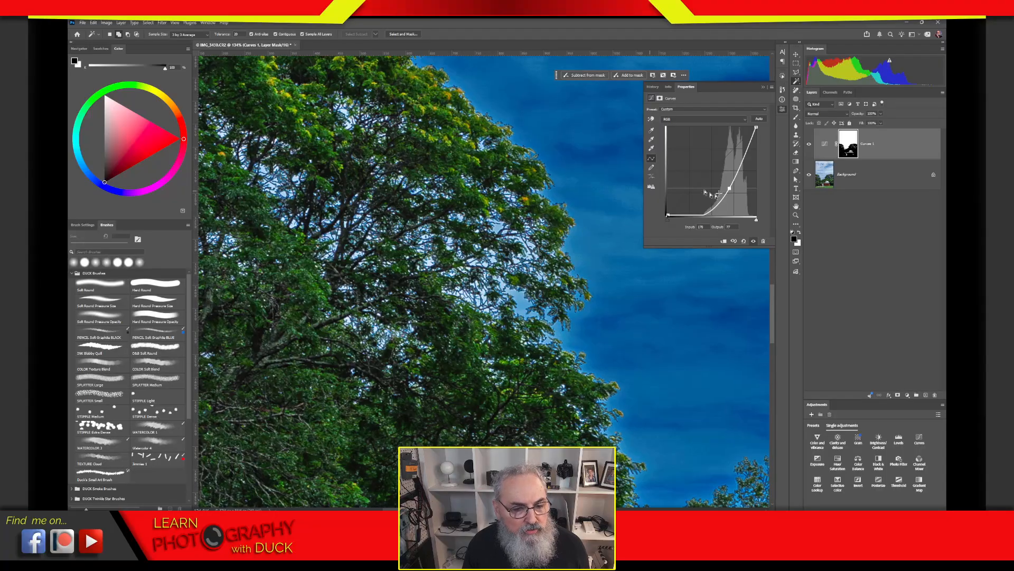
{"action": "left_click_drag", "start_coordinate": [757, 128], "coordinate": [735, 202]}
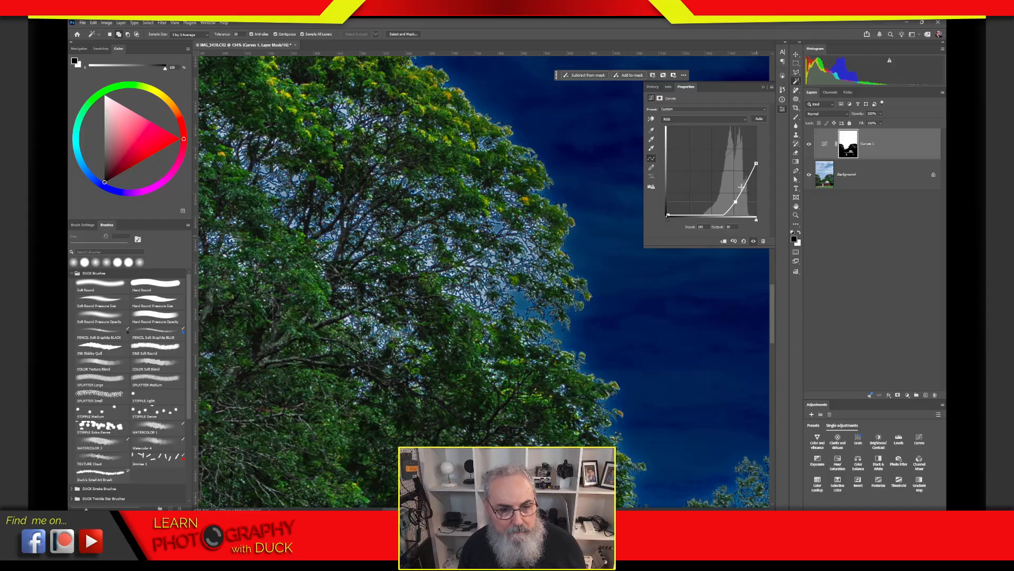
{"action": "left_click_drag", "start_coordinate": [756, 164], "coordinate": [756, 141]}
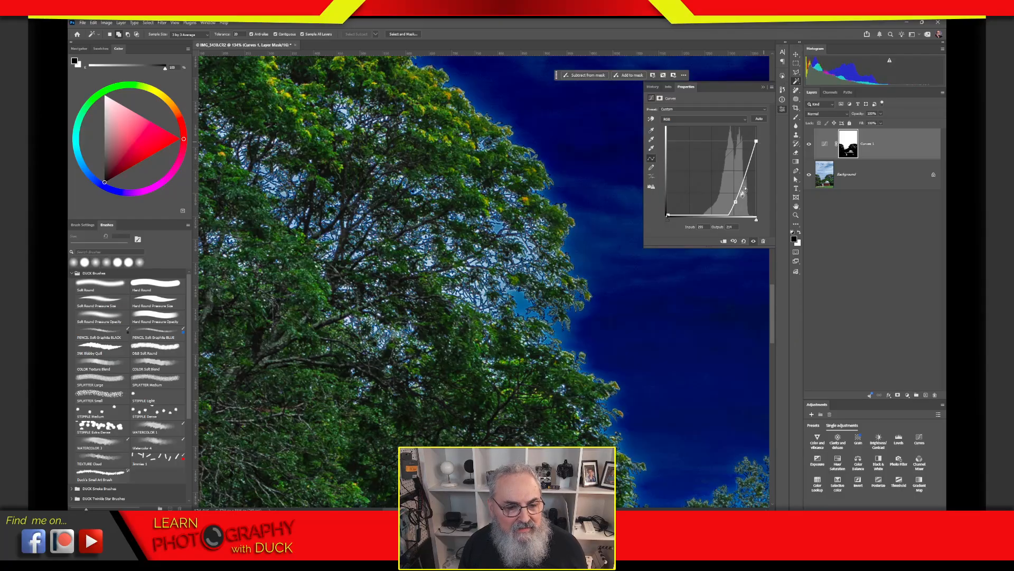
{"action": "left_click_drag", "start_coordinate": [736, 202], "coordinate": [732, 186]}
{"action": "left_click_drag", "start_coordinate": [756, 141], "coordinate": [758, 144]}
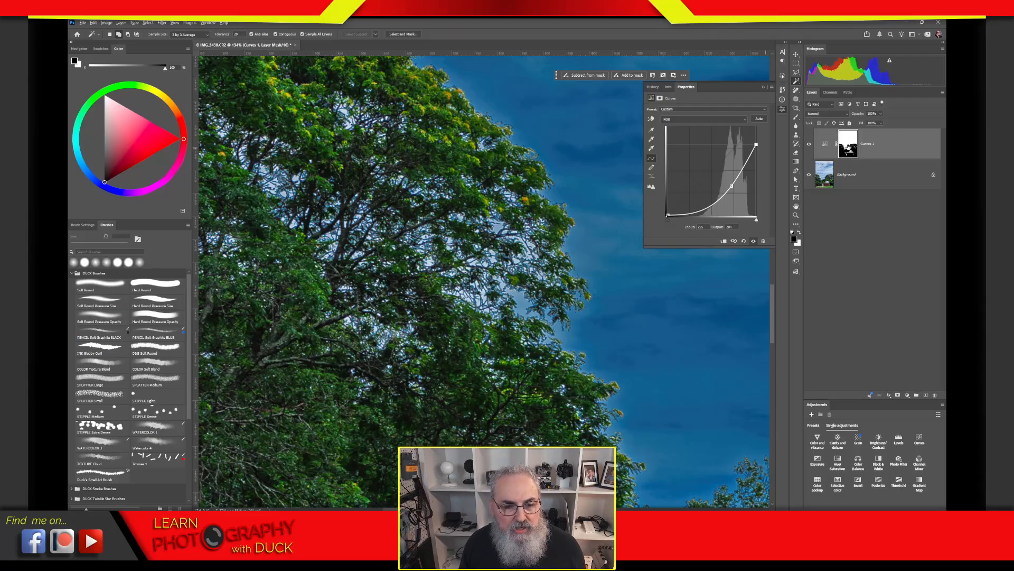
Display the Curves layer's mask on its own and examine the tree edges and lower sky for gray areas.
{"action": "left_click", "coordinate": [848, 146], "text": "alt"}
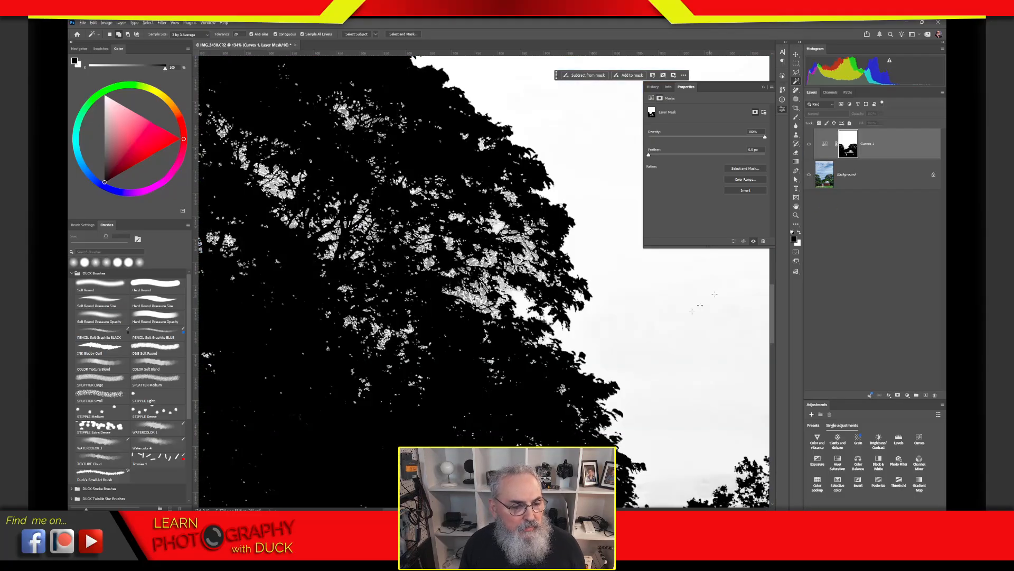
{"action": "left_click_drag", "start_coordinate": [664, 341], "coordinate": [335, 363]}
{"action": "left_click_drag", "start_coordinate": [477, 381], "coordinate": [544, 197]}
{"action": "left_click_drag", "start_coordinate": [419, 269], "coordinate": [575, 350]}
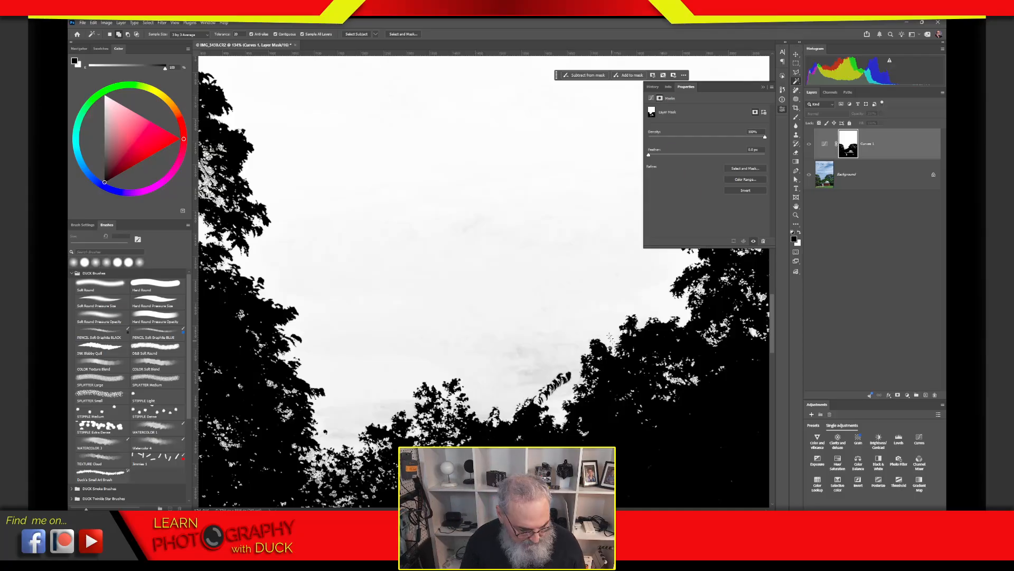
{"action": "left_click_drag", "start_coordinate": [549, 332], "coordinate": [397, 373]}
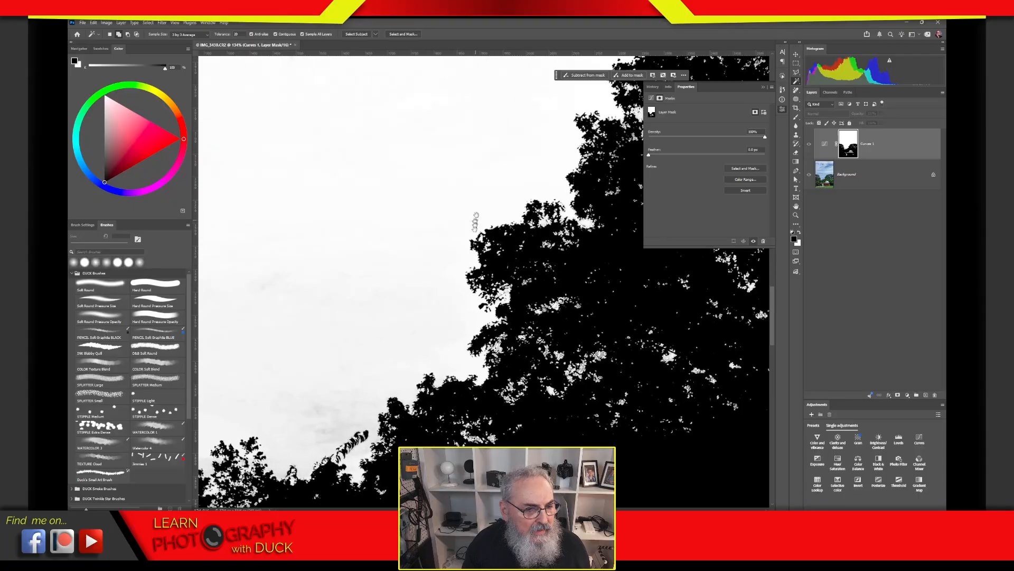
{"action": "left_click_drag", "start_coordinate": [491, 211], "coordinate": [346, 449]}
Check the upper sky of the mask for gray patches and the left tree for incompletely white sky gaps.
{"action": "left_click_drag", "start_coordinate": [416, 312], "coordinate": [560, 397]}
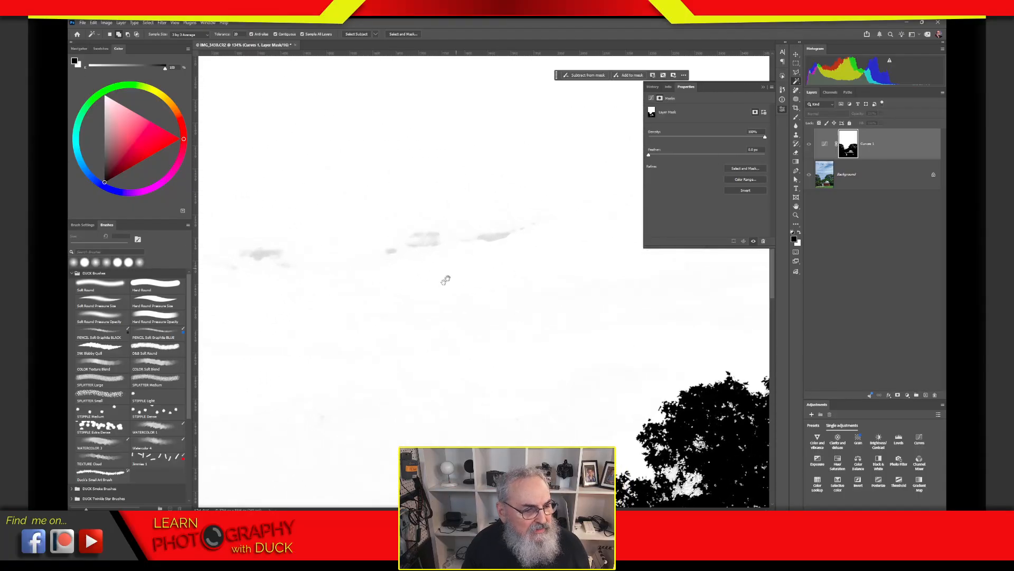
{"action": "left_click_drag", "start_coordinate": [445, 280], "coordinate": [680, 350]}
{"action": "left_click_drag", "start_coordinate": [402, 321], "coordinate": [680, 292]}
{"action": "left_click_drag", "start_coordinate": [468, 312], "coordinate": [561, 314]}
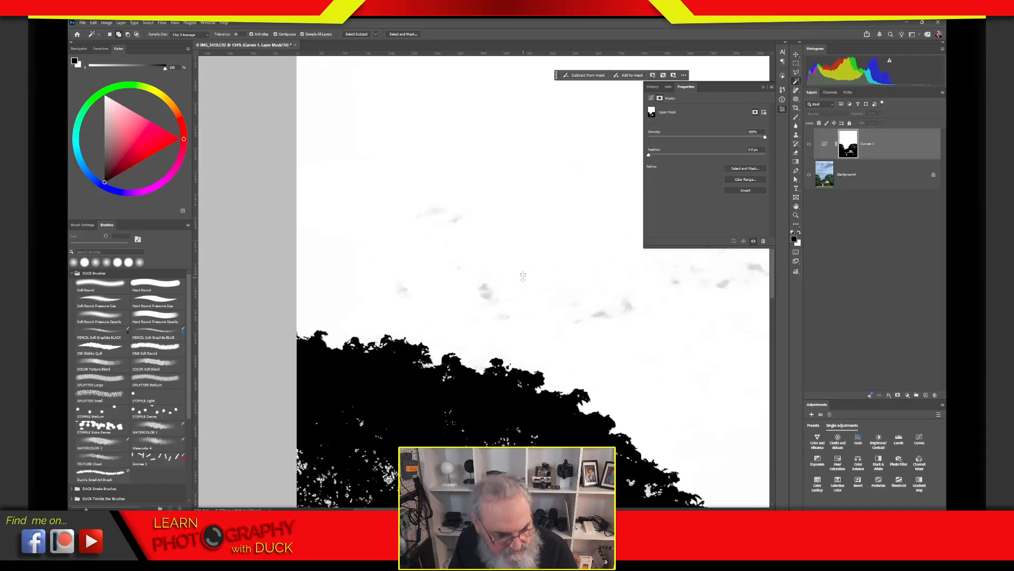
{"action": "left_click_drag", "start_coordinate": [522, 313], "coordinate": [378, 21]}
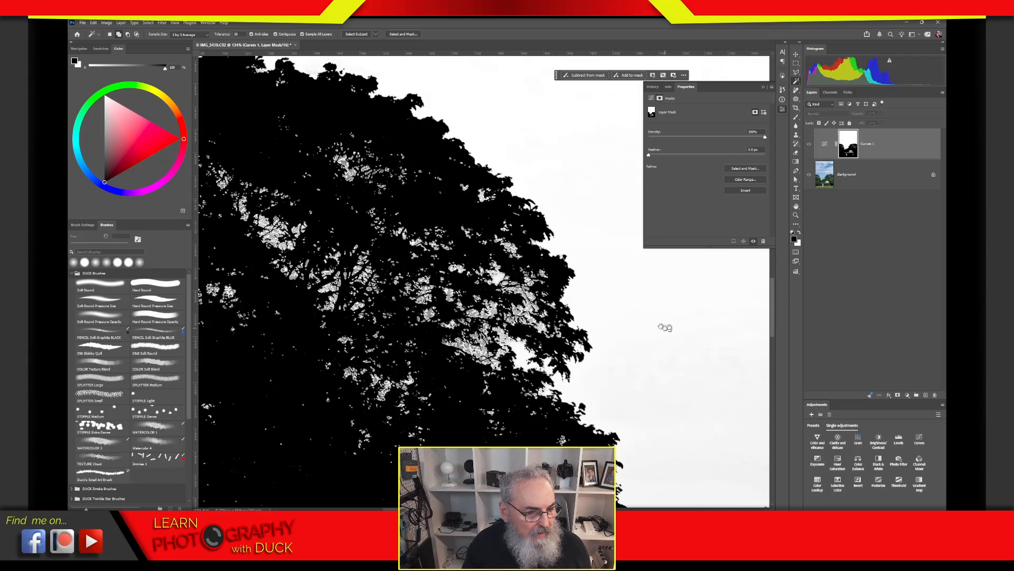
{"action": "left_click_drag", "start_coordinate": [666, 327], "coordinate": [720, 272]}
{"action": "left_click_drag", "start_coordinate": [361, 204], "coordinate": [486, 222]}
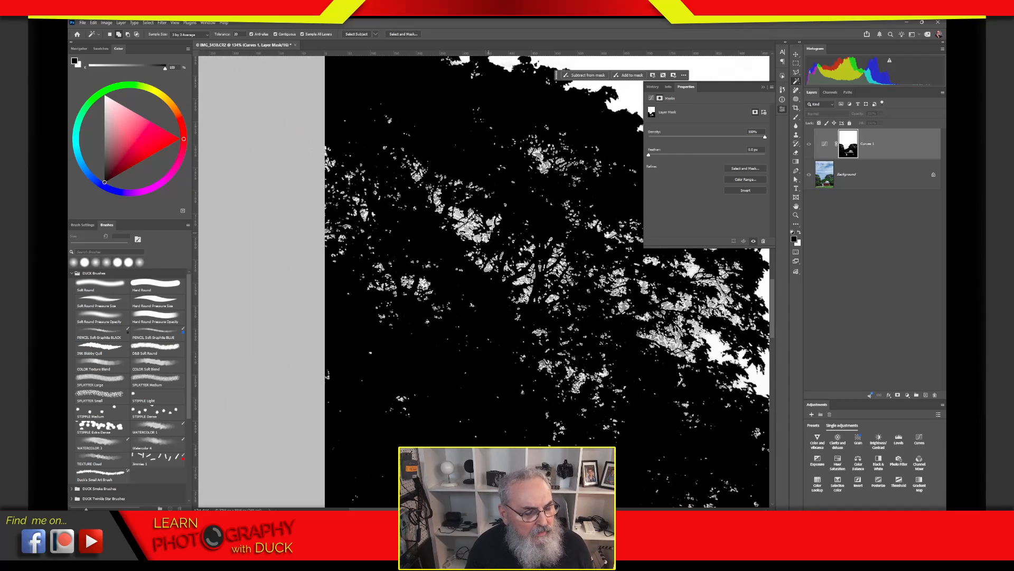
{"action": "key", "text": "super+plus"}
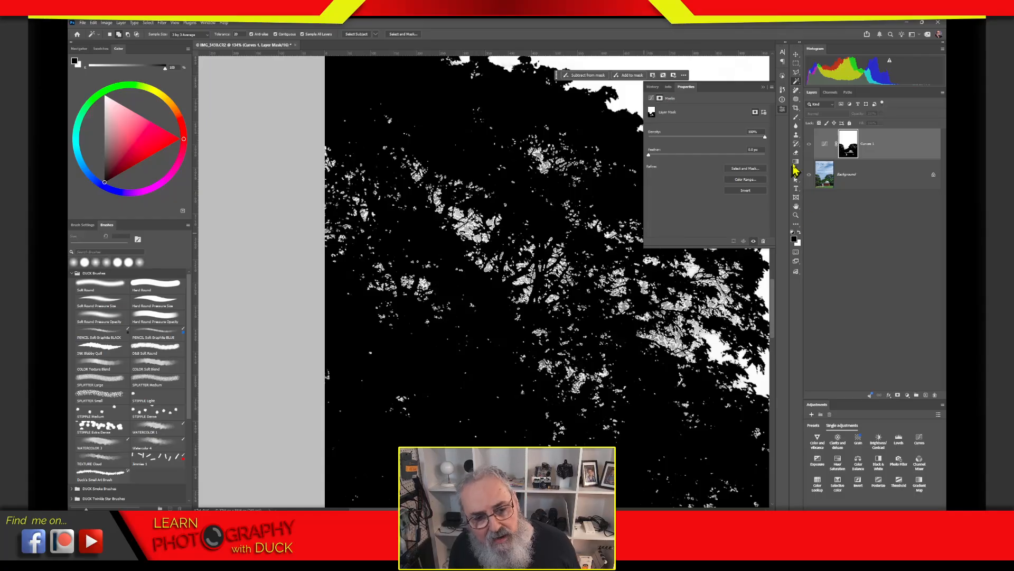
Paint the large gray sky gap inside the left tree white on the mask, using a very small soft round brush in Overlay mode.
{"action": "left_click", "coordinate": [796, 117]}
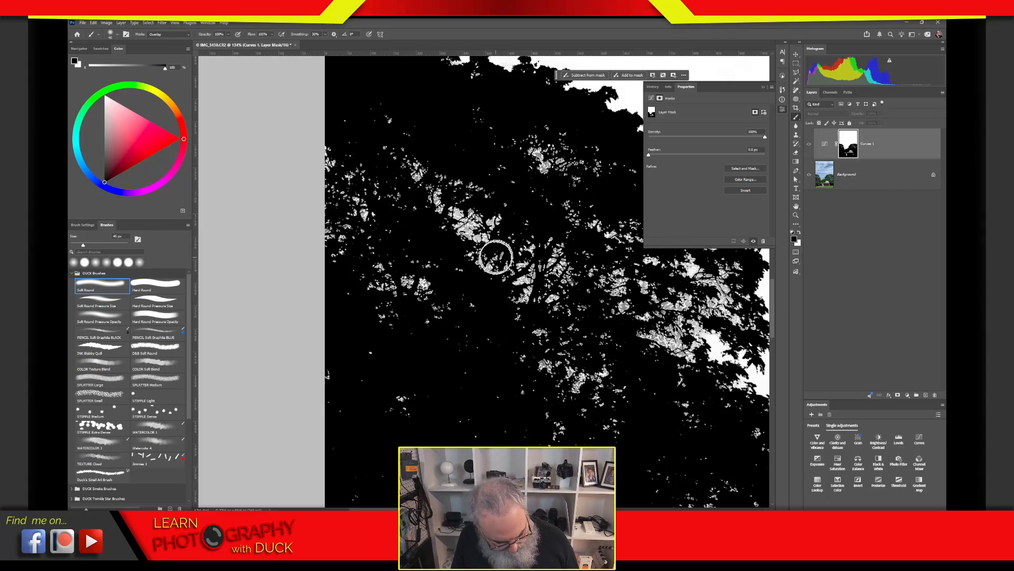
{"action": "key", "text": "x"}
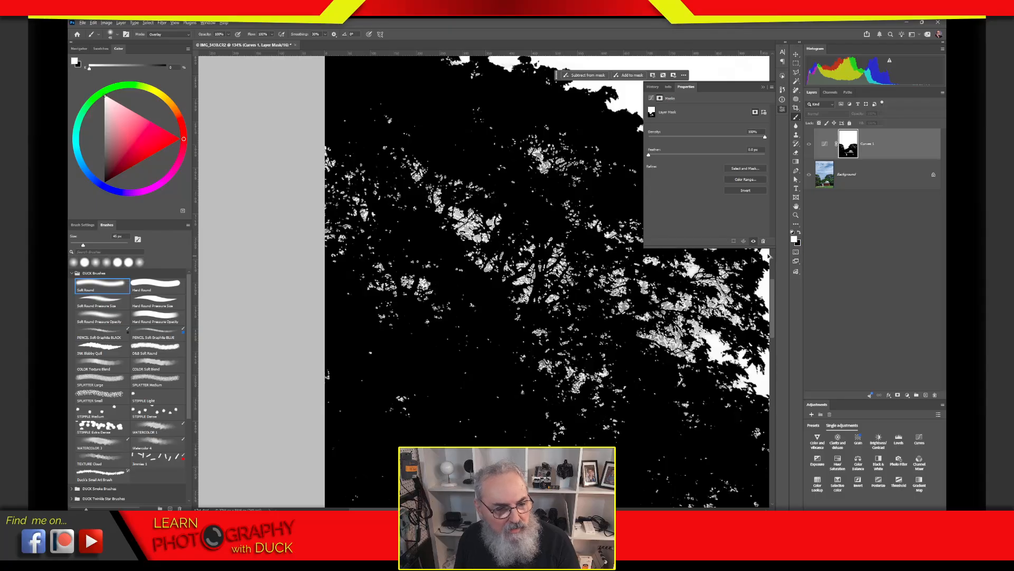
{"action": "left_click_drag", "start_coordinate": [470, 230], "coordinate": [553, 277]}
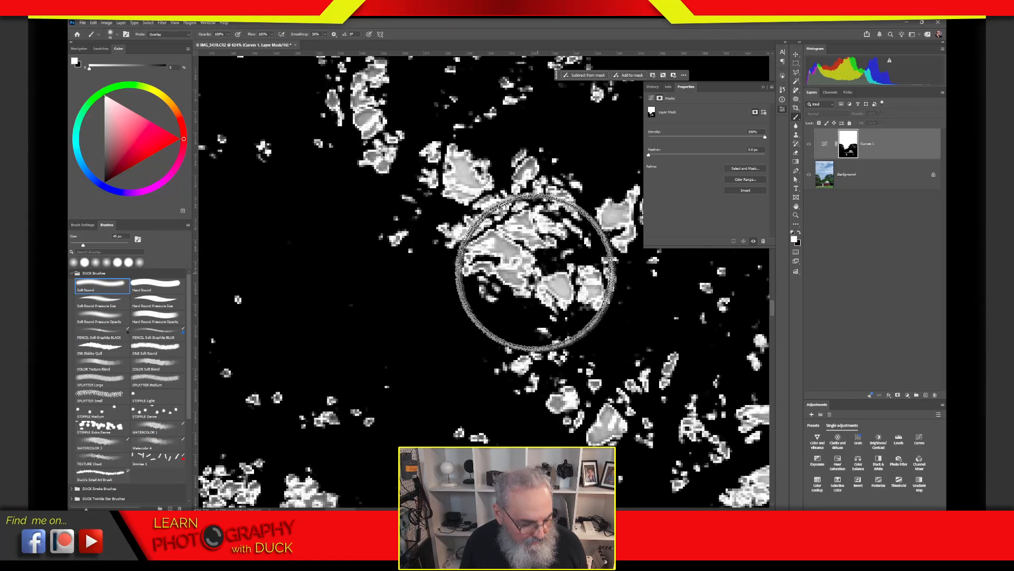
{"action": "left_click", "coordinate": [783, 109]}
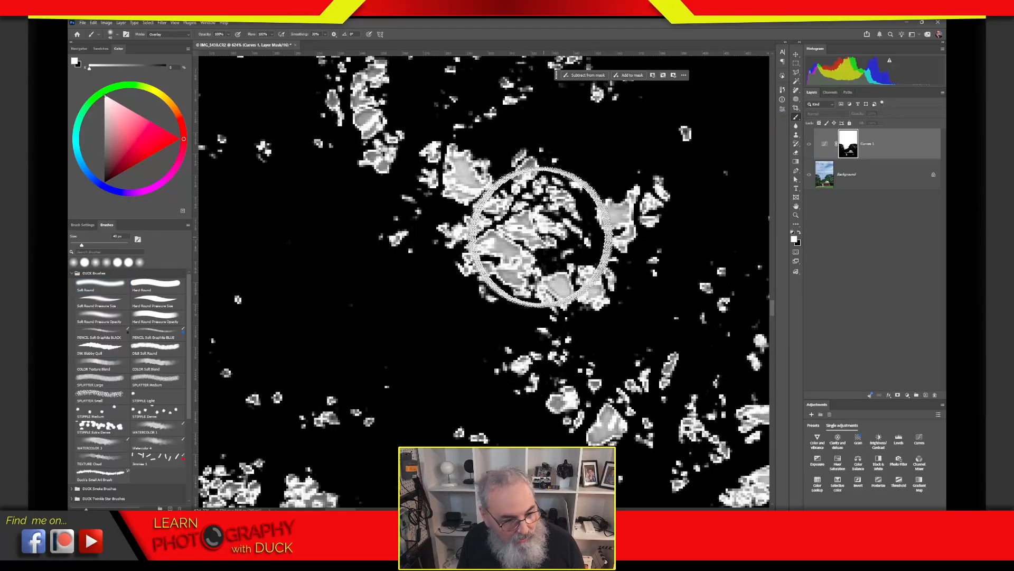
{"action": "key", "text": "bracketleft"}
{"action": "key", "text": "bracketleft"}
{"action": "key", "text": "bracketleft"}
{"action": "key", "text": "bracketleft"}
{"action": "key", "text": "bracketleft"}
{"action": "key", "text": "bracketleft"}
{"action": "key", "text": "bracketleft"}
{"action": "key", "text": "bracketleft"}
{"action": "key", "text": "bracketleft"}
{"action": "key", "text": "bracketleft"}
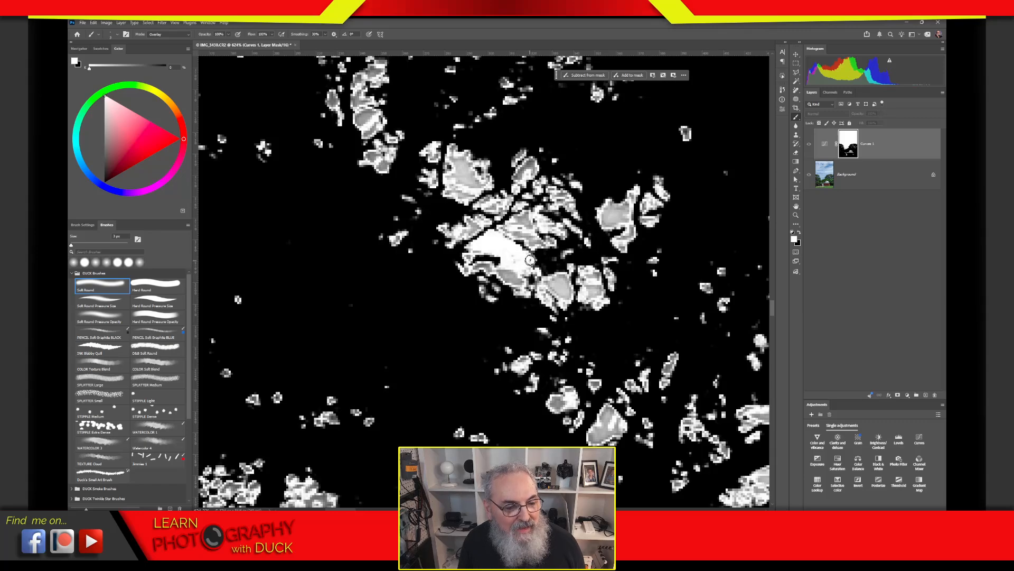
{"action": "mouse_move", "coordinate": [520, 271]}
{"action": "left_mouse_down"}
{"action": "mouse_move", "coordinate": [486, 266]}
{"action": "mouse_move", "coordinate": [512, 257]}
{"action": "mouse_move", "coordinate": [508, 278]}
{"action": "mouse_move", "coordinate": [522, 284]}
{"action": "mouse_move", "coordinate": [501, 272]}
{"action": "mouse_move", "coordinate": [525, 284]}
{"action": "mouse_move", "coordinate": [496, 270]}
{"action": "mouse_move", "coordinate": [523, 285]}
{"action": "left_mouse_up"}
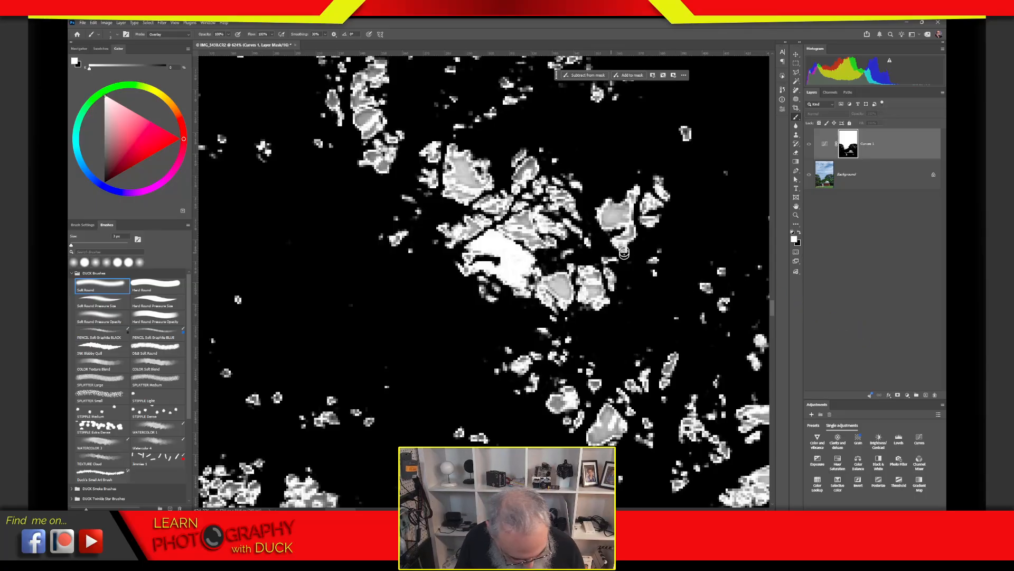
Switch the brush's painting mode from Overlay to Normal for working on the Curves mask.
{"action": "scroll", "coordinate": [637, 267], "scroll_direction": "down", "scroll_amount": 2}
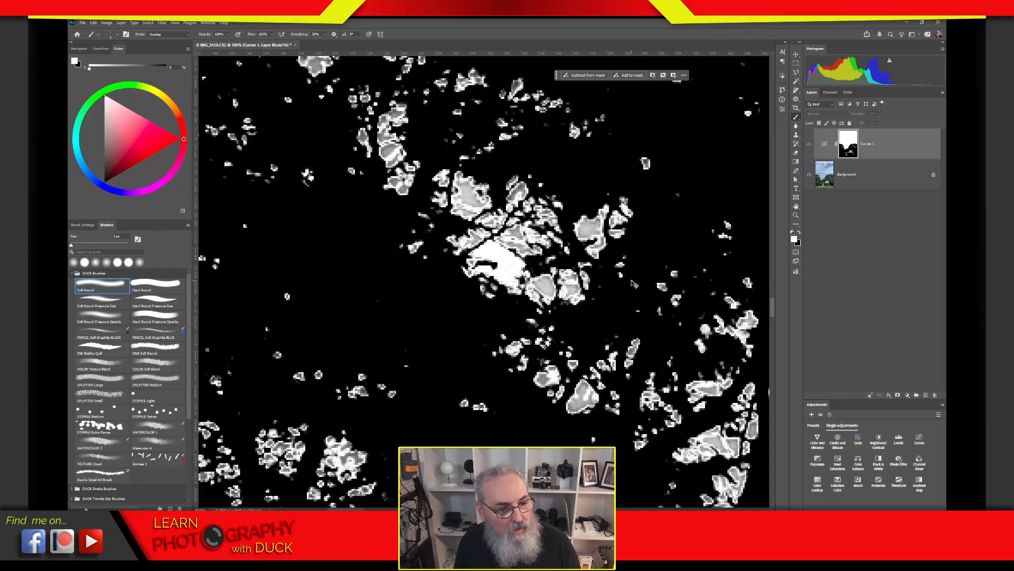
{"action": "scroll", "coordinate": [633, 283], "scroll_direction": "down", "scroll_amount": 1}
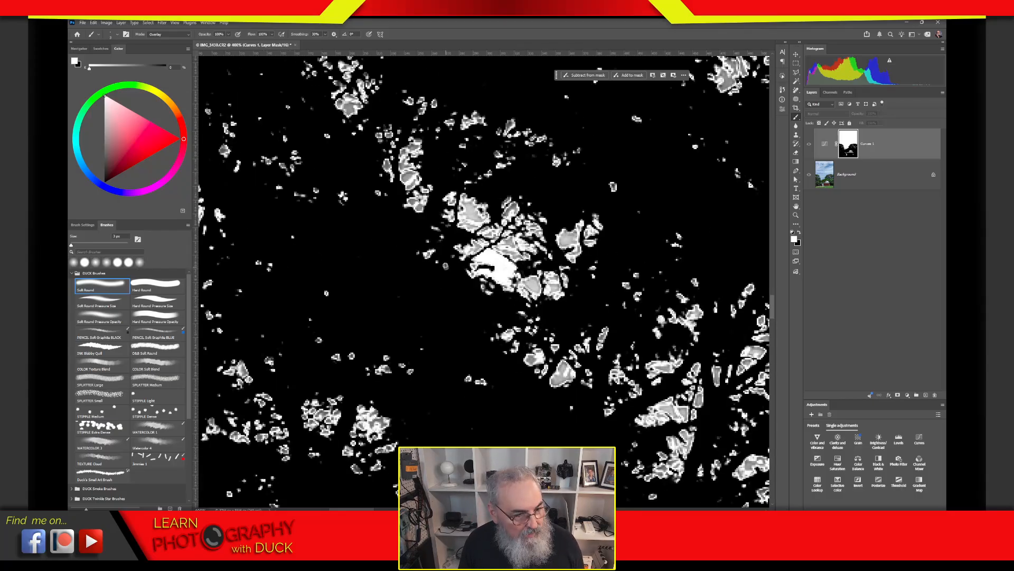
{"action": "left_click_drag", "start_coordinate": [446, 266], "coordinate": [553, 268]}
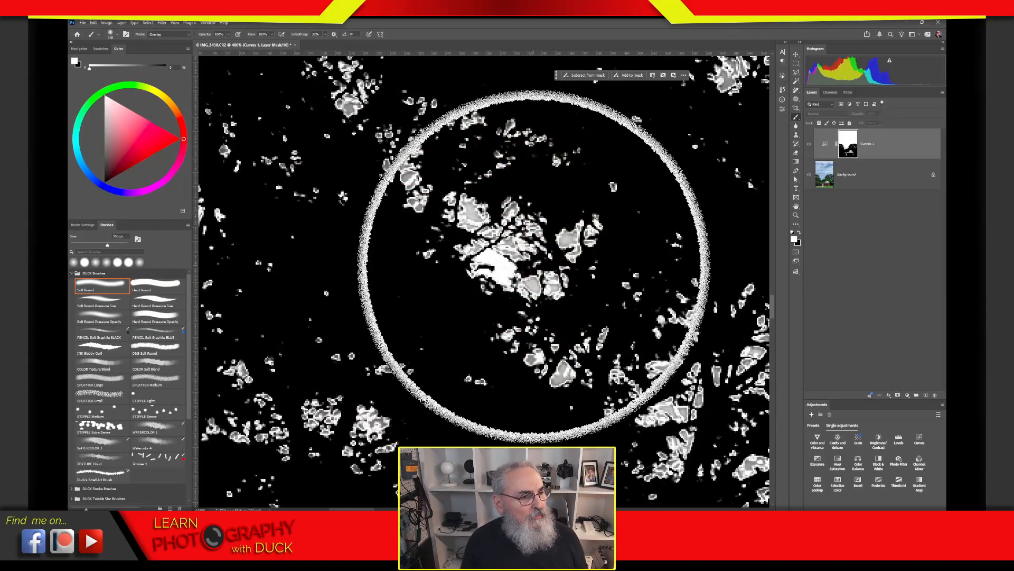
{"action": "left_click", "coordinate": [186, 35]}
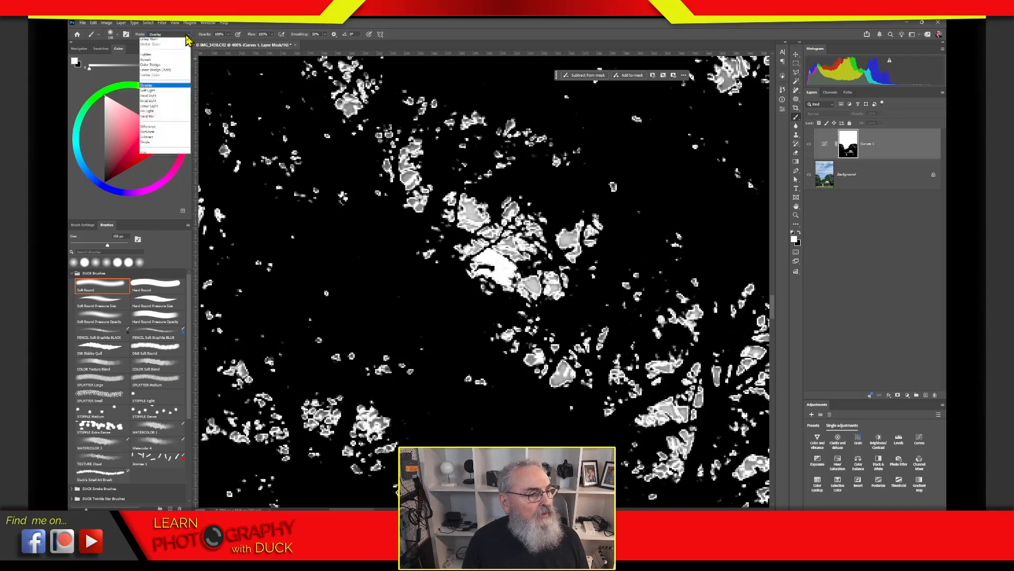
{"action": "left_click", "coordinate": [176, 39]}
{"action": "left_click", "coordinate": [184, 36]}
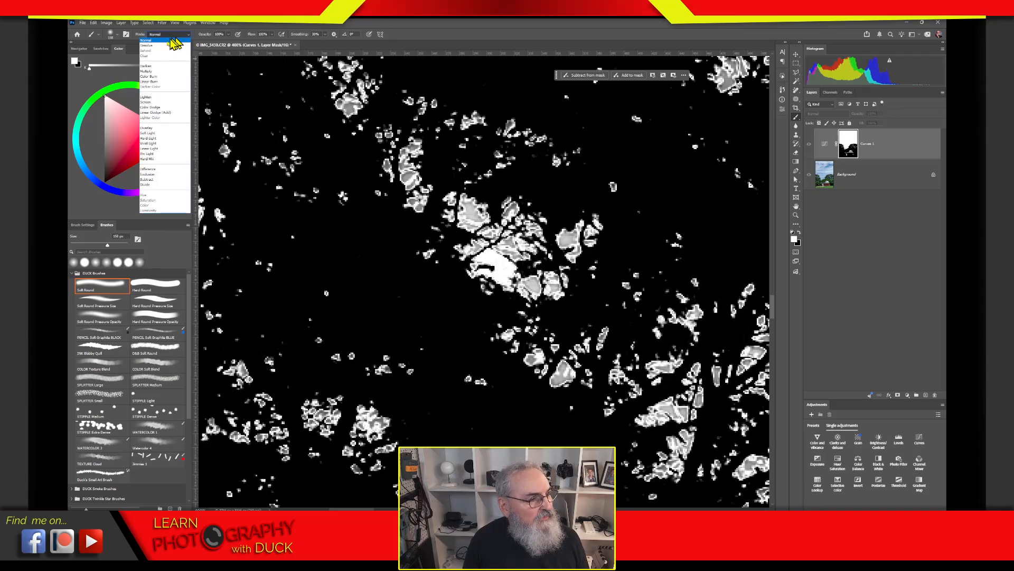
{"action": "left_click", "coordinate": [178, 38]}
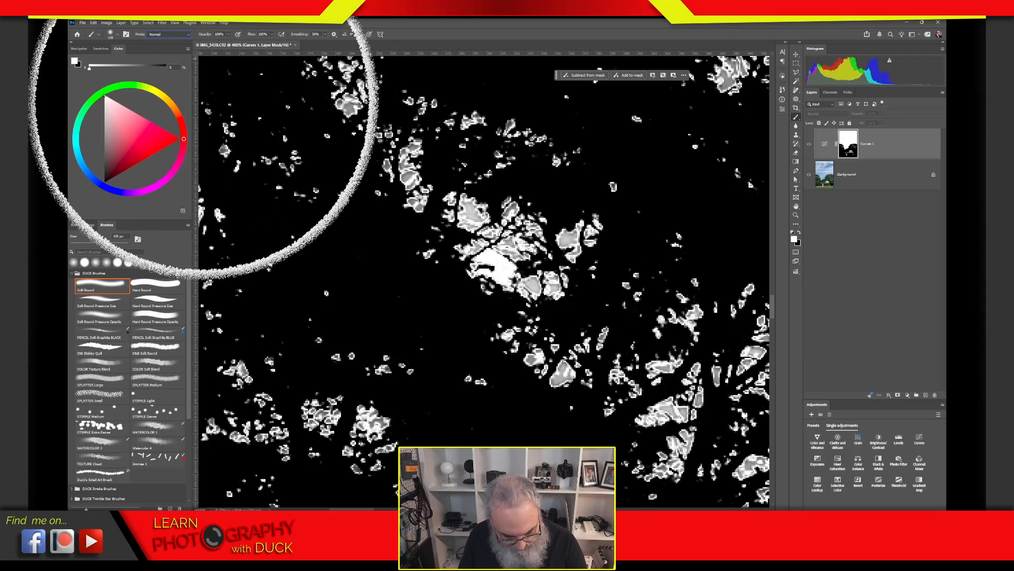
Paint the small gray gap beside the whitened sky gap white on the mask, using a tiny soft round brush in Normal mode.
{"action": "left_click", "coordinate": [167, 35]}
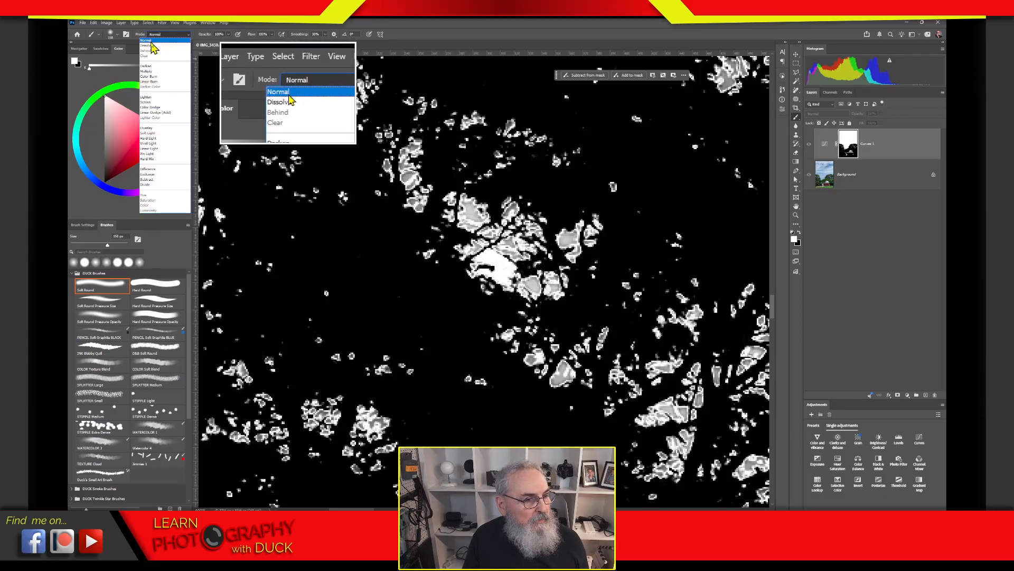
{"action": "left_click", "coordinate": [159, 46]}
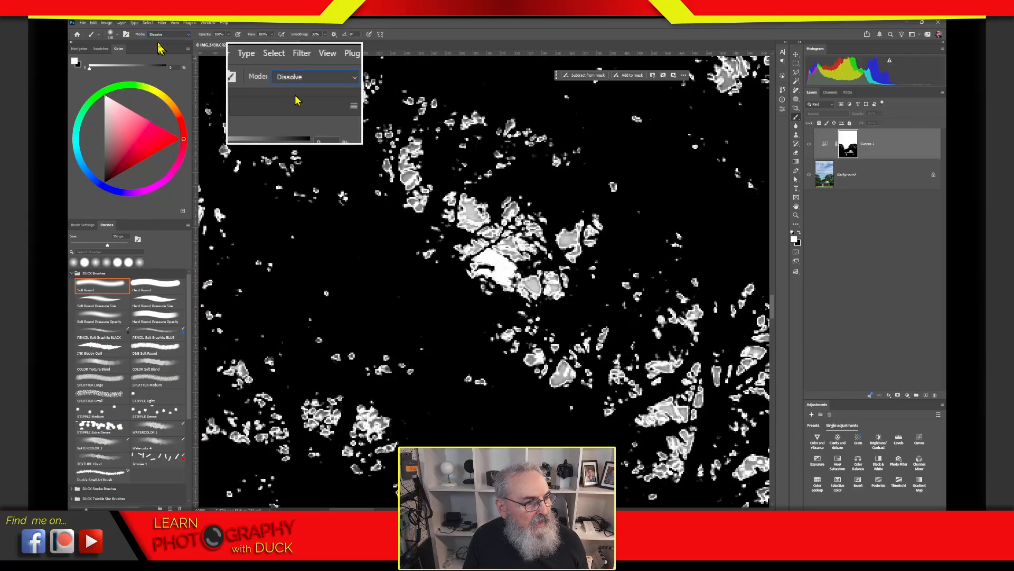
{"action": "left_click", "coordinate": [160, 35]}
{"action": "left_click", "coordinate": [159, 41]}
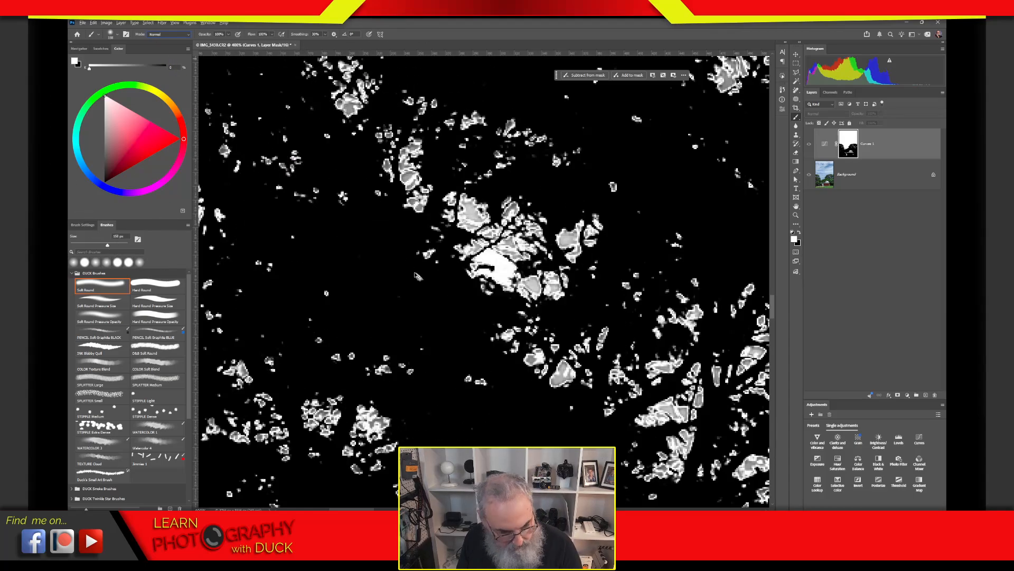
{"action": "left_click_drag", "start_coordinate": [519, 338], "coordinate": [407, 311]}
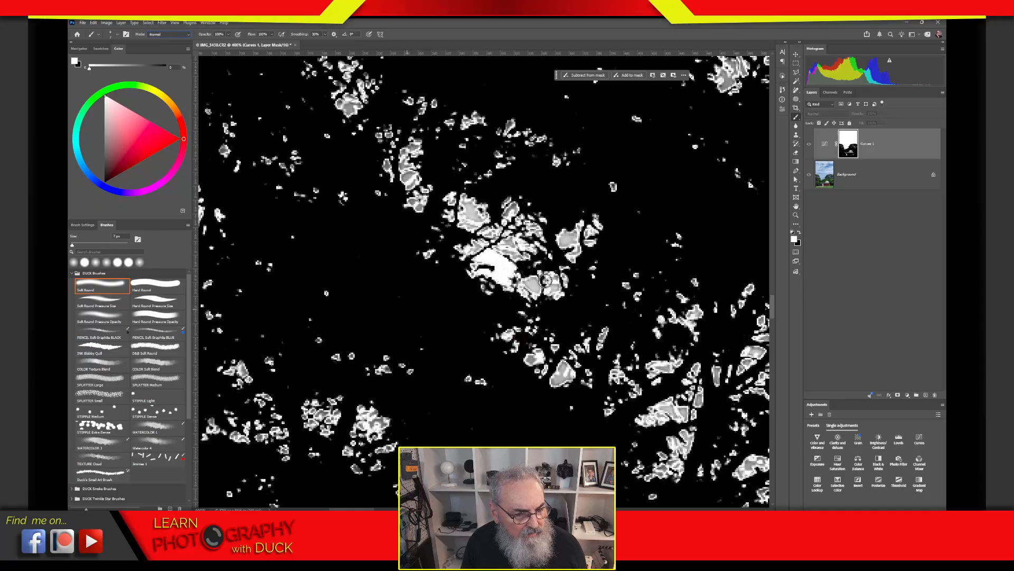
{"action": "left_click_drag", "start_coordinate": [527, 284], "coordinate": [525, 281]}
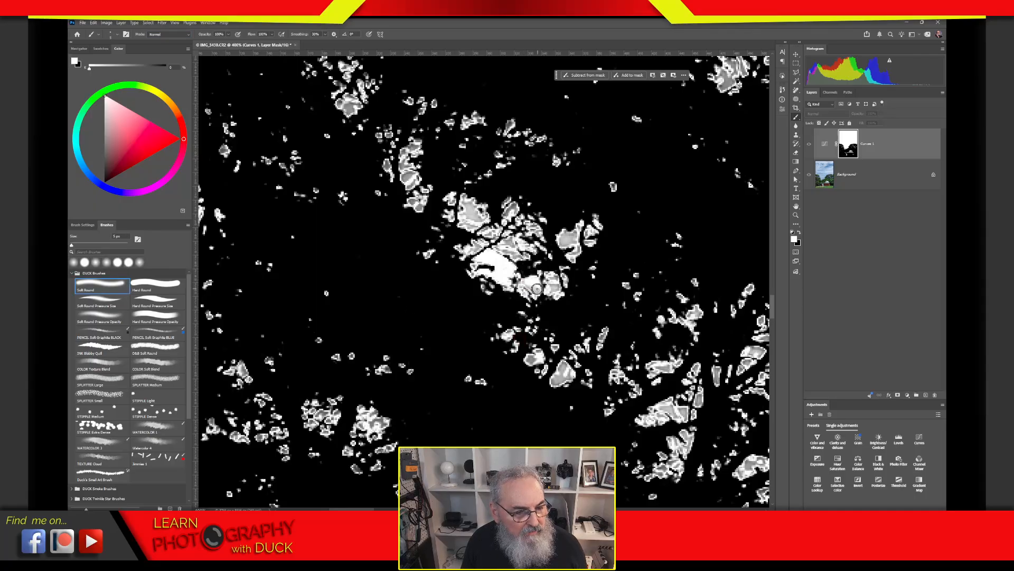
Try white strokes in Normal mode over two black foliage areas of the mask, and undo both.
{"action": "left_click_drag", "start_coordinate": [651, 161], "coordinate": [652, 182]}
{"action": "mouse_move", "coordinate": [395, 285]}
{"action": "left_mouse_down"}
{"action": "mouse_move", "coordinate": [364, 270]}
{"action": "mouse_move", "coordinate": [372, 293]}
{"action": "mouse_move", "coordinate": [388, 288]}
{"action": "mouse_move", "coordinate": [375, 296]}
{"action": "mouse_move", "coordinate": [388, 309]}
{"action": "left_mouse_up"}
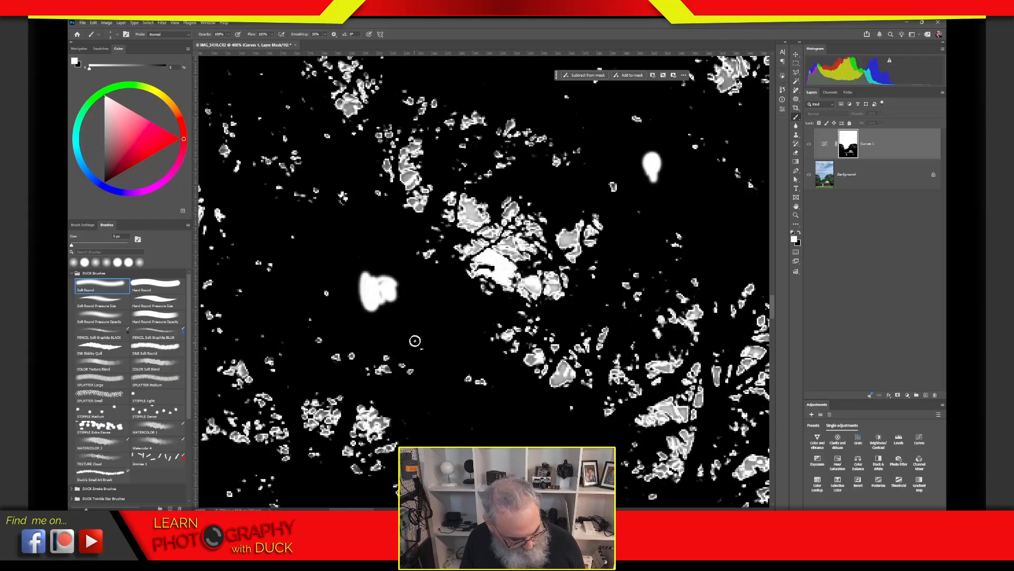
{"action": "key", "text": "ctrl+z"}
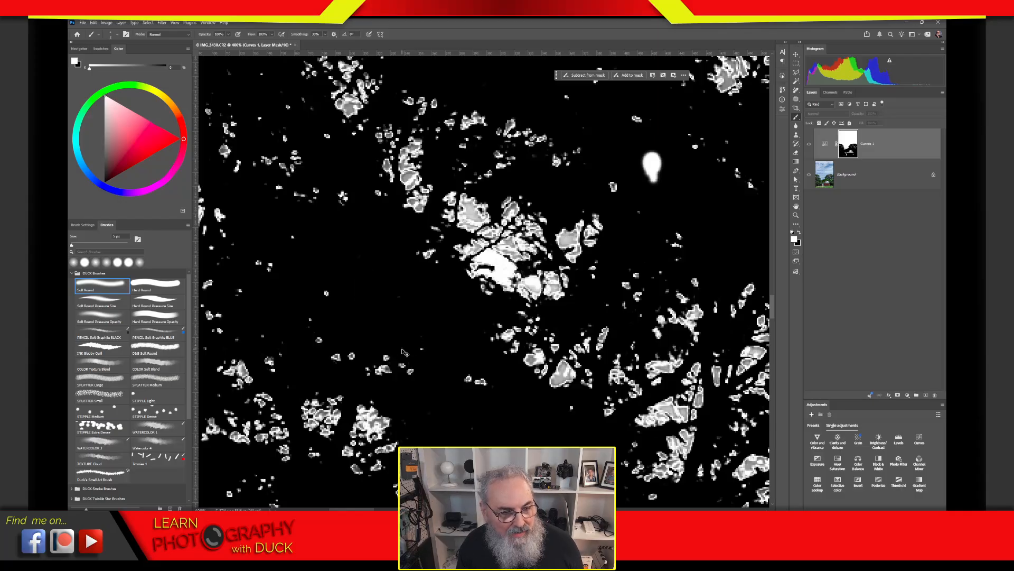
{"action": "key", "text": "ctrl+z"}
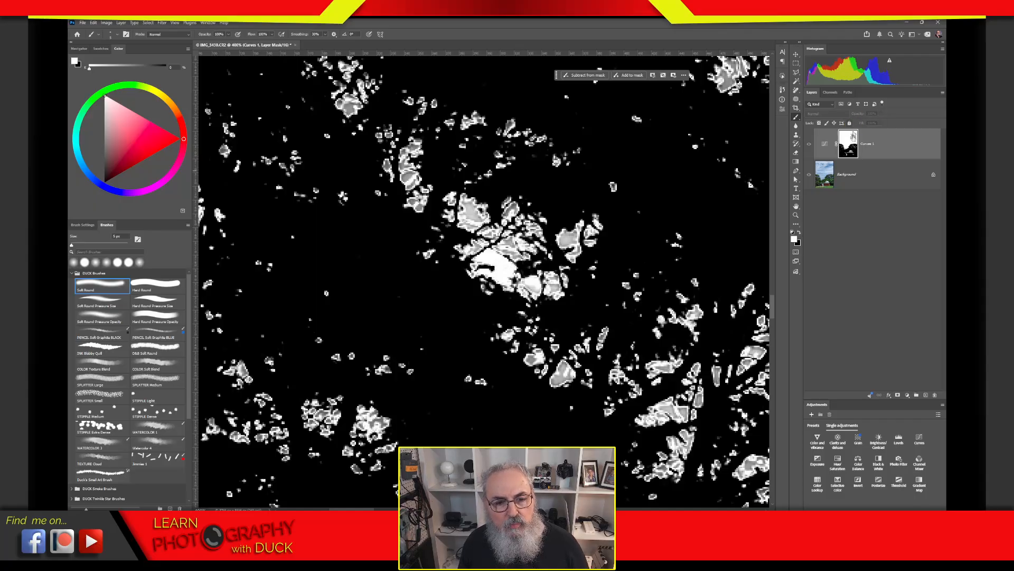
Leave the mask view and preview the Multiply and Soft Light blend modes on the Curves layer.
{"action": "left_click", "coordinate": [825, 144]}
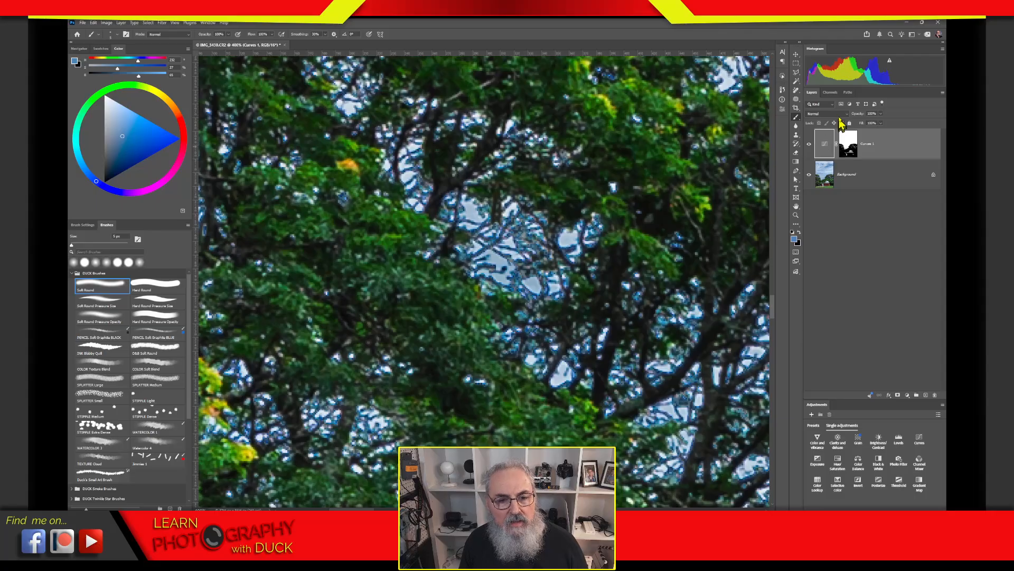
{"action": "left_click", "coordinate": [840, 115]}
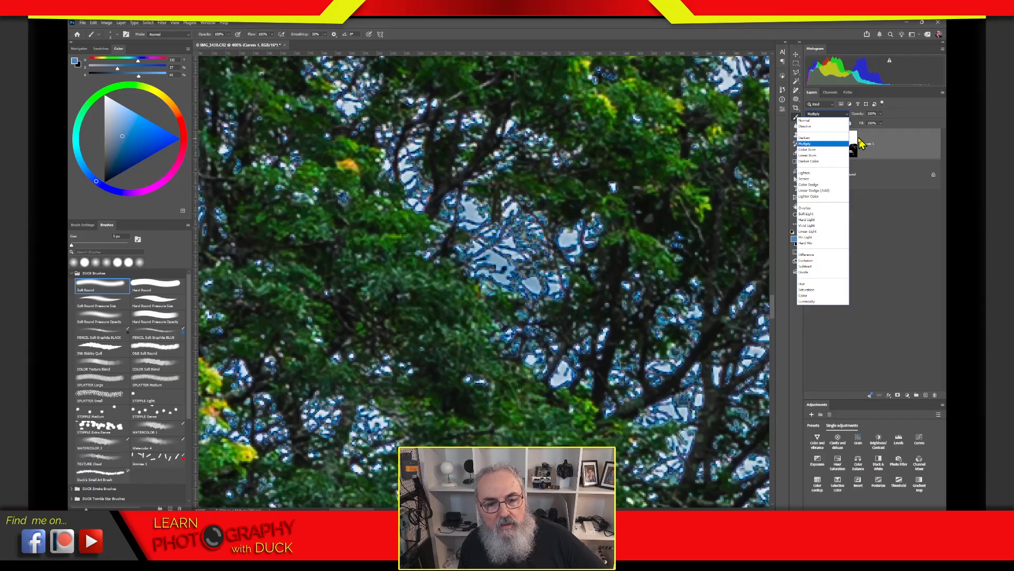
{"action": "key", "text": "Escape"}
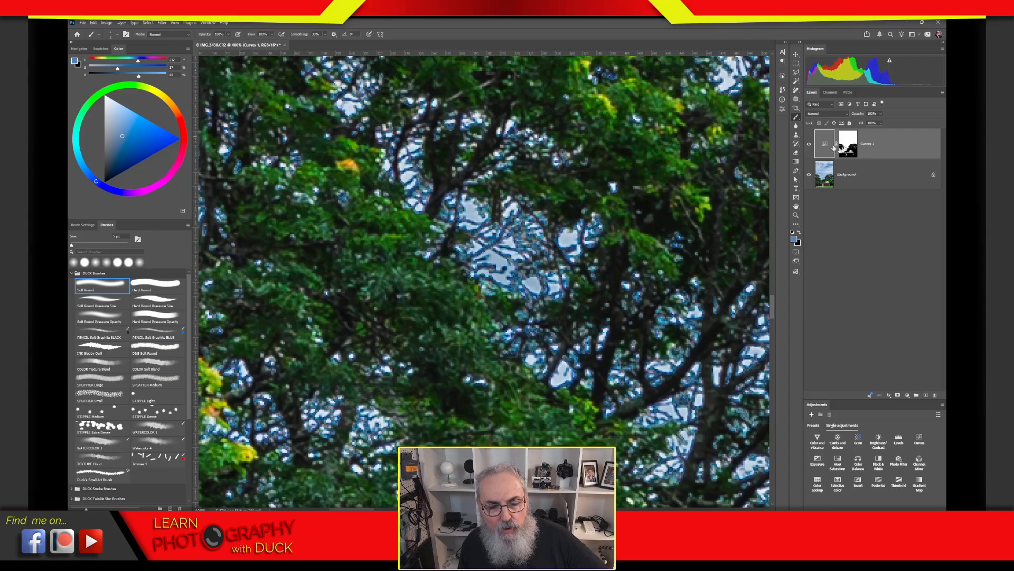
{"action": "left_click", "coordinate": [827, 115]}
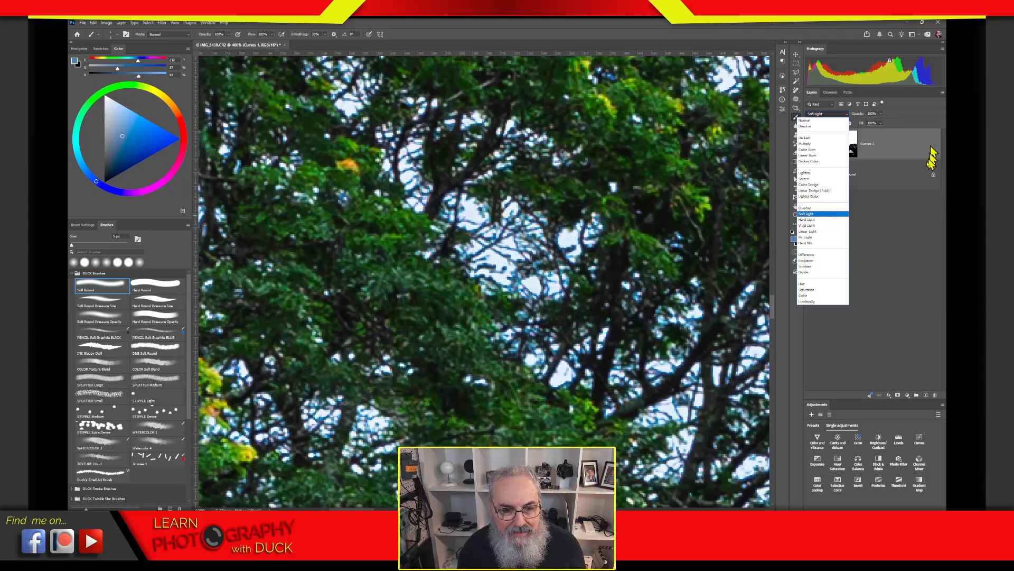
{"action": "left_click", "coordinate": [914, 235]}
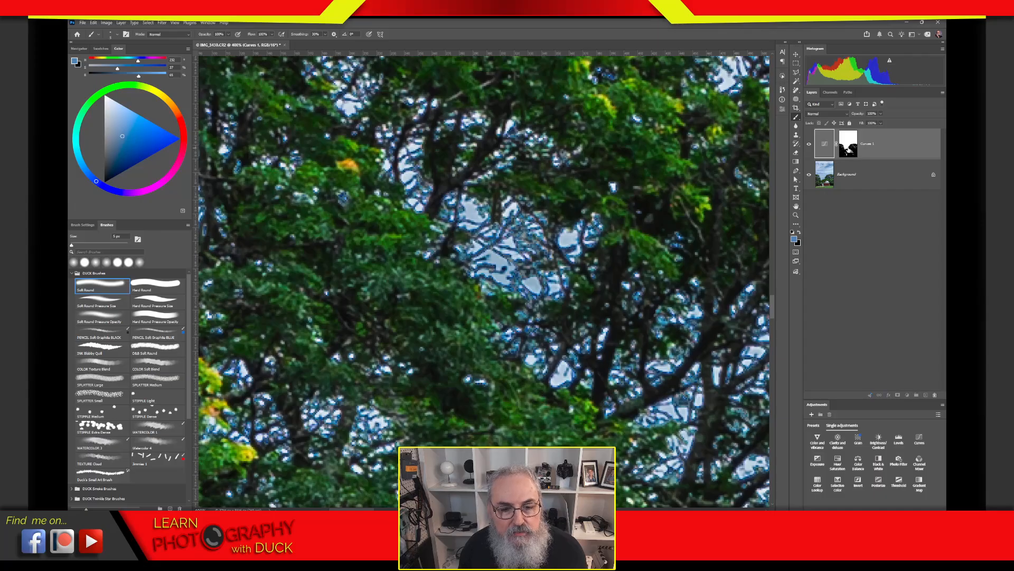
Display the Curves layer's mask again and enlarge the soft round brush until it spans the central cluster of sky gaps.
{"action": "left_click", "coordinate": [850, 150], "text": "alt"}
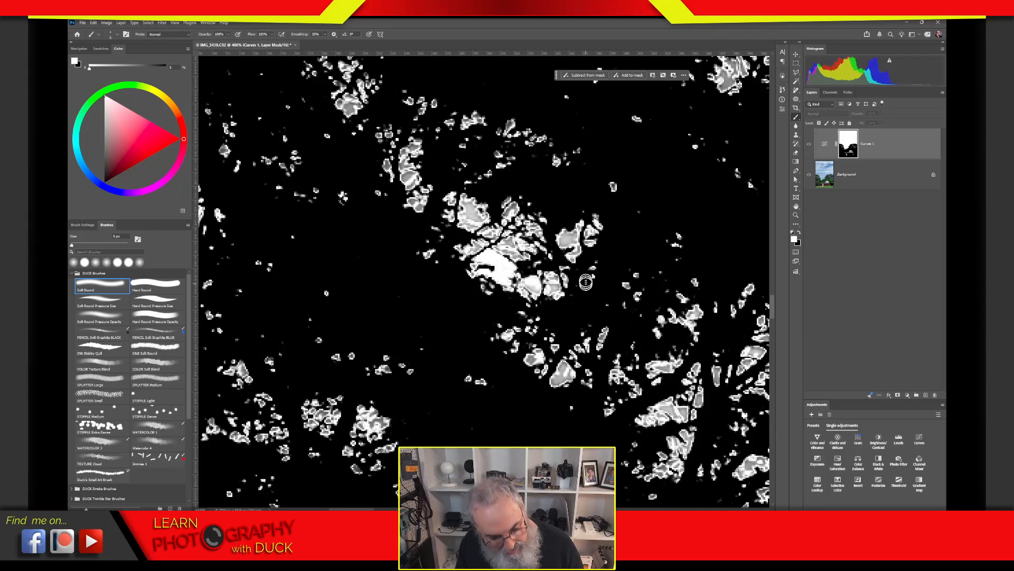
{"action": "key", "text": "bracketright"}
{"action": "key", "text": "bracketright"}
{"action": "key", "text": "bracketright"}
{"action": "key", "text": "bracketright"}
{"action": "key", "text": "bracketright"}
{"action": "key", "text": "bracketright"}
{"action": "key", "text": "bracketright"}
{"action": "key", "text": "bracketright"}
{"action": "key", "text": "bracketright"}
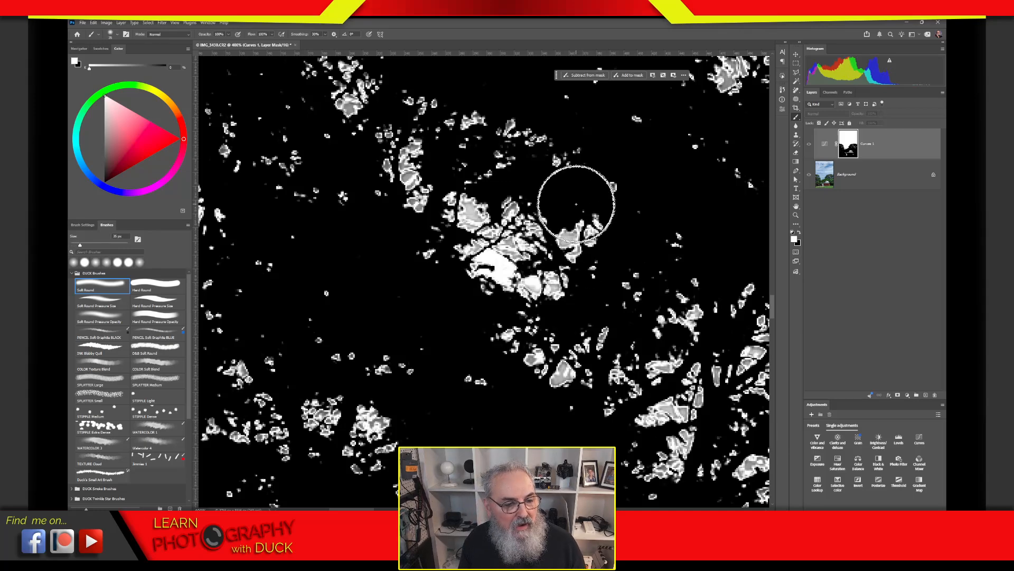
{"action": "key", "text": "bracketright"}
{"action": "key", "text": "bracketright"}
{"action": "key", "text": "bracketright"}
{"action": "key", "text": "bracketright"}
{"action": "key", "text": "bracketright"}
{"action": "key", "text": "bracketright"}
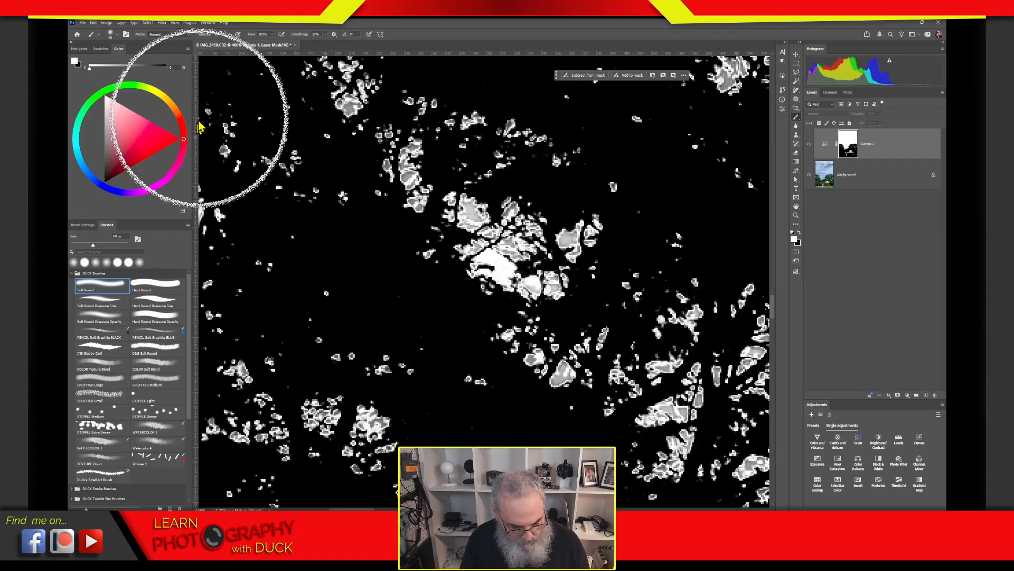
Set the brush to Overlay mode at 50% opacity and check that the foreground color is pure white.
{"action": "left_click", "coordinate": [174, 34]}
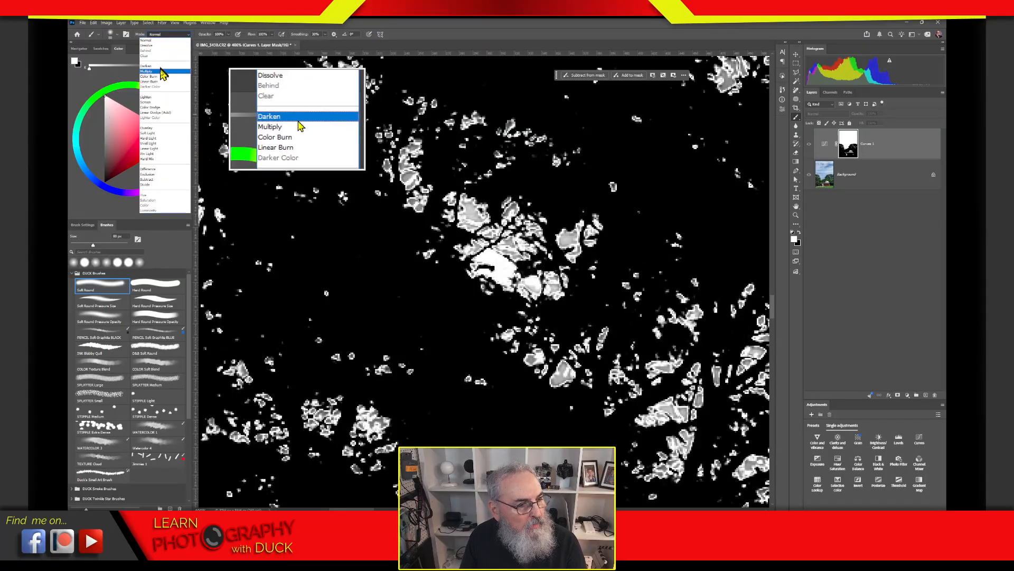
{"action": "left_click", "coordinate": [155, 128]}
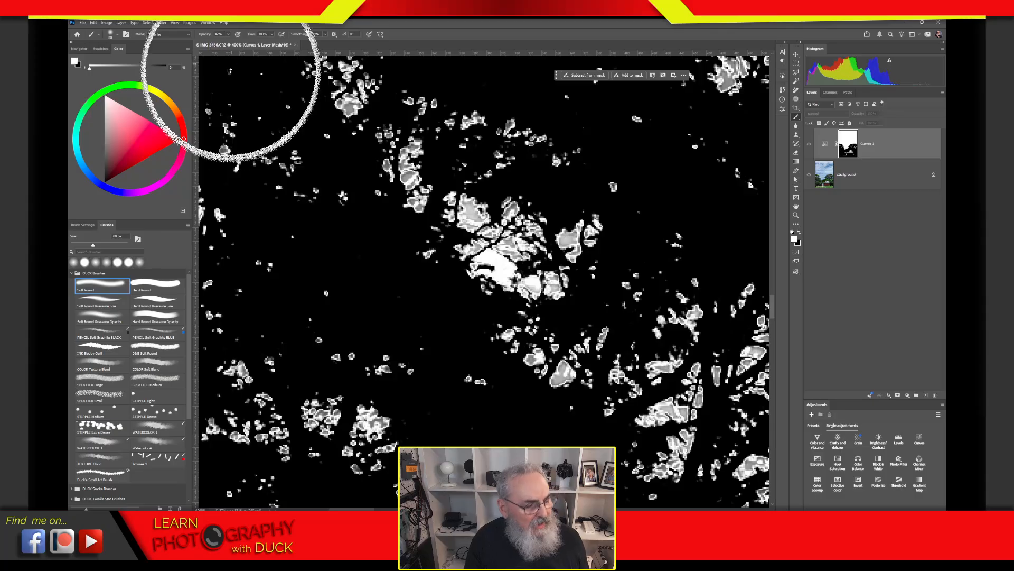
{"action": "key", "text": "5"}
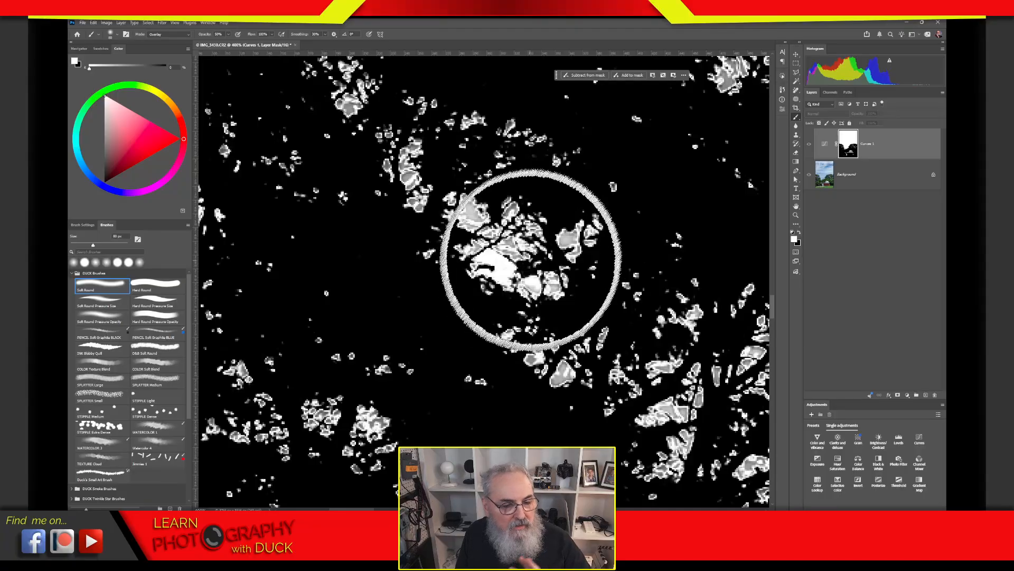
{"action": "left_click", "coordinate": [795, 240]}
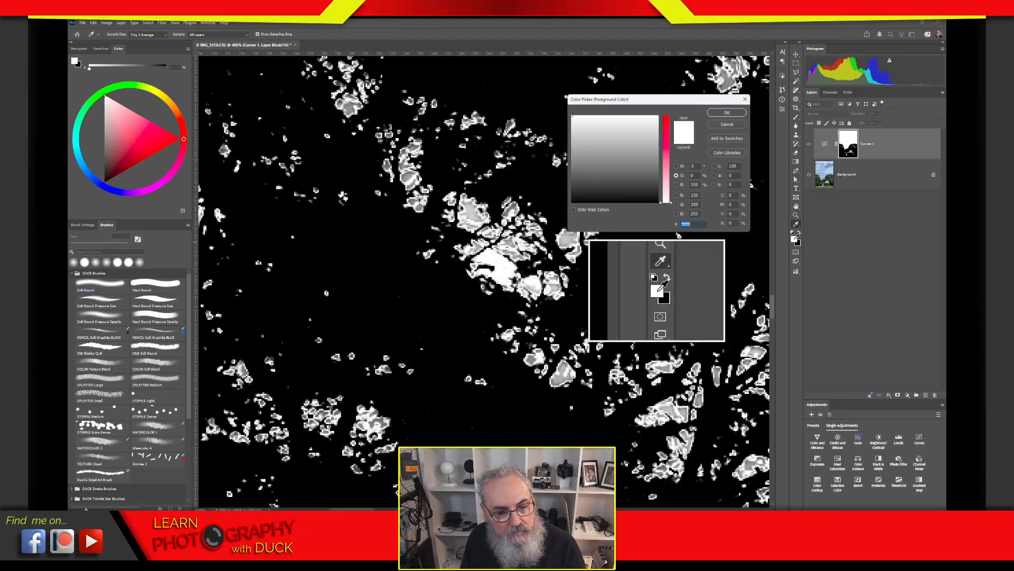
{"action": "left_click", "coordinate": [739, 123]}
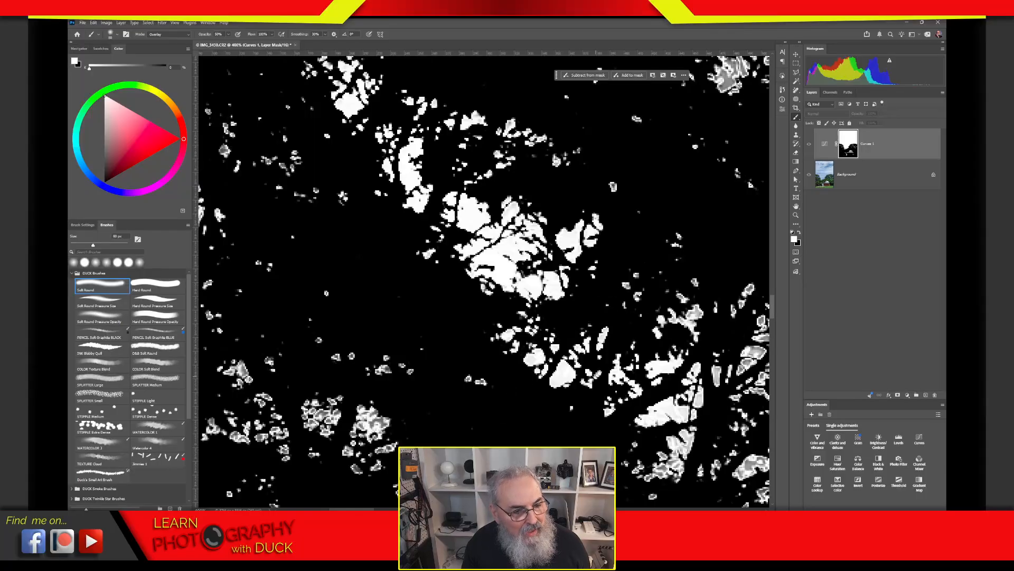
Paint the gray sky gaps through the middle and right side of the left tree white, with the Overlay brush at 100% opacity.
{"action": "mouse_move", "coordinate": [618, 370]}
{"action": "left_mouse_down"}
{"action": "mouse_move", "coordinate": [545, 364]}
{"action": "mouse_move", "coordinate": [331, 255]}
{"action": "left_mouse_up"}
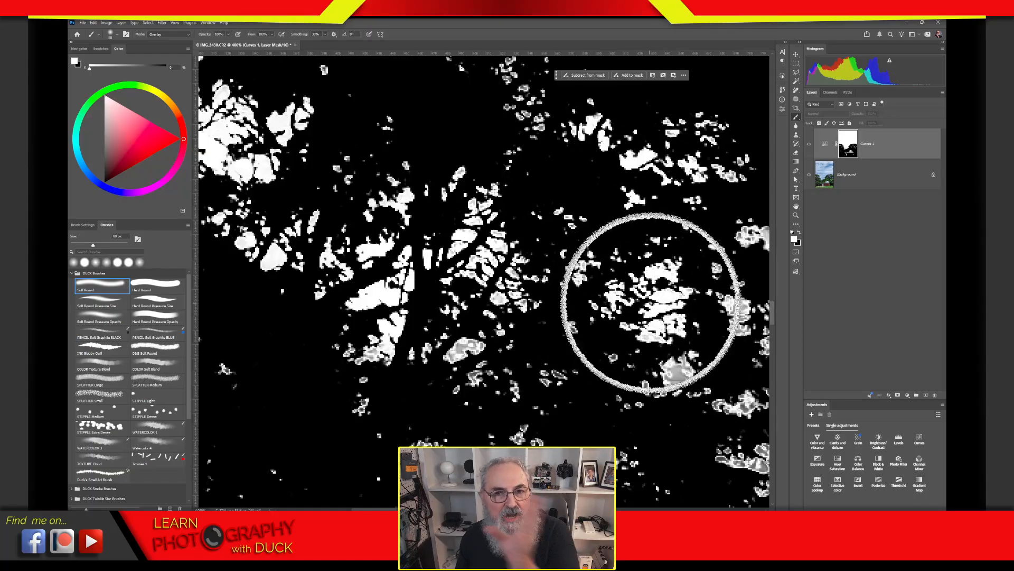
{"action": "mouse_move", "coordinate": [658, 320]}
{"action": "left_mouse_down"}
{"action": "mouse_move", "coordinate": [677, 373]}
{"action": "mouse_move", "coordinate": [660, 304]}
{"action": "mouse_move", "coordinate": [714, 288]}
{"action": "mouse_move", "coordinate": [746, 332]}
{"action": "mouse_move", "coordinate": [729, 303]}
{"action": "mouse_move", "coordinate": [721, 326]}
{"action": "mouse_move", "coordinate": [675, 301]}
{"action": "left_mouse_up"}
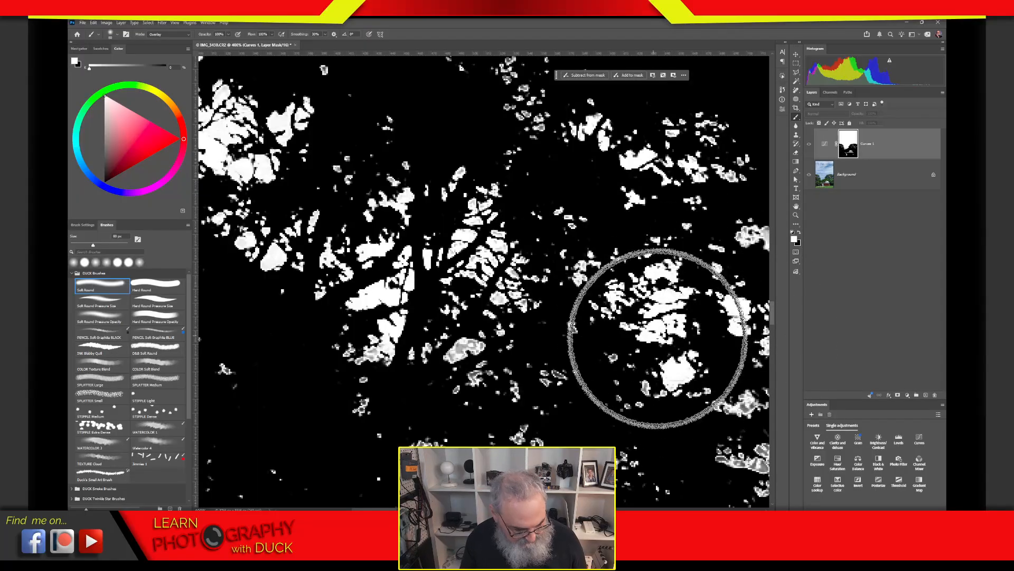
{"action": "left_click_drag", "start_coordinate": [666, 346], "coordinate": [316, 366]}
{"action": "mouse_move", "coordinate": [551, 201]}
{"action": "left_mouse_down"}
{"action": "mouse_move", "coordinate": [535, 278]}
{"action": "mouse_move", "coordinate": [503, 285]}
{"action": "left_mouse_up"}
{"action": "mouse_move", "coordinate": [602, 341]}
{"action": "left_mouse_down"}
{"action": "mouse_move", "coordinate": [612, 374]}
{"action": "mouse_move", "coordinate": [444, 379]}
{"action": "mouse_move", "coordinate": [440, 417]}
{"action": "left_mouse_up"}
{"action": "mouse_move", "coordinate": [503, 421]}
{"action": "left_mouse_down"}
{"action": "mouse_move", "coordinate": [553, 240]}
{"action": "mouse_move", "coordinate": [544, 188]}
{"action": "left_mouse_up"}
{"action": "mouse_move", "coordinate": [536, 280]}
{"action": "left_mouse_down"}
{"action": "mouse_move", "coordinate": [468, 223]}
{"action": "mouse_move", "coordinate": [503, 147]}
{"action": "mouse_move", "coordinate": [520, 193]}
{"action": "mouse_move", "coordinate": [563, 166]}
{"action": "left_mouse_up"}
{"action": "left_click_drag", "start_coordinate": [623, 145], "coordinate": [446, 233]}
{"action": "mouse_move", "coordinate": [387, 350]}
{"action": "left_mouse_down"}
{"action": "mouse_move", "coordinate": [473, 311]}
{"action": "mouse_move", "coordinate": [596, 289]}
{"action": "left_mouse_up"}
{"action": "left_click_drag", "start_coordinate": [560, 288], "coordinate": [365, 188]}
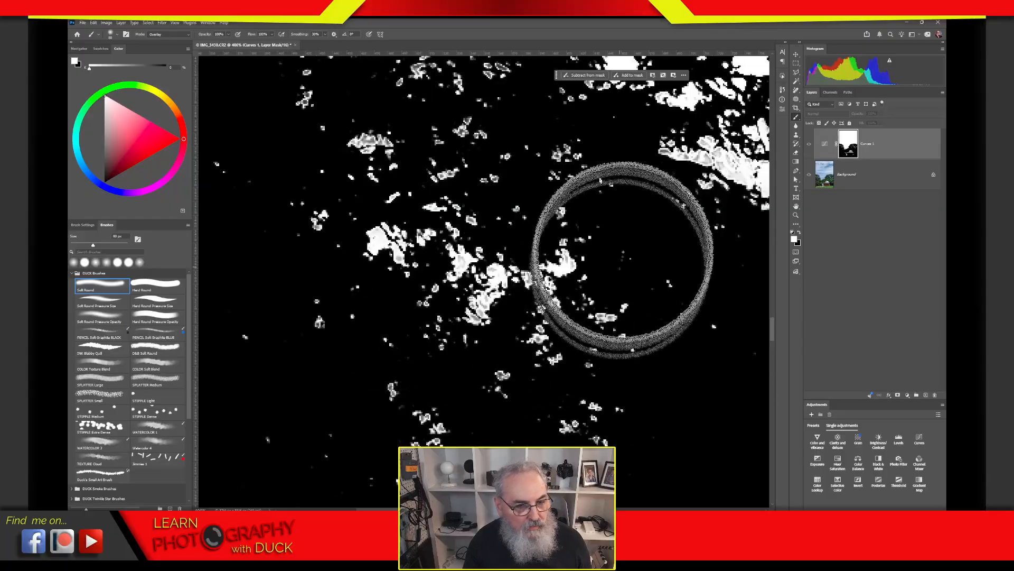
Whiten the remaining gray sky gaps in the left tree's lower part and toward the photo's left edge with the Overlay brush.
{"action": "mouse_move", "coordinate": [470, 246]}
{"action": "left_mouse_down"}
{"action": "mouse_move", "coordinate": [554, 298]}
{"action": "mouse_move", "coordinate": [619, 365]}
{"action": "left_mouse_up"}
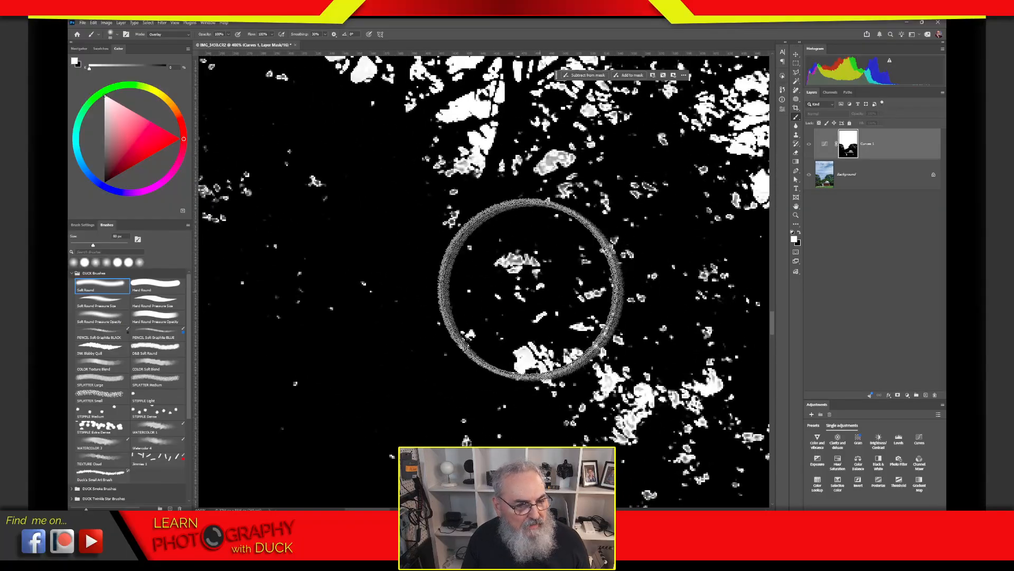
{"action": "left_click_drag", "start_coordinate": [530, 290], "coordinate": [582, 142]}
{"action": "mouse_move", "coordinate": [460, 233]}
{"action": "left_mouse_down"}
{"action": "mouse_move", "coordinate": [443, 172]}
{"action": "mouse_move", "coordinate": [585, 386]}
{"action": "left_mouse_up"}
{"action": "mouse_move", "coordinate": [425, 353]}
{"action": "left_mouse_down"}
{"action": "mouse_move", "coordinate": [586, 249]}
{"action": "mouse_move", "coordinate": [611, 249]}
{"action": "left_mouse_up"}
{"action": "mouse_move", "coordinate": [499, 352]}
{"action": "left_mouse_down"}
{"action": "mouse_move", "coordinate": [479, 260]}
{"action": "mouse_move", "coordinate": [369, 80]}
{"action": "mouse_move", "coordinate": [380, 181]}
{"action": "mouse_move", "coordinate": [426, 227]}
{"action": "left_mouse_up"}
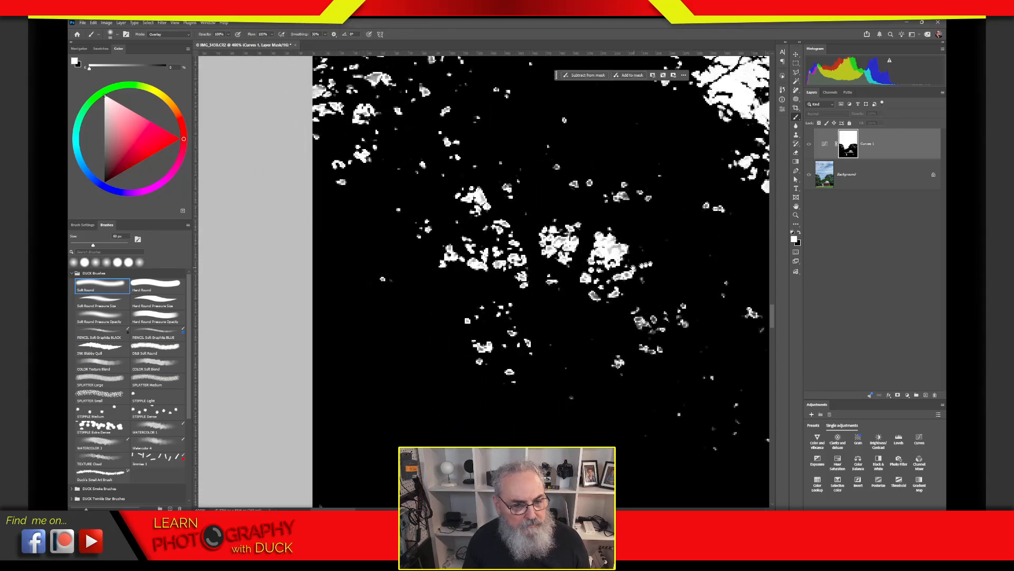
Return to the normal image view and check the left tree's sky gaps up close and in the whole photo.
{"action": "left_click", "coordinate": [825, 146]}
{"action": "left_click_drag", "start_coordinate": [685, 305], "coordinate": [462, 285]}
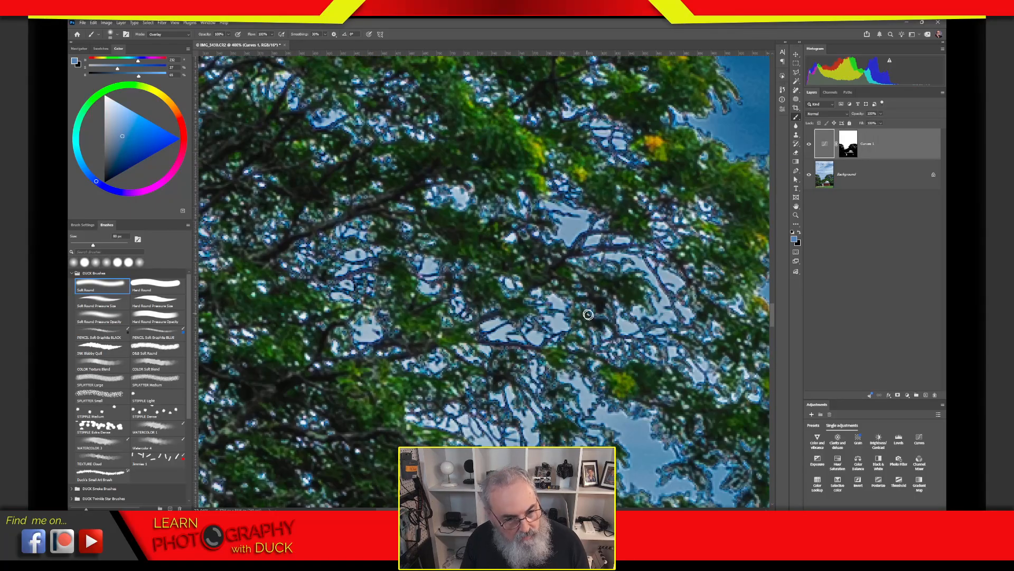
{"action": "key", "text": "ctrl+0"}
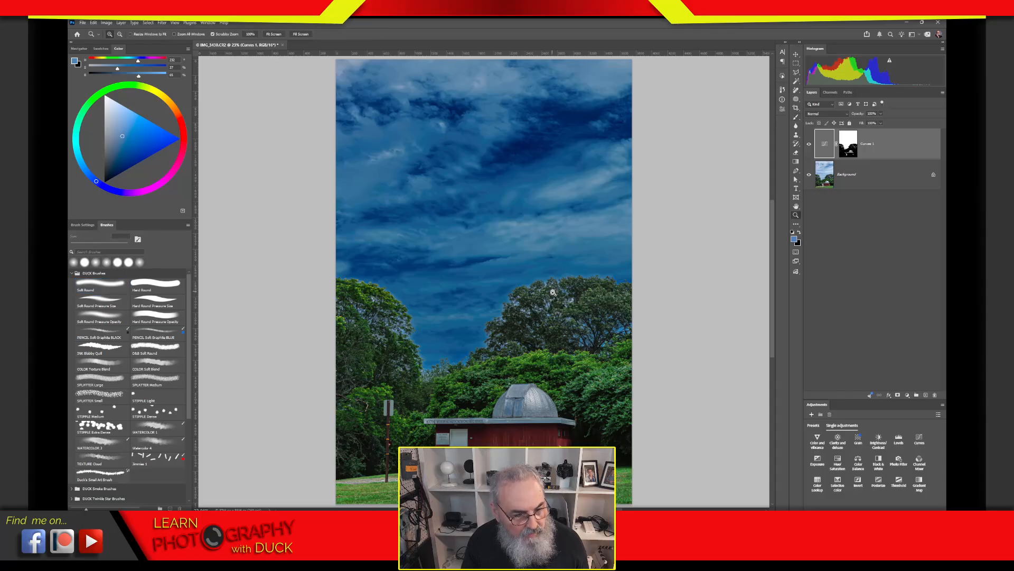
Examine the right tree's sky gaps up close, from its branches and crown to the leafy edge against the open sky.
{"action": "left_click_drag", "start_coordinate": [567, 298], "coordinate": [630, 306]}
{"action": "left_click_drag", "start_coordinate": [643, 355], "coordinate": [596, 296]}
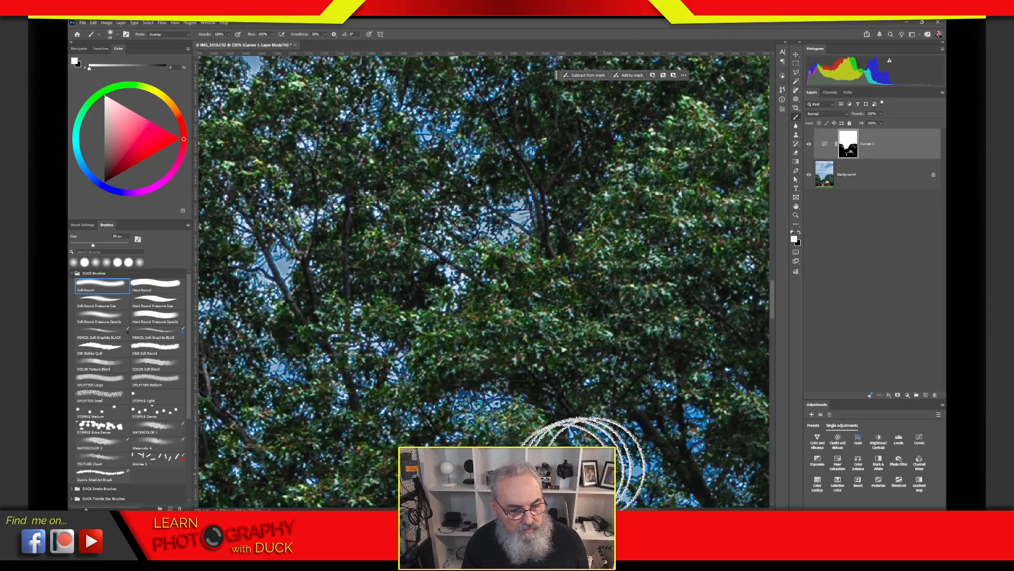
{"action": "left_click_drag", "start_coordinate": [587, 416], "coordinate": [602, 243]}
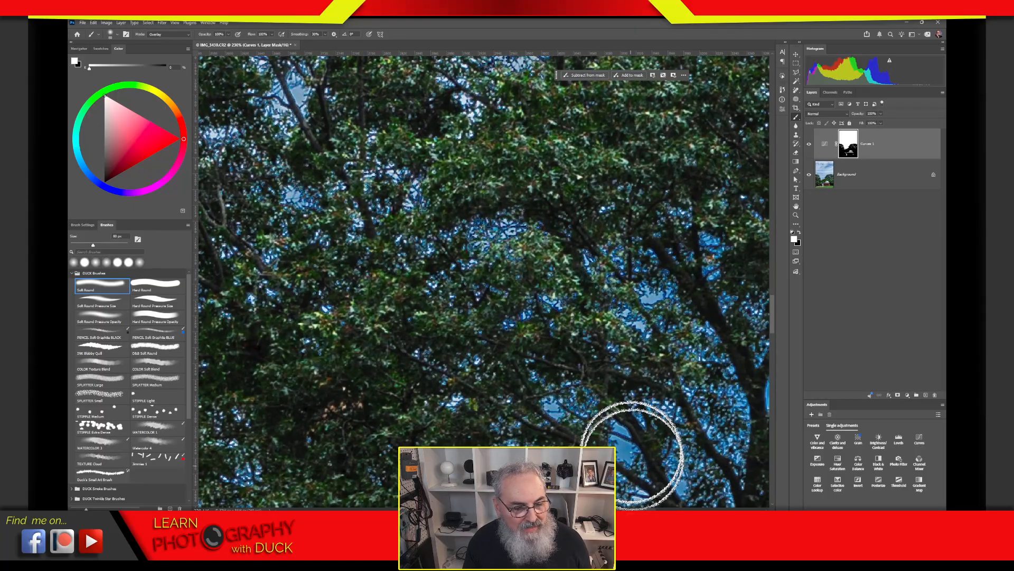
{"action": "left_click_drag", "start_coordinate": [613, 320], "coordinate": [565, 157]}
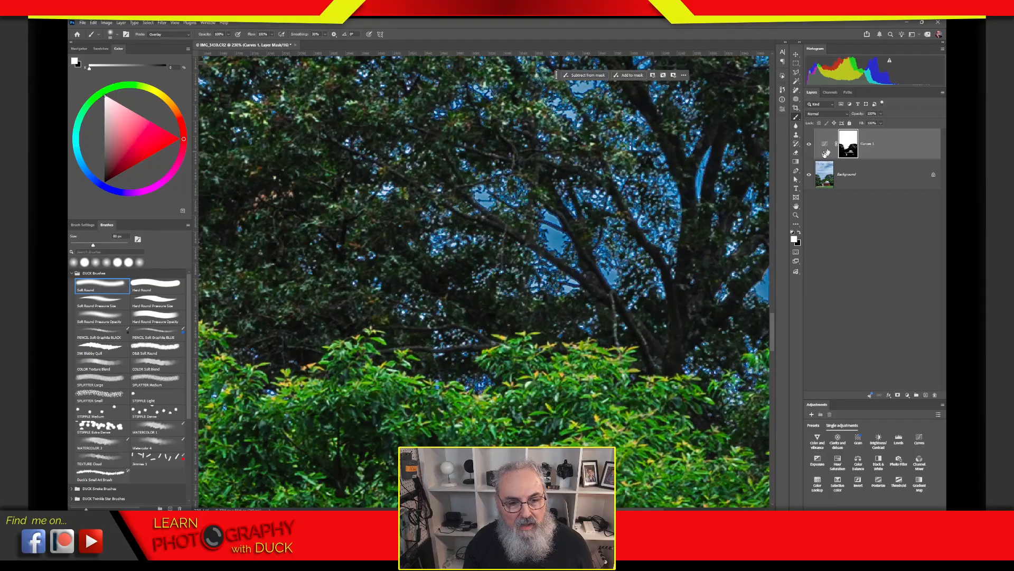
{"action": "left_click_drag", "start_coordinate": [633, 211], "coordinate": [424, 321]}
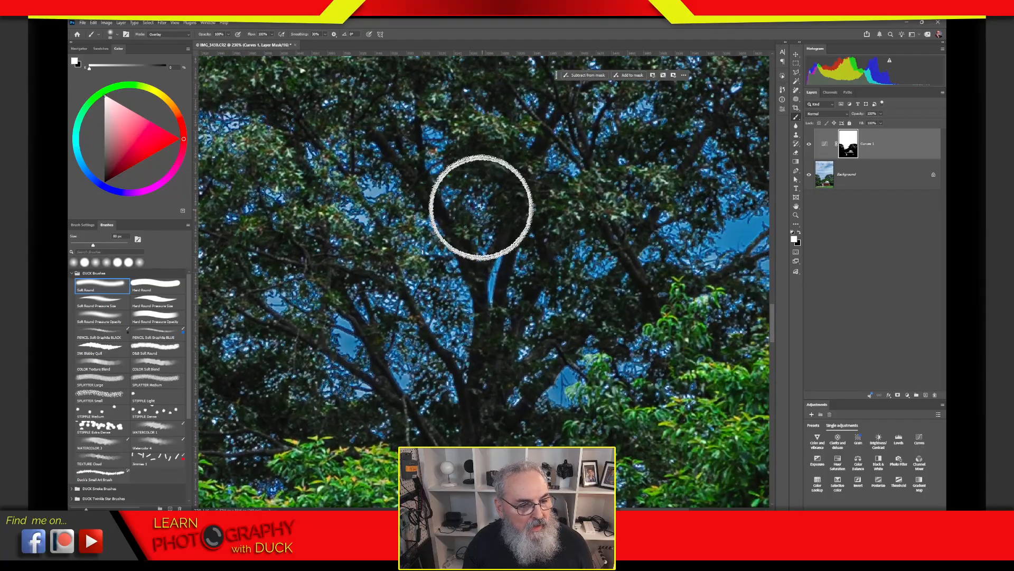
{"action": "left_click_drag", "start_coordinate": [636, 262], "coordinate": [395, 368]}
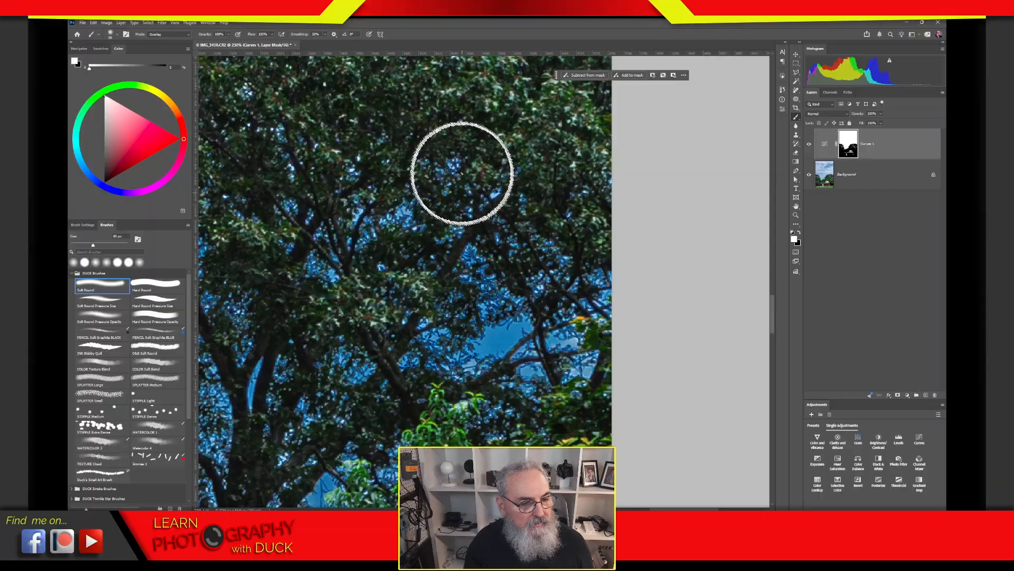
{"action": "left_click_drag", "start_coordinate": [279, 153], "coordinate": [685, 317]}
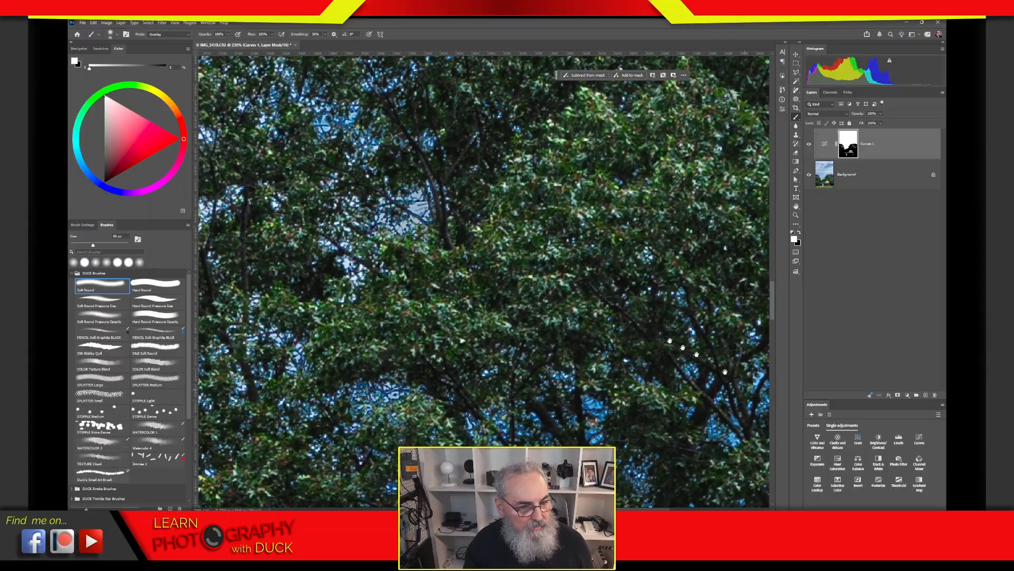
{"action": "left_click_drag", "start_coordinate": [395, 185], "coordinate": [540, 320]}
{"action": "mouse_move", "coordinate": [481, 227]}
{"action": "left_mouse_down"}
{"action": "mouse_move", "coordinate": [453, 190]}
{"action": "mouse_move", "coordinate": [535, 365]}
{"action": "left_mouse_up"}
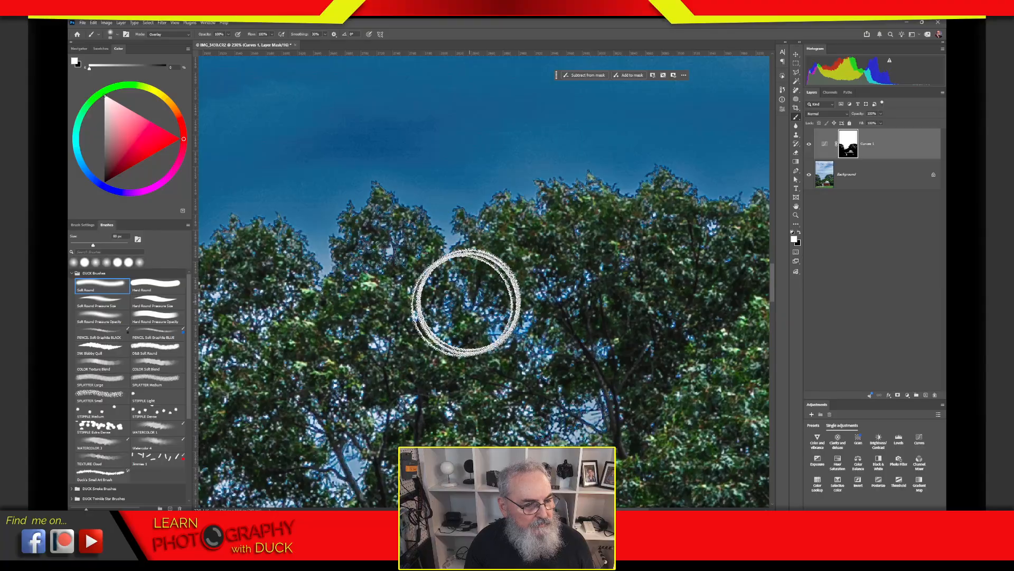
{"action": "mouse_move", "coordinate": [466, 301]}
{"action": "left_mouse_down"}
{"action": "mouse_move", "coordinate": [528, 338]}
{"action": "mouse_move", "coordinate": [593, 290]}
{"action": "left_mouse_up"}
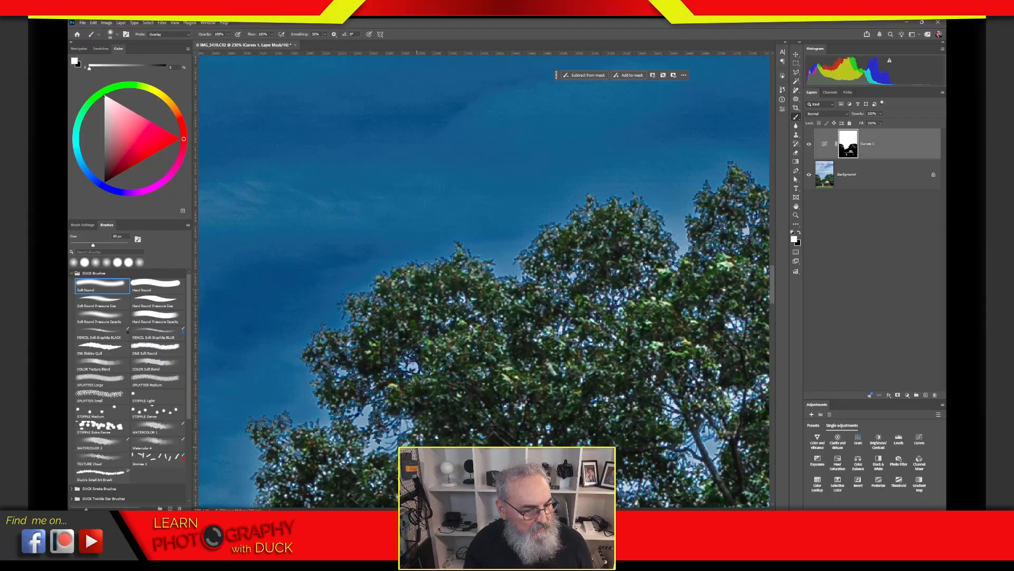
{"action": "left_click_drag", "start_coordinate": [404, 454], "coordinate": [565, 163]}
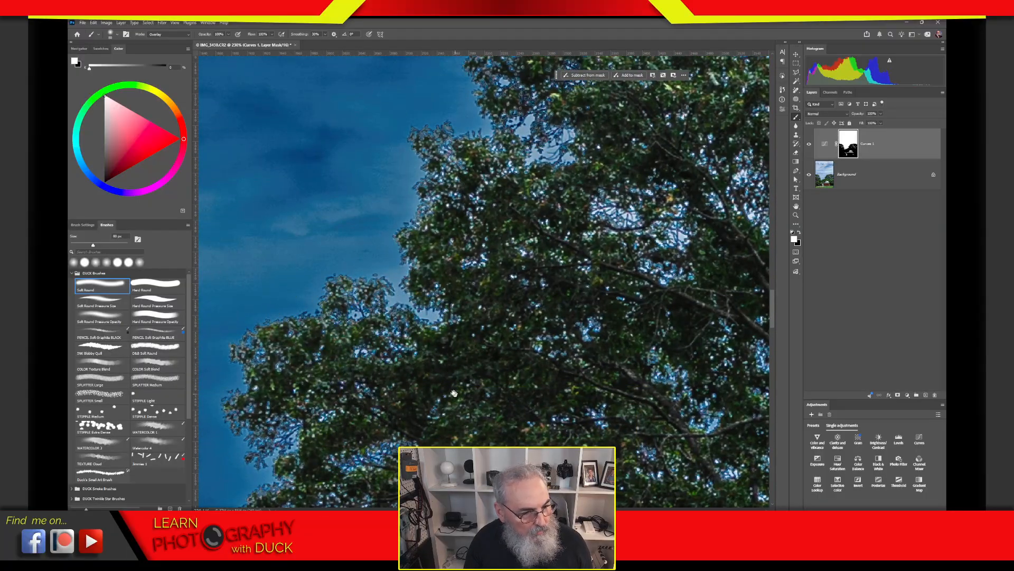
{"action": "mouse_move", "coordinate": [455, 393]}
{"action": "left_mouse_down"}
{"action": "mouse_move", "coordinate": [611, 294]}
{"action": "mouse_move", "coordinate": [612, 331]}
{"action": "left_mouse_up"}
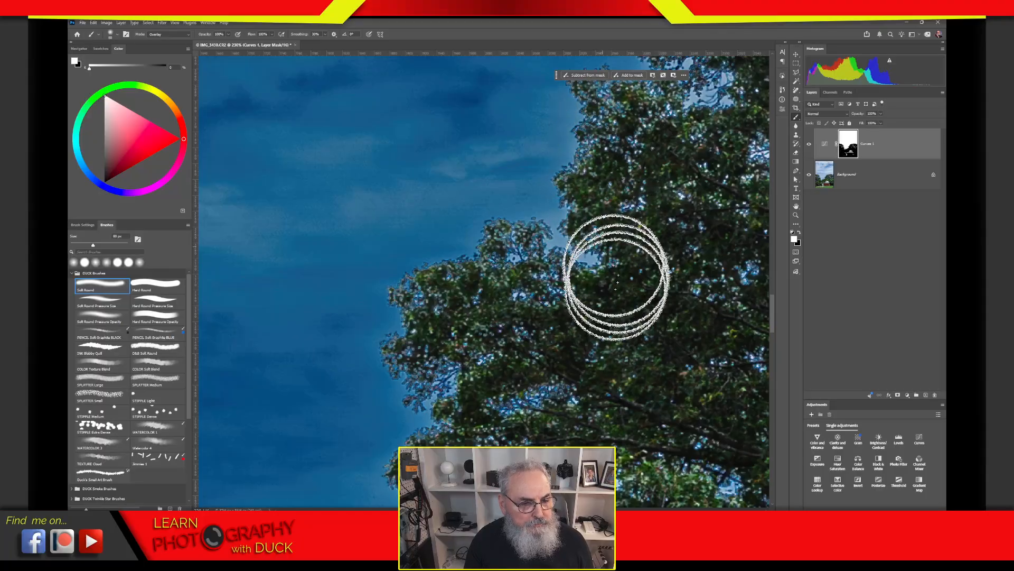
{"action": "left_click_drag", "start_coordinate": [476, 423], "coordinate": [528, 280]}
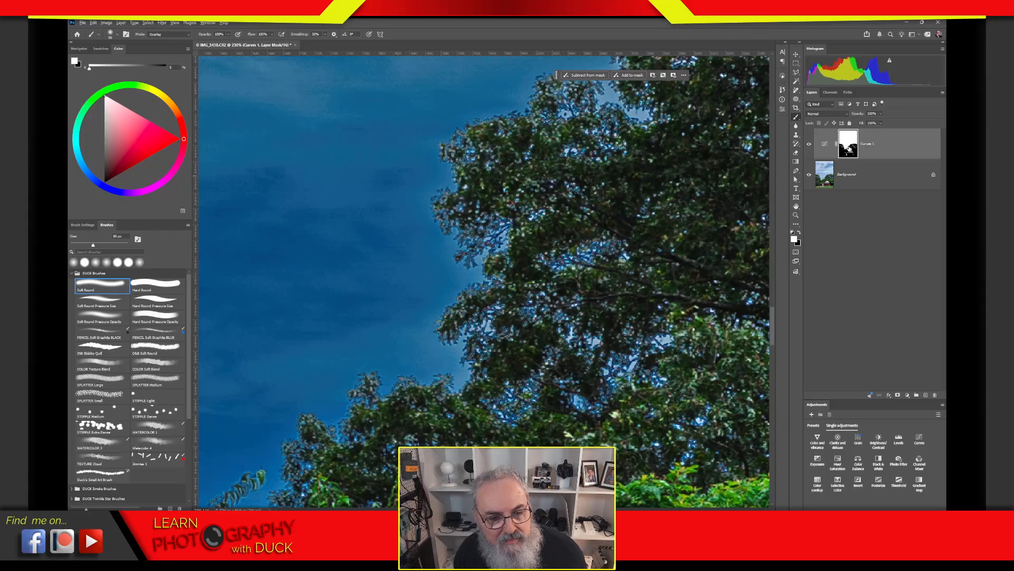
Display the Curves 1 mask alone and paint the gray cloud spots in the sky above the left tree white.
{"action": "left_click", "coordinate": [849, 150], "text": "alt"}
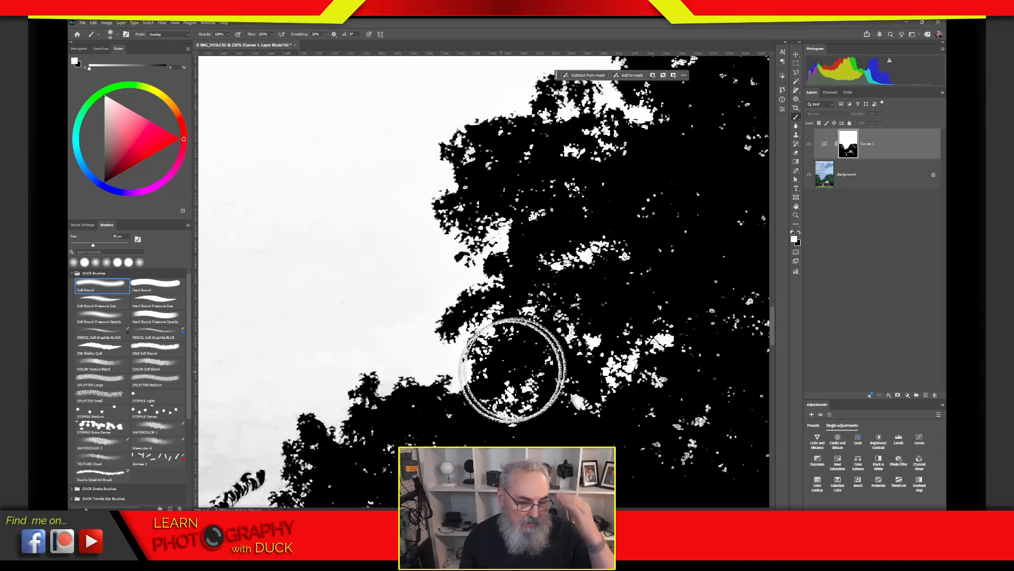
{"action": "mouse_move", "coordinate": [534, 383]}
{"action": "left_mouse_down"}
{"action": "mouse_move", "coordinate": [661, 208]}
{"action": "mouse_move", "coordinate": [695, 197]}
{"action": "left_mouse_up"}
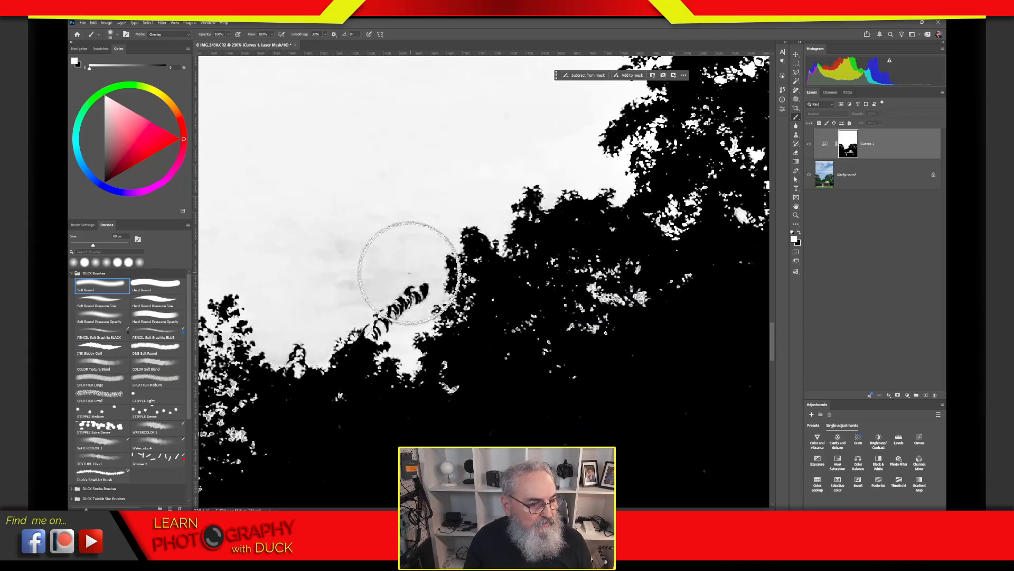
{"action": "mouse_move", "coordinate": [407, 274]}
{"action": "left_mouse_down"}
{"action": "mouse_move", "coordinate": [360, 281]}
{"action": "mouse_move", "coordinate": [325, 228]}
{"action": "mouse_move", "coordinate": [390, 256]}
{"action": "left_mouse_up"}
{"action": "mouse_move", "coordinate": [439, 312]}
{"action": "left_mouse_down"}
{"action": "mouse_move", "coordinate": [464, 334]}
{"action": "mouse_move", "coordinate": [701, 331]}
{"action": "mouse_move", "coordinate": [438, 256]}
{"action": "mouse_move", "coordinate": [493, 303]}
{"action": "mouse_move", "coordinate": [554, 145]}
{"action": "mouse_move", "coordinate": [510, 142]}
{"action": "left_mouse_up"}
{"action": "left_click_drag", "start_coordinate": [519, 299], "coordinate": [600, 447]}
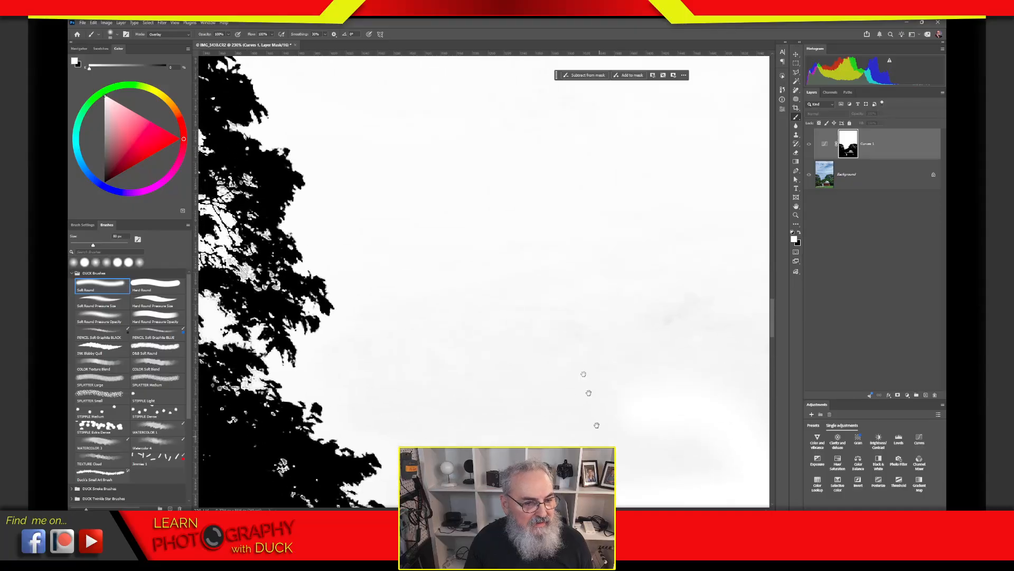
{"action": "left_click_drag", "start_coordinate": [520, 349], "coordinate": [545, 418]}
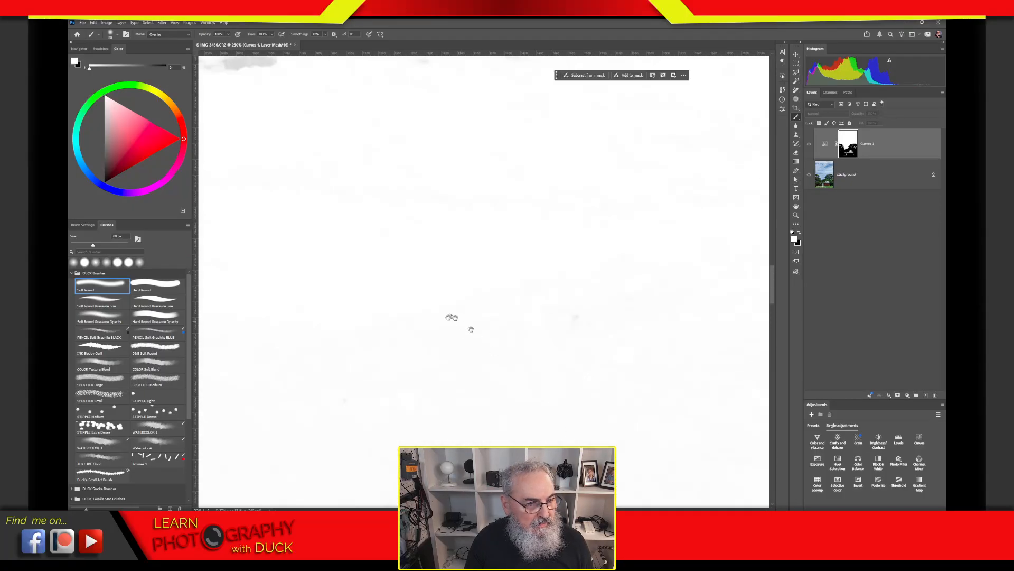
{"action": "mouse_move", "coordinate": [449, 317]}
{"action": "left_mouse_down"}
{"action": "mouse_move", "coordinate": [640, 446]}
{"action": "mouse_move", "coordinate": [496, 338]}
{"action": "mouse_move", "coordinate": [622, 328]}
{"action": "left_mouse_up"}
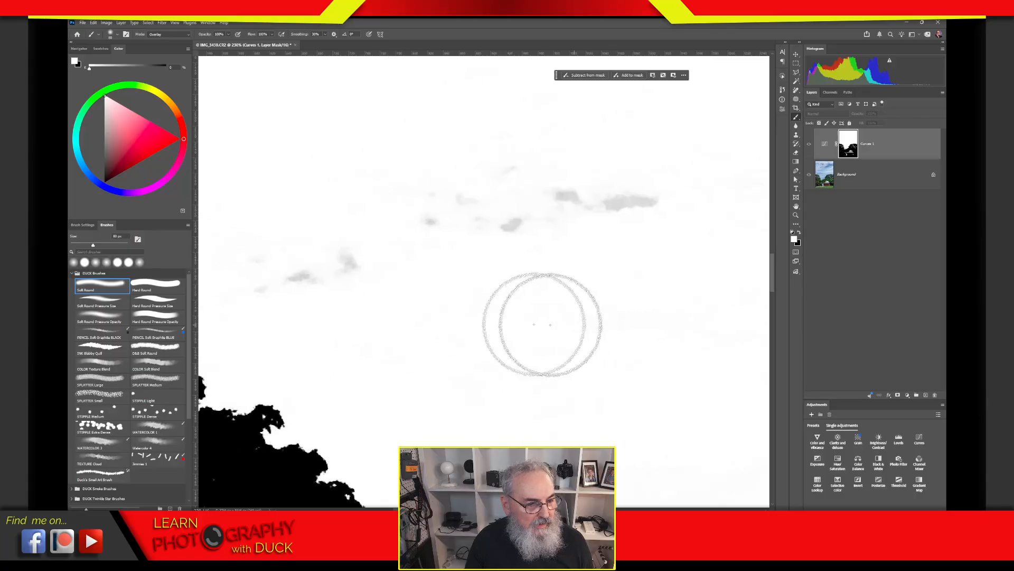
{"action": "mouse_move", "coordinate": [431, 245]}
{"action": "left_mouse_down"}
{"action": "mouse_move", "coordinate": [483, 204]}
{"action": "mouse_move", "coordinate": [515, 218]}
{"action": "mouse_move", "coordinate": [666, 206]}
{"action": "mouse_move", "coordinate": [594, 207]}
{"action": "mouse_move", "coordinate": [515, 180]}
{"action": "mouse_move", "coordinate": [343, 273]}
{"action": "mouse_move", "coordinate": [279, 286]}
{"action": "mouse_move", "coordinate": [270, 251]}
{"action": "left_mouse_up"}
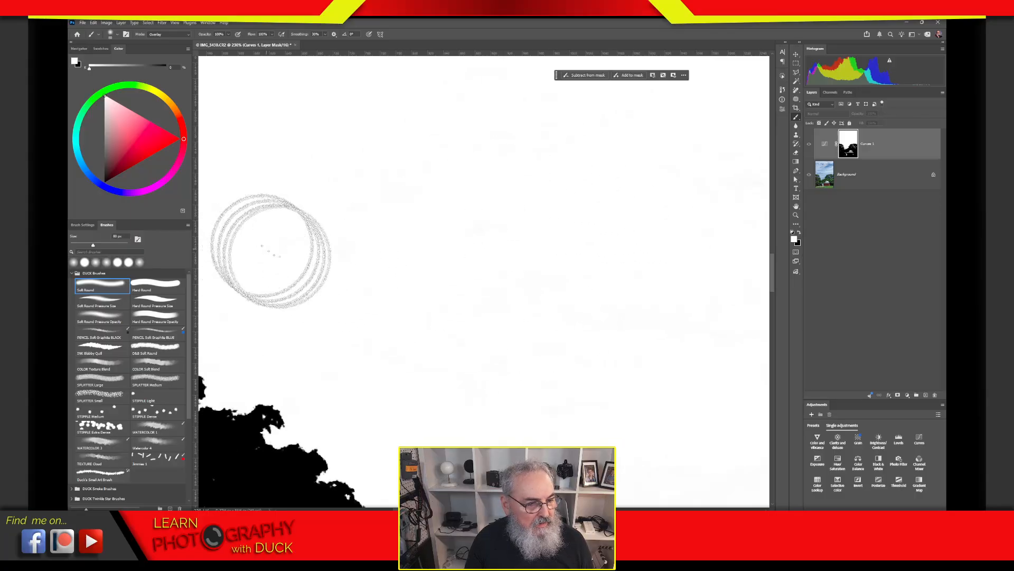
Paint the faint gray cloud patch in the mask's sky with black in Overlay mode, then clean around it with white.
{"action": "left_click_drag", "start_coordinate": [626, 291], "coordinate": [390, 328]}
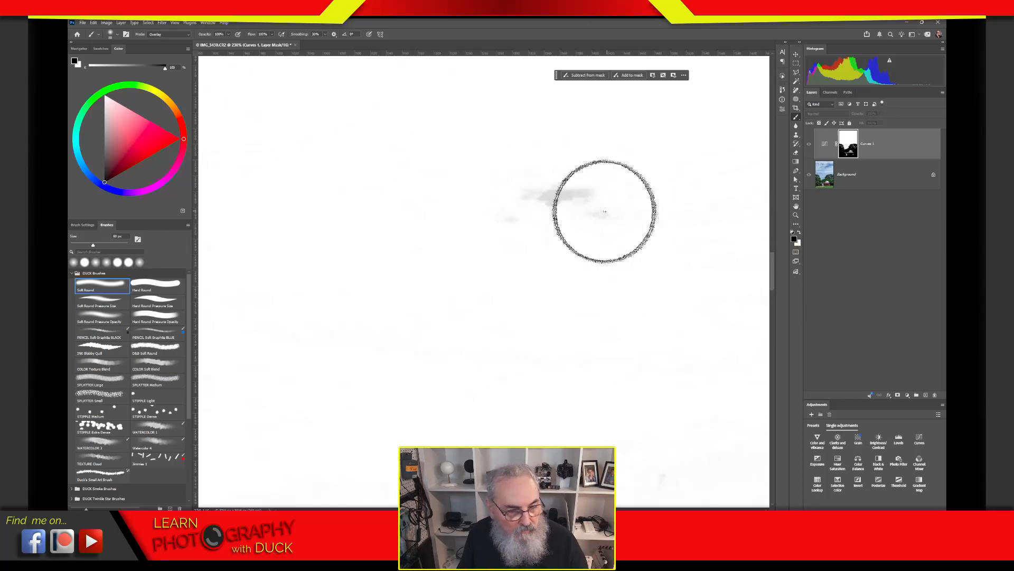
{"action": "mouse_move", "coordinate": [618, 226]}
{"action": "left_mouse_down"}
{"action": "mouse_move", "coordinate": [512, 208]}
{"action": "mouse_move", "coordinate": [478, 236]}
{"action": "mouse_move", "coordinate": [595, 235]}
{"action": "mouse_move", "coordinate": [595, 207]}
{"action": "mouse_move", "coordinate": [524, 194]}
{"action": "mouse_move", "coordinate": [488, 205]}
{"action": "mouse_move", "coordinate": [499, 268]}
{"action": "mouse_move", "coordinate": [597, 225]}
{"action": "mouse_move", "coordinate": [578, 193]}
{"action": "mouse_move", "coordinate": [511, 199]}
{"action": "mouse_move", "coordinate": [471, 249]}
{"action": "mouse_move", "coordinate": [619, 222]}
{"action": "mouse_move", "coordinate": [521, 240]}
{"action": "mouse_move", "coordinate": [461, 208]}
{"action": "mouse_move", "coordinate": [527, 163]}
{"action": "mouse_move", "coordinate": [624, 205]}
{"action": "mouse_move", "coordinate": [641, 225]}
{"action": "mouse_move", "coordinate": [552, 169]}
{"action": "mouse_move", "coordinate": [489, 211]}
{"action": "mouse_move", "coordinate": [517, 230]}
{"action": "mouse_move", "coordinate": [519, 198]}
{"action": "mouse_move", "coordinate": [615, 236]}
{"action": "left_mouse_up"}
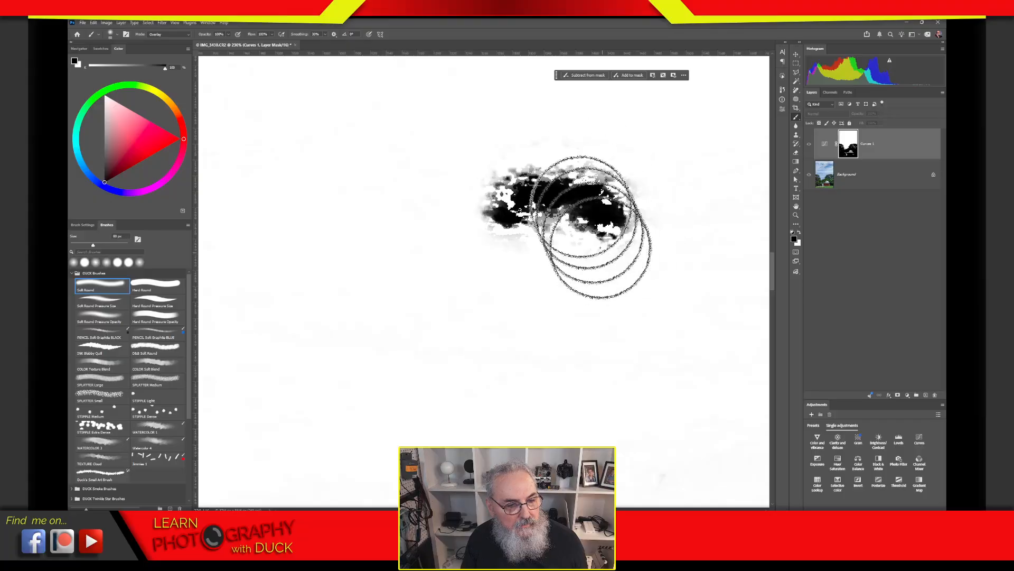
{"action": "mouse_move", "coordinate": [481, 194]}
{"action": "left_mouse_down"}
{"action": "mouse_move", "coordinate": [486, 252]}
{"action": "mouse_move", "coordinate": [616, 246]}
{"action": "left_mouse_up"}
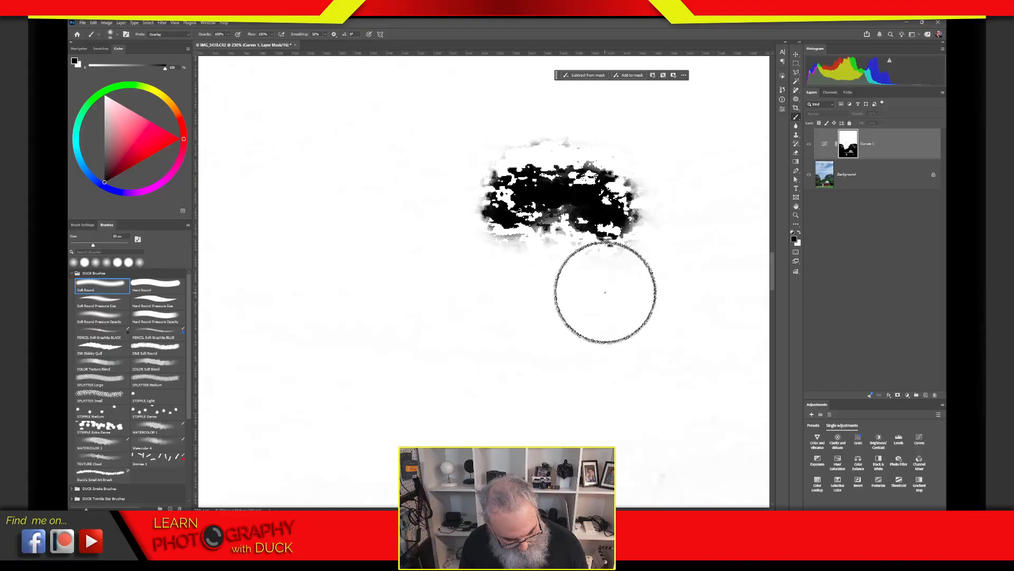
{"action": "mouse_move", "coordinate": [561, 140]}
{"action": "left_mouse_down"}
{"action": "mouse_move", "coordinate": [480, 174]}
{"action": "mouse_move", "coordinate": [651, 183]}
{"action": "left_mouse_up"}
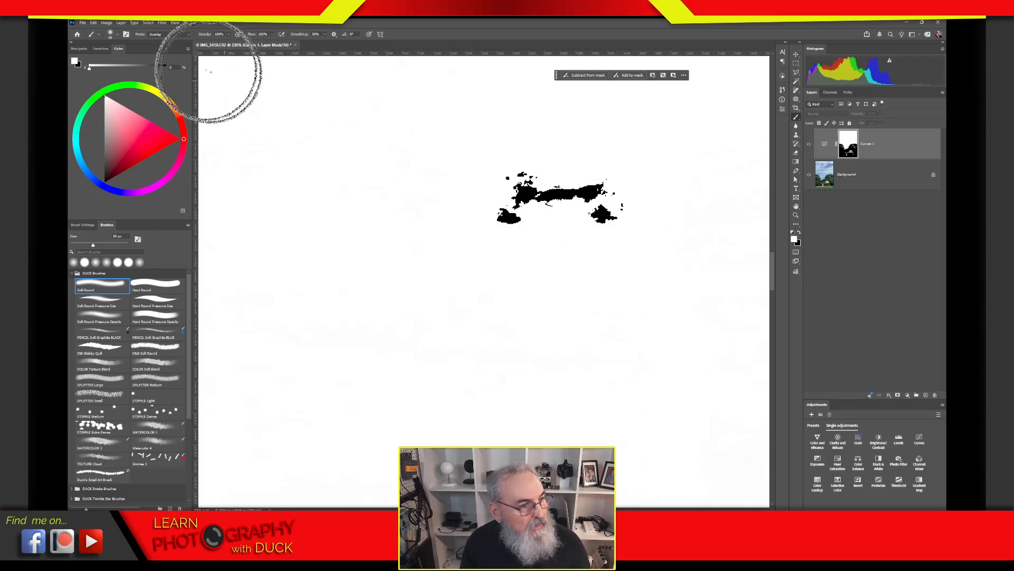
Set the brush to Normal mode and cover the black patch in the mask's sky with white.
{"action": "left_click", "coordinate": [166, 35]}
{"action": "left_click", "coordinate": [167, 42]}
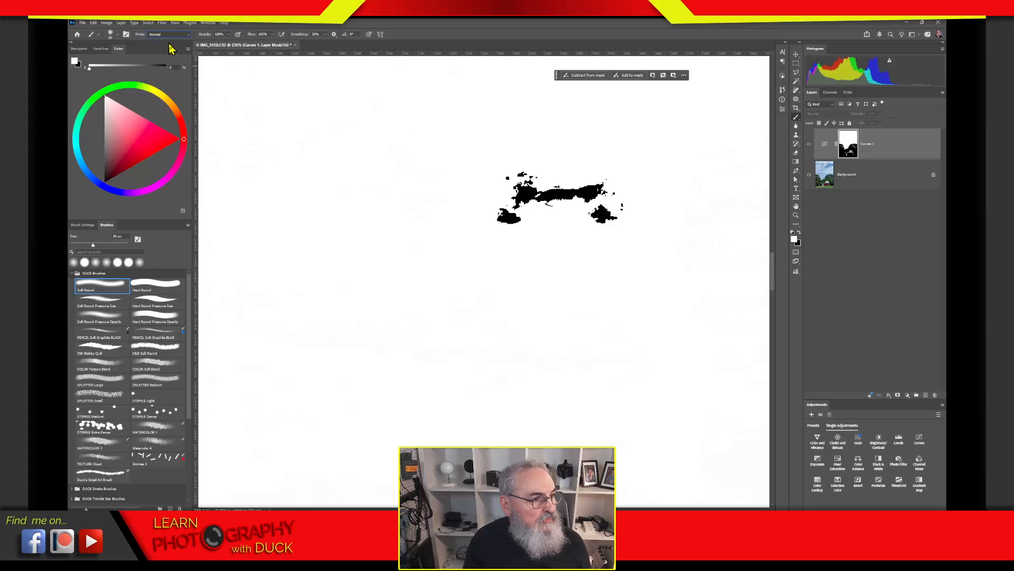
{"action": "mouse_move", "coordinate": [525, 181]}
{"action": "left_mouse_down"}
{"action": "mouse_move", "coordinate": [540, 211]}
{"action": "mouse_move", "coordinate": [526, 174]}
{"action": "mouse_move", "coordinate": [576, 212]}
{"action": "mouse_move", "coordinate": [585, 170]}
{"action": "left_mouse_up"}
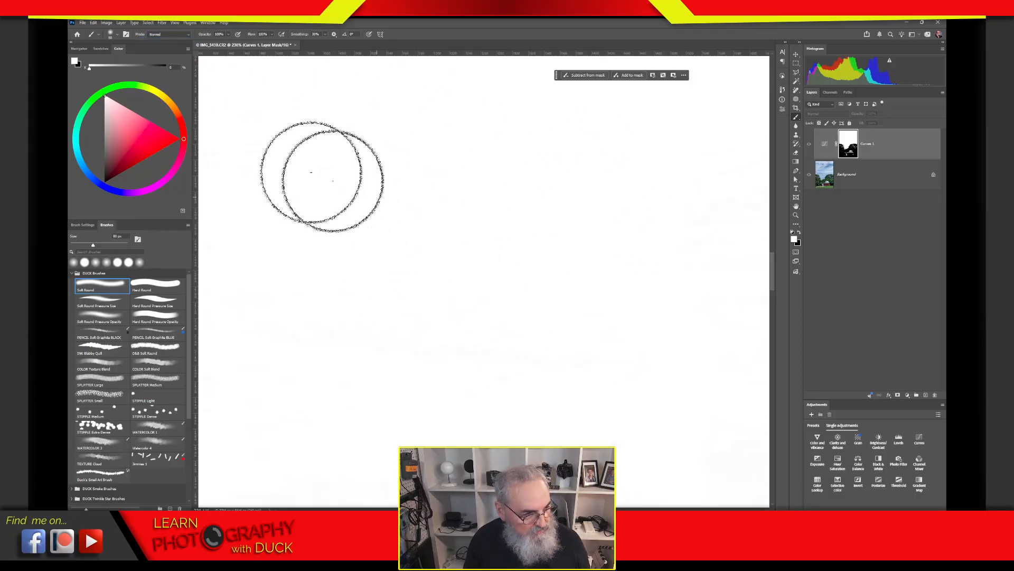
Set the brush back to Overlay mode and paint the gray spots above the left treetops with black, switching to white to clear them.
{"action": "left_click", "coordinate": [166, 35]}
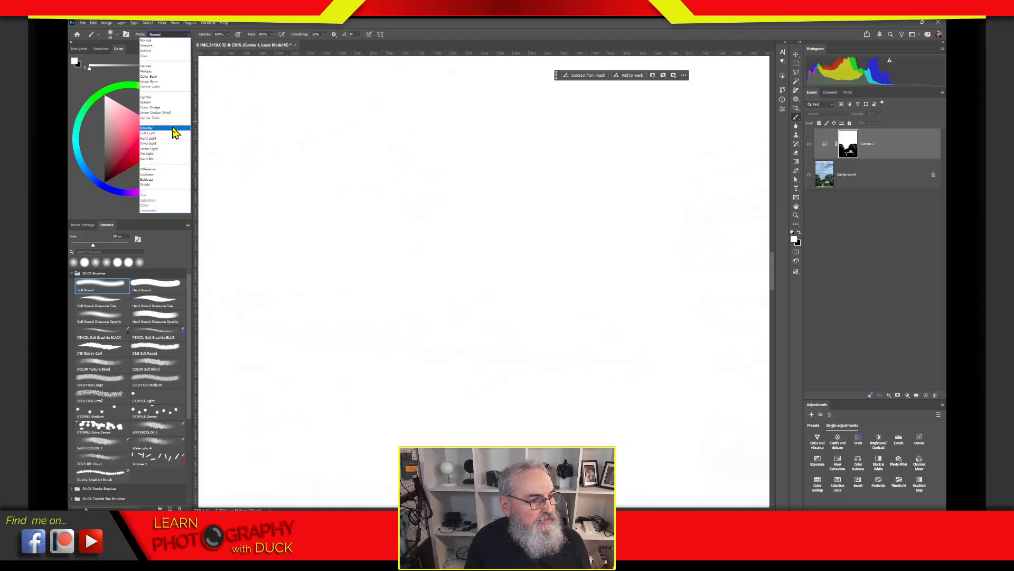
{"action": "left_click", "coordinate": [153, 128]}
{"action": "mouse_move", "coordinate": [451, 361]}
{"action": "left_mouse_down"}
{"action": "mouse_move", "coordinate": [612, 287]}
{"action": "mouse_move", "coordinate": [600, 220]}
{"action": "mouse_move", "coordinate": [536, 245]}
{"action": "left_mouse_up"}
{"action": "mouse_move", "coordinate": [533, 209]}
{"action": "left_mouse_down"}
{"action": "mouse_move", "coordinate": [422, 213]}
{"action": "mouse_move", "coordinate": [528, 194]}
{"action": "mouse_move", "coordinate": [460, 211]}
{"action": "left_mouse_up"}
{"action": "left_click_drag", "start_coordinate": [525, 279], "coordinate": [551, 301]}
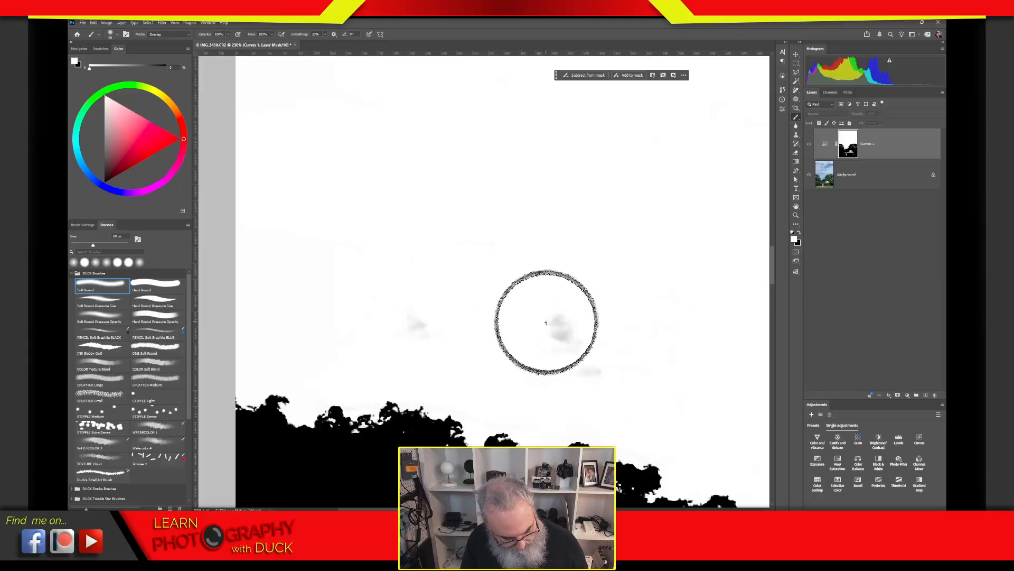
{"action": "mouse_move", "coordinate": [554, 341]}
{"action": "left_mouse_down"}
{"action": "mouse_move", "coordinate": [582, 344]}
{"action": "mouse_move", "coordinate": [587, 370]}
{"action": "left_mouse_up"}
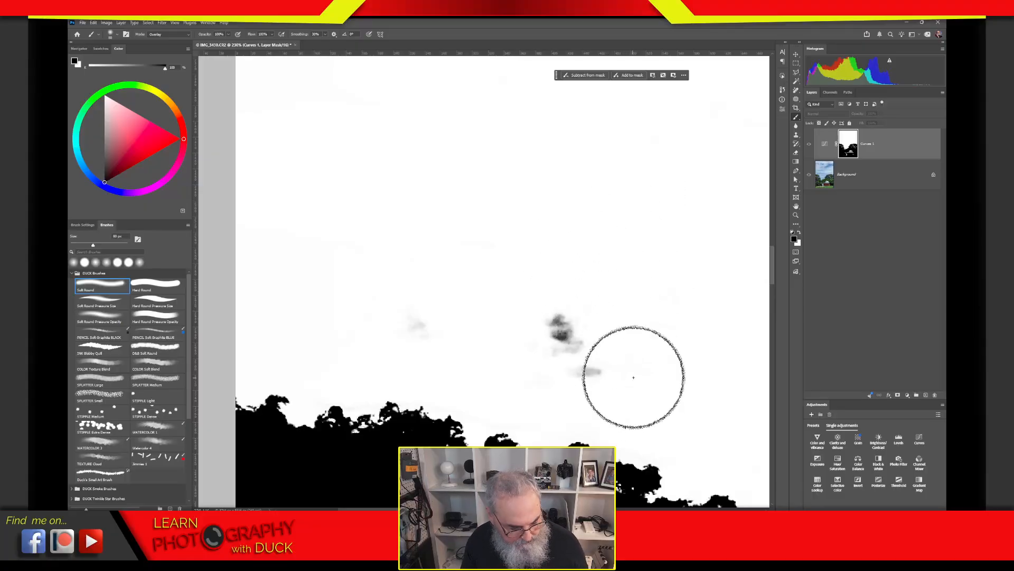
{"action": "key", "text": "x"}
{"action": "left_click_drag", "start_coordinate": [597, 376], "coordinate": [550, 326]}
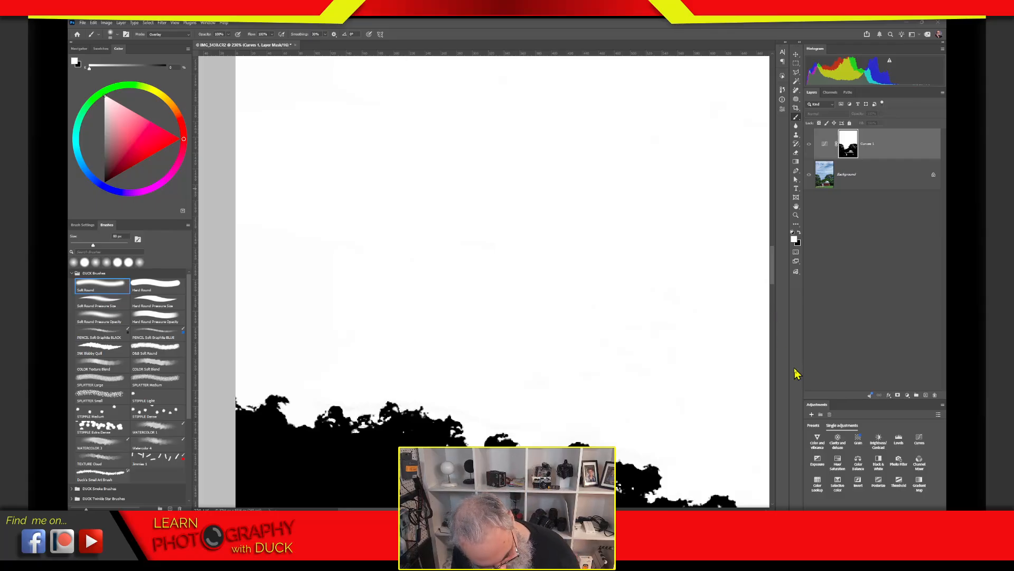
Return to the normal image view with the whole photo fitted and select the Curves 1 layer mask.
{"action": "left_click", "coordinate": [849, 254]}
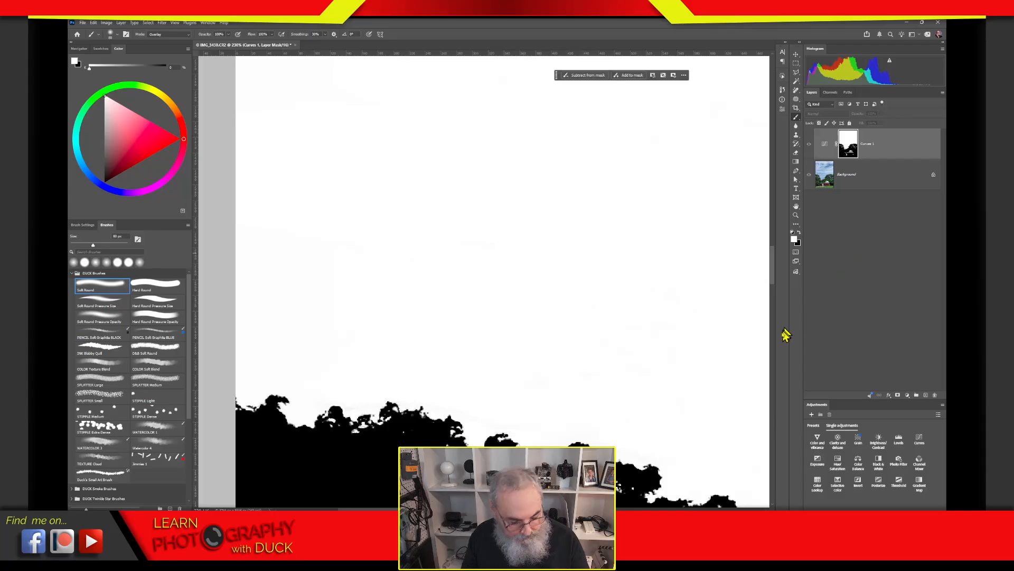
{"action": "key", "text": "ctrl+0"}
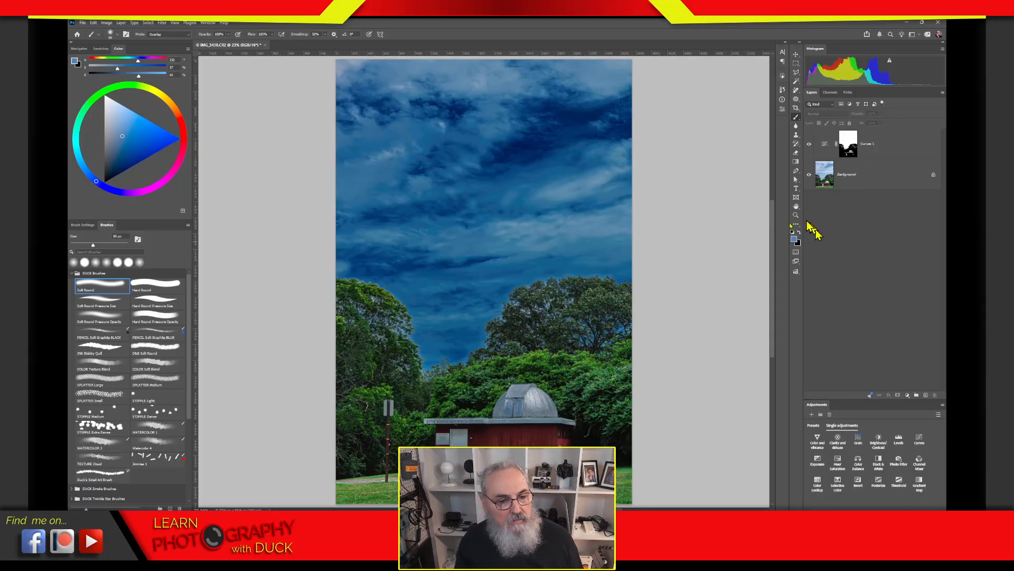
{"action": "left_click", "coordinate": [846, 139]}
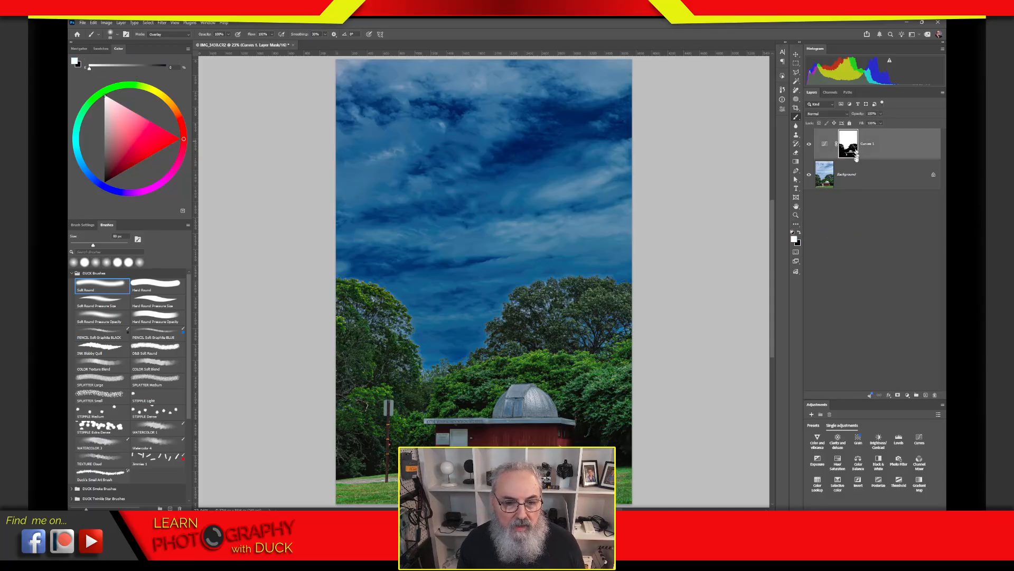
Open the Curves 1 adjustment's properties and slightly nudge the middle point of its RGB curve.
{"action": "left_click", "coordinate": [825, 144]}
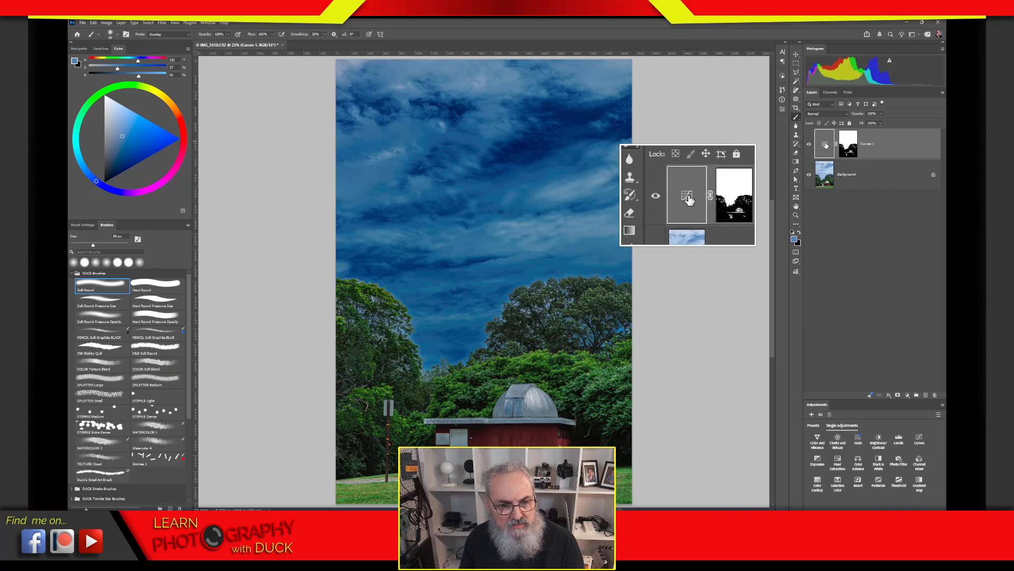
{"action": "left_click", "coordinate": [783, 110]}
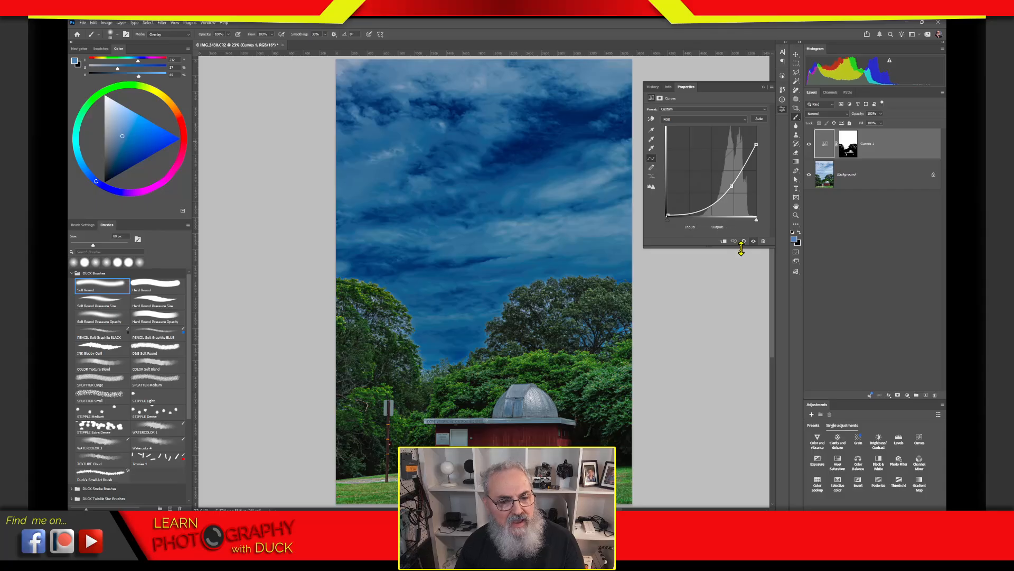
{"action": "mouse_move", "coordinate": [731, 185]}
{"action": "left_mouse_down"}
{"action": "mouse_move", "coordinate": [700, 157]}
{"action": "mouse_move", "coordinate": [732, 203]}
{"action": "mouse_move", "coordinate": [703, 163]}
{"action": "mouse_move", "coordinate": [729, 186]}
{"action": "left_mouse_up"}
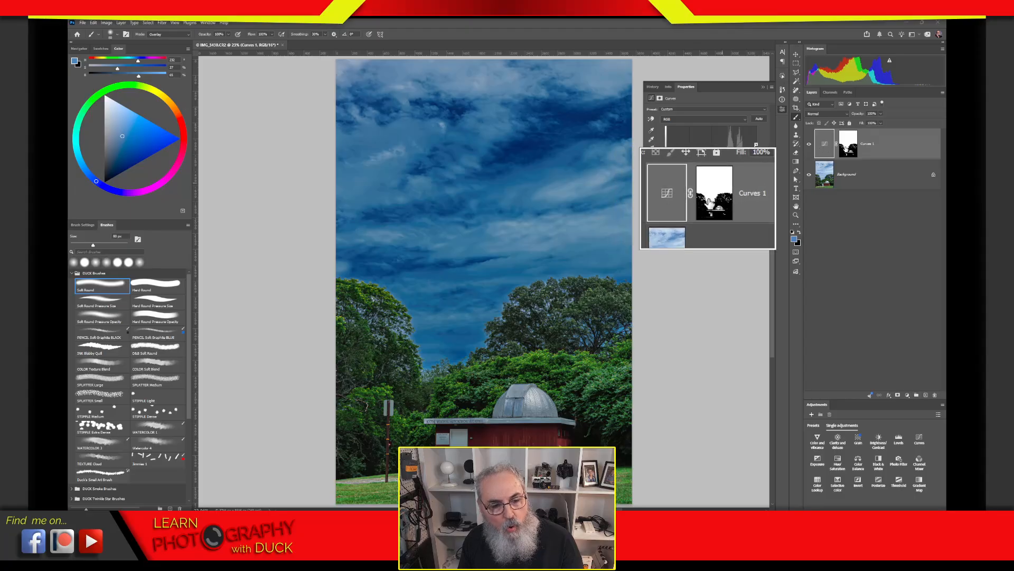
Select the Curves 1 layer mask to show its mask properties.
{"action": "left_click", "coordinate": [845, 140]}
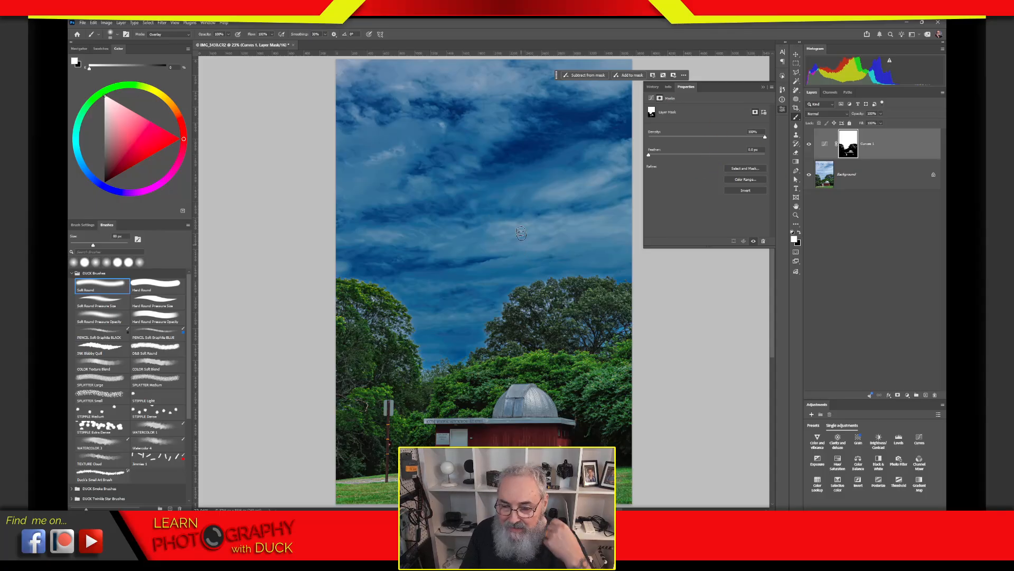
{"action": "key", "text": "a"}
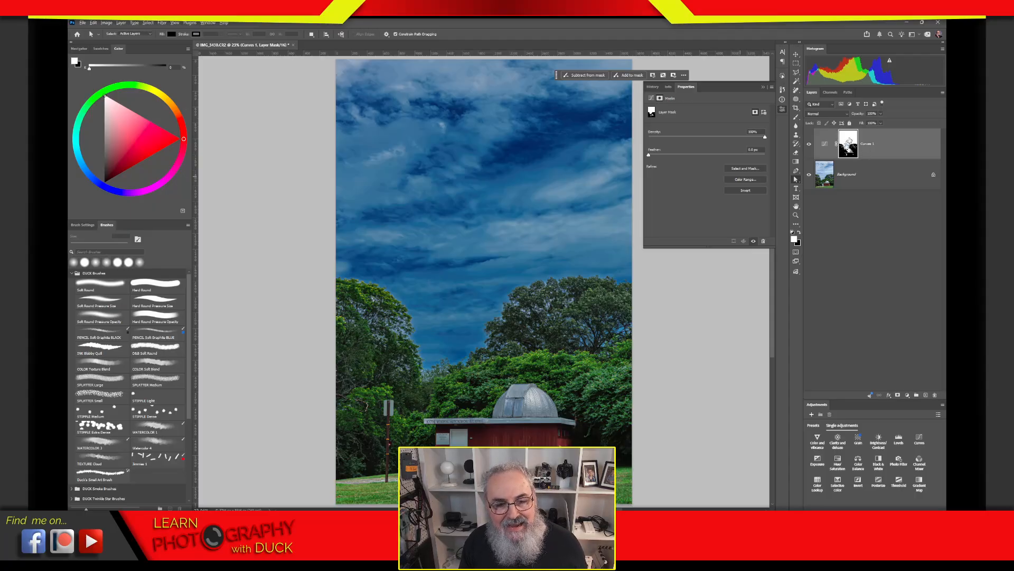
Display the Curves 1 mask and paint out the sky's faint gray spots with a larger white Overlay brush.
{"action": "left_click", "coordinate": [852, 146], "text": "alt"}
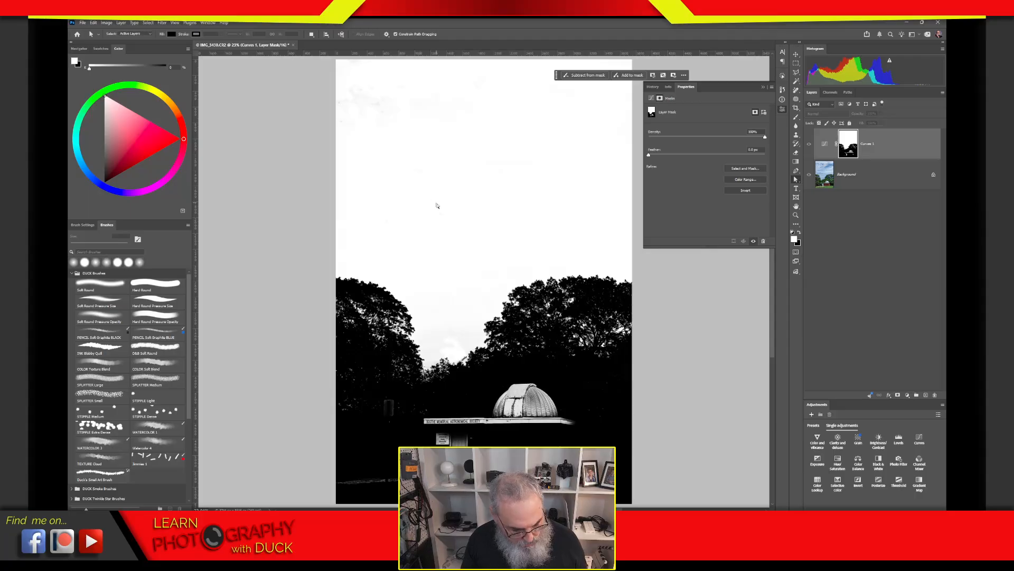
{"action": "key", "text": "b"}
{"action": "left_click_drag", "start_coordinate": [434, 198], "coordinate": [462, 211]}
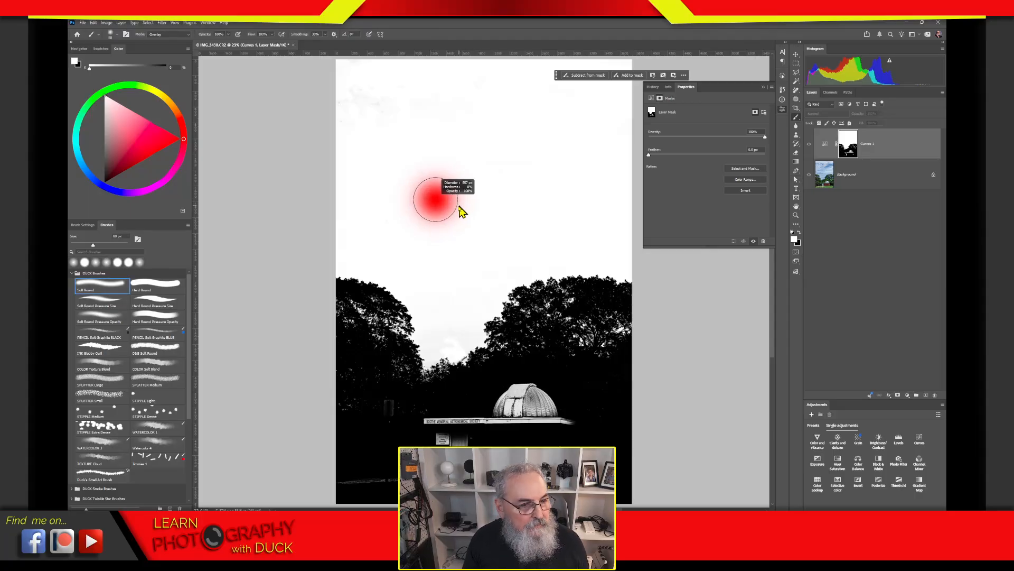
{"action": "mouse_move", "coordinate": [373, 109]}
{"action": "left_mouse_down"}
{"action": "mouse_move", "coordinate": [347, 93]}
{"action": "mouse_move", "coordinate": [408, 112]}
{"action": "mouse_move", "coordinate": [541, 79]}
{"action": "mouse_move", "coordinate": [592, 101]}
{"action": "mouse_move", "coordinate": [475, 153]}
{"action": "mouse_move", "coordinate": [411, 217]}
{"action": "left_mouse_up"}
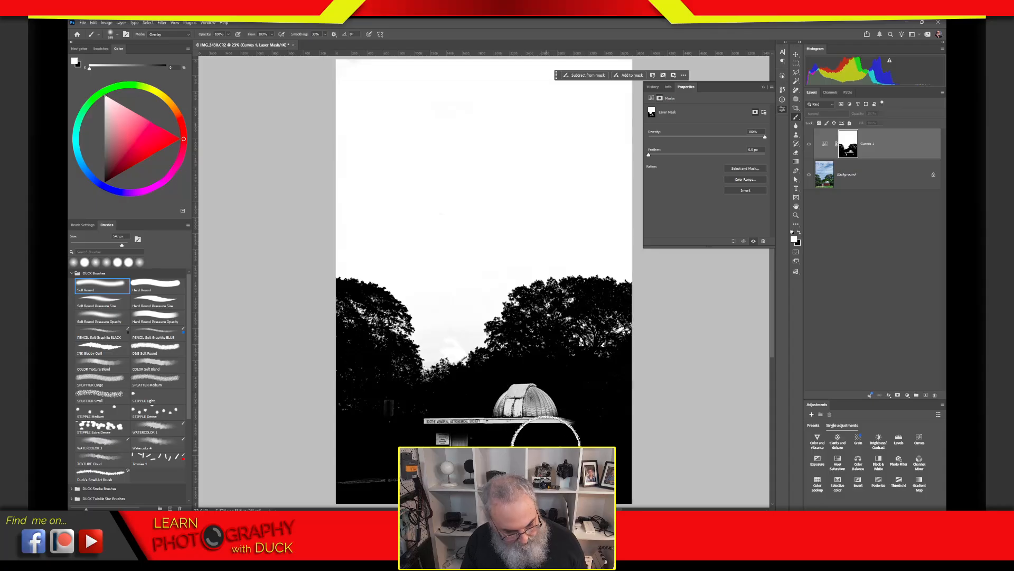
Paint the observatory and foreground black on the mask, and clear the gray patch above the central treeline with white.
{"action": "key", "text": "x"}
{"action": "mouse_move", "coordinate": [525, 407]}
{"action": "left_mouse_down"}
{"action": "mouse_move", "coordinate": [505, 414]}
{"action": "mouse_move", "coordinate": [510, 400]}
{"action": "mouse_move", "coordinate": [555, 406]}
{"action": "mouse_move", "coordinate": [528, 400]}
{"action": "mouse_move", "coordinate": [501, 427]}
{"action": "mouse_move", "coordinate": [447, 443]}
{"action": "mouse_move", "coordinate": [431, 432]}
{"action": "mouse_move", "coordinate": [468, 447]}
{"action": "mouse_move", "coordinate": [419, 422]}
{"action": "mouse_move", "coordinate": [508, 418]}
{"action": "mouse_move", "coordinate": [447, 434]}
{"action": "mouse_move", "coordinate": [454, 442]}
{"action": "mouse_move", "coordinate": [343, 489]}
{"action": "mouse_move", "coordinate": [578, 441]}
{"action": "mouse_move", "coordinate": [524, 395]}
{"action": "mouse_move", "coordinate": [528, 405]}
{"action": "mouse_move", "coordinate": [491, 402]}
{"action": "mouse_move", "coordinate": [543, 395]}
{"action": "mouse_move", "coordinate": [514, 393]}
{"action": "mouse_move", "coordinate": [581, 427]}
{"action": "mouse_move", "coordinate": [525, 420]}
{"action": "mouse_move", "coordinate": [515, 390]}
{"action": "mouse_move", "coordinate": [519, 416]}
{"action": "mouse_move", "coordinate": [397, 434]}
{"action": "mouse_move", "coordinate": [426, 477]}
{"action": "mouse_move", "coordinate": [416, 417]}
{"action": "mouse_move", "coordinate": [573, 390]}
{"action": "mouse_move", "coordinate": [577, 423]}
{"action": "mouse_move", "coordinate": [357, 447]}
{"action": "mouse_move", "coordinate": [370, 436]}
{"action": "mouse_move", "coordinate": [347, 432]}
{"action": "mouse_move", "coordinate": [391, 415]}
{"action": "mouse_move", "coordinate": [341, 390]}
{"action": "mouse_move", "coordinate": [349, 371]}
{"action": "mouse_move", "coordinate": [342, 377]}
{"action": "mouse_move", "coordinate": [360, 391]}
{"action": "mouse_move", "coordinate": [346, 391]}
{"action": "mouse_move", "coordinate": [377, 436]}
{"action": "mouse_move", "coordinate": [361, 380]}
{"action": "mouse_move", "coordinate": [381, 401]}
{"action": "mouse_move", "coordinate": [341, 371]}
{"action": "mouse_move", "coordinate": [388, 487]}
{"action": "mouse_move", "coordinate": [505, 423]}
{"action": "left_mouse_up"}
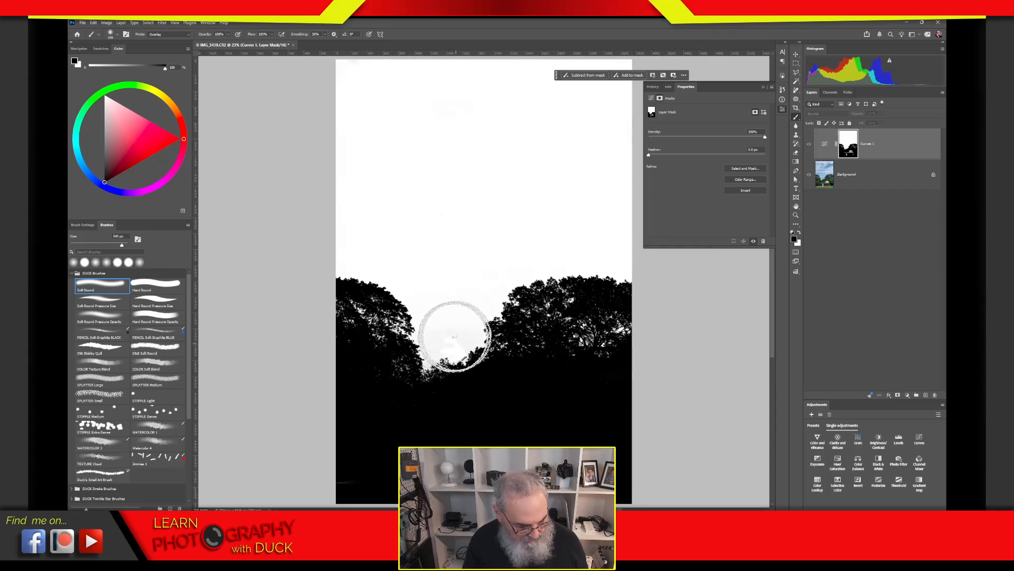
{"action": "key", "text": "x"}
{"action": "mouse_move", "coordinate": [450, 325]}
{"action": "left_mouse_down"}
{"action": "mouse_move", "coordinate": [437, 339]}
{"action": "mouse_move", "coordinate": [419, 306]}
{"action": "mouse_move", "coordinate": [464, 310]}
{"action": "mouse_move", "coordinate": [410, 283]}
{"action": "left_mouse_up"}
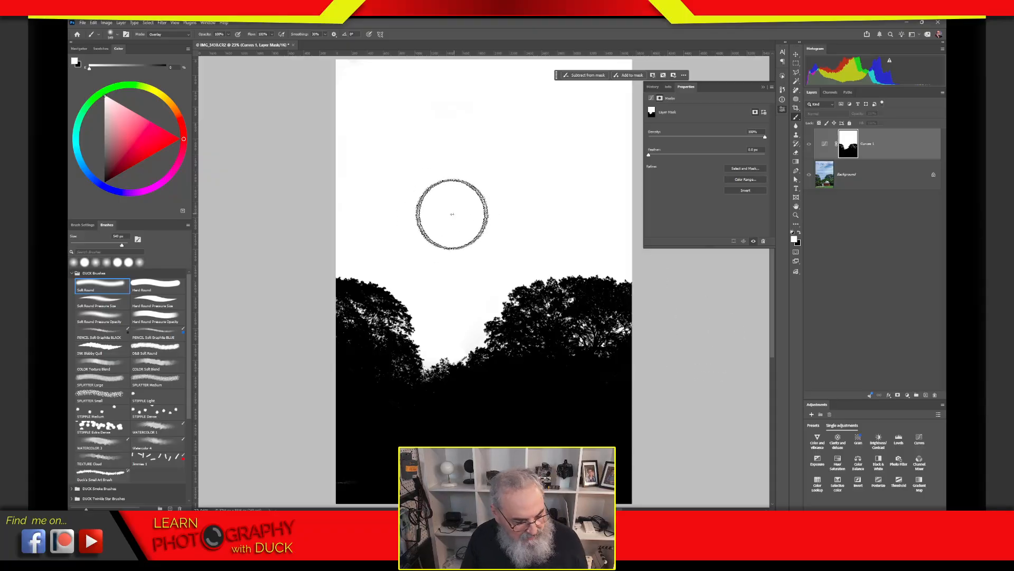
Compare the cleaned mask with the darkened photo, check the Curves 1 adjustment, and reselect its layer mask.
{"action": "left_click", "coordinate": [851, 148], "text": "alt"}
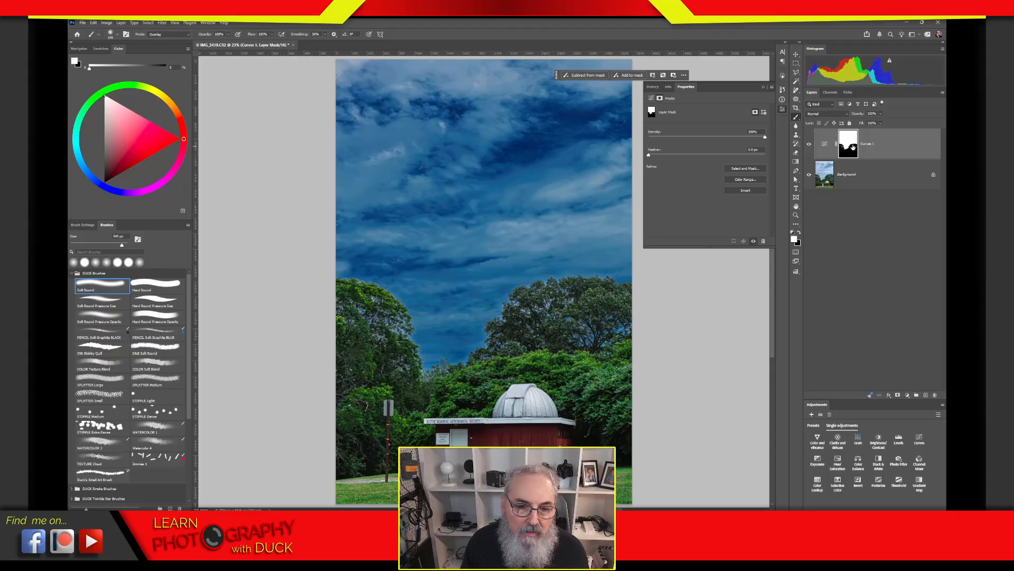
{"action": "left_click", "coordinate": [853, 146], "text": "alt"}
{"action": "left_click", "coordinate": [851, 149], "text": "alt"}
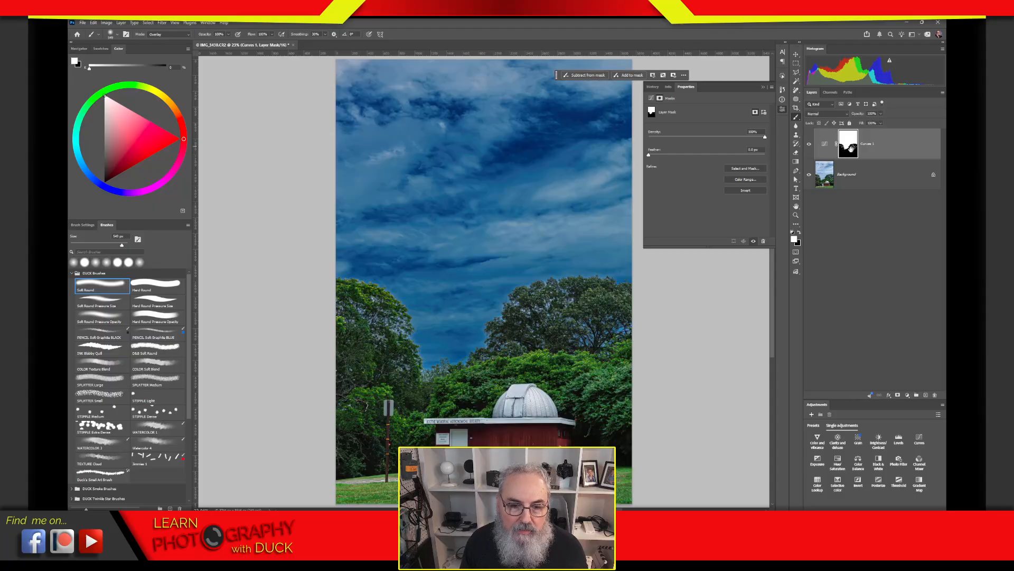
{"action": "left_click", "coordinate": [851, 149], "text": "alt"}
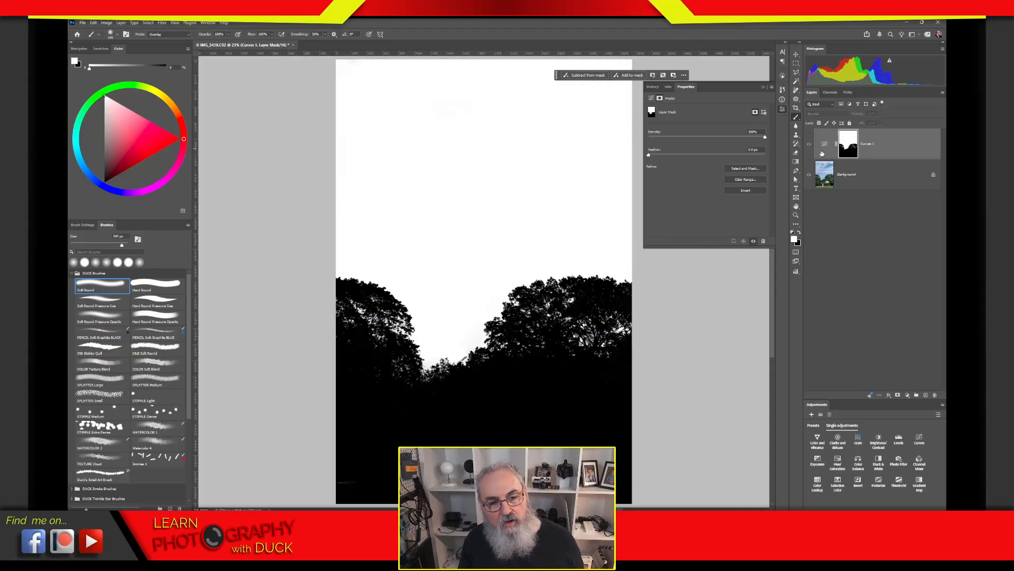
{"action": "left_click", "coordinate": [824, 150]}
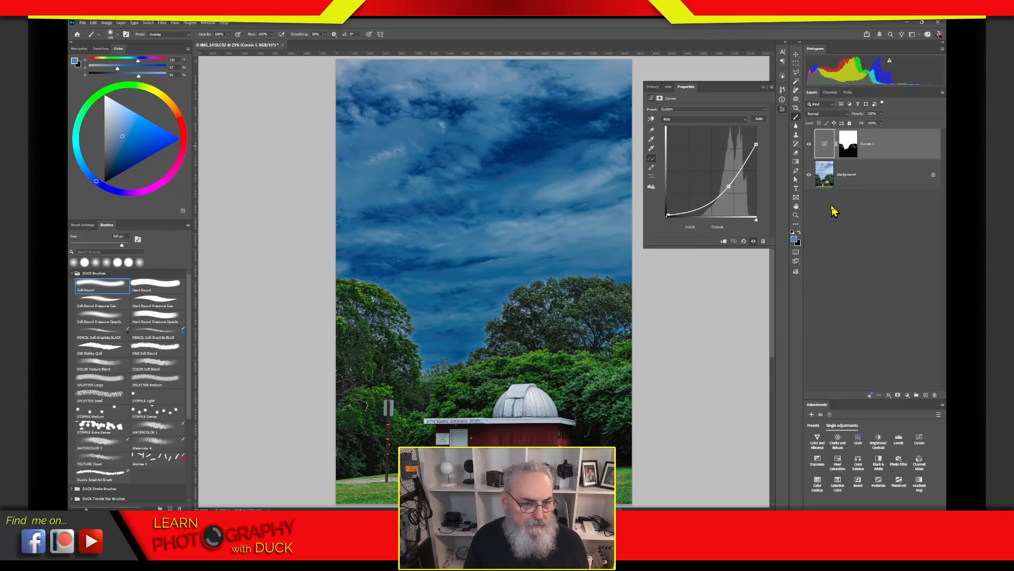
{"action": "left_click", "coordinate": [850, 239]}
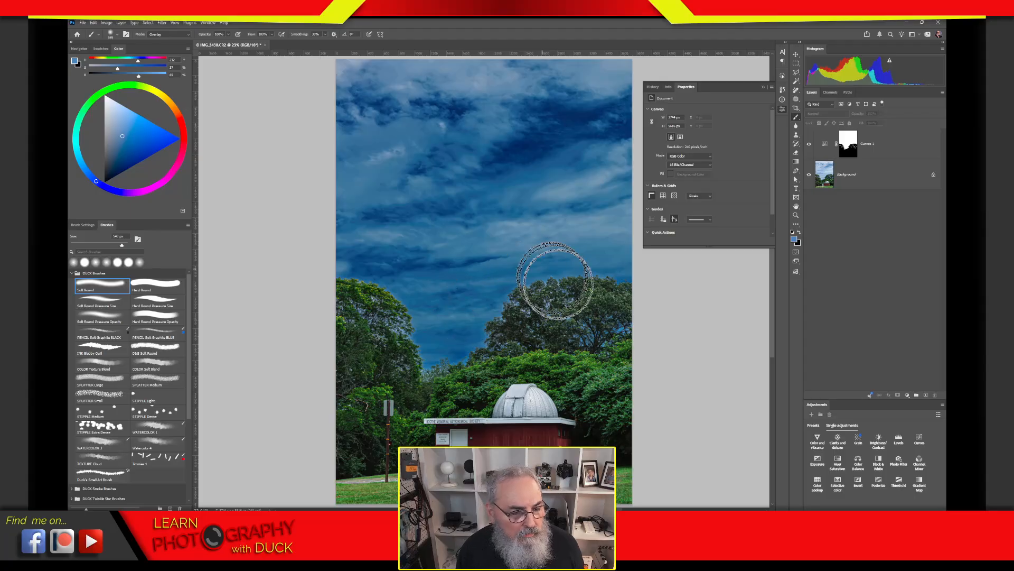
{"action": "left_click", "coordinate": [854, 150]}
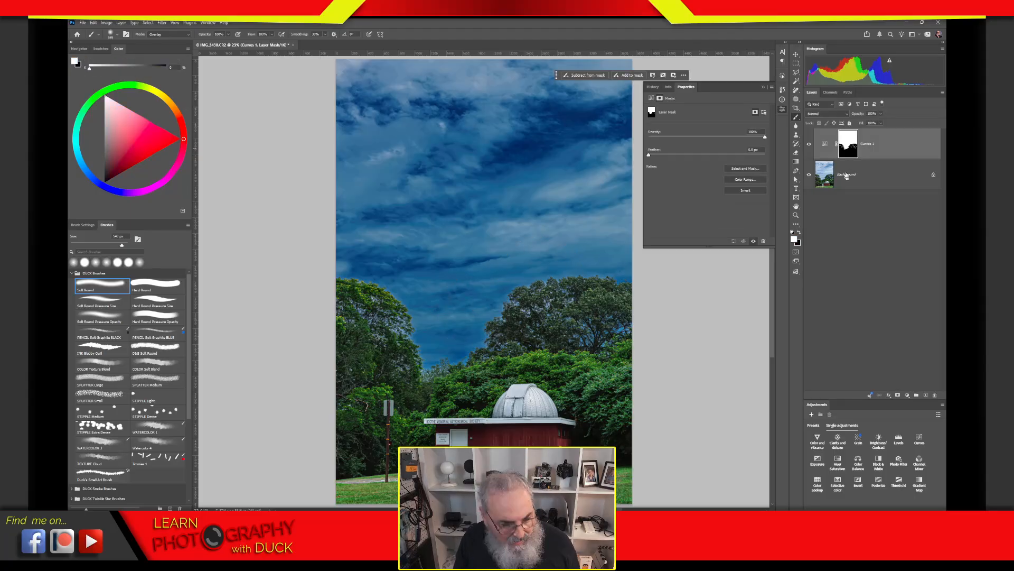
Display the mask close up at the large tree's edge and set its feather to 1.7 px.
{"action": "left_click", "coordinate": [844, 152], "text": "alt"}
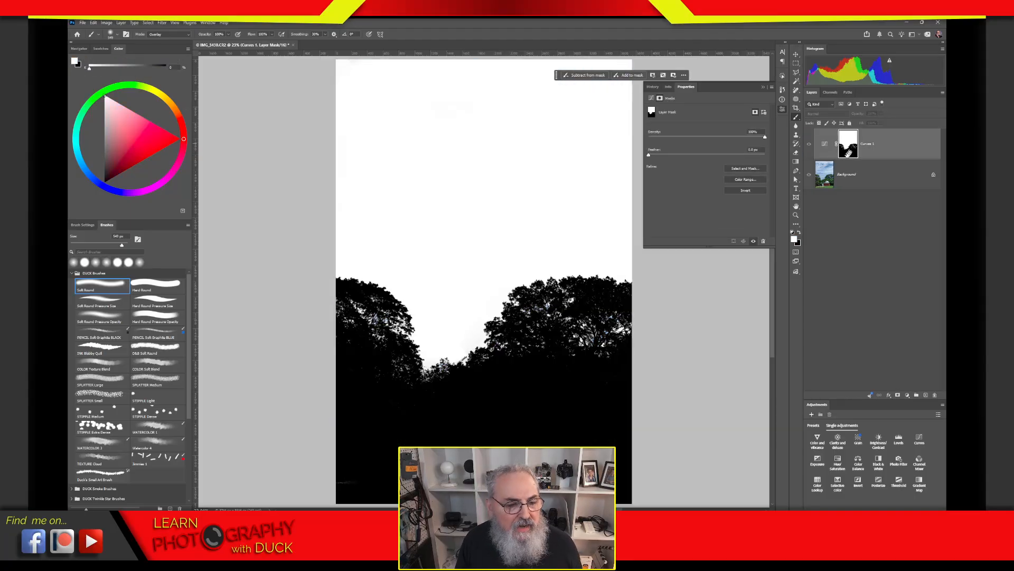
{"action": "key", "text": "z"}
{"action": "left_click_drag", "start_coordinate": [503, 320], "coordinate": [556, 298]}
{"action": "key", "text": "b"}
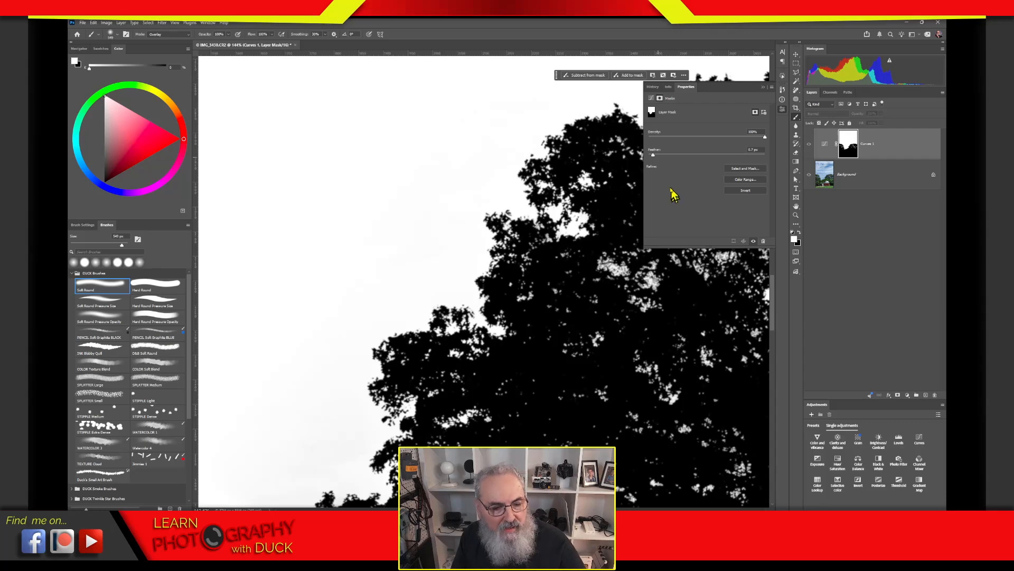
{"action": "mouse_move", "coordinate": [657, 161]}
{"action": "left_mouse_down"}
{"action": "mouse_move", "coordinate": [669, 160]}
{"action": "mouse_move", "coordinate": [659, 163]}
{"action": "left_mouse_up"}
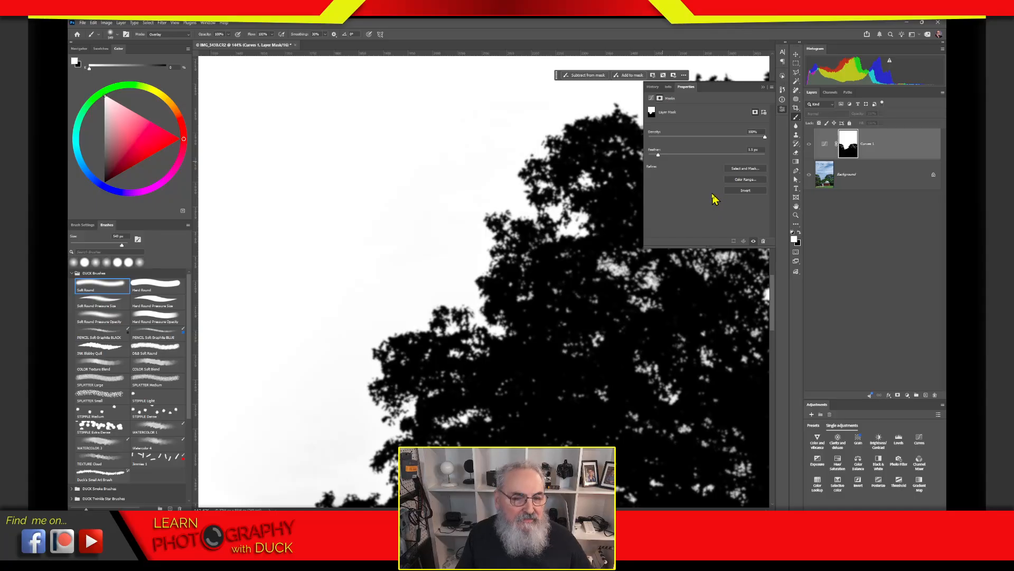
{"action": "left_click", "coordinate": [659, 160]}
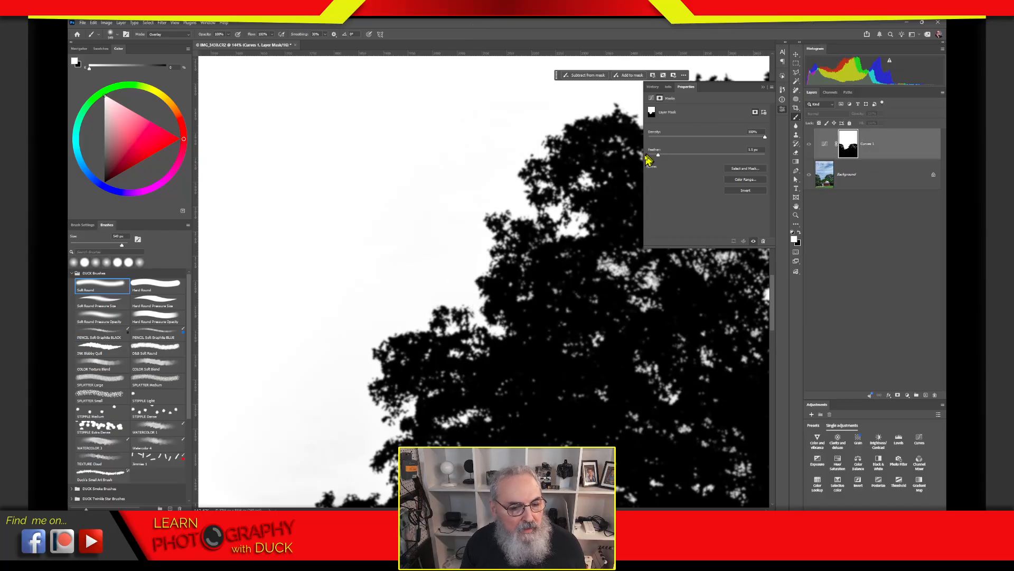
{"action": "mouse_move", "coordinate": [659, 159]}
{"action": "left_mouse_down"}
{"action": "mouse_move", "coordinate": [702, 152]}
{"action": "mouse_move", "coordinate": [666, 166]}
{"action": "left_mouse_up"}
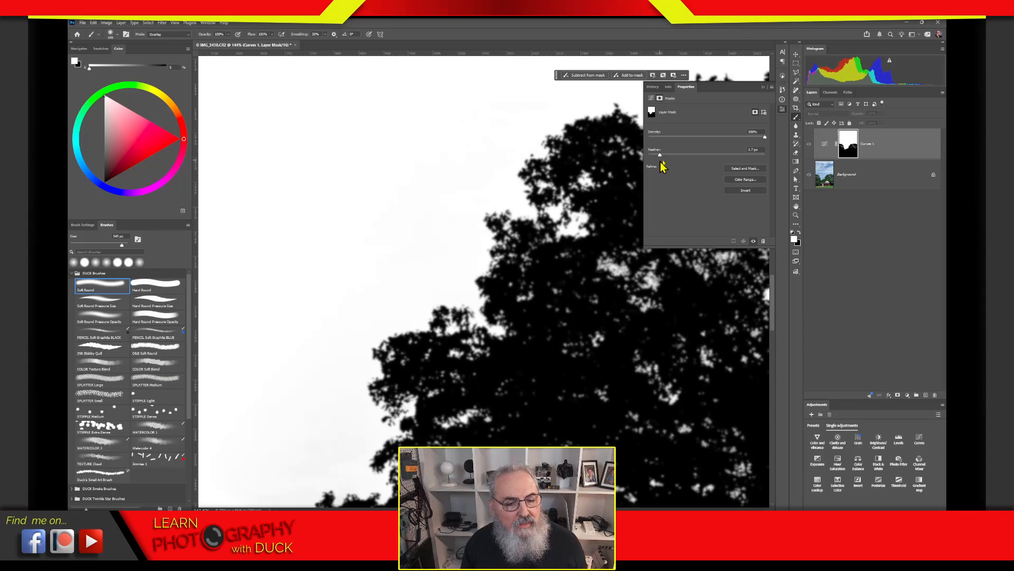
Return to the photo with Curves 1 selected and inspect the sky edge around the large tree's crown.
{"action": "left_click", "coordinate": [826, 146]}
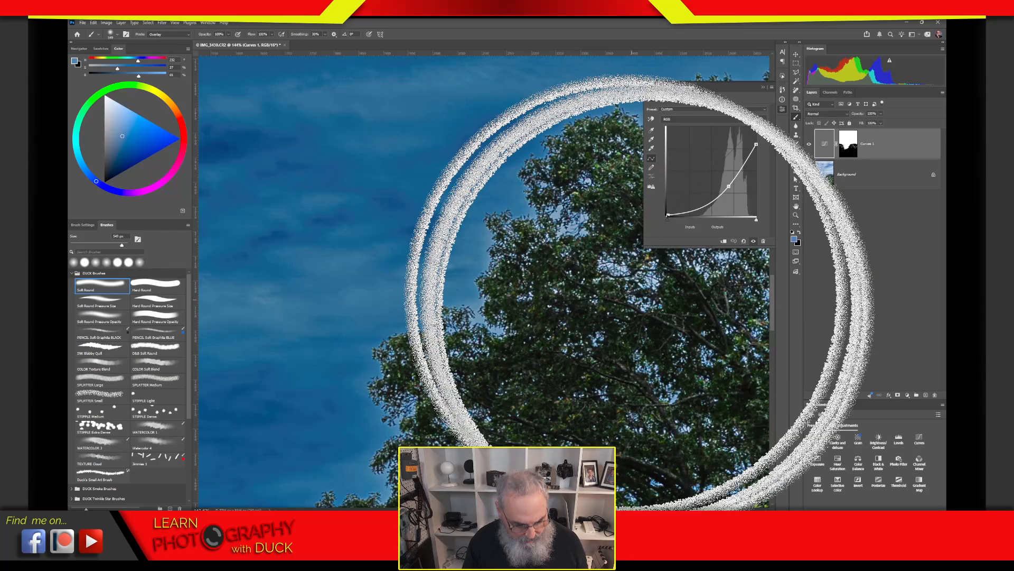
{"action": "mouse_move", "coordinate": [679, 295]}
{"action": "left_mouse_down"}
{"action": "mouse_move", "coordinate": [499, 342]}
{"action": "mouse_move", "coordinate": [394, 398]}
{"action": "left_mouse_up"}
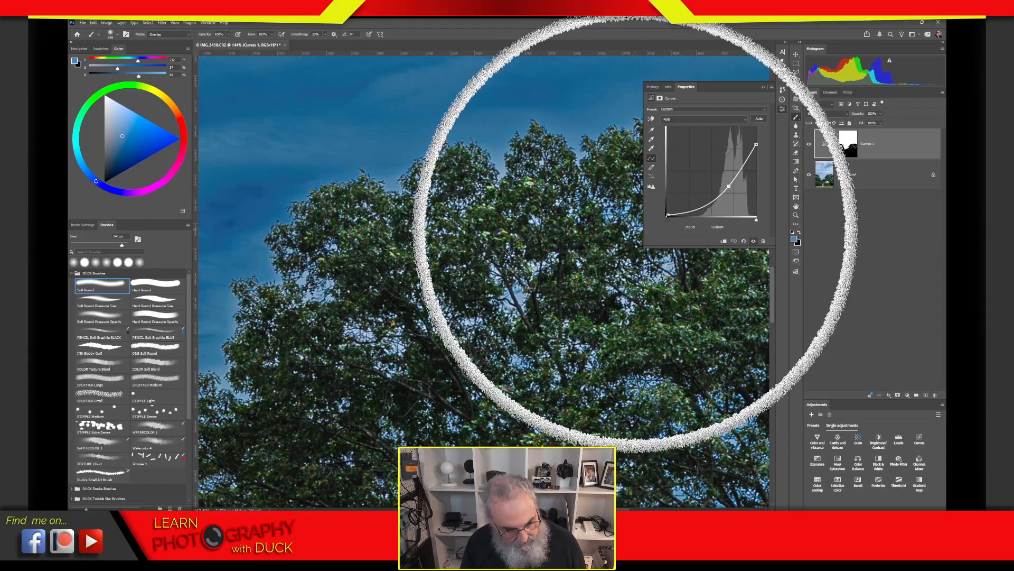
{"action": "key", "text": "v"}
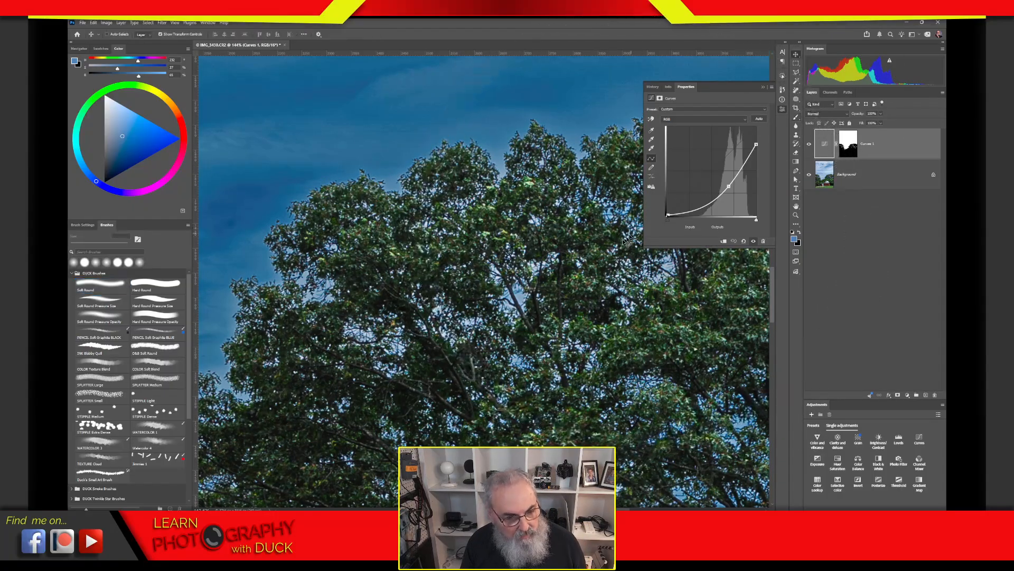
{"action": "left_click", "coordinate": [824, 146]}
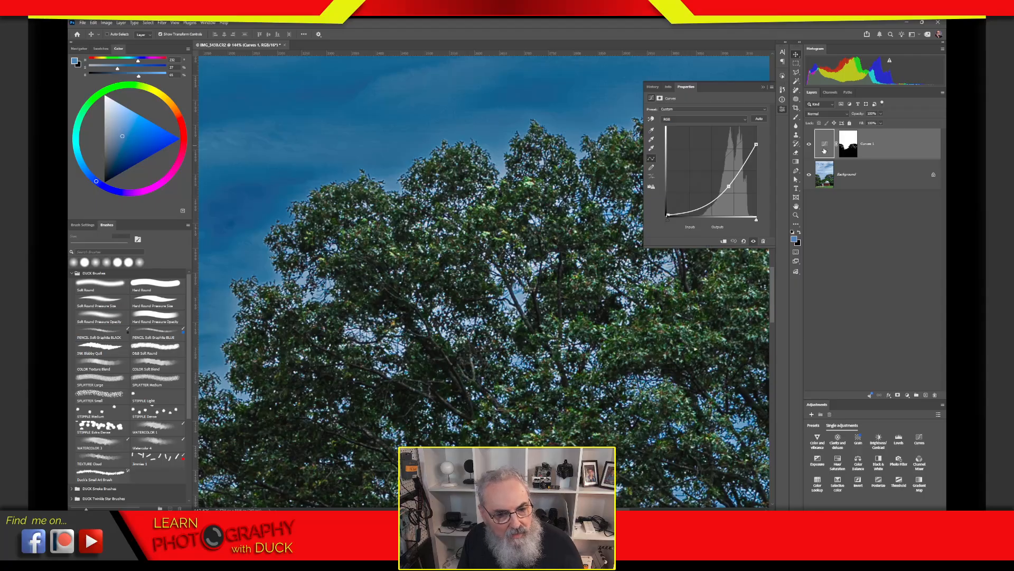
Feather the Curves 1 mask very heavily to blend the darkened sky softly into the treeline, trying a much lower feather for comparison.
{"action": "left_click", "coordinate": [847, 149]}
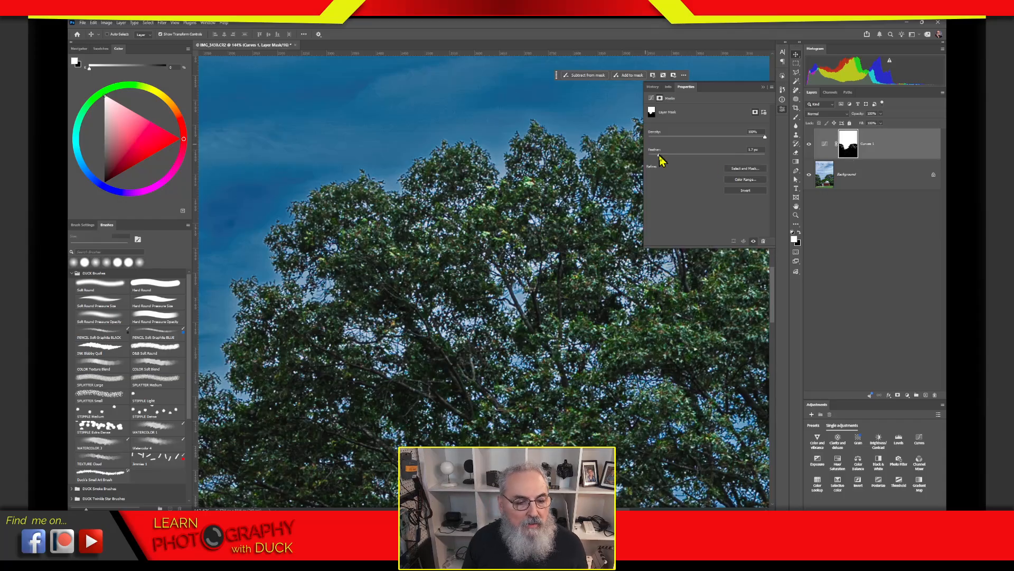
{"action": "left_click_drag", "start_coordinate": [665, 161], "coordinate": [757, 162]}
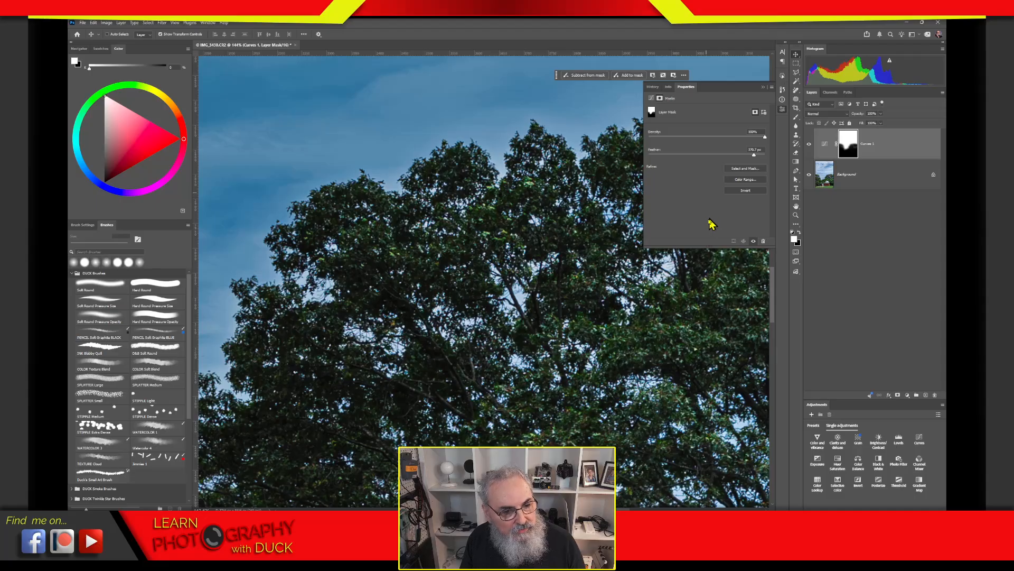
{"action": "key", "text": "ctrl+1"}
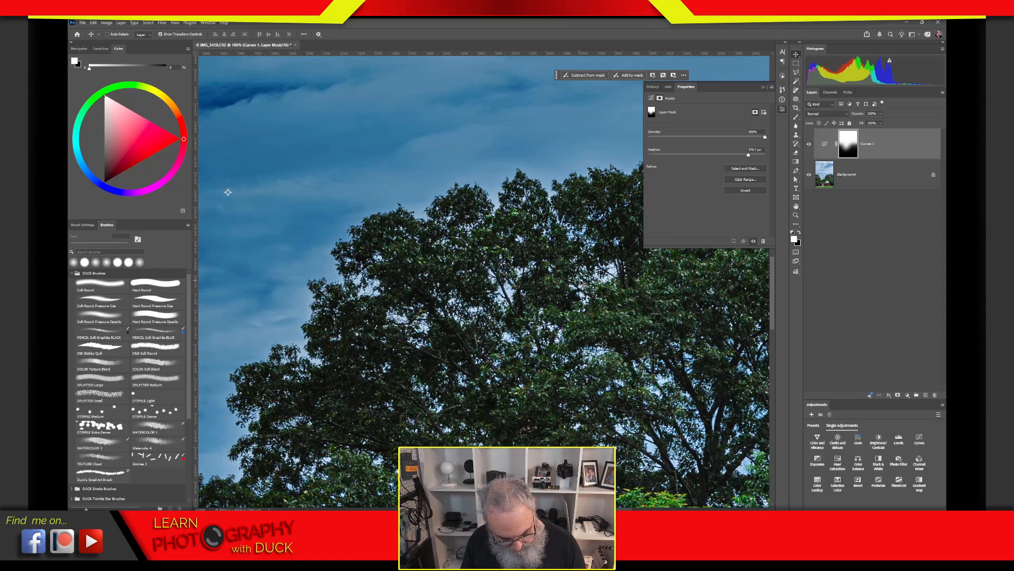
{"action": "key", "text": "ctrl+minus"}
{"action": "key", "text": "ctrl+minus"}
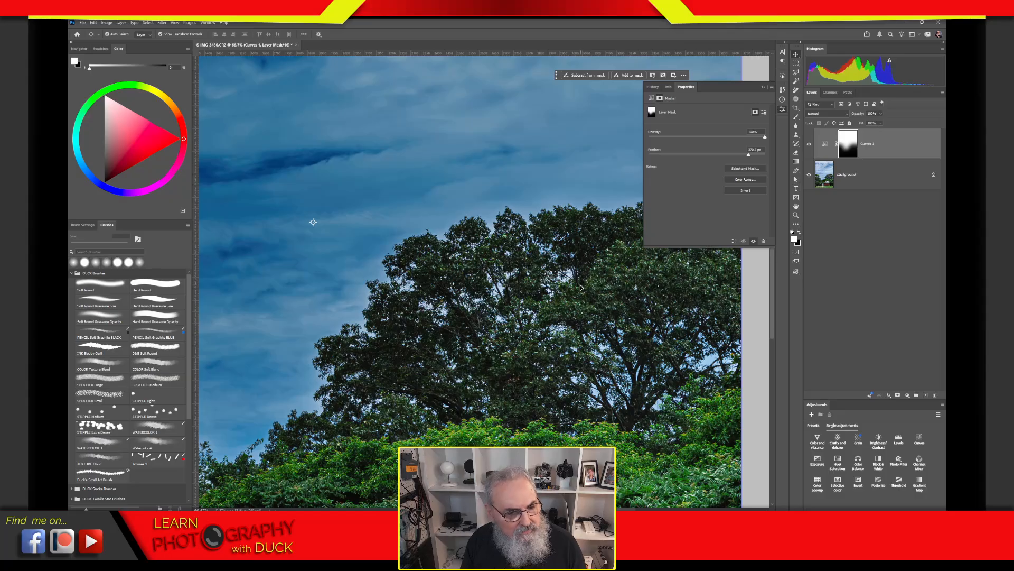
{"action": "left_click_drag", "start_coordinate": [558, 323], "coordinate": [619, 284]}
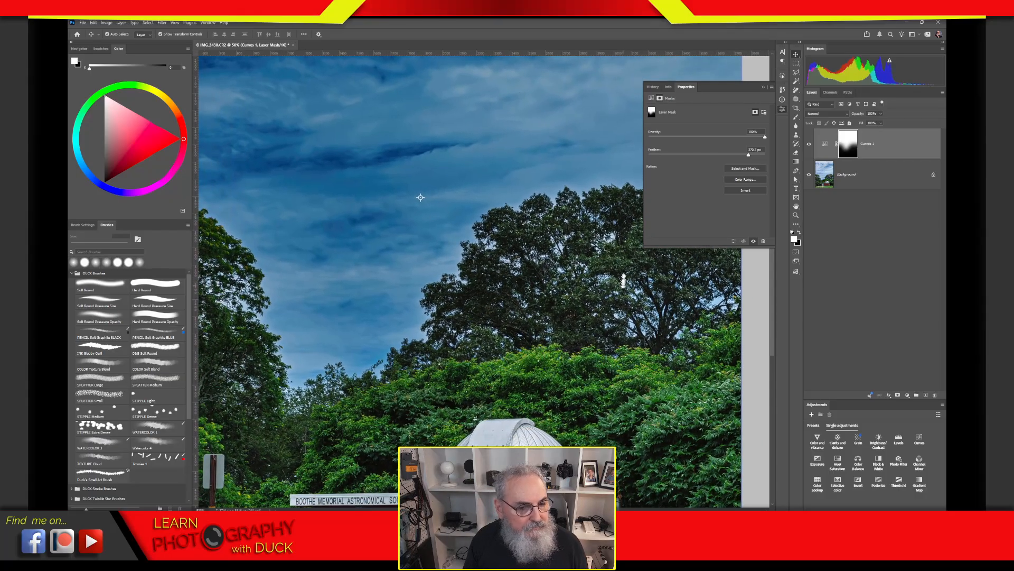
{"action": "left_click_drag", "start_coordinate": [748, 155], "coordinate": [691, 156]}
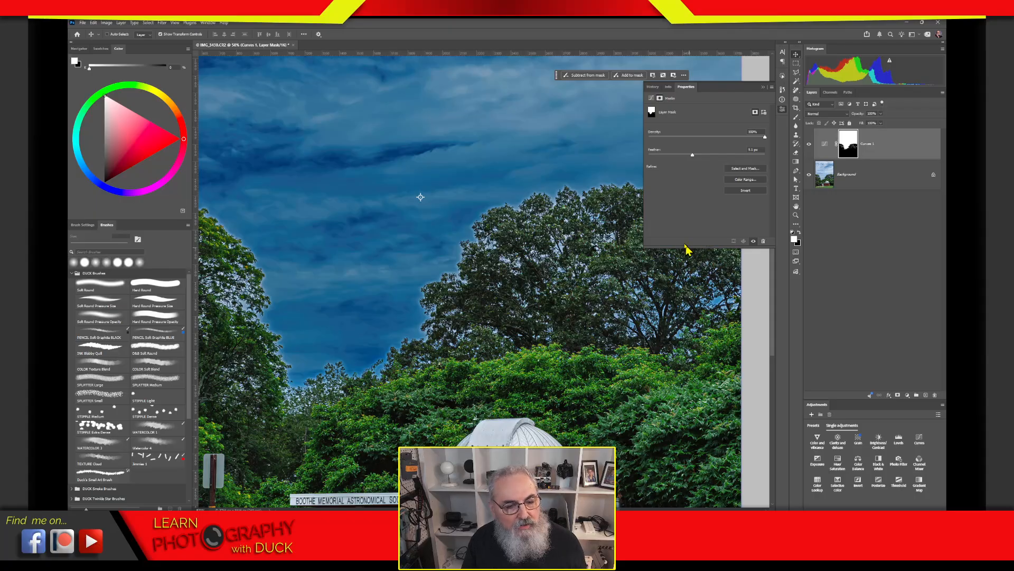
{"action": "left_click_drag", "start_coordinate": [693, 155], "coordinate": [752, 157]}
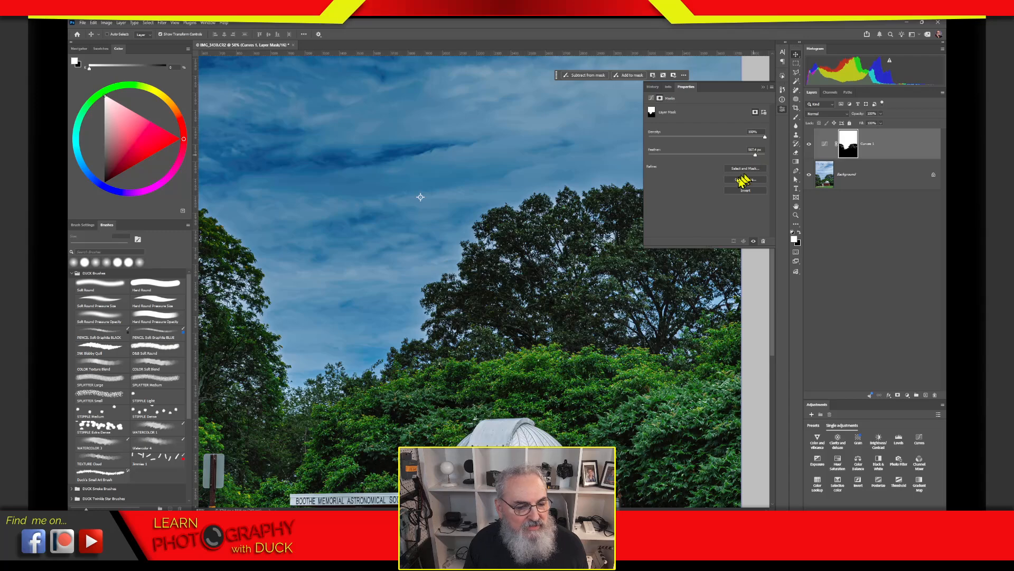
Reshape the Curves 1 RGB curve, raising the white endpoint slightly and placing the middle point for a lighter sky.
{"action": "left_click", "coordinate": [823, 144]}
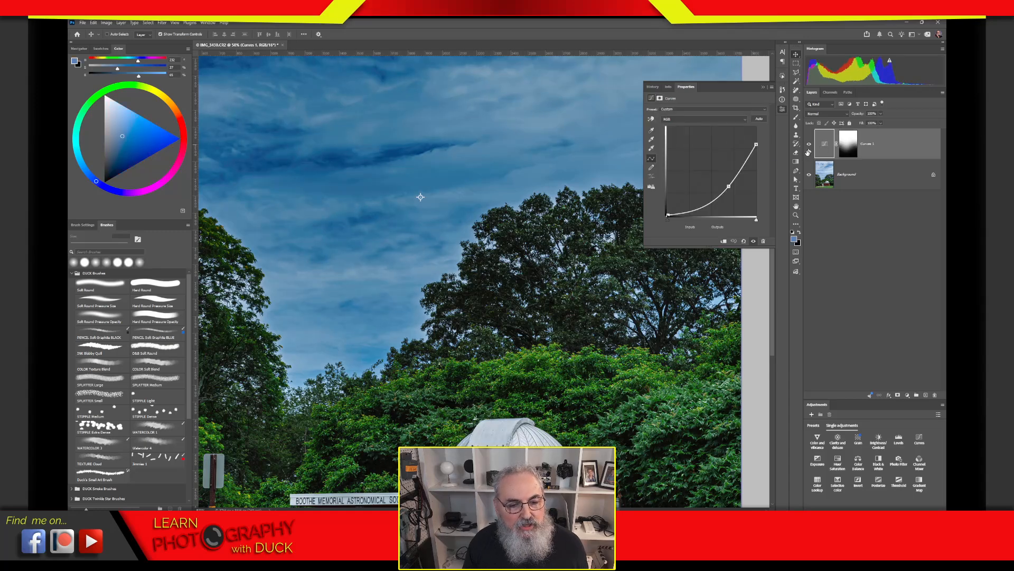
{"action": "left_click_drag", "start_coordinate": [756, 144], "coordinate": [735, 198]}
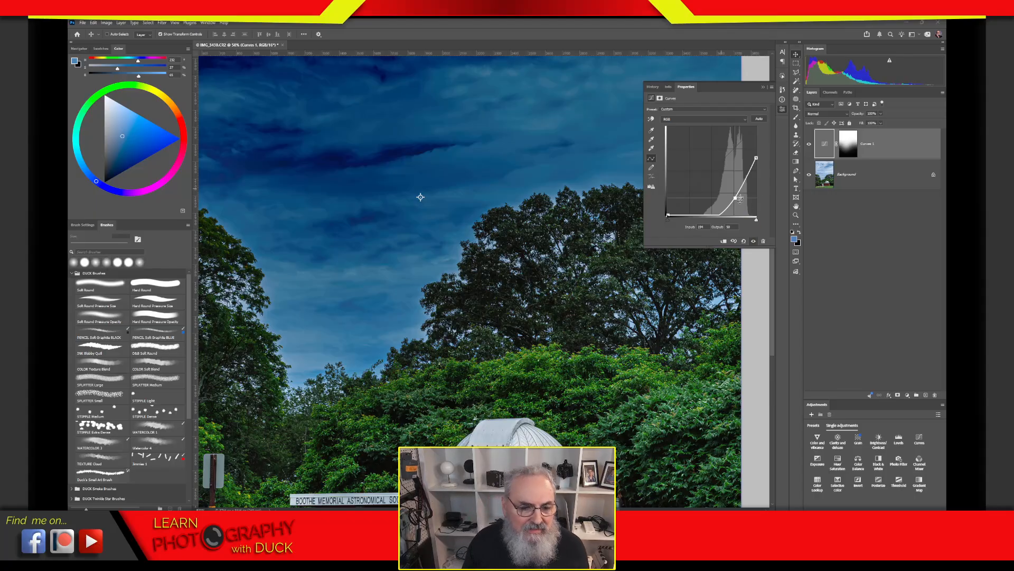
{"action": "left_click_drag", "start_coordinate": [735, 197], "coordinate": [755, 149]}
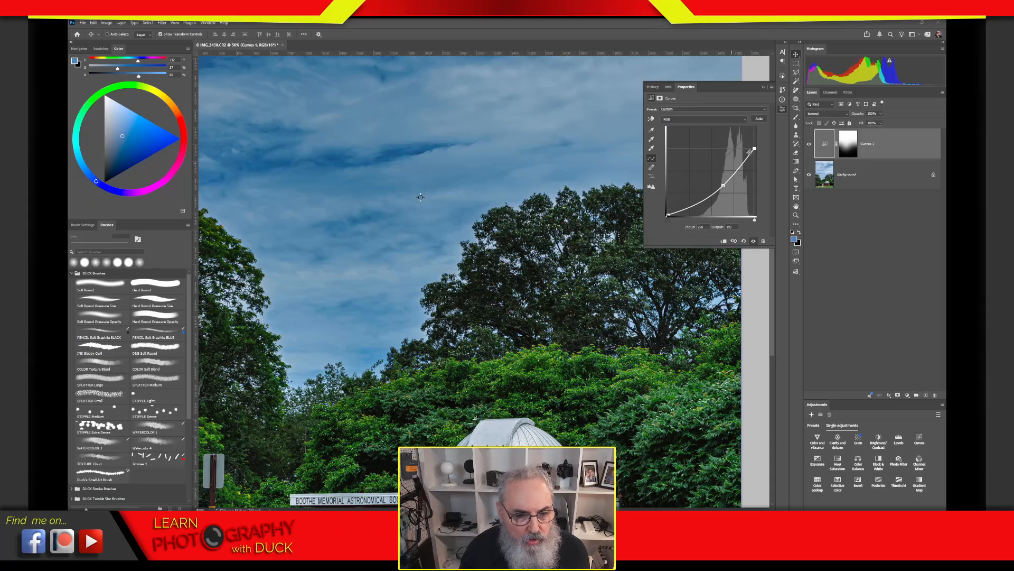
{"action": "left_click_drag", "start_coordinate": [756, 147], "coordinate": [756, 140]}
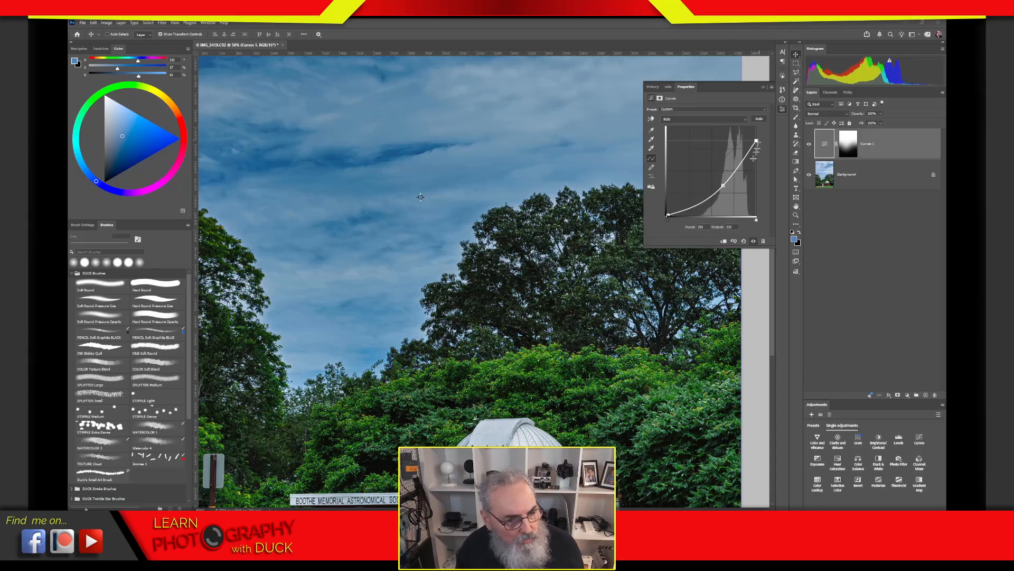
{"action": "left_click_drag", "start_coordinate": [723, 185], "coordinate": [722, 187]}
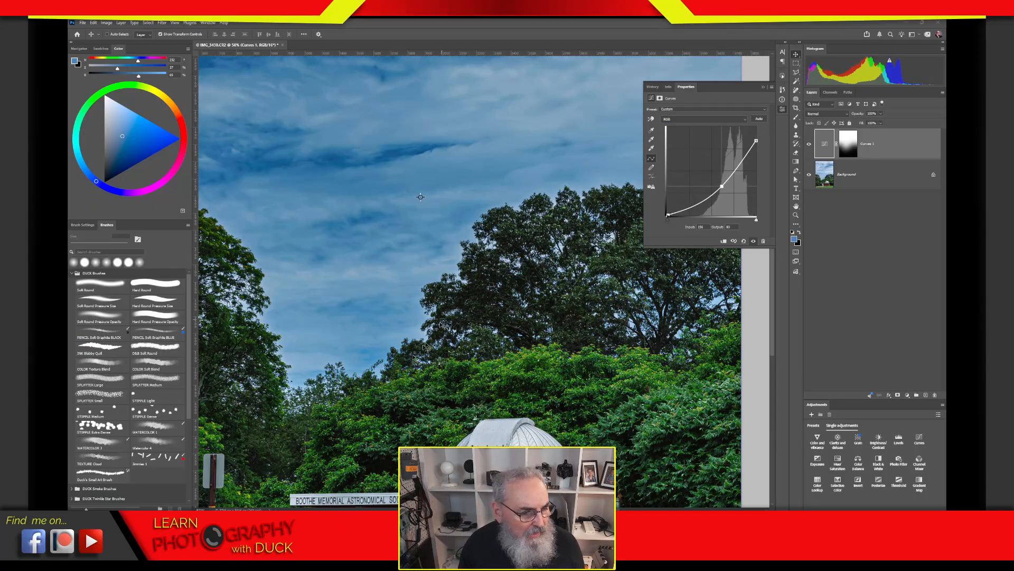
Inspect the blend around the trees and dome, and pull the RGB curve's middle point down to darken the sky.
{"action": "left_click_drag", "start_coordinate": [380, 372], "coordinate": [374, 333]}
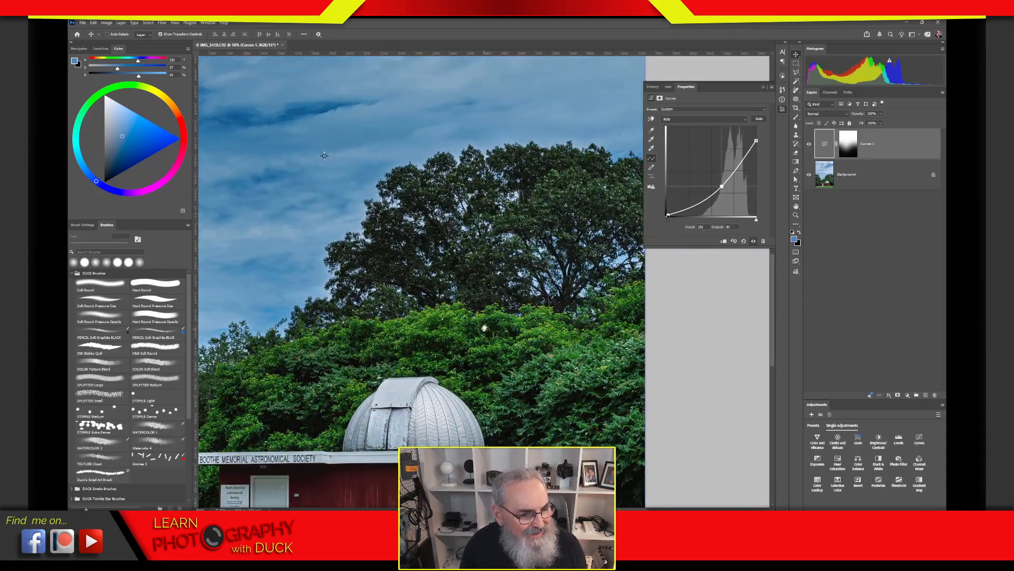
{"action": "left_click_drag", "start_coordinate": [521, 350], "coordinate": [552, 364]}
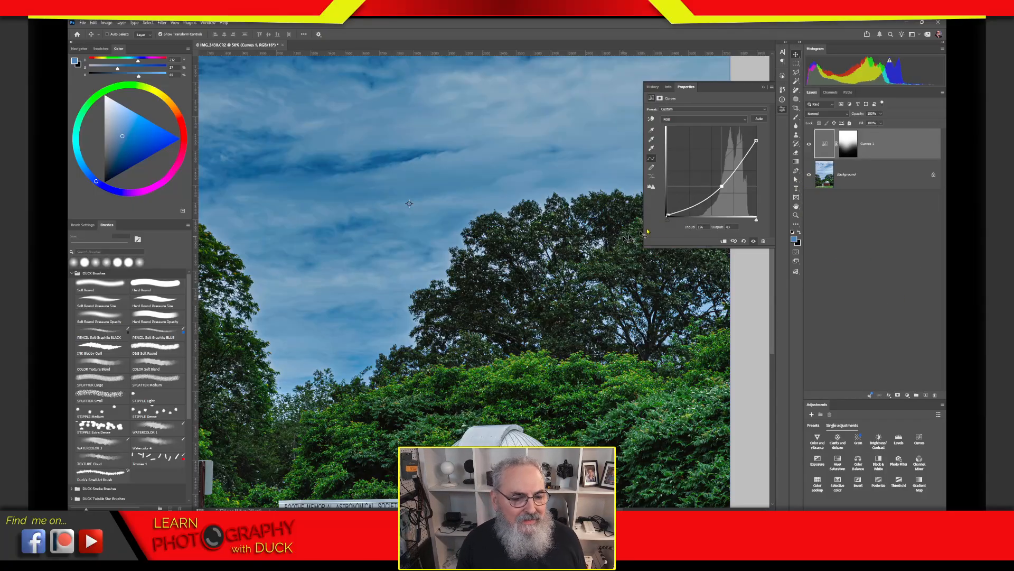
{"action": "mouse_move", "coordinate": [721, 186]}
{"action": "left_mouse_down"}
{"action": "mouse_move", "coordinate": [714, 179]}
{"action": "mouse_move", "coordinate": [730, 195]}
{"action": "left_mouse_up"}
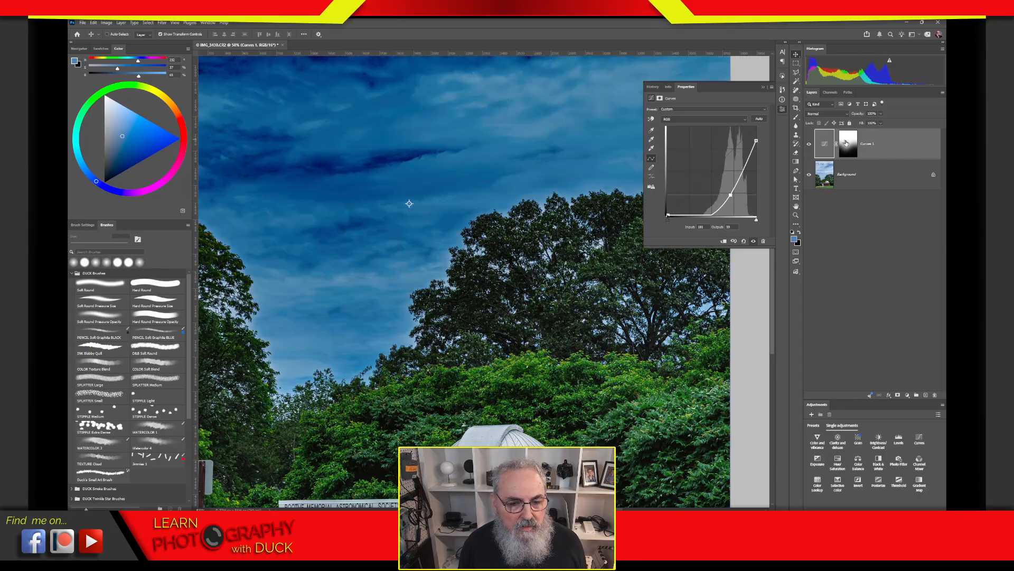
Select the Curves 1 mask and reduce its feather to 1 px.
{"action": "left_click", "coordinate": [846, 143]}
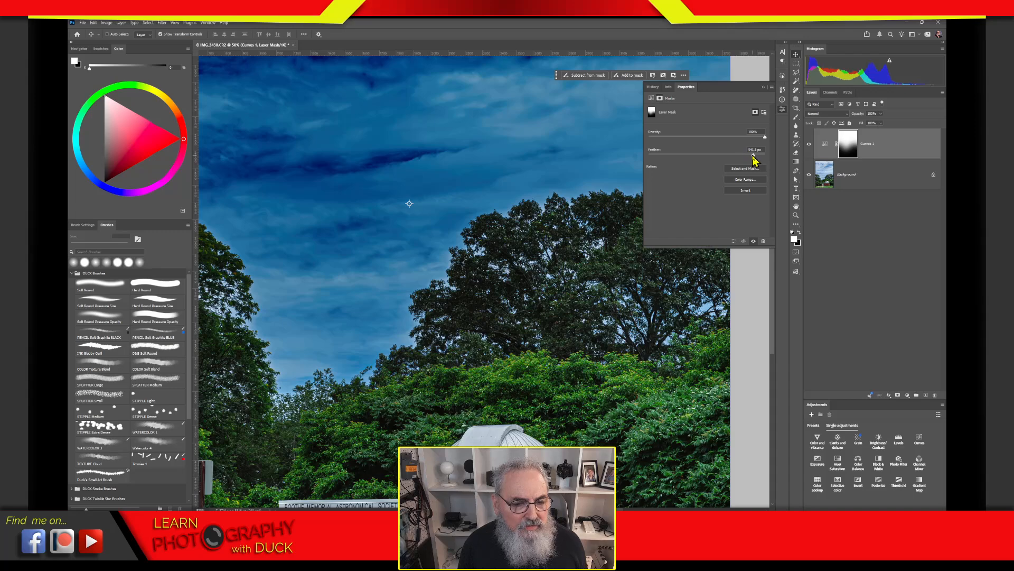
{"action": "left_click_drag", "start_coordinate": [753, 155], "coordinate": [680, 163]}
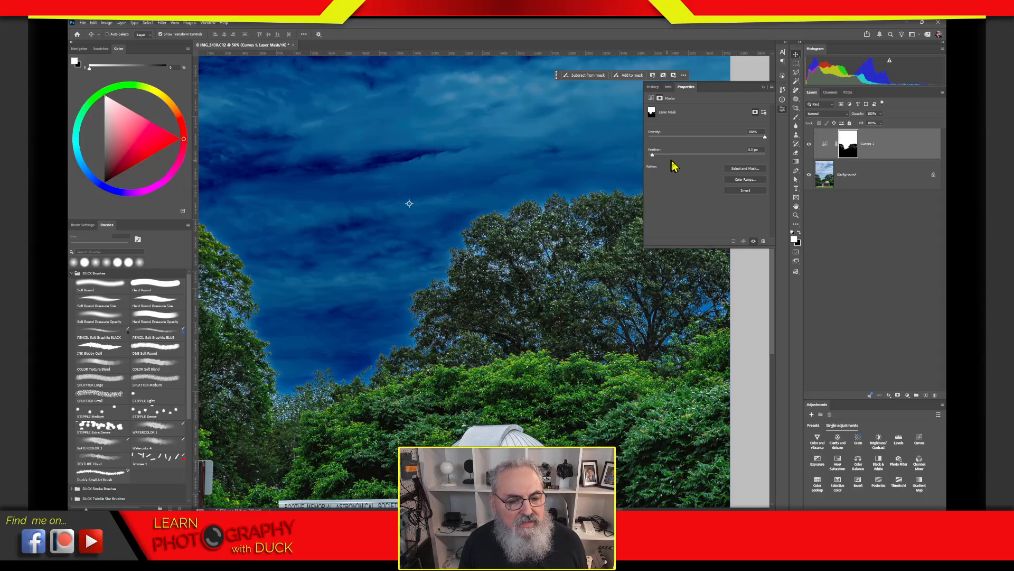
{"action": "left_click", "coordinate": [753, 149]}
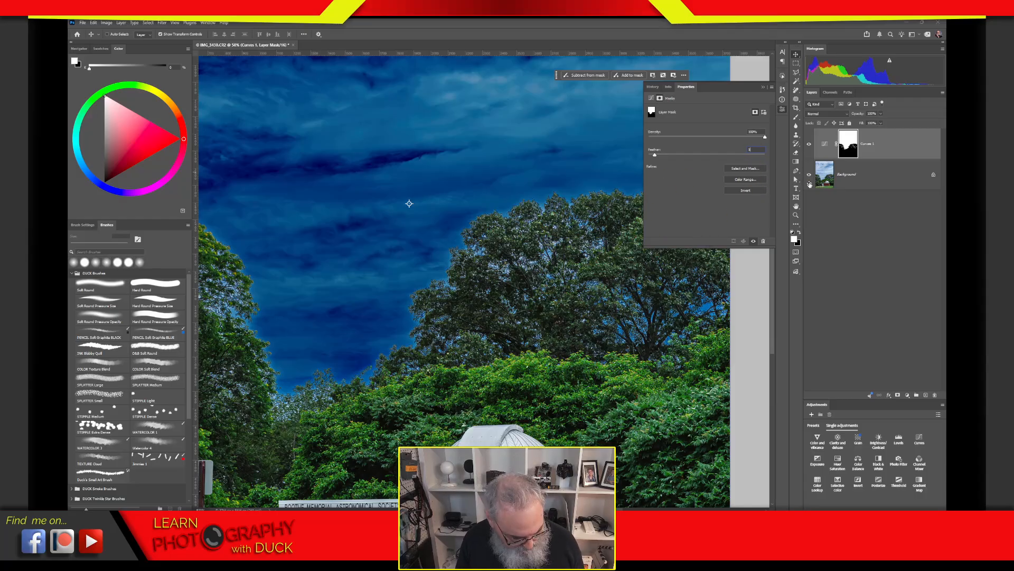
Display the Curves 1 mask on its own and reduce its feather to 0 px, checking the tree crown's edge up close.
{"action": "left_click", "coordinate": [849, 142], "text": "alt"}
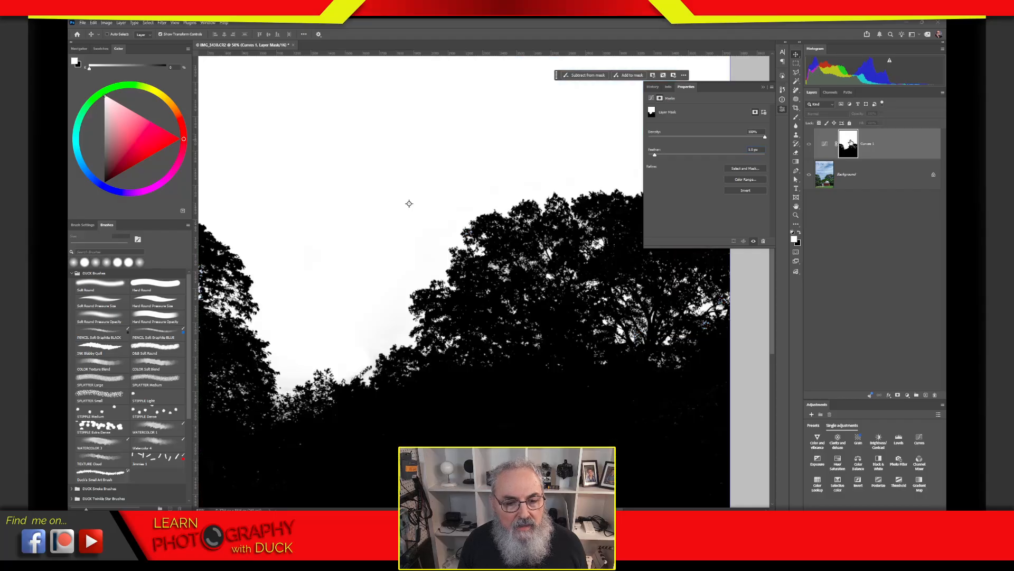
{"action": "key", "text": "z"}
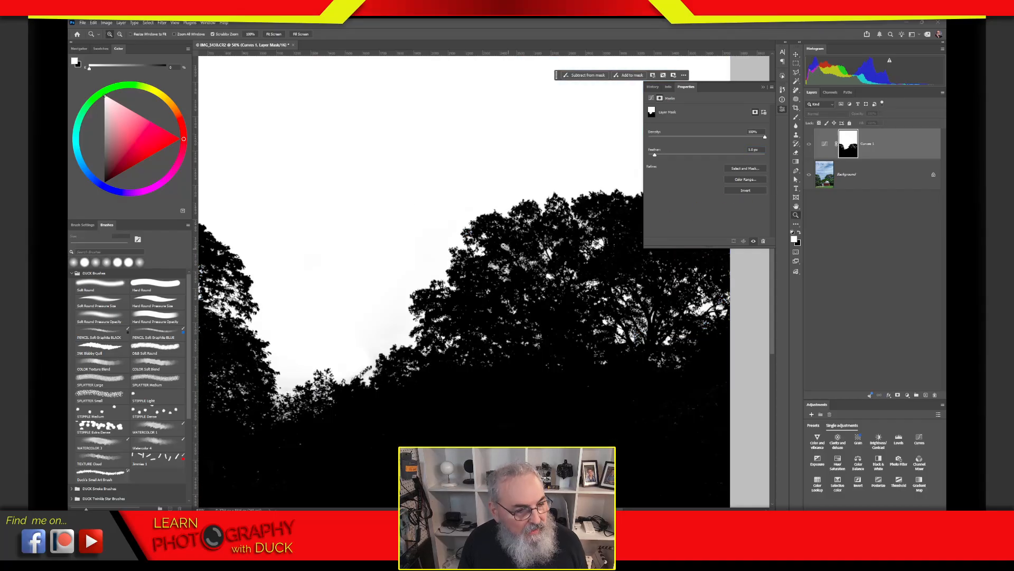
{"action": "left_click_drag", "start_coordinate": [493, 213], "coordinate": [548, 271]}
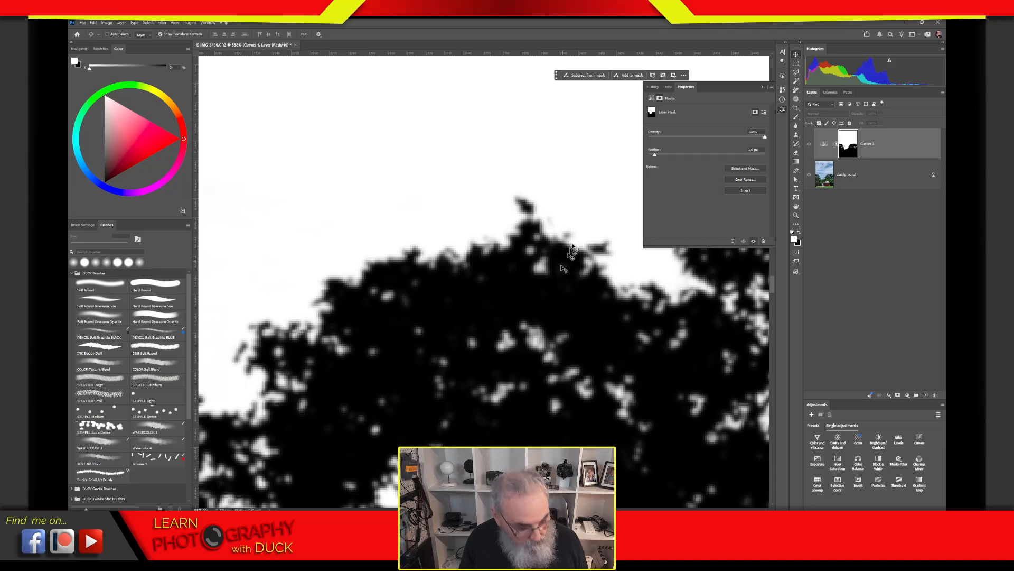
{"action": "left_click_drag", "start_coordinate": [655, 155], "coordinate": [641, 165]}
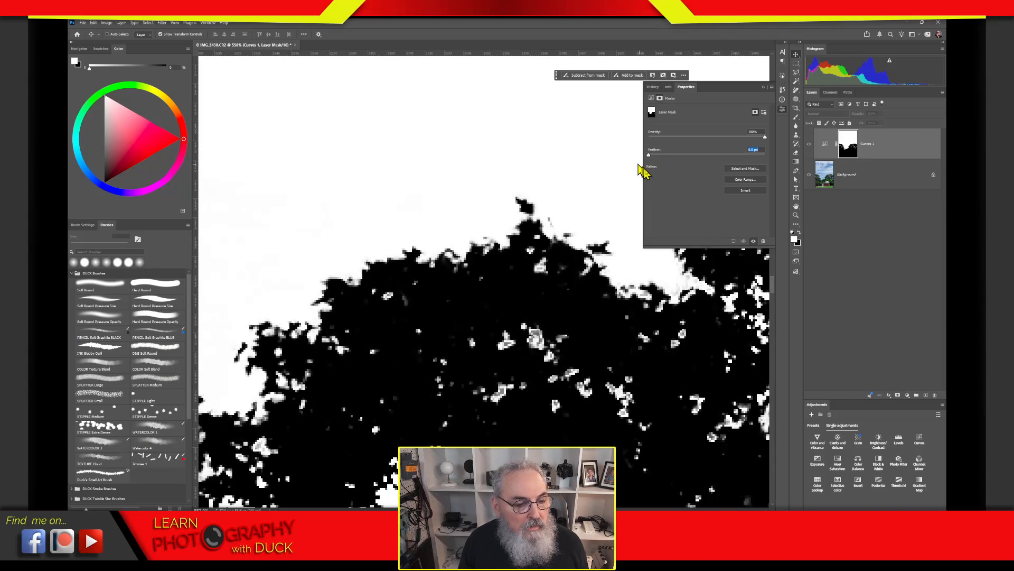
Try other feather amounts on the Curves 1 mask, from very heavy to under a pixel, ending at 1 px.
{"action": "left_click_drag", "start_coordinate": [564, 373], "coordinate": [448, 300]}
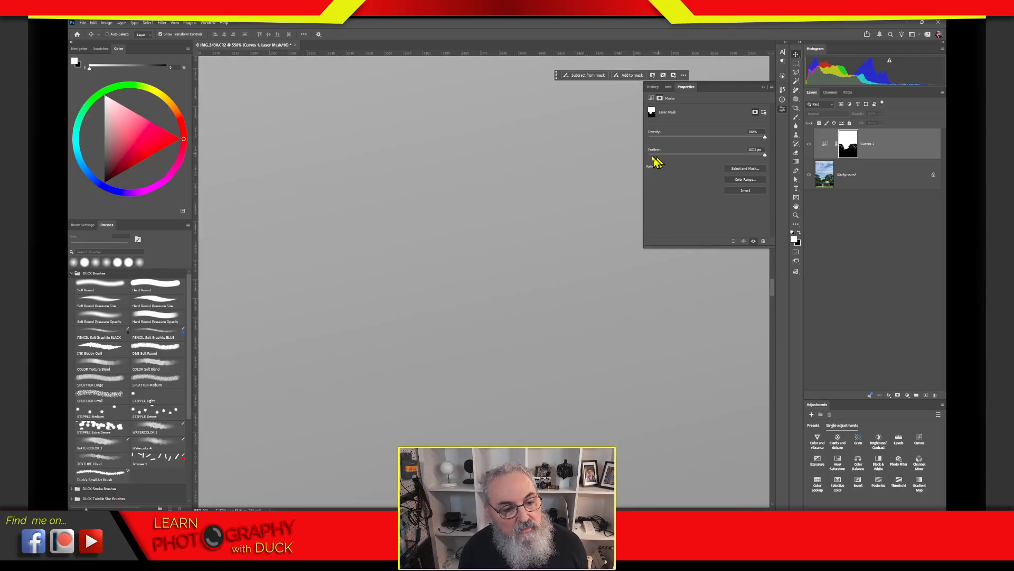
{"action": "left_click", "coordinate": [655, 155]}
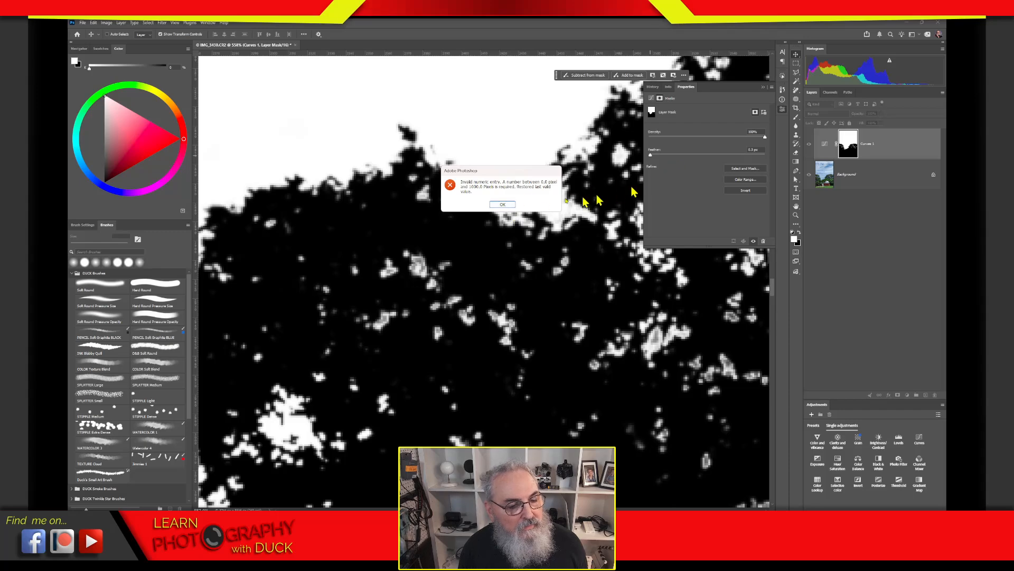
{"action": "left_click", "coordinate": [508, 206]}
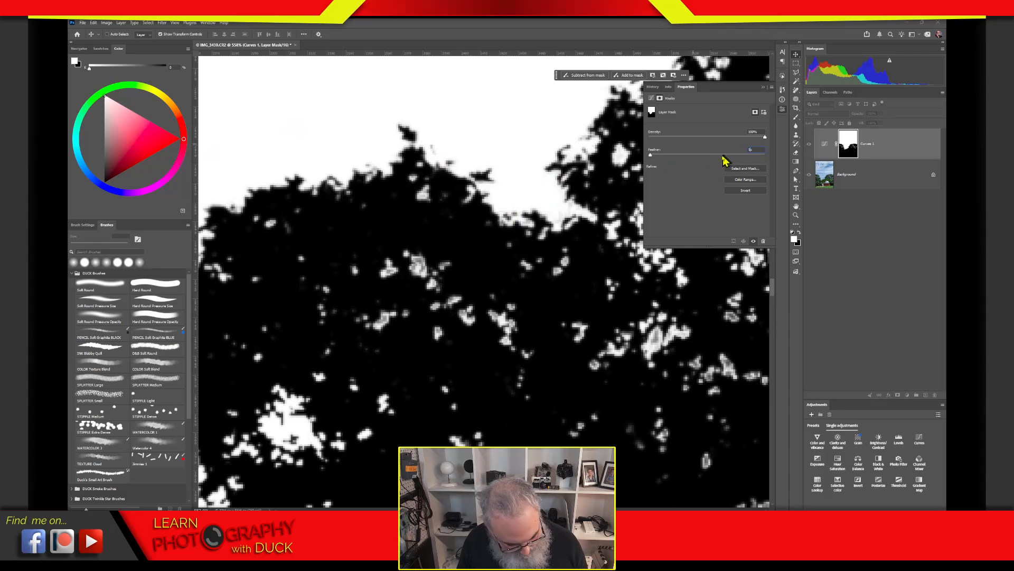
{"action": "left_click", "coordinate": [733, 180]}
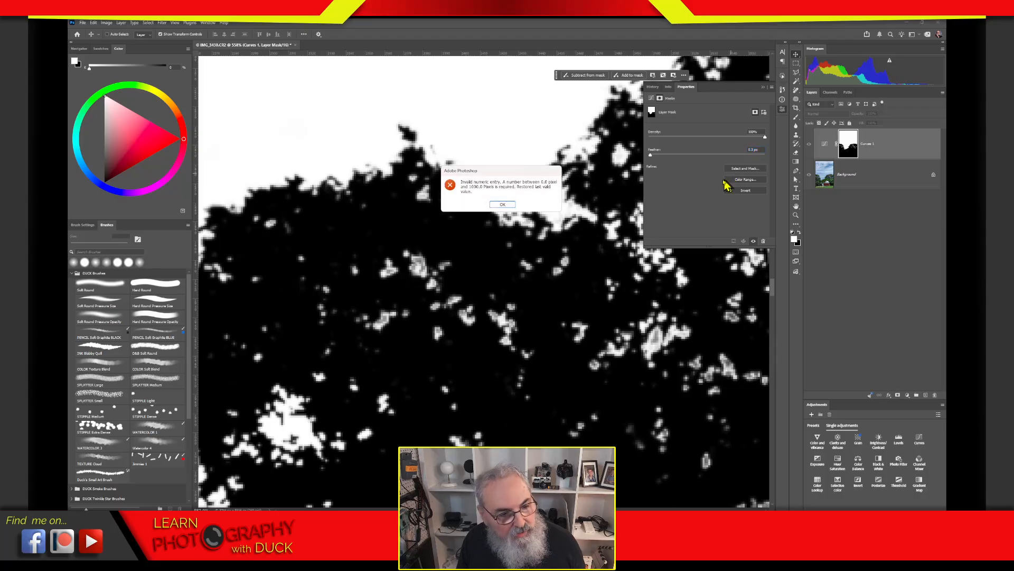
{"action": "left_click", "coordinate": [508, 208]}
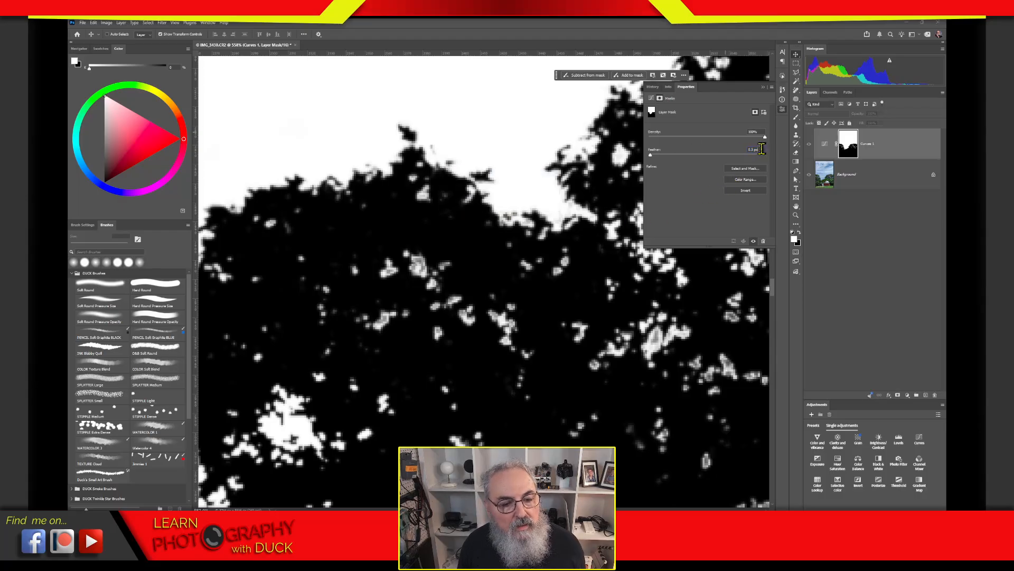
{"action": "left_click", "coordinate": [762, 149]}
{"action": "type", "text": "1."}
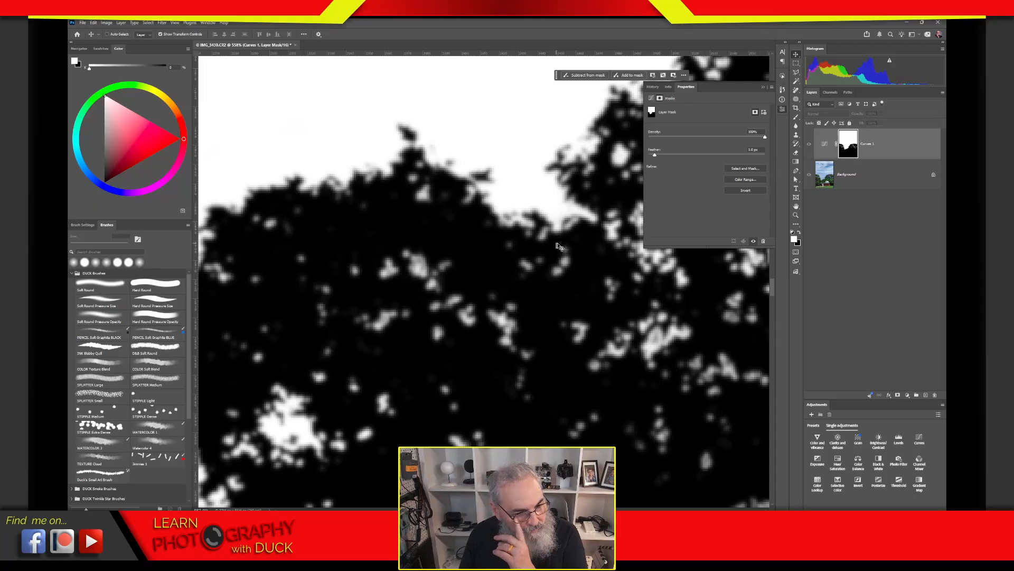
Compare 0.5 px and 1 px feathers on the mask's leaf edges, and return the feather to 0 px.
{"action": "left_click", "coordinate": [755, 150]}
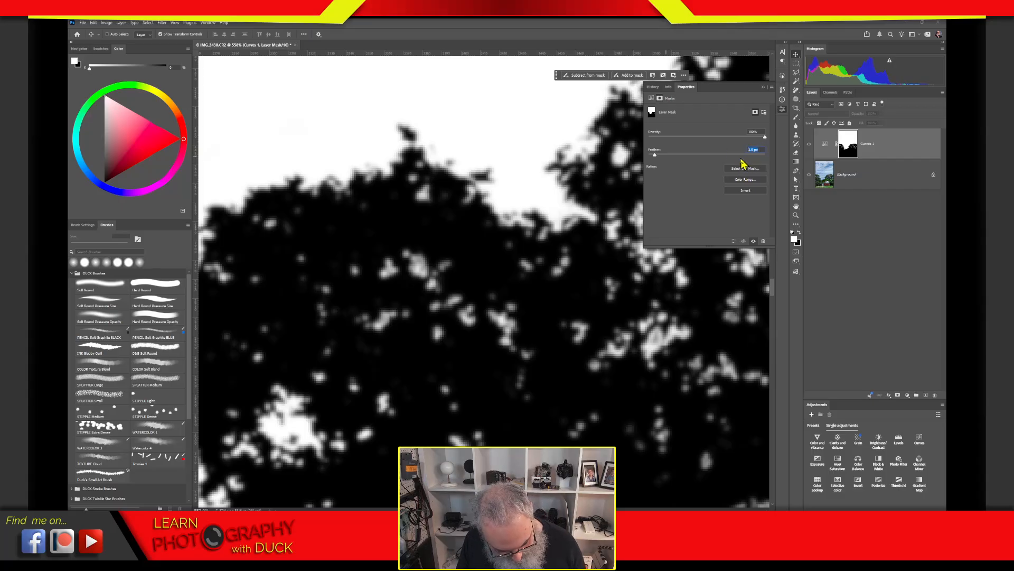
{"action": "type", "text": ".5"}
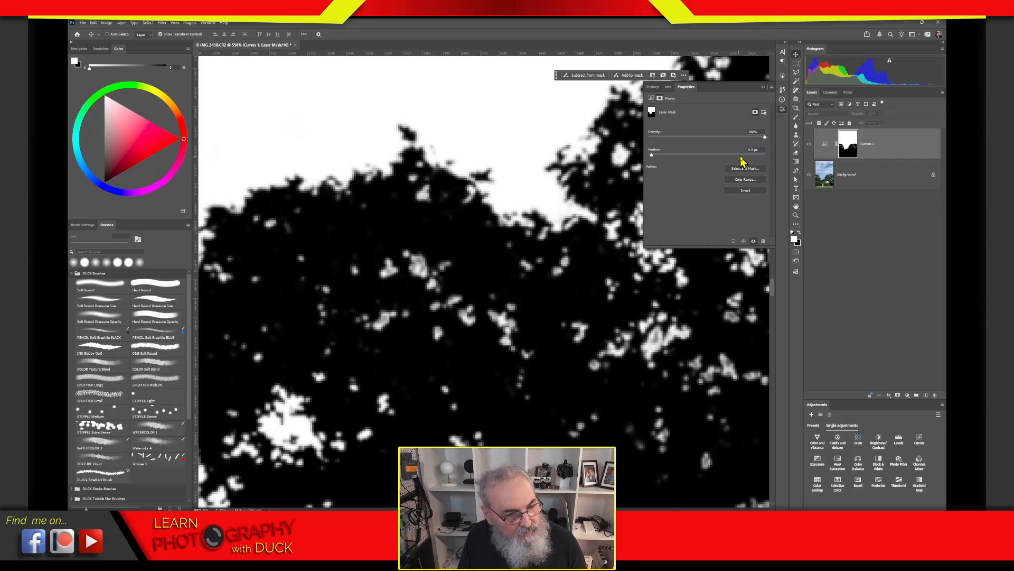
{"action": "left_click", "coordinate": [733, 173]}
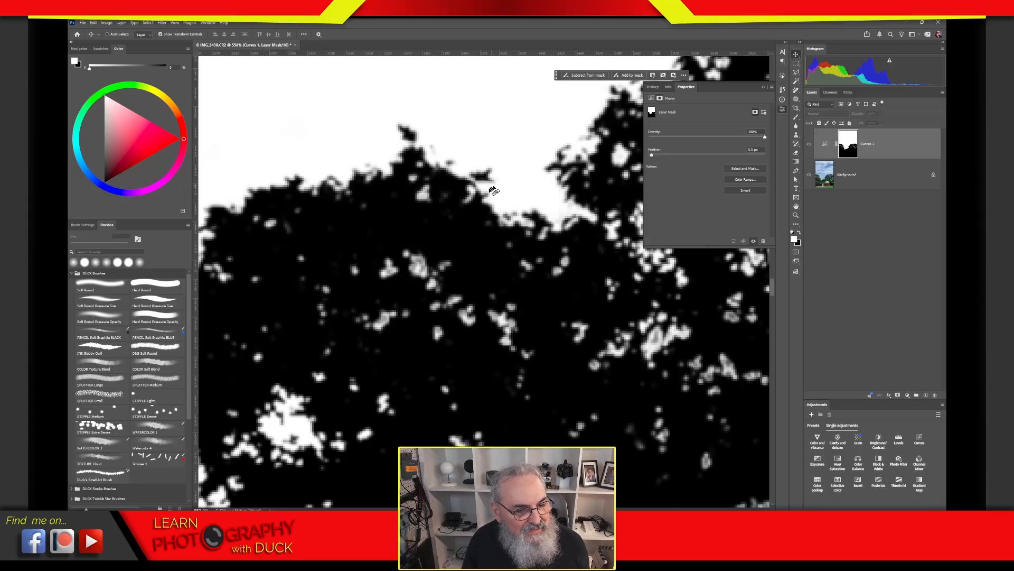
{"action": "left_click", "coordinate": [763, 149]}
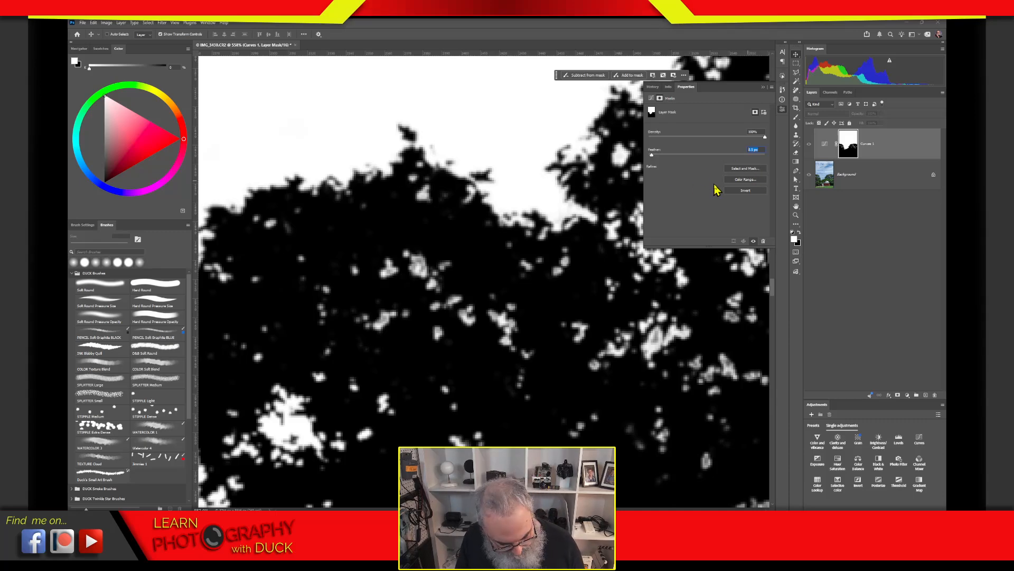
{"action": "type", "text": "1"}
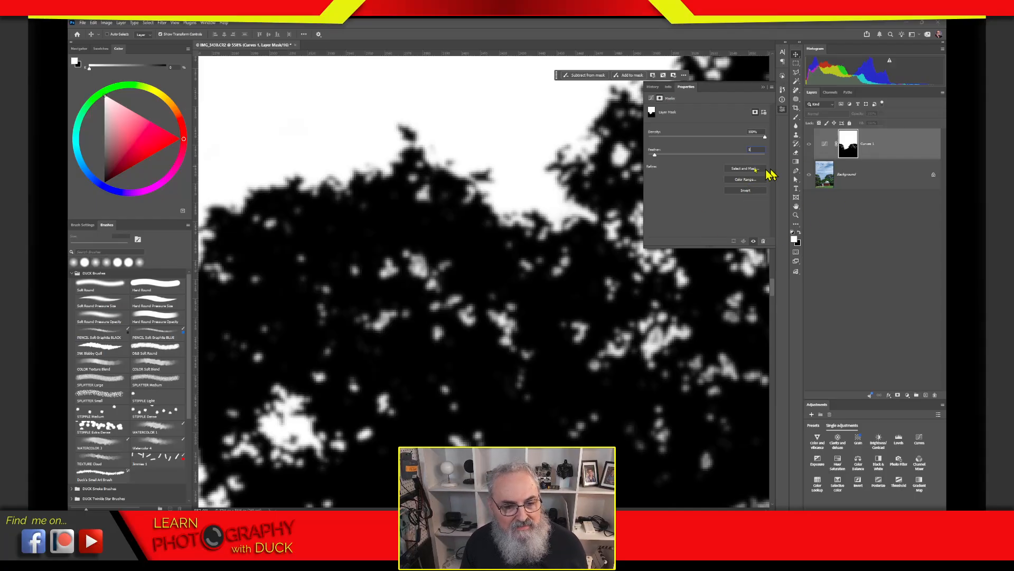
{"action": "left_click_drag", "start_coordinate": [654, 157], "coordinate": [648, 156]}
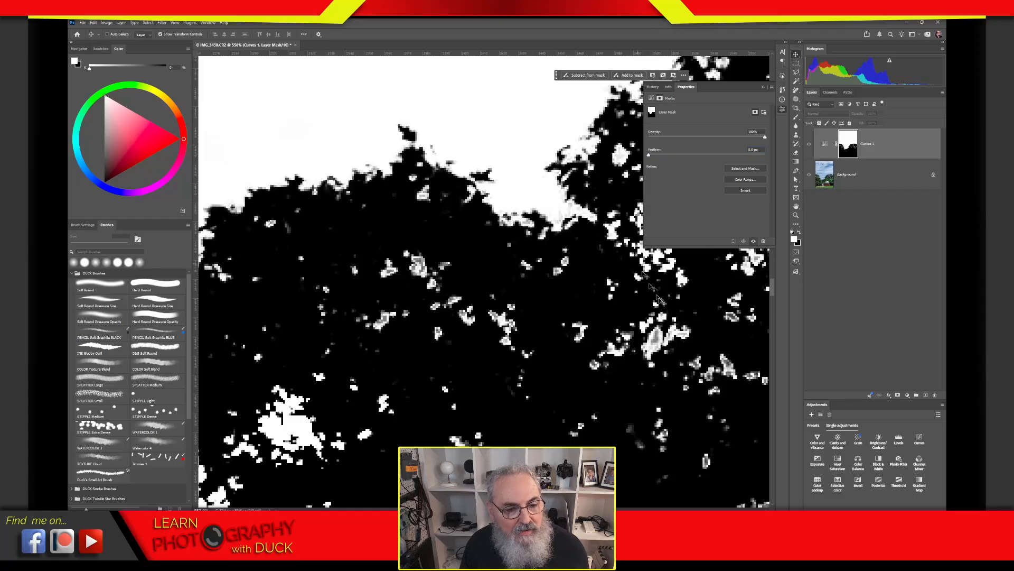
Choose the Blur tool, try a stroke at 100% strength on the mask's treetop edge, and undo it.
{"action": "left_click", "coordinate": [785, 111]}
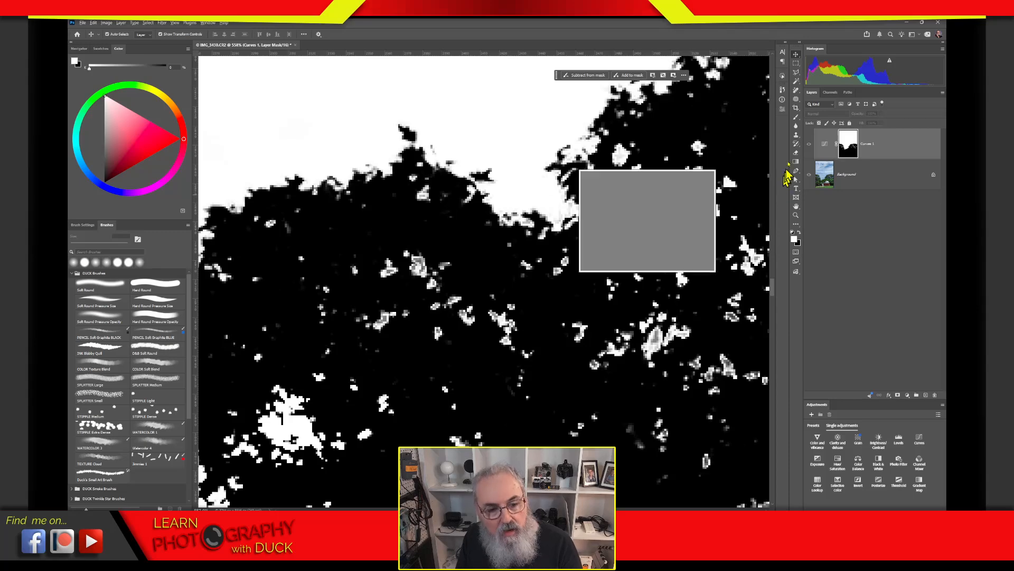
{"action": "left_click", "coordinate": [796, 128]}
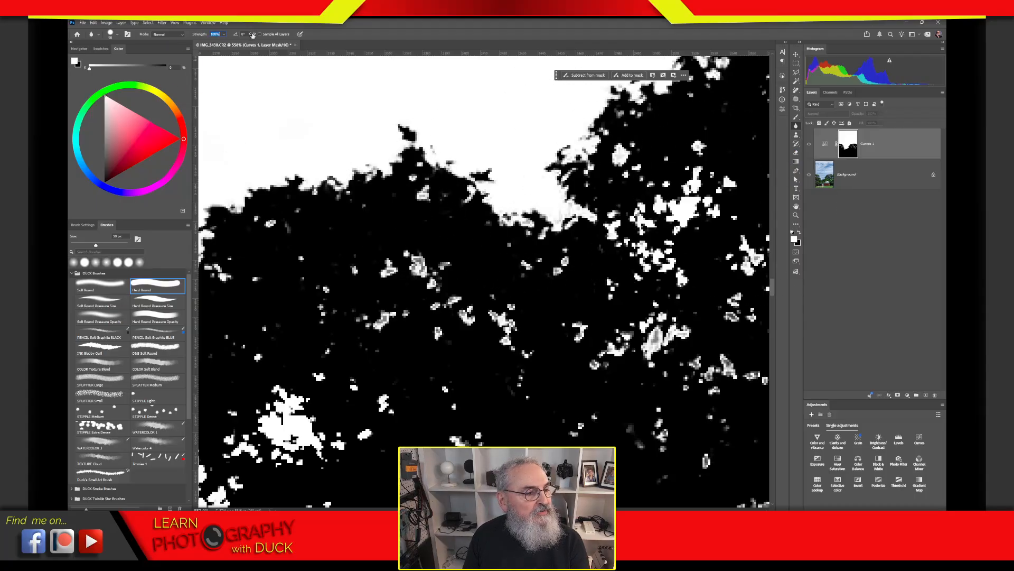
{"action": "mouse_move", "coordinate": [446, 175]}
{"action": "left_mouse_down"}
{"action": "mouse_move", "coordinate": [386, 182]}
{"action": "mouse_move", "coordinate": [404, 272]}
{"action": "mouse_move", "coordinate": [446, 293]}
{"action": "mouse_move", "coordinate": [261, 143]}
{"action": "mouse_move", "coordinate": [384, 208]}
{"action": "left_mouse_up"}
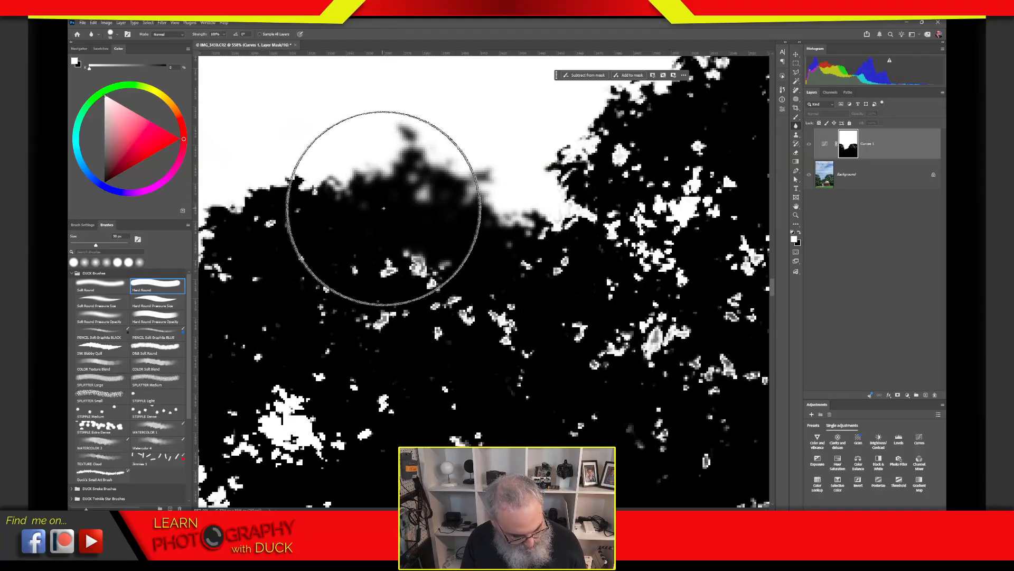
{"action": "key", "text": "ctrl+z"}
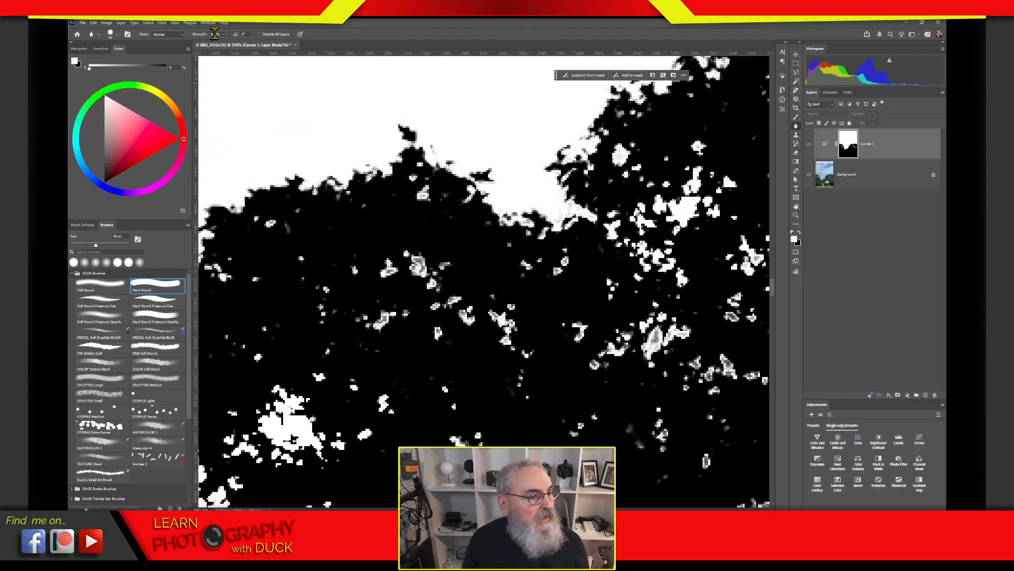
Soften the mask with the Blur tool at 10% strength along the treeline and the sky gaps in the foliage.
{"action": "type", "text": "10"}
{"action": "key", "text": "Return"}
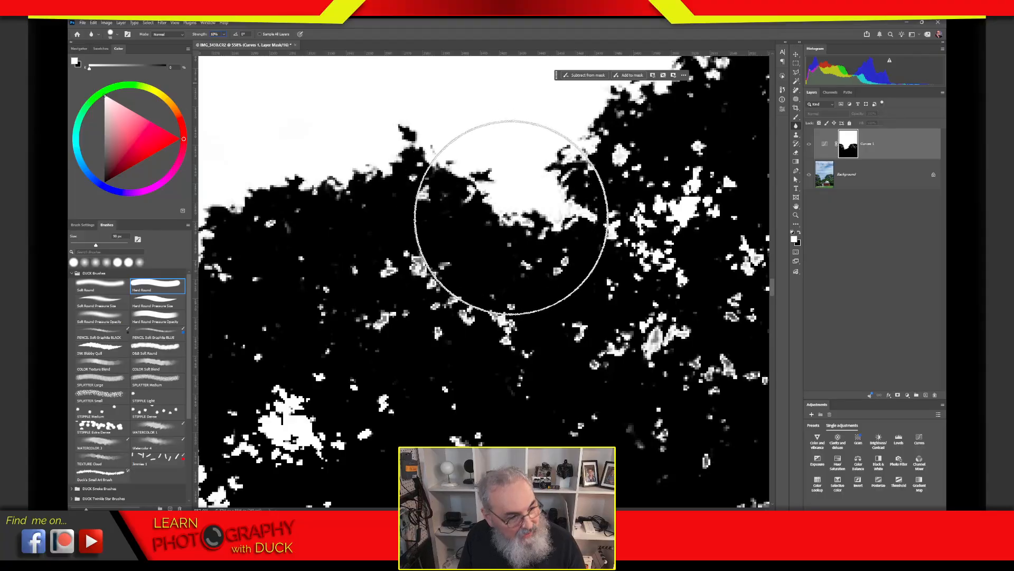
{"action": "mouse_move", "coordinate": [505, 222]}
{"action": "left_mouse_down"}
{"action": "mouse_move", "coordinate": [441, 164]}
{"action": "mouse_move", "coordinate": [406, 158]}
{"action": "mouse_move", "coordinate": [364, 179]}
{"action": "mouse_move", "coordinate": [449, 179]}
{"action": "mouse_move", "coordinate": [506, 217]}
{"action": "mouse_move", "coordinate": [568, 214]}
{"action": "mouse_move", "coordinate": [583, 161]}
{"action": "mouse_move", "coordinate": [665, 91]}
{"action": "mouse_move", "coordinate": [665, 198]}
{"action": "mouse_move", "coordinate": [615, 366]}
{"action": "mouse_move", "coordinate": [481, 334]}
{"action": "mouse_move", "coordinate": [388, 270]}
{"action": "mouse_move", "coordinate": [297, 442]}
{"action": "mouse_move", "coordinate": [265, 429]}
{"action": "mouse_move", "coordinate": [324, 442]}
{"action": "mouse_move", "coordinate": [290, 444]}
{"action": "mouse_move", "coordinate": [469, 391]}
{"action": "left_mouse_up"}
{"action": "mouse_move", "coordinate": [365, 394]}
{"action": "left_mouse_down"}
{"action": "mouse_move", "coordinate": [457, 374]}
{"action": "mouse_move", "coordinate": [727, 366]}
{"action": "left_mouse_up"}
{"action": "mouse_move", "coordinate": [597, 247]}
{"action": "left_mouse_down"}
{"action": "mouse_move", "coordinate": [468, 327]}
{"action": "mouse_move", "coordinate": [508, 488]}
{"action": "mouse_move", "coordinate": [642, 177]}
{"action": "mouse_move", "coordinate": [627, 253]}
{"action": "left_mouse_up"}
{"action": "left_click_drag", "start_coordinate": [593, 397], "coordinate": [515, 75]}
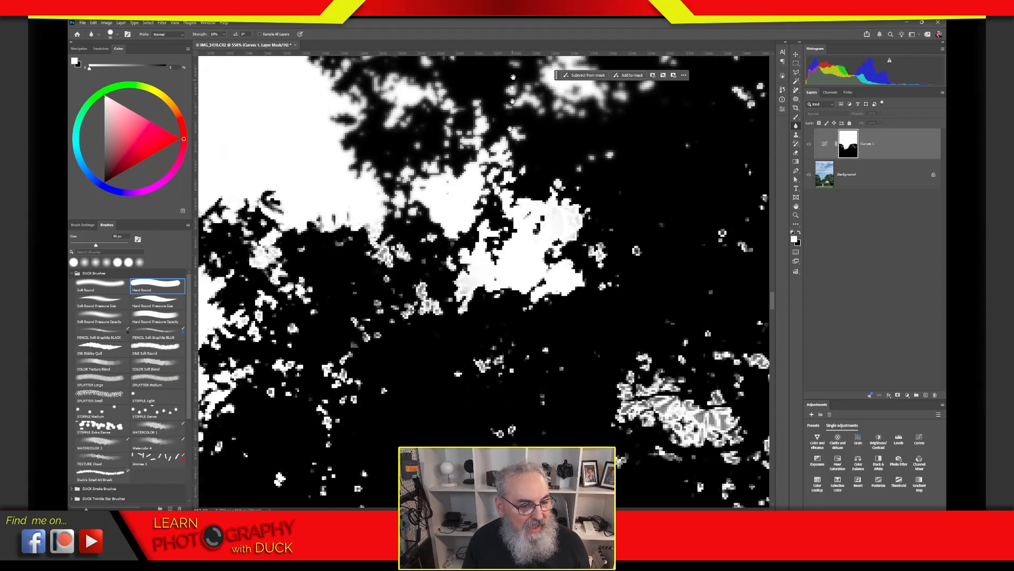
{"action": "mouse_move", "coordinate": [506, 206]}
{"action": "left_mouse_down"}
{"action": "mouse_move", "coordinate": [453, 217]}
{"action": "mouse_move", "coordinate": [465, 322]}
{"action": "mouse_move", "coordinate": [247, 216]}
{"action": "left_mouse_up"}
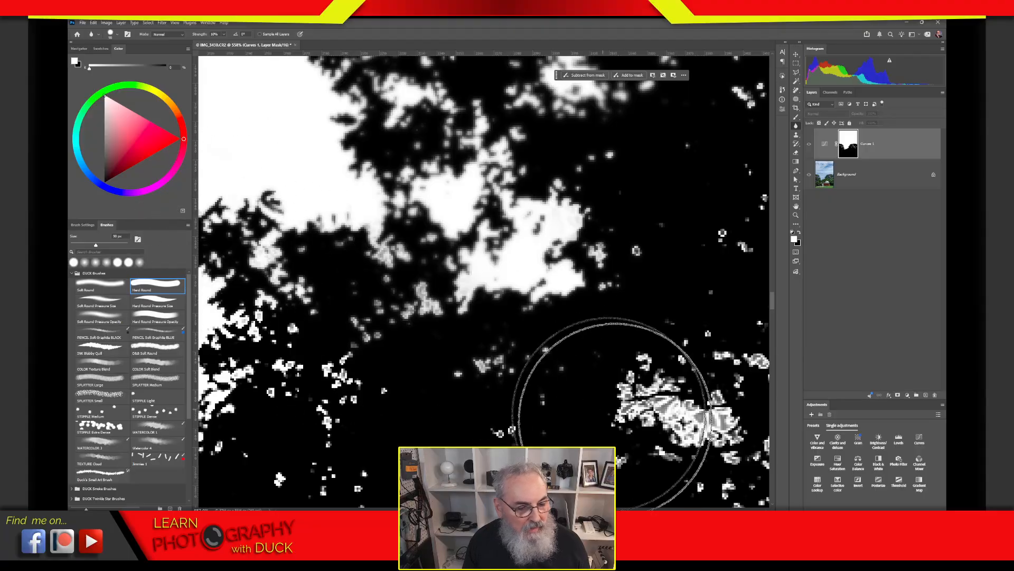
{"action": "mouse_move", "coordinate": [615, 412]}
{"action": "left_mouse_down"}
{"action": "mouse_move", "coordinate": [670, 367]}
{"action": "mouse_move", "coordinate": [716, 428]}
{"action": "left_mouse_up"}
{"action": "mouse_move", "coordinate": [447, 423]}
{"action": "left_mouse_down"}
{"action": "mouse_move", "coordinate": [583, 290]}
{"action": "mouse_move", "coordinate": [639, 253]}
{"action": "left_mouse_up"}
{"action": "mouse_move", "coordinate": [528, 214]}
{"action": "left_mouse_down"}
{"action": "mouse_move", "coordinate": [402, 215]}
{"action": "mouse_move", "coordinate": [369, 308]}
{"action": "mouse_move", "coordinate": [399, 417]}
{"action": "mouse_move", "coordinate": [465, 449]}
{"action": "left_mouse_up"}
{"action": "mouse_move", "coordinate": [423, 415]}
{"action": "left_mouse_down"}
{"action": "mouse_move", "coordinate": [566, 349]}
{"action": "mouse_move", "coordinate": [660, 267]}
{"action": "mouse_move", "coordinate": [415, 300]}
{"action": "mouse_move", "coordinate": [594, 423]}
{"action": "mouse_move", "coordinate": [432, 392]}
{"action": "mouse_move", "coordinate": [502, 338]}
{"action": "mouse_move", "coordinate": [634, 269]}
{"action": "left_mouse_up"}
{"action": "mouse_move", "coordinate": [564, 239]}
{"action": "left_mouse_down"}
{"action": "mouse_move", "coordinate": [423, 367]}
{"action": "mouse_move", "coordinate": [429, 429]}
{"action": "mouse_move", "coordinate": [504, 245]}
{"action": "mouse_move", "coordinate": [507, 293]}
{"action": "mouse_move", "coordinate": [566, 290]}
{"action": "mouse_move", "coordinate": [550, 369]}
{"action": "mouse_move", "coordinate": [573, 370]}
{"action": "mouse_move", "coordinate": [573, 382]}
{"action": "left_mouse_up"}
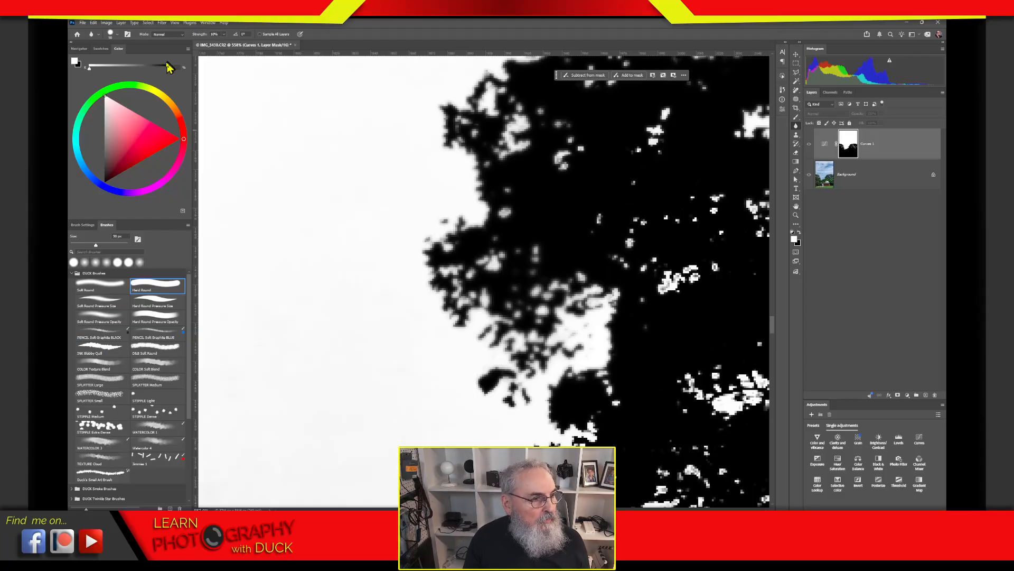
Blur the mask's outer foliage edge at about 50% strength, and return to the photo to inspect the tree against the sky.
{"action": "left_click_drag", "start_coordinate": [218, 36], "coordinate": [247, 37]}
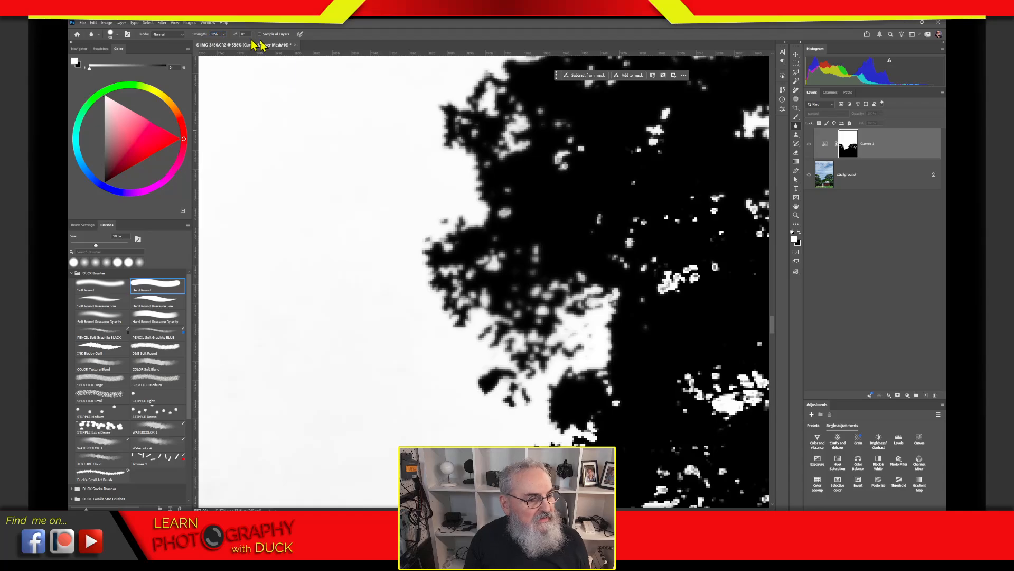
{"action": "mouse_move", "coordinate": [491, 260]}
{"action": "left_mouse_down"}
{"action": "mouse_move", "coordinate": [473, 214]}
{"action": "mouse_move", "coordinate": [489, 265]}
{"action": "left_mouse_up"}
{"action": "mouse_move", "coordinate": [555, 363]}
{"action": "left_mouse_down"}
{"action": "mouse_move", "coordinate": [580, 272]}
{"action": "mouse_move", "coordinate": [566, 402]}
{"action": "mouse_move", "coordinate": [577, 432]}
{"action": "mouse_move", "coordinate": [461, 349]}
{"action": "mouse_move", "coordinate": [457, 189]}
{"action": "mouse_move", "coordinate": [490, 124]}
{"action": "mouse_move", "coordinate": [593, 183]}
{"action": "mouse_move", "coordinate": [657, 356]}
{"action": "left_mouse_up"}
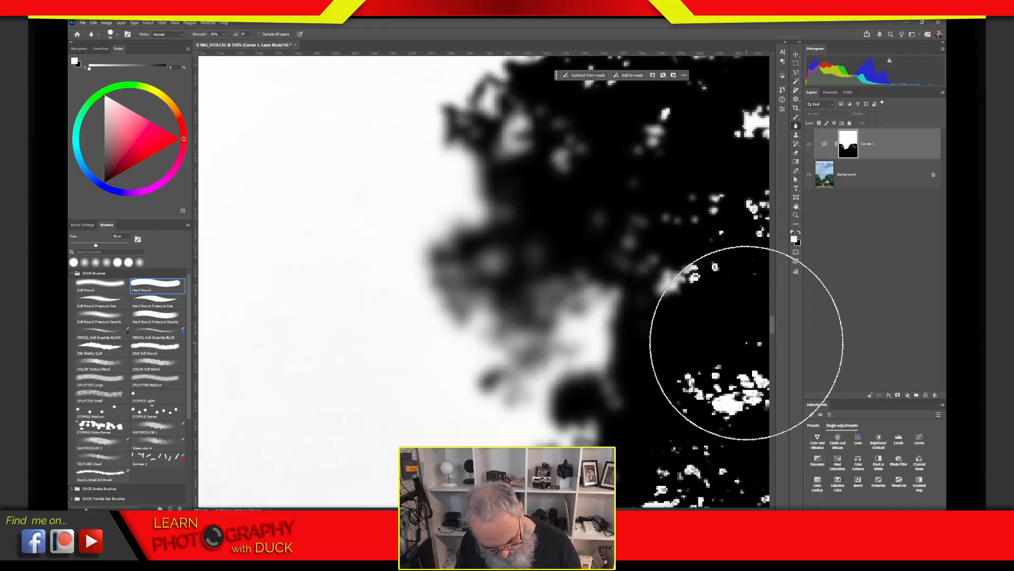
{"action": "left_click", "coordinate": [825, 150]}
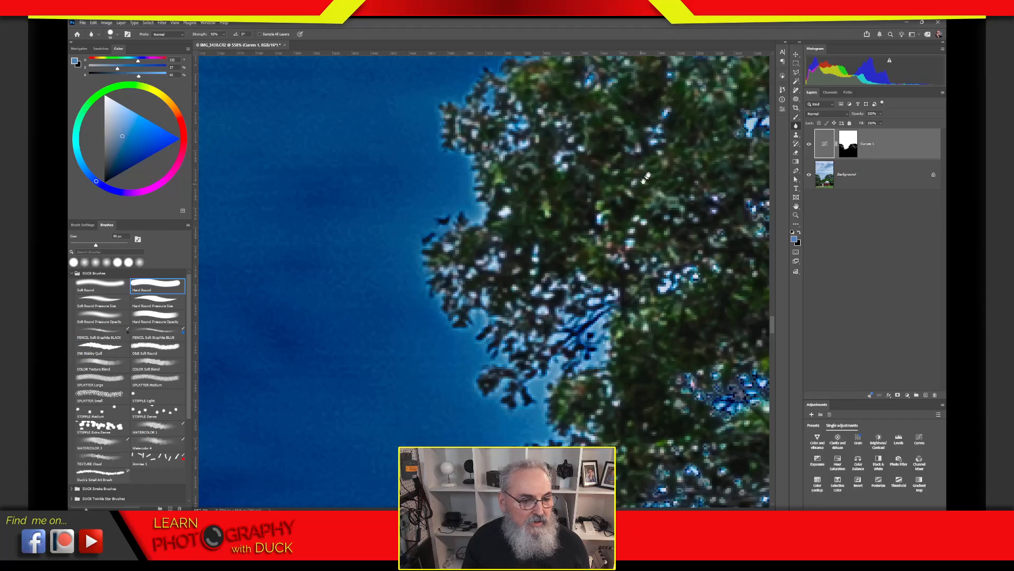
{"action": "left_click_drag", "start_coordinate": [644, 181], "coordinate": [531, 236]}
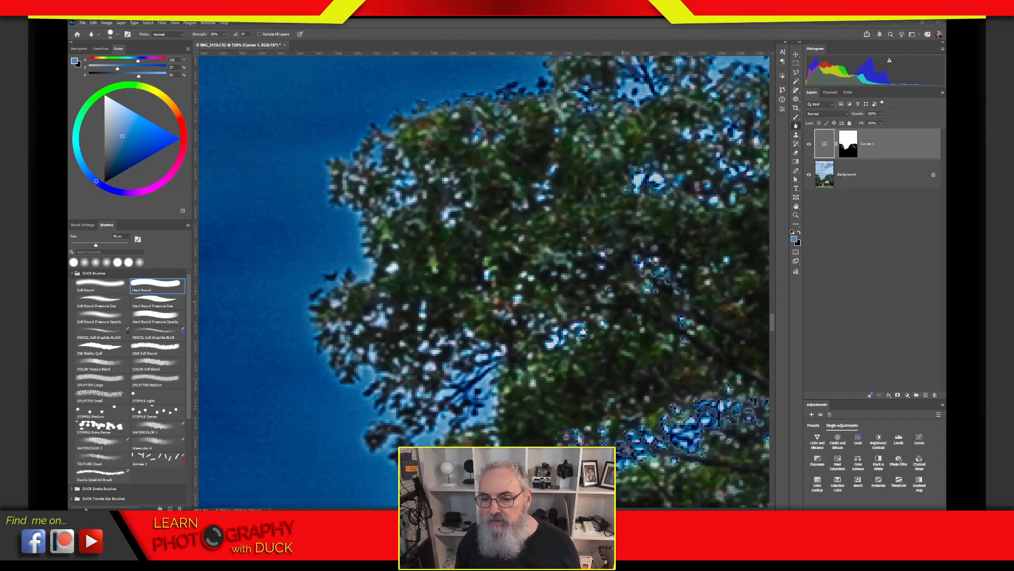
Switch to Lightroom Classic and select the flag-on-ladder photo together with the blue sky photo.
{"action": "key", "text": "alt+Tab"}
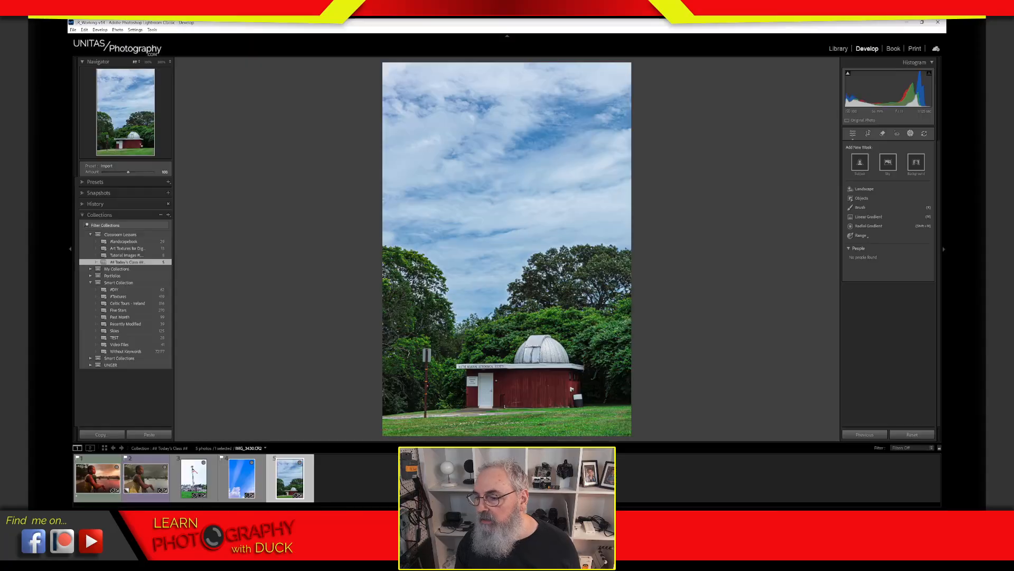
{"action": "left_click", "coordinate": [200, 485]}
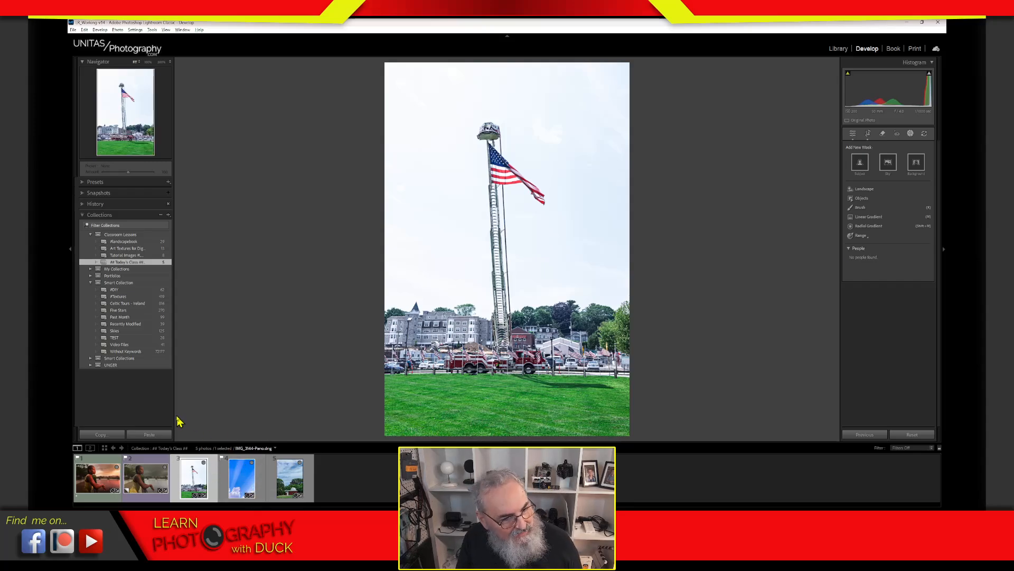
{"action": "left_click", "coordinate": [239, 479]}
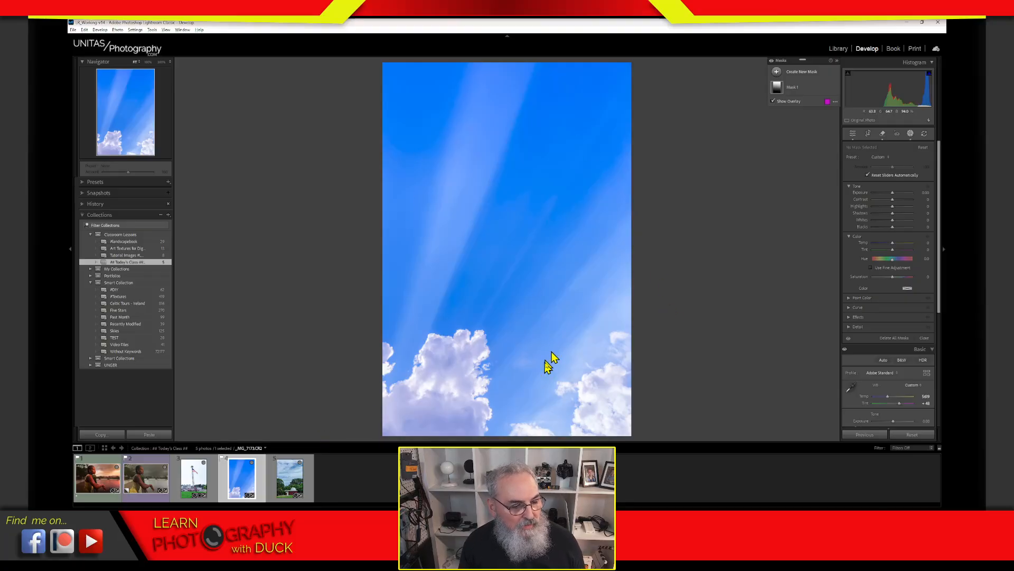
{"action": "left_click", "coordinate": [188, 478], "text": "ctrl"}
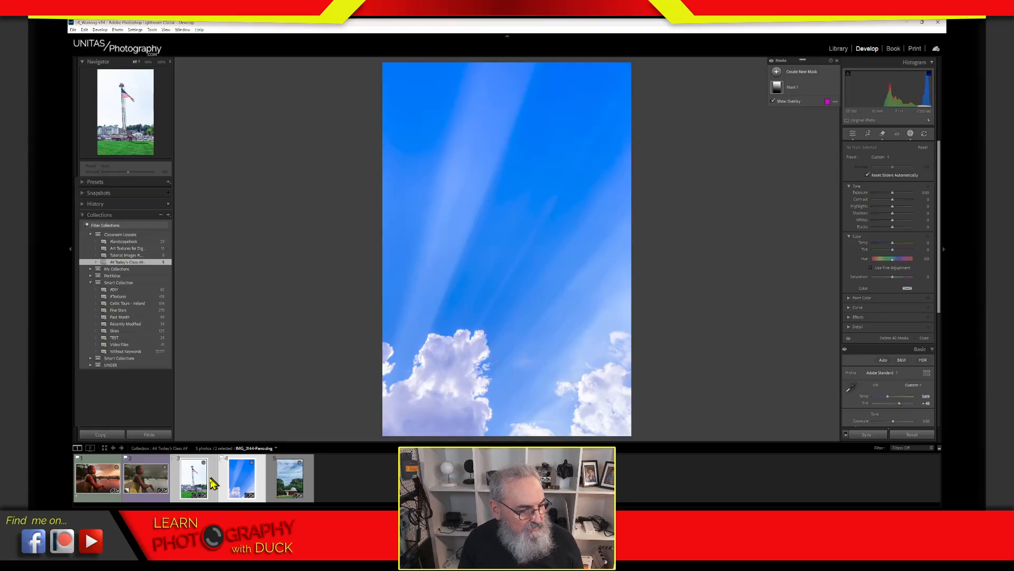
Make the flag-on-ladder photo the active one and open it with the blue sky photo as layers in Photoshop.
{"action": "left_click", "coordinate": [203, 482]}
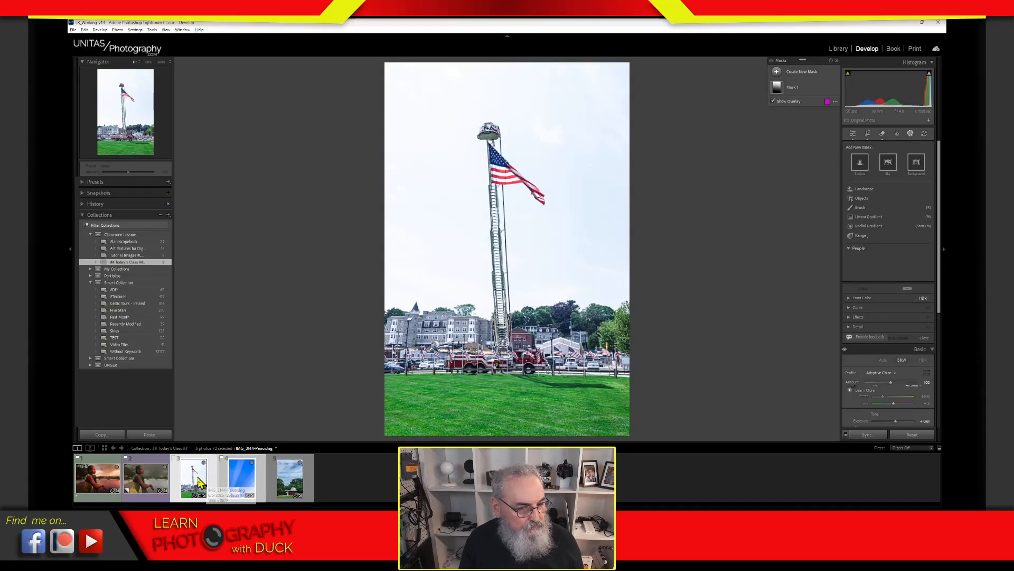
{"action": "right_click", "coordinate": [498, 201]}
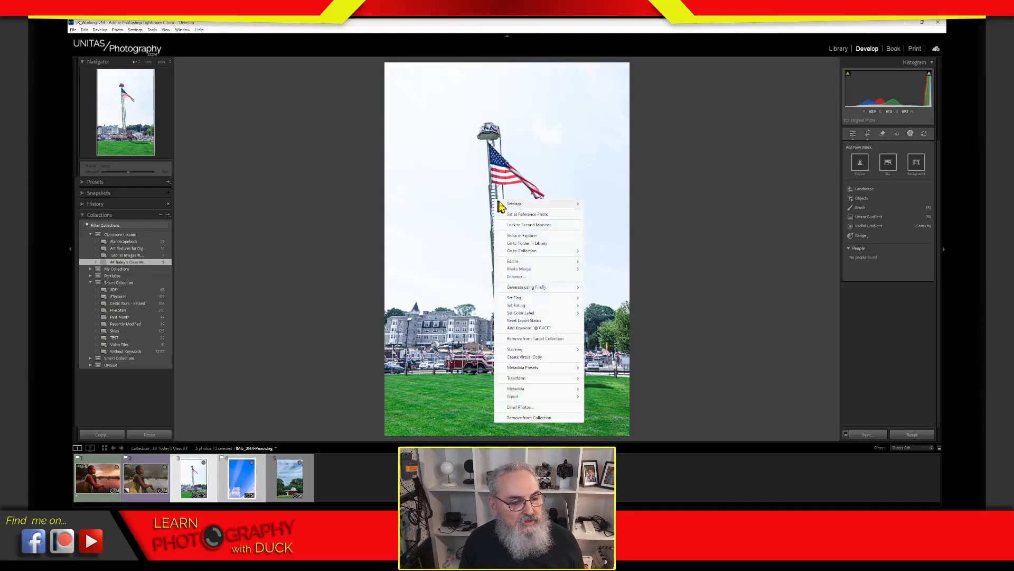
{"action": "mouse_move", "coordinate": [543, 264]}
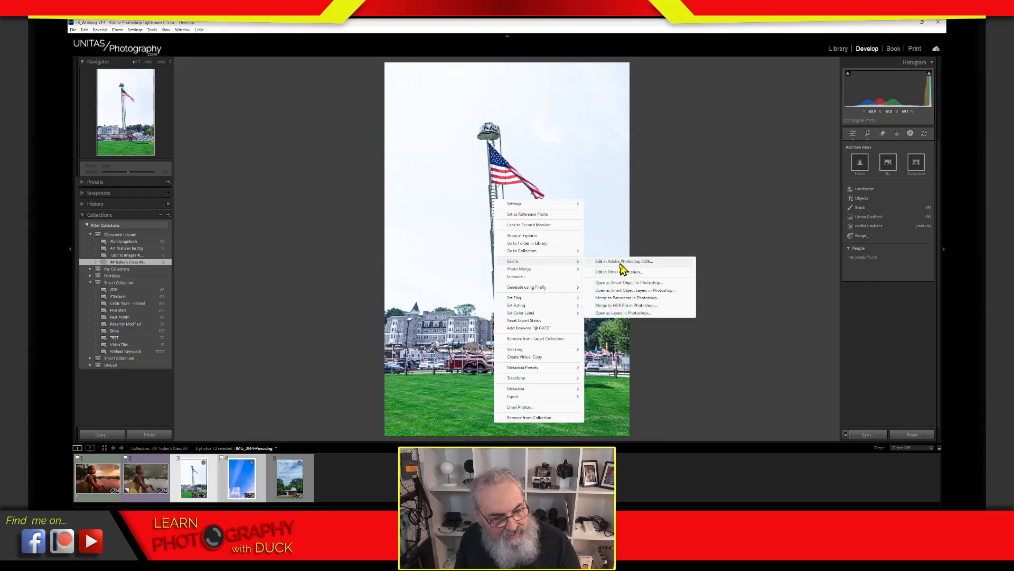
{"action": "left_click", "coordinate": [623, 315]}
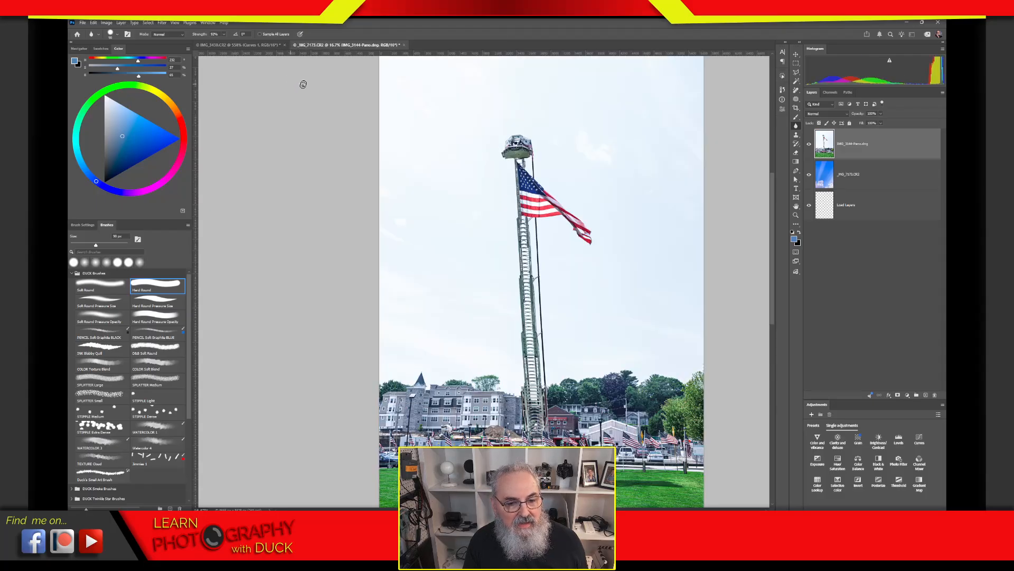
Close the earlier tree document with the Curves adjustment without saving it, keeping the layered flag document open.
{"action": "left_click", "coordinate": [271, 45]}
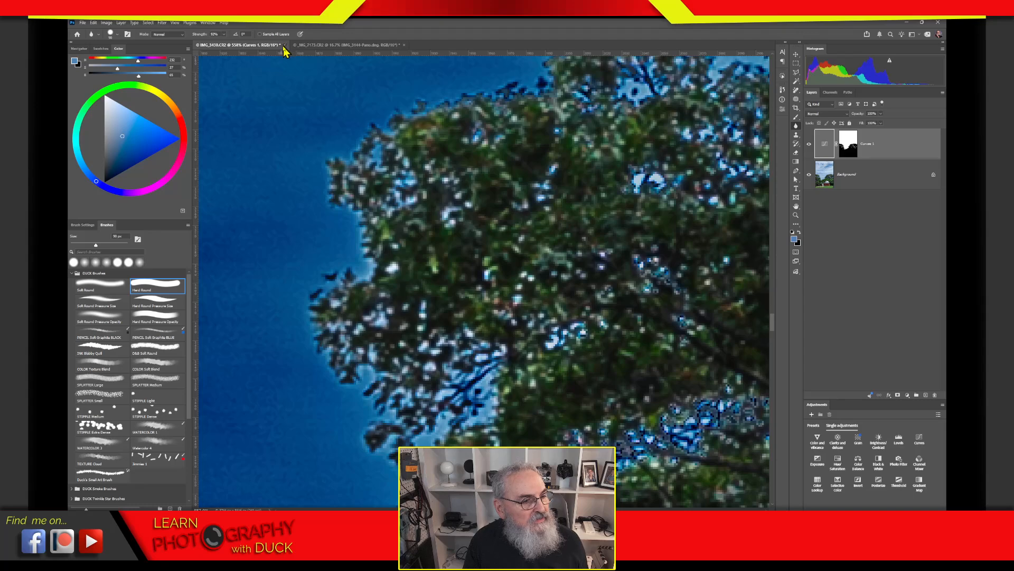
{"action": "left_click", "coordinate": [284, 45]}
{"action": "left_click", "coordinate": [508, 200]}
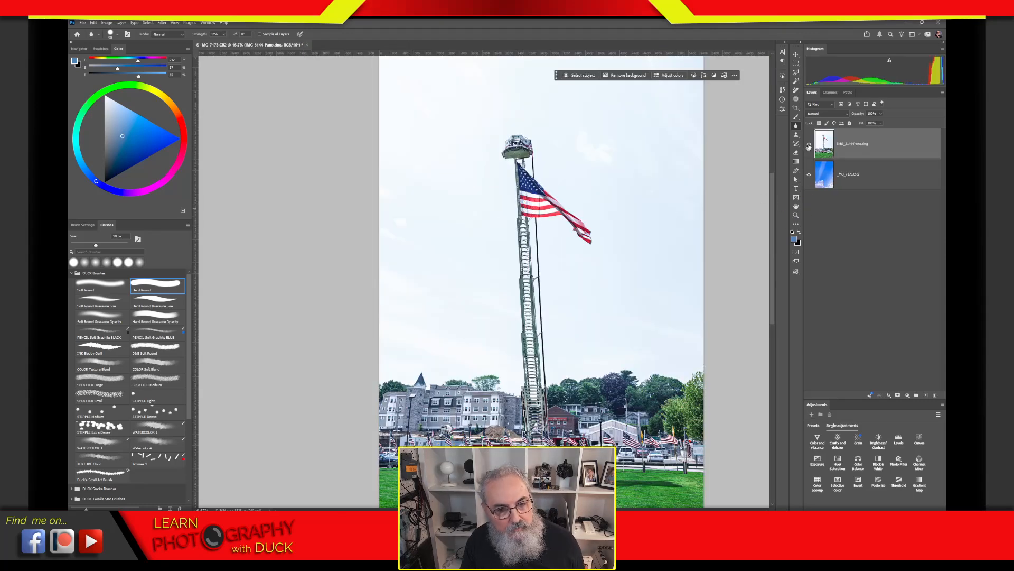
Toggle the flag photo layer's visibility to check how the sky layer beneath fits the canvas.
{"action": "left_click", "coordinate": [809, 145]}
{"action": "left_click", "coordinate": [810, 145]}
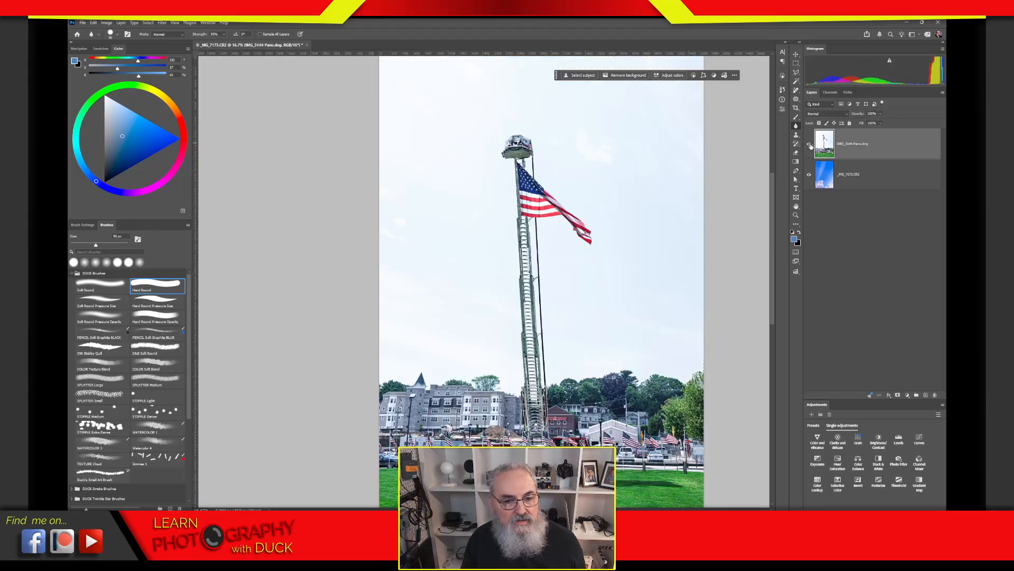
{"action": "left_click", "coordinate": [809, 145]}
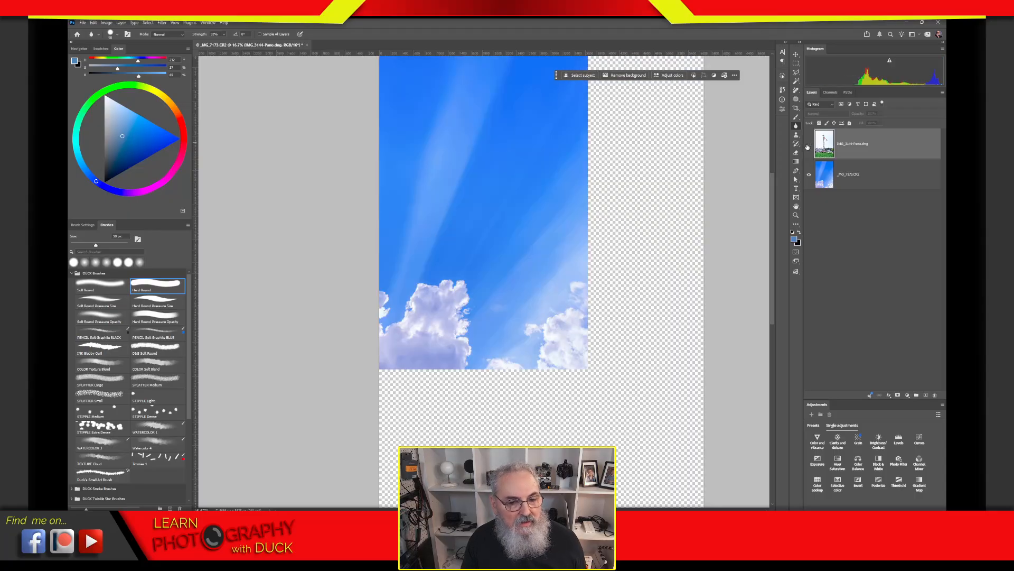
{"action": "left_click", "coordinate": [809, 145]}
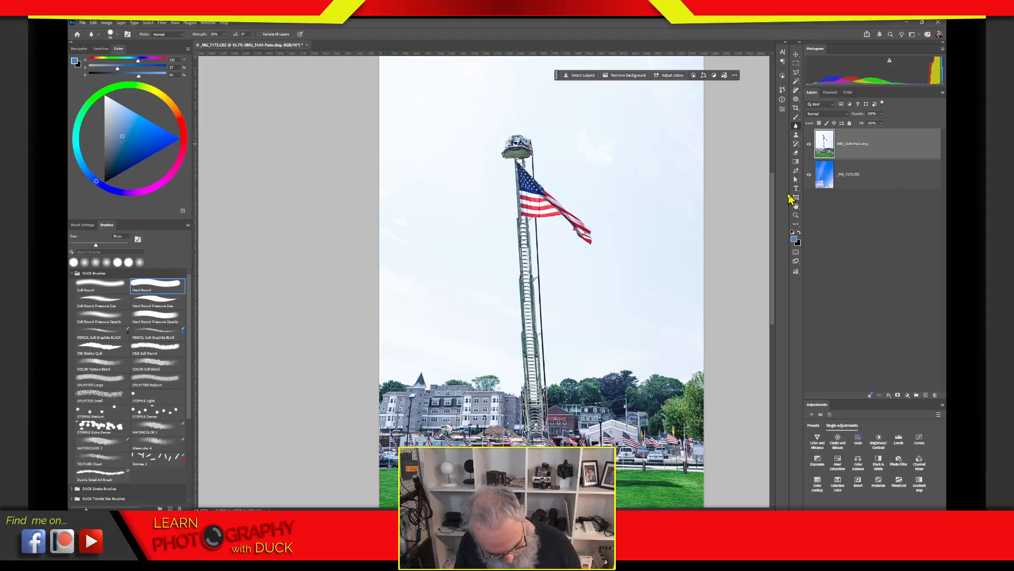
Enlarge the blue sky layer to the full canvas width, placing it on top to scale it and back beneath the flag layer.
{"action": "key", "text": "ctrl+minus"}
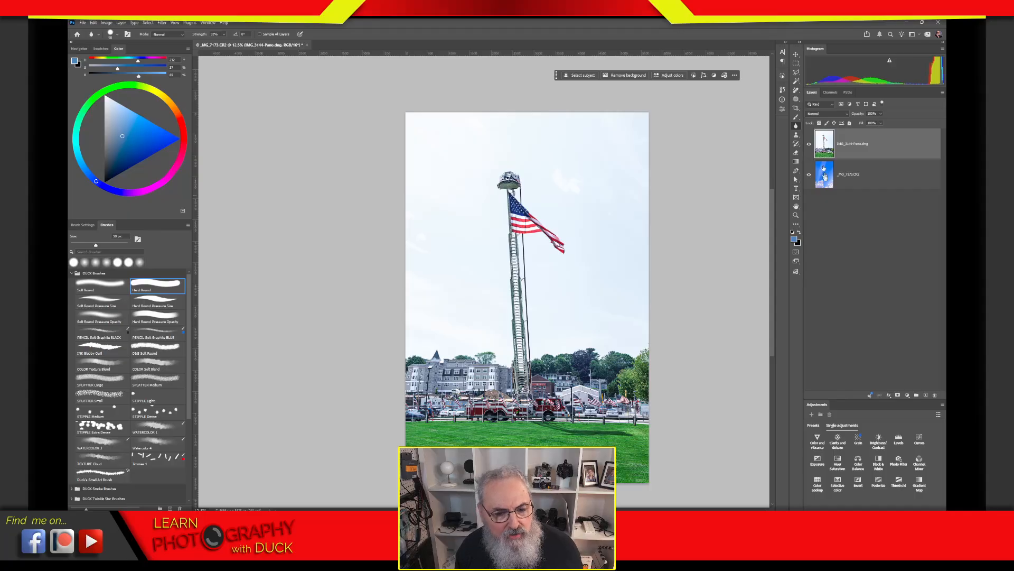
{"action": "left_click_drag", "start_coordinate": [816, 178], "coordinate": [823, 133]}
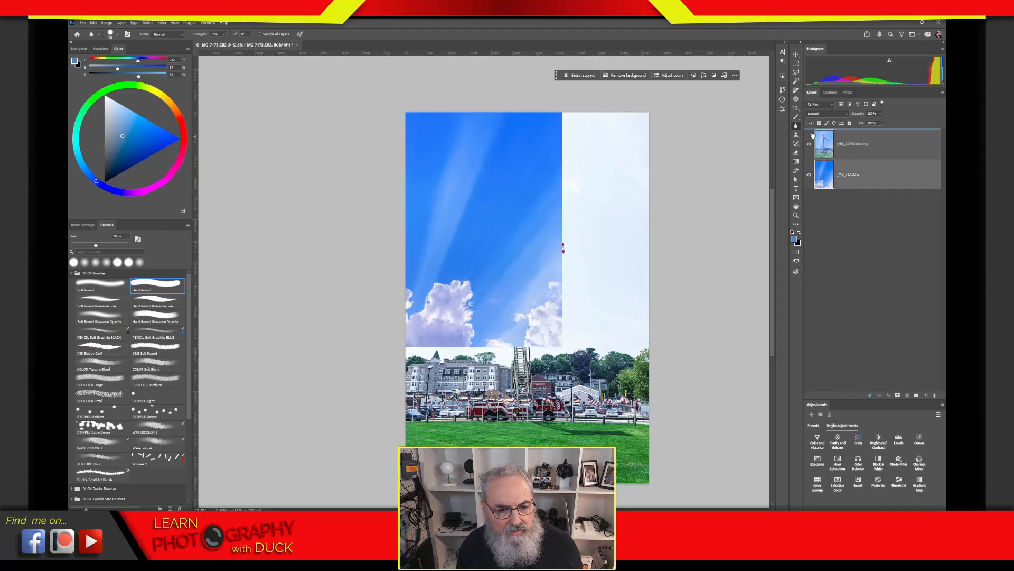
{"action": "key", "text": "v"}
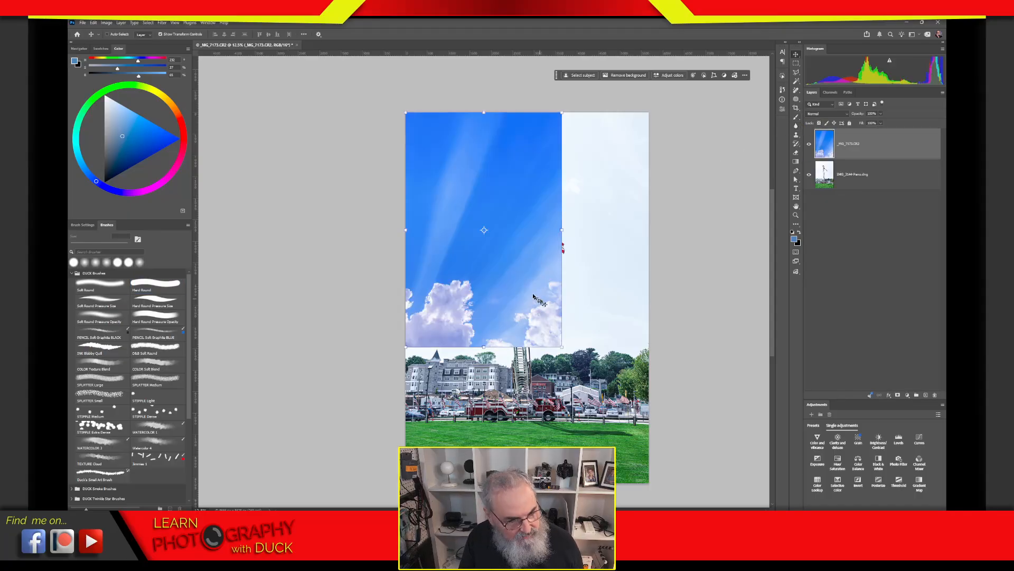
{"action": "left_click_drag", "start_coordinate": [562, 348], "coordinate": [652, 414]}
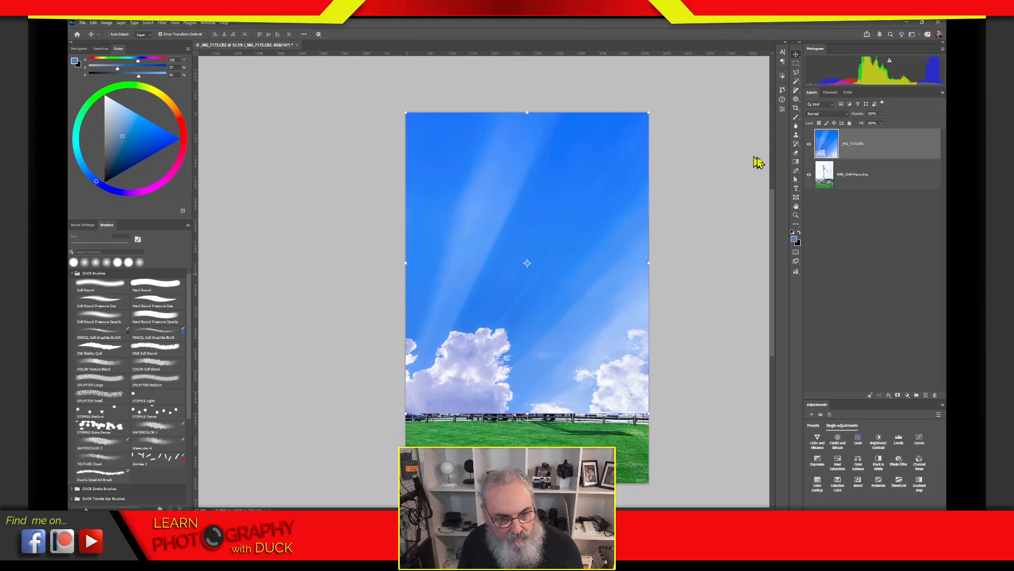
{"action": "key", "text": "Return"}
{"action": "left_click_drag", "start_coordinate": [826, 145], "coordinate": [824, 190]}
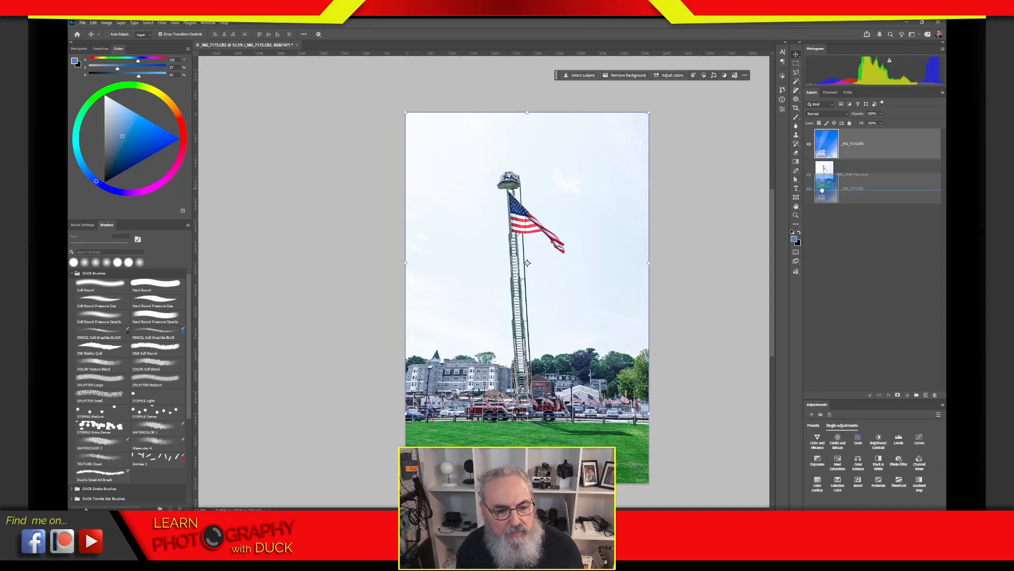
{"action": "left_click", "coordinate": [831, 150]}
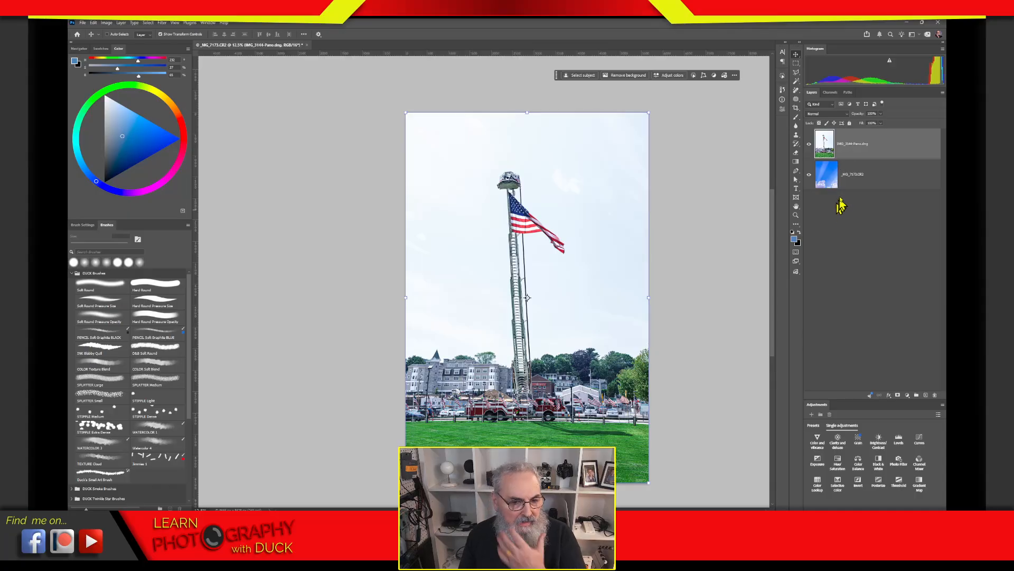
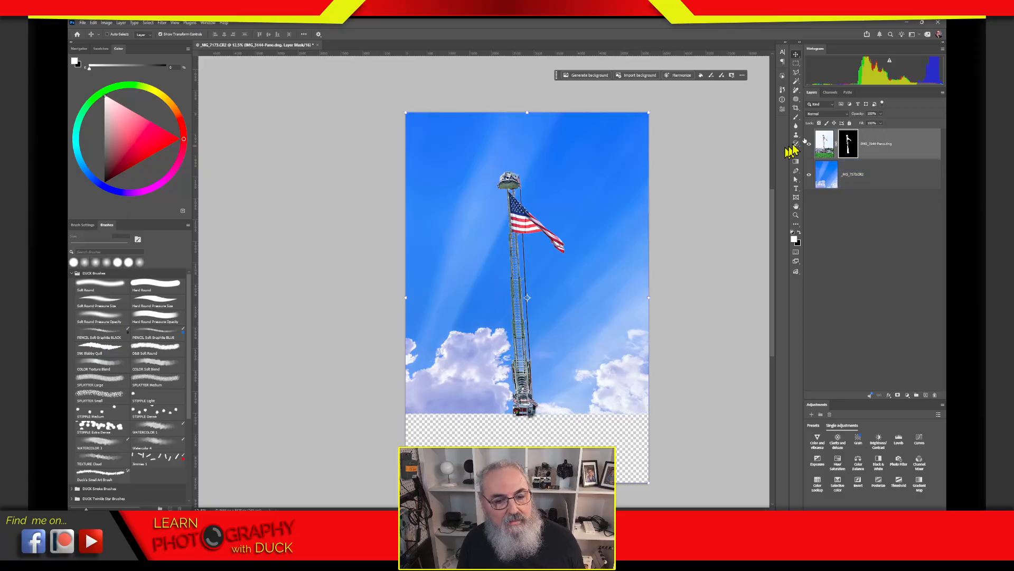
Delete the subject mask from the flag photo layer without applying it.
{"action": "left_click_drag", "start_coordinate": [849, 142], "coordinate": [936, 394]}
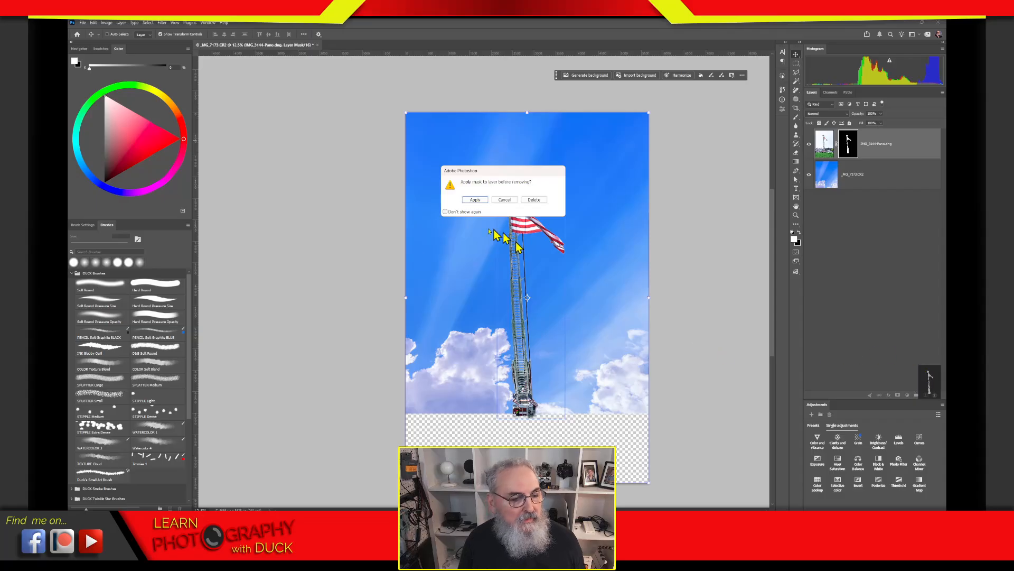
{"action": "left_click", "coordinate": [532, 203]}
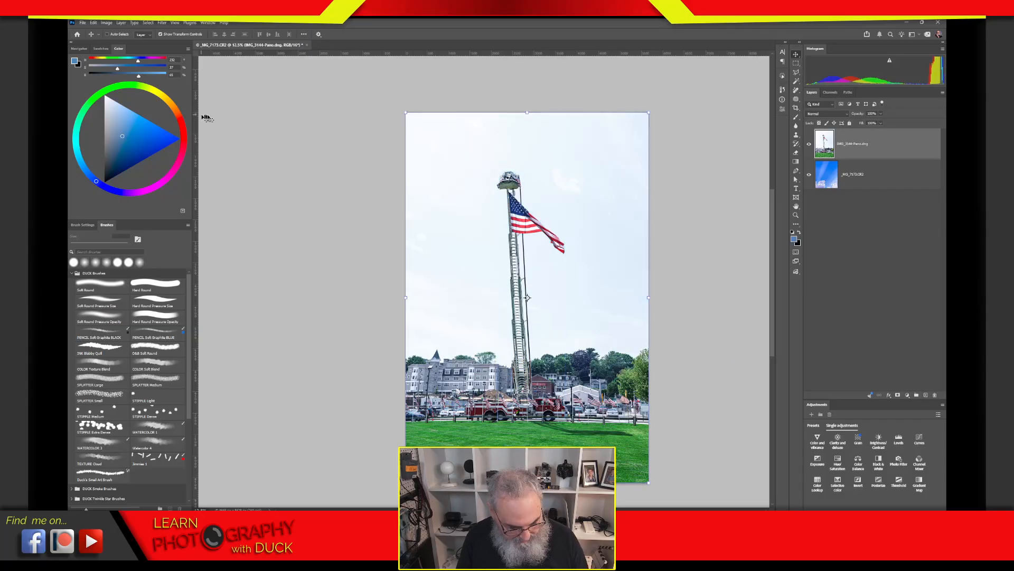
Select the sky in the flag photo with the Sky selection command and add the selection as that layer's mask.
{"action": "left_click", "coordinate": [149, 24]}
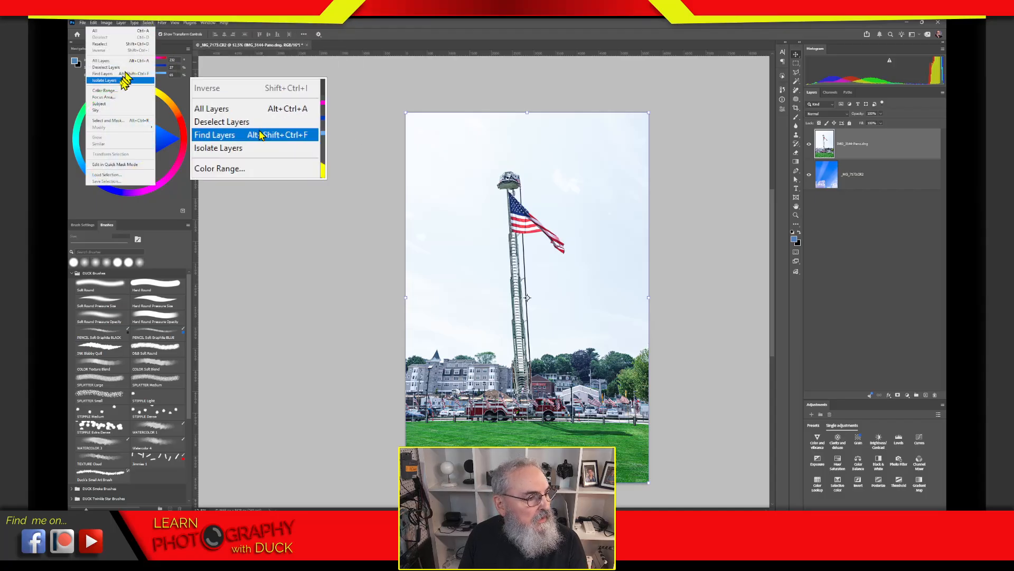
{"action": "left_click", "coordinate": [96, 111]}
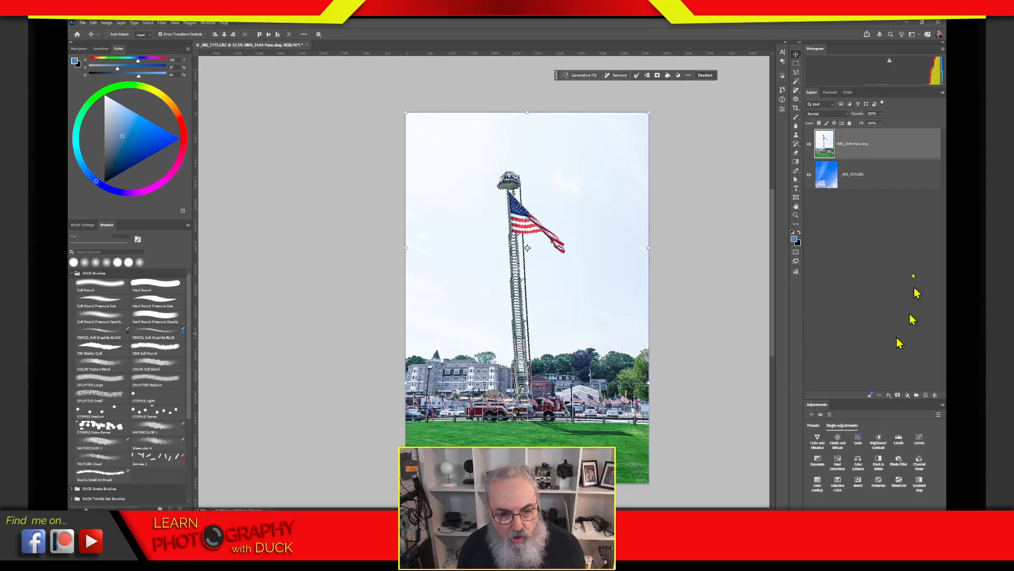
{"action": "left_click", "coordinate": [823, 162]}
{"action": "left_click", "coordinate": [839, 140]}
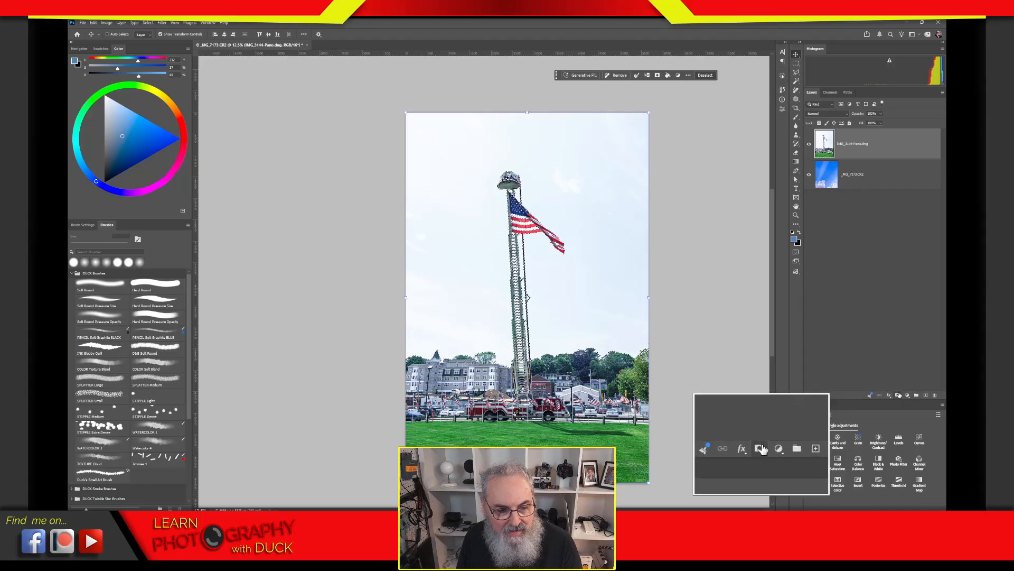
{"action": "left_click", "coordinate": [898, 397]}
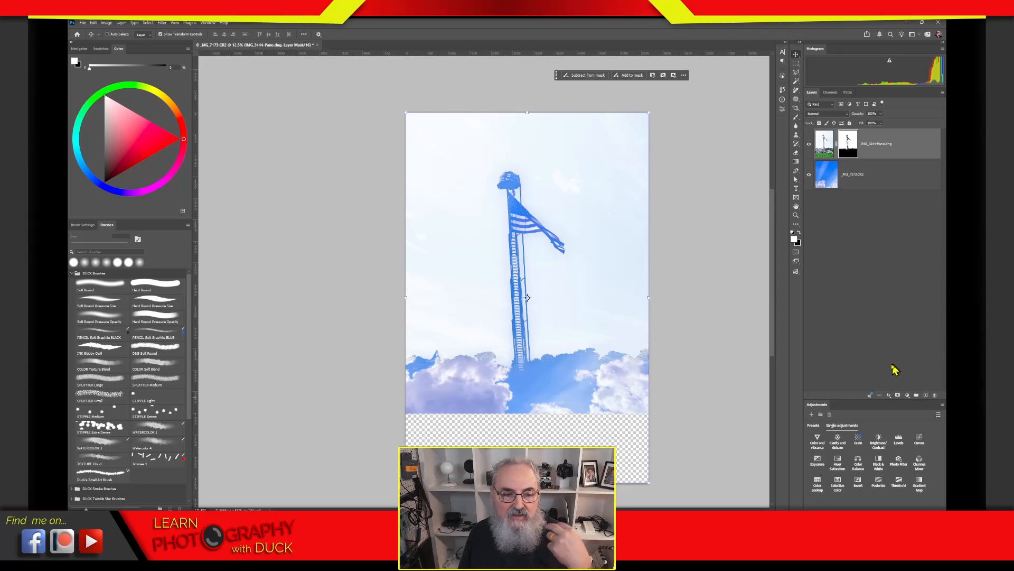
Target the flag layer's mask, show its properties, and invert the mask to replace the pale sky with the blue one.
{"action": "left_click", "coordinate": [846, 173]}
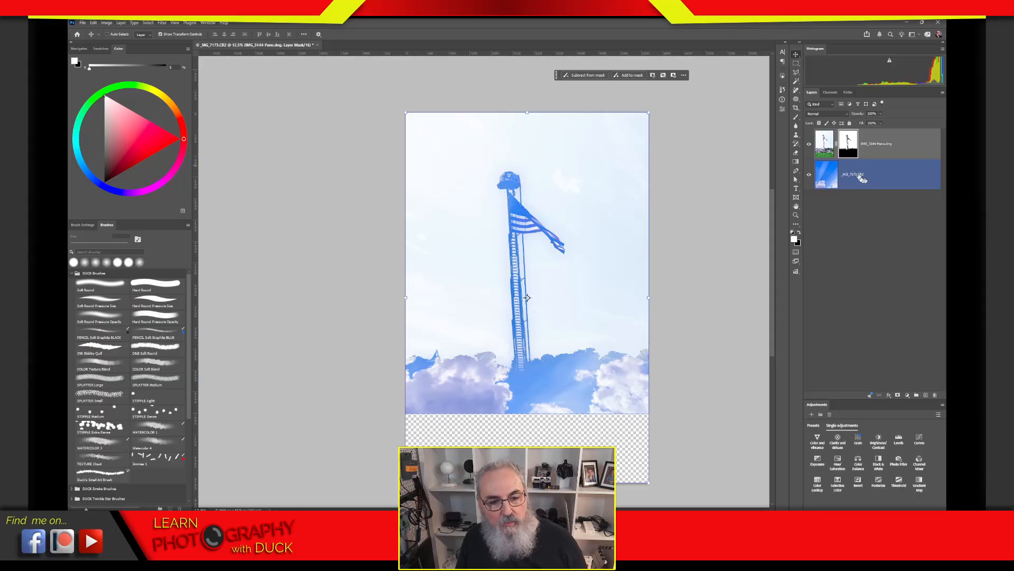
{"action": "left_click", "coordinate": [854, 151]}
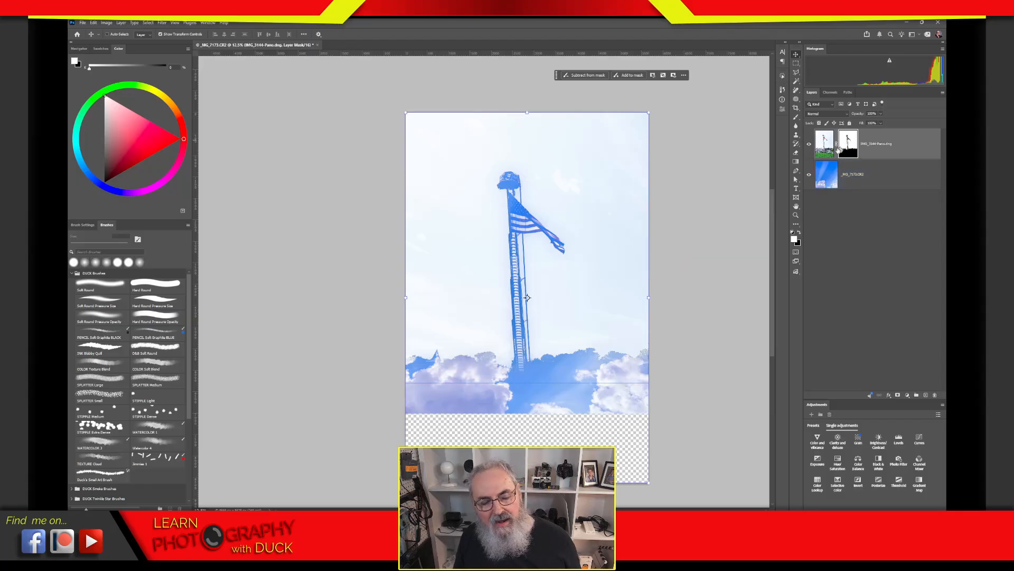
{"action": "left_click", "coordinate": [783, 111]}
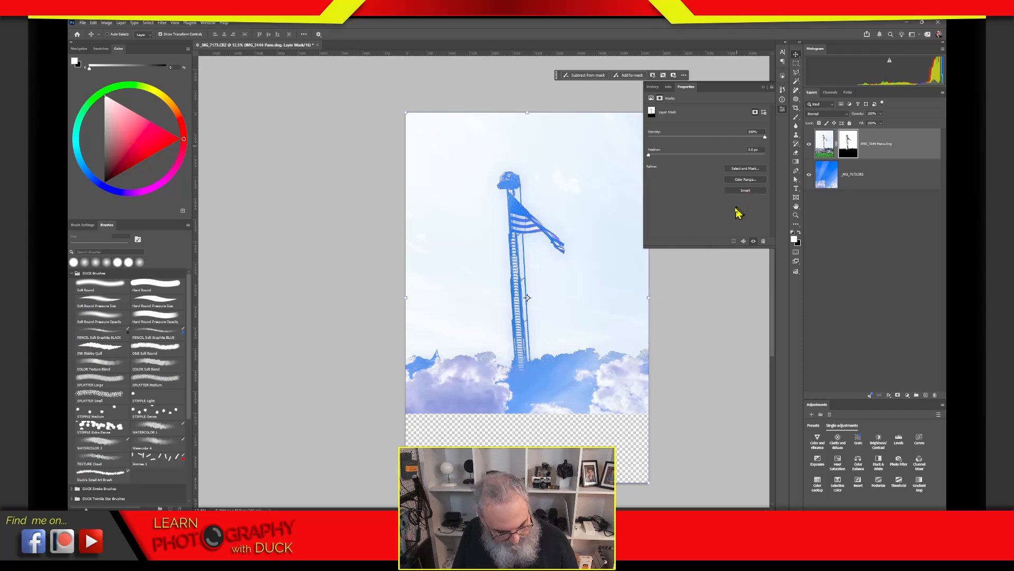
{"action": "key", "text": "ctrl+i"}
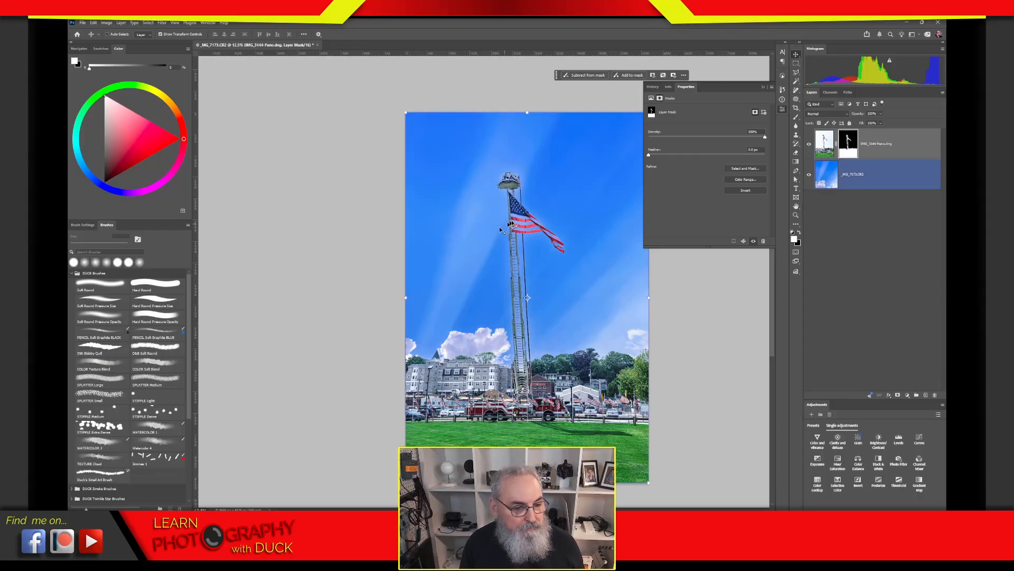
Examine the mask's edges around the flag and the ladder bucket against the blue sky.
{"action": "key", "text": "z"}
{"action": "left_click_drag", "start_coordinate": [515, 218], "coordinate": [392, 310]}
{"action": "key", "text": "v"}
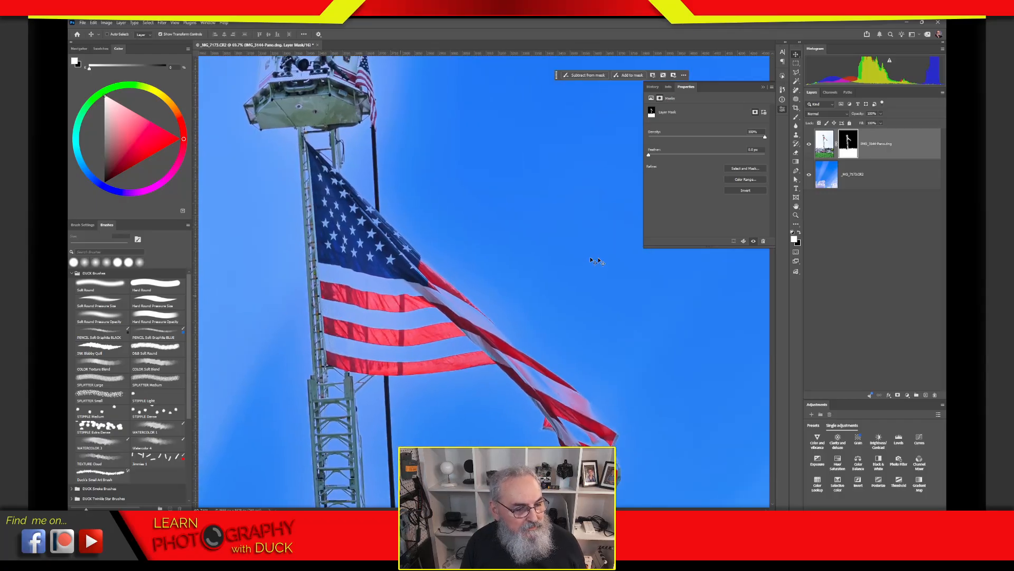
{"action": "left_click_drag", "start_coordinate": [454, 217], "coordinate": [524, 317]}
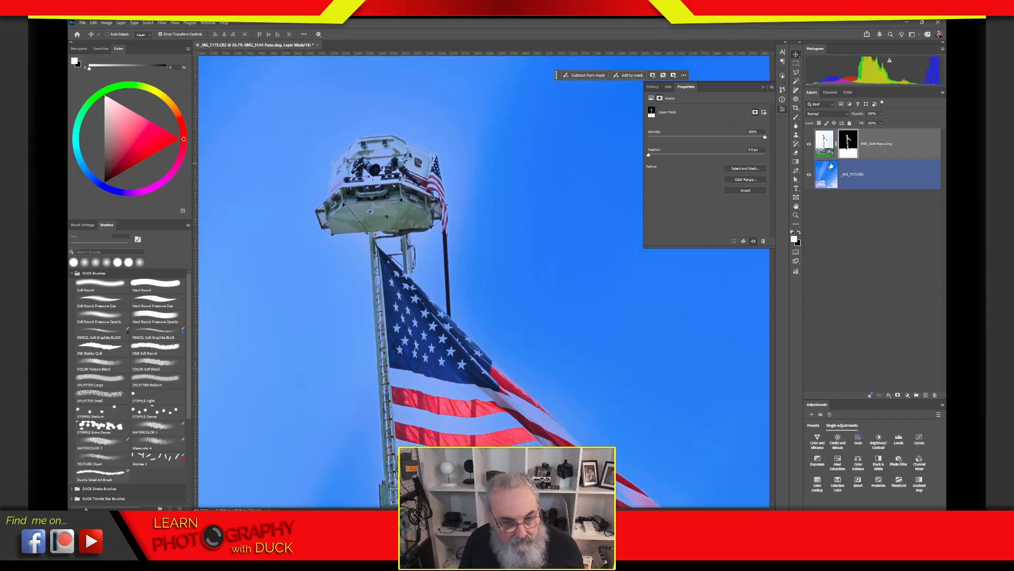
Disable the flag layer's mask and examine the ladder bucket's lower edge up close in the unmasked photo.
{"action": "left_click", "coordinate": [845, 146]}
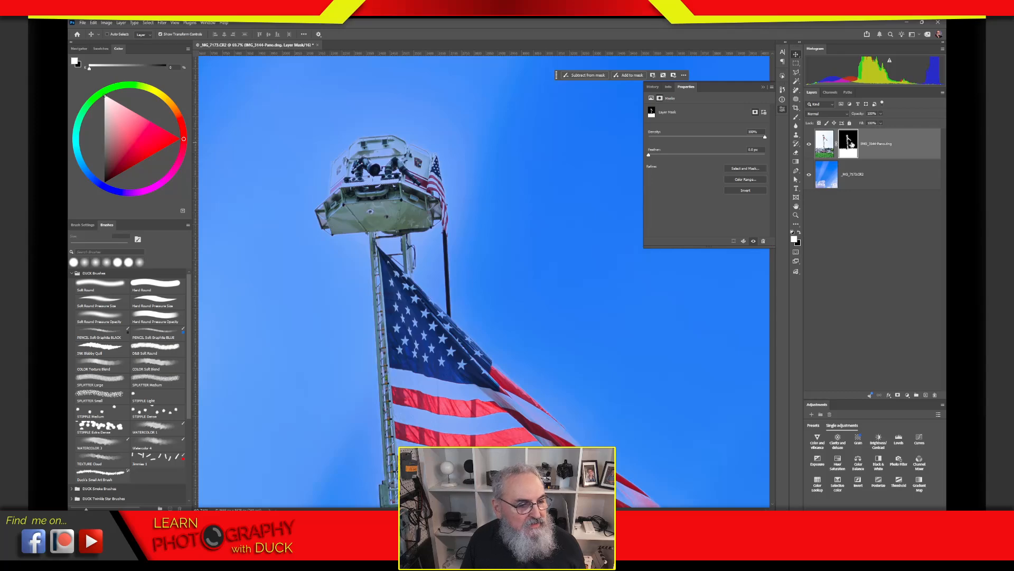
{"action": "left_click", "coordinate": [851, 151], "text": "shift"}
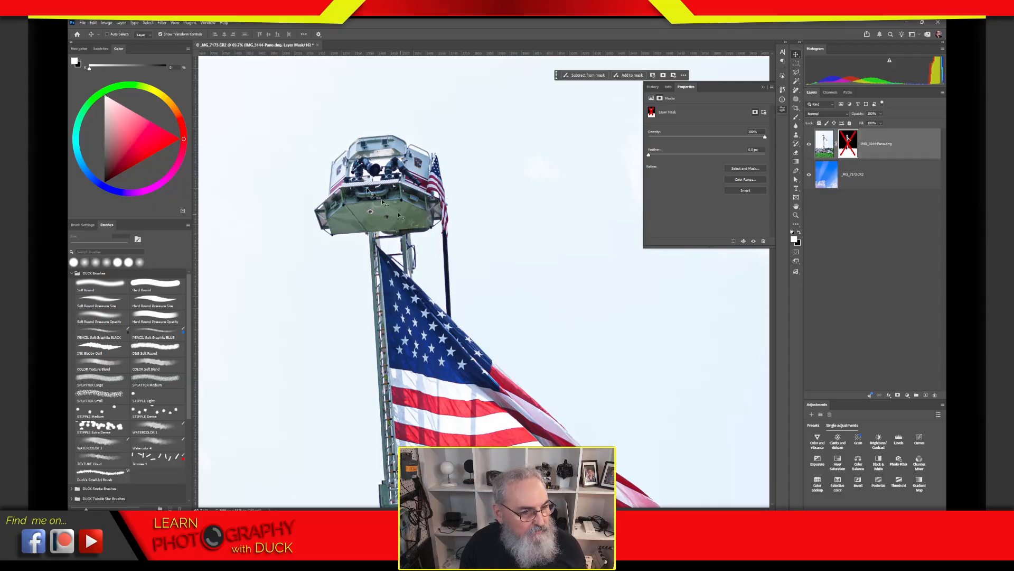
{"action": "key", "text": "z"}
{"action": "left_click_drag", "start_coordinate": [326, 178], "coordinate": [384, 162]}
{"action": "key", "text": "v"}
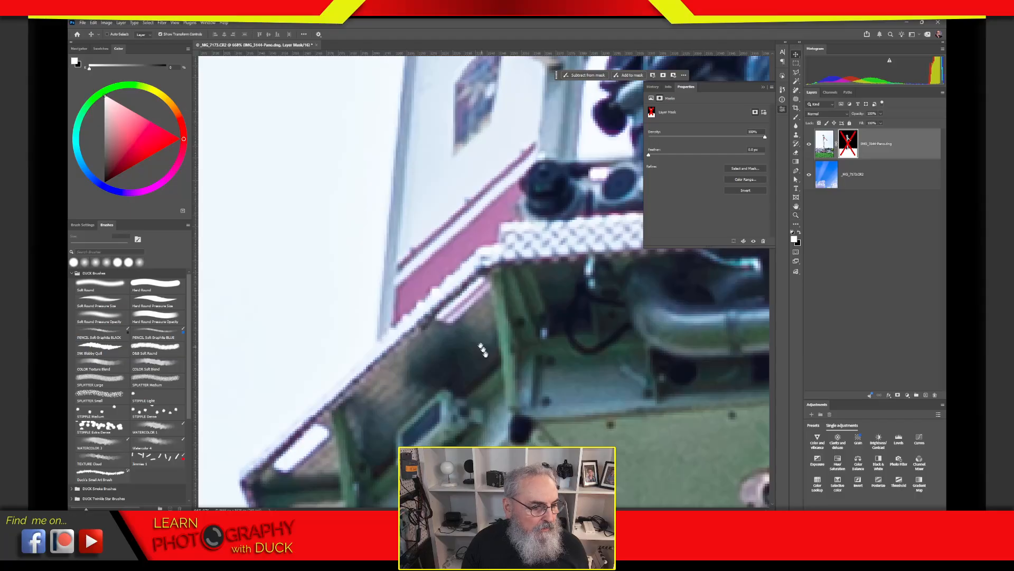
{"action": "left_click_drag", "start_coordinate": [483, 349], "coordinate": [452, 289]}
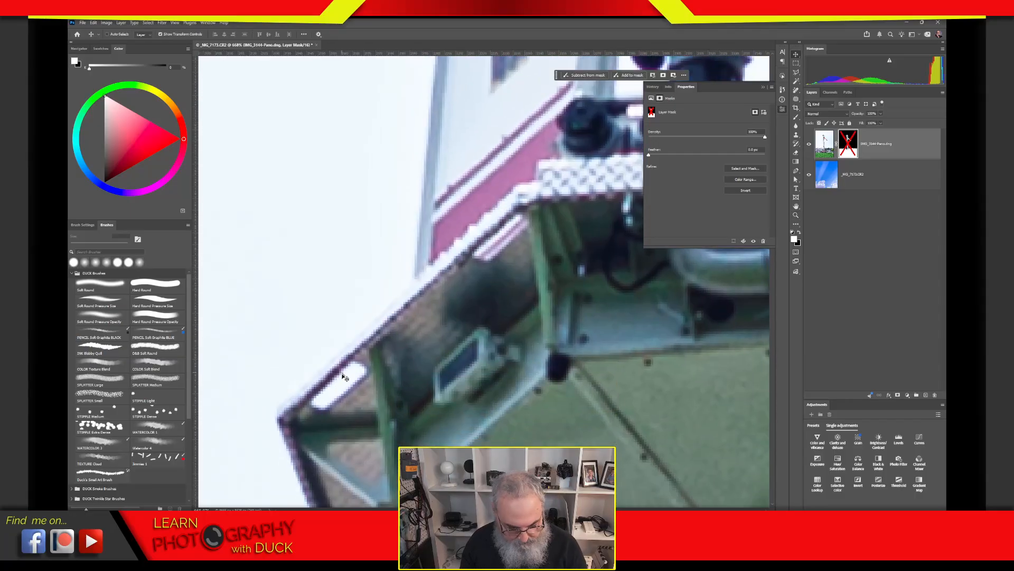
Lower the flag layer's opacity to 30%, re-enable its mask, and target the layer's image instead of the mask.
{"action": "key", "text": "3"}
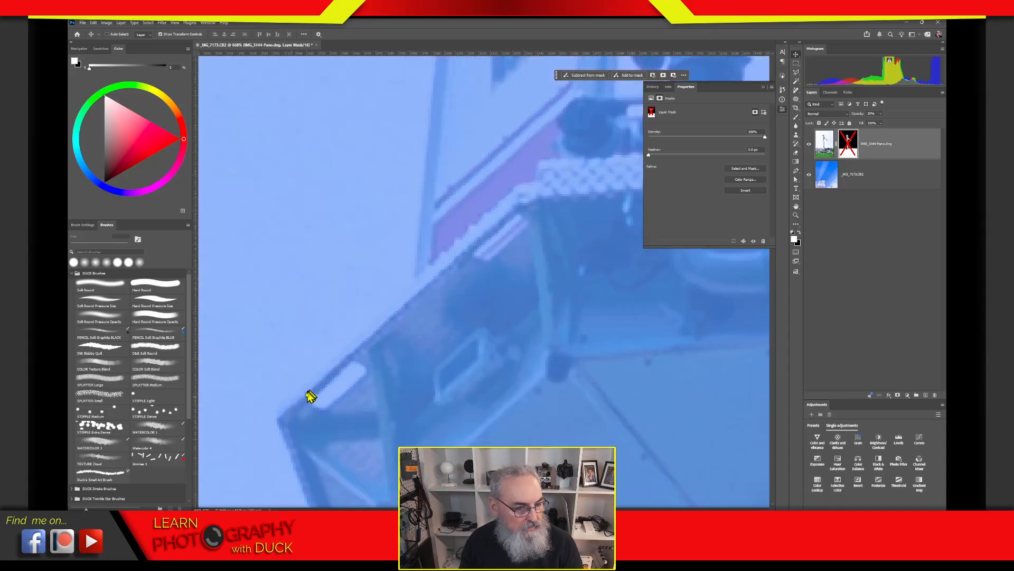
{"action": "left_click_drag", "start_coordinate": [280, 396], "coordinate": [429, 260]}
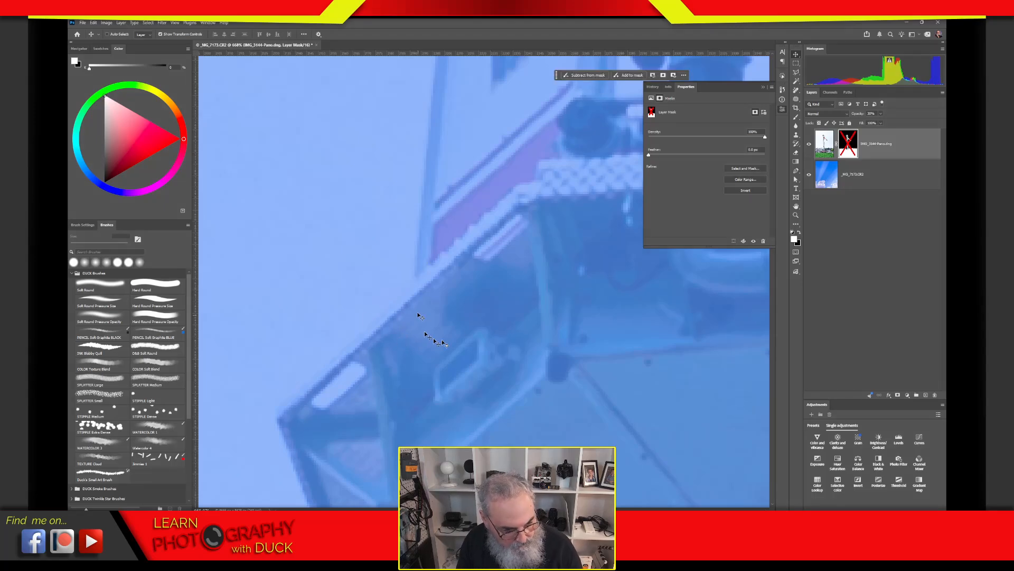
{"action": "left_click", "coordinate": [849, 148], "text": "shift"}
{"action": "left_click", "coordinate": [833, 151]}
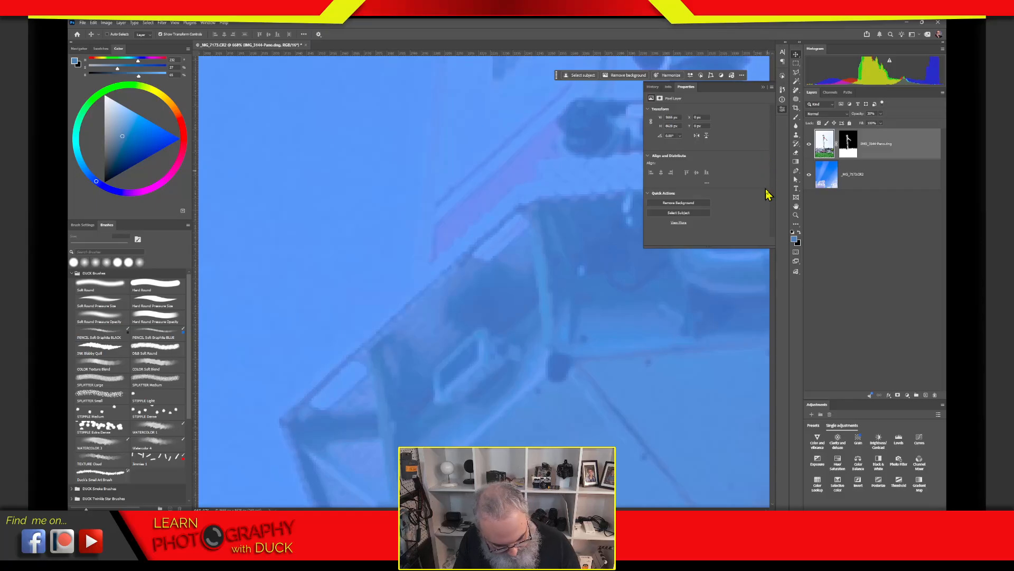
Target the flag layer's mask and restore the layer's opacity to 100%.
{"action": "key", "text": "ctrl+0"}
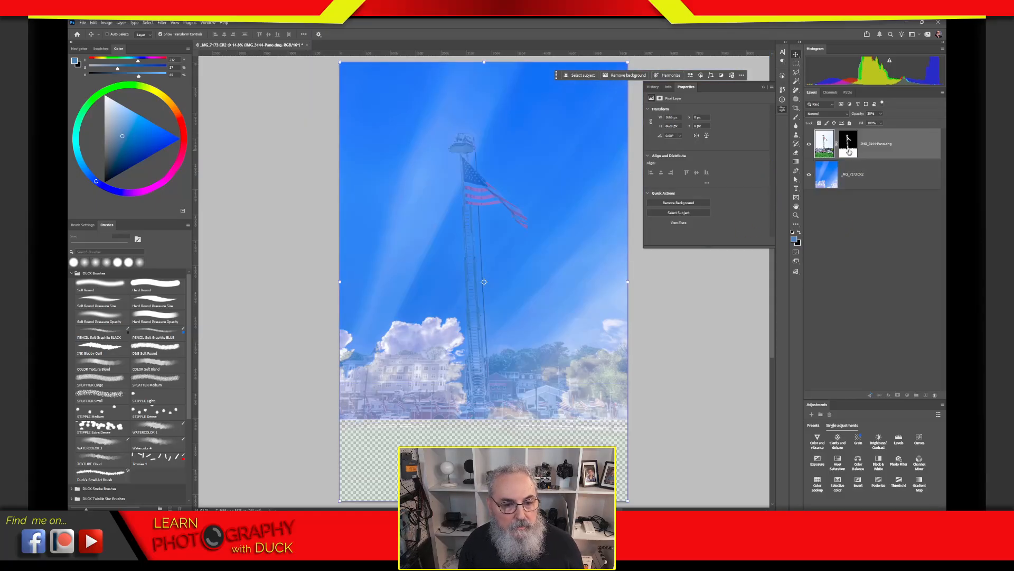
{"action": "left_click", "coordinate": [849, 144]}
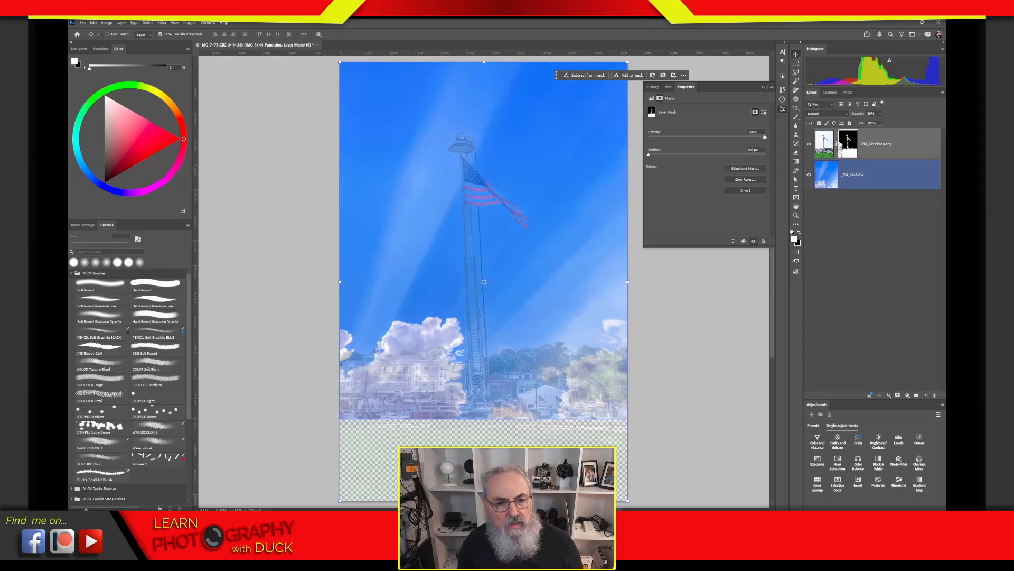
{"action": "left_click_drag", "start_coordinate": [856, 114], "coordinate": [916, 114]}
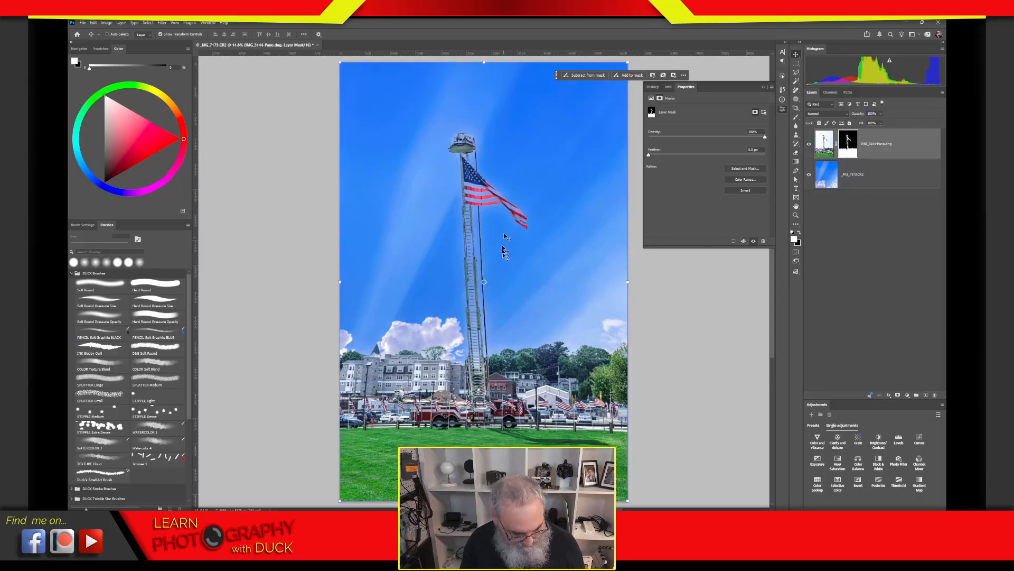
Examine the ladder bucket's masked edges up close against the blue sky, with no layer selected.
{"action": "key", "text": "z"}
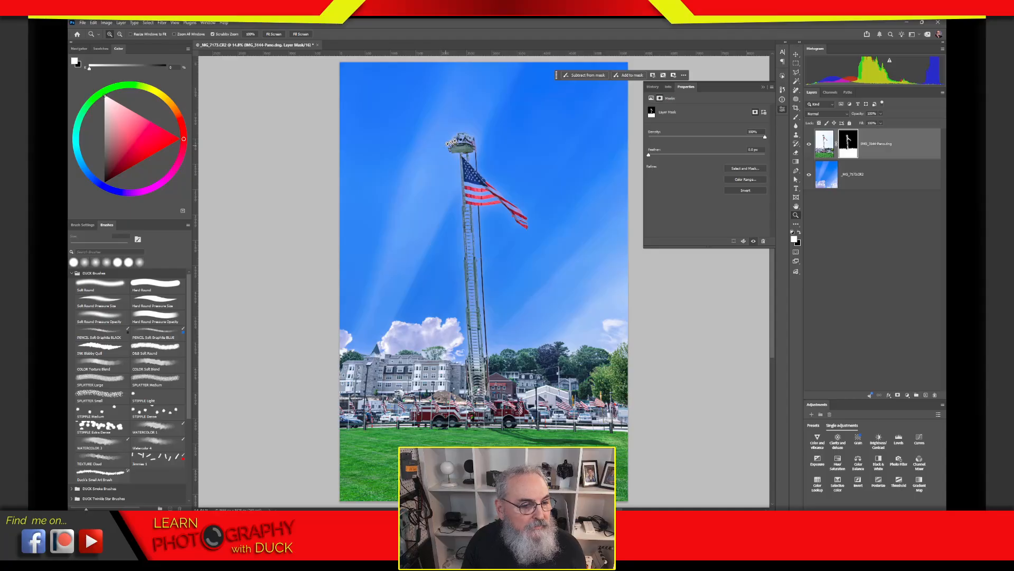
{"action": "left_click_drag", "start_coordinate": [452, 142], "coordinate": [462, 258]}
{"action": "key", "text": "v"}
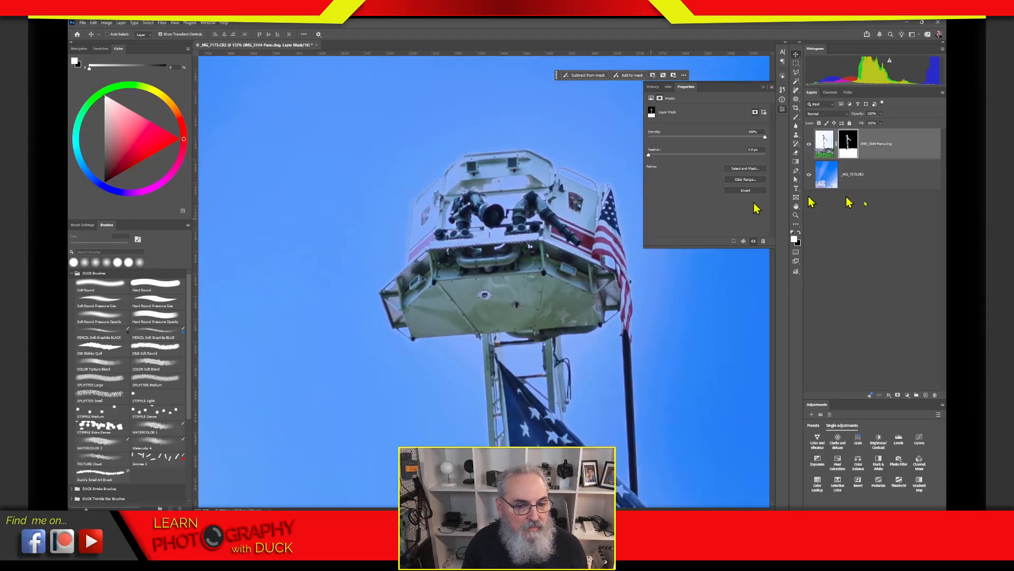
{"action": "left_click", "coordinate": [894, 251]}
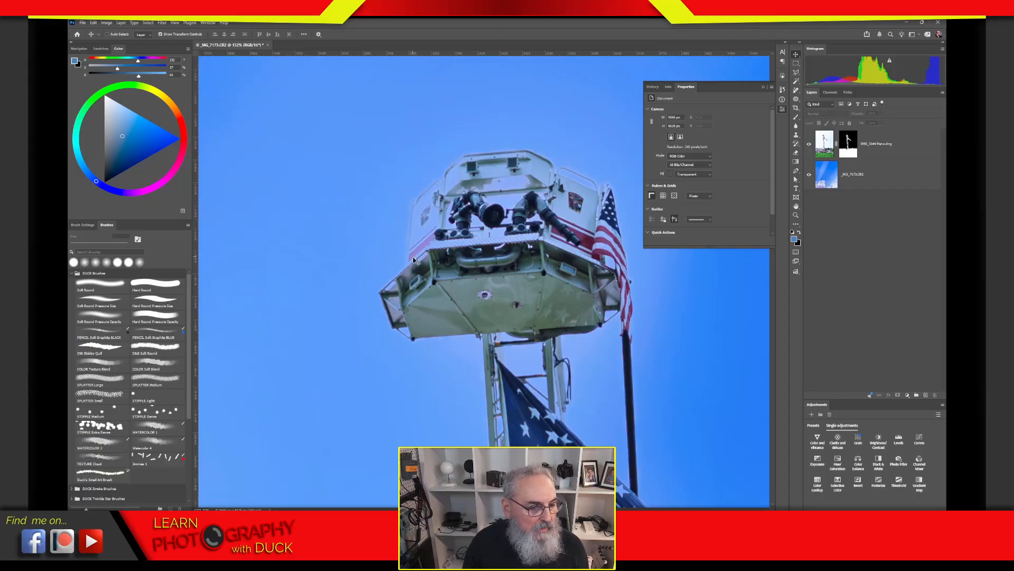
{"action": "left_click", "coordinate": [381, 296], "text": "ctrl"}
{"action": "left_click", "coordinate": [378, 287], "text": "ctrl"}
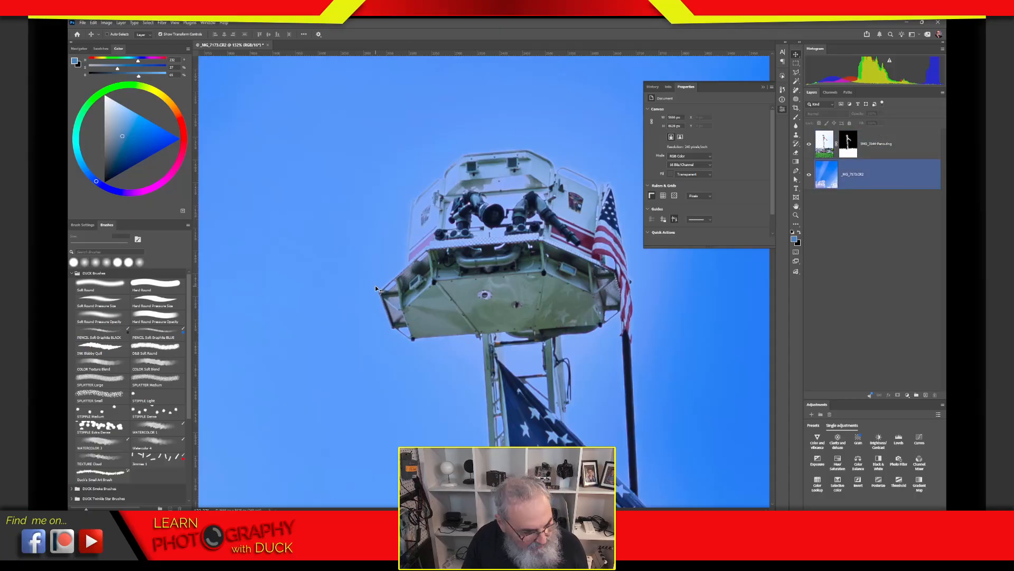
{"action": "key", "text": "ctrl+space"}
{"action": "left_click_drag", "start_coordinate": [378, 282], "coordinate": [421, 244]}
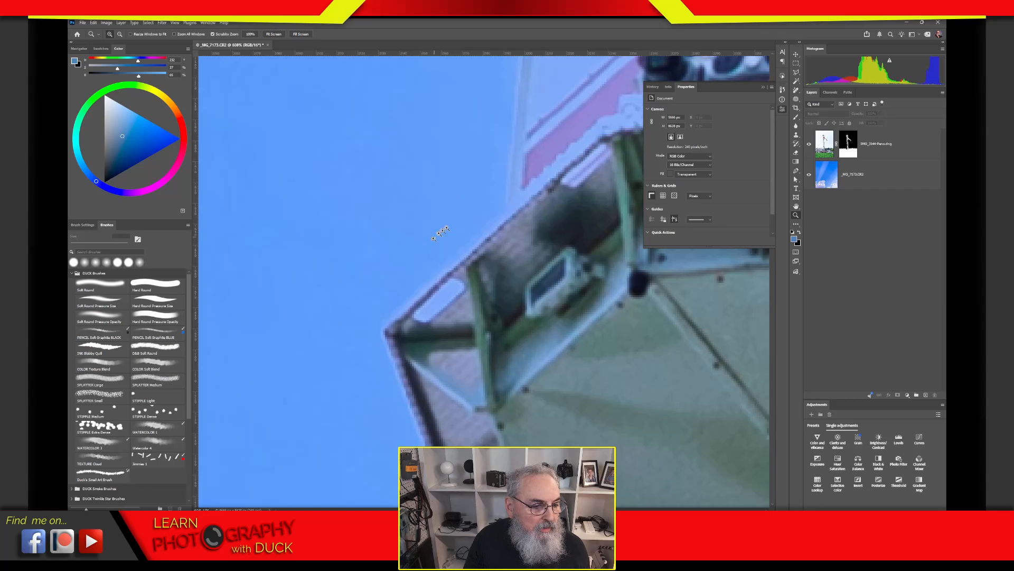
Toggle the flag layer's mask off and on to compare the bucket's edge with the original photo, leaving the mask disabled.
{"action": "left_click", "coordinate": [847, 149]}
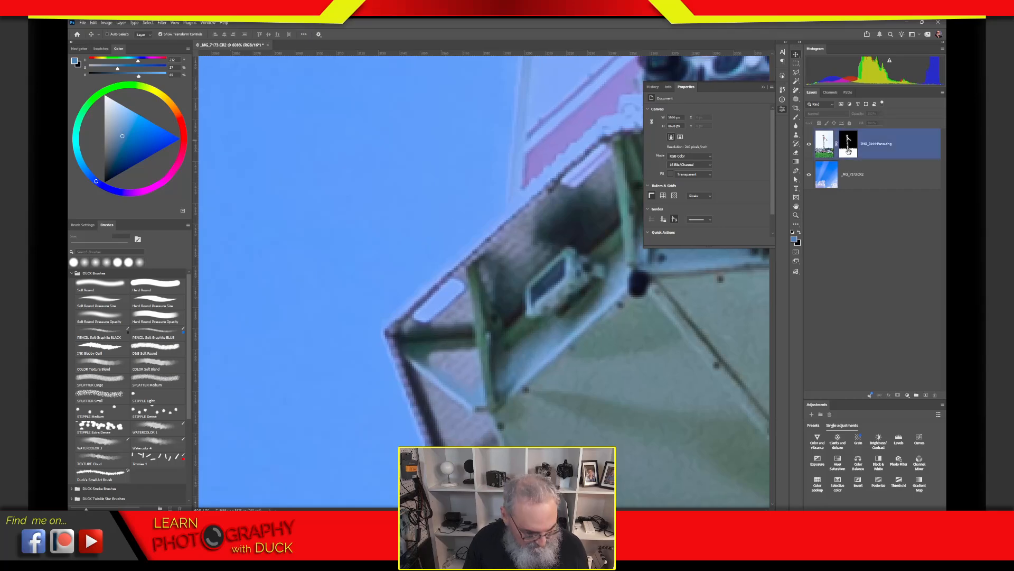
{"action": "left_click", "coordinate": [856, 148], "text": "shift"}
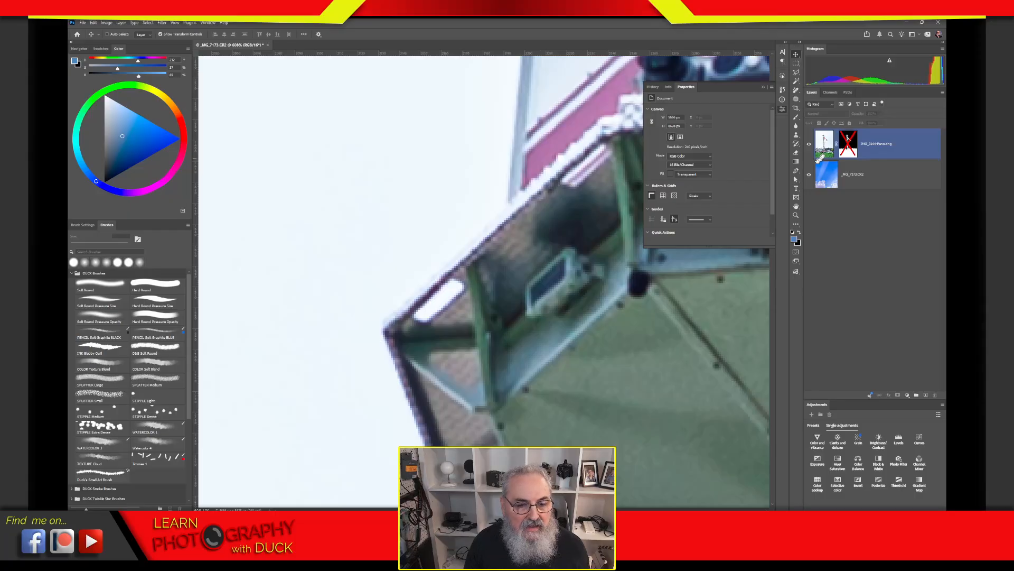
{"action": "left_click", "coordinate": [842, 144]}
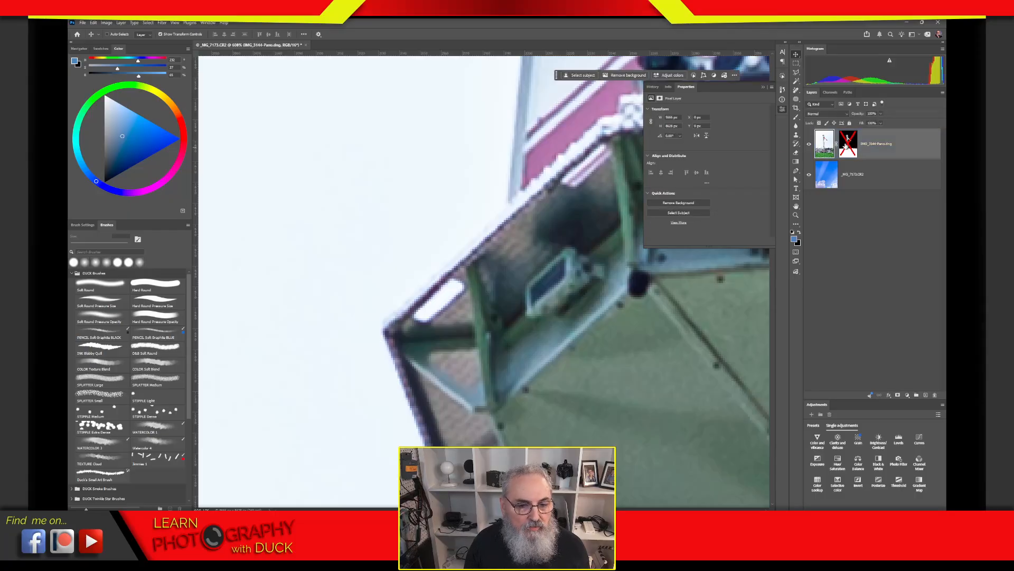
{"action": "left_click", "coordinate": [848, 146], "text": "shift"}
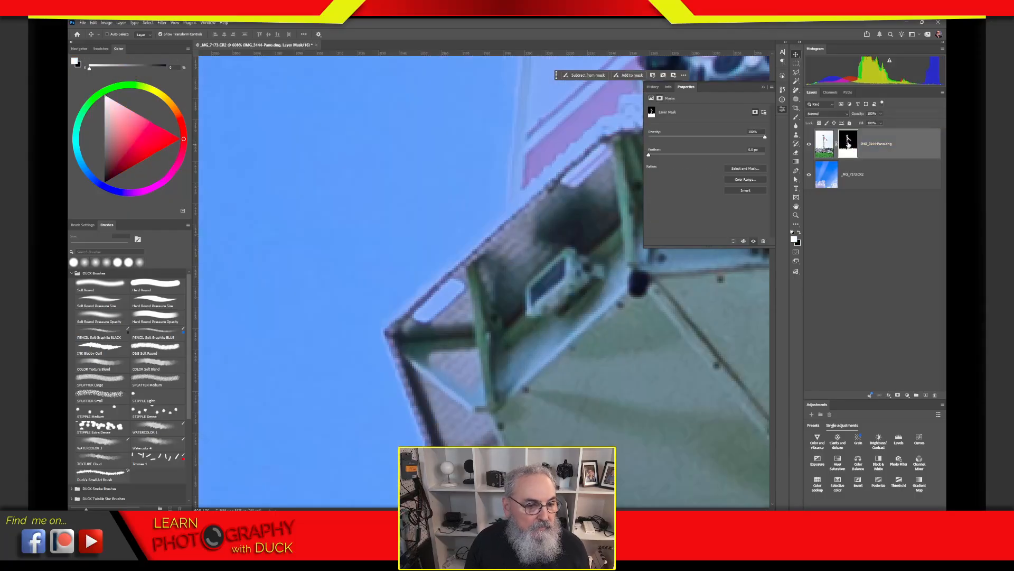
{"action": "left_click", "coordinate": [848, 145], "text": "shift"}
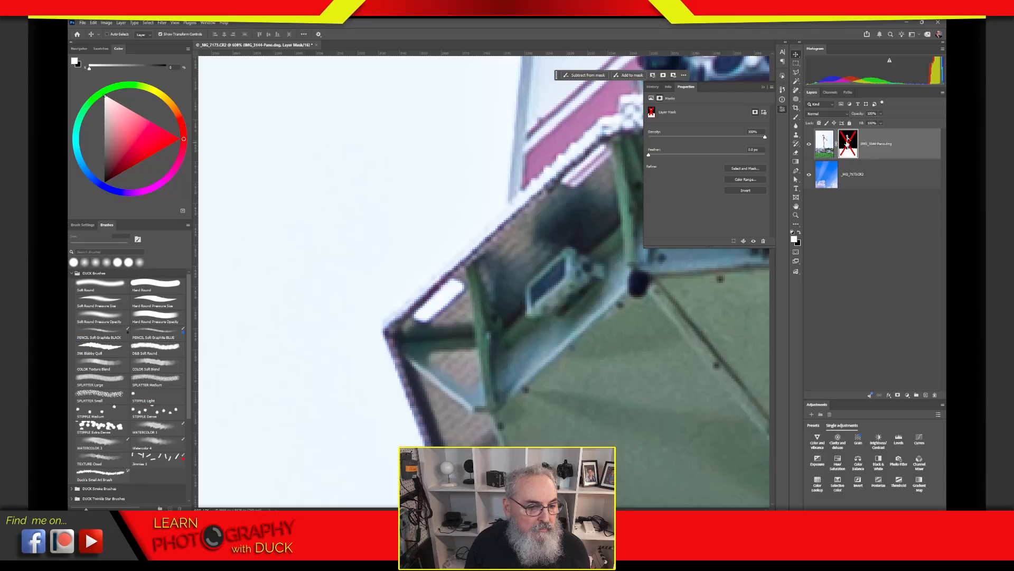
{"action": "left_click", "coordinate": [847, 143], "text": "shift"}
{"action": "left_click", "coordinate": [840, 154], "text": "shift"}
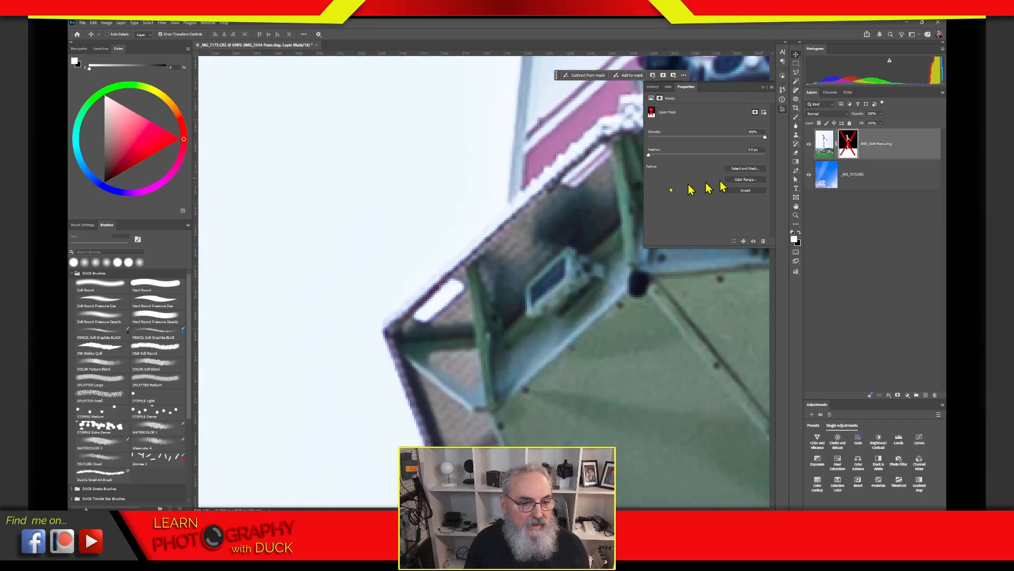
Examine the bucket, the flagpole and the flag's white stripes against the pale sky in the unmasked photo.
{"action": "left_click_drag", "start_coordinate": [578, 154], "coordinate": [112, 302]}
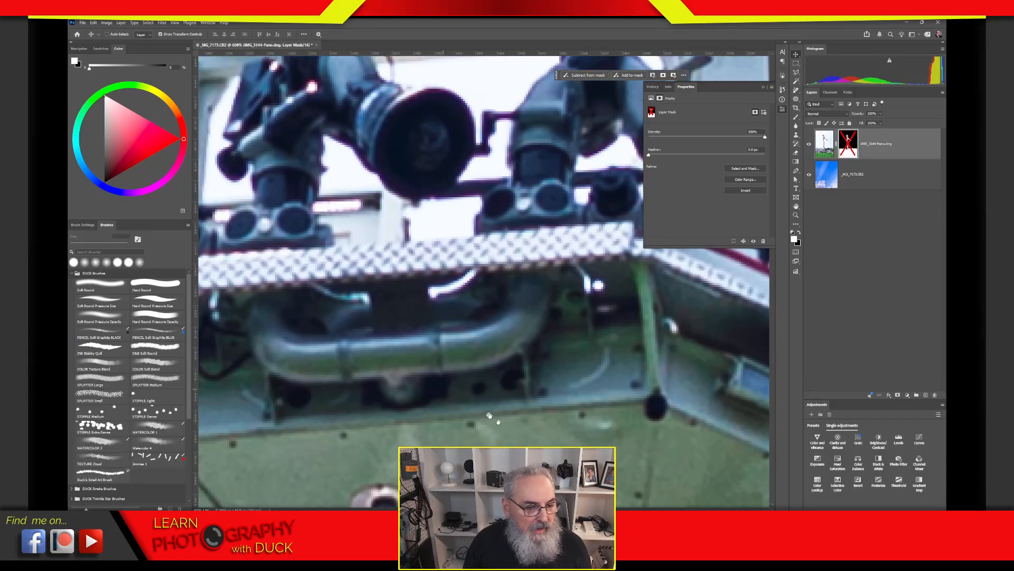
{"action": "left_click_drag", "start_coordinate": [489, 417], "coordinate": [226, 19]}
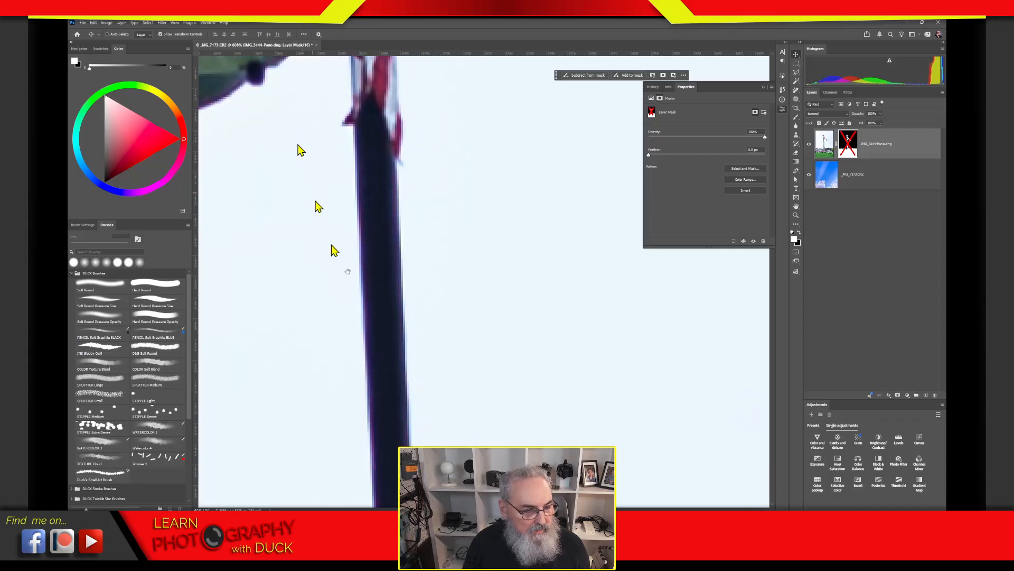
{"action": "key", "text": "ctrl+0"}
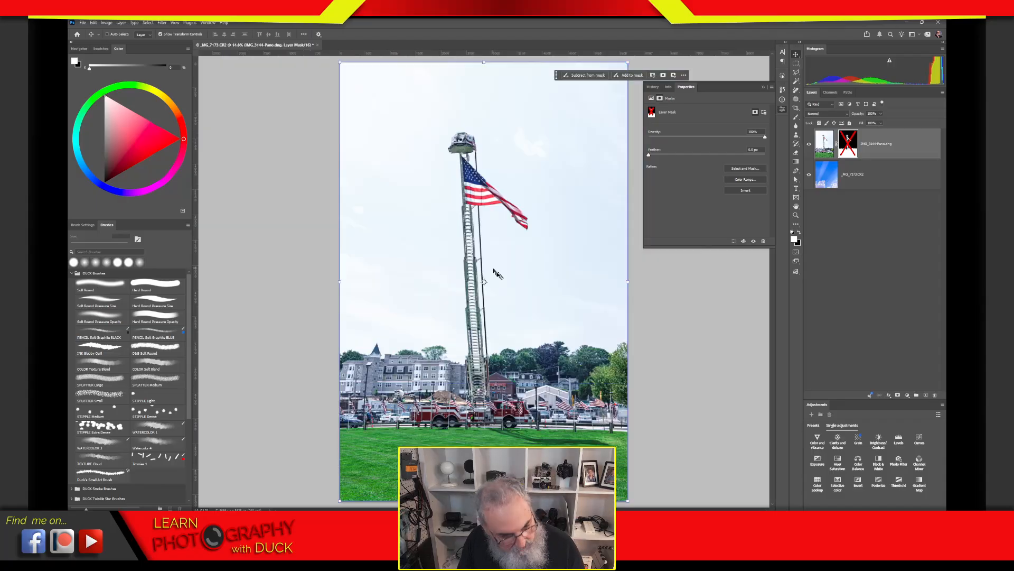
{"action": "key", "text": "z"}
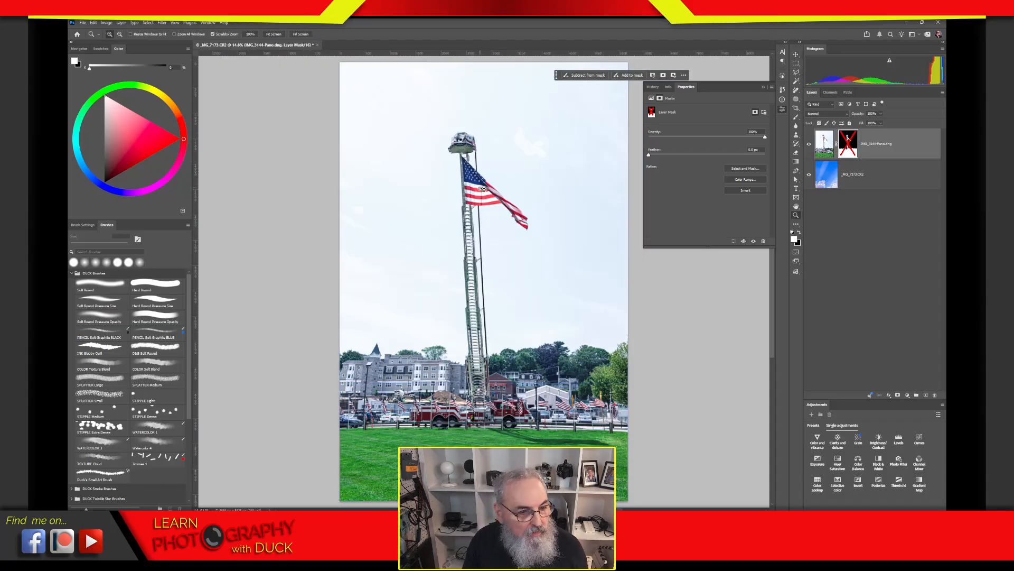
{"action": "left_click_drag", "start_coordinate": [497, 205], "coordinate": [531, 199]}
{"action": "key", "text": "v"}
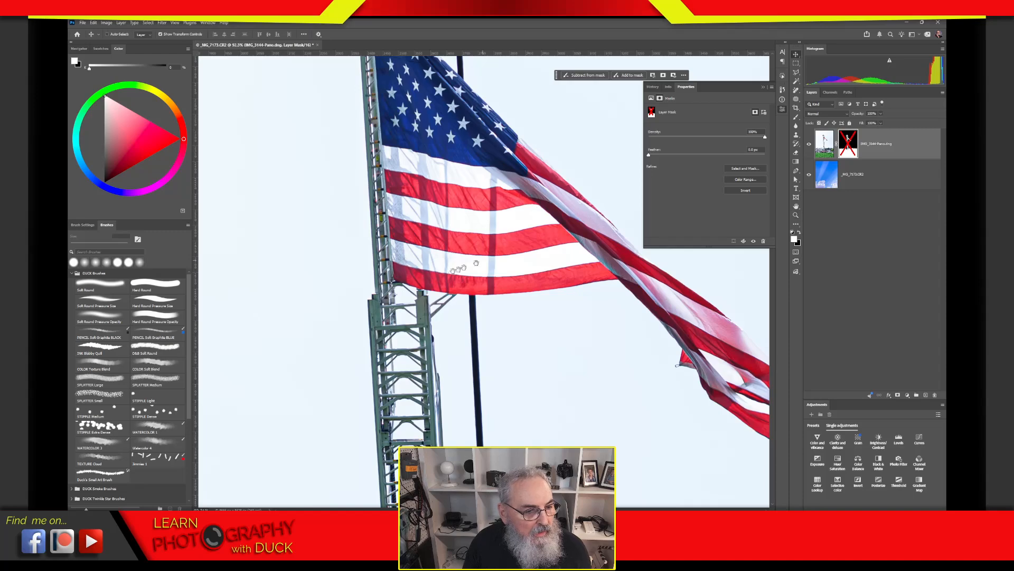
{"action": "left_click_drag", "start_coordinate": [430, 274], "coordinate": [334, 327]}
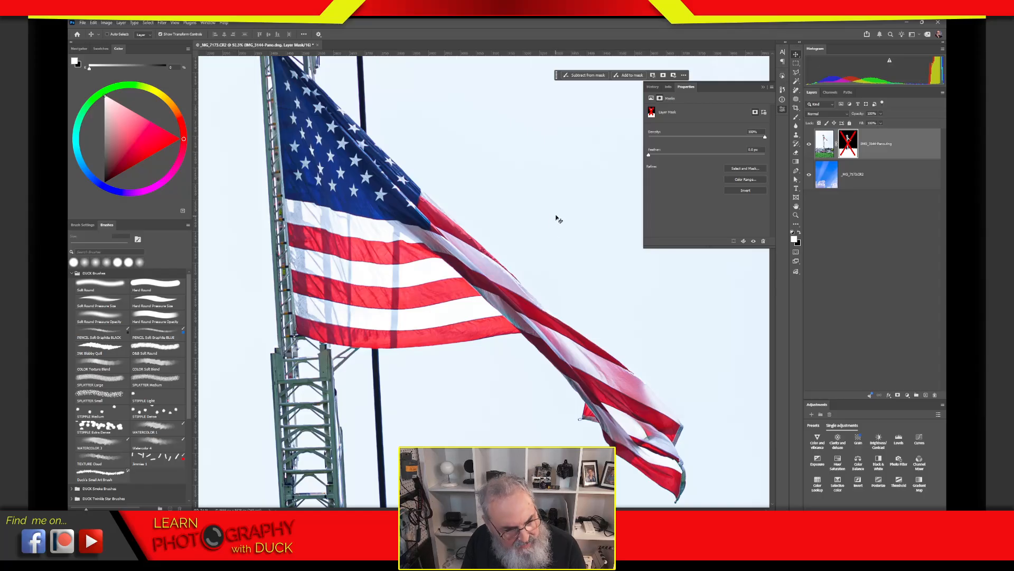
{"action": "mouse_move", "coordinate": [564, 214]}
{"action": "left_mouse_down"}
{"action": "mouse_move", "coordinate": [550, 206]}
{"action": "mouse_move", "coordinate": [578, 204]}
{"action": "mouse_move", "coordinate": [524, 217]}
{"action": "left_mouse_up"}
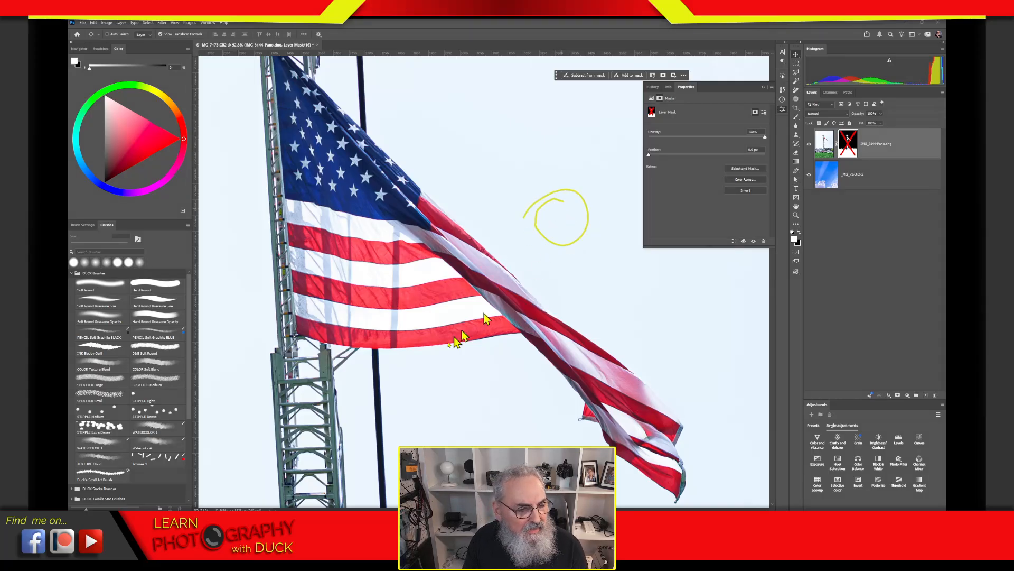
{"action": "mouse_move", "coordinate": [431, 325]}
{"action": "left_mouse_down"}
{"action": "mouse_move", "coordinate": [437, 317]}
{"action": "mouse_move", "coordinate": [422, 316]}
{"action": "left_mouse_up"}
{"action": "left_click_drag", "start_coordinate": [423, 280], "coordinate": [432, 271]}
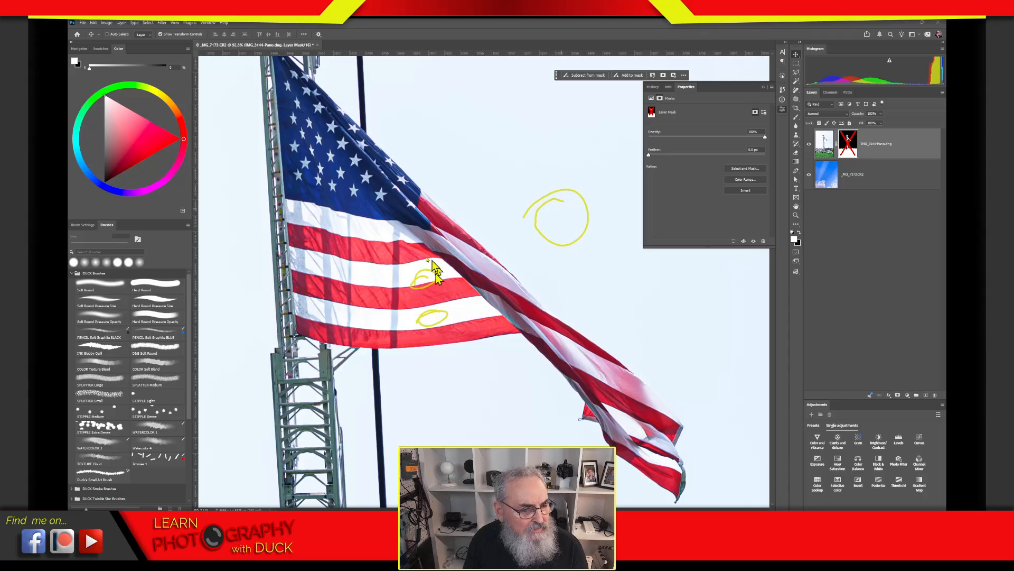
{"action": "left_click_drag", "start_coordinate": [374, 228], "coordinate": [374, 226]}
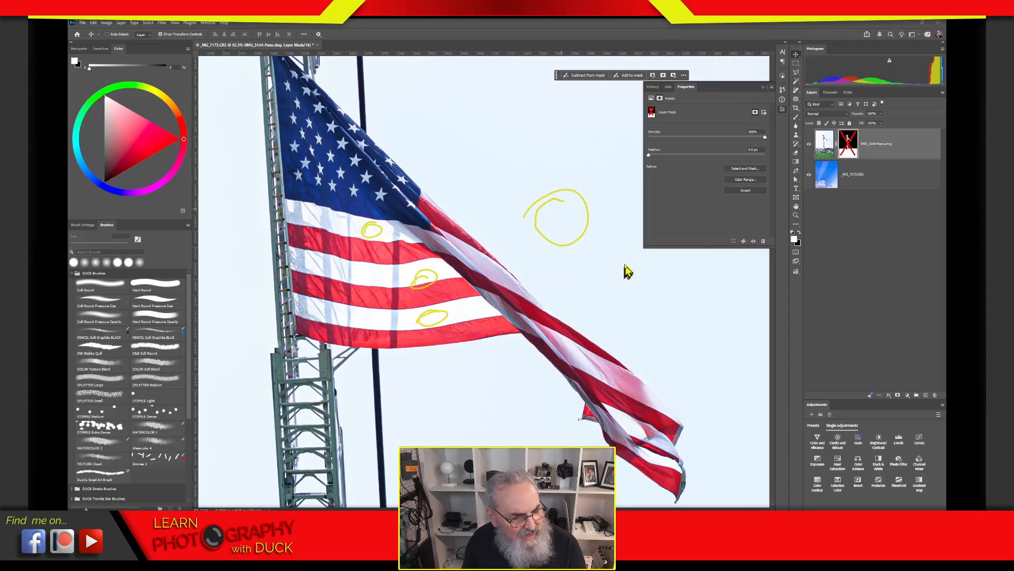
{"action": "mouse_move", "coordinate": [480, 171]}
{"action": "left_mouse_down"}
{"action": "mouse_move", "coordinate": [461, 192]}
{"action": "mouse_move", "coordinate": [495, 190]}
{"action": "left_mouse_up"}
{"action": "left_click_drag", "start_coordinate": [484, 179], "coordinate": [523, 171]}
{"action": "left_click_drag", "start_coordinate": [528, 152], "coordinate": [522, 189]}
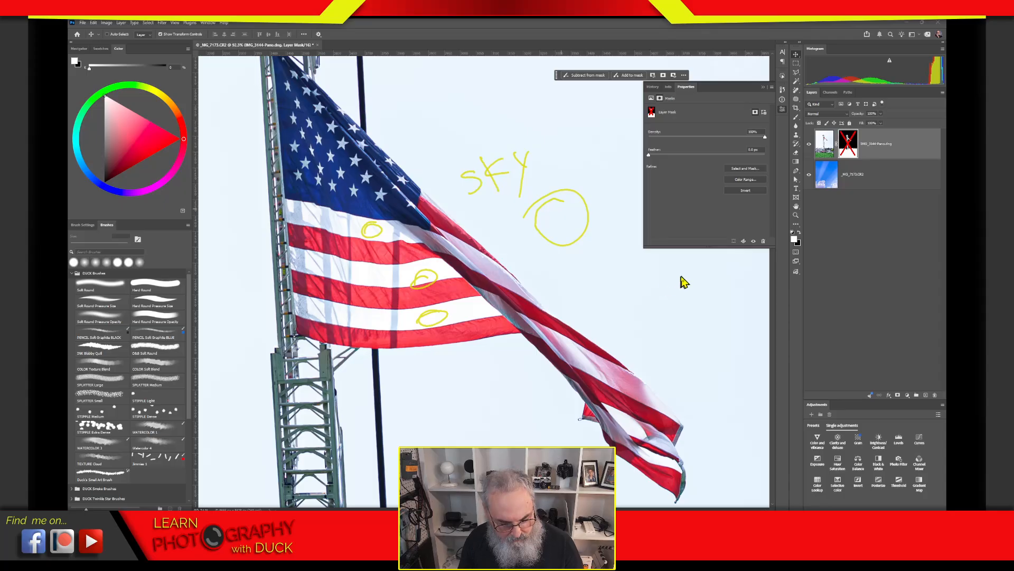
{"action": "key", "text": "Escape"}
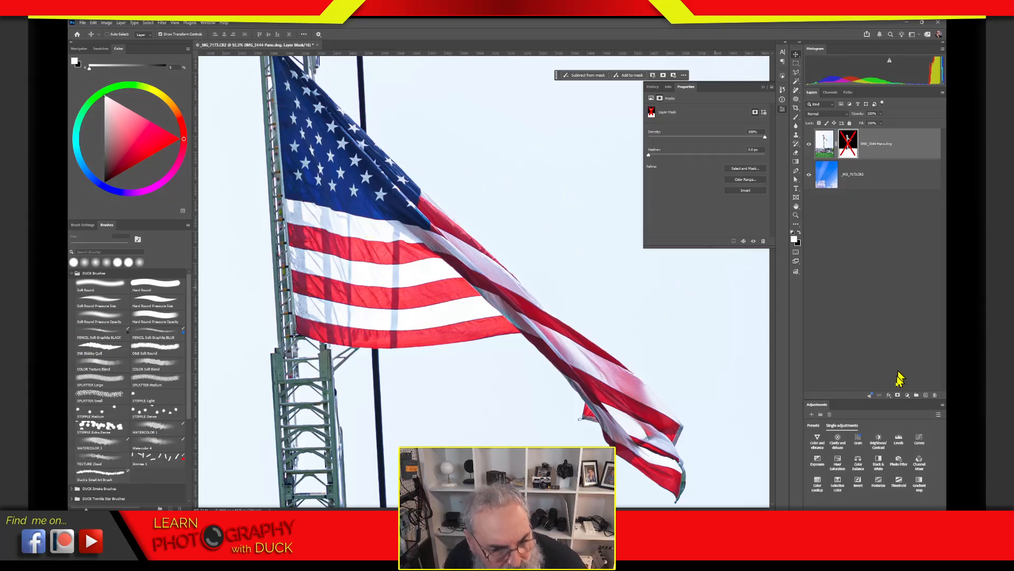
Re-enable the flag layer's mask and display the mask by itself to inspect the flag and the ladder bucket.
{"action": "left_click", "coordinate": [820, 174]}
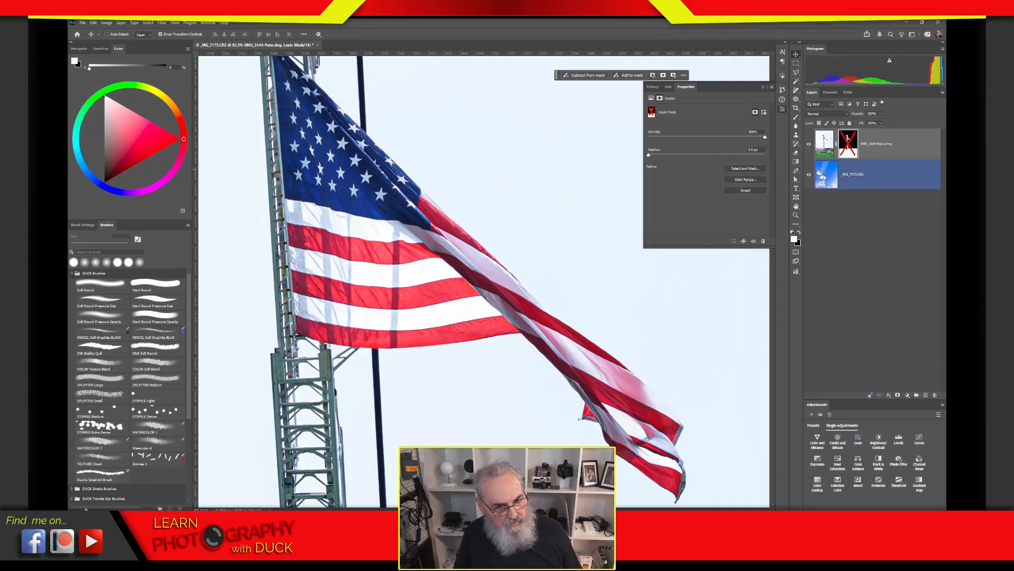
{"action": "left_click", "coordinate": [848, 141]}
{"action": "left_click", "coordinate": [850, 140], "text": "shift"}
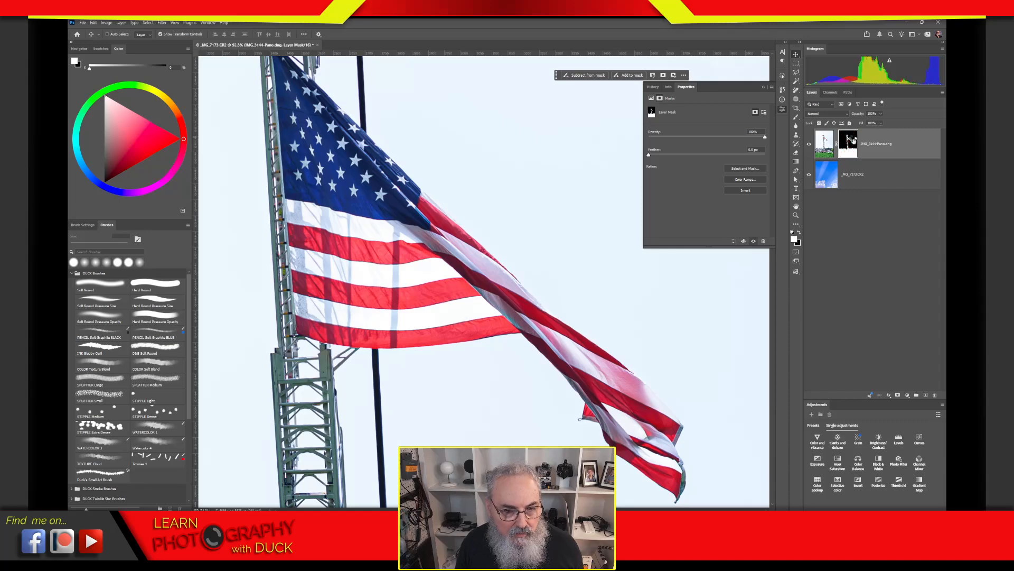
{"action": "left_click", "coordinate": [849, 152], "text": "alt"}
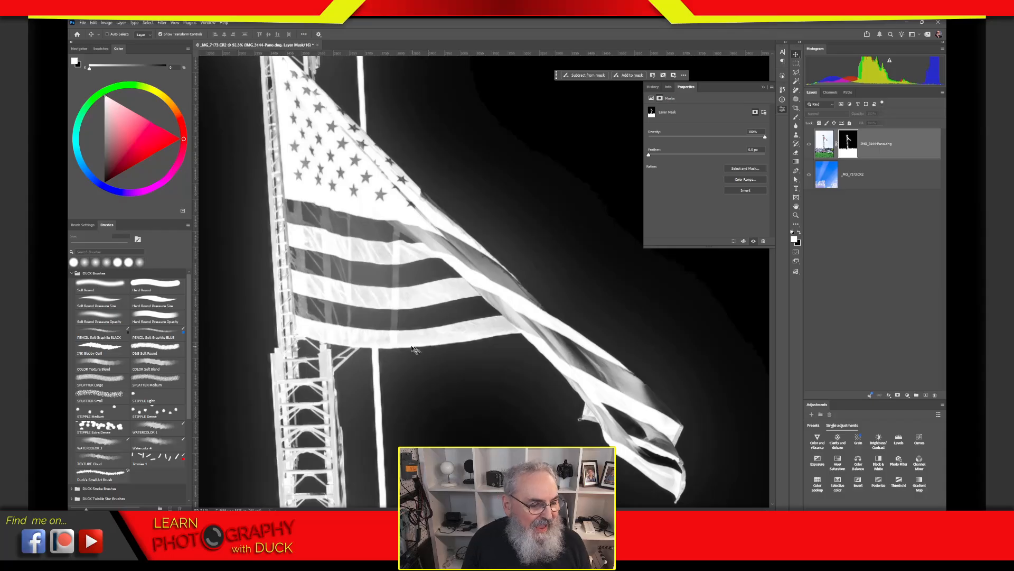
{"action": "left_click_drag", "start_coordinate": [395, 287], "coordinate": [513, 338]}
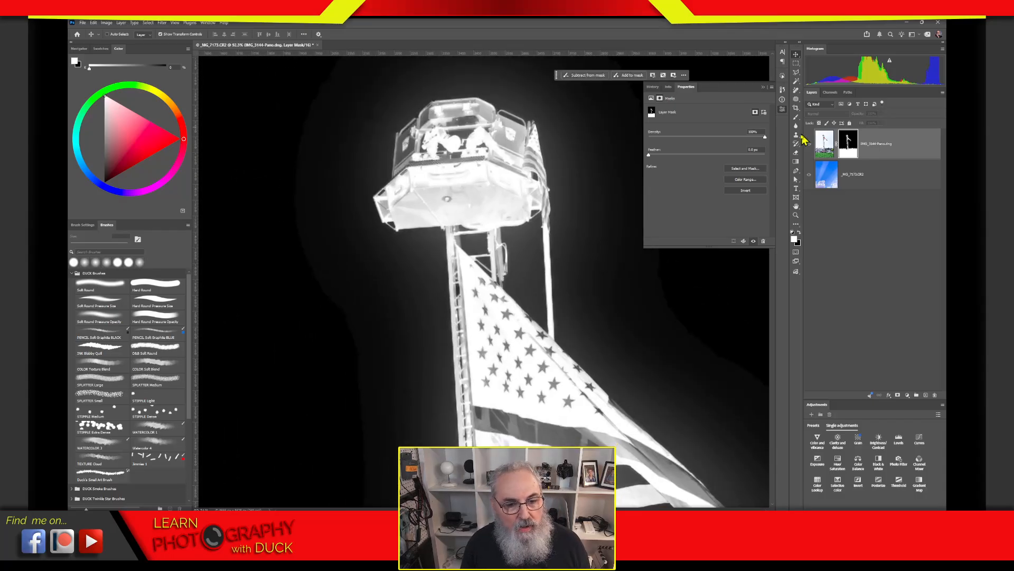
Paint white over the ladder bucket and flag in the displayed mask with a Soft Round brush in Overlay mode at 100% opacity.
{"action": "left_click", "coordinate": [797, 118]}
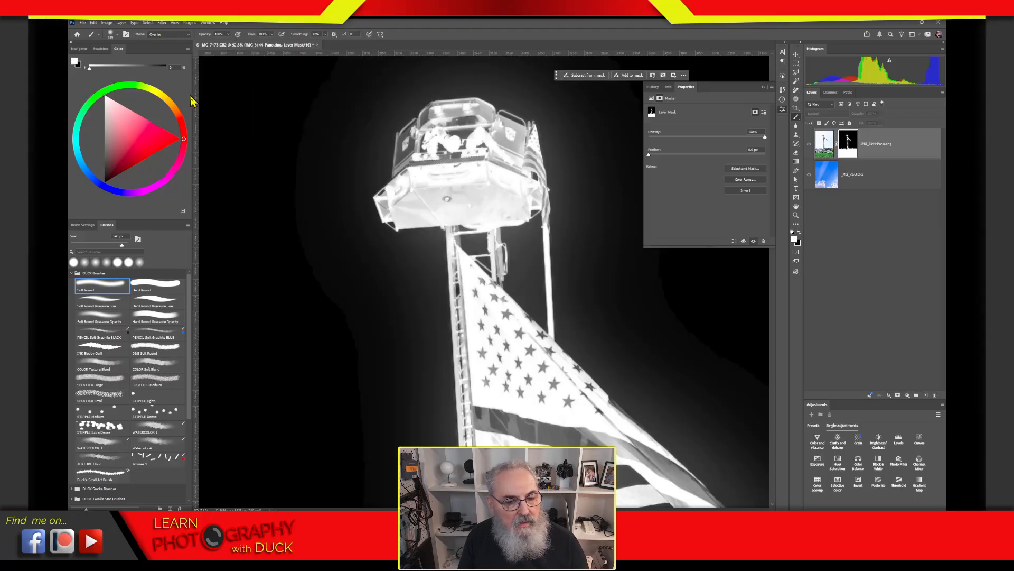
{"action": "left_click", "coordinate": [794, 242]}
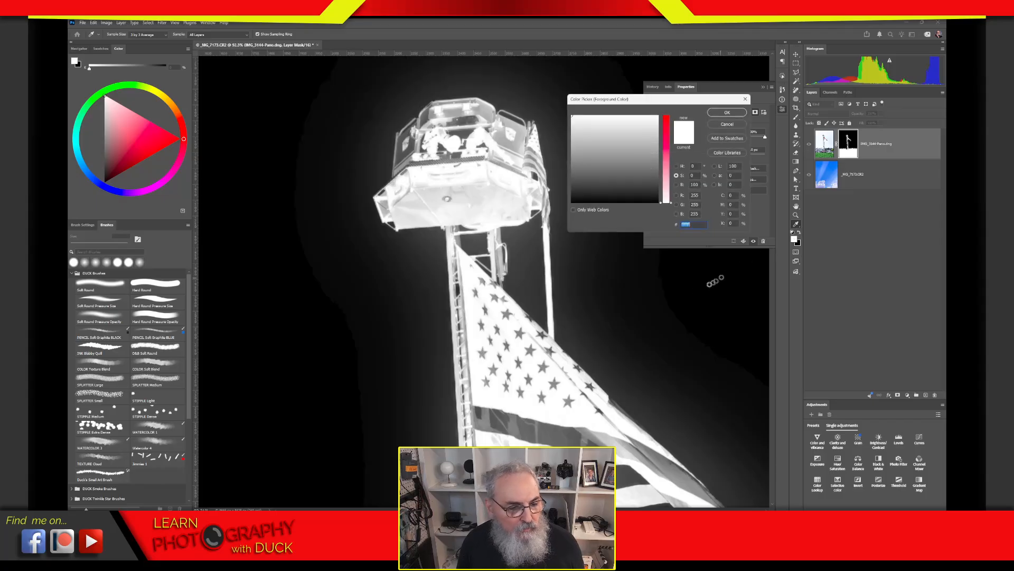
{"action": "left_click", "coordinate": [727, 112]}
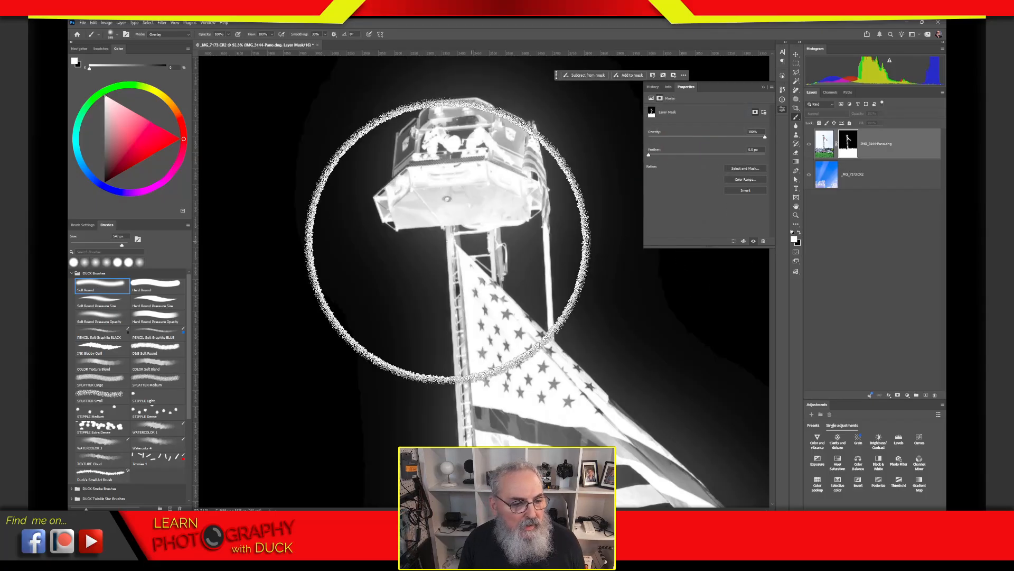
{"action": "mouse_move", "coordinate": [460, 189]}
{"action": "left_mouse_down"}
{"action": "mouse_move", "coordinate": [427, 188]}
{"action": "mouse_move", "coordinate": [437, 159]}
{"action": "mouse_move", "coordinate": [477, 156]}
{"action": "mouse_move", "coordinate": [497, 174]}
{"action": "mouse_move", "coordinate": [475, 215]}
{"action": "mouse_move", "coordinate": [517, 422]}
{"action": "mouse_move", "coordinate": [567, 454]}
{"action": "mouse_move", "coordinate": [457, 295]}
{"action": "mouse_move", "coordinate": [415, 173]}
{"action": "mouse_move", "coordinate": [468, 125]}
{"action": "mouse_move", "coordinate": [459, 162]}
{"action": "mouse_move", "coordinate": [505, 363]}
{"action": "mouse_move", "coordinate": [570, 471]}
{"action": "mouse_move", "coordinate": [448, 248]}
{"action": "mouse_move", "coordinate": [390, 178]}
{"action": "mouse_move", "coordinate": [437, 221]}
{"action": "mouse_move", "coordinate": [466, 232]}
{"action": "mouse_move", "coordinate": [390, 225]}
{"action": "mouse_move", "coordinate": [369, 195]}
{"action": "mouse_move", "coordinate": [424, 242]}
{"action": "mouse_move", "coordinate": [488, 263]}
{"action": "mouse_move", "coordinate": [657, 410]}
{"action": "mouse_move", "coordinate": [553, 306]}
{"action": "mouse_move", "coordinate": [468, 274]}
{"action": "mouse_move", "coordinate": [443, 282]}
{"action": "mouse_move", "coordinate": [378, 209]}
{"action": "mouse_move", "coordinate": [480, 270]}
{"action": "mouse_move", "coordinate": [374, 393]}
{"action": "mouse_move", "coordinate": [387, 297]}
{"action": "mouse_move", "coordinate": [429, 405]}
{"action": "mouse_move", "coordinate": [460, 388]}
{"action": "mouse_move", "coordinate": [506, 95]}
{"action": "mouse_move", "coordinate": [577, 148]}
{"action": "mouse_move", "coordinate": [602, 154]}
{"action": "mouse_move", "coordinate": [590, 284]}
{"action": "mouse_move", "coordinate": [620, 484]}
{"action": "left_mouse_up"}
{"action": "left_click_drag", "start_coordinate": [496, 180], "coordinate": [506, 401]}
{"action": "mouse_move", "coordinate": [443, 188]}
{"action": "left_mouse_down"}
{"action": "mouse_move", "coordinate": [418, 274]}
{"action": "mouse_move", "coordinate": [427, 255]}
{"action": "mouse_move", "coordinate": [391, 271]}
{"action": "mouse_move", "coordinate": [510, 291]}
{"action": "mouse_move", "coordinate": [547, 328]}
{"action": "mouse_move", "coordinate": [566, 224]}
{"action": "left_mouse_up"}
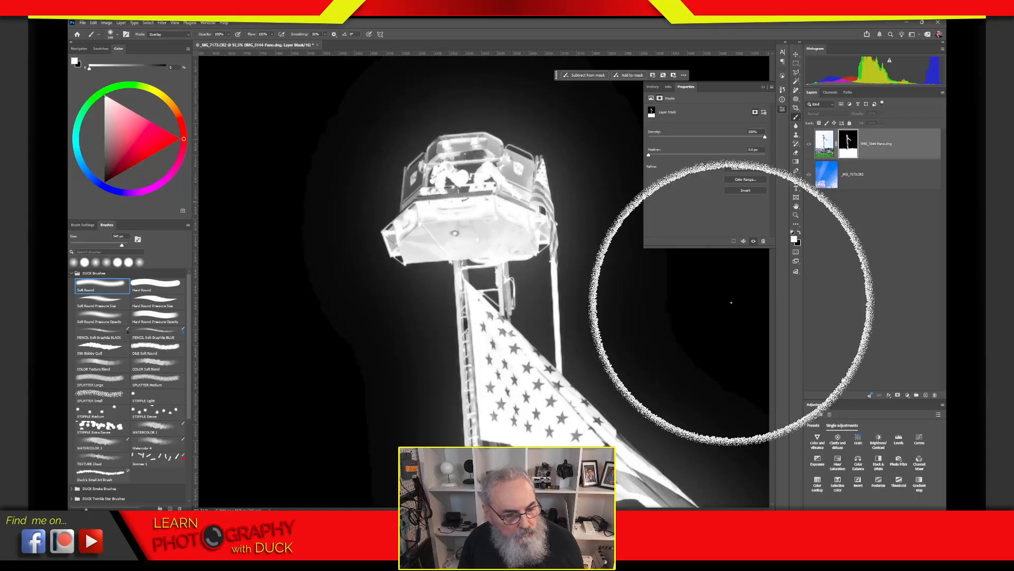
{"action": "key", "text": "space"}
{"action": "mouse_move", "coordinate": [630, 354]}
{"action": "left_mouse_down"}
{"action": "mouse_move", "coordinate": [473, 202]}
{"action": "mouse_move", "coordinate": [444, 105]}
{"action": "left_mouse_up"}
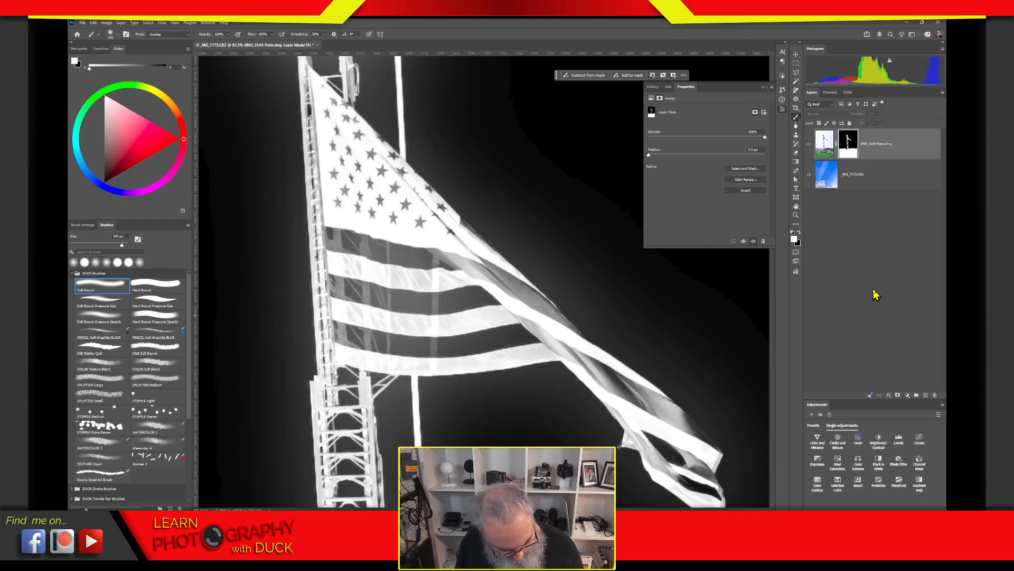
{"action": "key", "text": "v"}
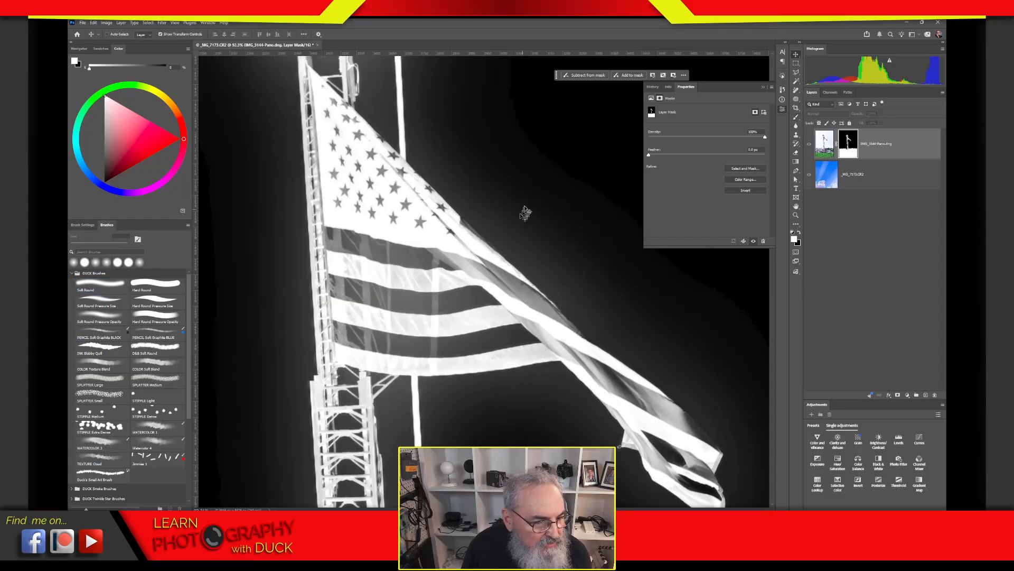
Examine the area around the flag and ladder in the displayed mask for dark gray tones bordering the pure black.
{"action": "mouse_move", "coordinate": [524, 212]}
{"action": "left_mouse_down"}
{"action": "mouse_move", "coordinate": [518, 197]}
{"action": "mouse_move", "coordinate": [492, 196]}
{"action": "mouse_move", "coordinate": [493, 263]}
{"action": "mouse_move", "coordinate": [525, 204]}
{"action": "mouse_move", "coordinate": [490, 195]}
{"action": "left_mouse_up"}
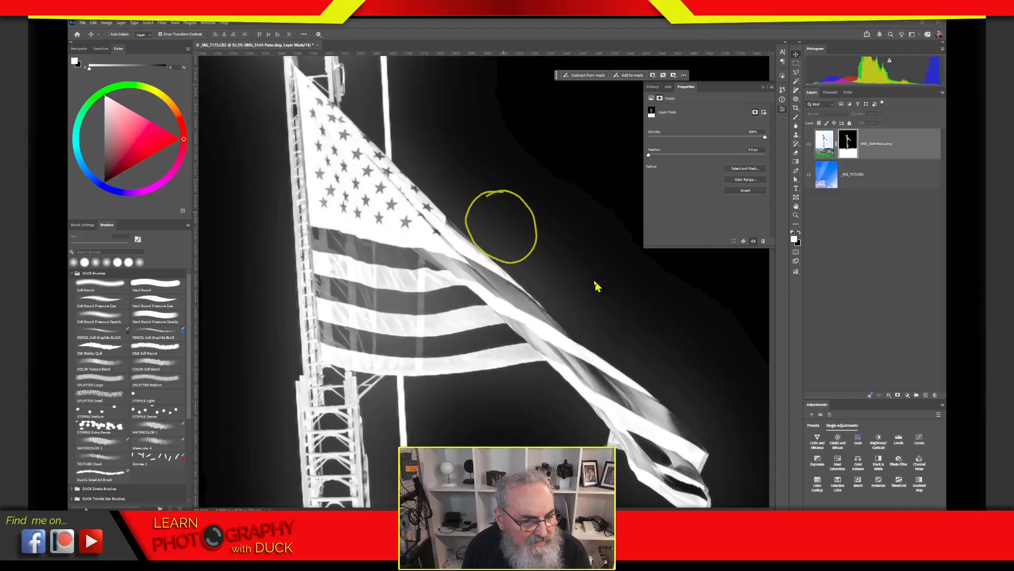
{"action": "left_click_drag", "start_coordinate": [591, 300], "coordinate": [542, 358]}
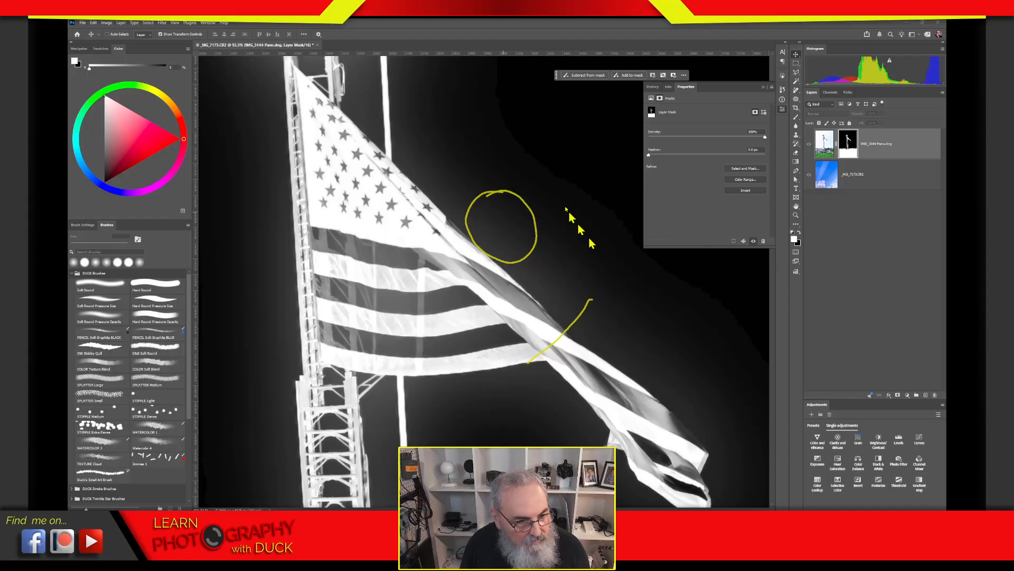
{"action": "mouse_move", "coordinate": [516, 92]}
{"action": "left_mouse_down"}
{"action": "mouse_move", "coordinate": [513, 187]}
{"action": "mouse_move", "coordinate": [524, 96]}
{"action": "left_mouse_up"}
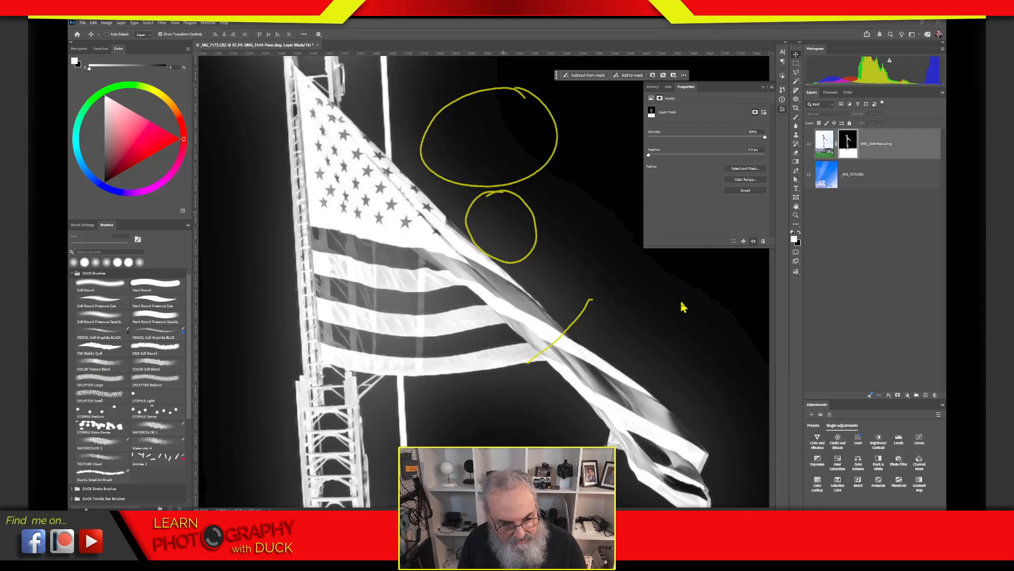
{"action": "key", "text": "ctrl+z"}
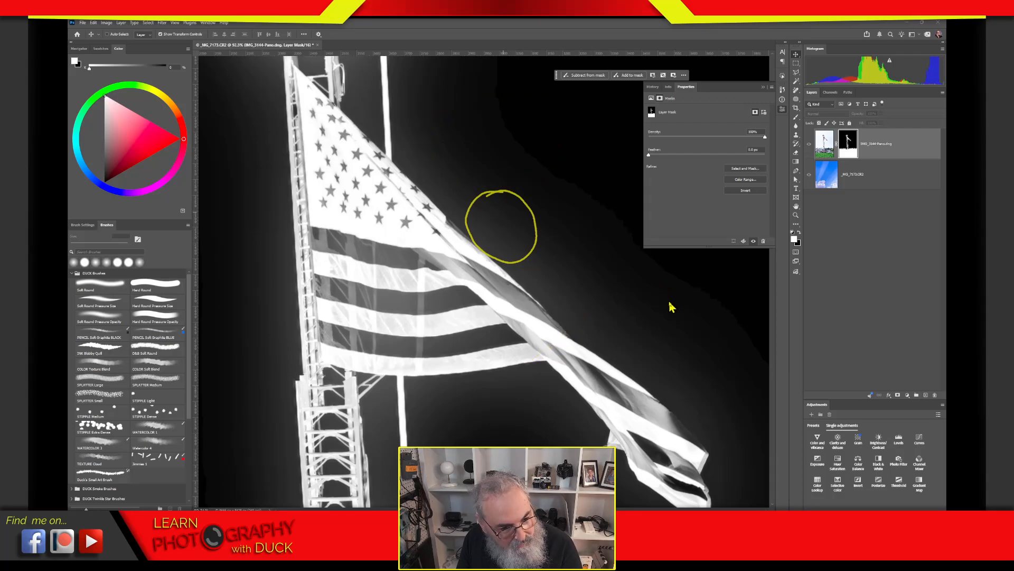
{"action": "key", "text": "ctrl+z"}
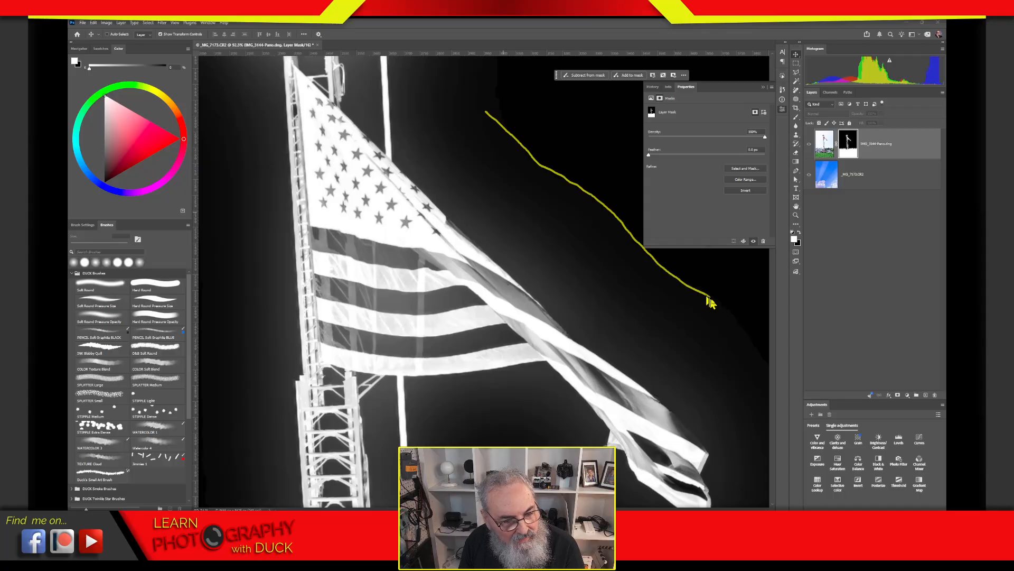
{"action": "left_click_drag", "start_coordinate": [710, 302], "coordinate": [762, 356]}
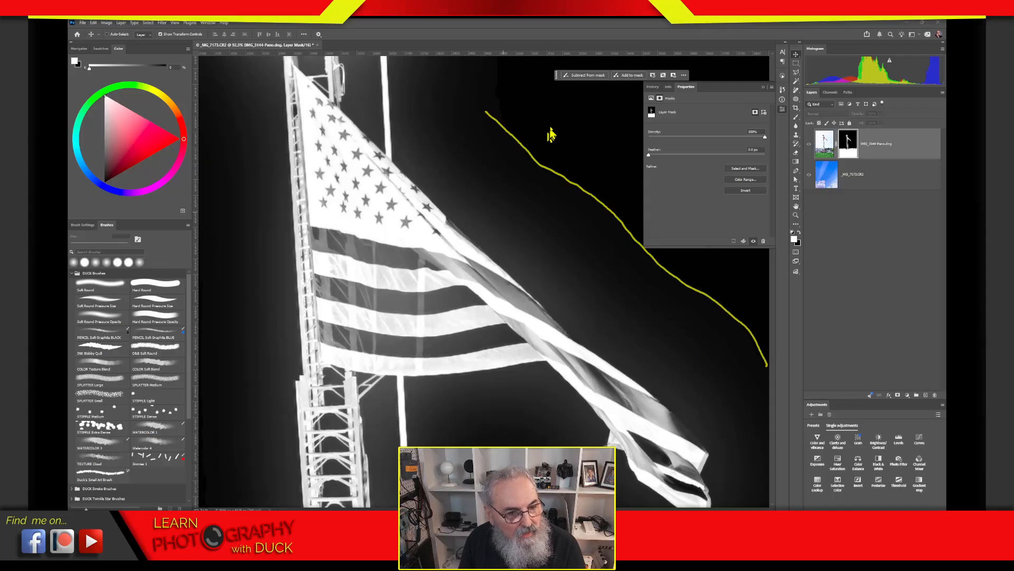
{"action": "left_click_drag", "start_coordinate": [550, 114], "coordinate": [558, 138]}
{"action": "mouse_move", "coordinate": [545, 114]}
{"action": "left_mouse_down"}
{"action": "mouse_move", "coordinate": [559, 112]}
{"action": "mouse_move", "coordinate": [557, 137]}
{"action": "left_mouse_up"}
{"action": "left_click_drag", "start_coordinate": [573, 103], "coordinate": [585, 131]}
{"action": "left_click_drag", "start_coordinate": [594, 98], "coordinate": [599, 113]}
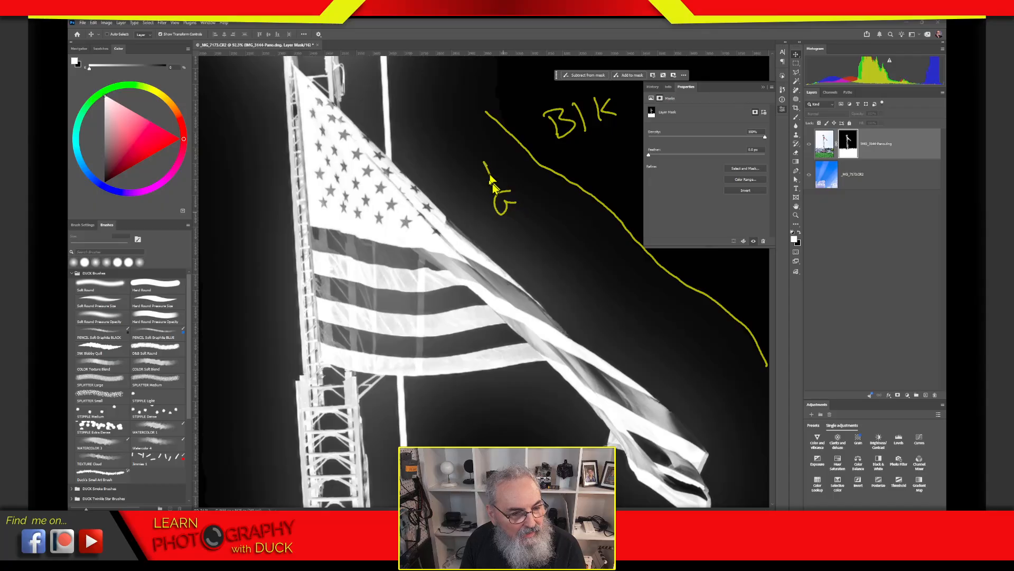
{"action": "mouse_move", "coordinate": [482, 161]}
{"action": "left_mouse_down"}
{"action": "mouse_move", "coordinate": [518, 163]}
{"action": "mouse_move", "coordinate": [543, 196]}
{"action": "left_mouse_up"}
{"action": "left_click_drag", "start_coordinate": [549, 182], "coordinate": [545, 209]}
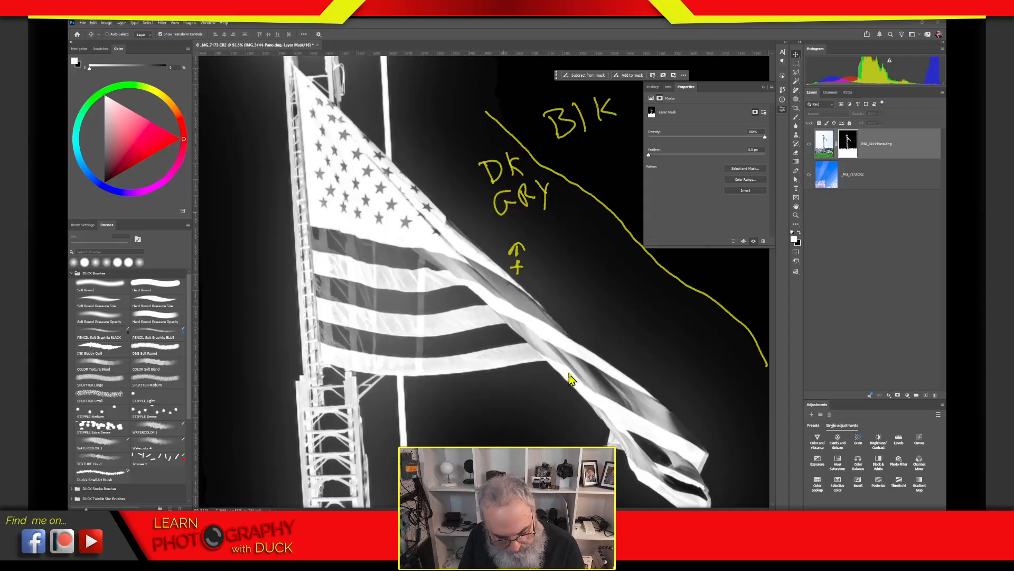
{"action": "key", "text": "Escape"}
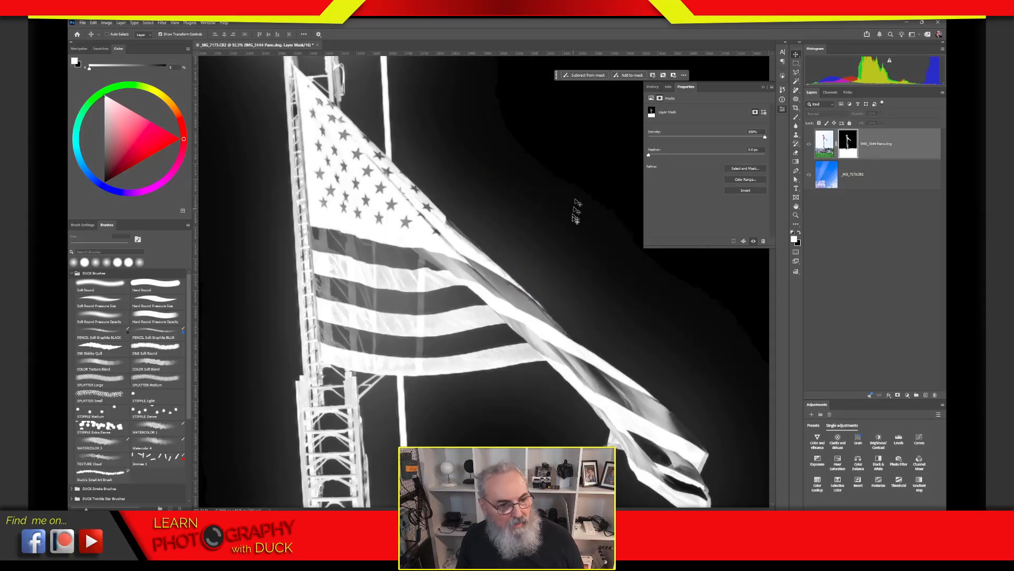
{"action": "mouse_move", "coordinate": [587, 225]}
{"action": "left_mouse_down"}
{"action": "mouse_move", "coordinate": [534, 276]}
{"action": "mouse_move", "coordinate": [490, 281]}
{"action": "mouse_move", "coordinate": [586, 362]}
{"action": "mouse_move", "coordinate": [636, 215]}
{"action": "mouse_move", "coordinate": [589, 112]}
{"action": "left_mouse_up"}
{"action": "left_click_drag", "start_coordinate": [584, 333], "coordinate": [473, 283]}
{"action": "left_click_drag", "start_coordinate": [537, 312], "coordinate": [560, 368]}
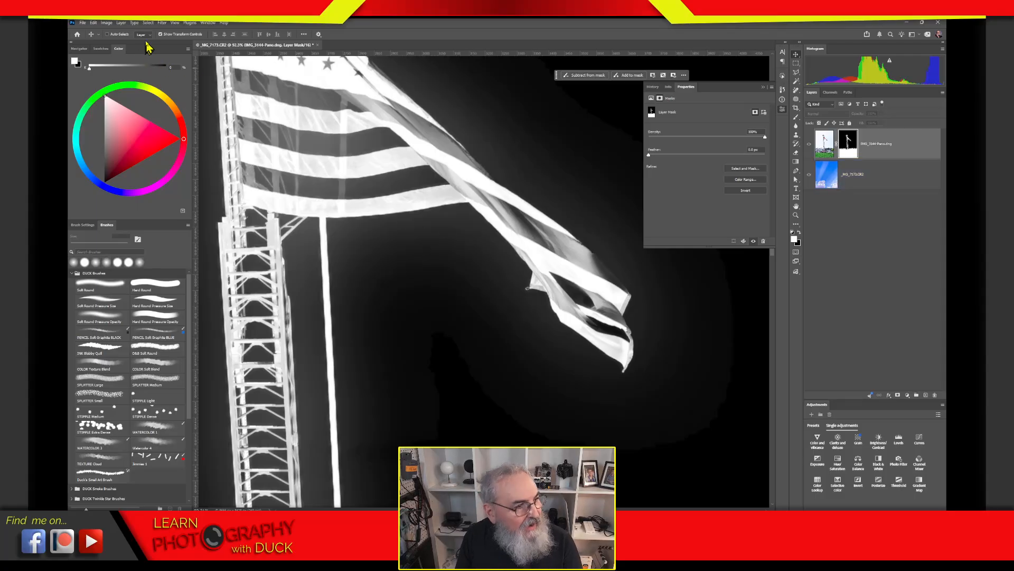
Try painting black around the flag in the mask with the Soft Round brush in Overlay mode, and undo the strokes.
{"action": "left_click", "coordinate": [795, 118]}
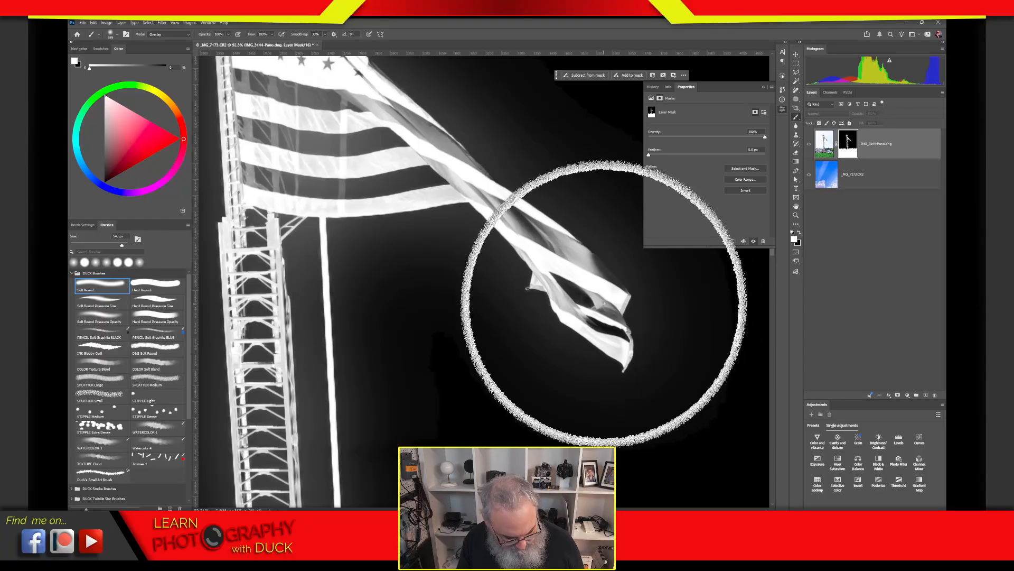
{"action": "mouse_move", "coordinate": [538, 291]}
{"action": "left_mouse_down"}
{"action": "mouse_move", "coordinate": [580, 414]}
{"action": "mouse_move", "coordinate": [563, 431]}
{"action": "left_mouse_up"}
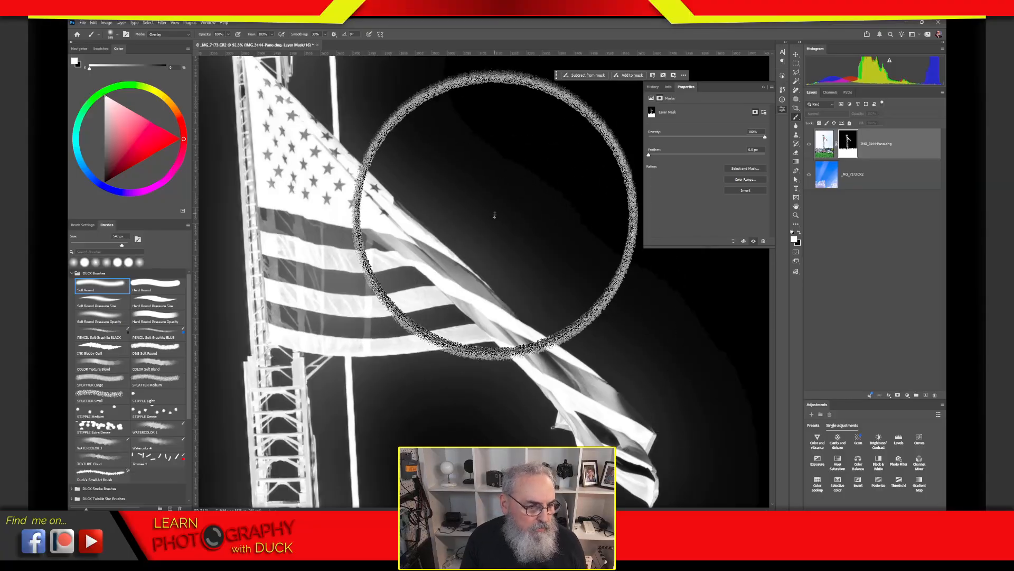
{"action": "key", "text": "x"}
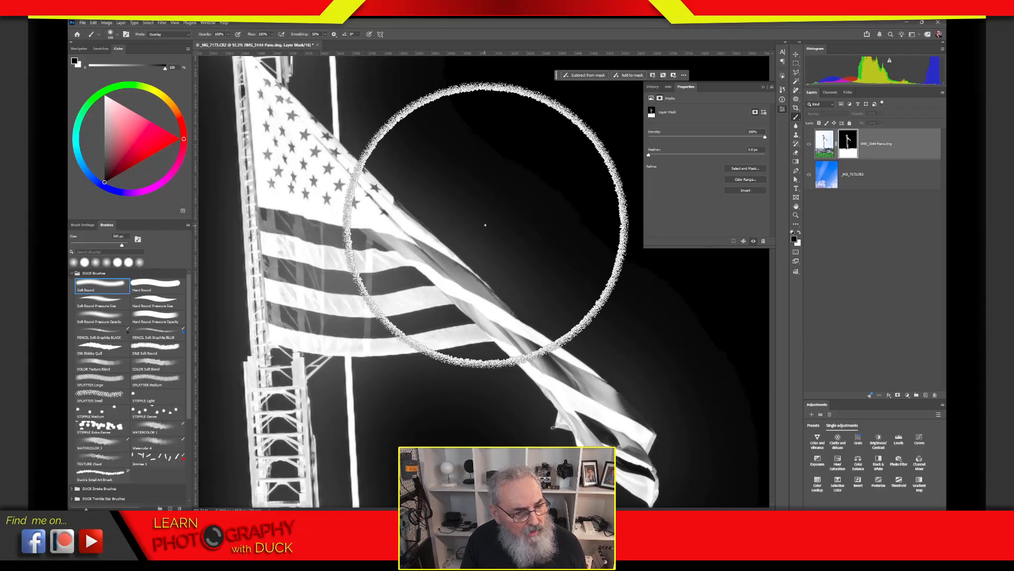
{"action": "mouse_move", "coordinate": [486, 227]}
{"action": "left_mouse_down"}
{"action": "mouse_move", "coordinate": [439, 195]}
{"action": "mouse_move", "coordinate": [601, 333]}
{"action": "mouse_move", "coordinate": [643, 353]}
{"action": "mouse_move", "coordinate": [454, 183]}
{"action": "mouse_move", "coordinate": [407, 220]}
{"action": "mouse_move", "coordinate": [467, 249]}
{"action": "mouse_move", "coordinate": [465, 393]}
{"action": "mouse_move", "coordinate": [390, 415]}
{"action": "mouse_move", "coordinate": [351, 396]}
{"action": "mouse_move", "coordinate": [417, 386]}
{"action": "left_mouse_up"}
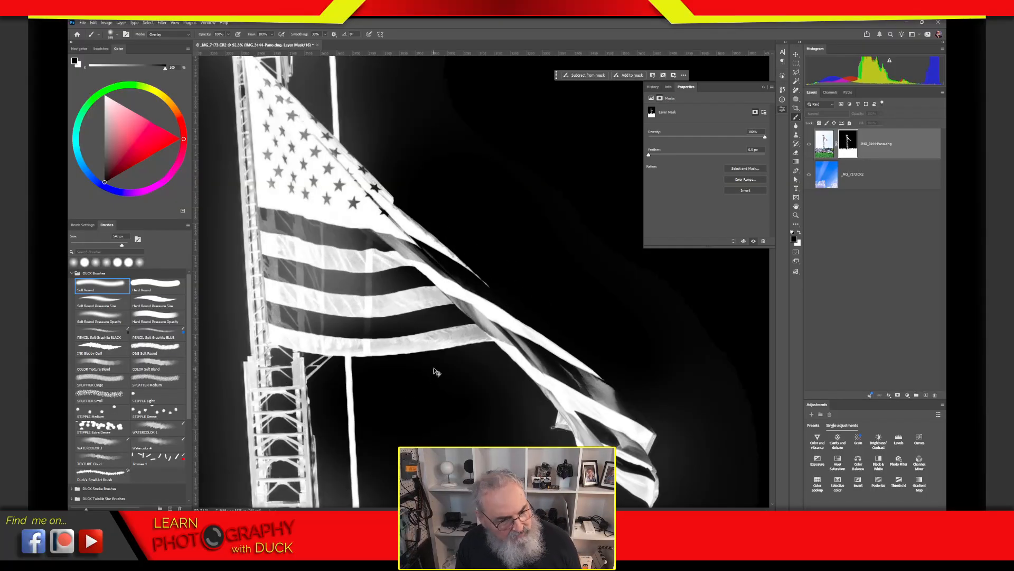
{"action": "key", "text": "ctrl+z"}
{"action": "key", "text": "ctrl+z"}
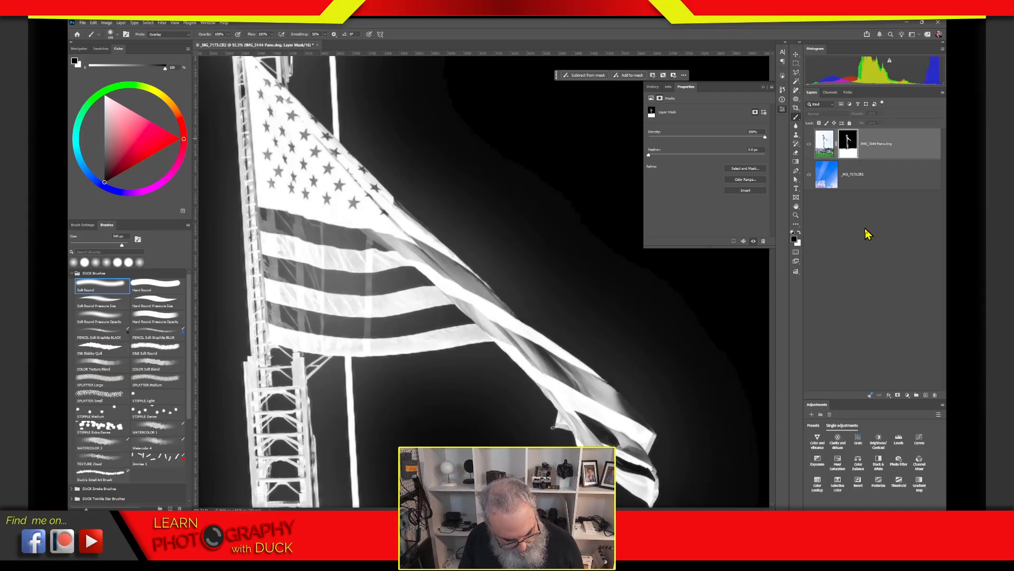
{"action": "key", "text": "v"}
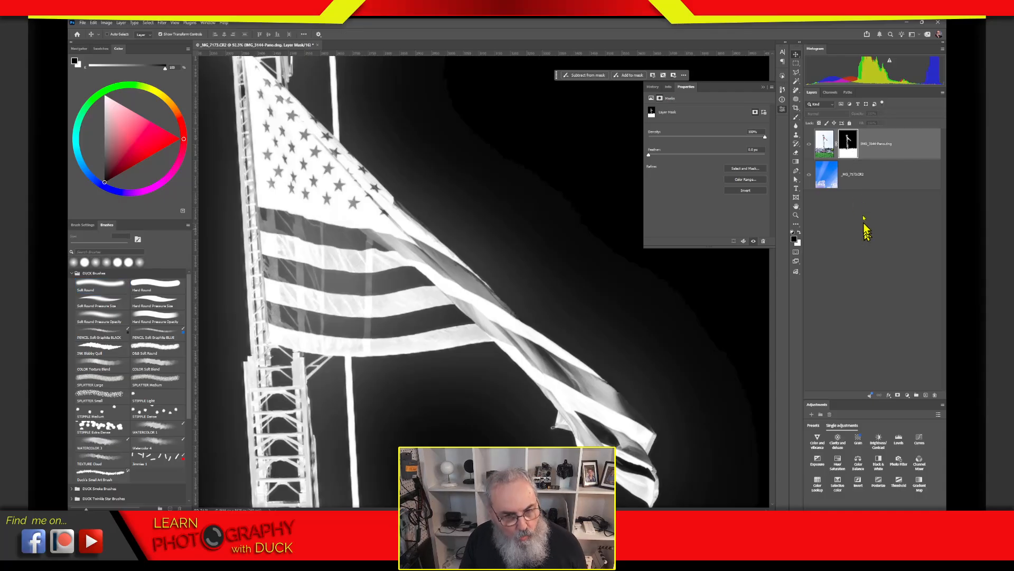
Apply a Levels adjustment to the flag layer's mask and raise the black input level to 53.
{"action": "left_click", "coordinate": [120, 23]}
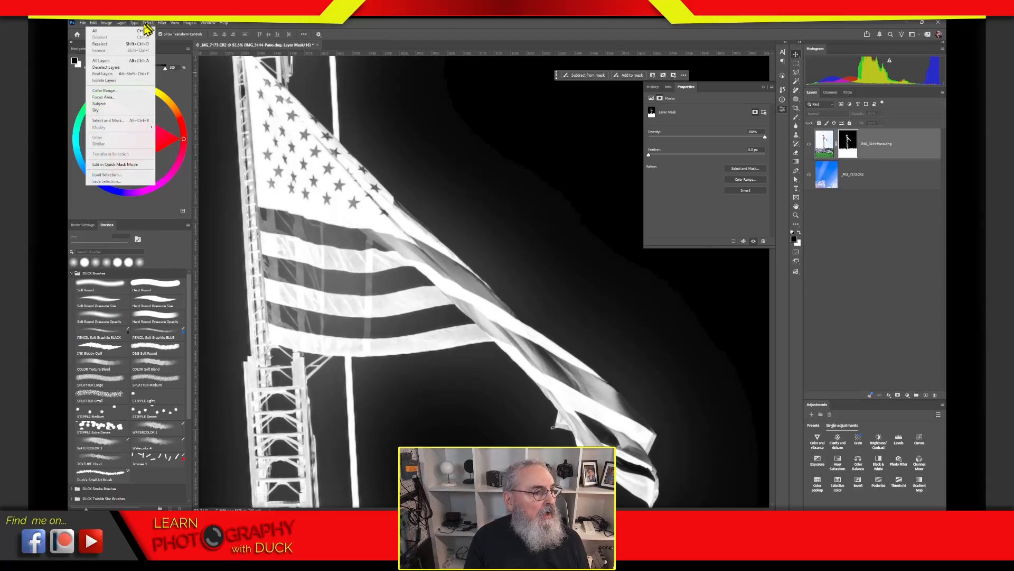
{"action": "mouse_move", "coordinate": [127, 29]}
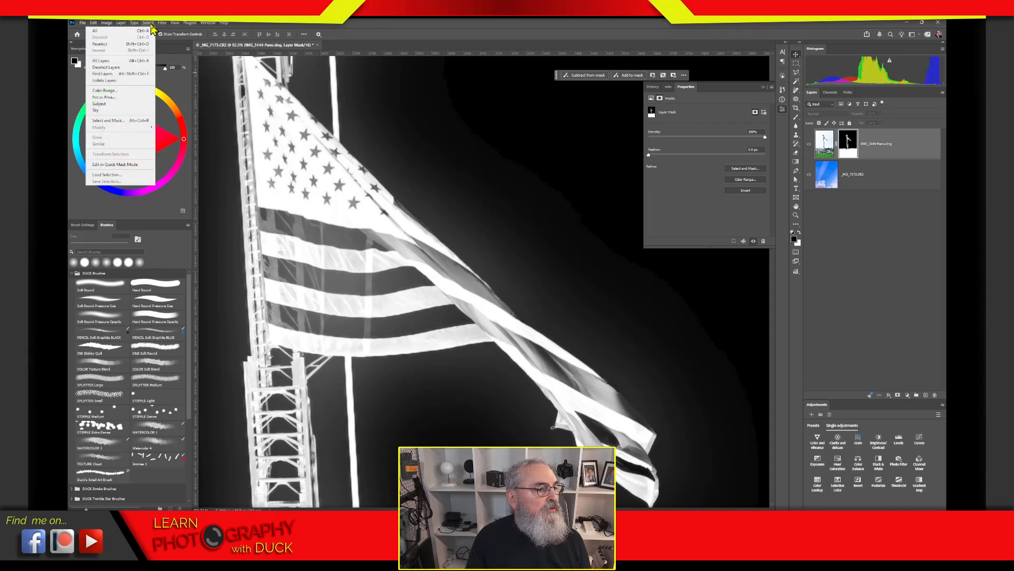
{"action": "mouse_move", "coordinate": [94, 29]}
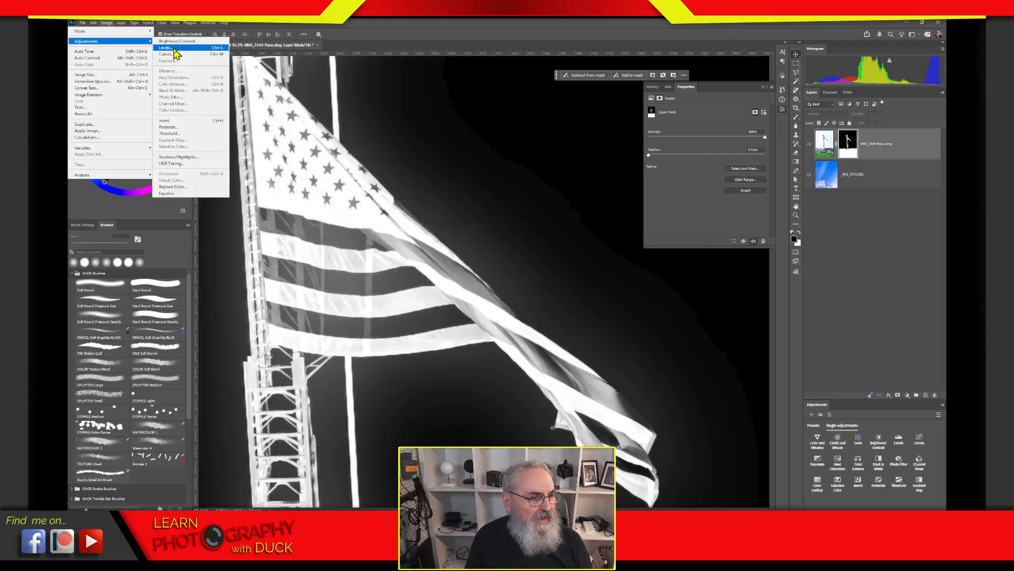
{"action": "left_click", "coordinate": [176, 53]}
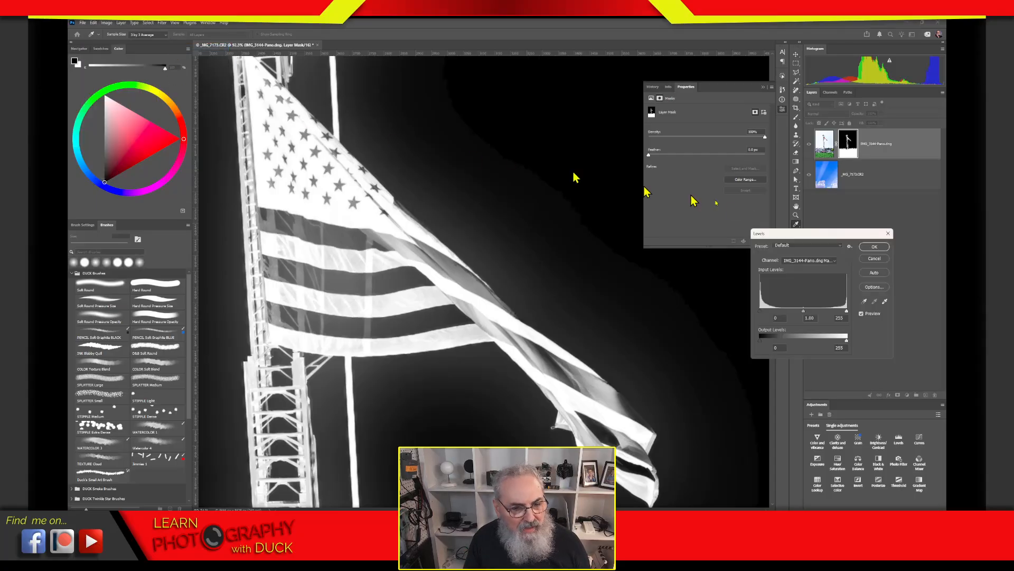
{"action": "left_click_drag", "start_coordinate": [798, 234], "coordinate": [511, 88]}
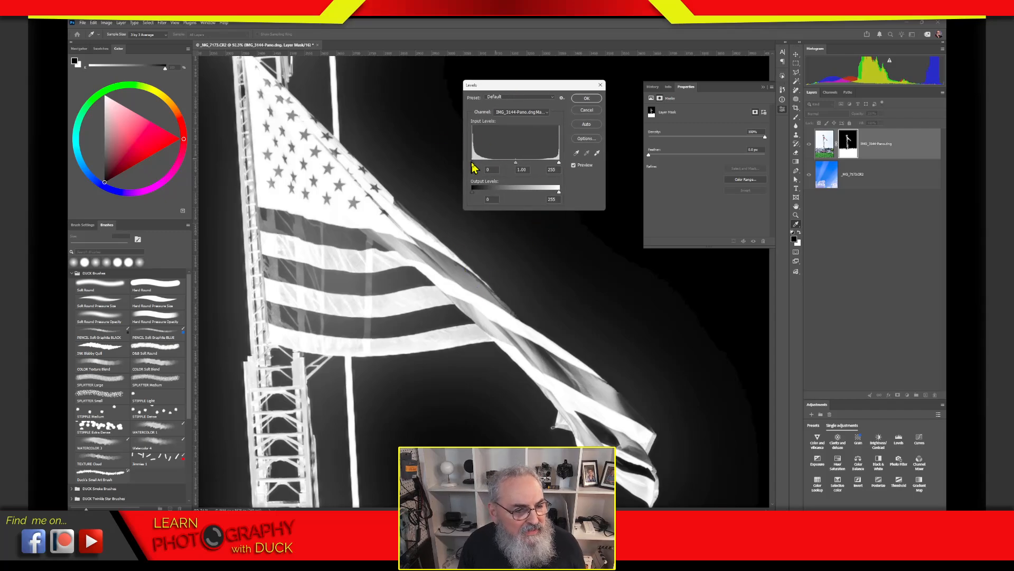
{"action": "left_click_drag", "start_coordinate": [476, 162], "coordinate": [490, 163]}
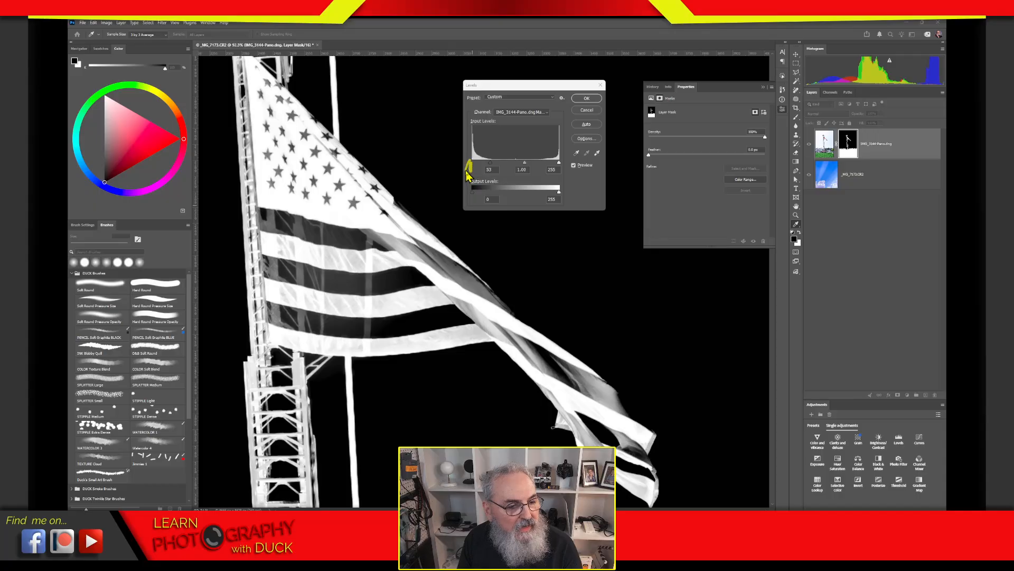
{"action": "mouse_move", "coordinate": [443, 182]}
{"action": "left_mouse_down"}
{"action": "mouse_move", "coordinate": [481, 184]}
{"action": "mouse_move", "coordinate": [461, 202]}
{"action": "left_mouse_up"}
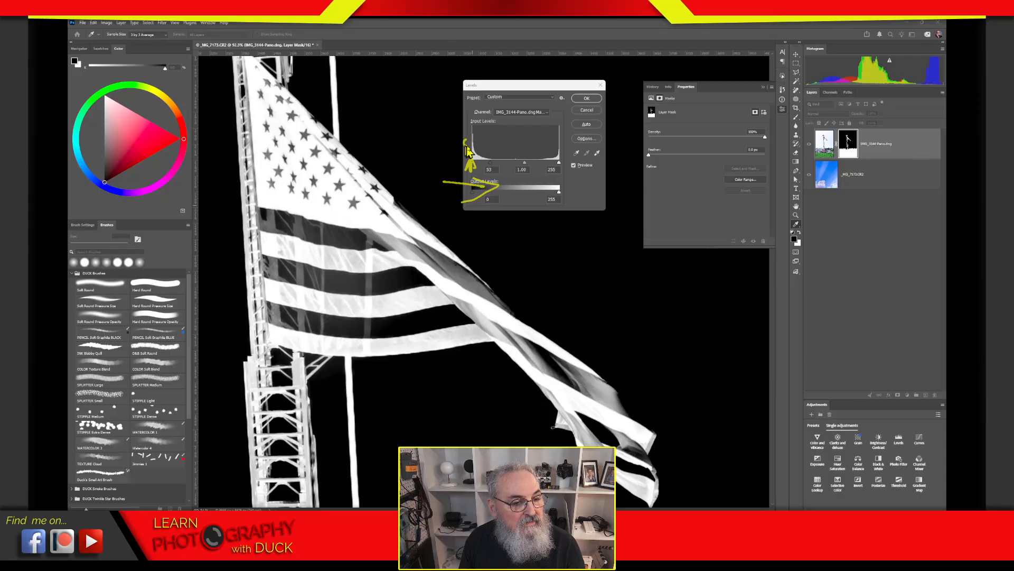
{"action": "left_click_drag", "start_coordinate": [467, 147], "coordinate": [468, 146]}
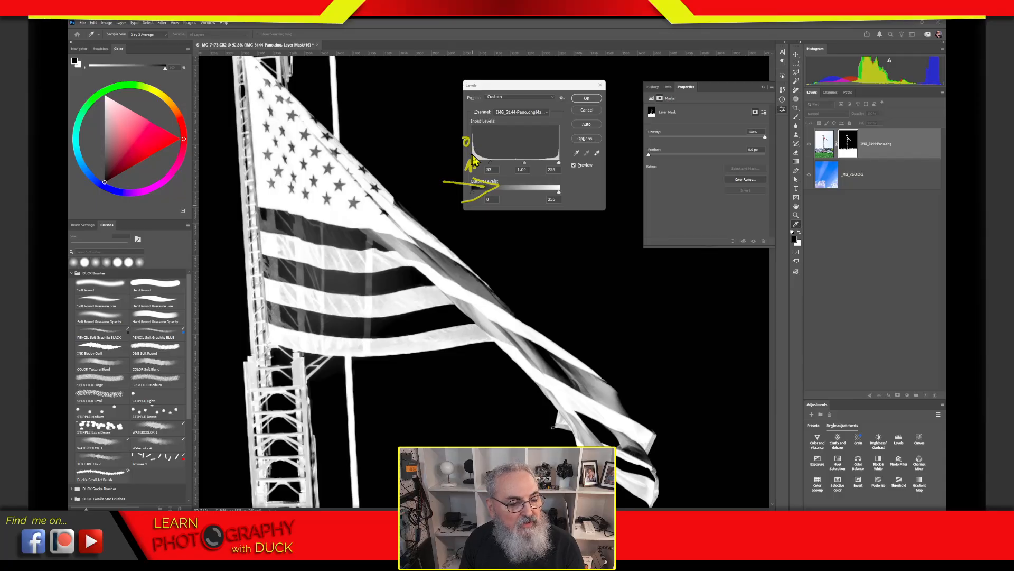
{"action": "left_click_drag", "start_coordinate": [567, 142], "coordinate": [586, 135]}
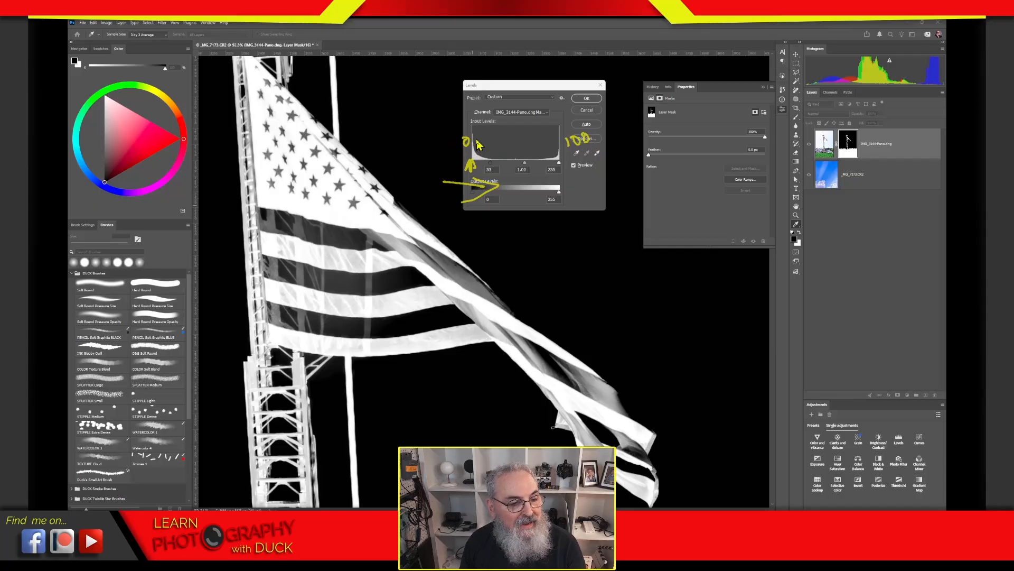
{"action": "left_click_drag", "start_coordinate": [480, 145], "coordinate": [512, 148]}
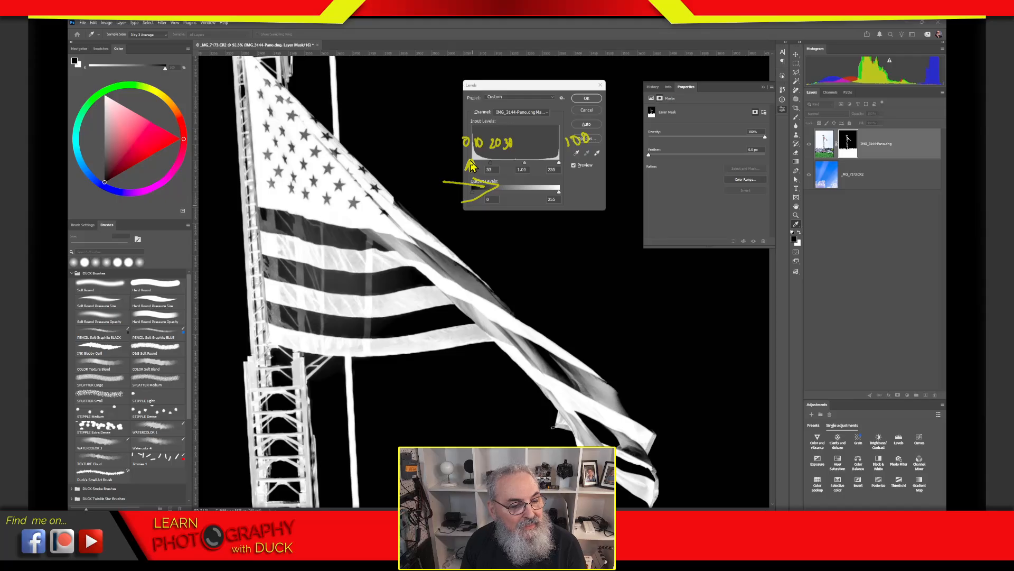
{"action": "left_click_drag", "start_coordinate": [470, 162], "coordinate": [470, 194]}
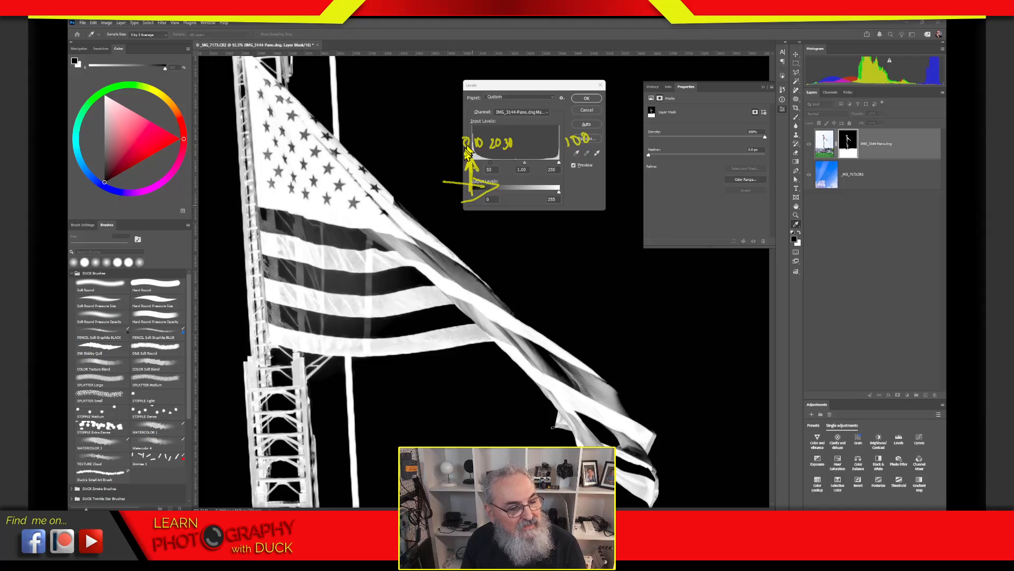
{"action": "mouse_move", "coordinate": [468, 138]}
{"action": "left_mouse_down"}
{"action": "mouse_move", "coordinate": [486, 124]}
{"action": "mouse_move", "coordinate": [498, 132]}
{"action": "mouse_move", "coordinate": [490, 144]}
{"action": "mouse_move", "coordinate": [496, 135]}
{"action": "left_mouse_up"}
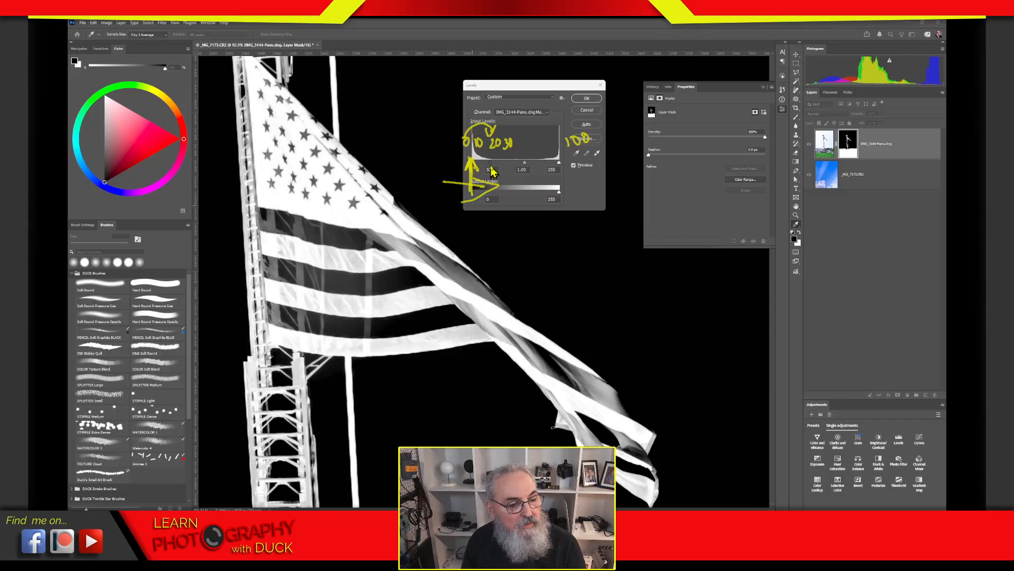
{"action": "mouse_move", "coordinate": [492, 187]}
{"action": "left_mouse_down"}
{"action": "mouse_move", "coordinate": [490, 162]}
{"action": "mouse_move", "coordinate": [484, 173]}
{"action": "mouse_move", "coordinate": [499, 173]}
{"action": "mouse_move", "coordinate": [499, 154]}
{"action": "mouse_move", "coordinate": [491, 168]}
{"action": "left_mouse_up"}
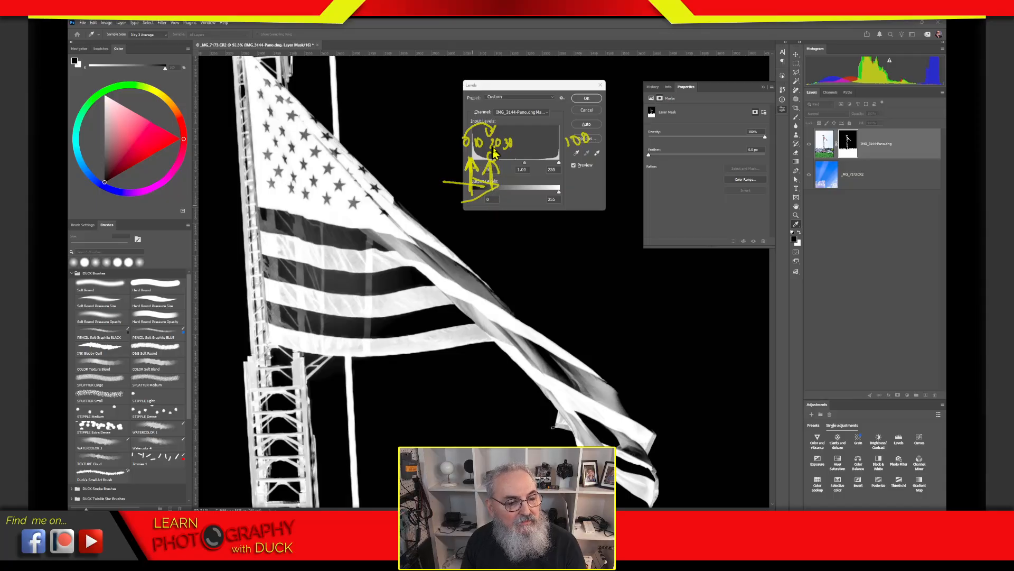
{"action": "mouse_move", "coordinate": [496, 139]}
{"action": "left_mouse_down"}
{"action": "mouse_move", "coordinate": [491, 160]}
{"action": "mouse_move", "coordinate": [449, 149]}
{"action": "mouse_move", "coordinate": [446, 129]}
{"action": "mouse_move", "coordinate": [457, 160]}
{"action": "mouse_move", "coordinate": [504, 188]}
{"action": "left_mouse_up"}
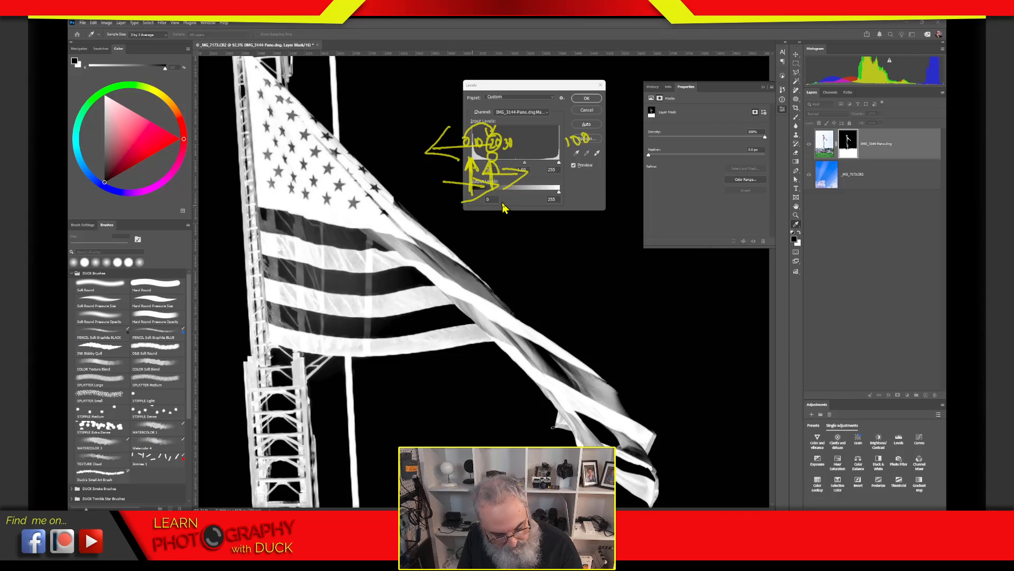
{"action": "key", "text": "Escape"}
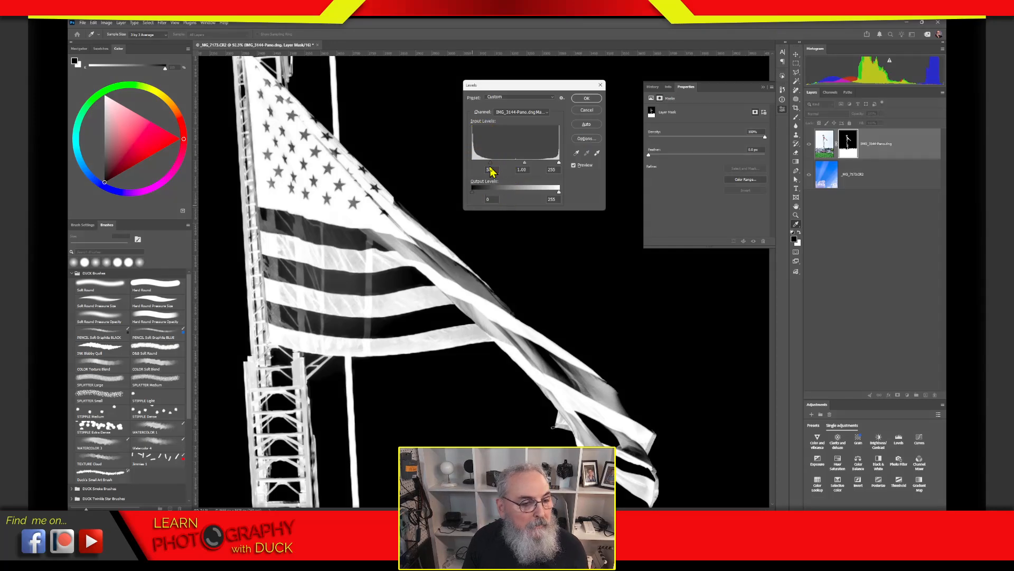
Set the black input level of the mask's Levels adjustment to 70 and lower the white input level below 200.
{"action": "left_click_drag", "start_coordinate": [489, 163], "coordinate": [546, 170]}
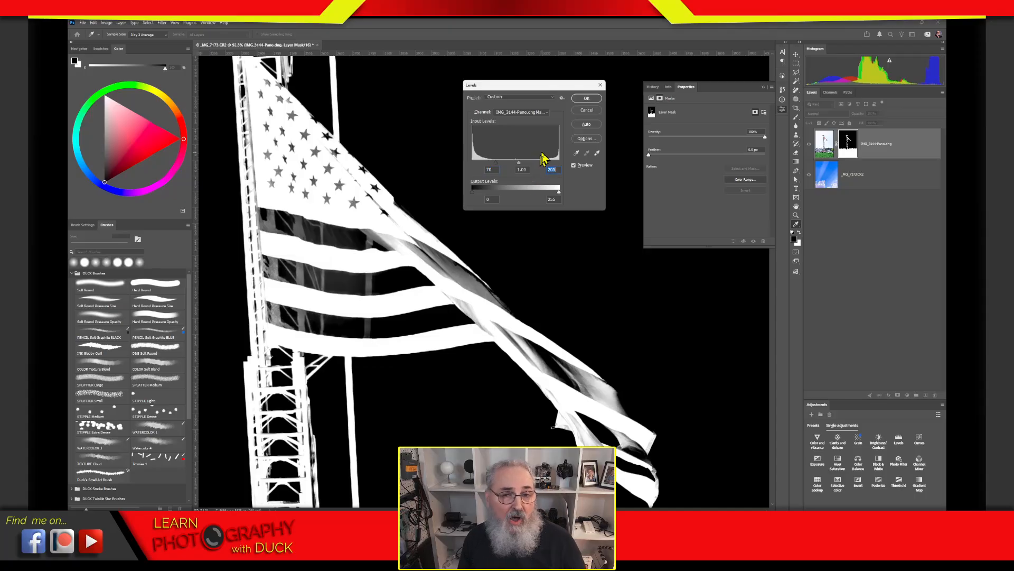
{"action": "left_click", "coordinate": [542, 163]}
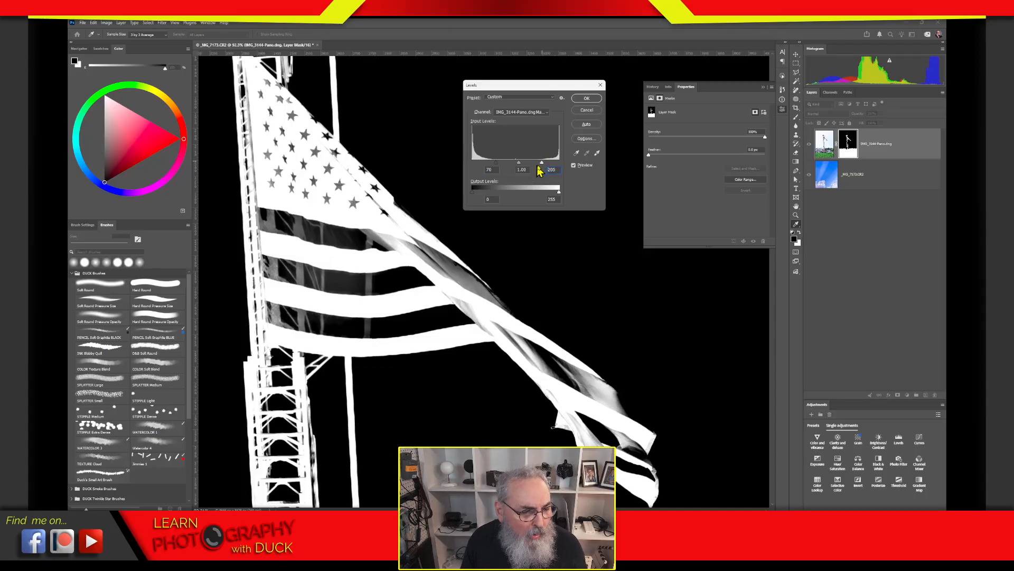
{"action": "left_click_drag", "start_coordinate": [541, 164], "coordinate": [538, 167]}
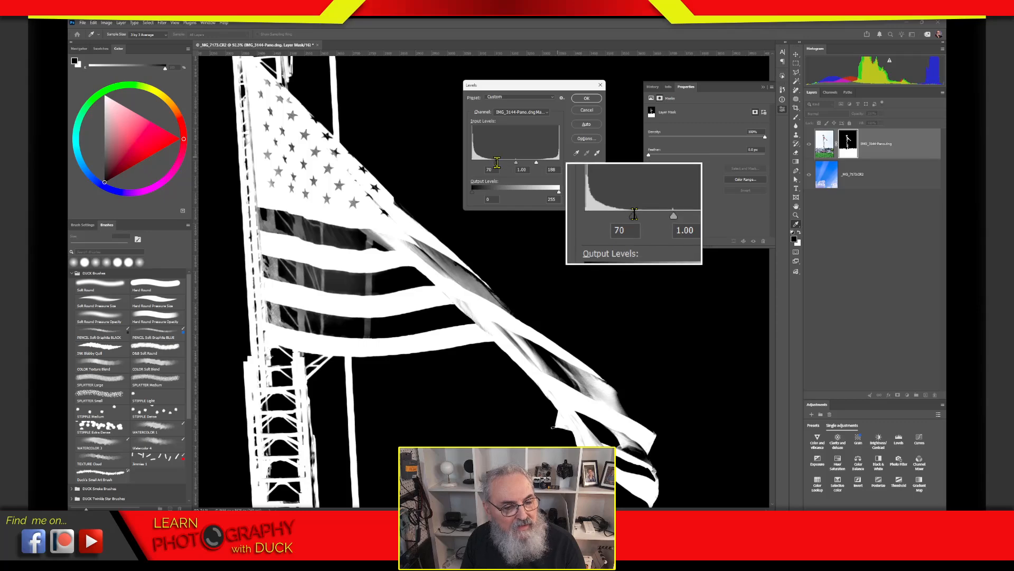
{"action": "left_click", "coordinate": [538, 163], "text": "alt"}
{"action": "key", "text": "BackSpace"}
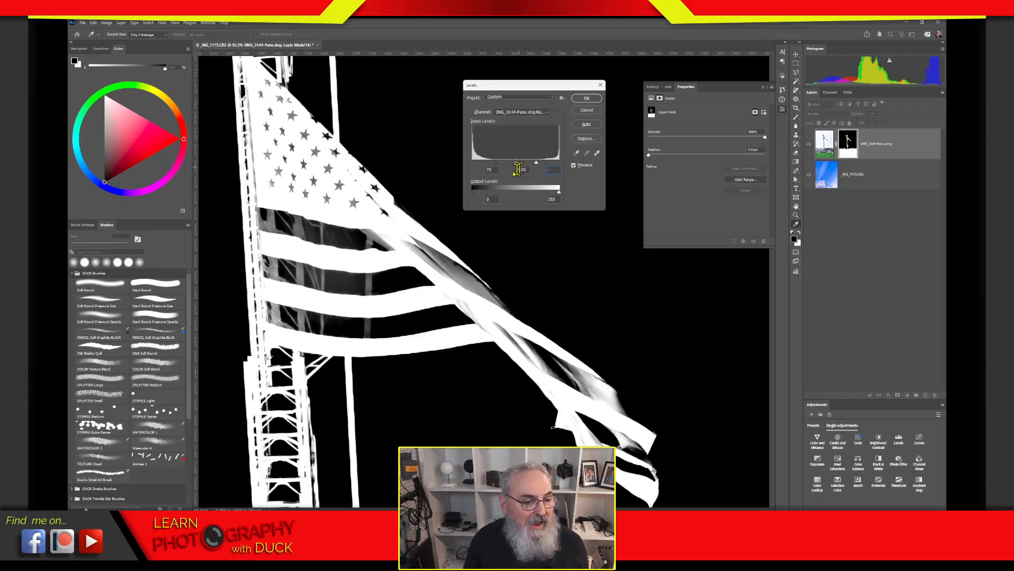
{"action": "left_click", "coordinate": [516, 163]}
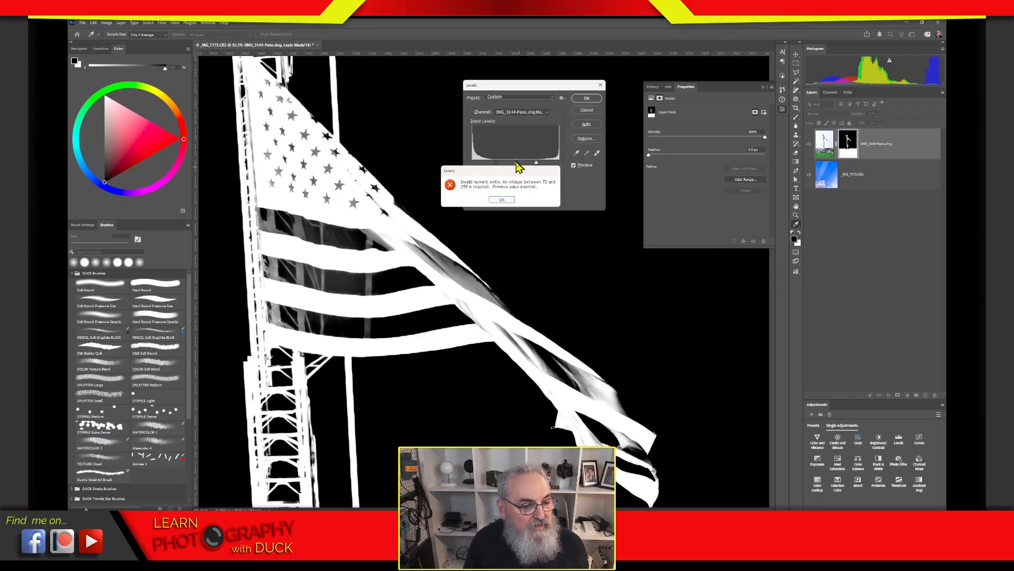
{"action": "left_click", "coordinate": [505, 200]}
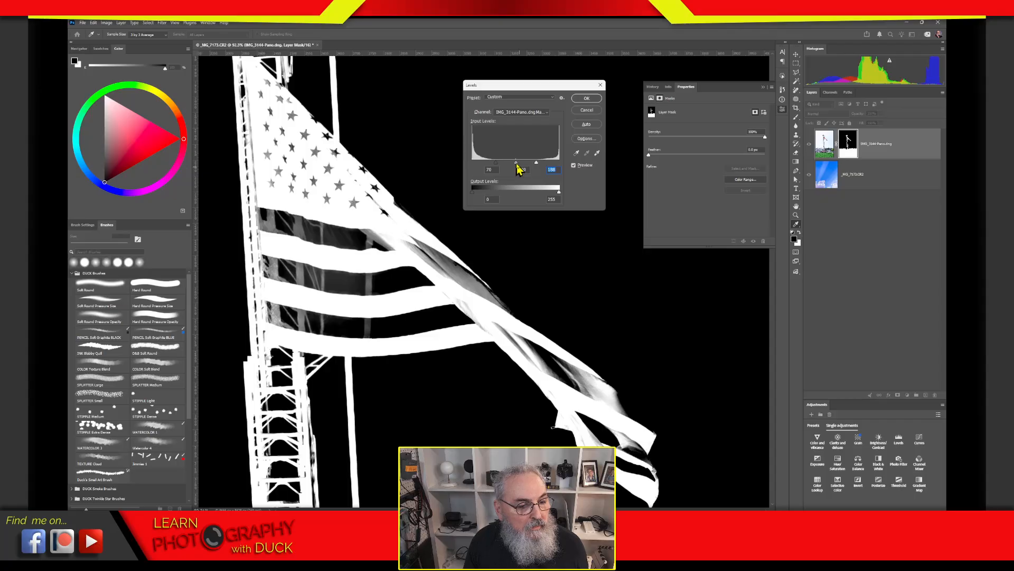
Raise the midtone input level above 4 to lighten the mask's grays around the flag and bucket, and apply the Levels adjustment.
{"action": "mouse_move", "coordinate": [513, 164]}
{"action": "left_mouse_down"}
{"action": "mouse_move", "coordinate": [483, 165]}
{"action": "mouse_move", "coordinate": [536, 169]}
{"action": "mouse_move", "coordinate": [498, 173]}
{"action": "left_mouse_up"}
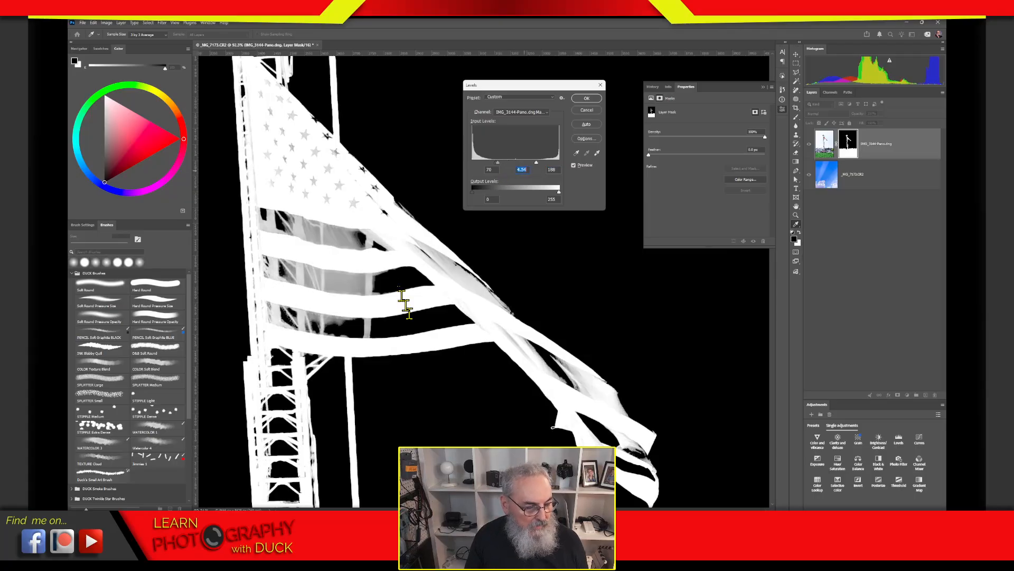
{"action": "left_click_drag", "start_coordinate": [388, 319], "coordinate": [448, 399]}
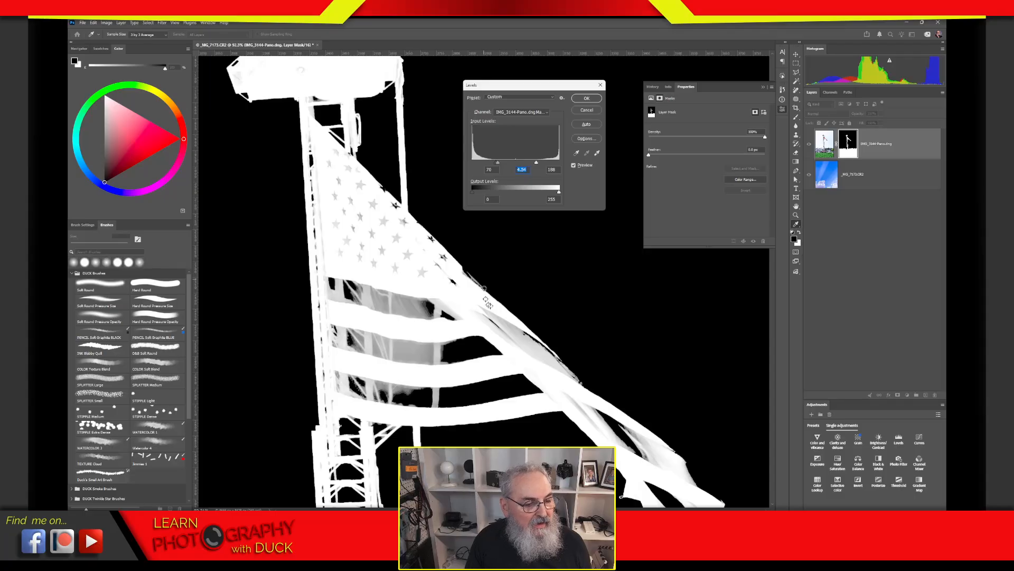
{"action": "left_click_drag", "start_coordinate": [426, 179], "coordinate": [460, 317]}
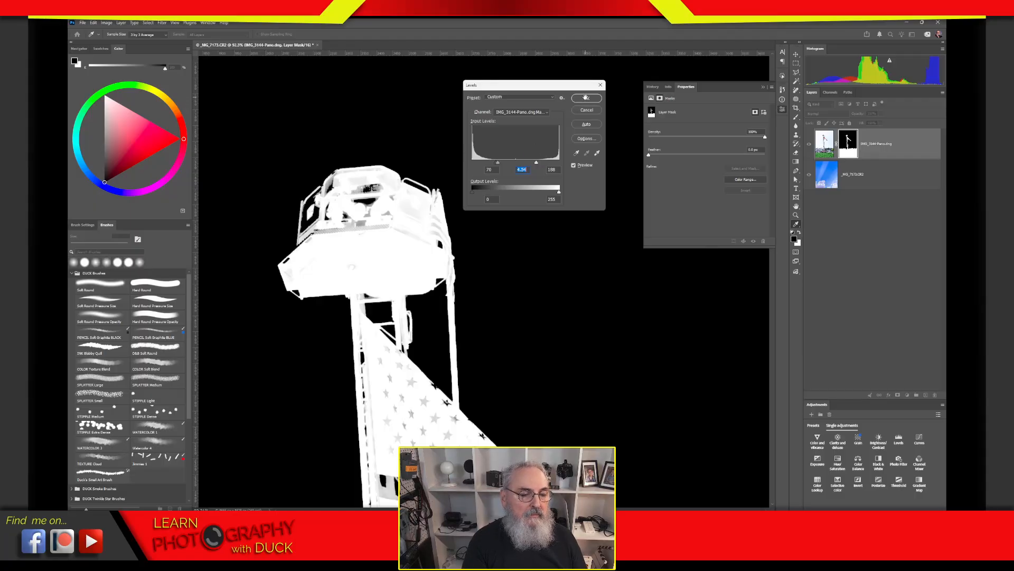
{"action": "key", "text": "Return"}
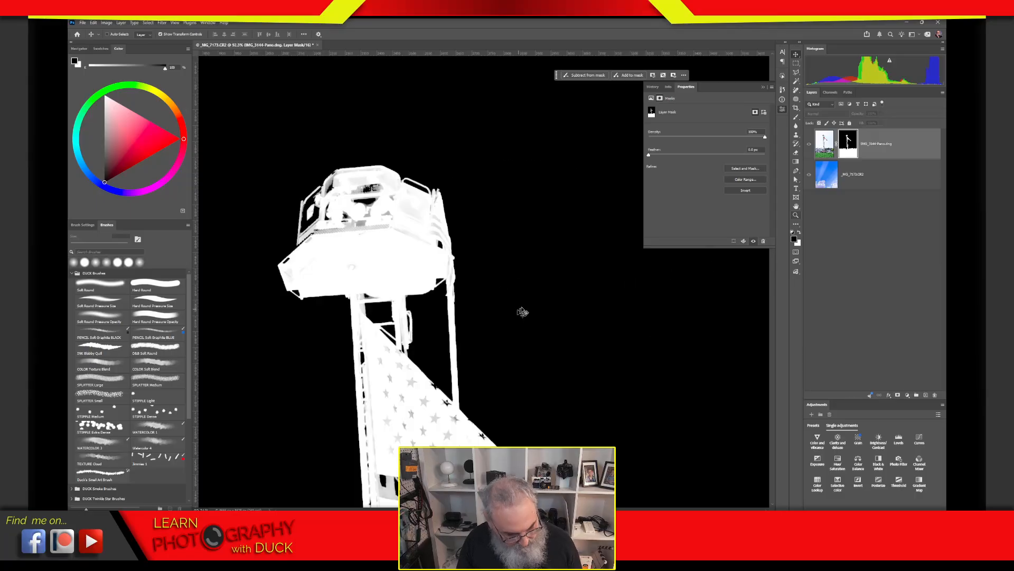
Paint white over the ladder bucket and the flag's stars in the displayed mask with a smaller Soft Round brush in Overlay mode.
{"action": "key", "text": "b"}
{"action": "key", "text": "bracketleft"}
{"action": "key", "text": "bracketleft"}
{"action": "key", "text": "bracketleft"}
{"action": "key", "text": "bracketleft"}
{"action": "key", "text": "bracketleft"}
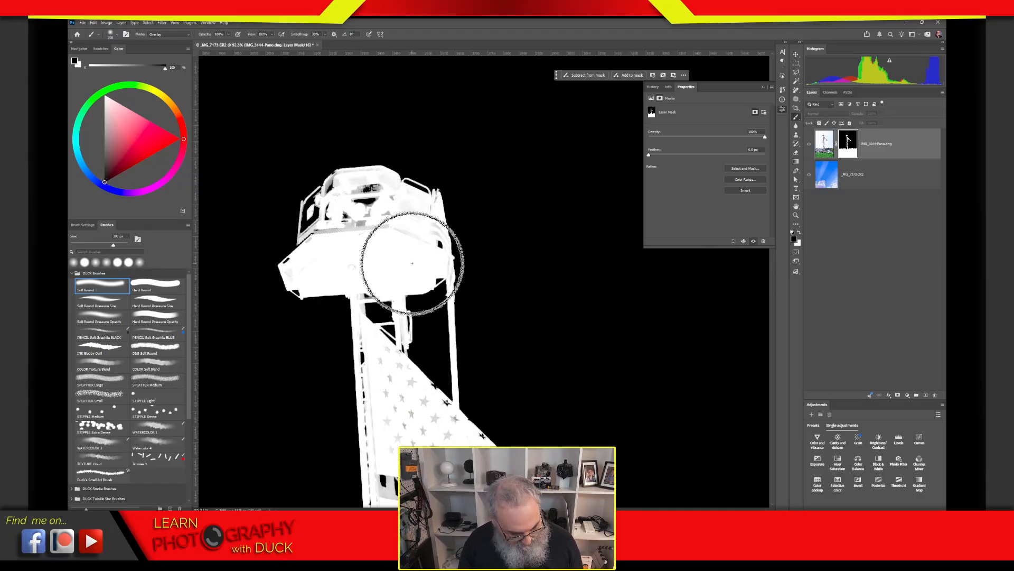
{"action": "key", "text": "x"}
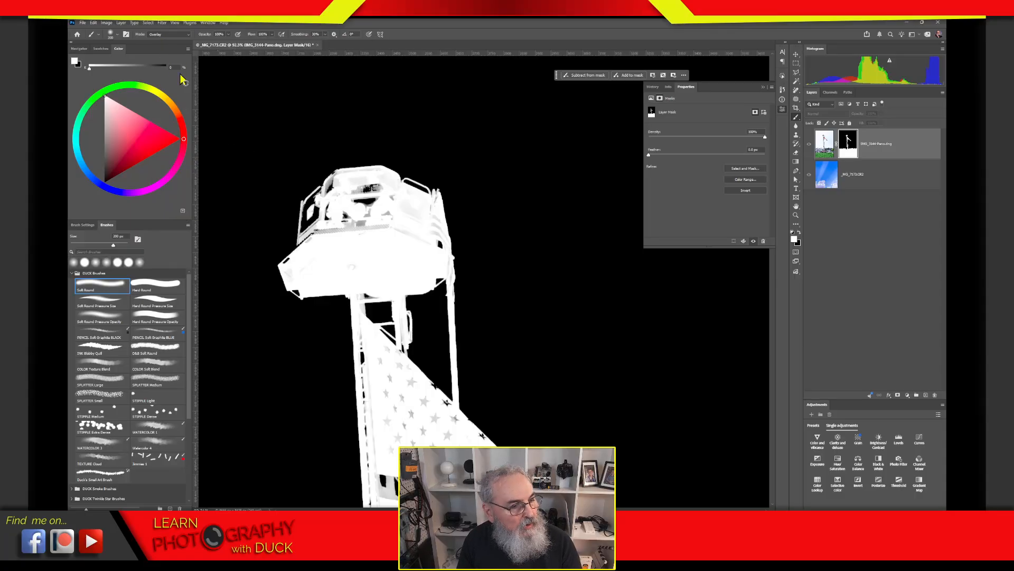
{"action": "mouse_move", "coordinate": [397, 209]}
{"action": "left_mouse_down"}
{"action": "mouse_move", "coordinate": [350, 216]}
{"action": "mouse_move", "coordinate": [335, 233]}
{"action": "mouse_move", "coordinate": [377, 223]}
{"action": "mouse_move", "coordinate": [423, 246]}
{"action": "mouse_move", "coordinate": [358, 267]}
{"action": "mouse_move", "coordinate": [422, 232]}
{"action": "mouse_move", "coordinate": [416, 319]}
{"action": "mouse_move", "coordinate": [431, 412]}
{"action": "mouse_move", "coordinate": [432, 404]}
{"action": "mouse_move", "coordinate": [419, 412]}
{"action": "mouse_move", "coordinate": [435, 402]}
{"action": "mouse_move", "coordinate": [483, 472]}
{"action": "mouse_move", "coordinate": [396, 378]}
{"action": "mouse_move", "coordinate": [470, 457]}
{"action": "mouse_move", "coordinate": [412, 351]}
{"action": "mouse_move", "coordinate": [424, 431]}
{"action": "left_mouse_up"}
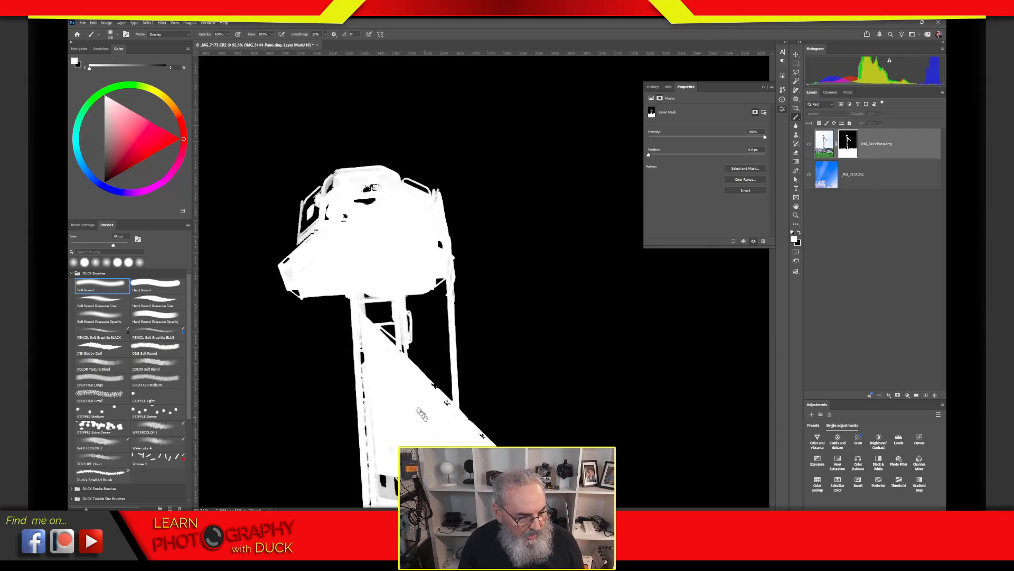
{"action": "mouse_move", "coordinate": [426, 479]}
{"action": "left_mouse_down"}
{"action": "mouse_move", "coordinate": [419, 229]}
{"action": "mouse_move", "coordinate": [392, 207]}
{"action": "mouse_move", "coordinate": [391, 179]}
{"action": "mouse_move", "coordinate": [453, 249]}
{"action": "mouse_move", "coordinate": [419, 204]}
{"action": "mouse_move", "coordinate": [401, 222]}
{"action": "left_mouse_up"}
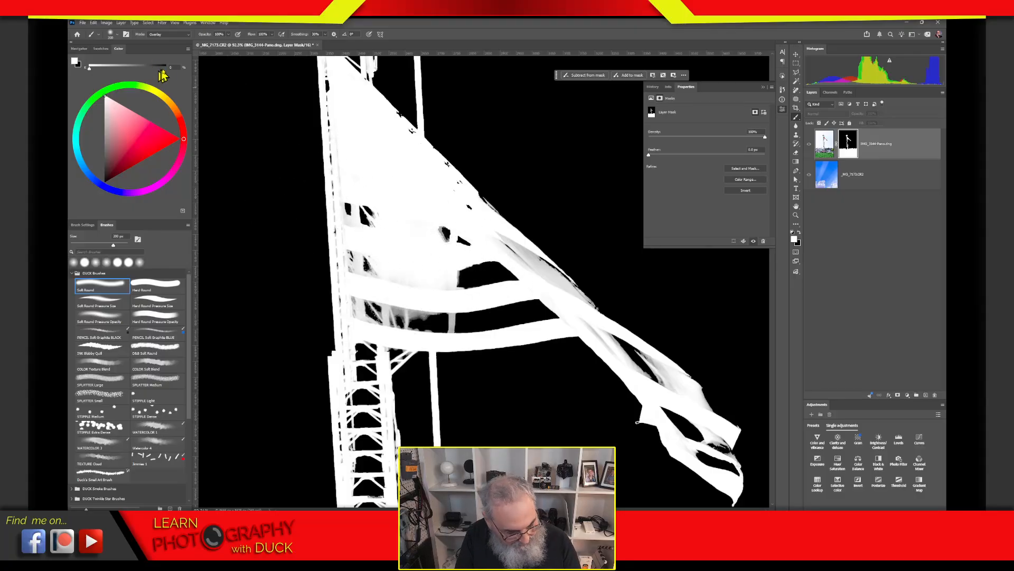
Fill the remaining black and gray gaps inside the flag and its tail with white, using a Hard Round brush in Normal mode.
{"action": "left_click", "coordinate": [187, 34]}
{"action": "left_click", "coordinate": [176, 41]}
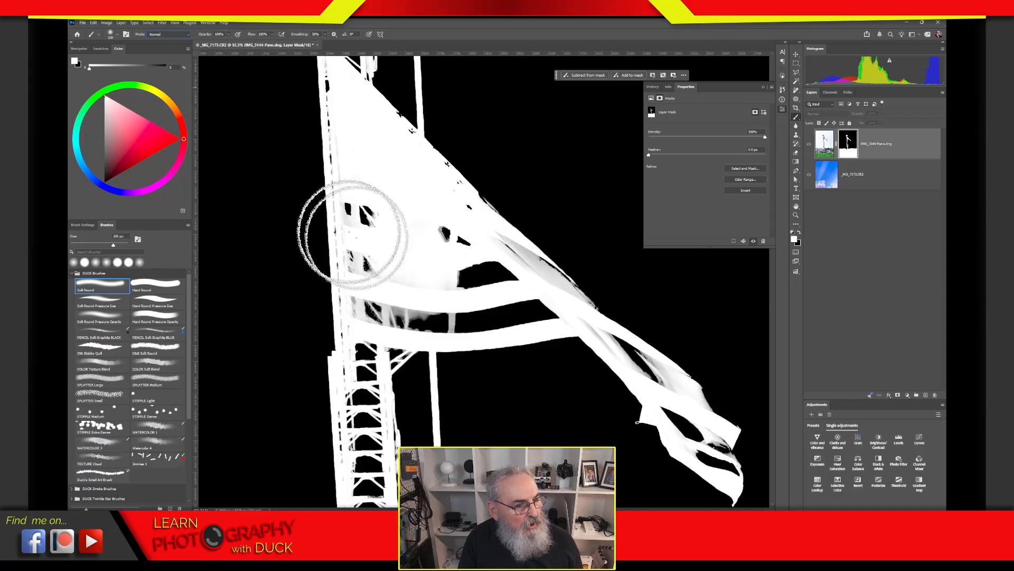
{"action": "left_click", "coordinate": [153, 288]}
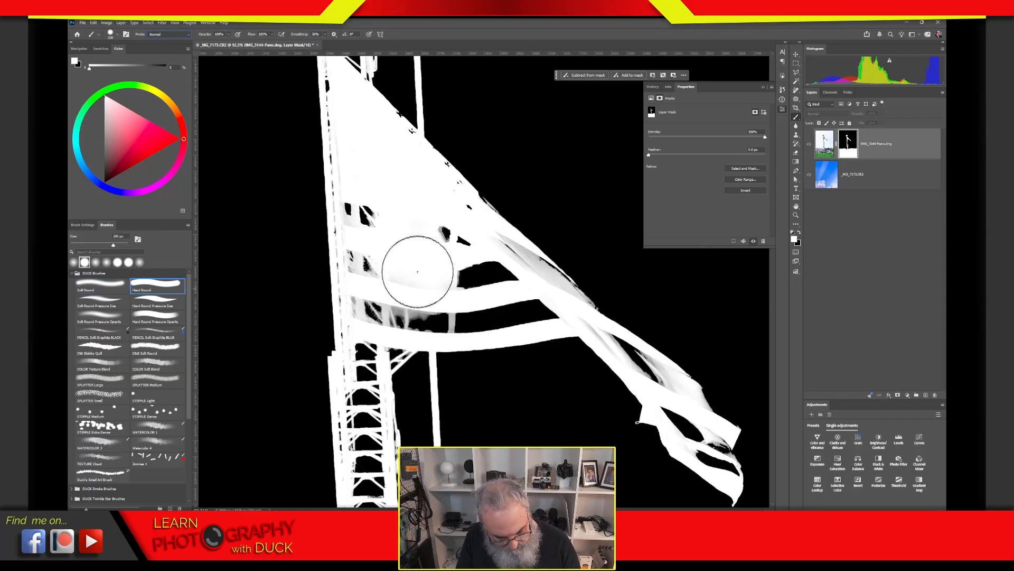
{"action": "left_click", "coordinate": [388, 210]}
{"action": "key", "text": "bracketleft"}
{"action": "key", "text": "bracketleft"}
{"action": "key", "text": "bracketleft"}
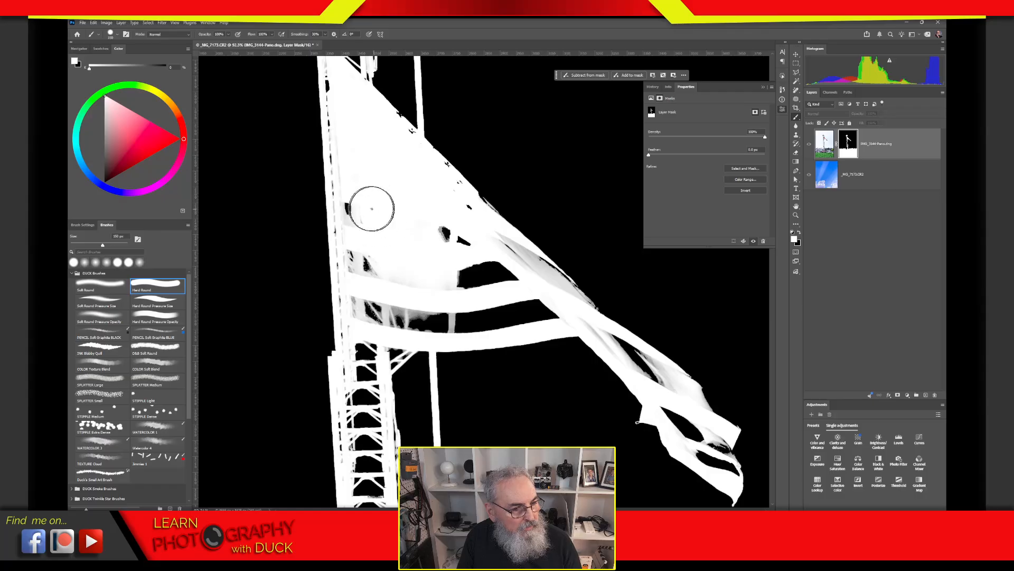
{"action": "mouse_move", "coordinate": [372, 208]}
{"action": "left_mouse_down"}
{"action": "mouse_move", "coordinate": [363, 297]}
{"action": "mouse_move", "coordinate": [374, 317]}
{"action": "mouse_move", "coordinate": [487, 321]}
{"action": "mouse_move", "coordinate": [466, 323]}
{"action": "mouse_move", "coordinate": [381, 280]}
{"action": "mouse_move", "coordinate": [449, 285]}
{"action": "mouse_move", "coordinate": [471, 249]}
{"action": "mouse_move", "coordinate": [507, 269]}
{"action": "mouse_move", "coordinate": [507, 253]}
{"action": "mouse_move", "coordinate": [555, 310]}
{"action": "mouse_move", "coordinate": [471, 319]}
{"action": "mouse_move", "coordinate": [443, 274]}
{"action": "mouse_move", "coordinate": [490, 257]}
{"action": "mouse_move", "coordinate": [470, 284]}
{"action": "mouse_move", "coordinate": [446, 186]}
{"action": "left_mouse_up"}
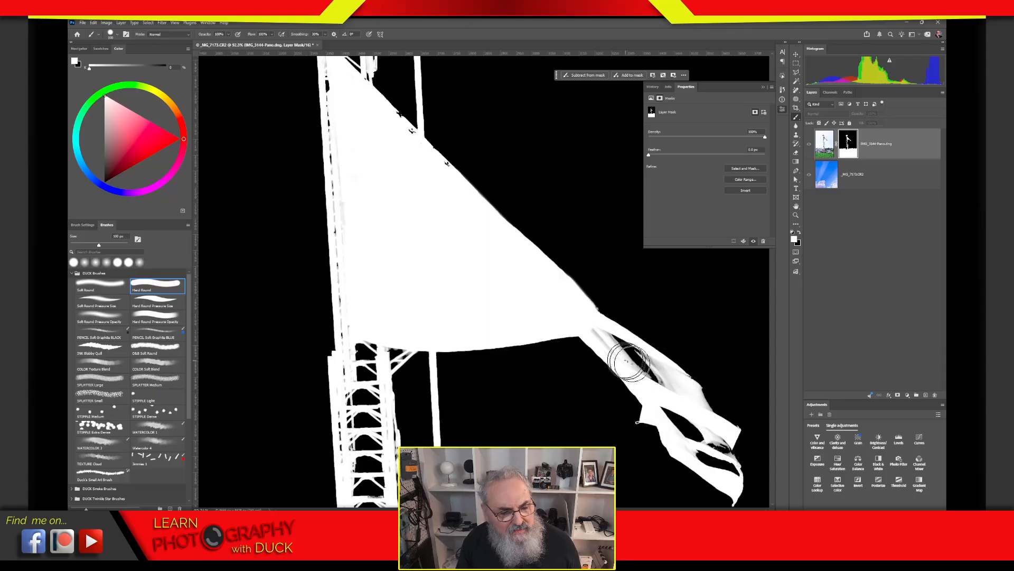
{"action": "key", "text": "bracketleft"}
{"action": "key", "text": "bracketleft"}
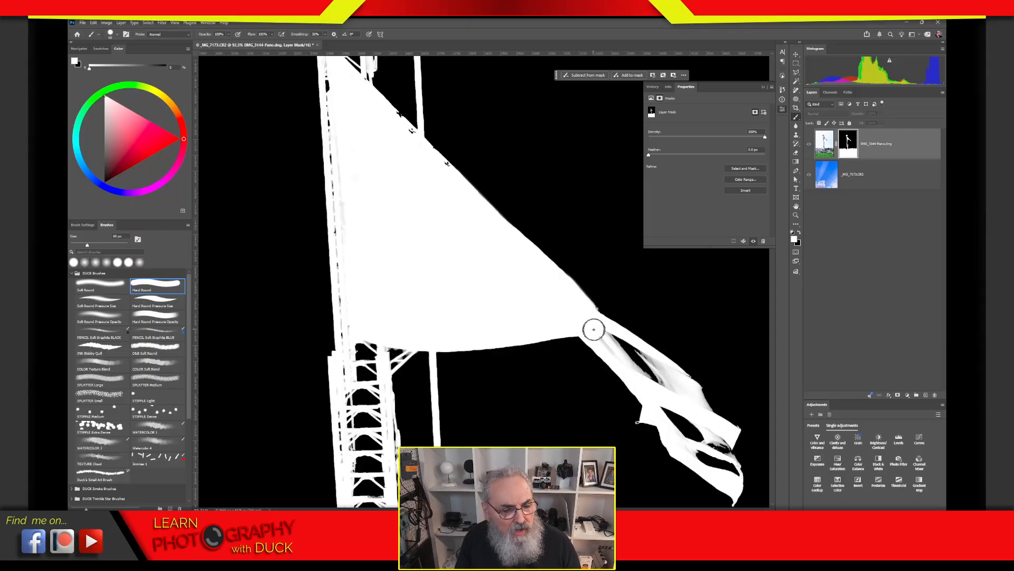
{"action": "mouse_move", "coordinate": [593, 329]}
{"action": "left_mouse_down"}
{"action": "mouse_move", "coordinate": [666, 390]}
{"action": "mouse_move", "coordinate": [612, 340]}
{"action": "mouse_move", "coordinate": [669, 373]}
{"action": "mouse_move", "coordinate": [698, 415]}
{"action": "mouse_move", "coordinate": [657, 395]}
{"action": "mouse_move", "coordinate": [711, 458]}
{"action": "mouse_move", "coordinate": [675, 430]}
{"action": "mouse_move", "coordinate": [733, 474]}
{"action": "mouse_move", "coordinate": [718, 441]}
{"action": "mouse_move", "coordinate": [696, 428]}
{"action": "left_mouse_up"}
Examine the ladder from the flag down to the trees in the mask, and its rungs up close in the composite image.
{"action": "left_click_drag", "start_coordinate": [399, 440], "coordinate": [498, 117]}
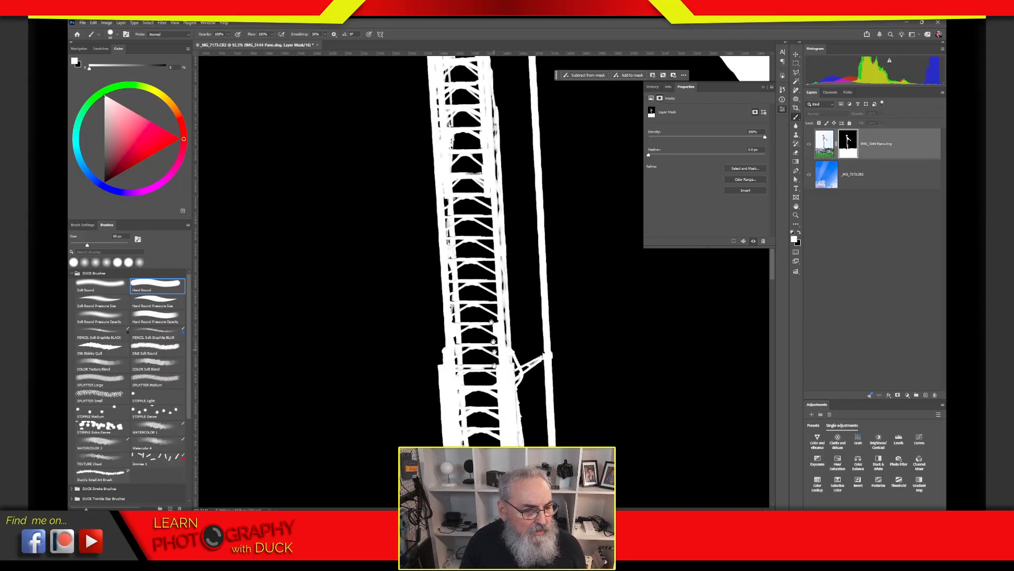
{"action": "left_click_drag", "start_coordinate": [494, 366], "coordinate": [490, 120]}
{"action": "left_click_drag", "start_coordinate": [506, 325], "coordinate": [502, 160]}
{"action": "left_click_drag", "start_coordinate": [504, 241], "coordinate": [483, 144]}
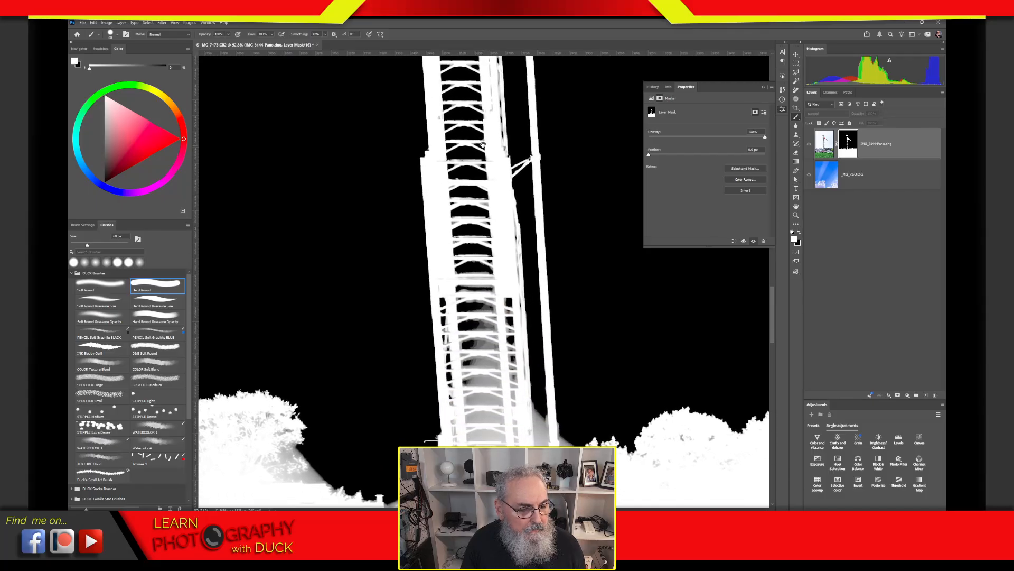
{"action": "left_click", "coordinate": [825, 143]}
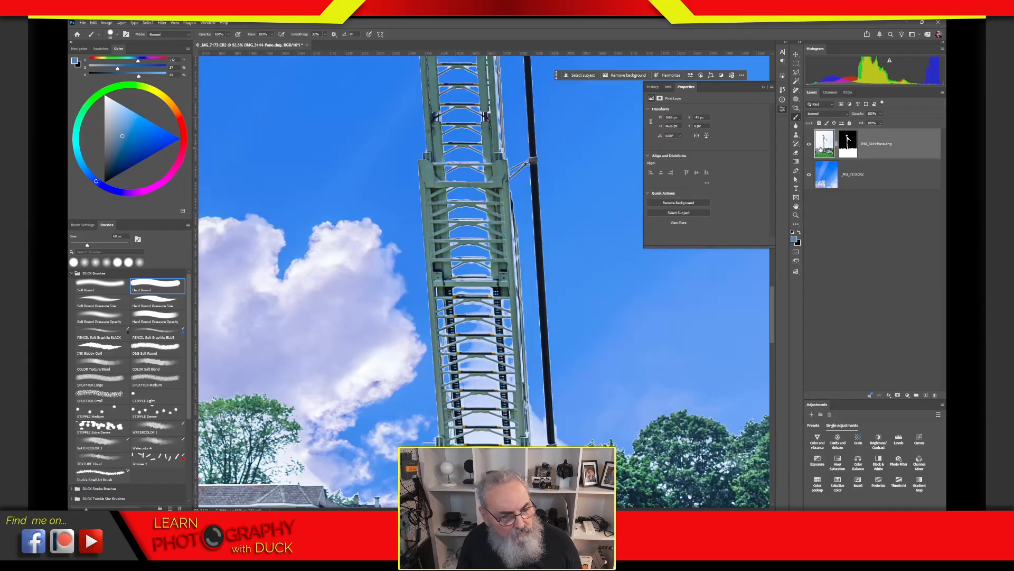
{"action": "left_click_drag", "start_coordinate": [460, 201], "coordinate": [462, 249]}
{"action": "key", "text": "z"}
{"action": "left_click_drag", "start_coordinate": [469, 210], "coordinate": [506, 202]}
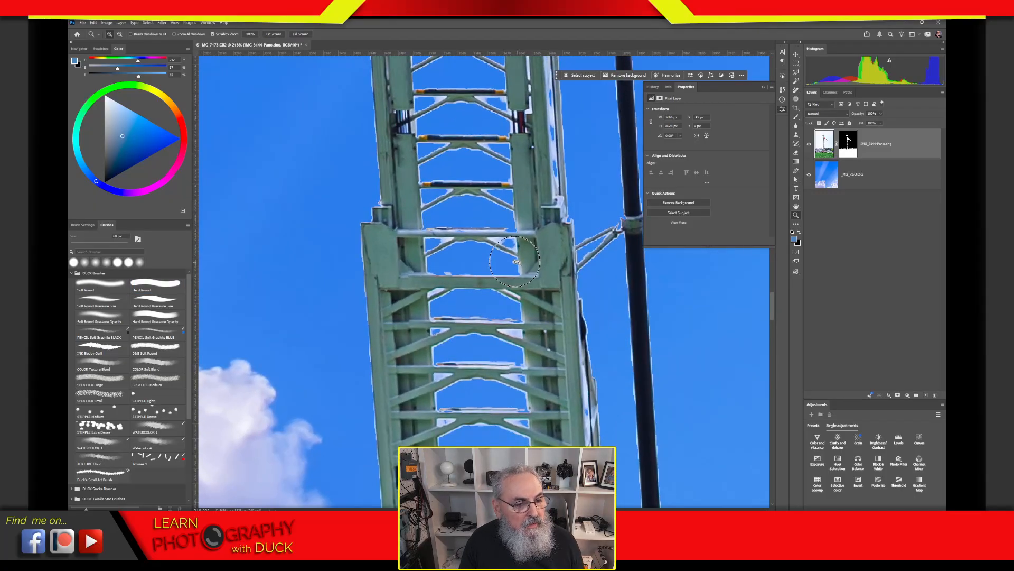
{"action": "key", "text": "b"}
{"action": "left_click_drag", "start_coordinate": [497, 269], "coordinate": [466, 308]}
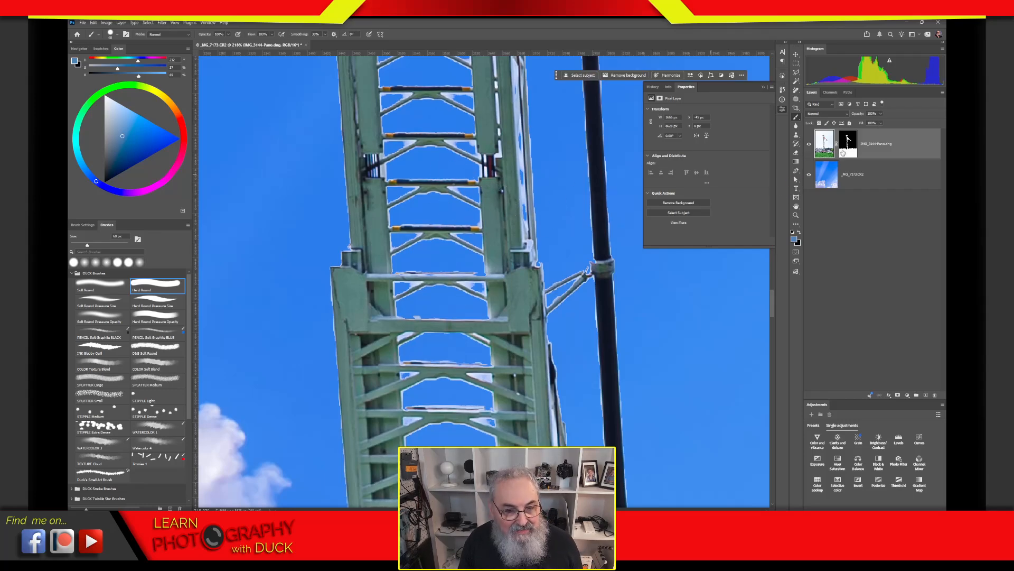
Paint white over the gray spots on the ladder's side rails in the displayed mask with the Hard Round brush in Overlay mode.
{"action": "left_click", "coordinate": [849, 144], "text": "alt"}
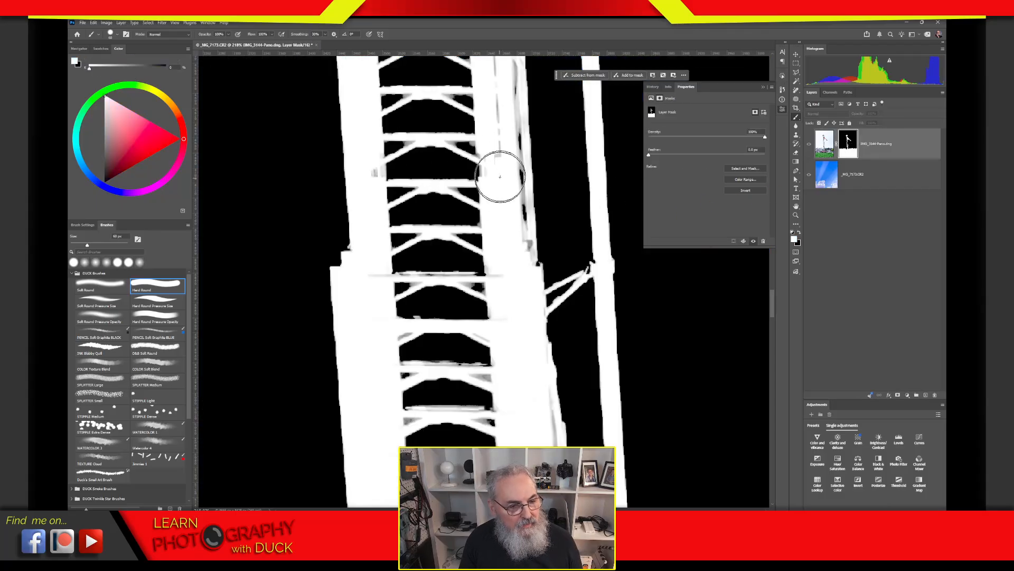
{"action": "left_click", "coordinate": [160, 34]}
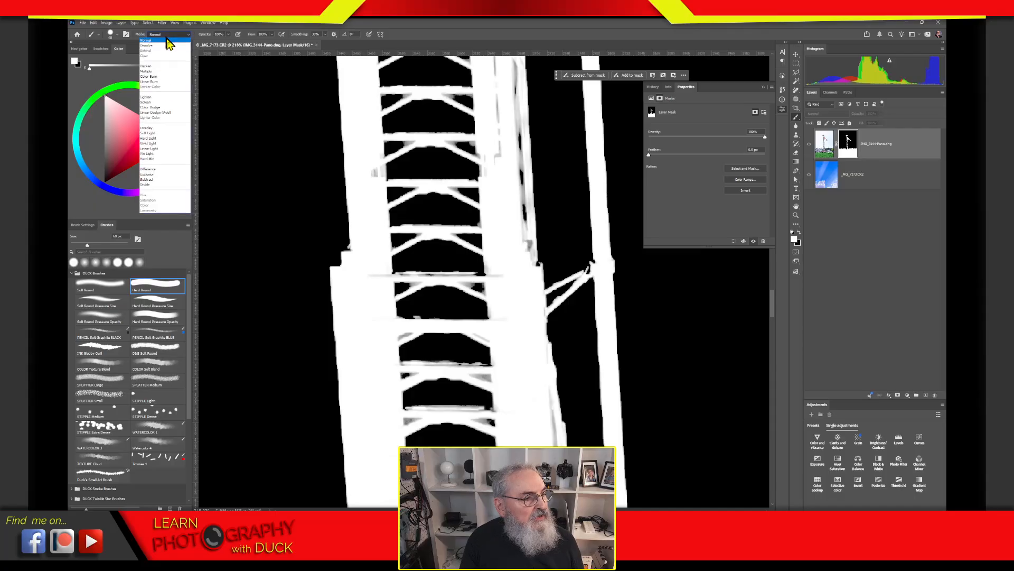
{"action": "left_click", "coordinate": [155, 132]}
{"action": "left_click", "coordinate": [174, 36]}
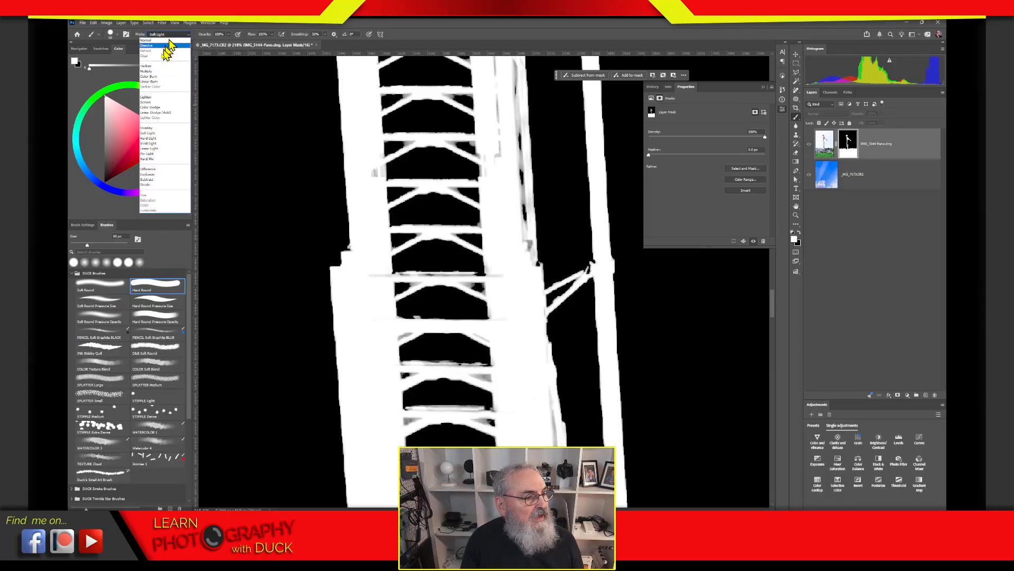
{"action": "left_click", "coordinate": [156, 129]}
{"action": "mouse_move", "coordinate": [502, 195]}
{"action": "left_mouse_down"}
{"action": "mouse_move", "coordinate": [496, 87]}
{"action": "mouse_move", "coordinate": [527, 297]}
{"action": "left_mouse_up"}
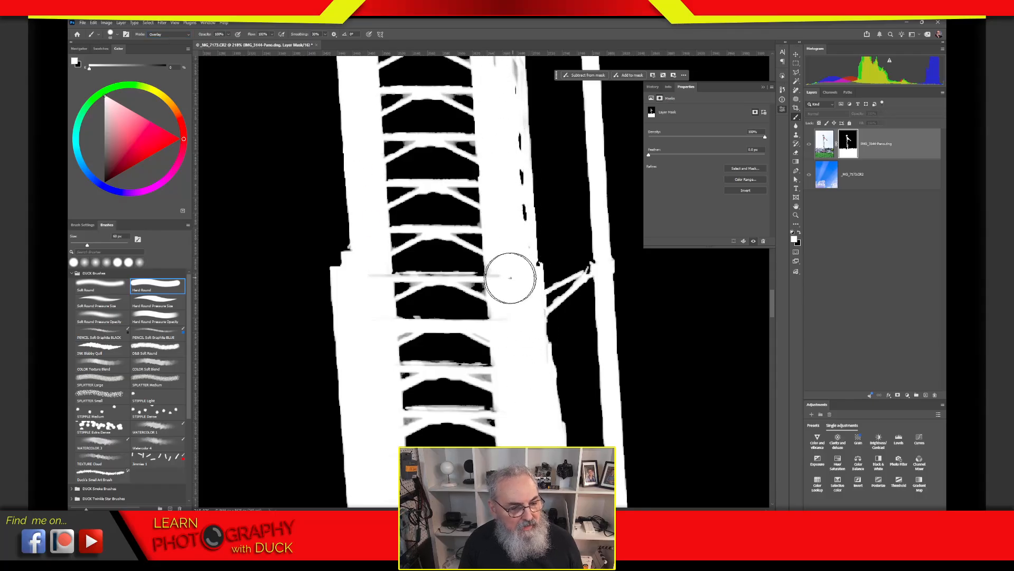
{"action": "left_click", "coordinate": [370, 275]}
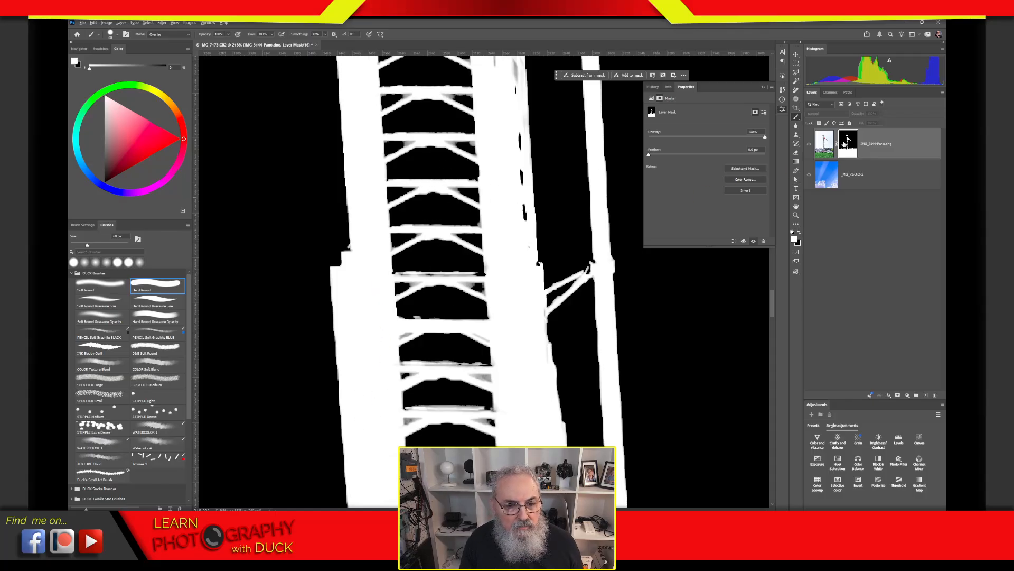
{"action": "left_click", "coordinate": [845, 144], "text": "alt"}
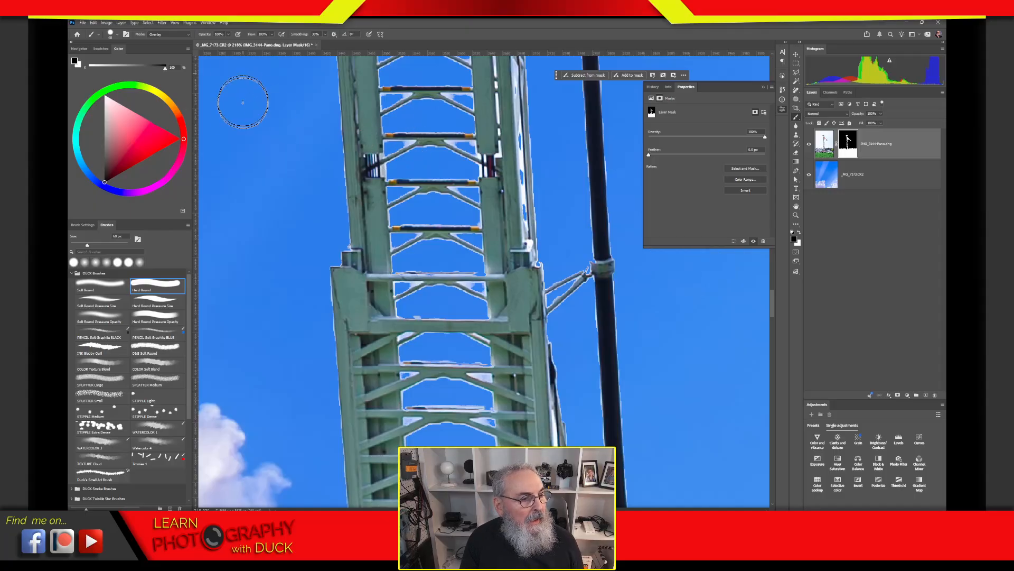
Paint black on the mask between the ladder rungs with a Soft Round Overlay brush at about 50% opacity, and view the whole image.
{"action": "left_click", "coordinate": [111, 286]}
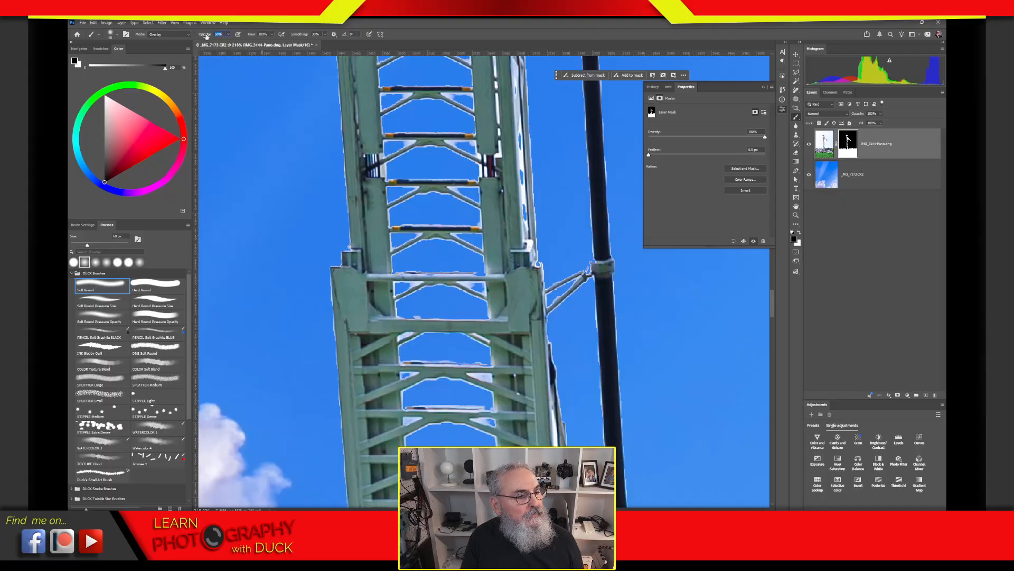
{"action": "left_click_drag", "start_coordinate": [206, 37], "coordinate": [207, 37]}
{"action": "mouse_move", "coordinate": [391, 159]}
{"action": "left_mouse_down"}
{"action": "mouse_move", "coordinate": [464, 150]}
{"action": "mouse_move", "coordinate": [401, 138]}
{"action": "mouse_move", "coordinate": [463, 163]}
{"action": "mouse_move", "coordinate": [417, 142]}
{"action": "mouse_move", "coordinate": [401, 149]}
{"action": "mouse_move", "coordinate": [458, 203]}
{"action": "mouse_move", "coordinate": [459, 191]}
{"action": "mouse_move", "coordinate": [445, 187]}
{"action": "mouse_move", "coordinate": [467, 208]}
{"action": "mouse_move", "coordinate": [473, 238]}
{"action": "left_mouse_up"}
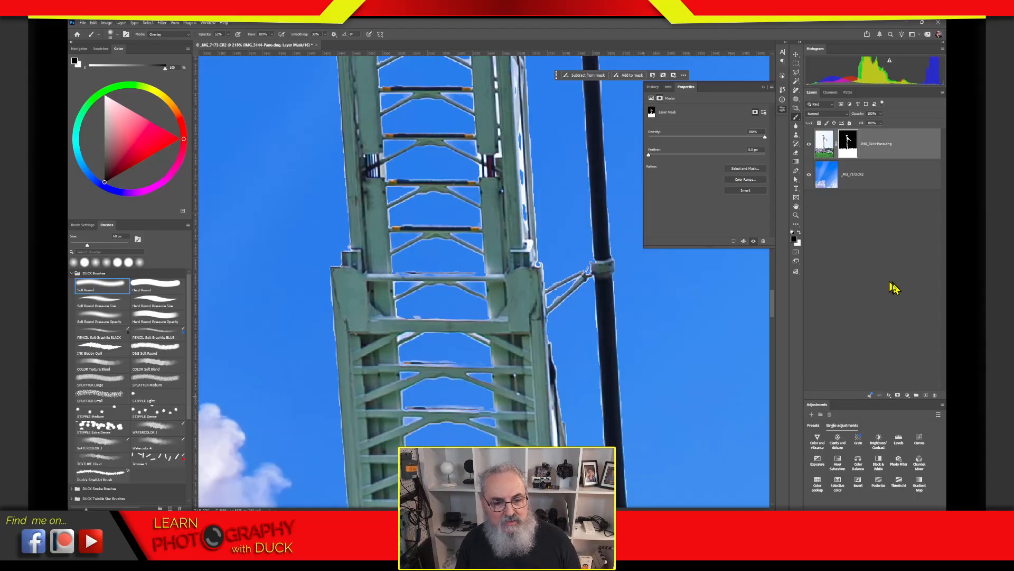
{"action": "left_click", "coordinate": [898, 275]}
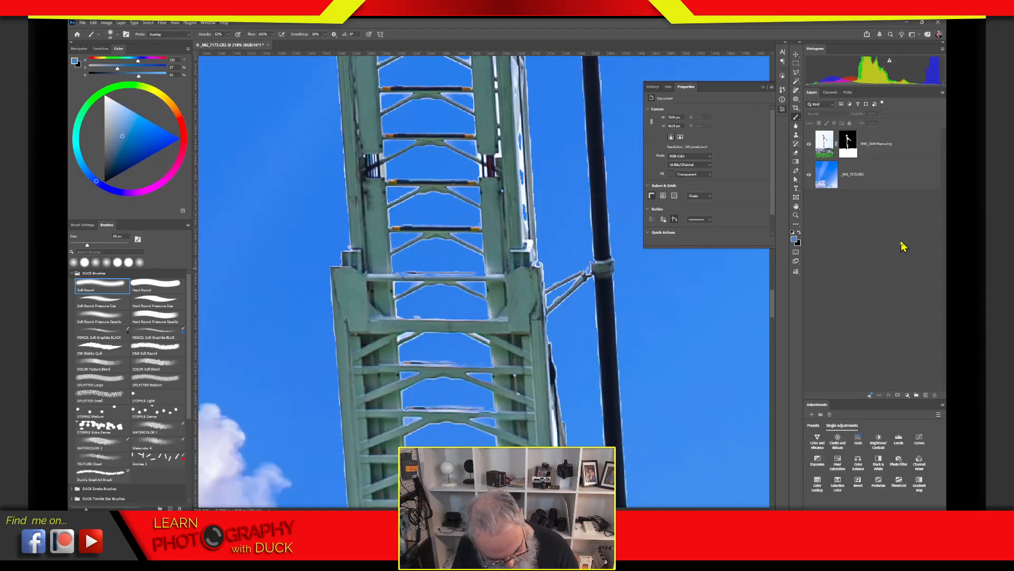
{"action": "key", "text": "ctrl+0"}
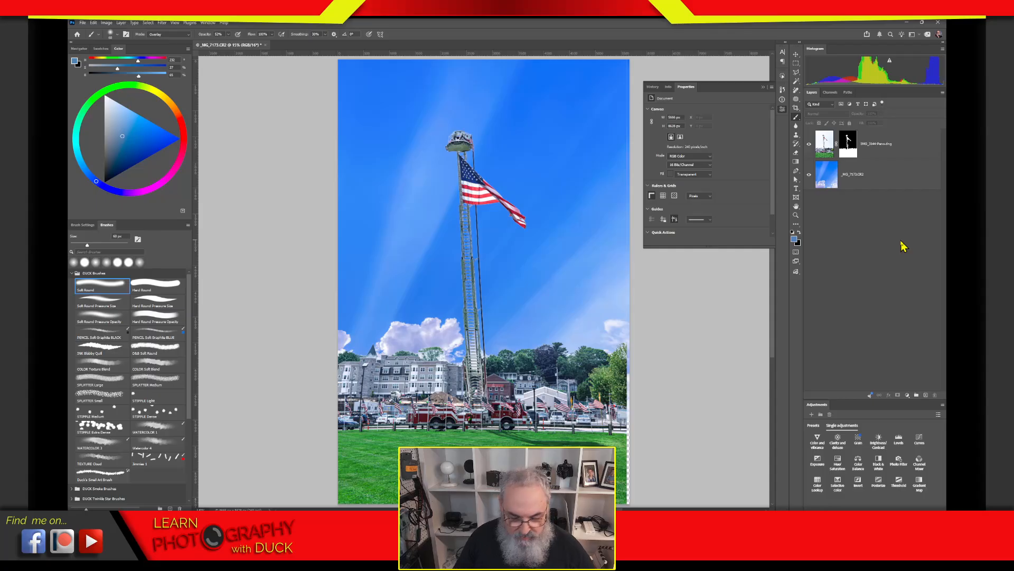